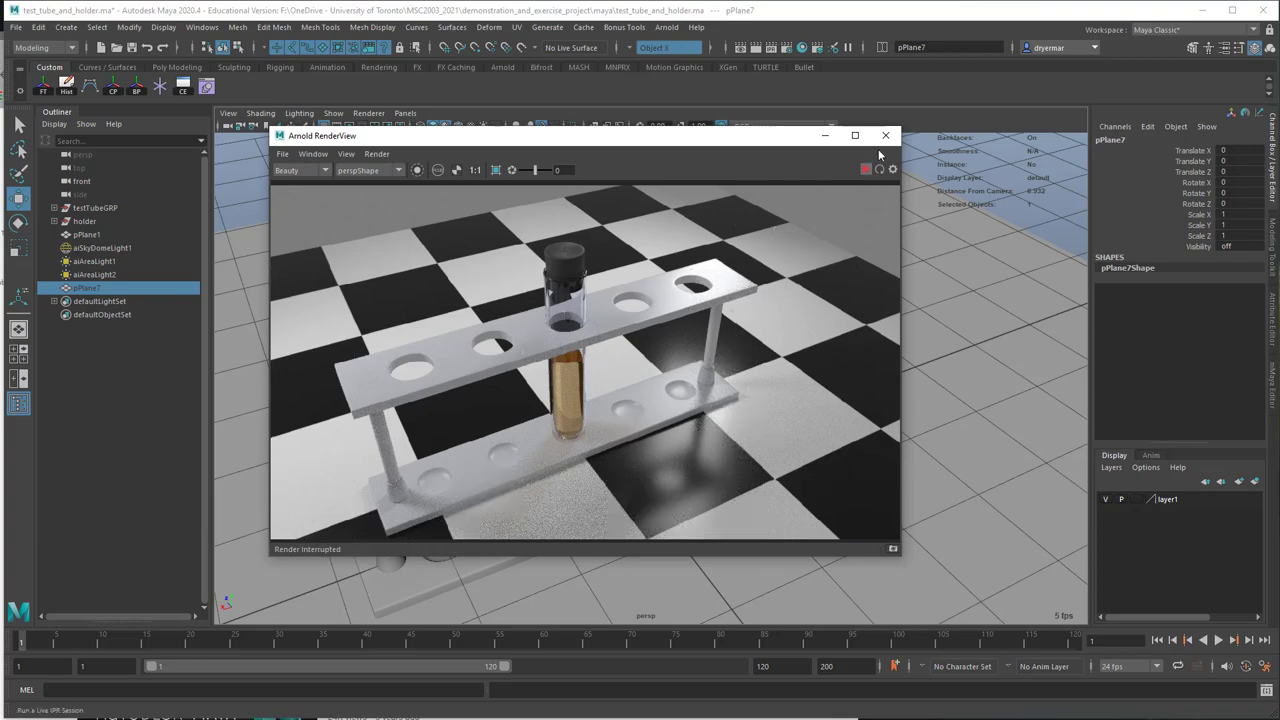
Step: Close the render view, then hide layer1 and the selected pPlane7 so the viewport is empty
click(885, 135)
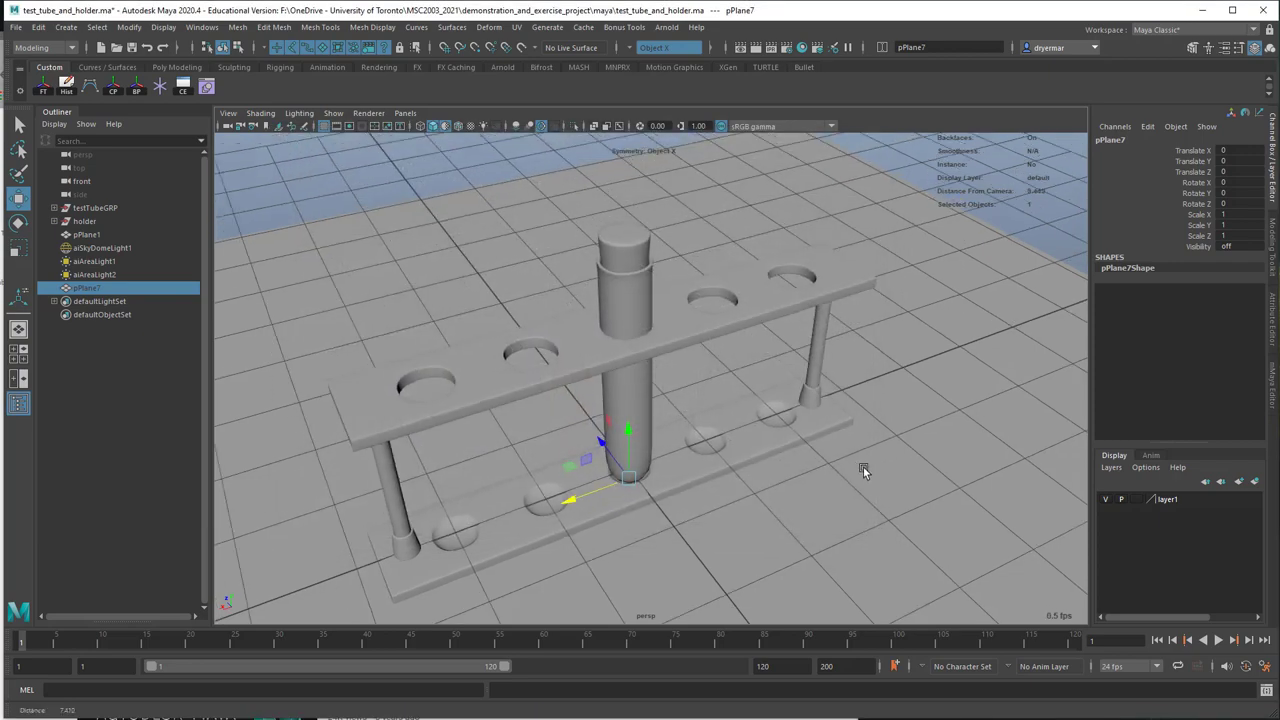
scroll(937, 485, down, 4)
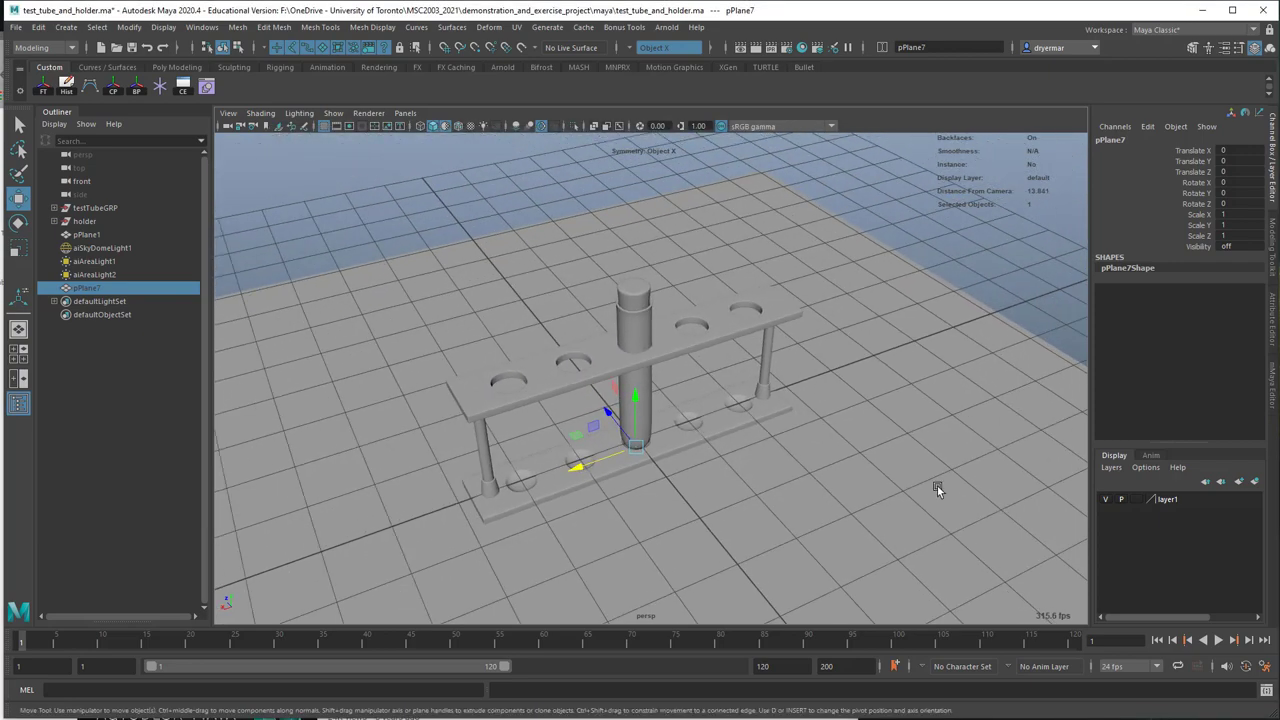
click(1105, 499)
alt+drag(909, 543, 814, 519)
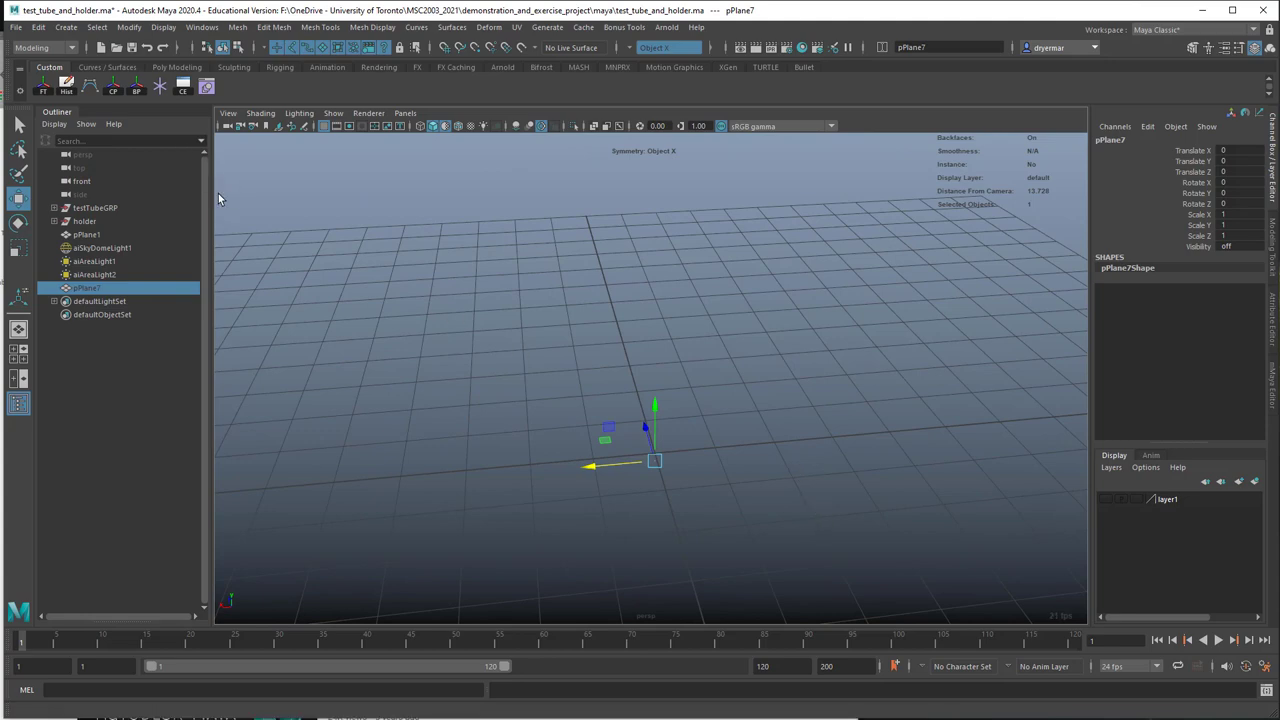
key(ctrl+h)
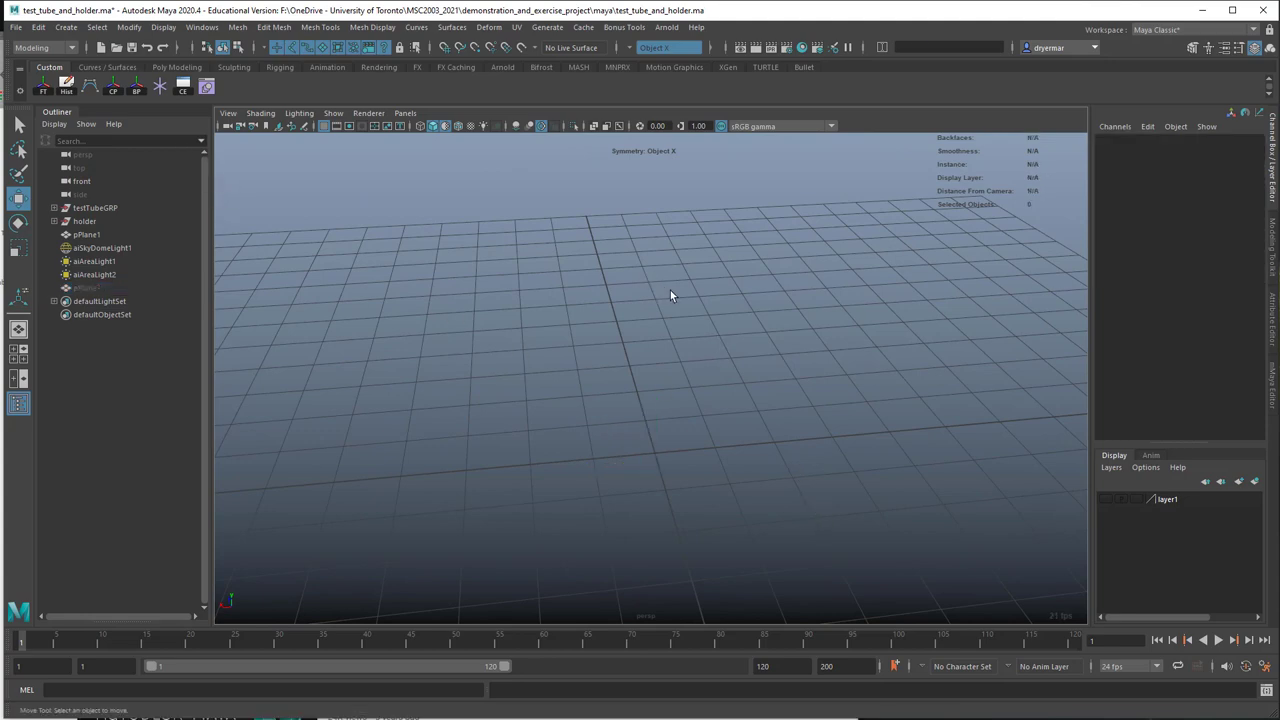
Step: Create a polygon plane at the origin with 1 subdivision in both width and height
shift+right_drag(670, 290, 616, 269)
alt+drag(616, 269, 1078, 298)
click(1121, 289)
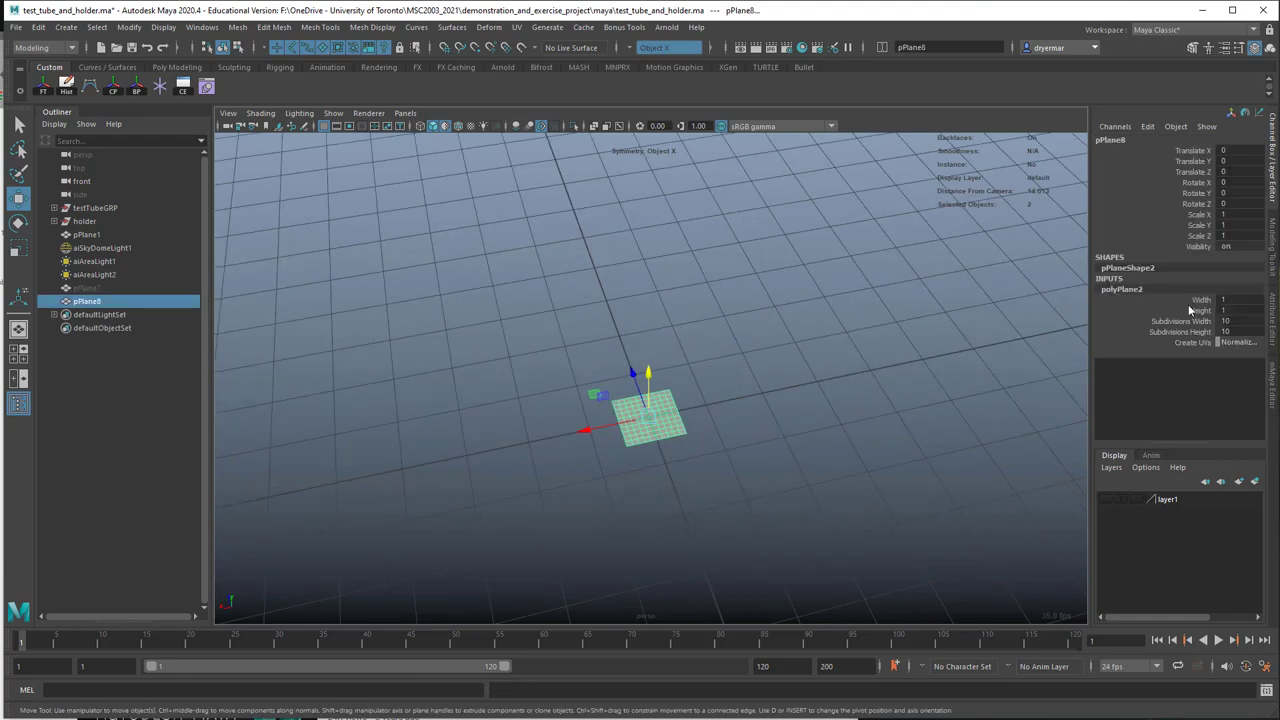
drag(1247, 318, 1236, 331)
text(1)
key(Return)
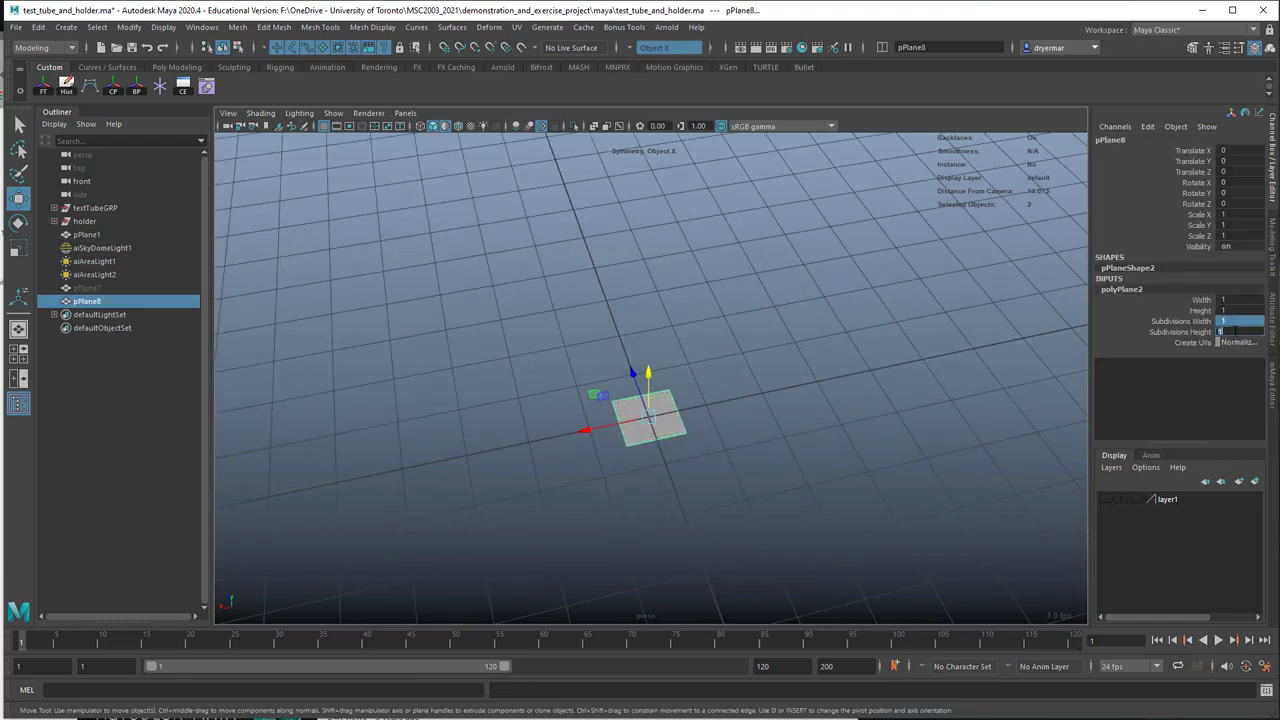
Step: Set the new plane's width and height to 2
alt+right_drag(516, 486, 710, 478)
alt+middle_drag(660, 467, 643, 409)
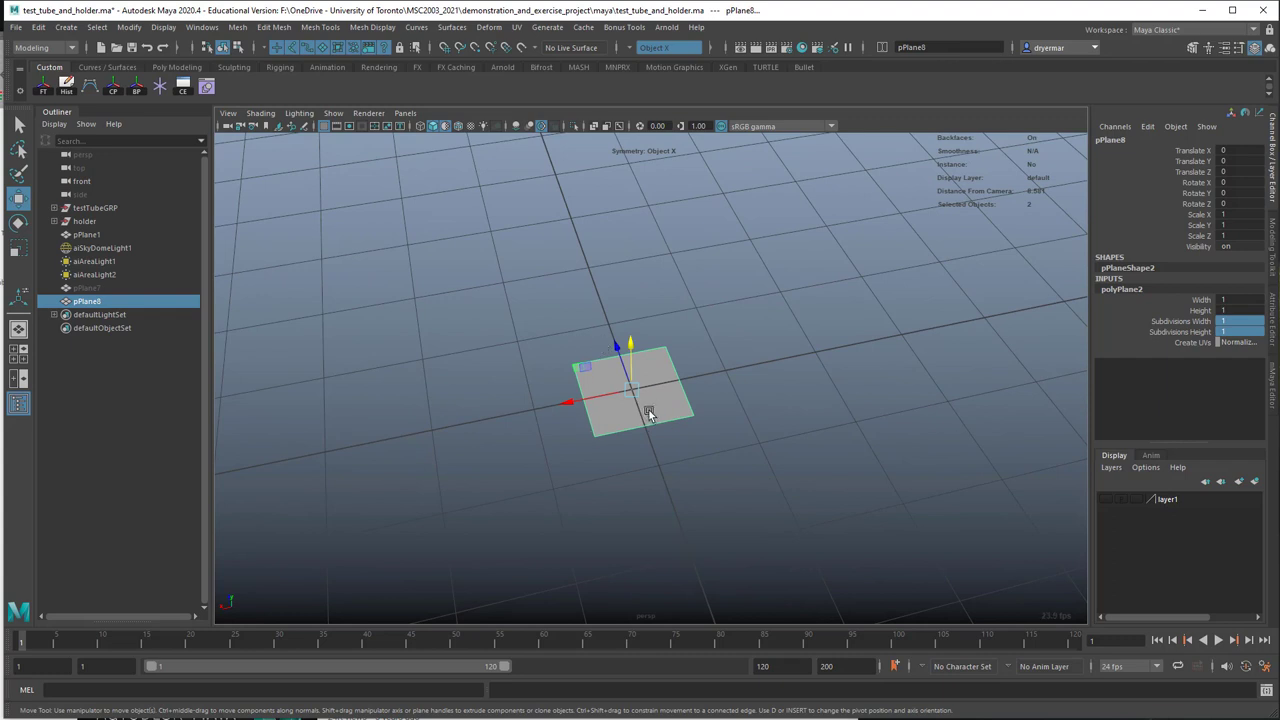
drag(1237, 299, 1237, 310)
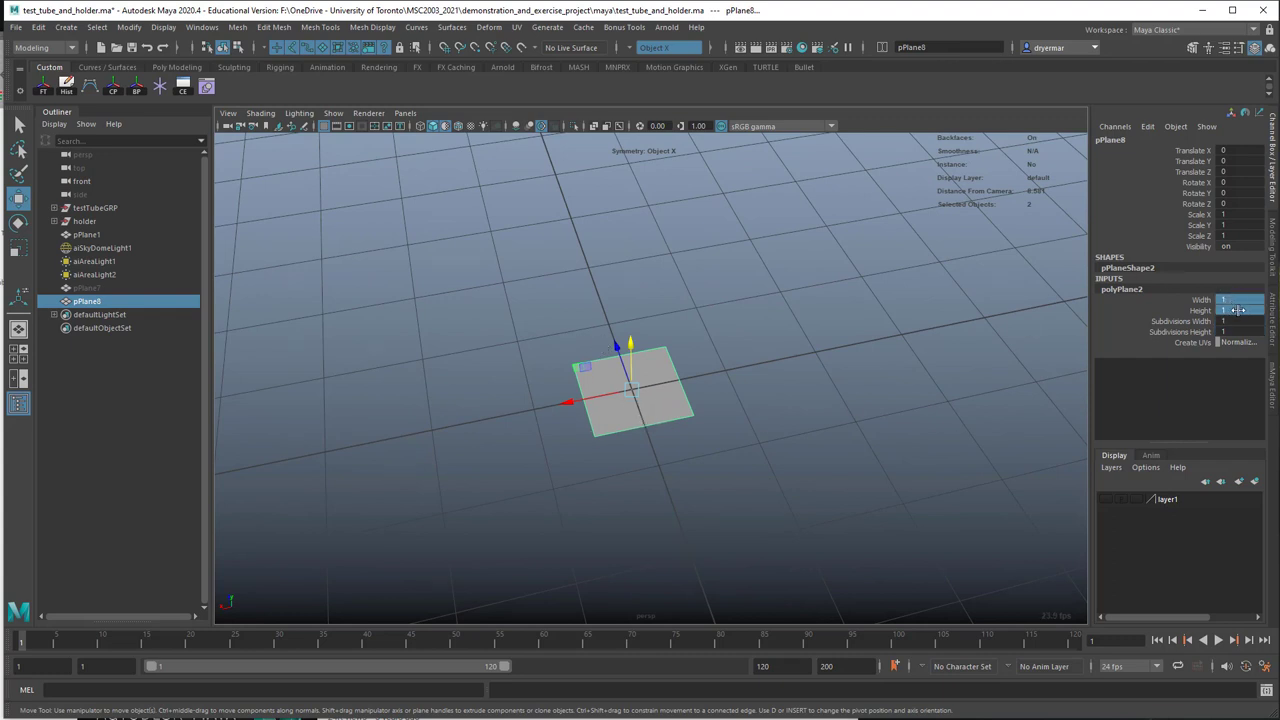
text(2)
key(Return)
alt+drag(743, 414, 671, 463)
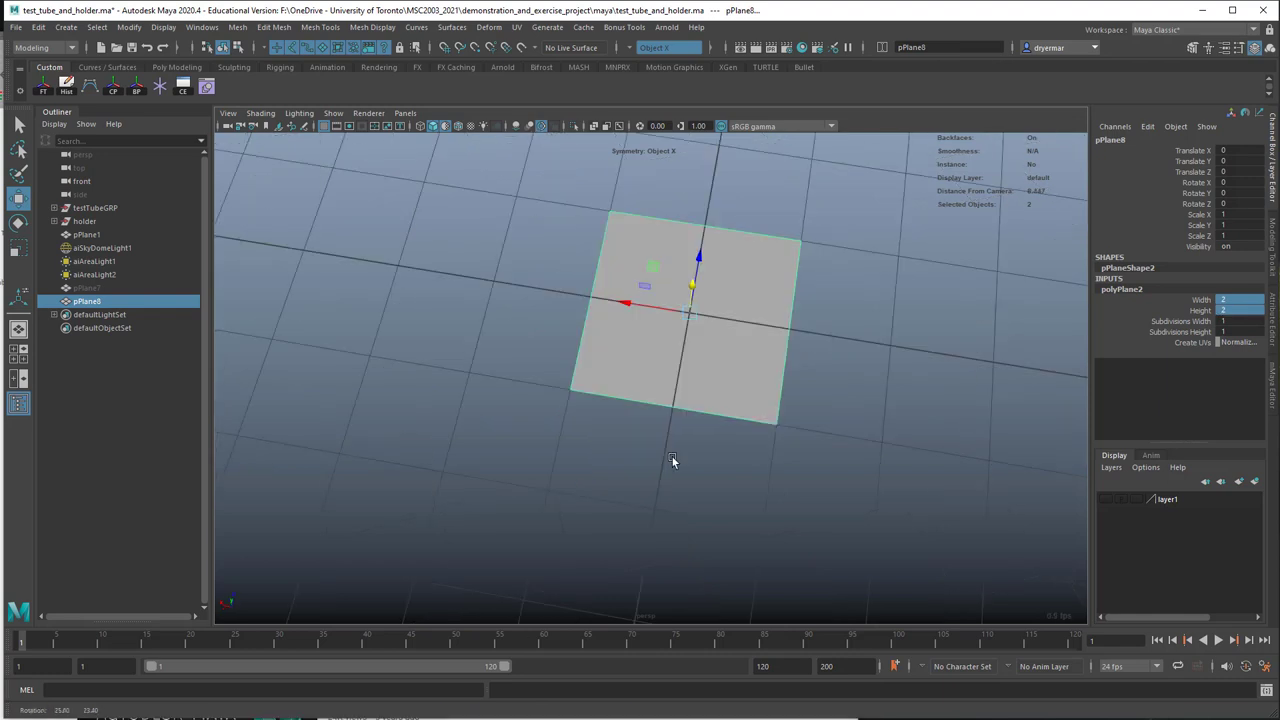
alt+drag(748, 405, 702, 355)
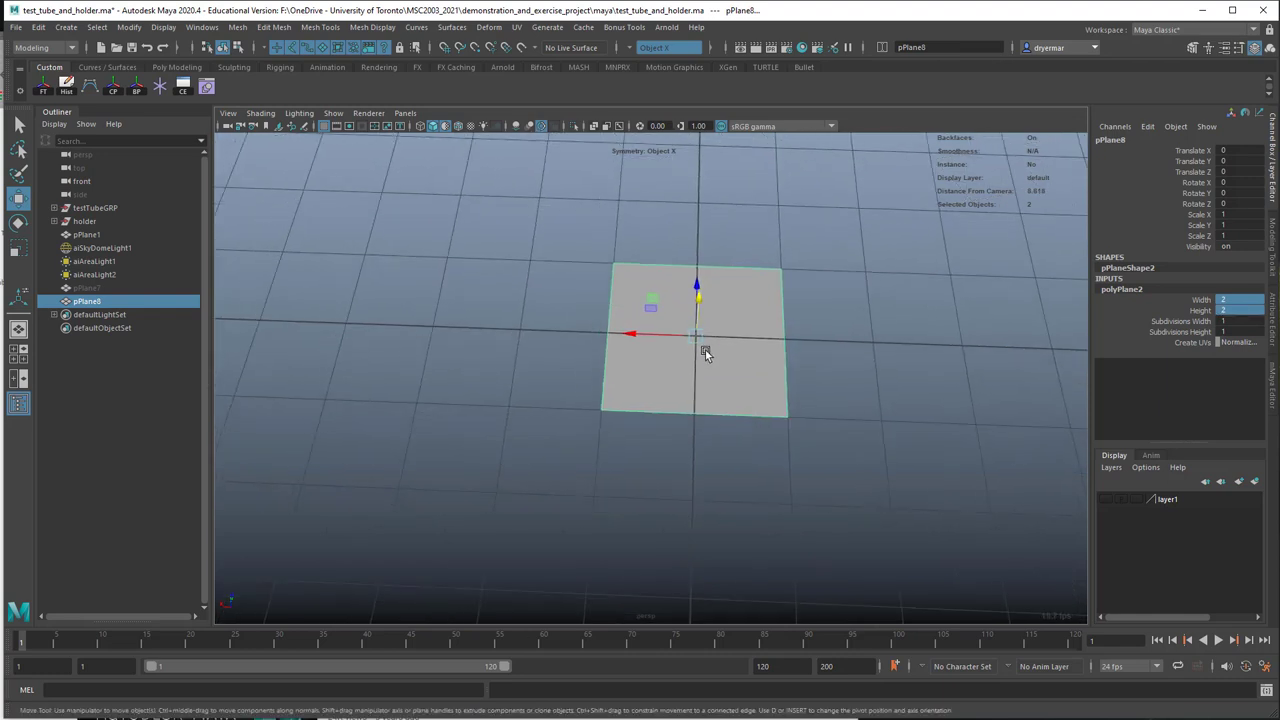
Step: Extrude the plane's single face and scale it inward to form a smaller centred square
right_drag(734, 348, 661, 311)
click(731, 394)
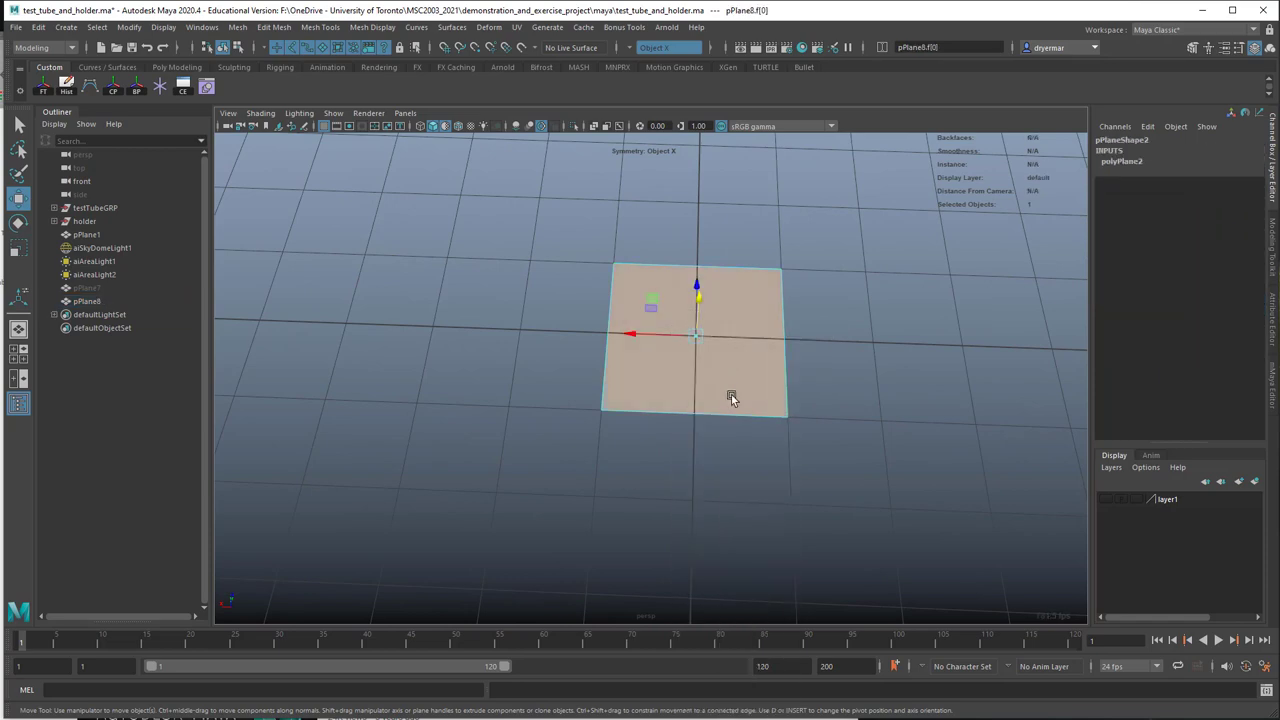
alt+drag(731, 394, 672, 353)
key(r)
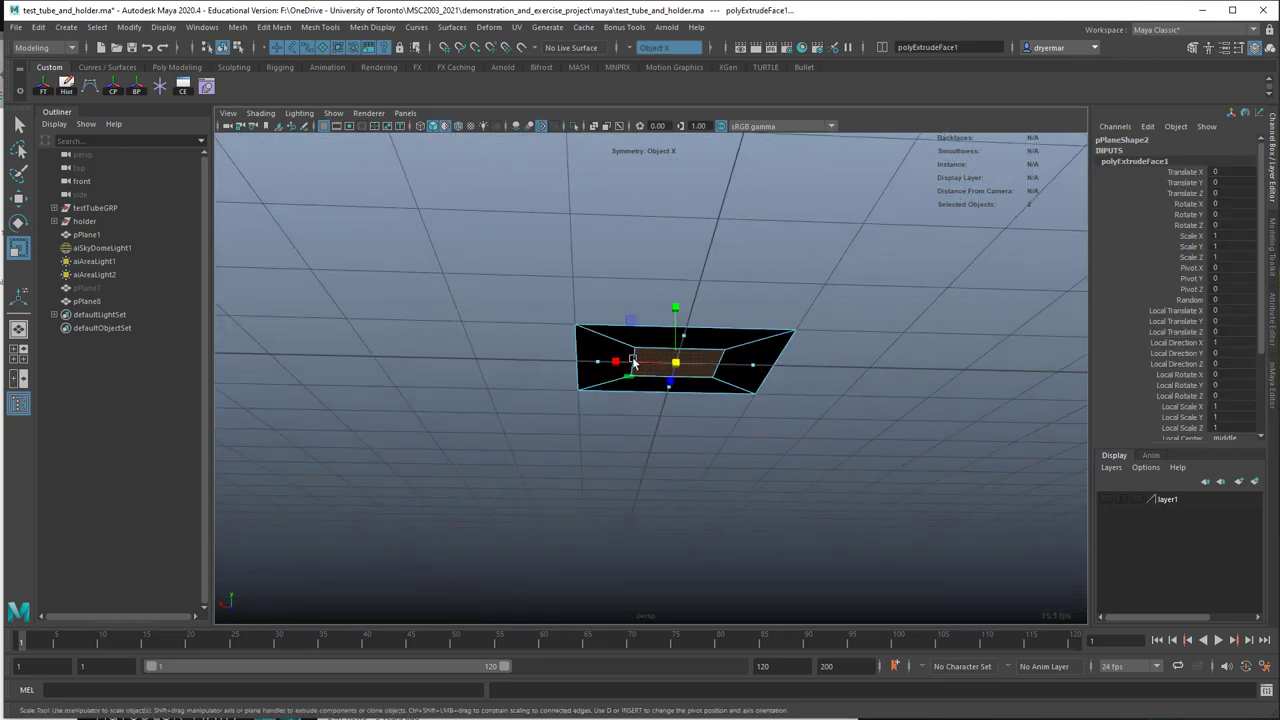
mouse_move(753, 406)
alt+mouse_down()
mouse_move(766, 471)
mouse_move(743, 414)
alt+mouse_up()
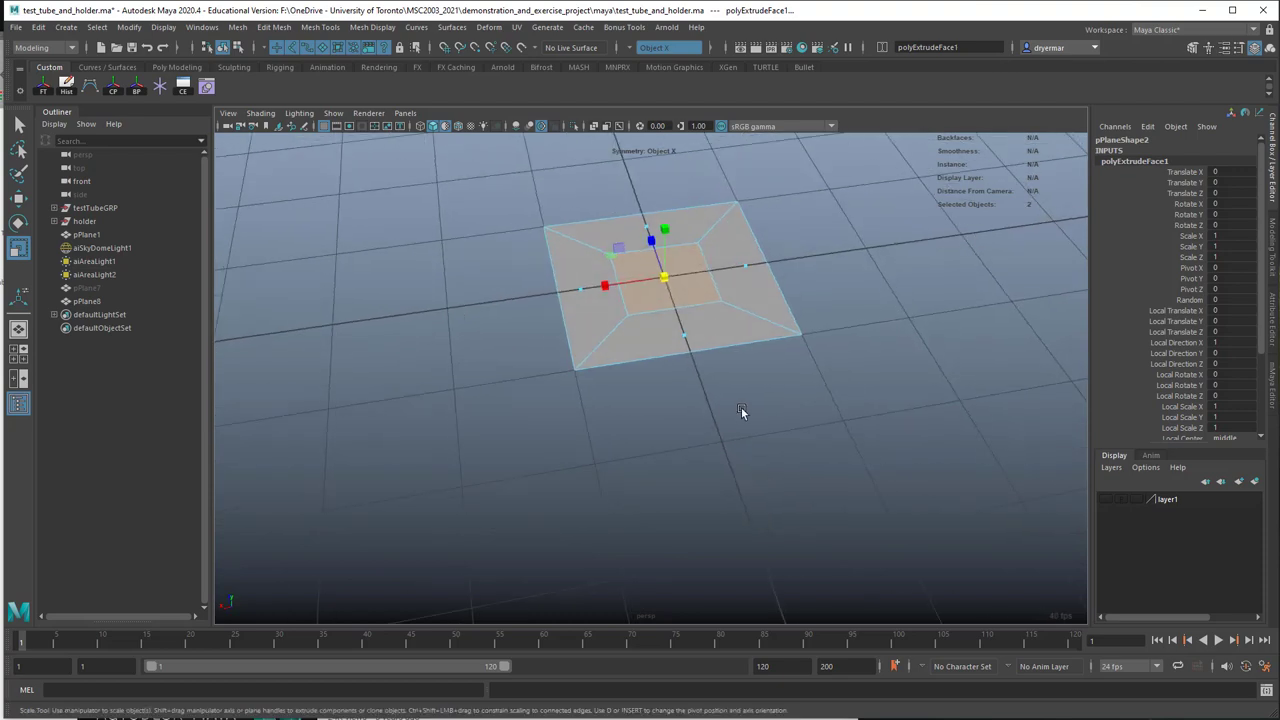
Step: Delete the full-size face lying beneath the plane's inset faces and inspect the underside
click(743, 414)
click(664, 280)
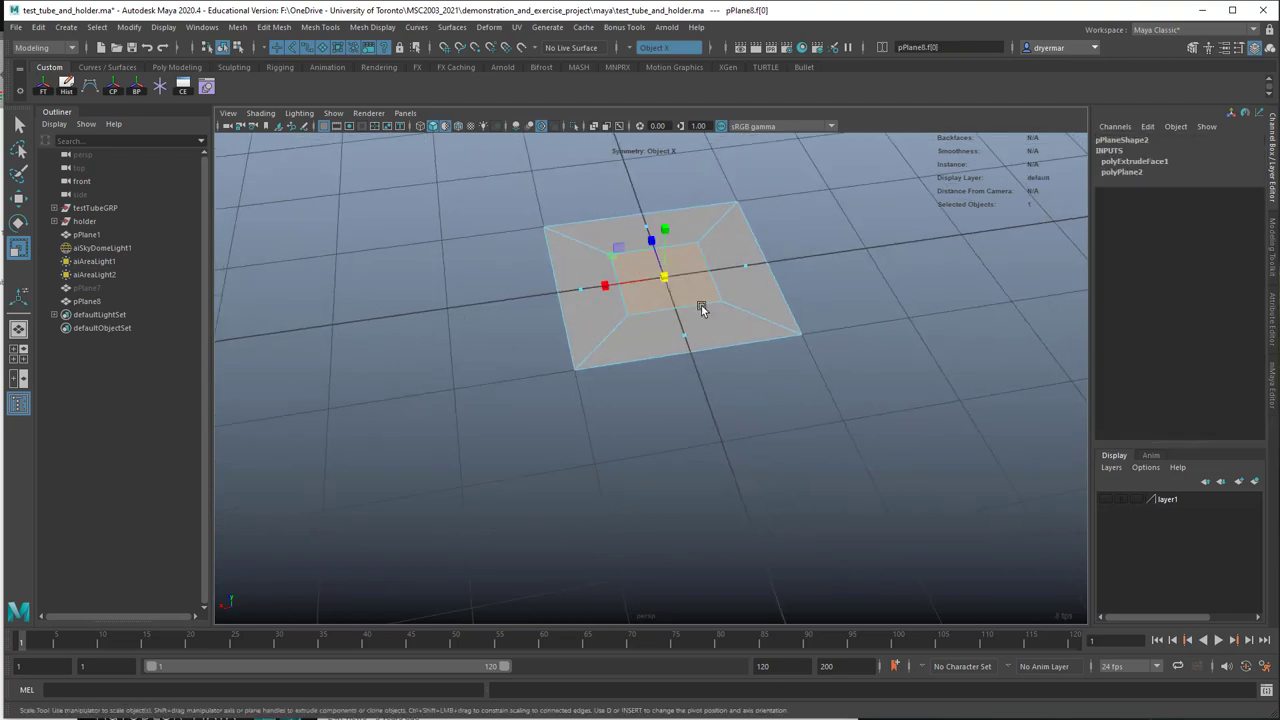
key(shift+period)
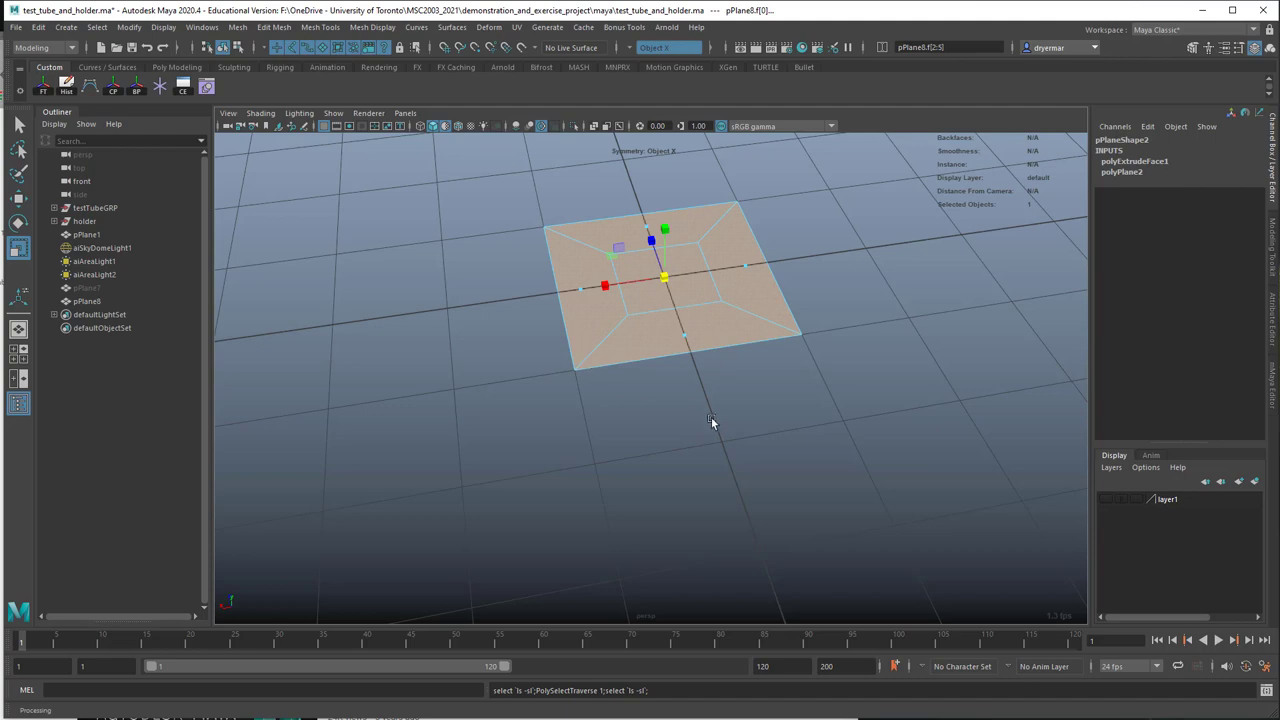
alt+drag(715, 425, 643, 316)
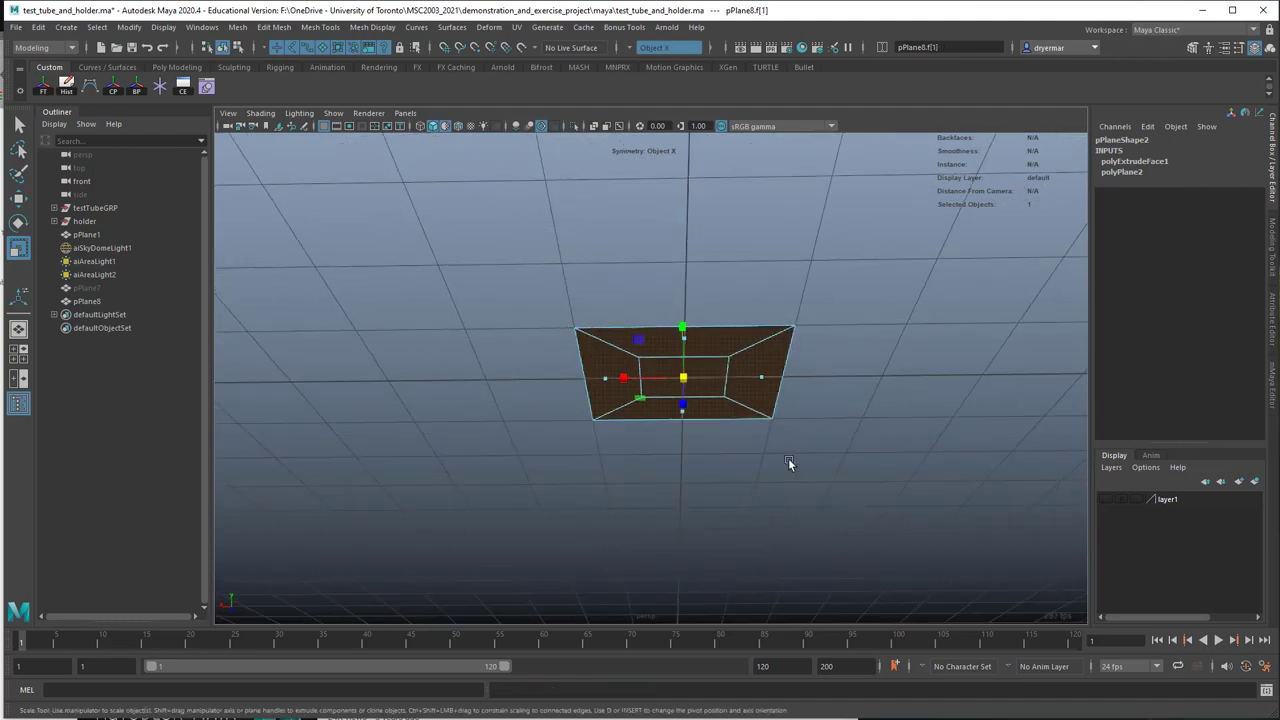
alt+drag(788, 458, 826, 533)
click(826, 533)
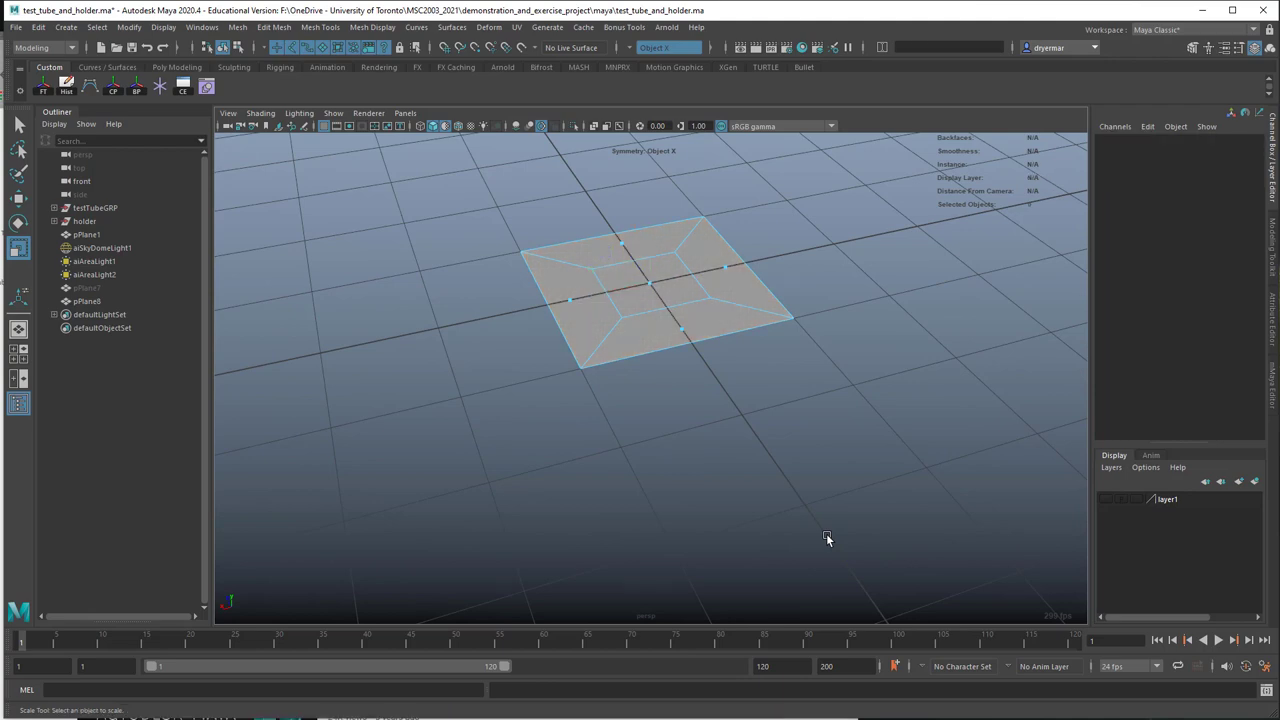
alt+drag(751, 474, 689, 334)
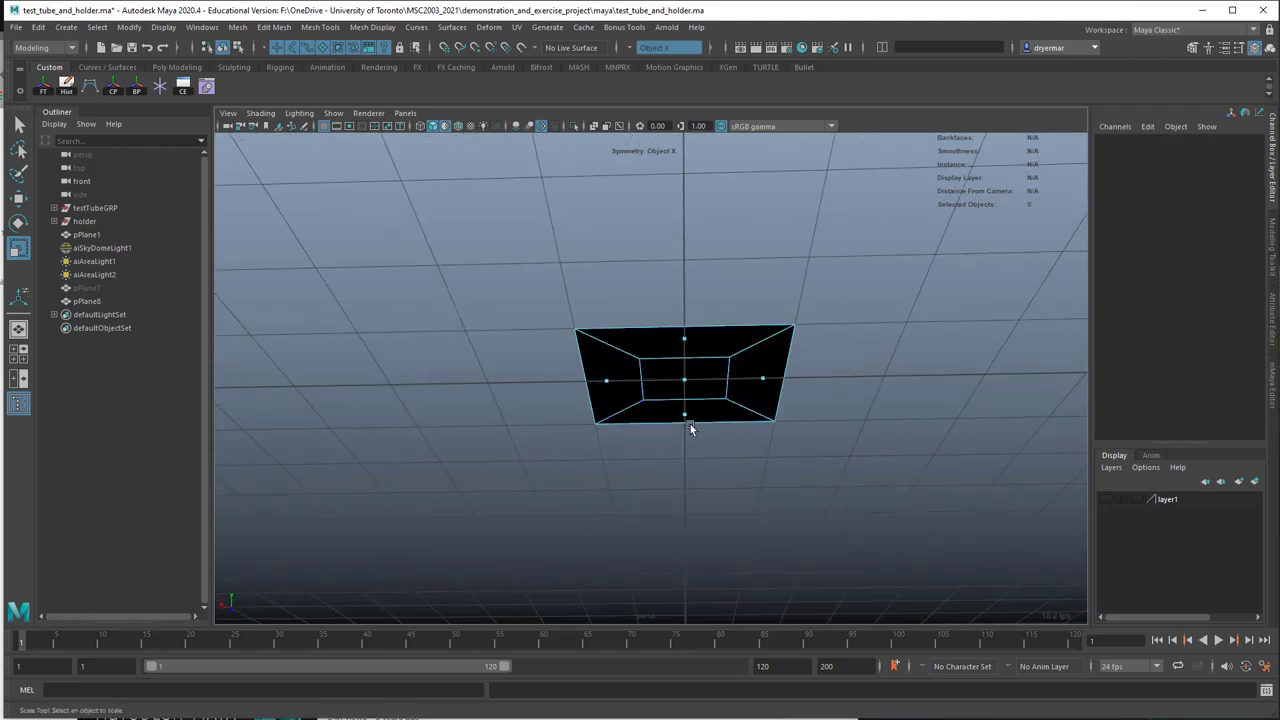
mouse_move(690, 428)
alt+mouse_down()
mouse_move(717, 508)
mouse_move(705, 410)
alt+mouse_up()
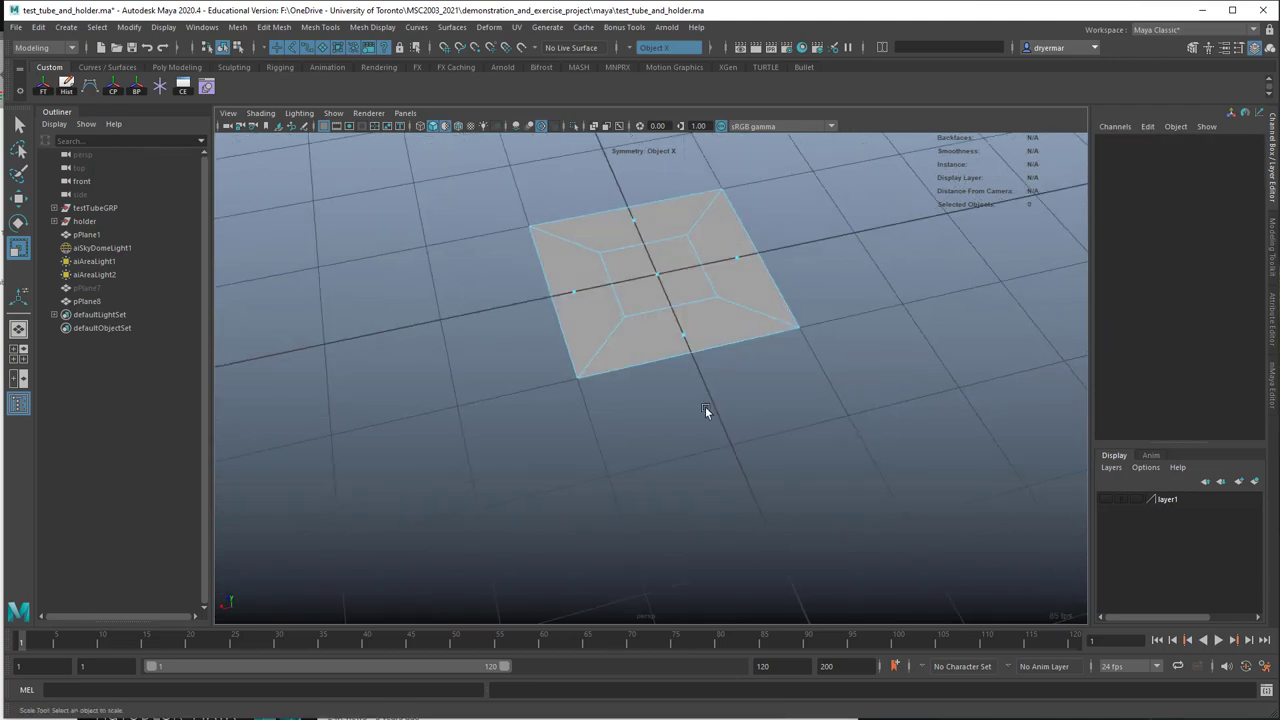
Step: Return the plane to object mode, preview it smoothed from several angles, and restore the unsmoothed display
alt+drag(726, 251, 694, 306)
right_click(678, 304)
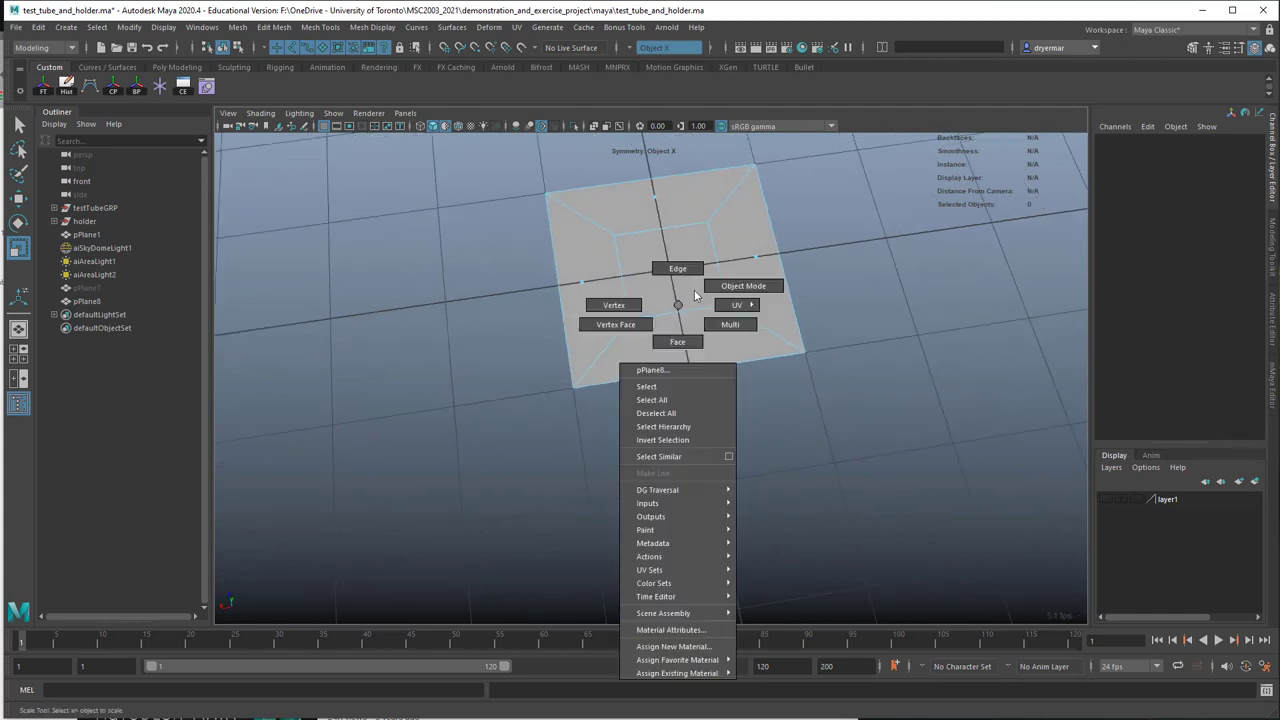
click(697, 296)
key(3)
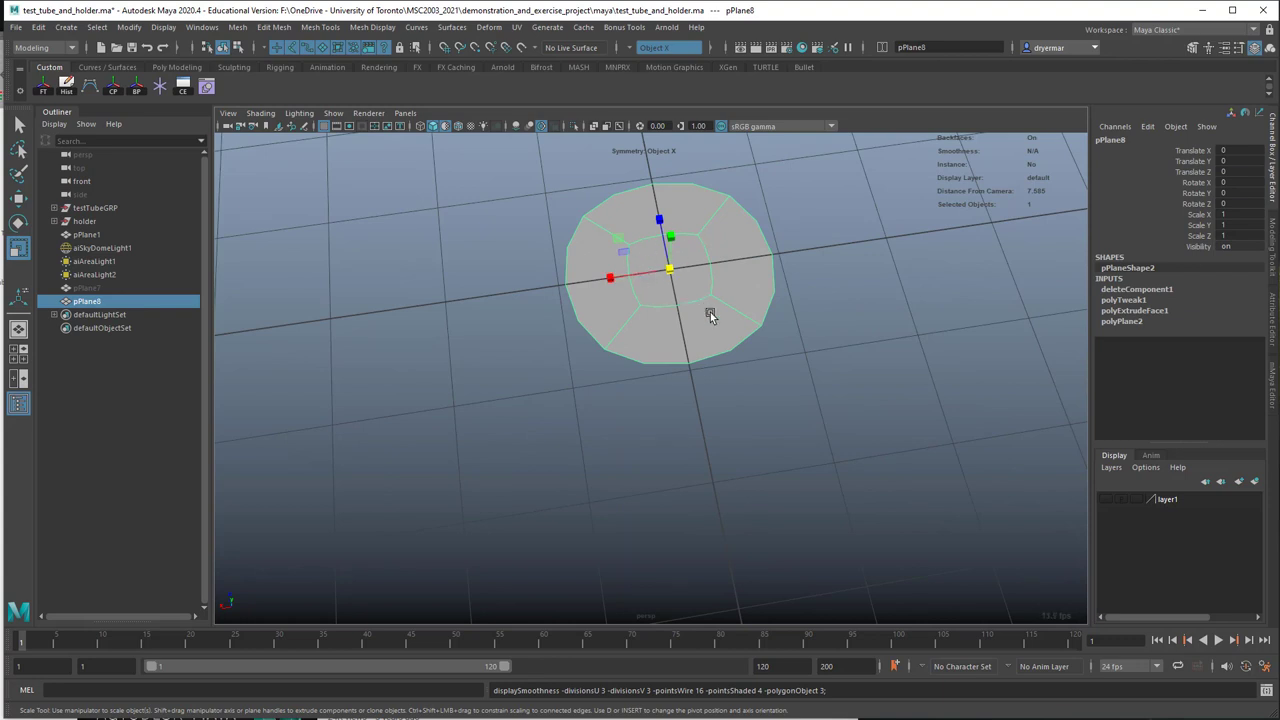
alt+drag(659, 300, 651, 257)
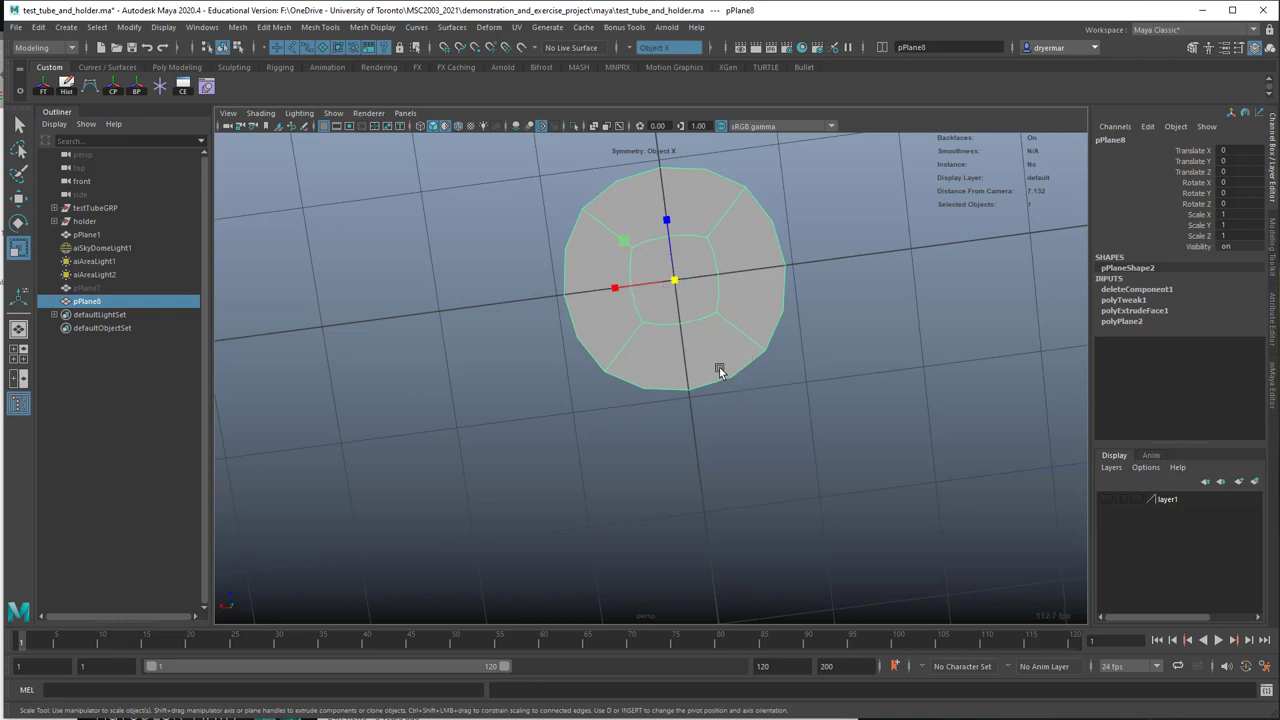
alt+drag(659, 326, 674, 351)
key(1)
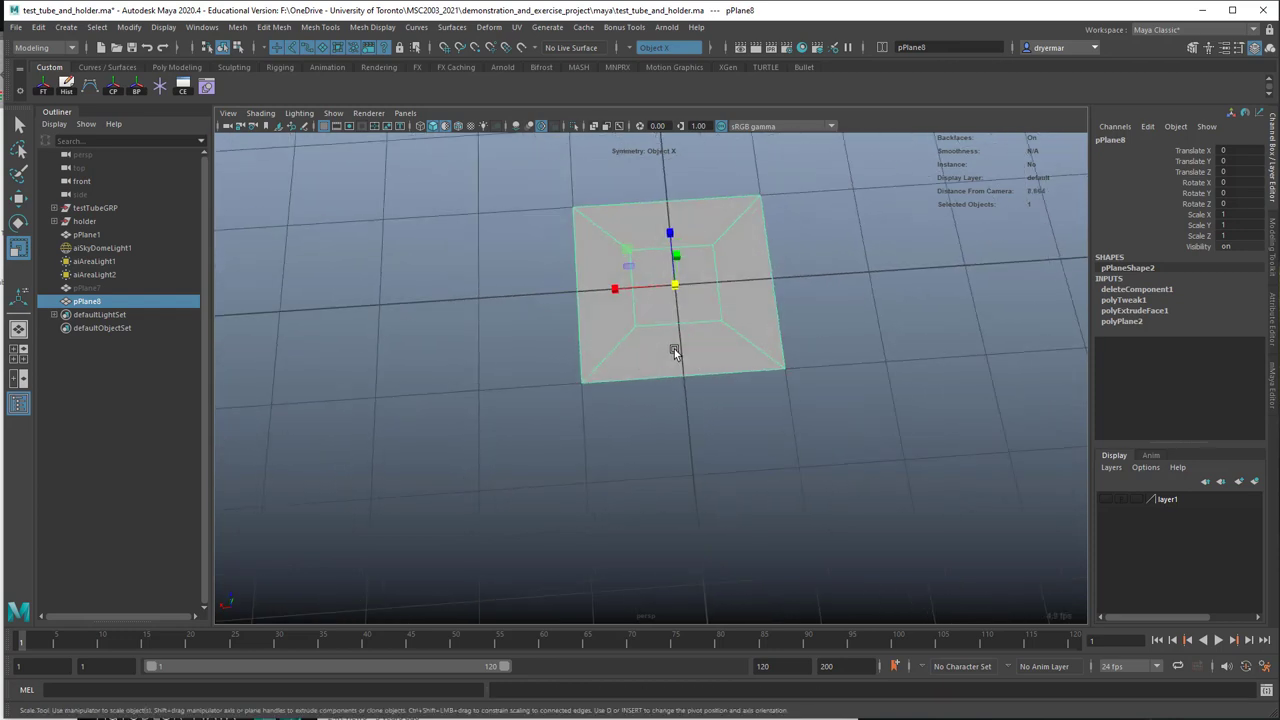
Step: Duplicate the plane twice in a row along X, placing the copies at Translate X -2 and -4
alt+middle_drag(674, 351, 571, 400)
alt+middle_drag(726, 380, 638, 374)
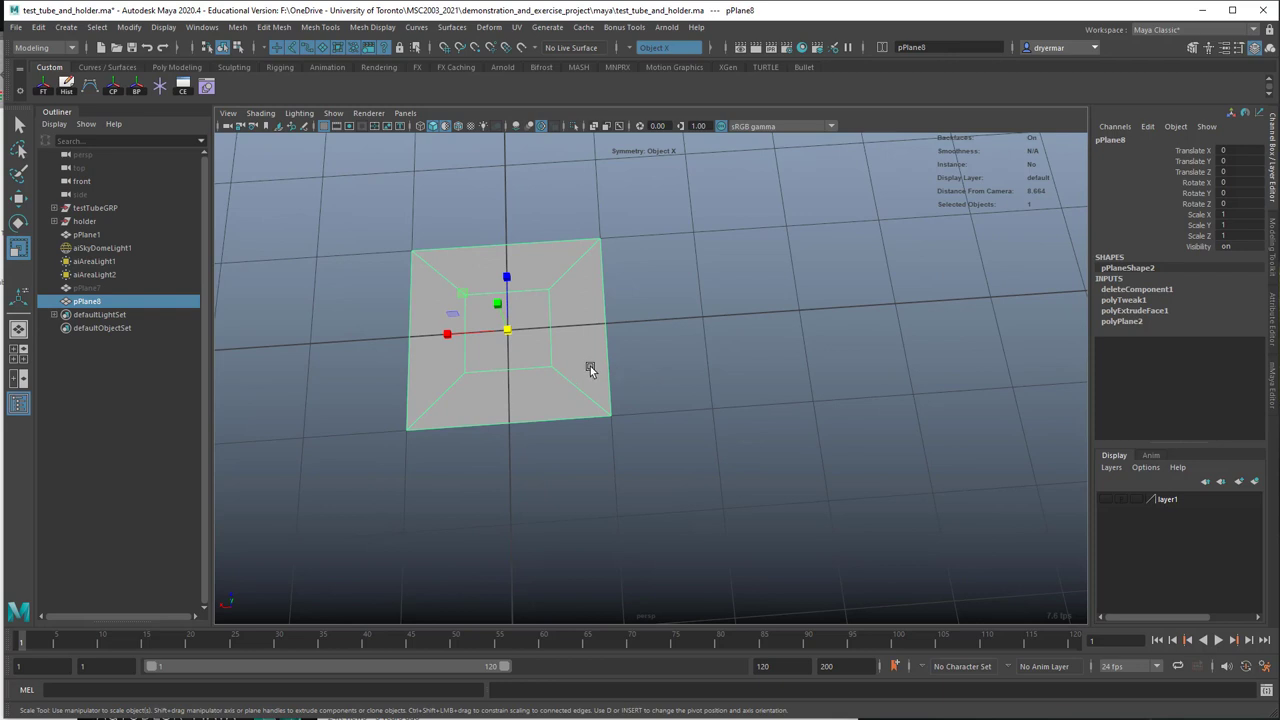
key(w)
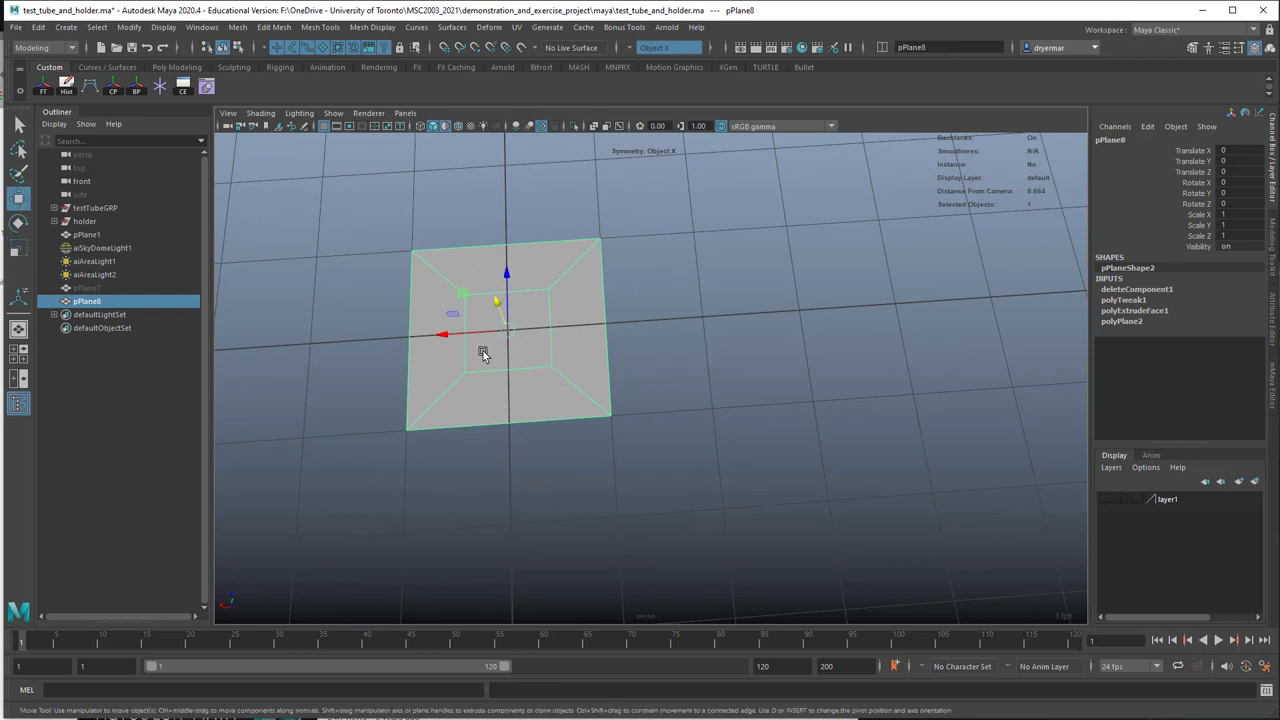
key(ctrl+d)
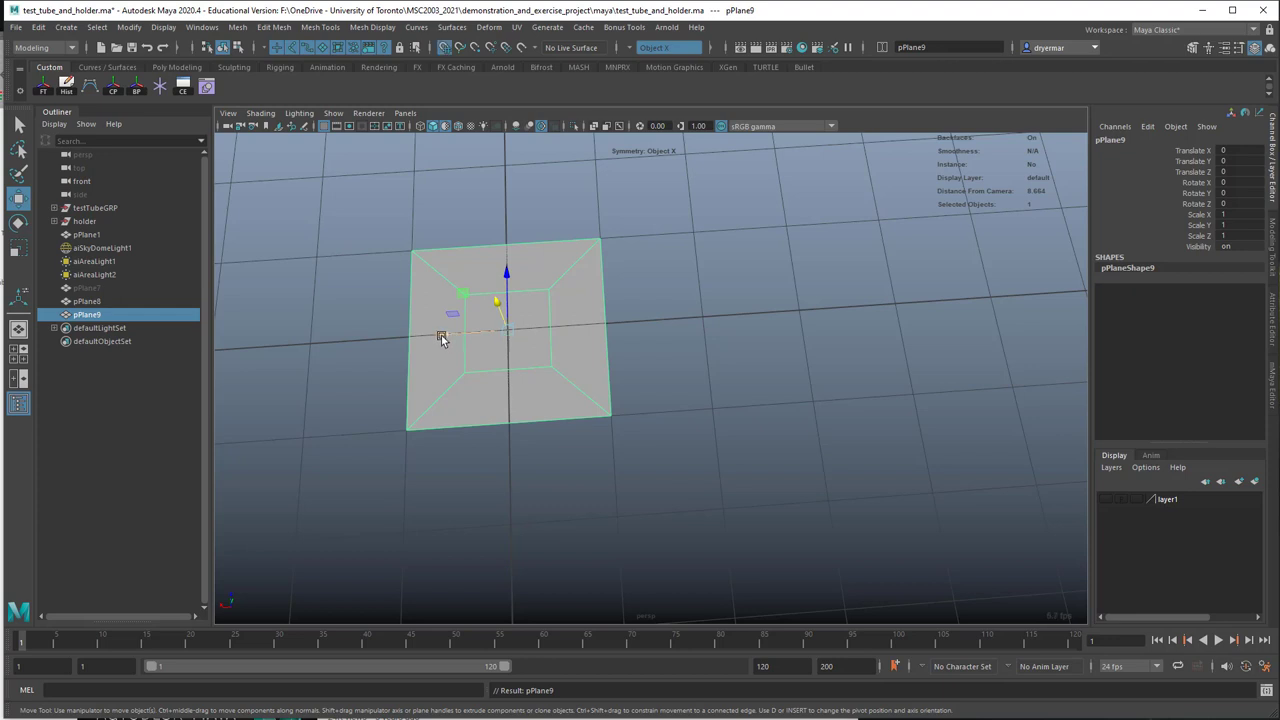
middle_drag(443, 337, 691, 349)
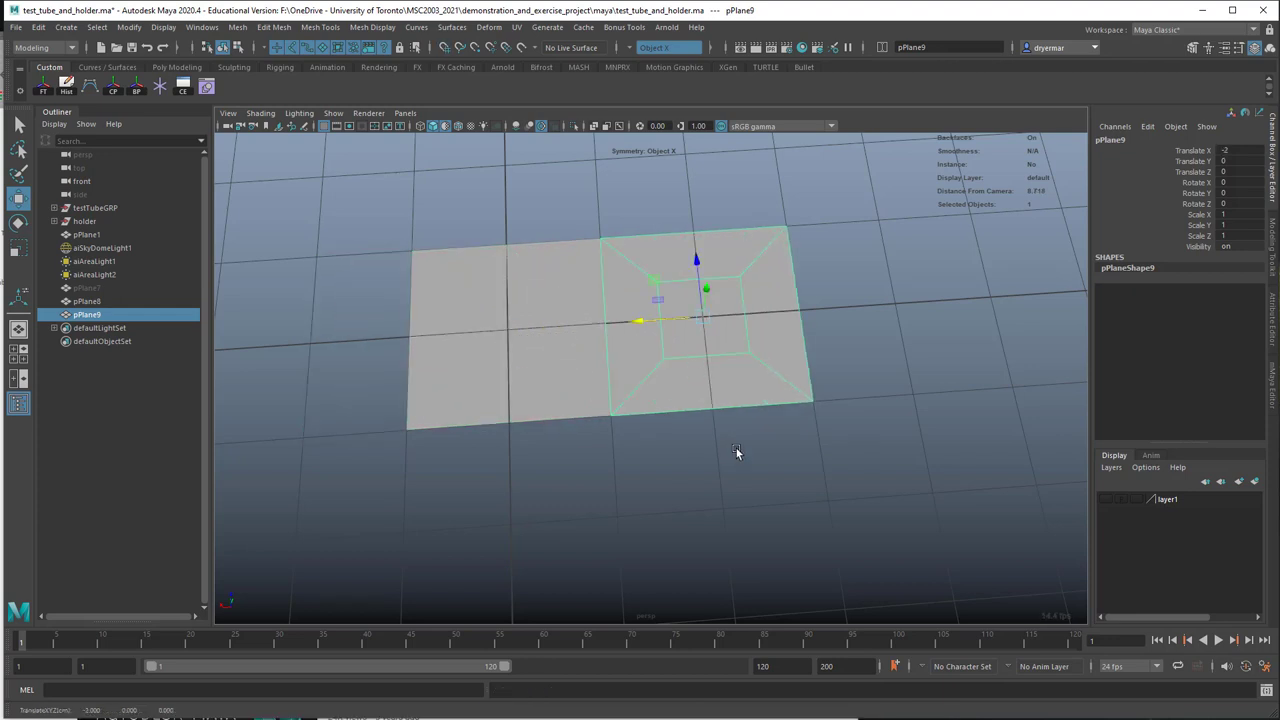
key(shift+d)
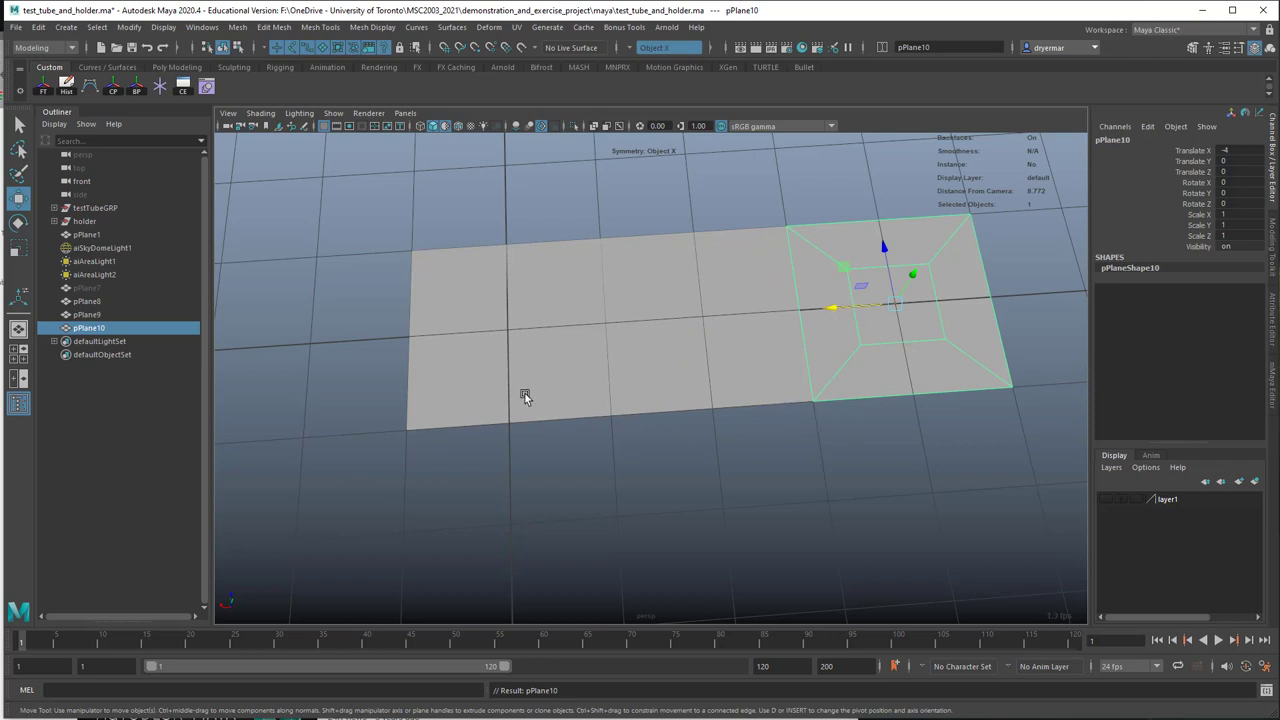
Step: Delete both duplicated planes, keeping only the original at the origin
mouse_move(728, 425)
alt+mouse_down()
mouse_move(734, 400)
mouse_move(709, 409)
alt+mouse_up()
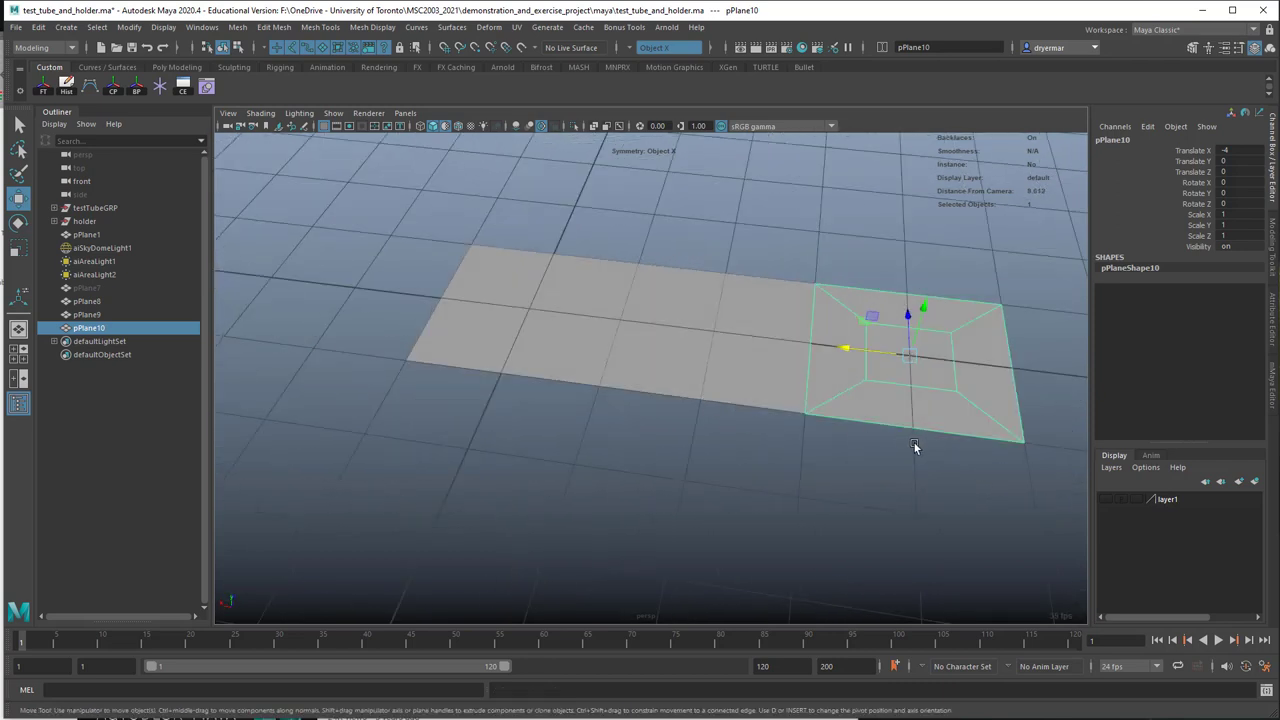
drag(707, 200, 934, 472)
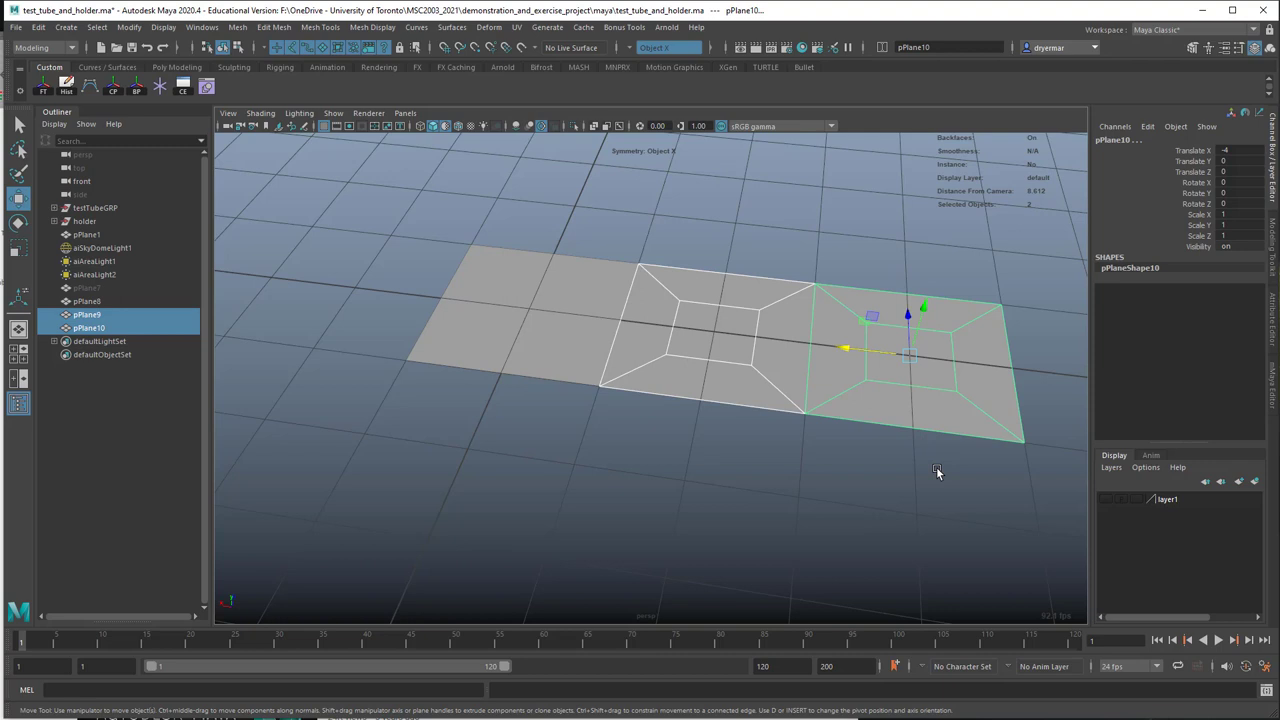
key(Delete)
Step: Turn on the wireframe-on-shaded display and deselect the plane to see its edges
alt+drag(521, 367, 565, 358)
click(565, 358)
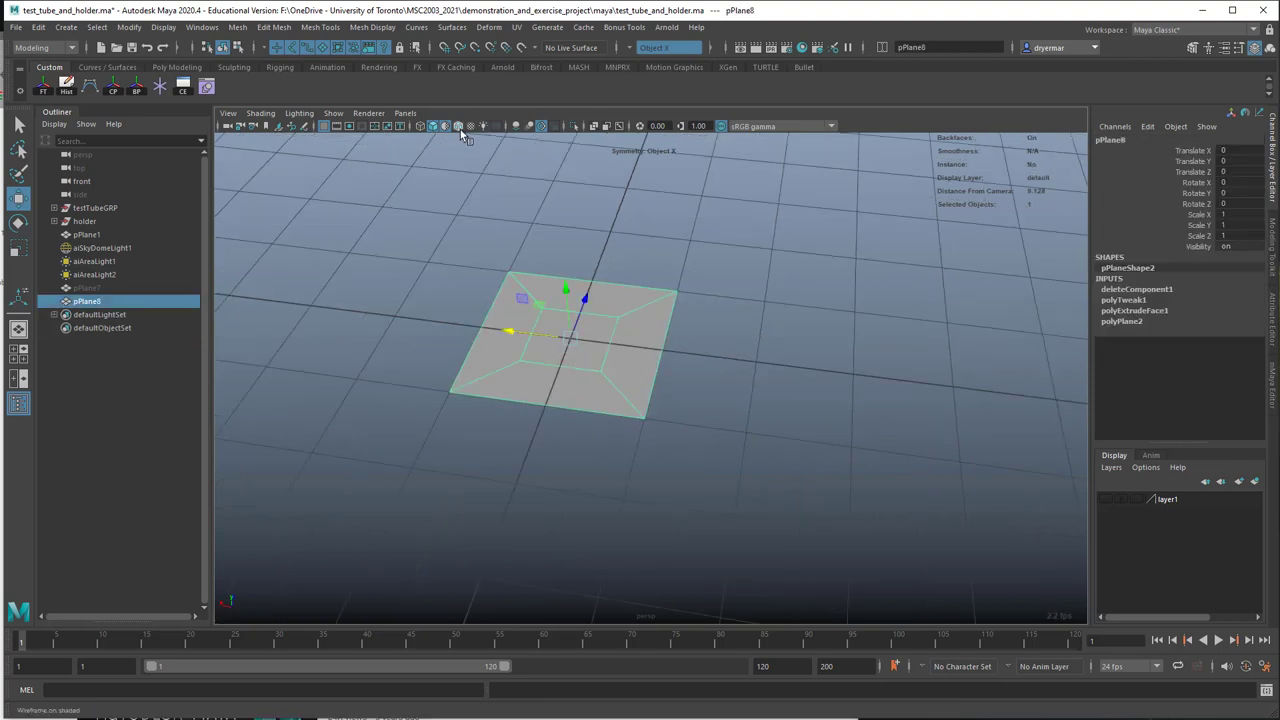
click(726, 435)
alt+drag(506, 283, 396, 207)
alt+drag(333, 175, 542, 334)
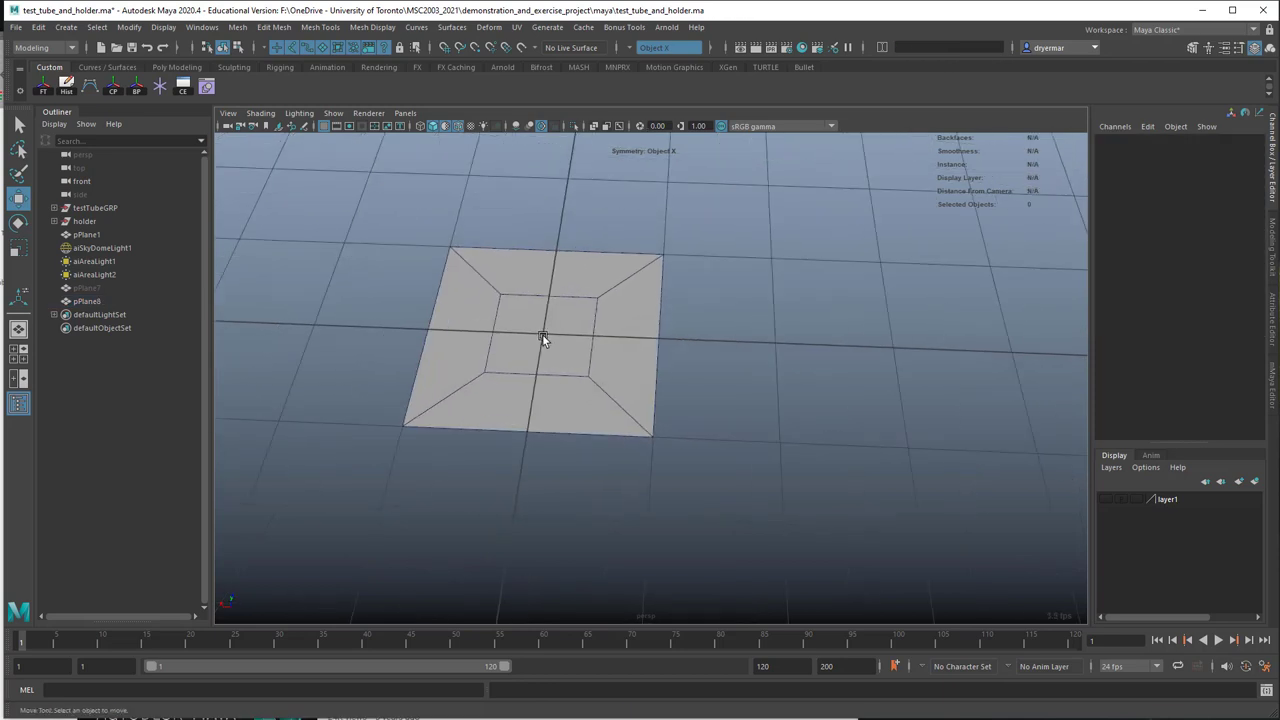
Step: Extrude the plane's centre square face and scale it slightly inward to add another inset
right_drag(542, 334, 543, 366)
click(541, 336)
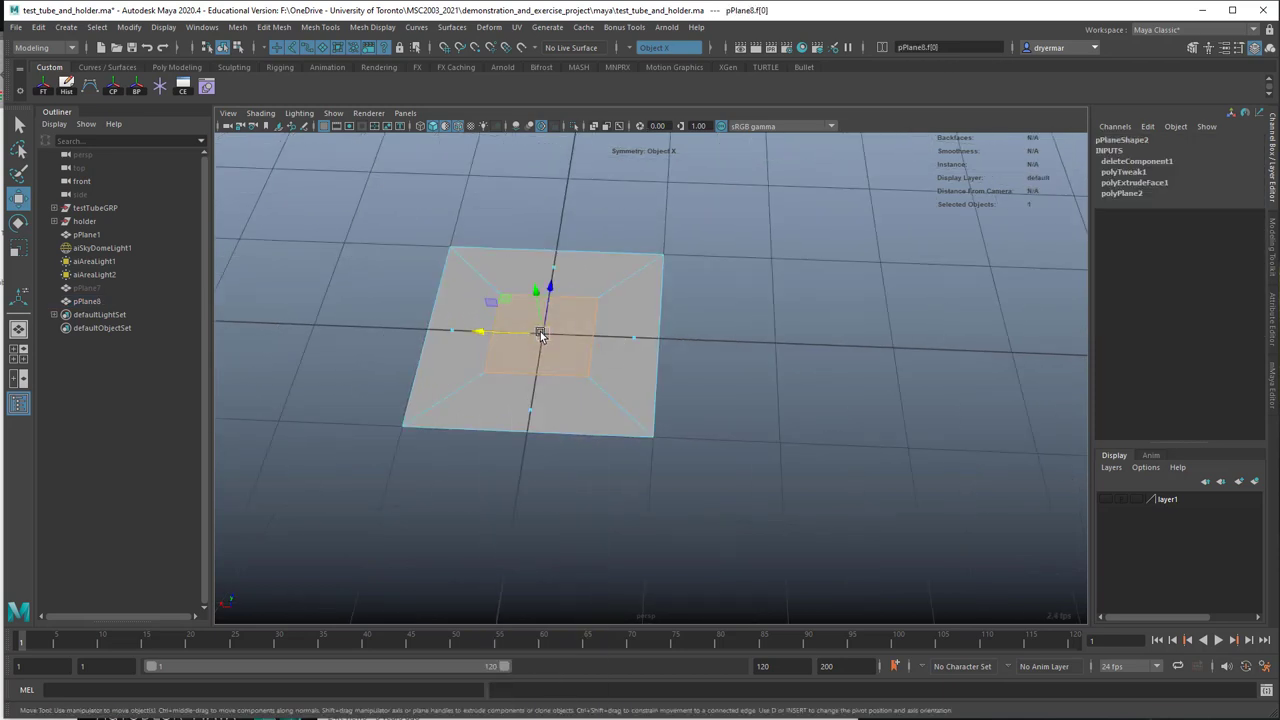
key(r)
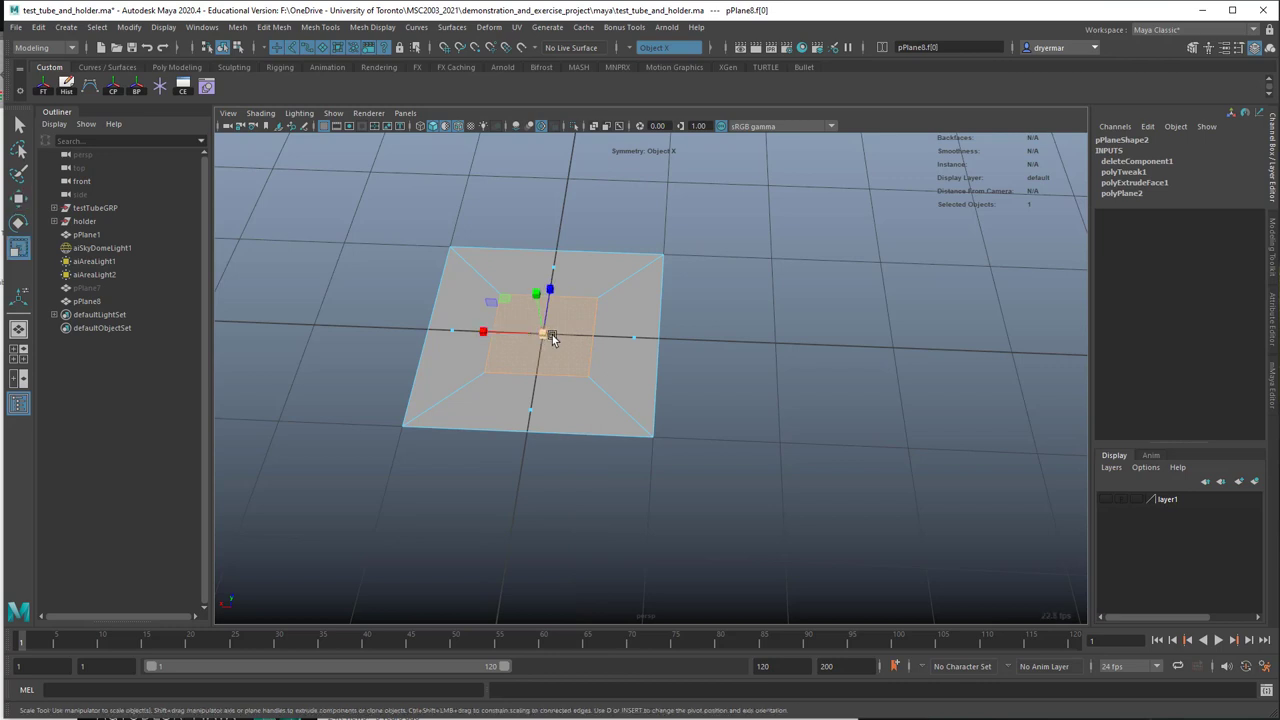
shift+drag(542, 338, 523, 343)
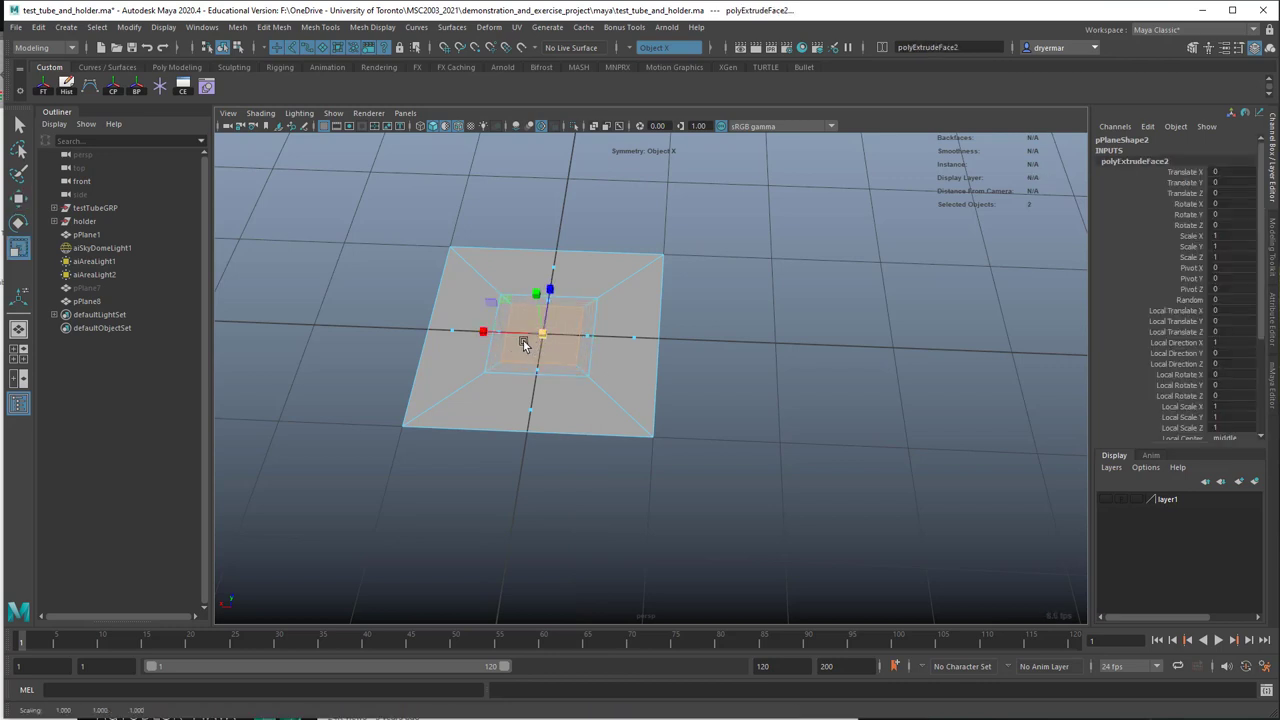
Step: Move the plane's inset centre face downward to form a recess and display the mesh with smooth preview
key(w)
drag(536, 297, 531, 324)
key(3)
Step: Extrude the recessed centre face again and move the new face further down to deepen the hole
key(ctrl+e)
key(r)
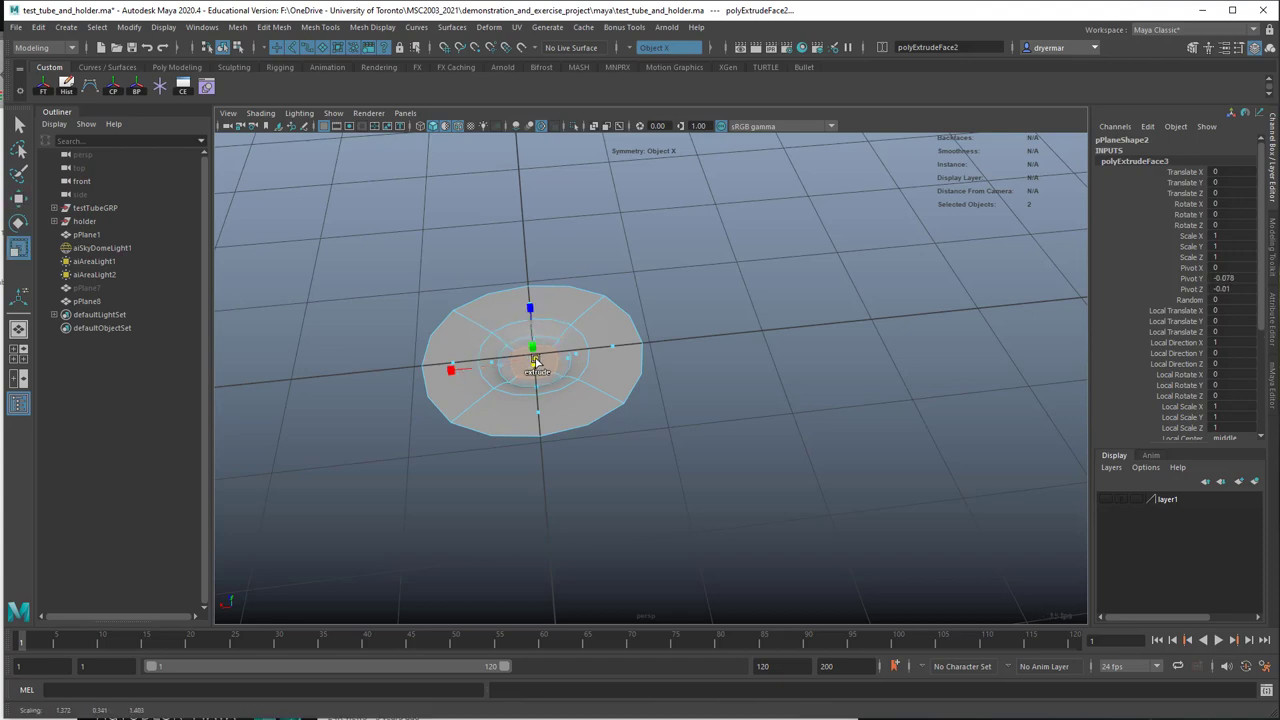
key(w)
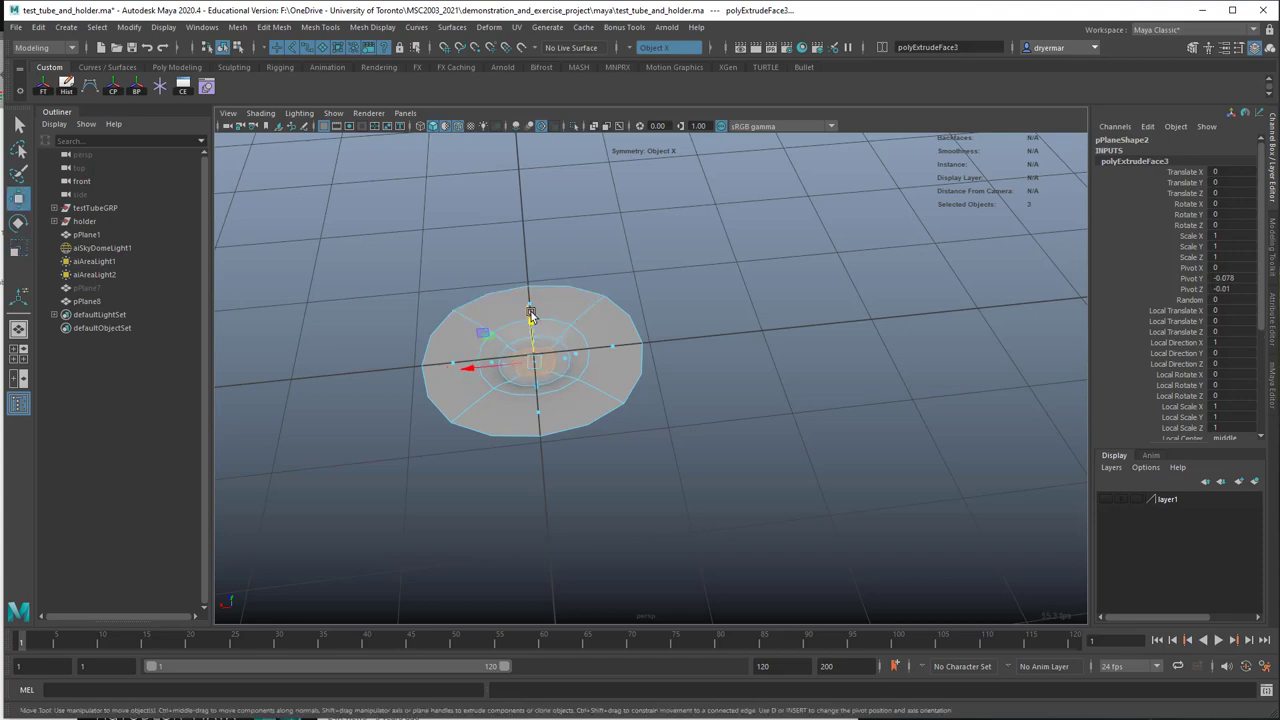
mouse_move(529, 316)
mouse_down()
mouse_move(460, 343)
mouse_move(434, 314)
mouse_move(514, 311)
mouse_up()
Step: Bevel the edge loop around the hole's rim with fraction 0.16 and 2 segments
alt+right_drag(514, 311, 630, 350)
alt+middle_drag(573, 327, 632, 323)
alt+drag(520, 326, 539, 376)
right_drag(538, 389, 540, 356)
click(559, 388)
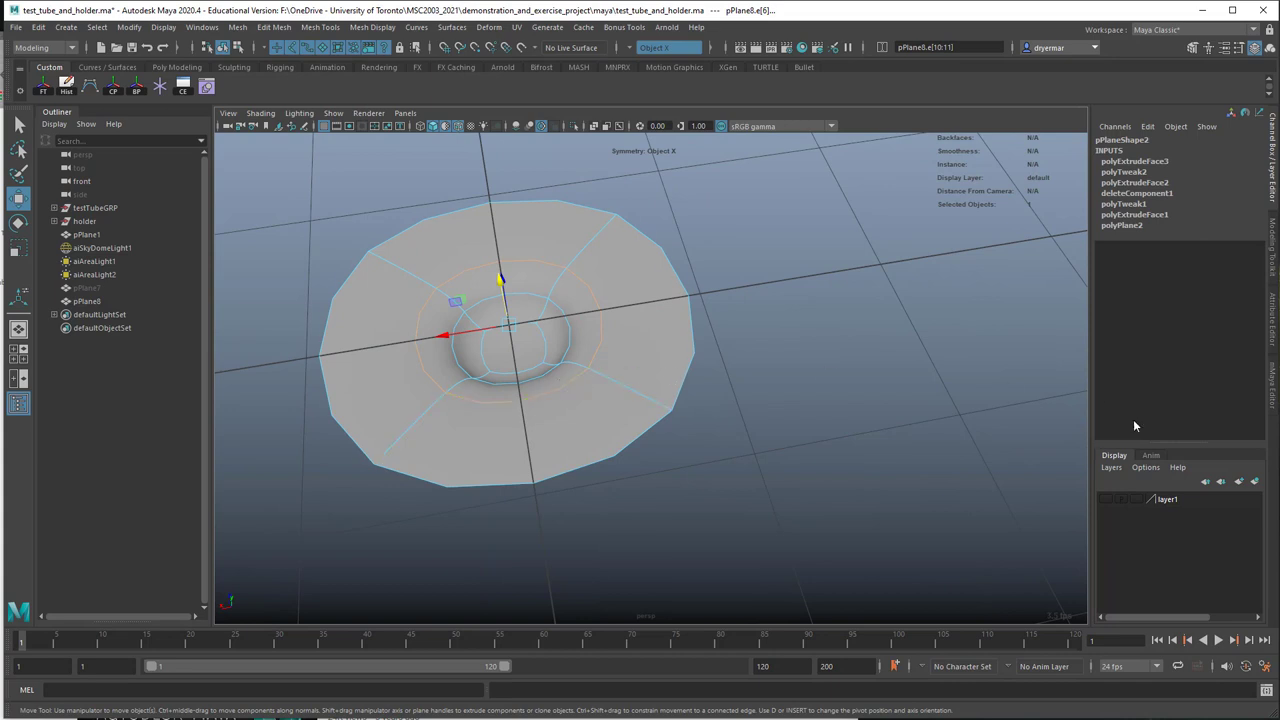
click(1274, 258)
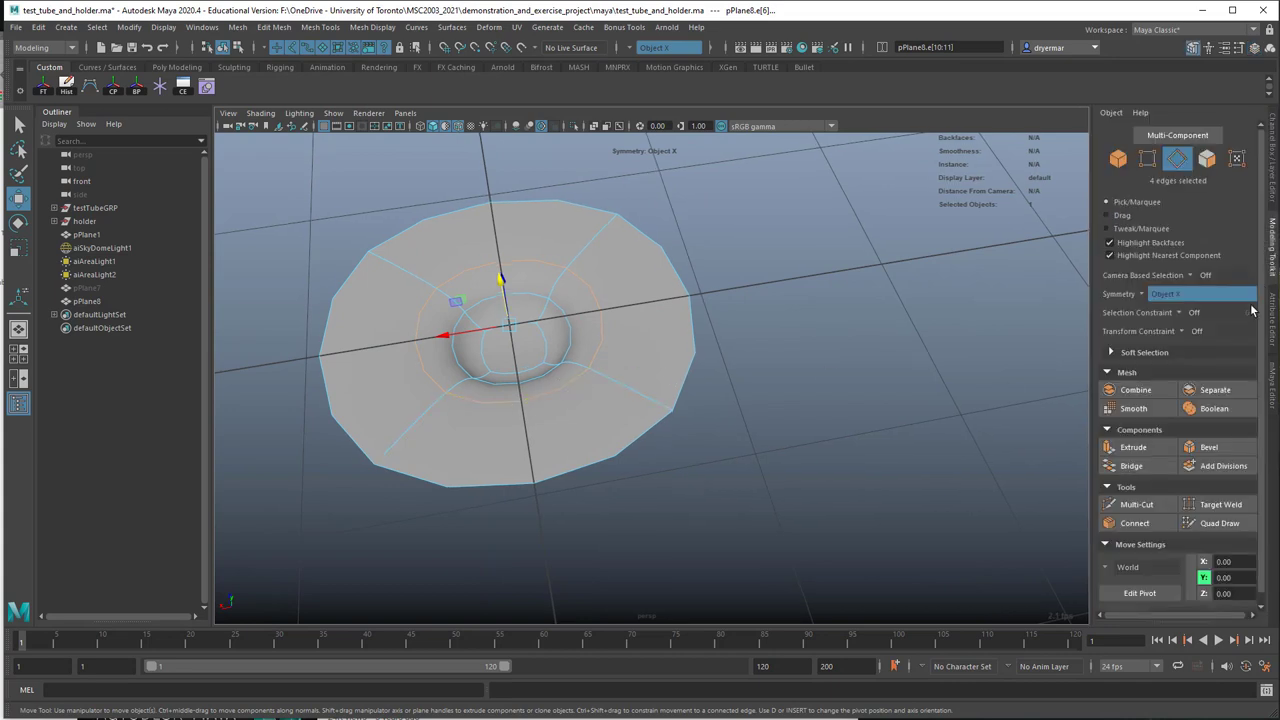
click(1211, 447)
drag(765, 206, 820, 213)
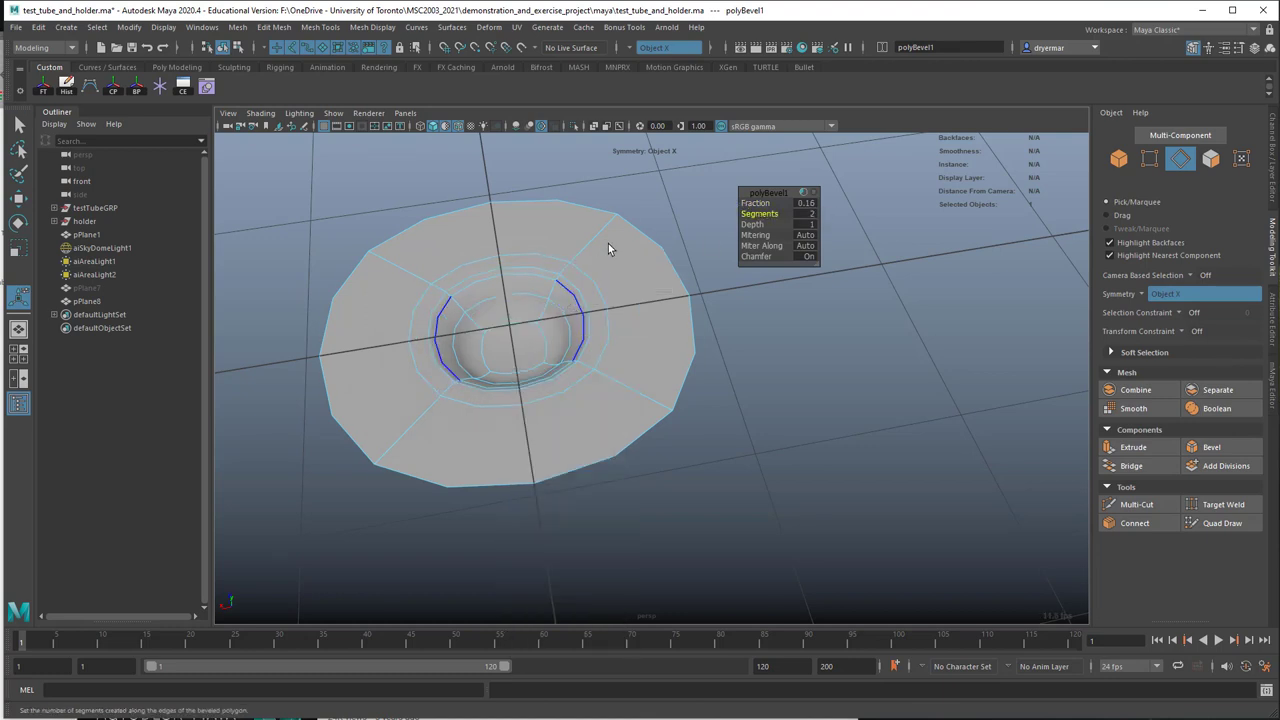
key(q)
Step: Examine the bevelled hole from above, comparing the unsmoothed mesh with its smooth preview
alt+drag(614, 248, 651, 374)
click(801, 306)
key(1)
click(656, 324)
click(656, 318)
key(3)
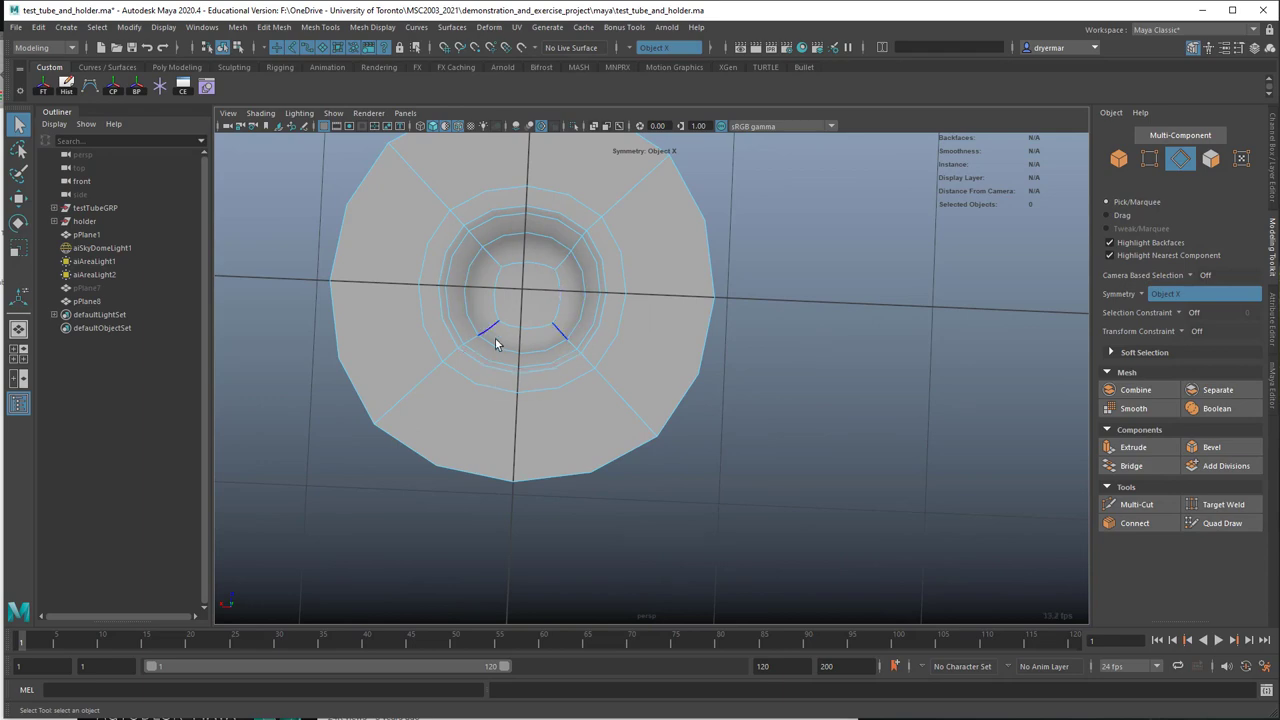
alt+right_drag(634, 322, 431, 304)
alt+drag(431, 304, 612, 377)
Step: Turn off smooth preview, return to object mode and duplicate the holed plane twice along X, at -2 and -4
key(1)
key(F8)
alt+drag(746, 332, 606, 327)
key(w)
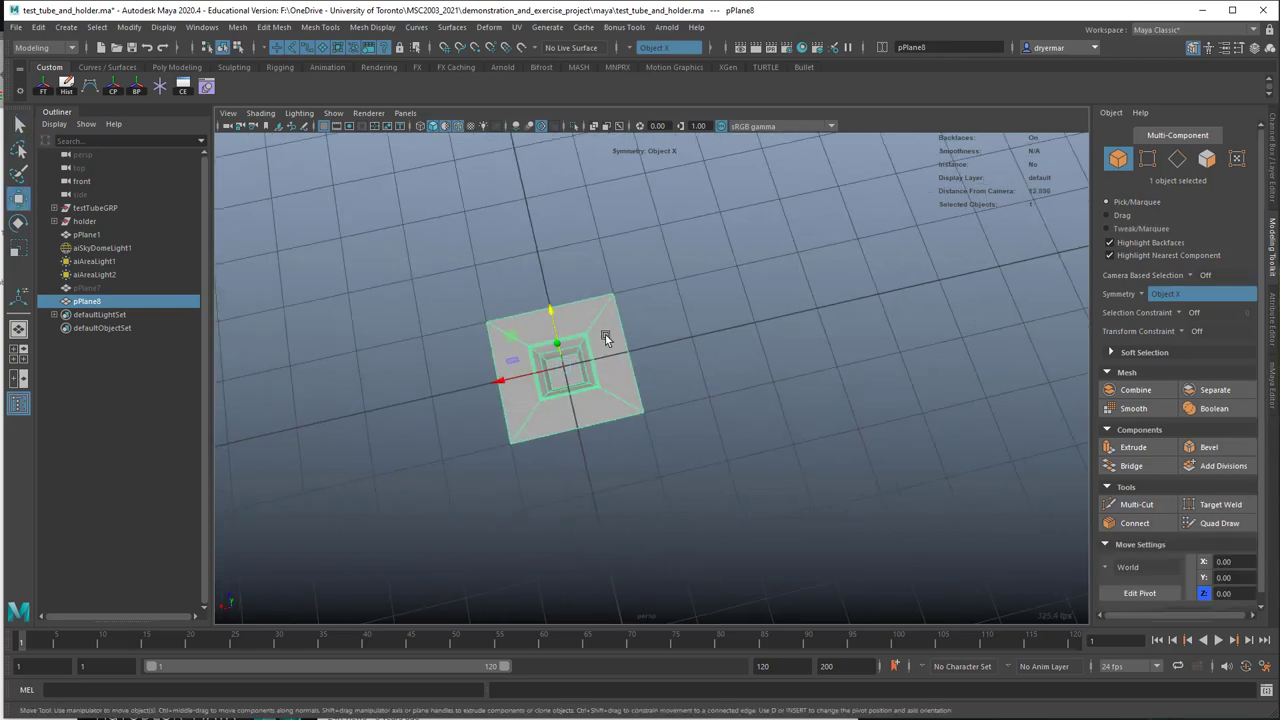
key(ctrl+d)
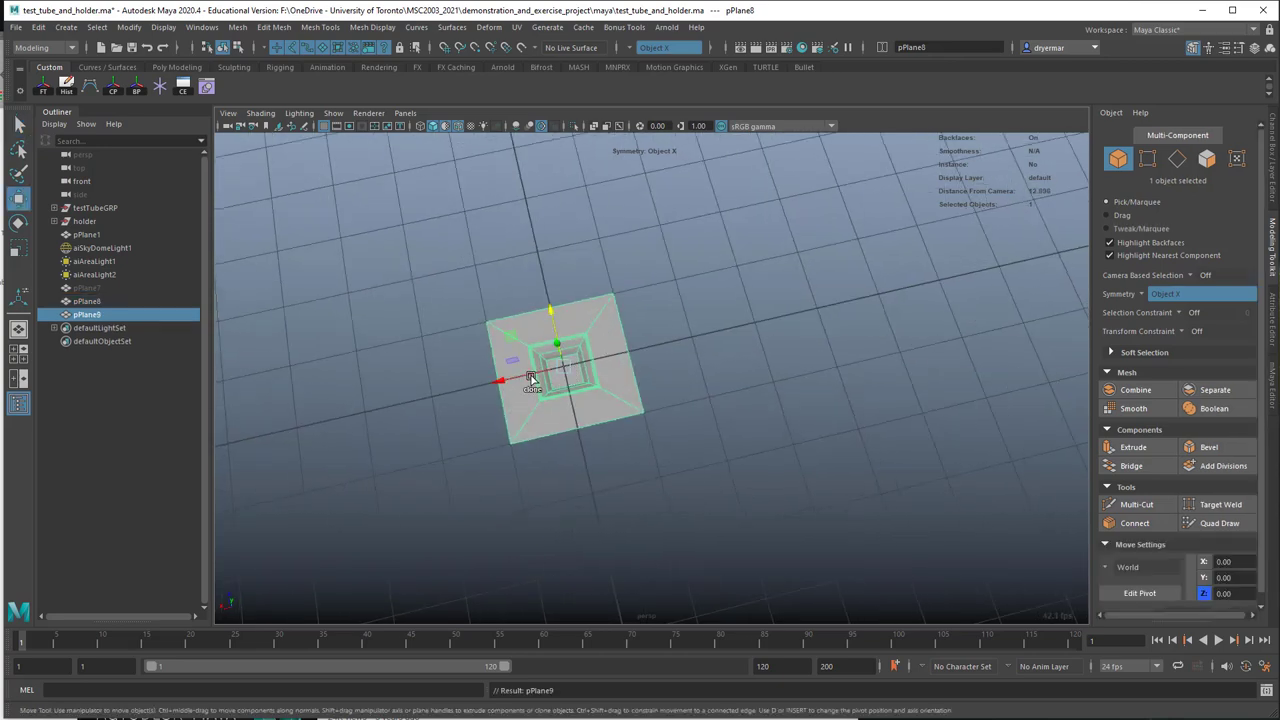
drag(501, 377, 702, 358)
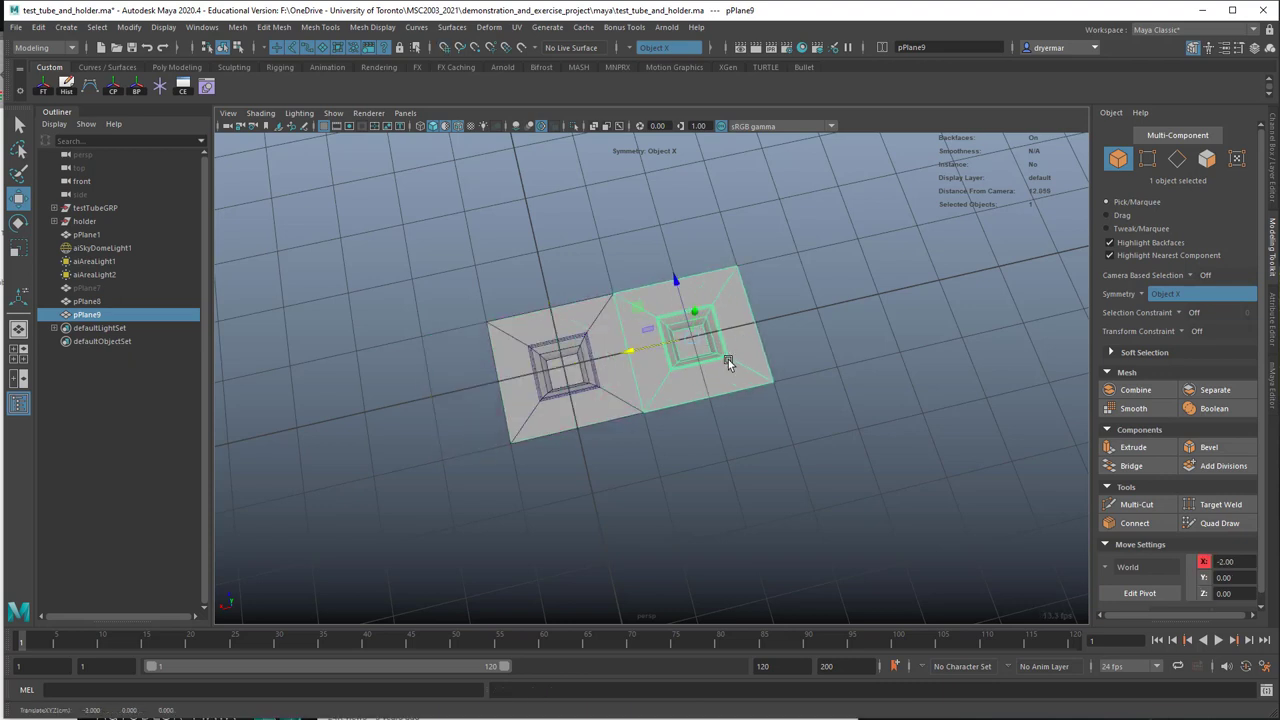
key(shift+d)
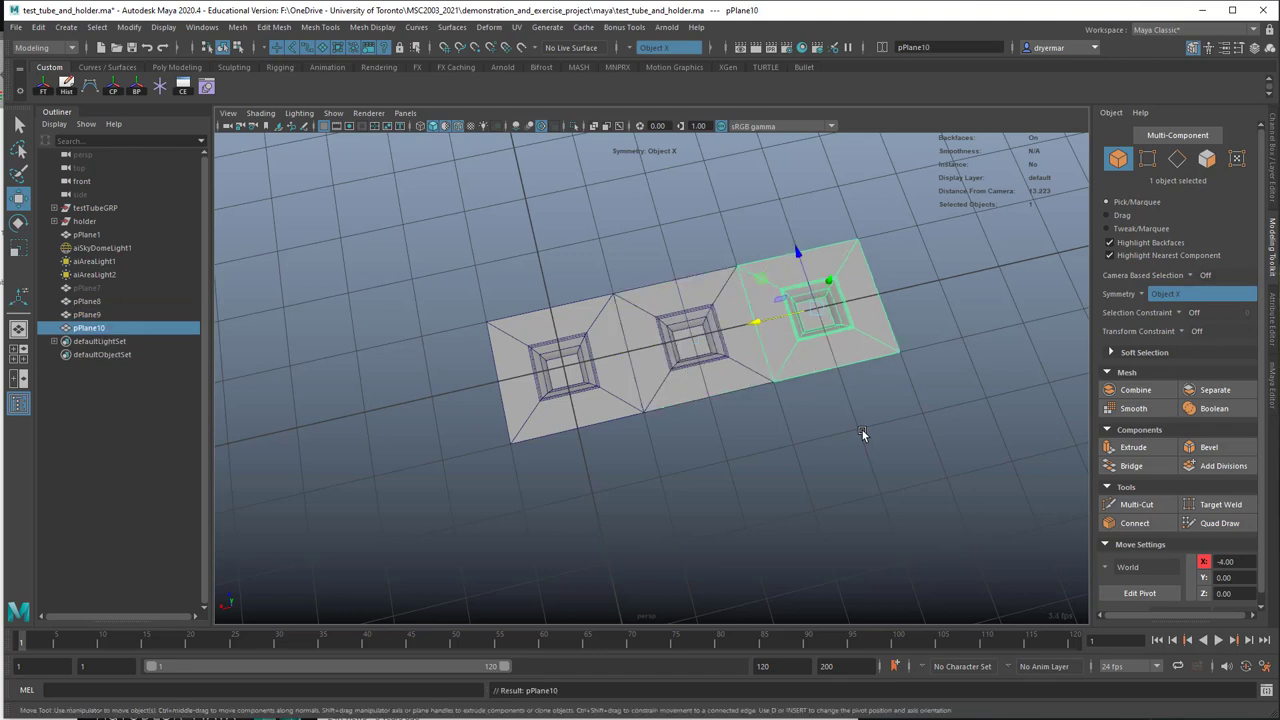
Step: Duplicate the original plane twice in the opposite direction, placing the copies at X 2 and 4
alt+middle_drag(786, 415, 719, 423)
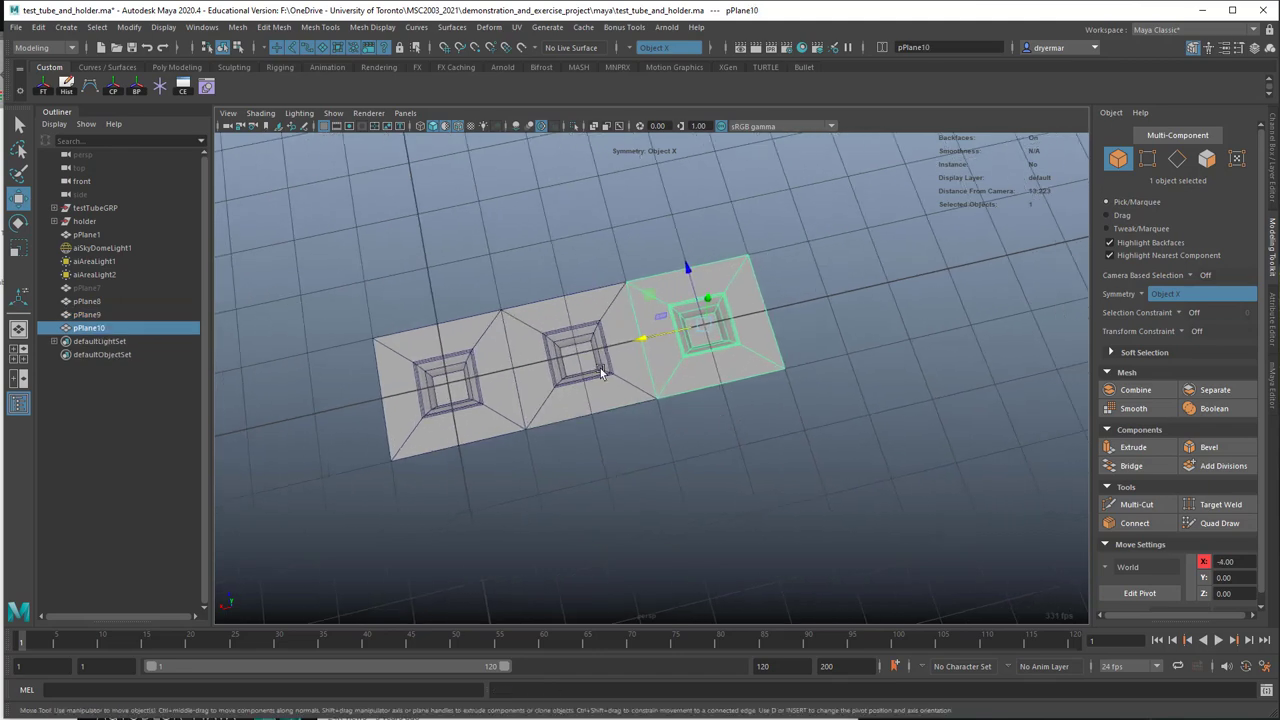
alt+middle_drag(600, 372, 663, 388)
click(650, 418)
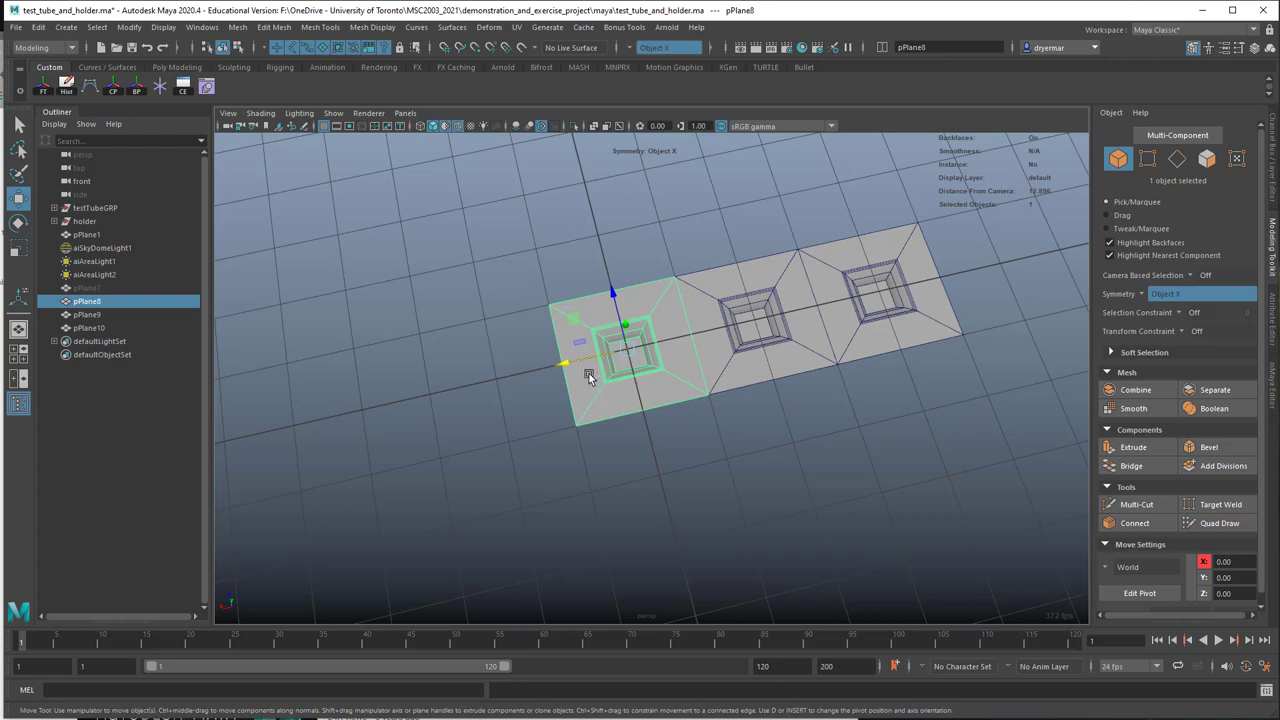
mouse_move(588, 371)
shift+mouse_down()
mouse_move(457, 370)
mouse_move(484, 371)
shift+mouse_up()
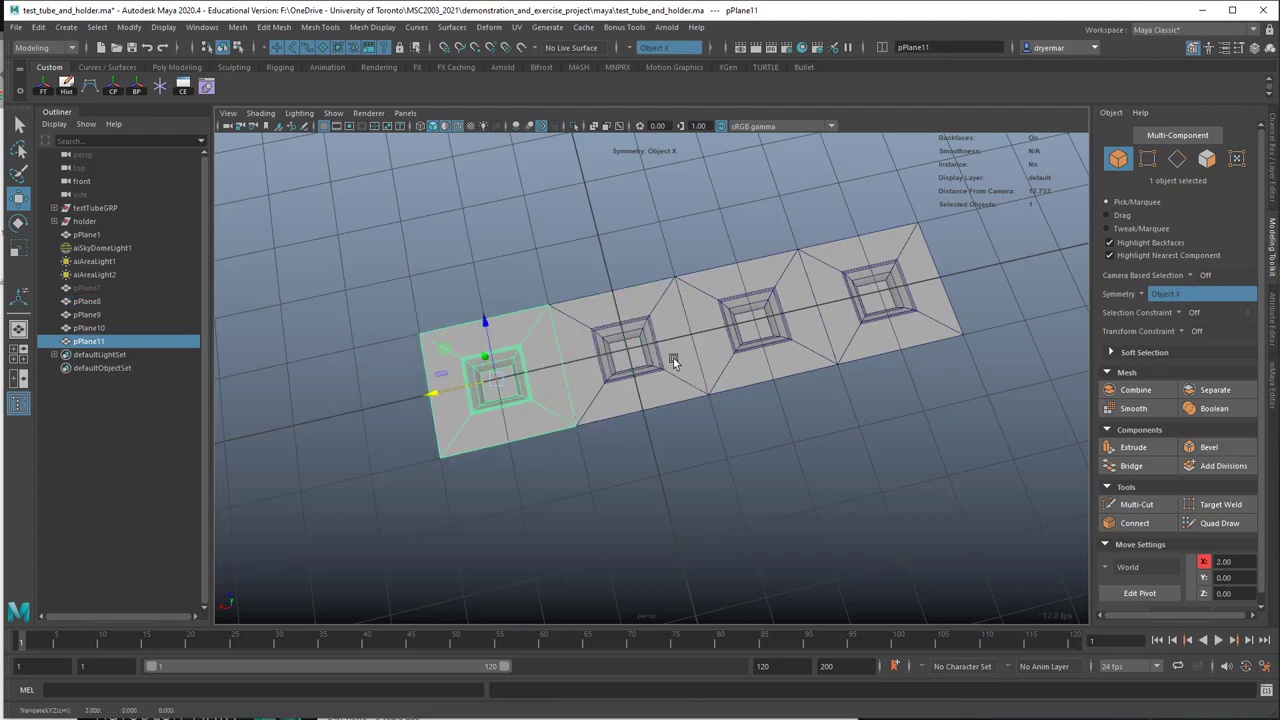
alt+middle_drag(673, 360, 695, 358)
alt+drag(695, 358, 762, 343)
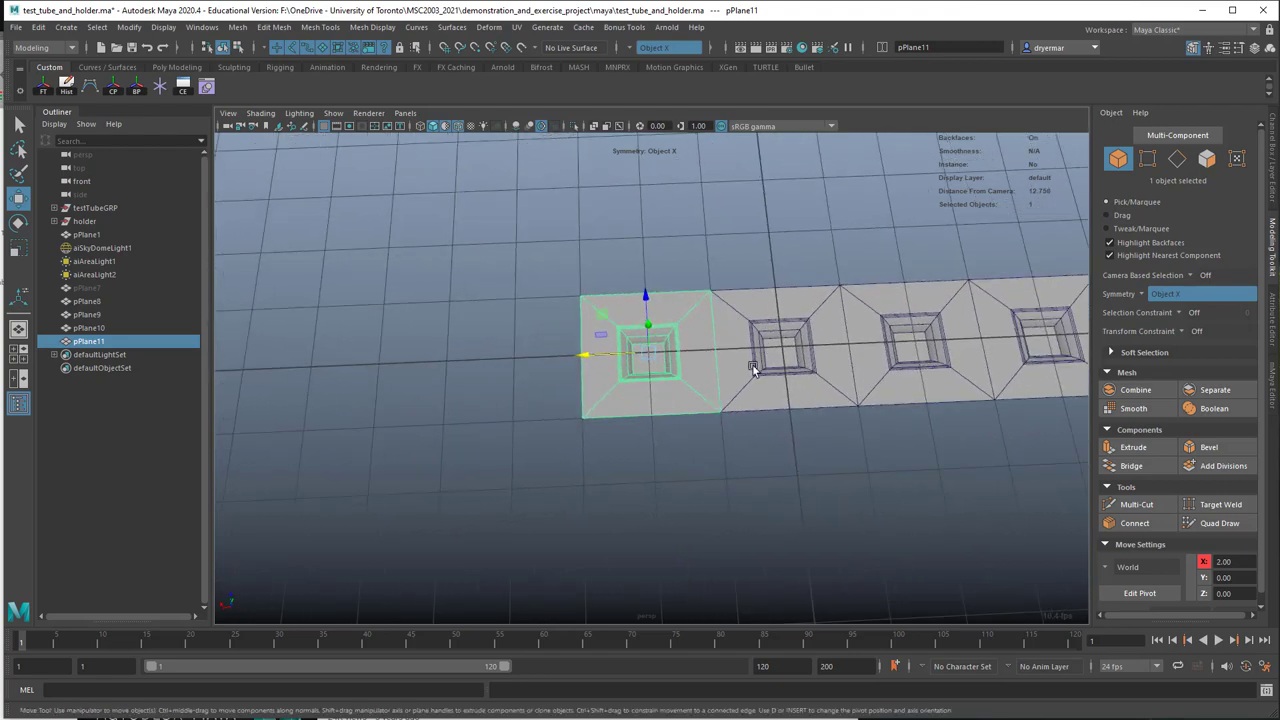
mouse_move(700, 379)
alt+middle_down()
mouse_move(532, 375)
mouse_move(748, 344)
alt+middle_up()
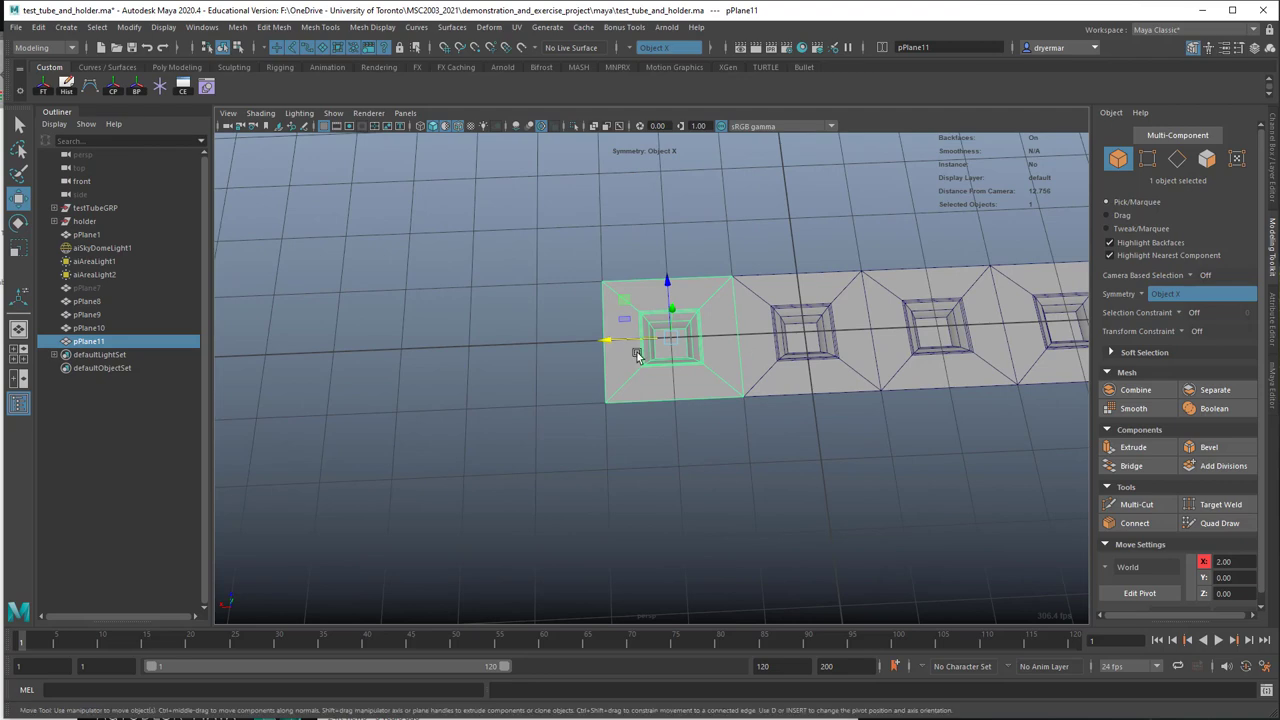
key(shift+d)
alt+right_drag(690, 387, 610, 361)
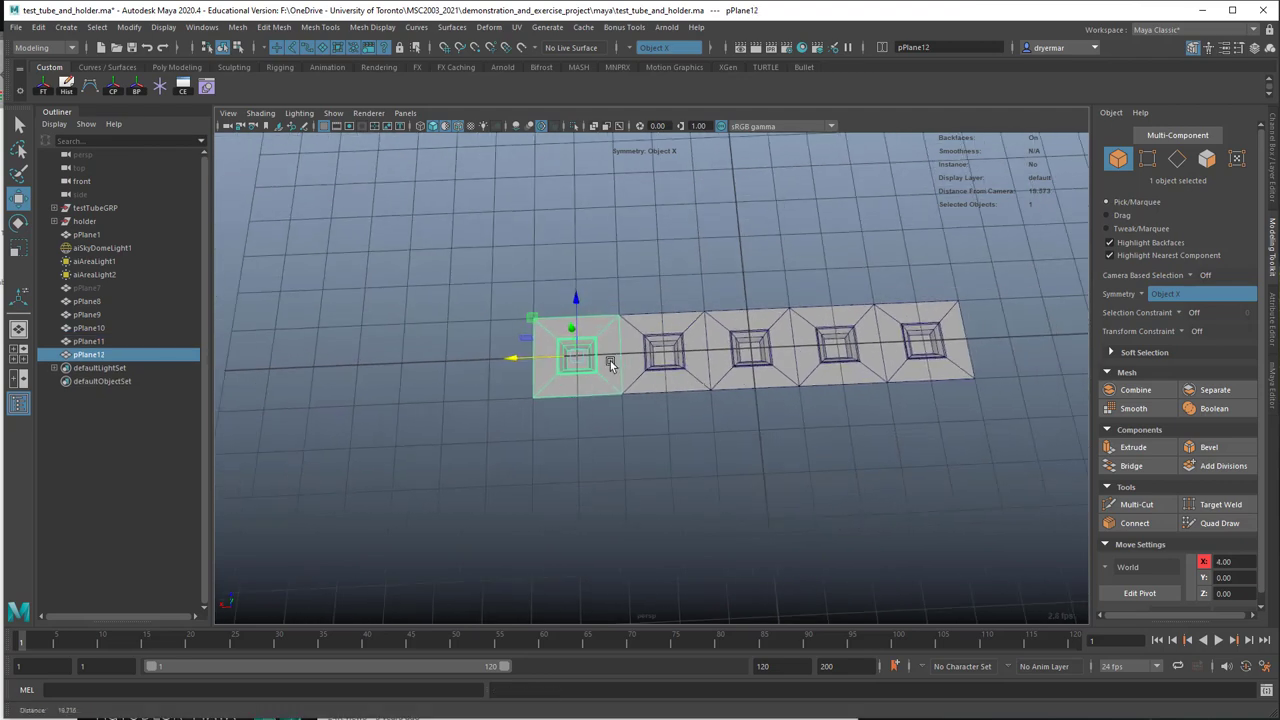
Step: Hide the viewport grid to see the row of five planes clearly
alt+middle_drag(610, 361, 580, 348)
alt+drag(580, 348, 449, 284)
click(326, 127)
Step: Combine all five planes into a single mesh and delete its construction history
drag(366, 229, 995, 444)
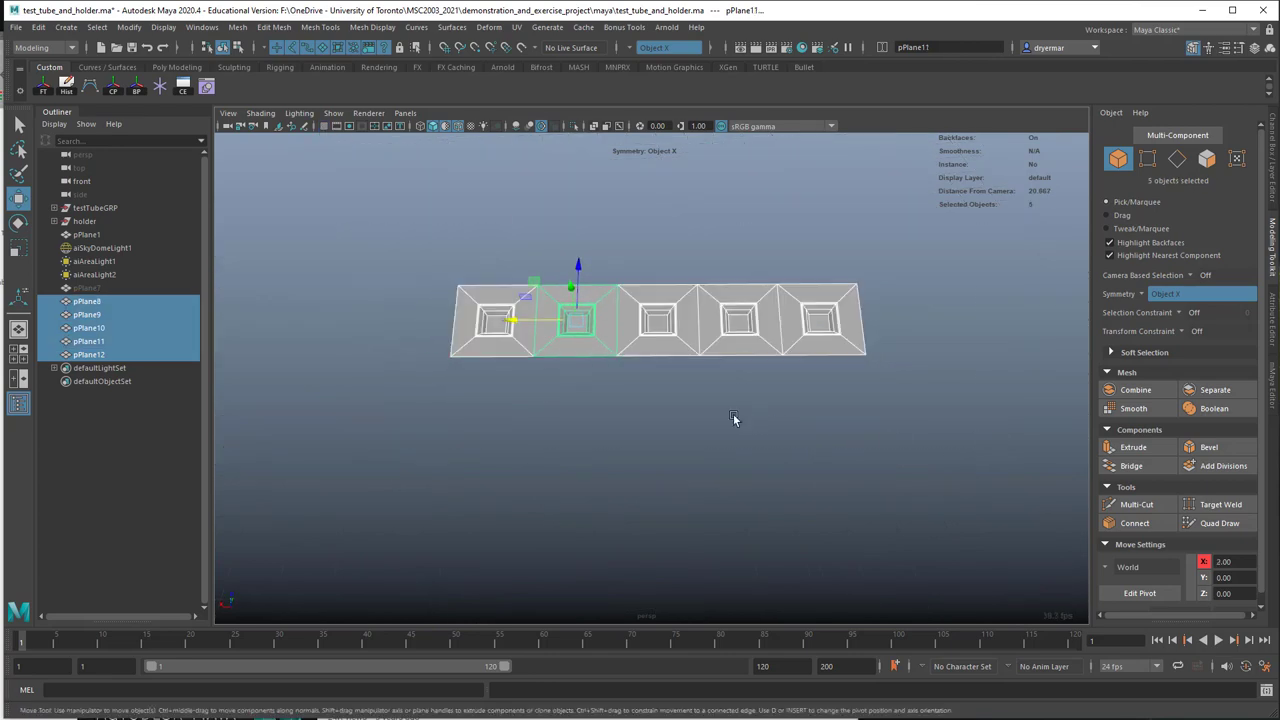
alt+drag(733, 419, 737, 384)
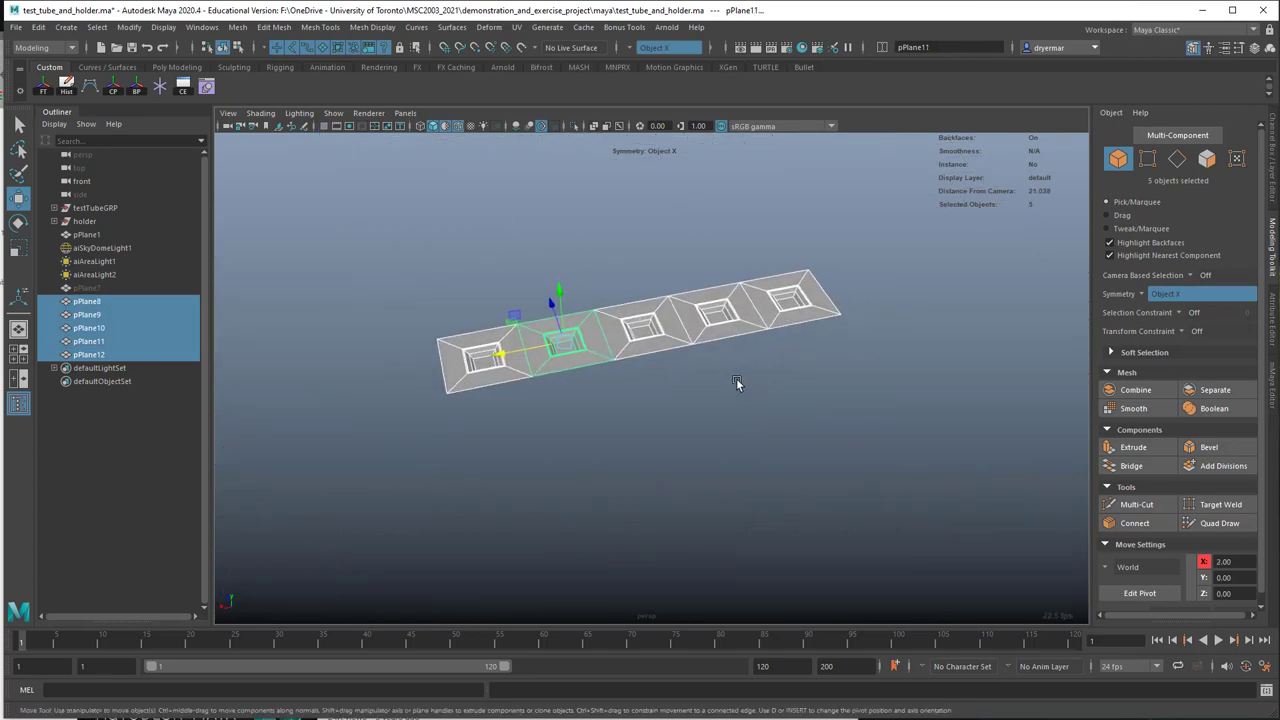
click(237, 27)
click(264, 76)
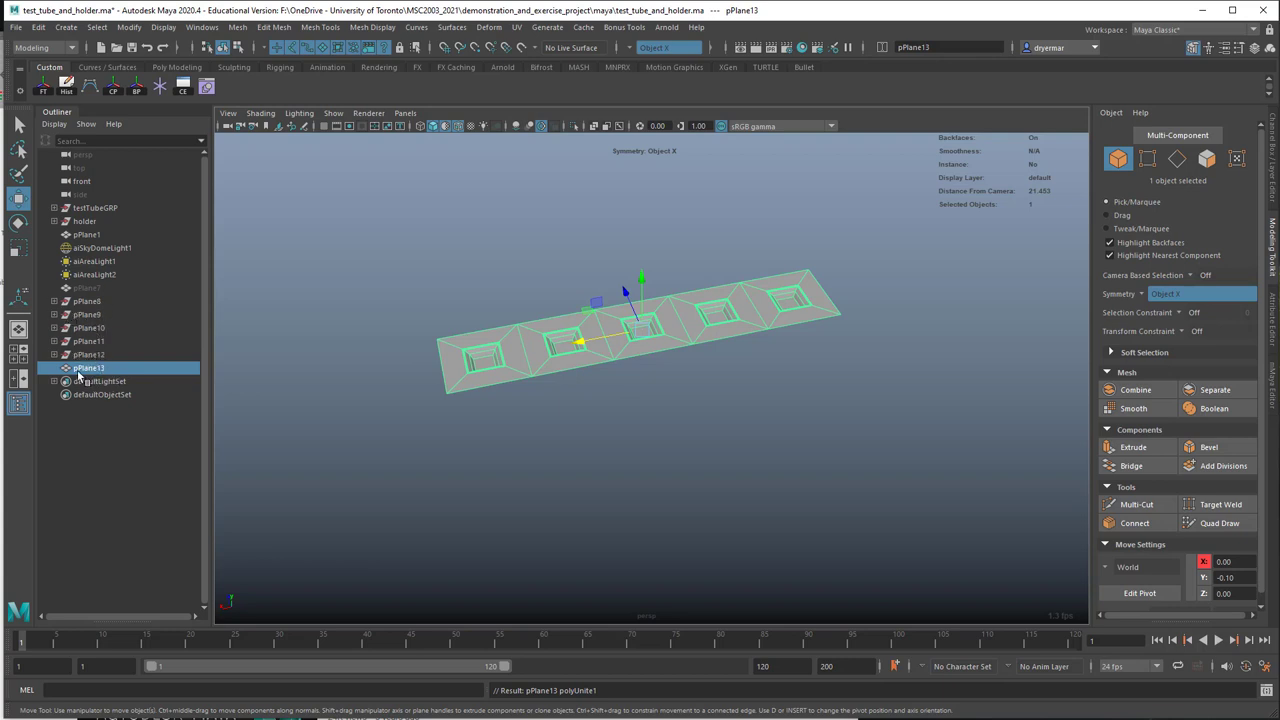
click(66, 86)
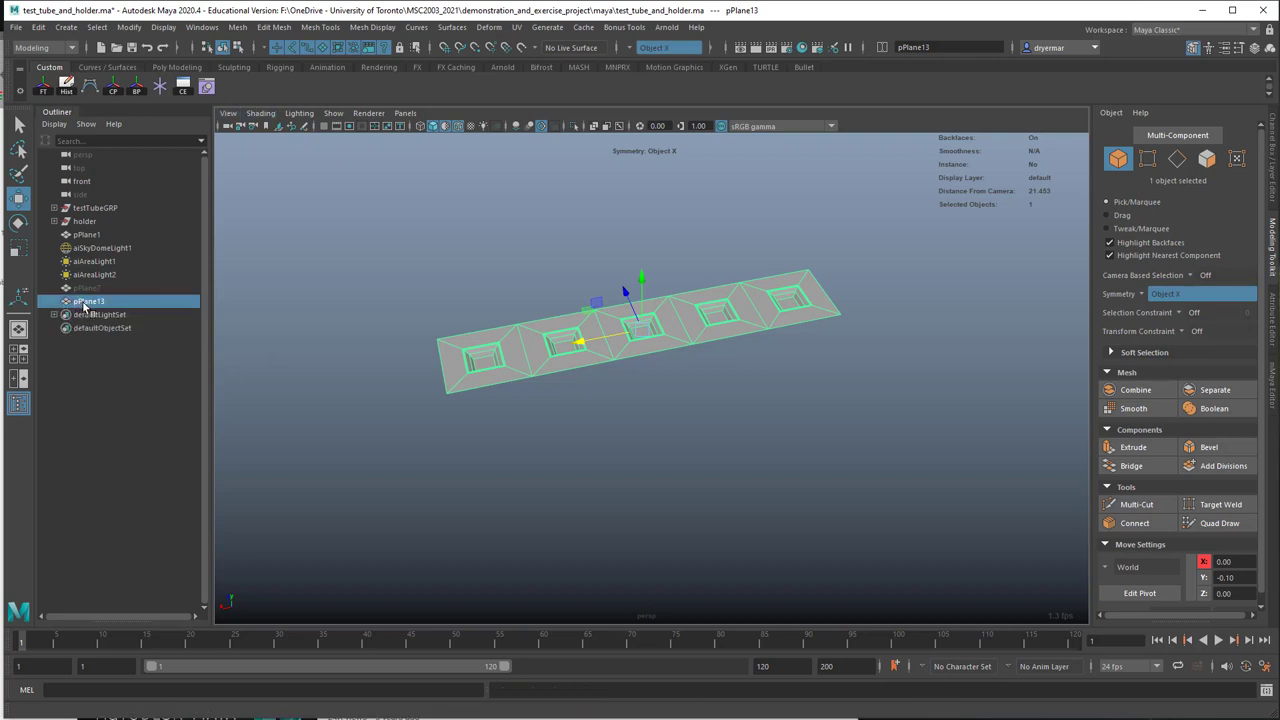
Step: Try moving a seam vertex between two tiles vertically to test whether they are joined, and undo the move
alt+drag(523, 420, 657, 370)
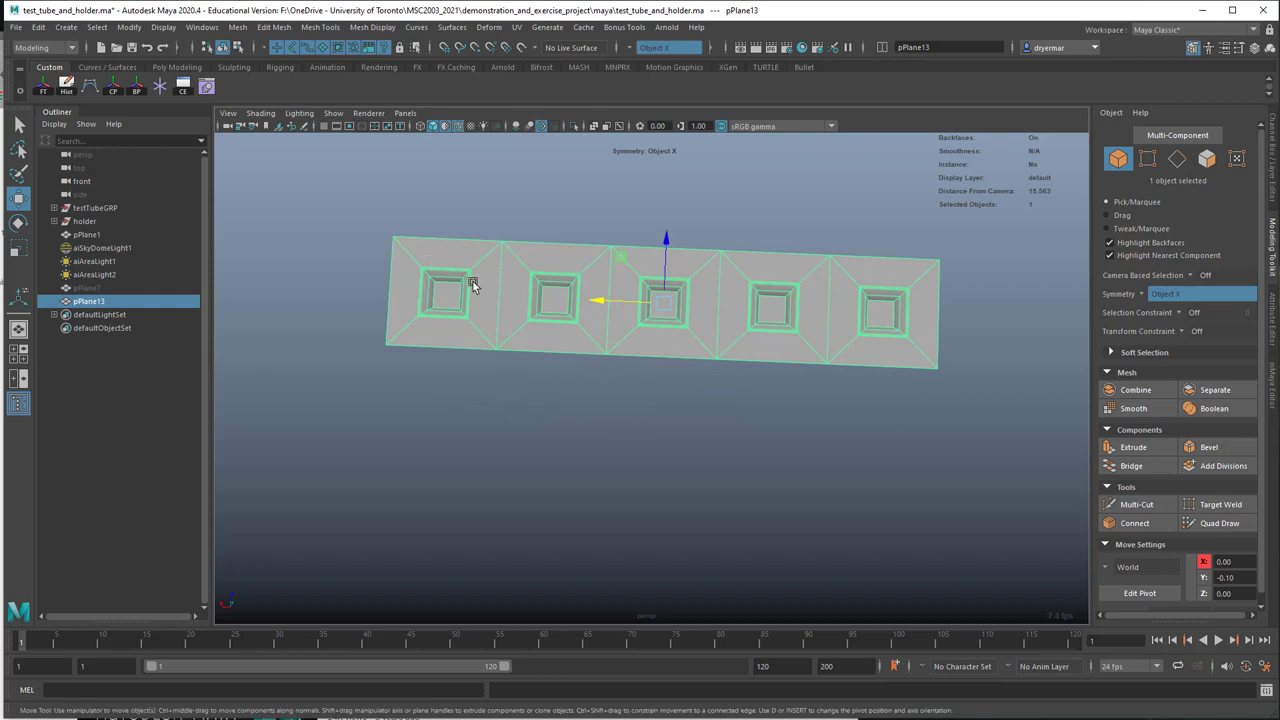
right_drag(494, 273, 527, 253)
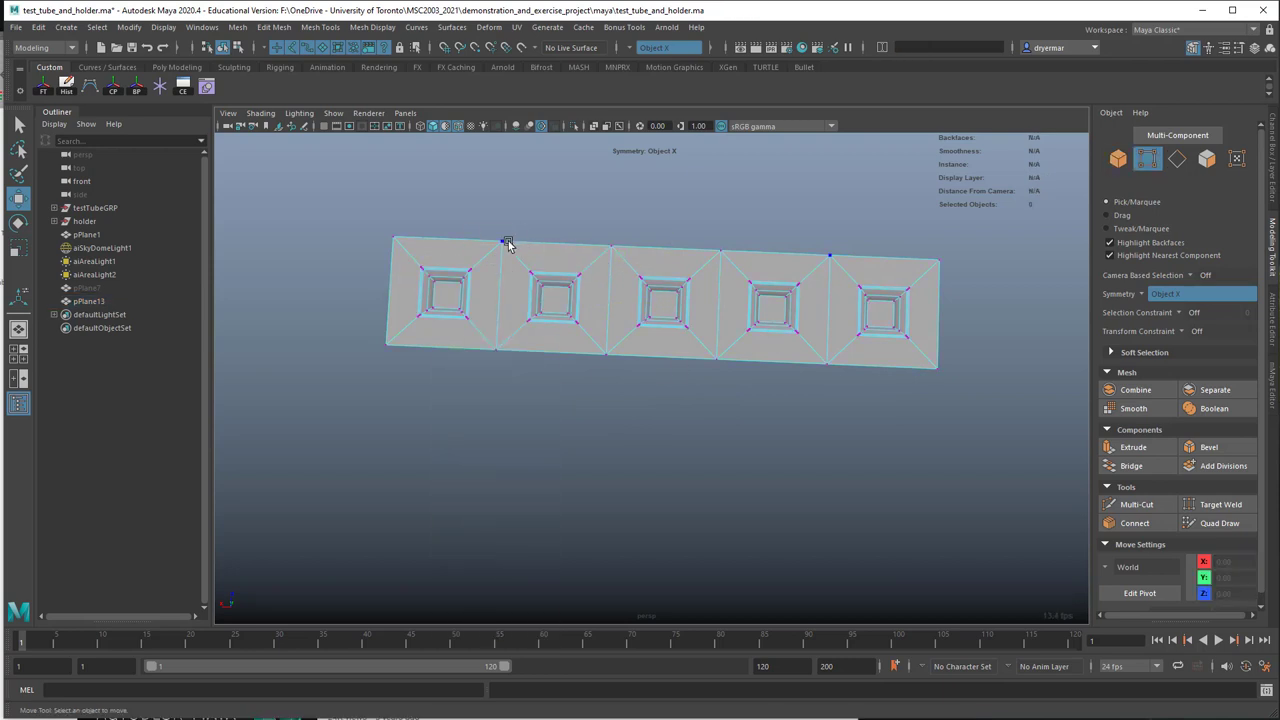
click(505, 240)
alt+drag(517, 229, 523, 163)
key(ctrl+z)
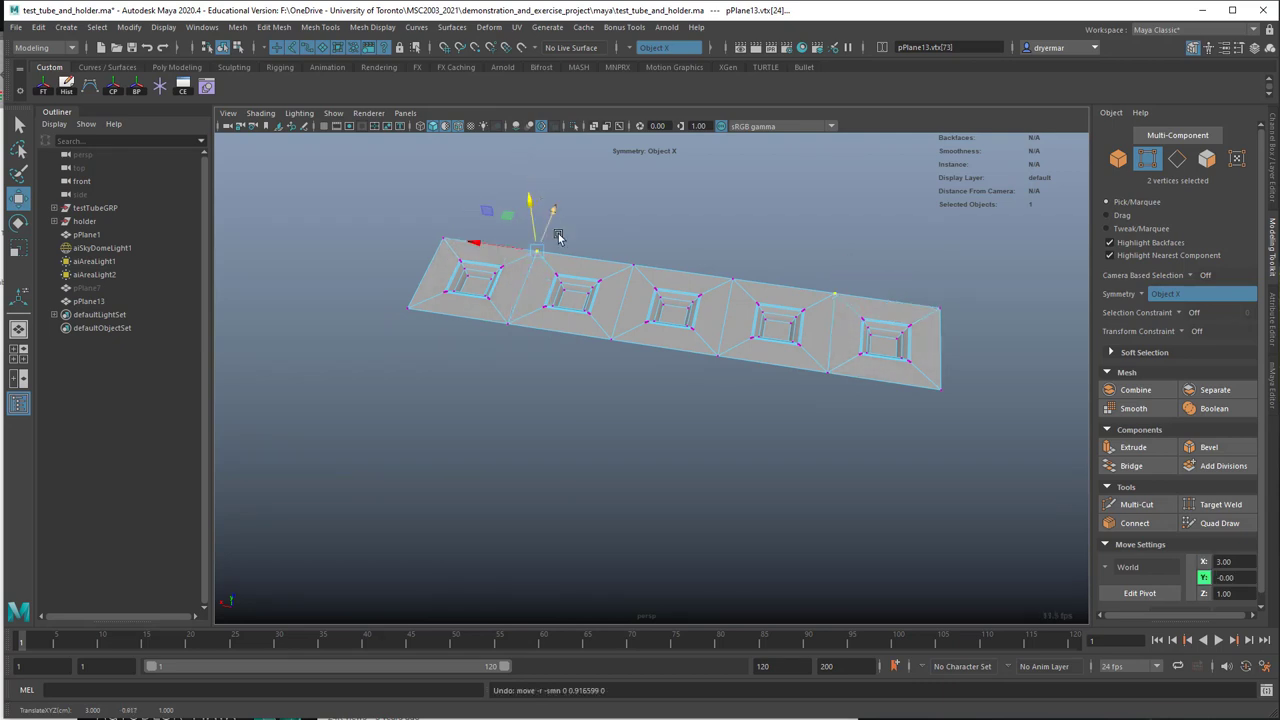
Step: Turn off Object X symmetry
alt+drag(642, 277, 551, 323)
click(632, 50)
click(650, 56)
Step: Select all vertices of the combined strip and merge the overlapping ones with a distance threshold of 0.0001
right_click(580, 341)
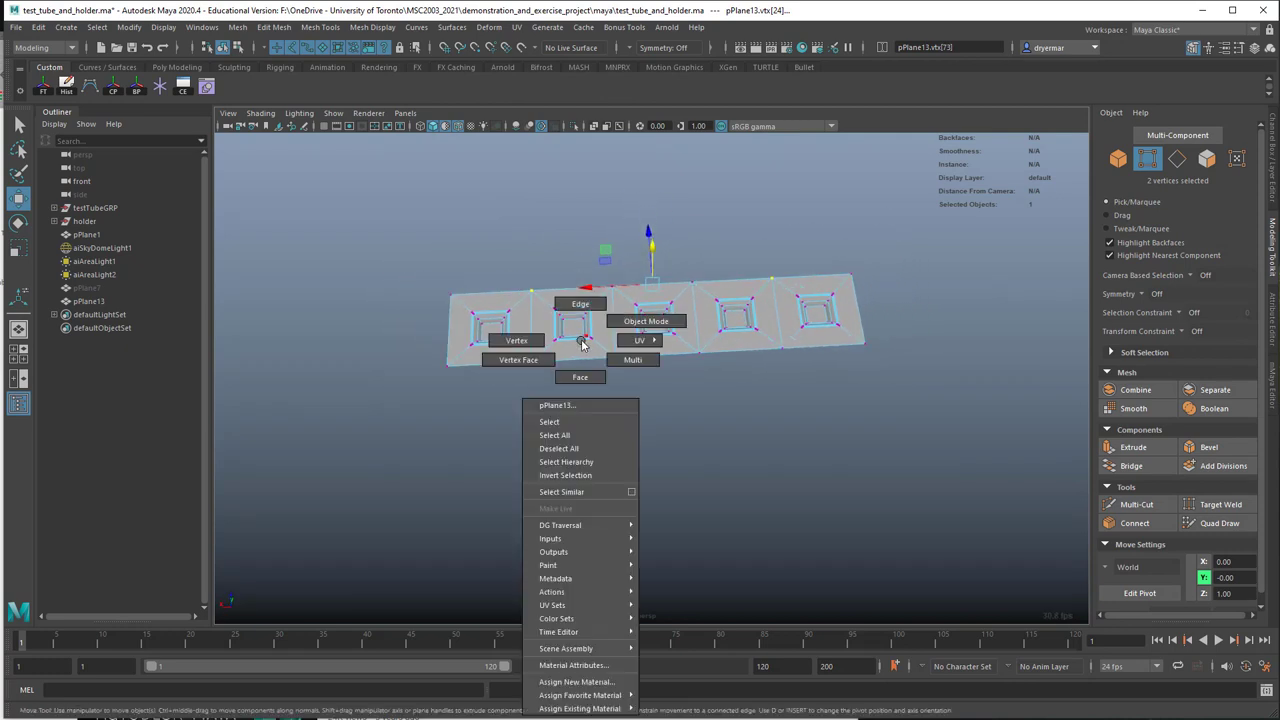
click(517, 341)
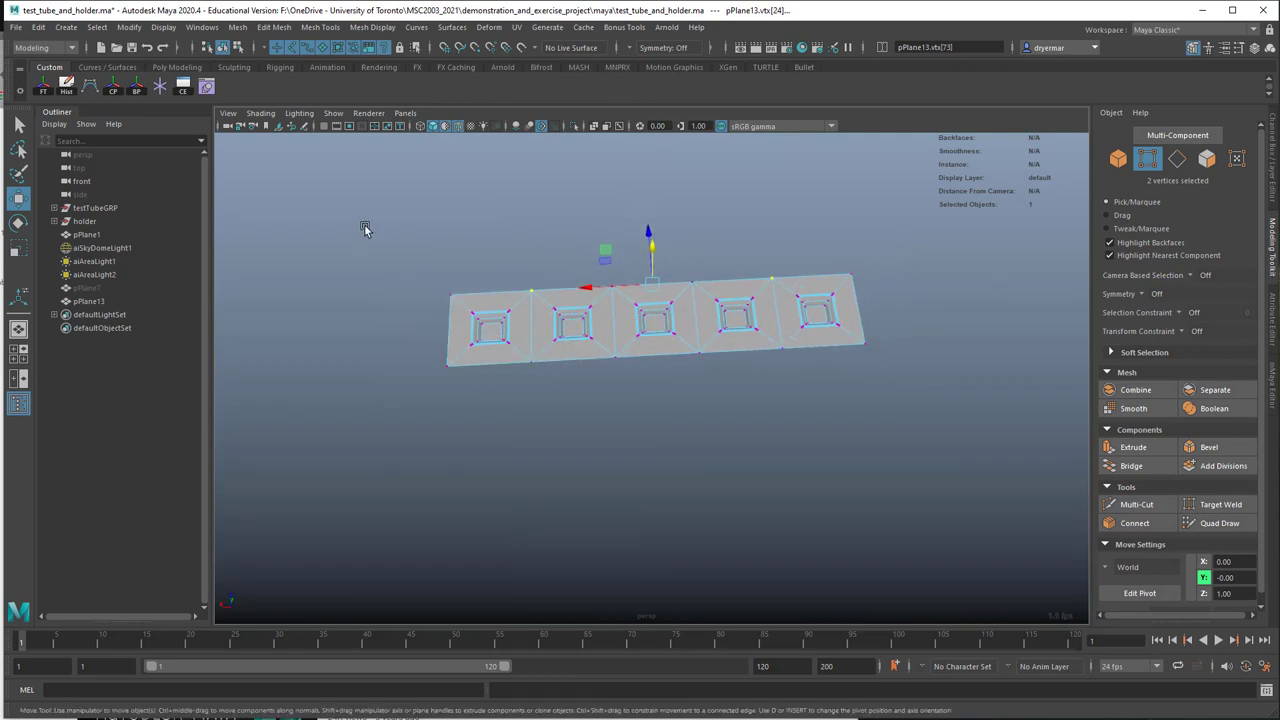
drag(362, 226, 1064, 437)
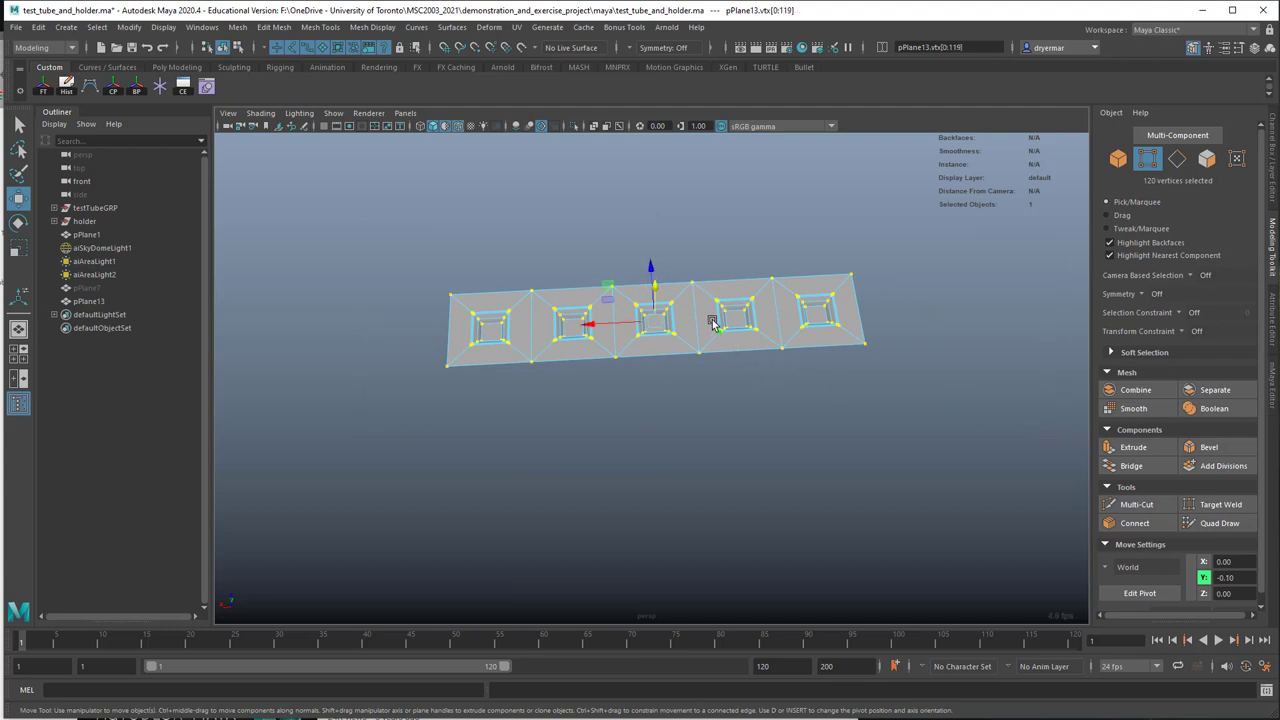
shift+right_click(694, 266)
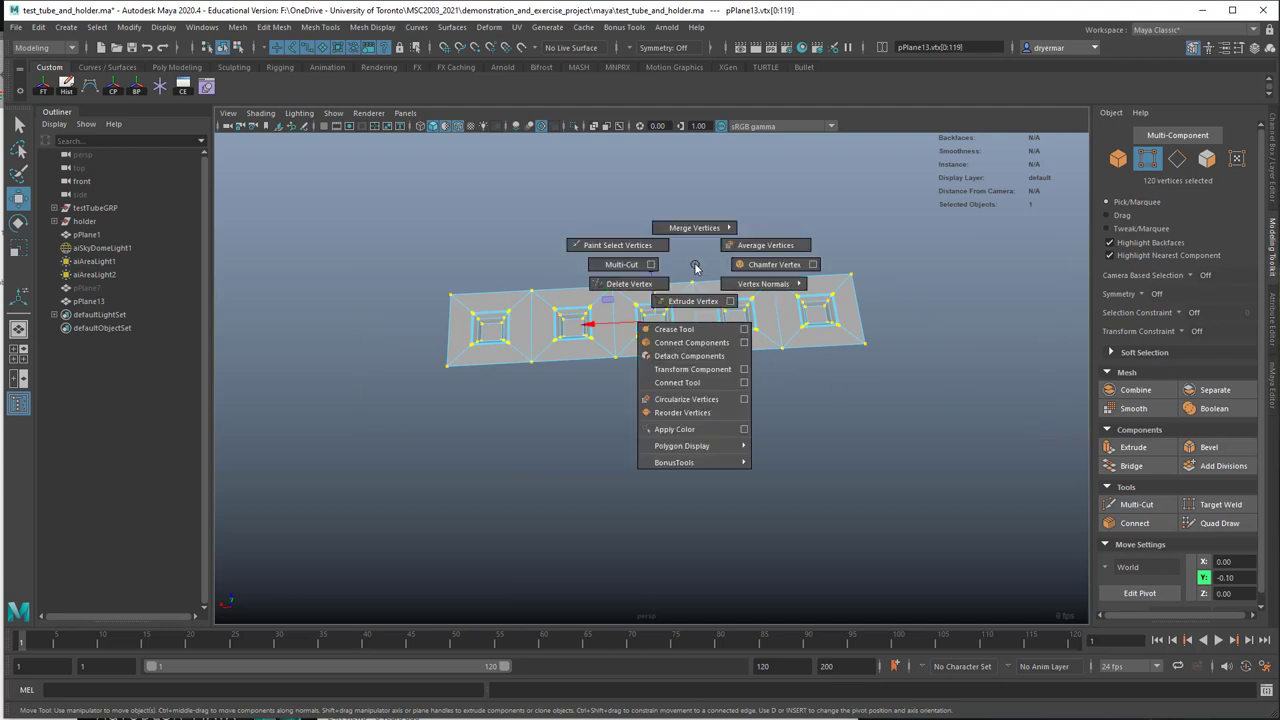
mouse_move(690, 228)
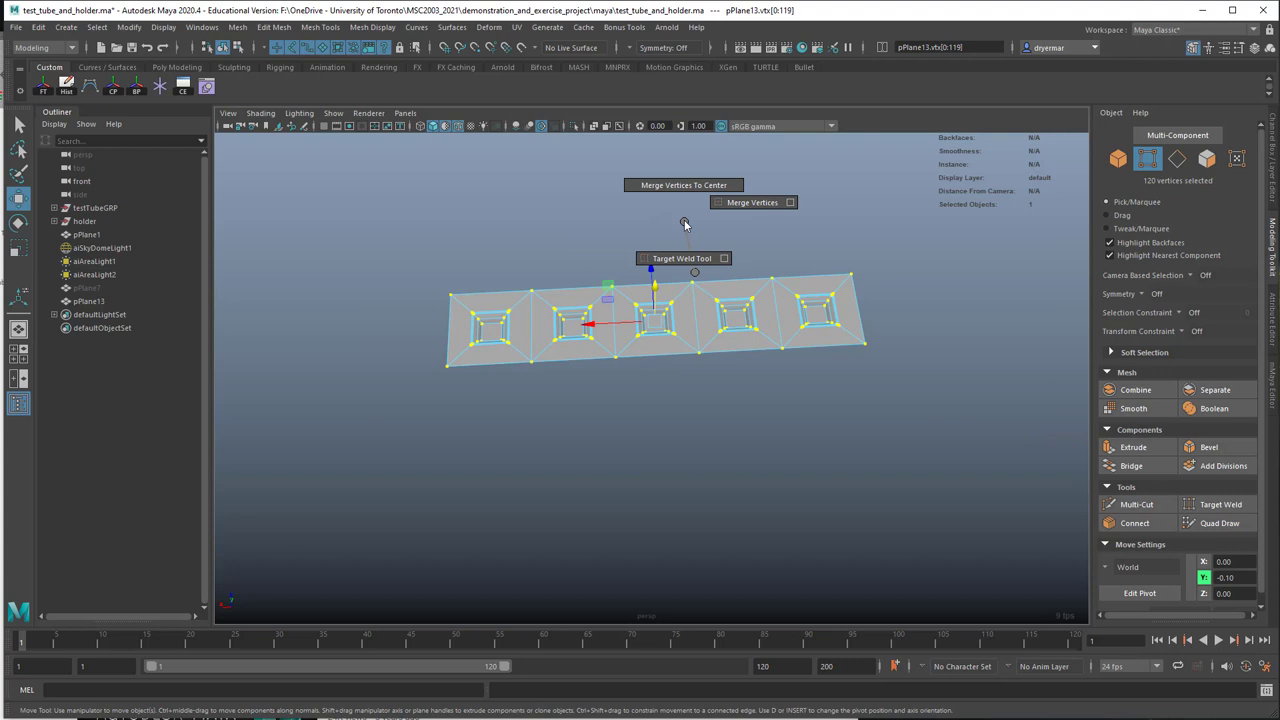
click(741, 202)
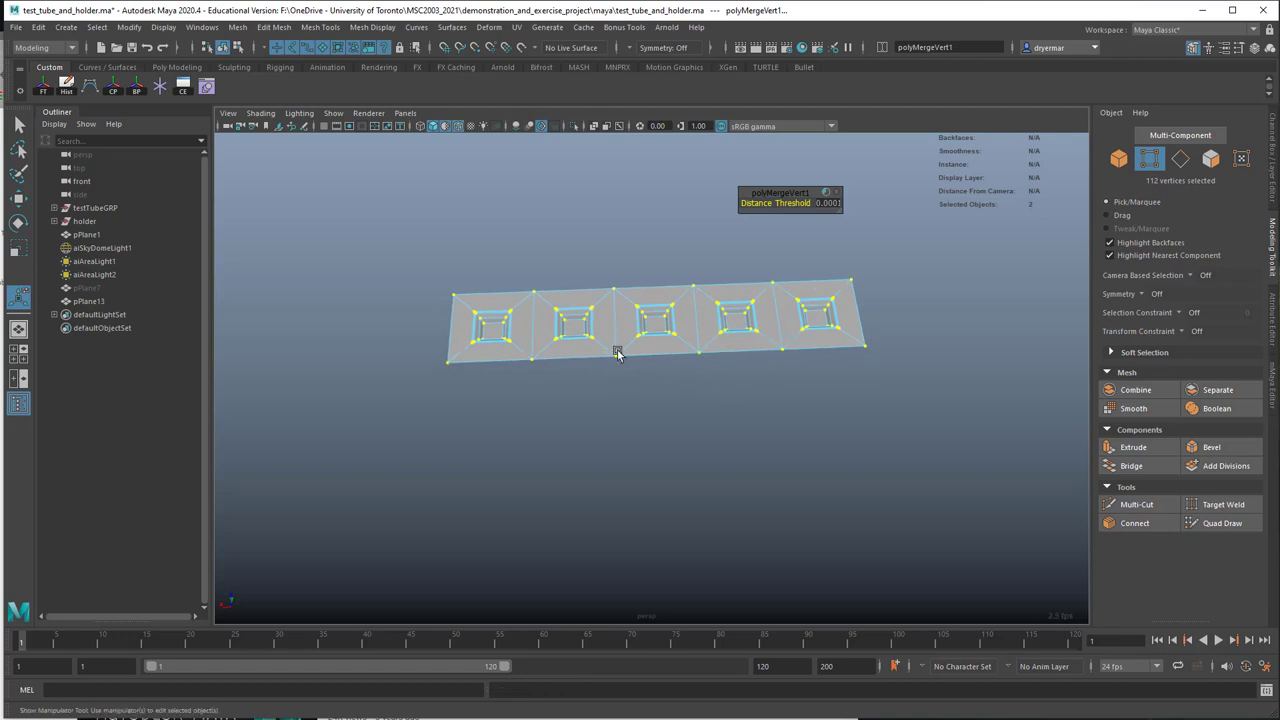
Step: Lift the merged seam vertex between the first two tiles to test the weld, and undo the move
click(533, 293)
key(w)
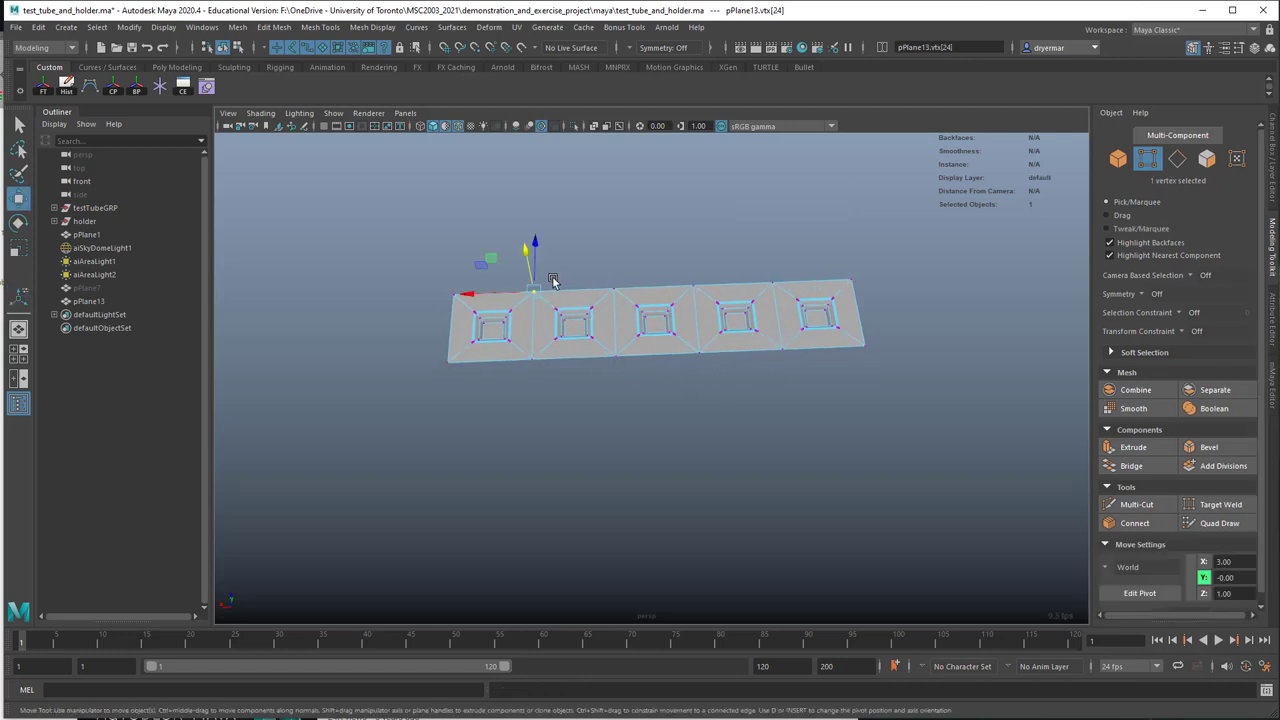
drag(527, 250, 527, 238)
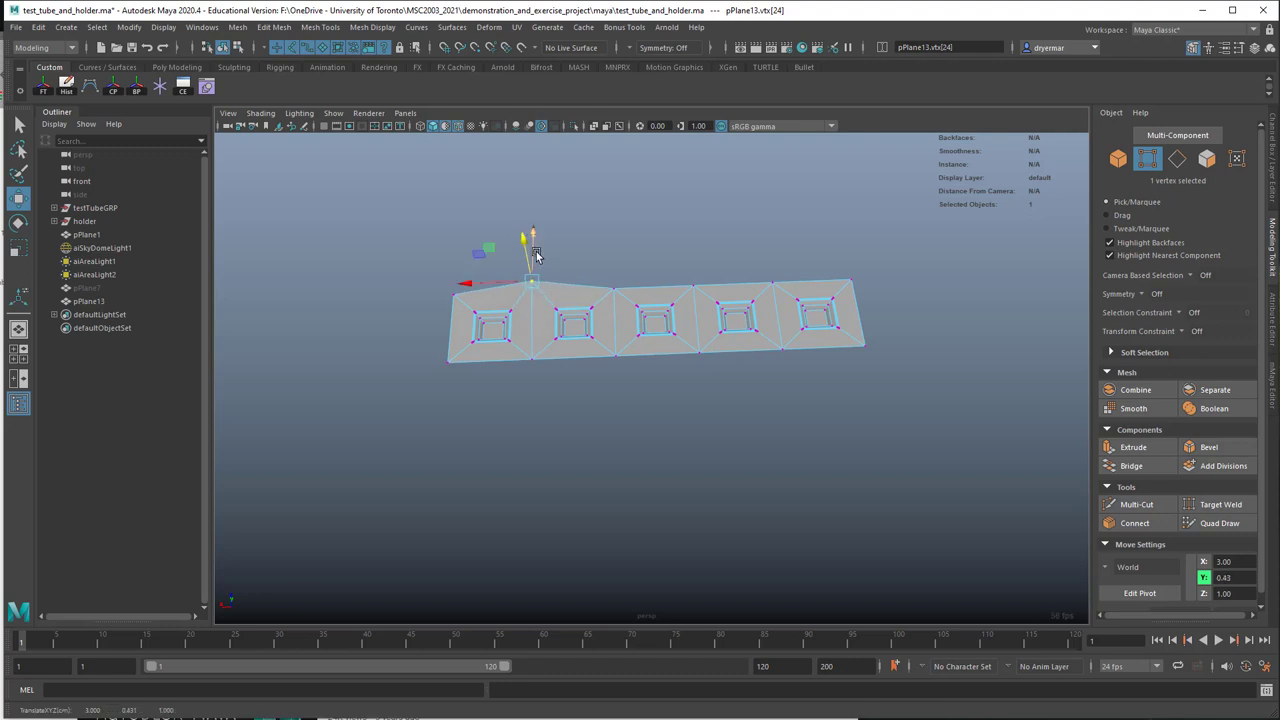
key(ctrl+z)
Step: Turn on smooth preview for the merged strip and return it to object mode to check the five holes
alt+drag(555, 326, 553, 333)
key(3)
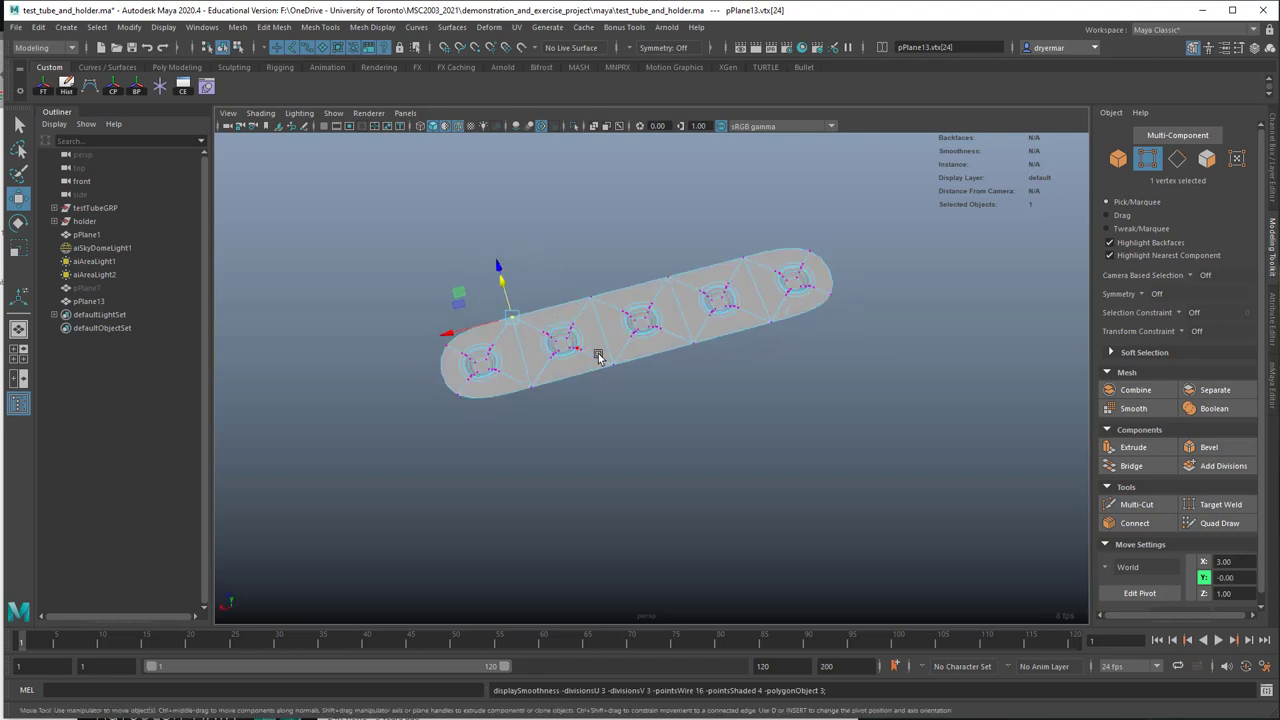
click(693, 407)
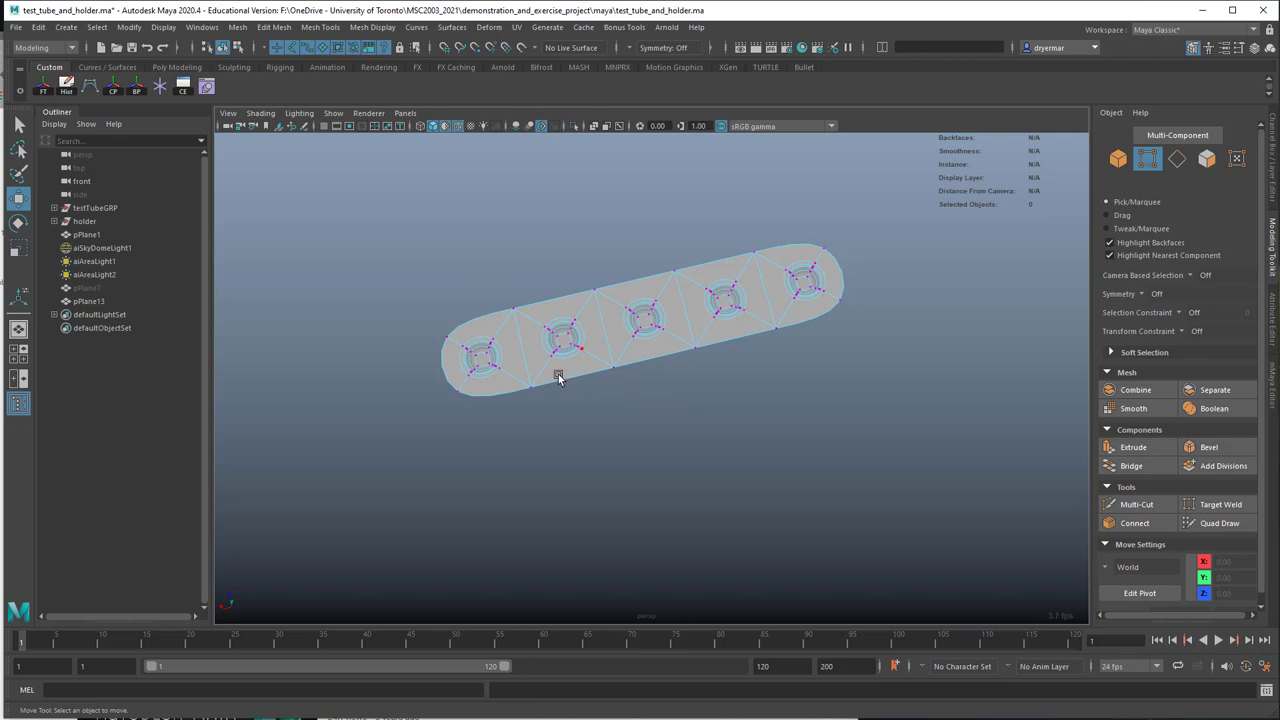
scroll(558, 375, up, 3)
alt+drag(574, 354, 580, 337)
right_drag(579, 336, 643, 314)
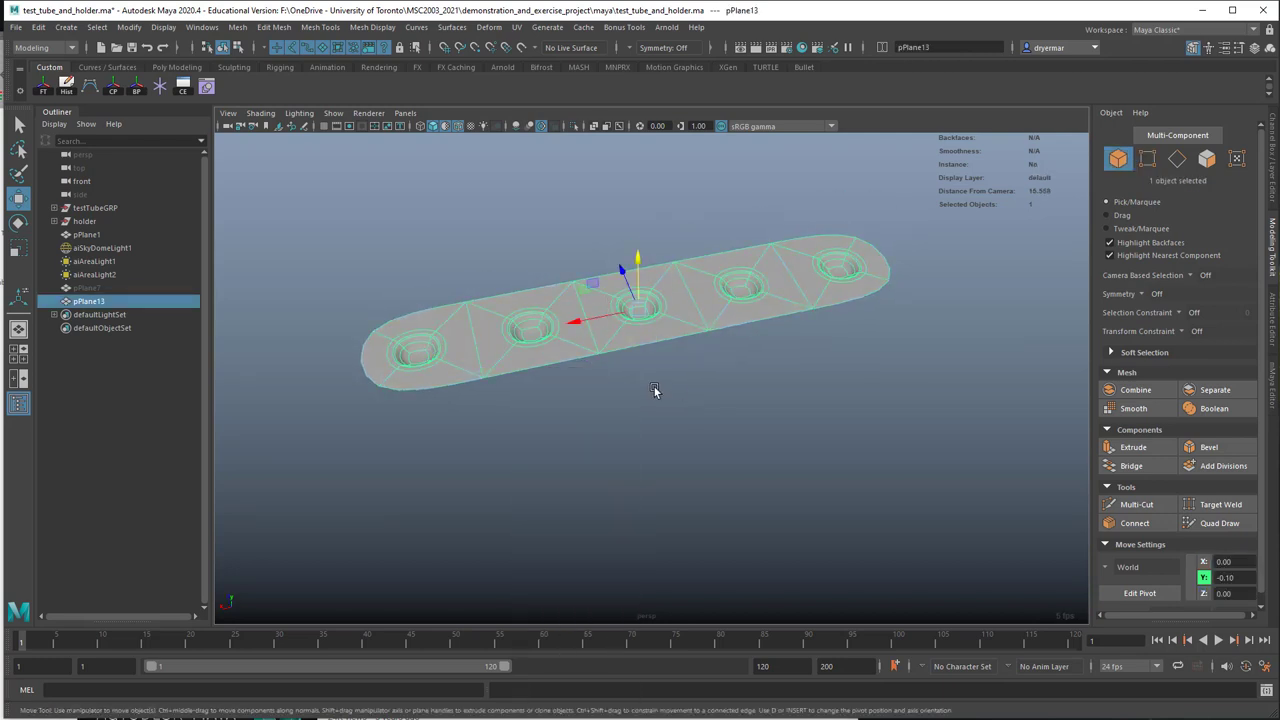
alt+drag(654, 390, 595, 410)
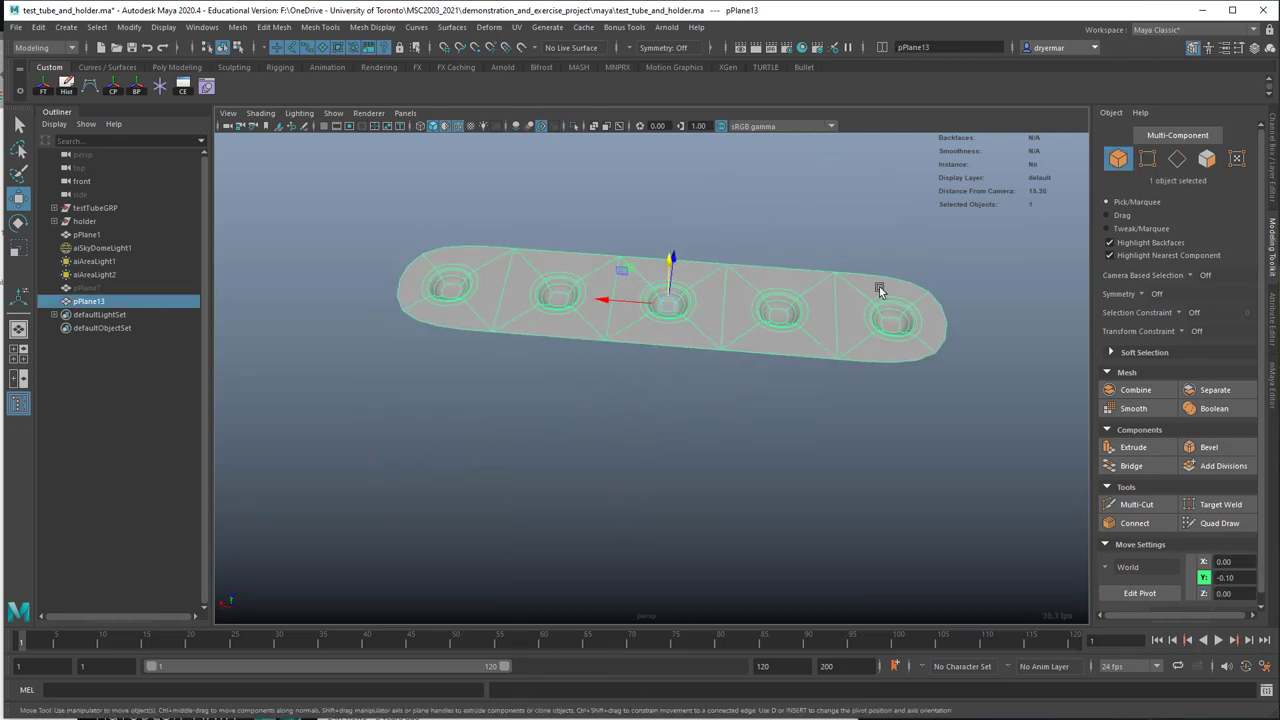
Step: Show the strip unsmoothed in edge selection mode and save the scene
mouse_move(584, 341)
alt+mouse_down()
mouse_move(600, 286)
mouse_move(603, 397)
mouse_move(608, 363)
mouse_move(586, 329)
alt+mouse_up()
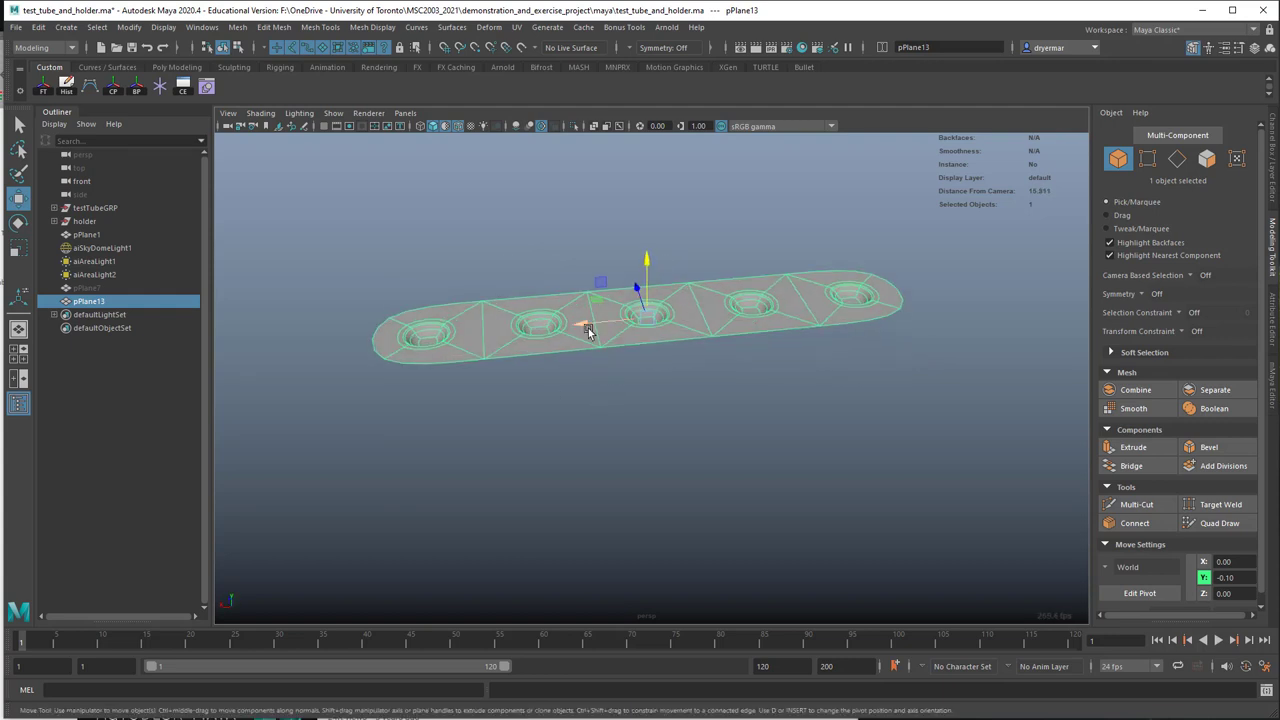
right_drag(586, 329, 628, 308)
key(1)
right_drag(560, 352, 563, 295)
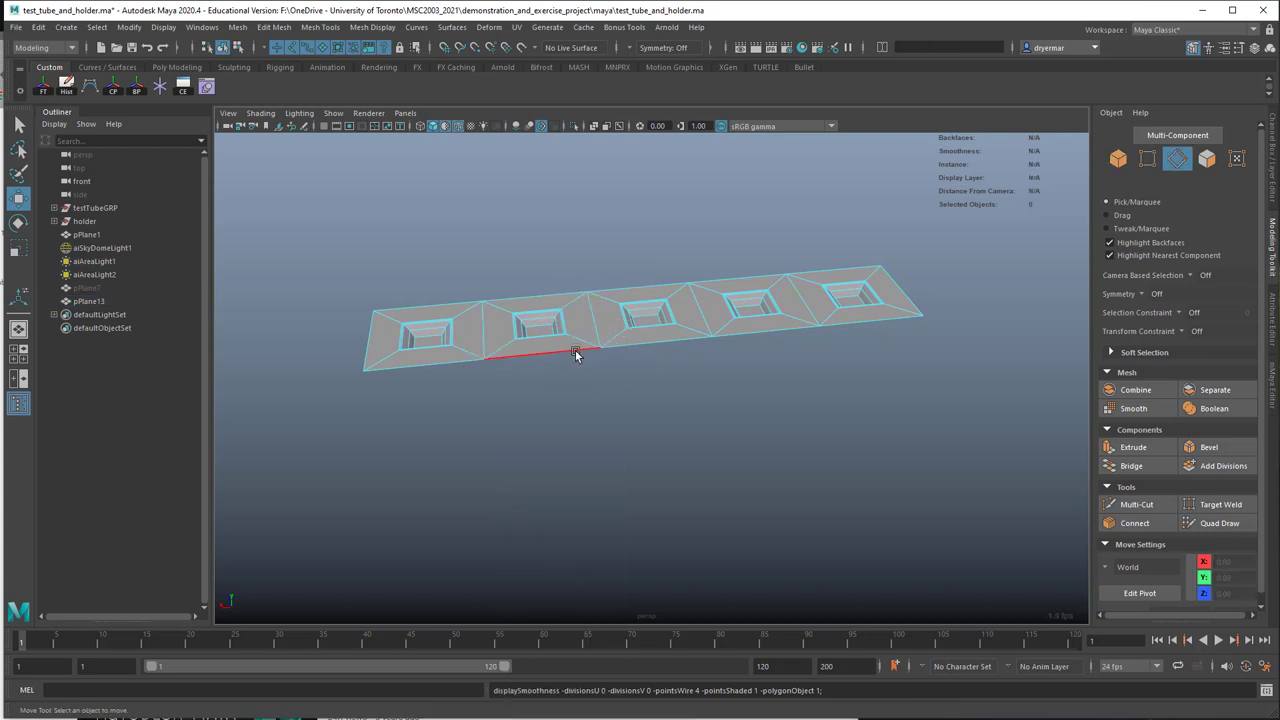
key(ctrl+s)
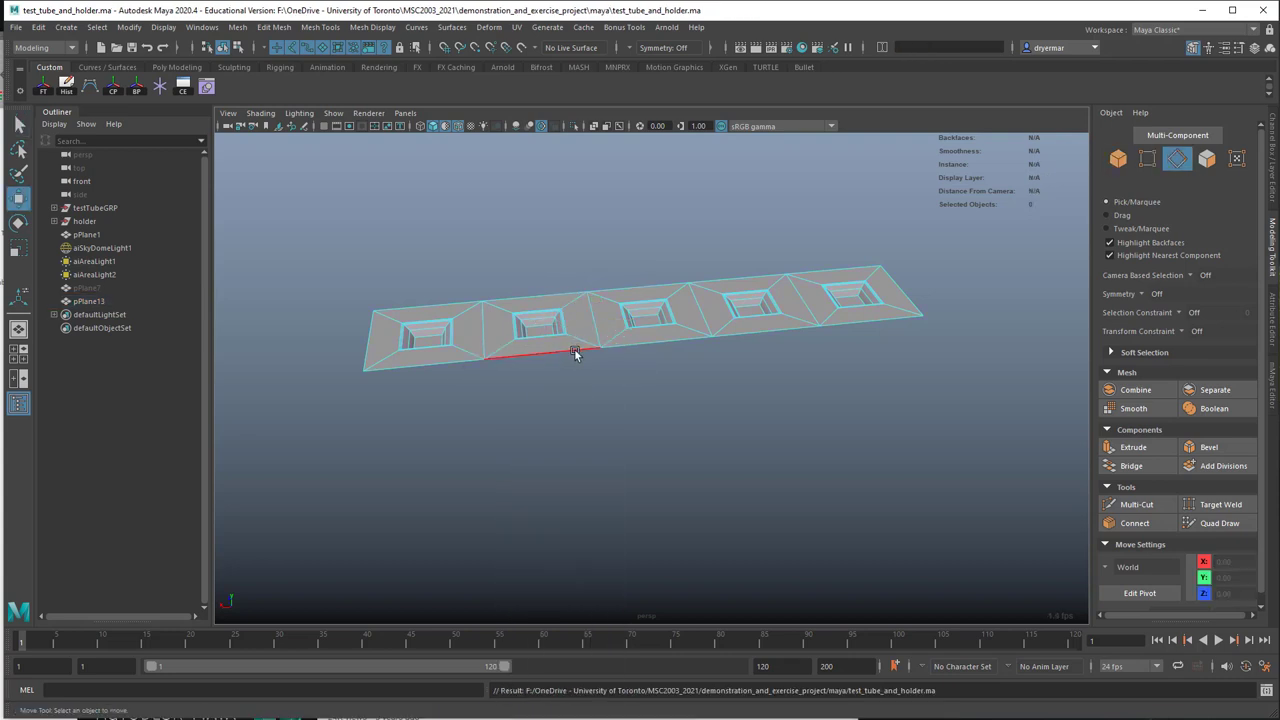
Step: Select the strip's outer border edge loop and extrude it straight down to a world Y of -0.43 to form the side walls
click(575, 354)
alt+drag(575, 357, 702, 289)
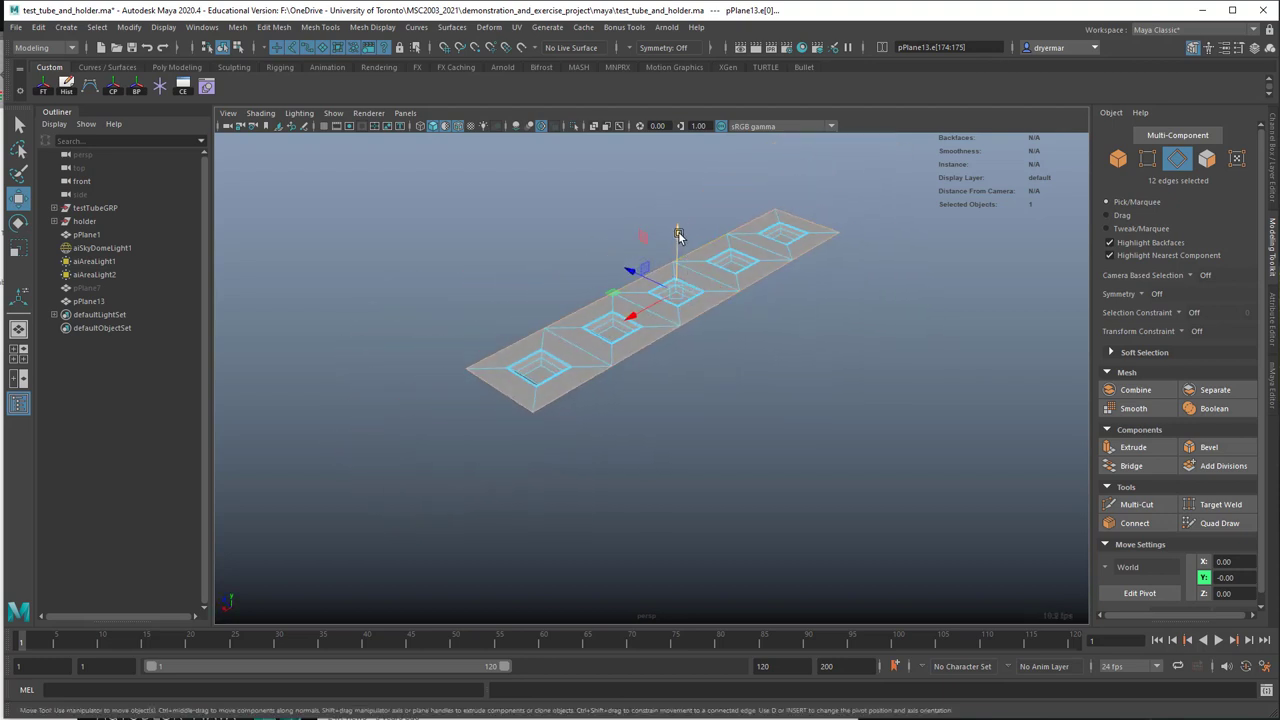
shift+drag(677, 235, 683, 256)
alt+drag(709, 326, 574, 306)
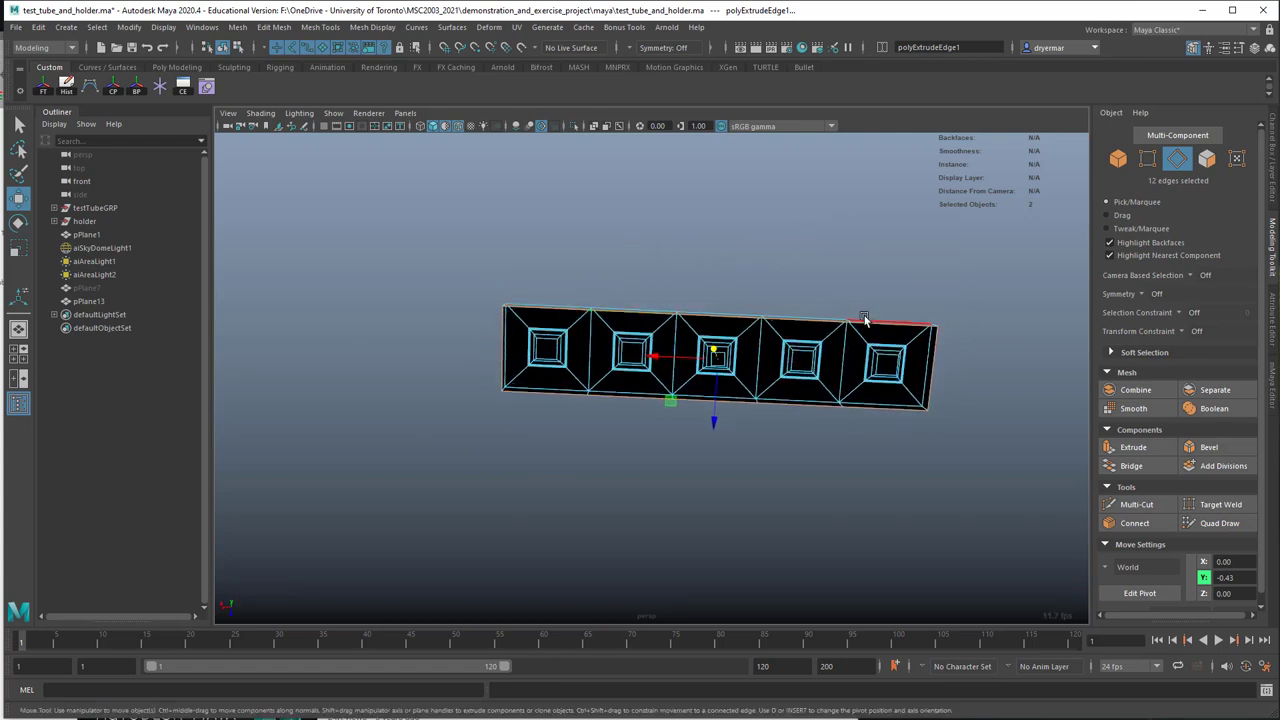
Step: Select the ten lower border edges along the two long sides on the open underside, leaving out the short end edges
alt+drag(617, 403, 560, 423)
alt+right_drag(560, 423, 783, 446)
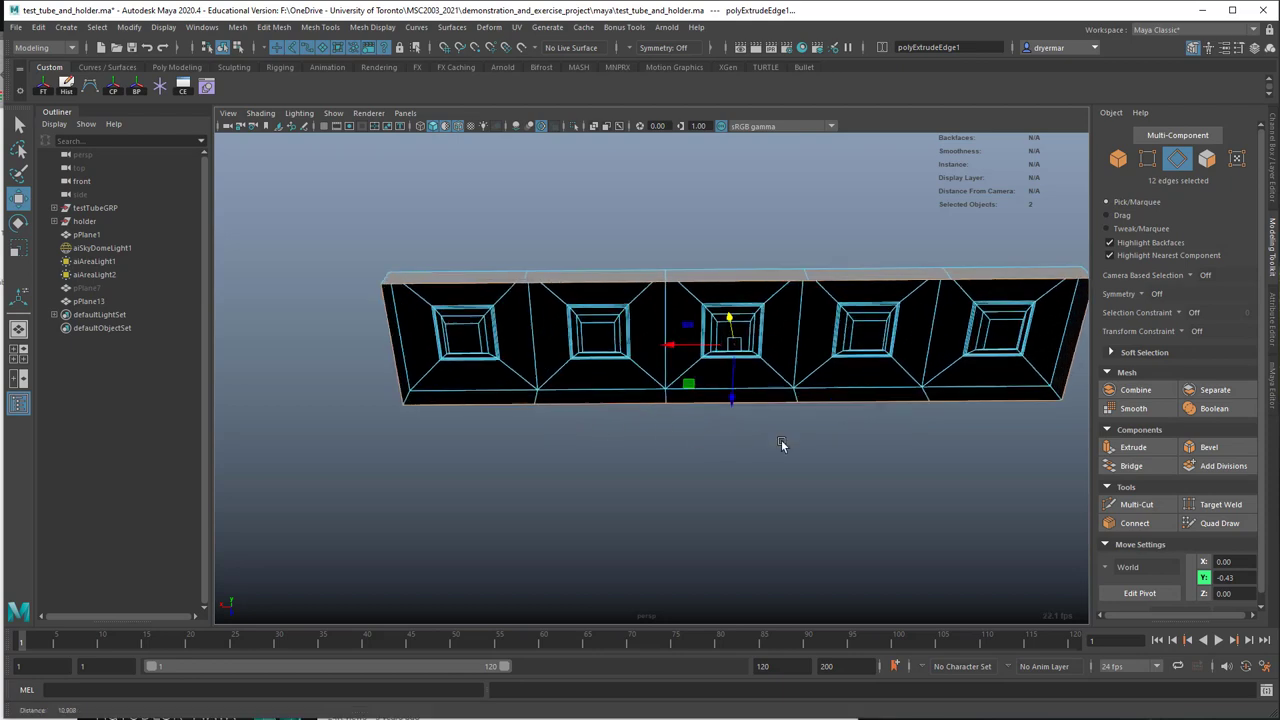
alt+drag(700, 402, 620, 377)
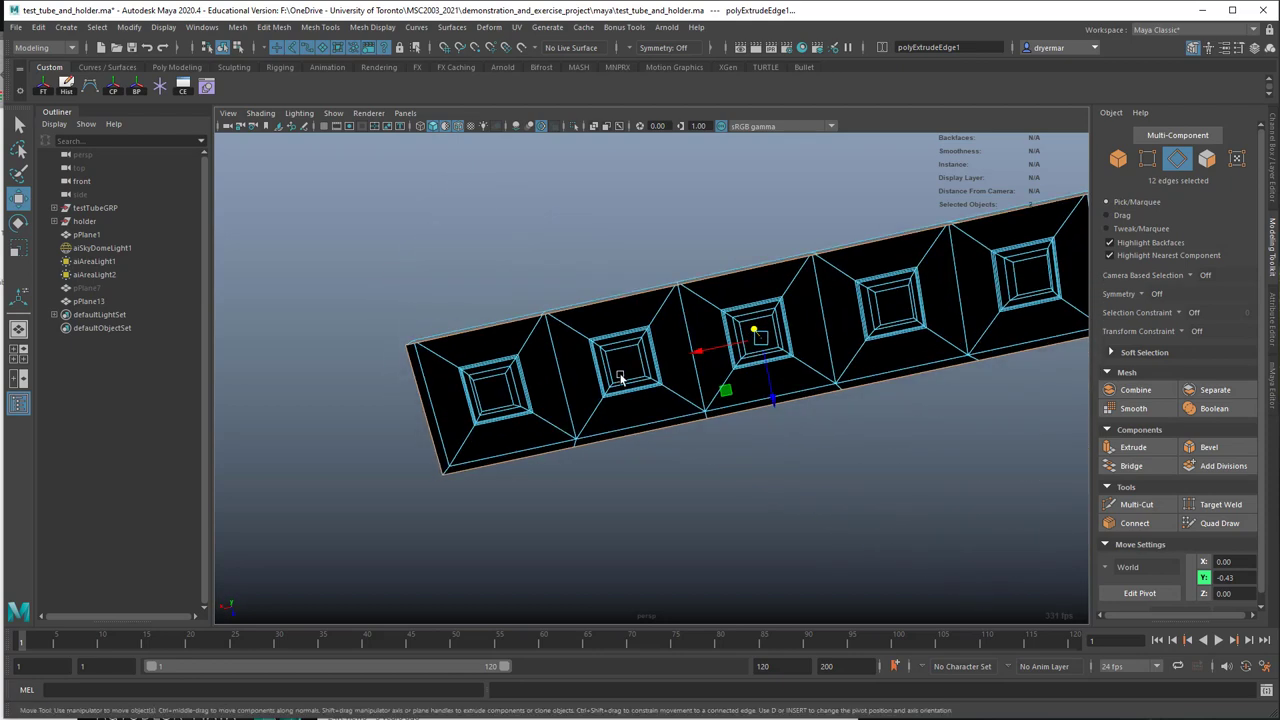
click(488, 325)
shift+click(537, 455)
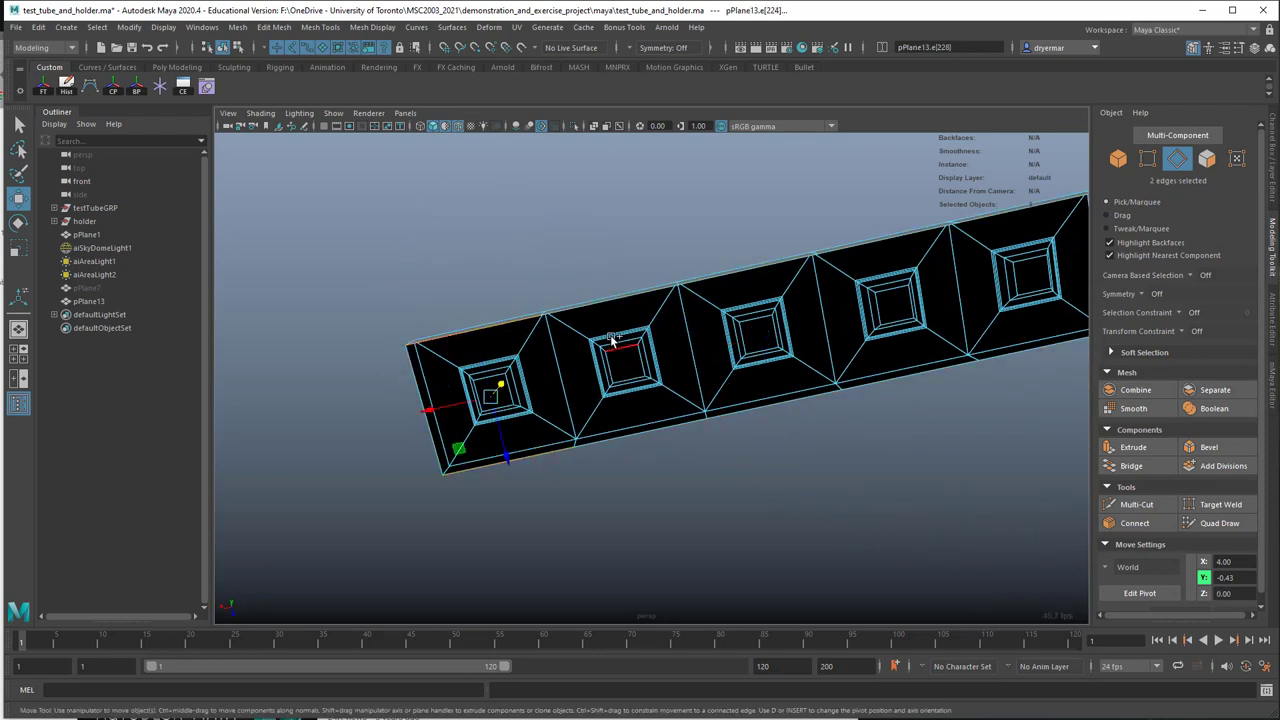
shift+click(609, 300)
shift+click(648, 429)
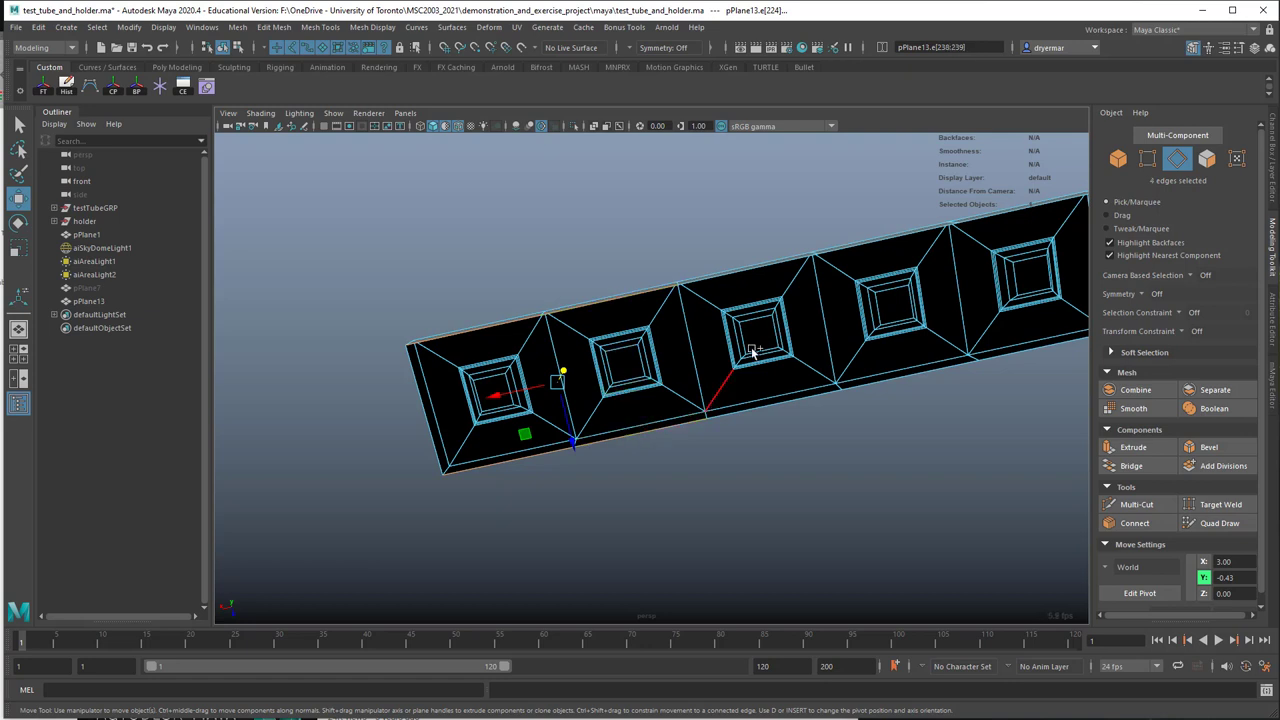
shift+click(740, 271)
shift+click(776, 397)
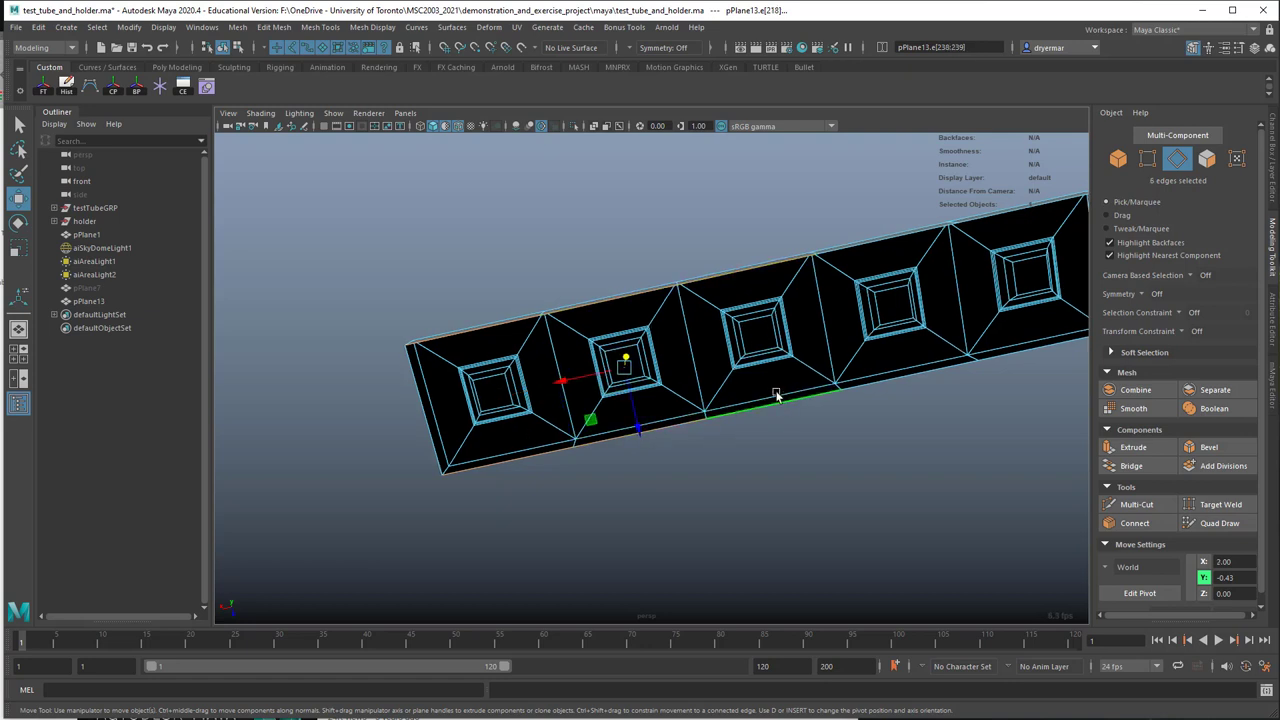
alt+middle_drag(776, 397, 631, 357)
shift+click(694, 219)
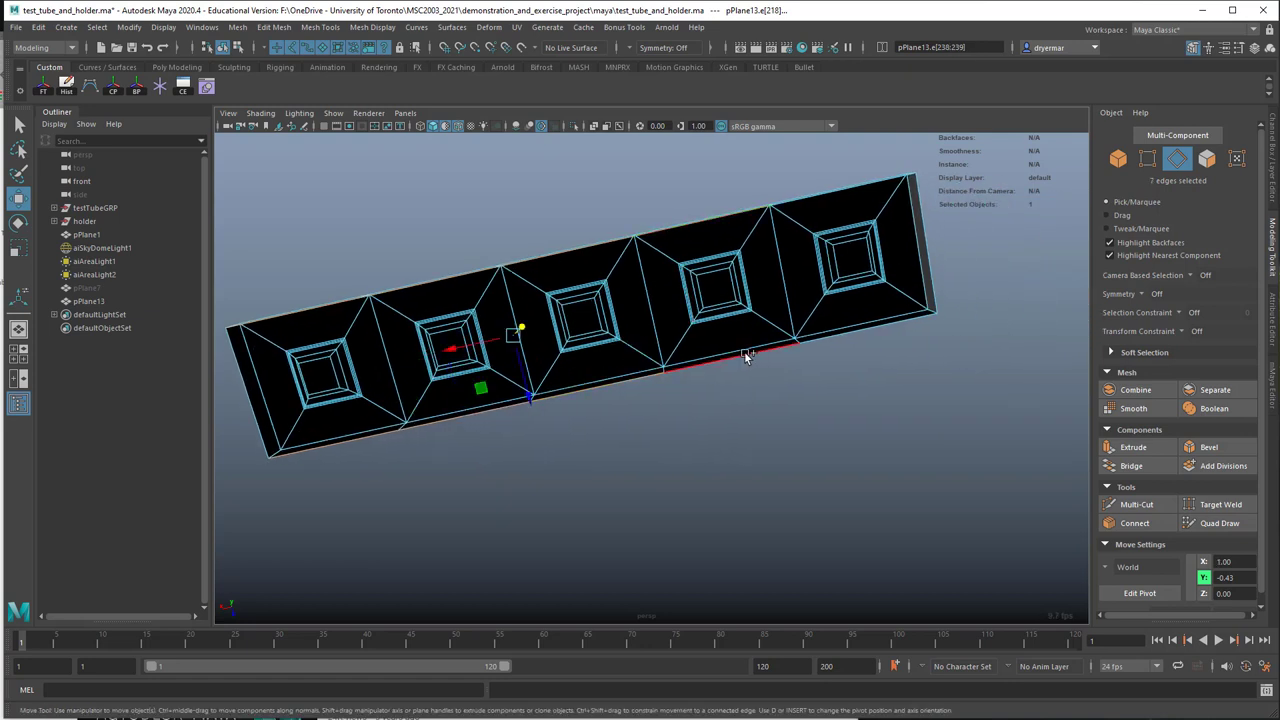
shift+click(744, 351)
shift+click(822, 194)
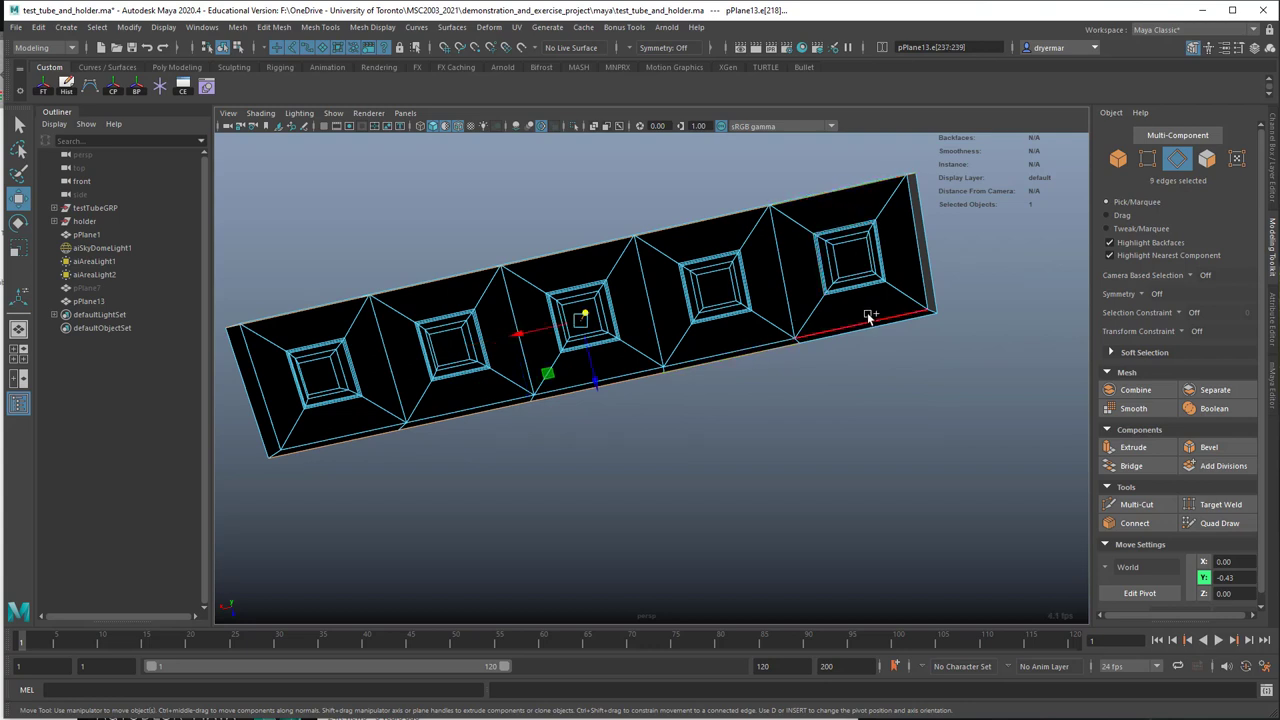
shift+click(867, 328)
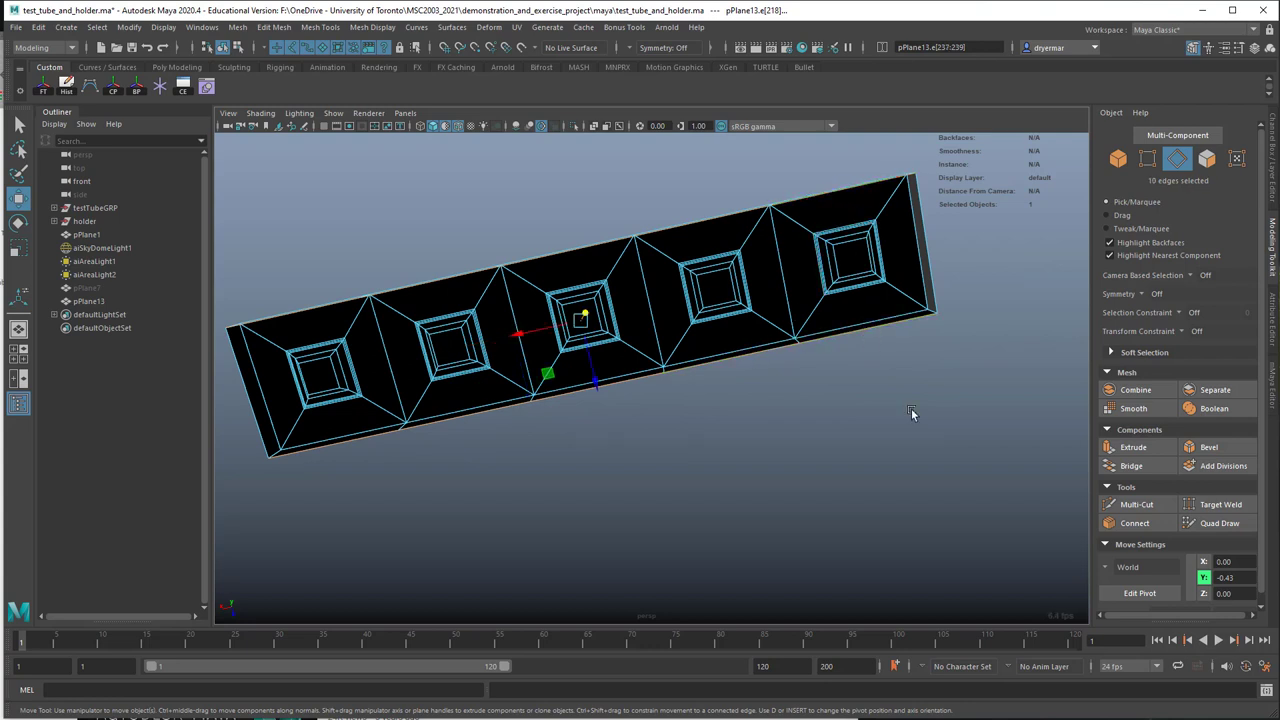
Step: Bridge the selected edge pairs with a linear path, automatic direction and 0 divisions to close the underside of the strip
click(1131, 466)
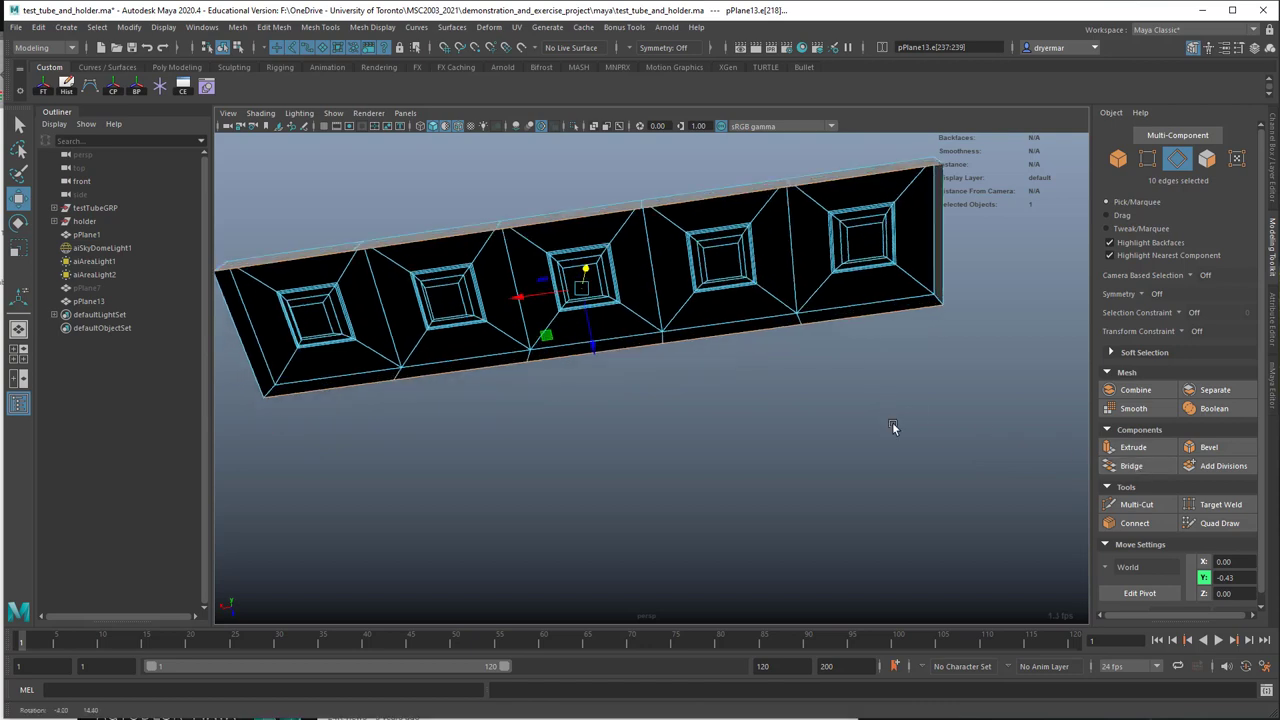
alt+drag(894, 428, 869, 470)
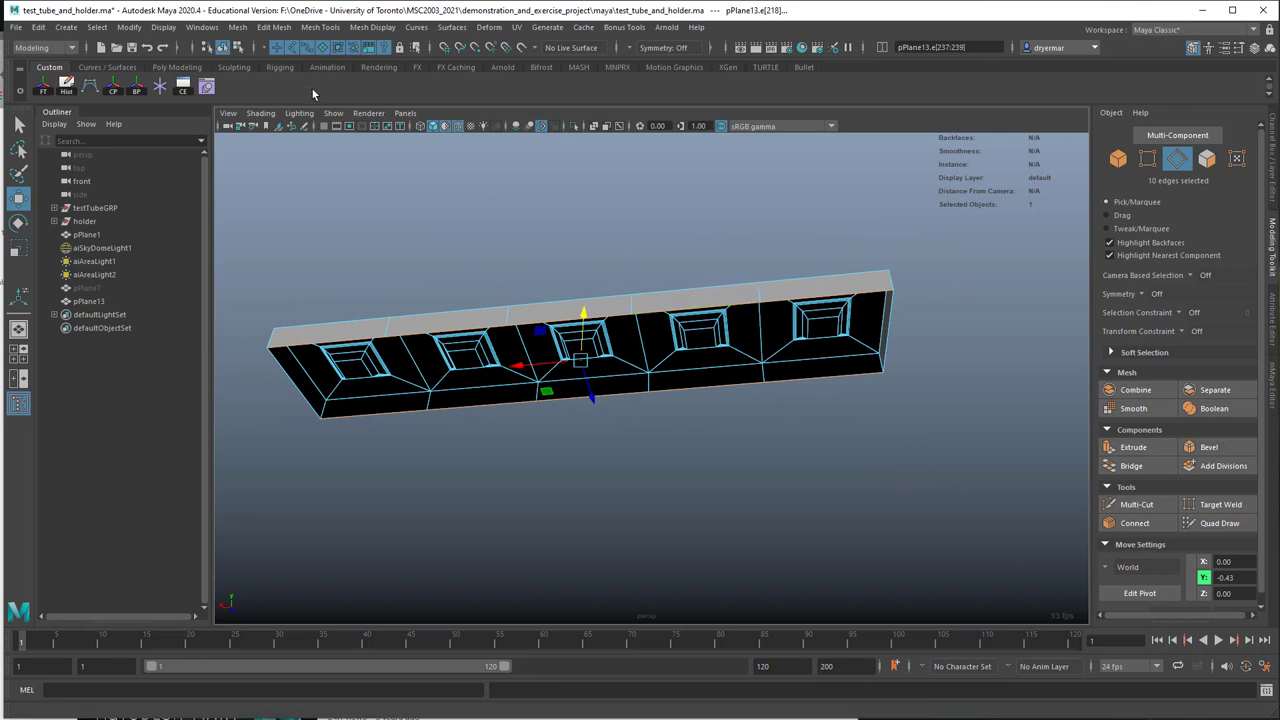
click(274, 28)
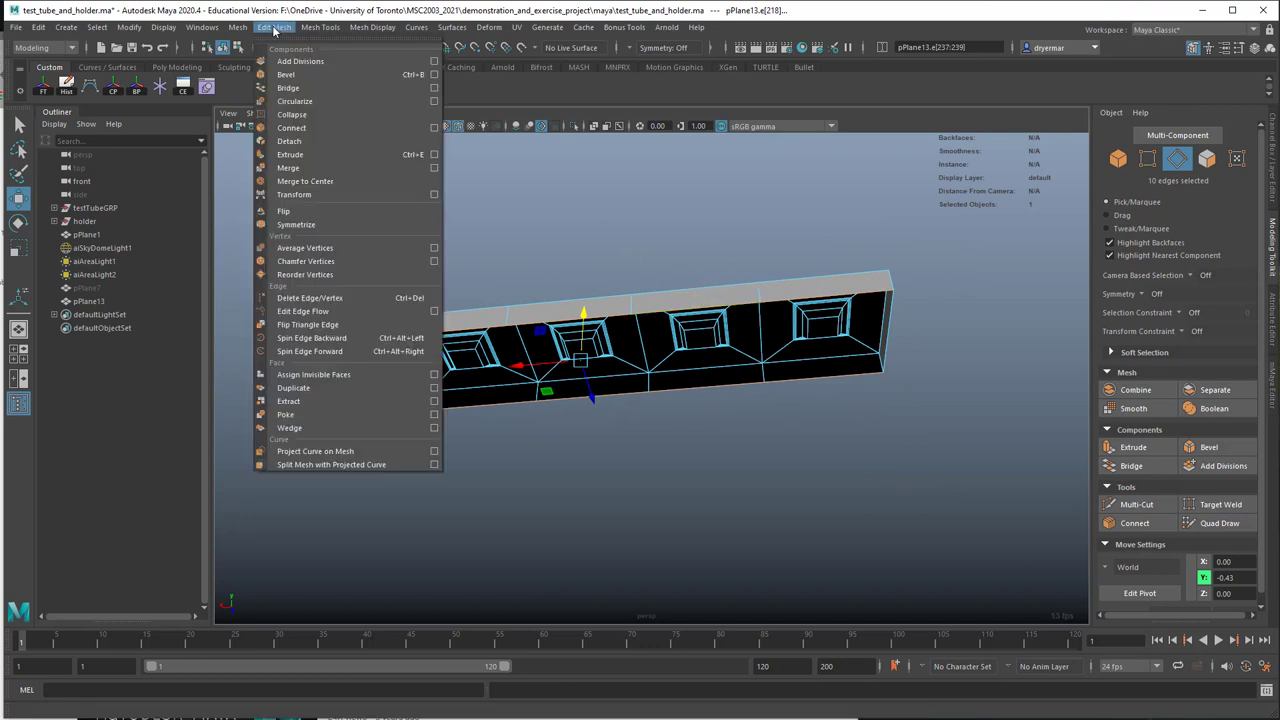
click(432, 88)
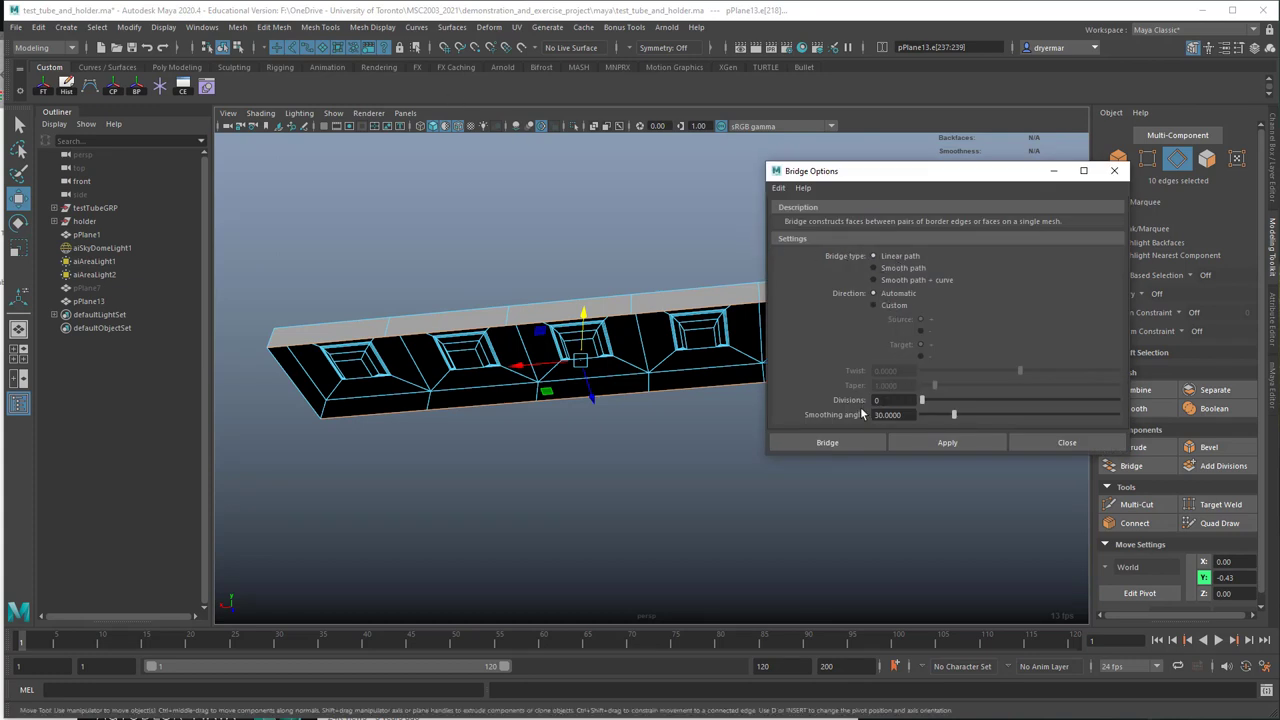
click(848, 442)
alt+drag(846, 440, 529, 357)
key(q)
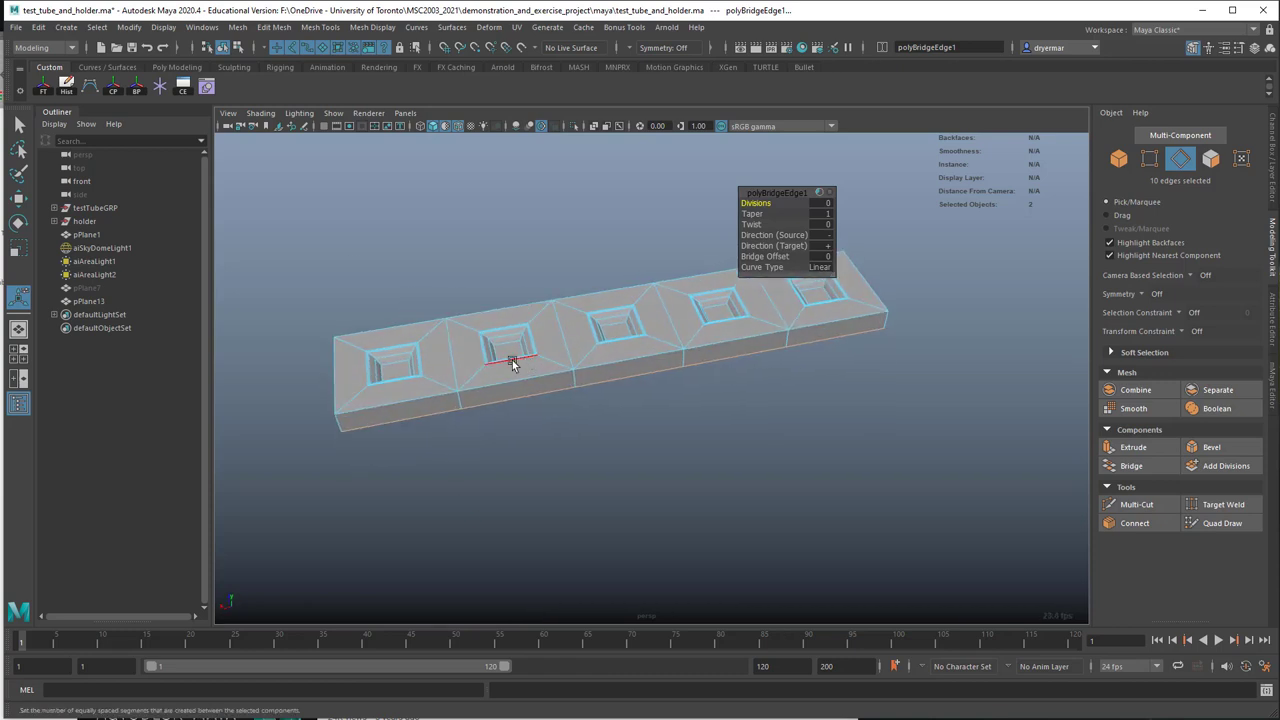
Step: Return the closed strip to object mode and preview it smoothed, then switch back to the unsmoothed display
right_drag(512, 360, 573, 276)
key(3)
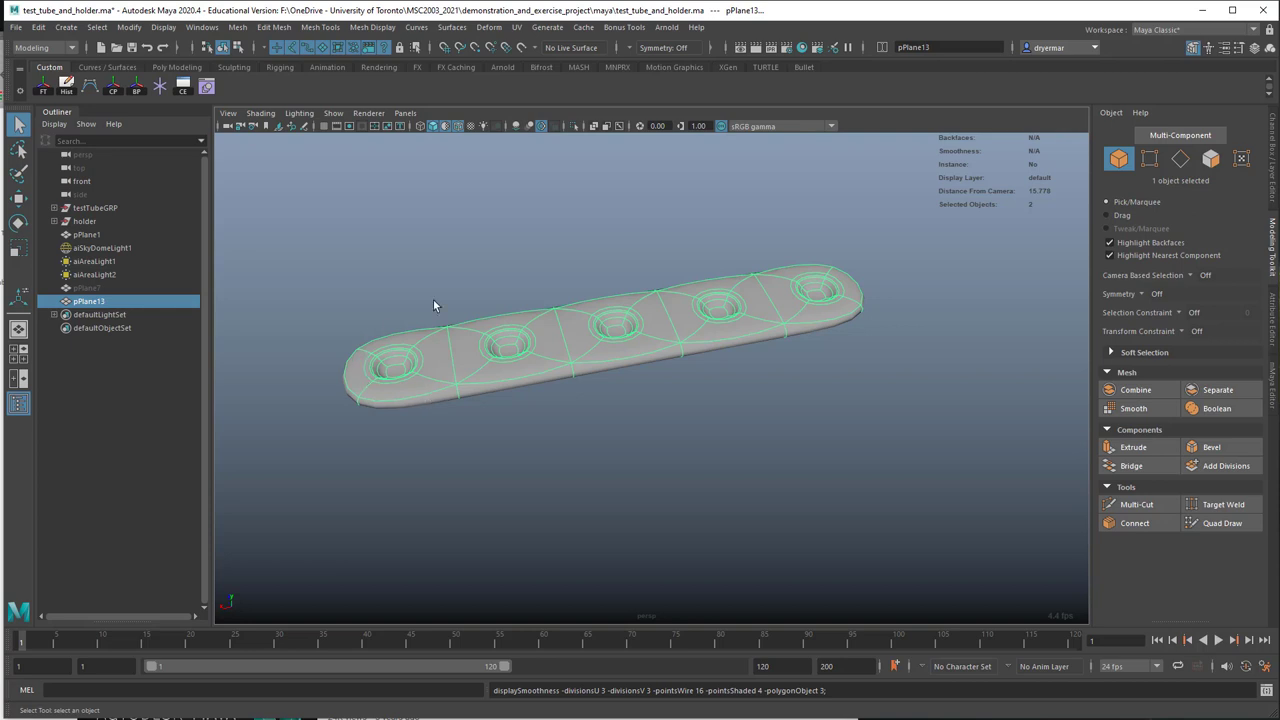
key(1)
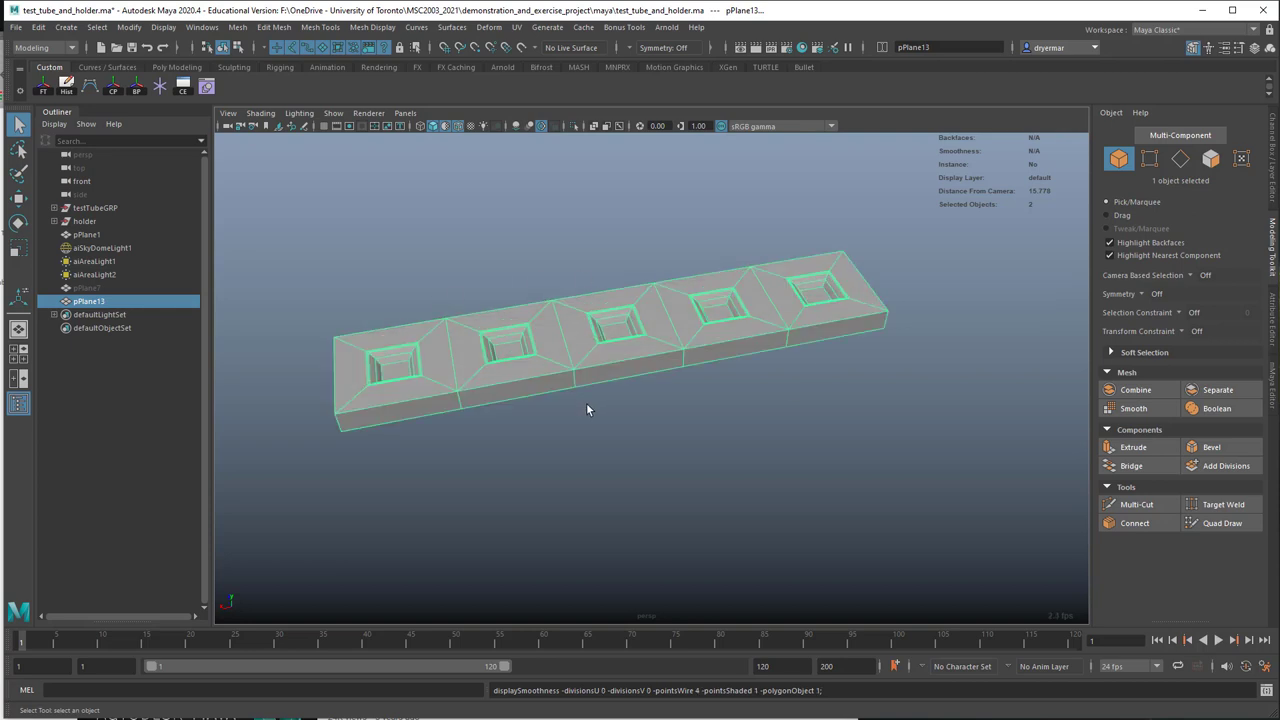
Step: Switch the strip to edge selection and select all the outer edges around its top face
alt+drag(494, 408, 614, 346)
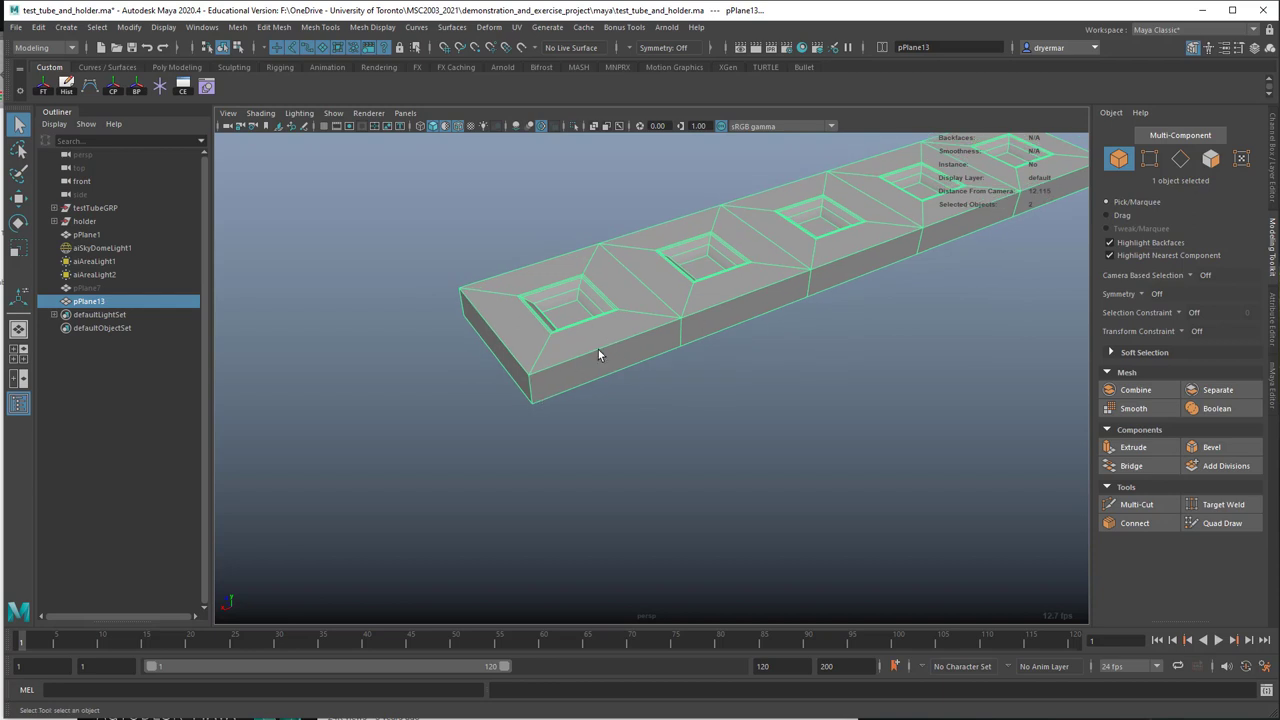
right_click(604, 358)
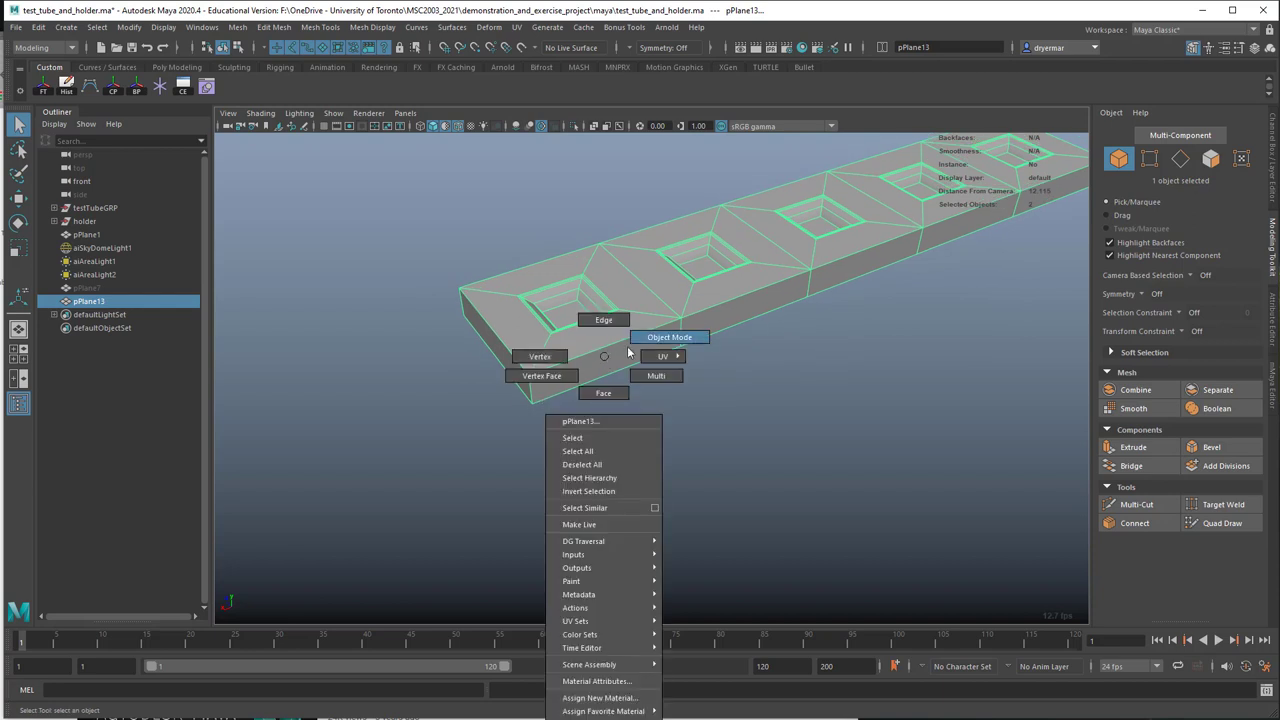
click(604, 320)
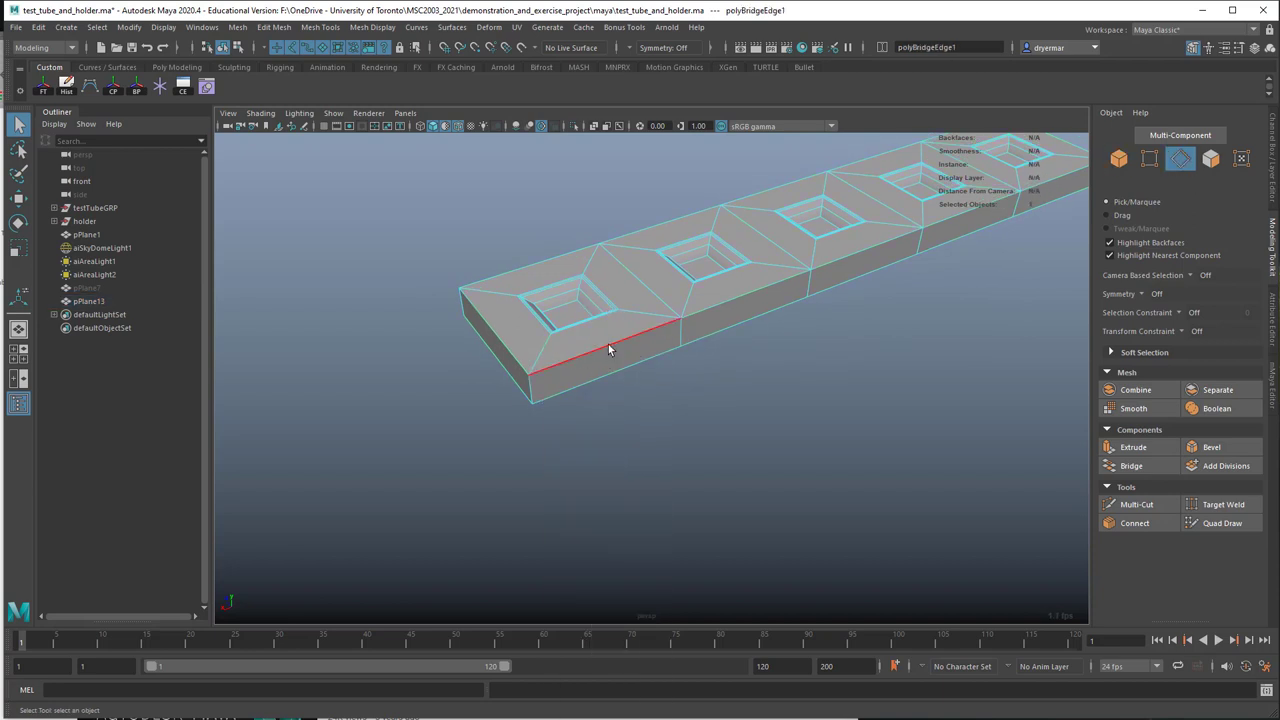
click(608, 344)
alt+drag(650, 344, 610, 383)
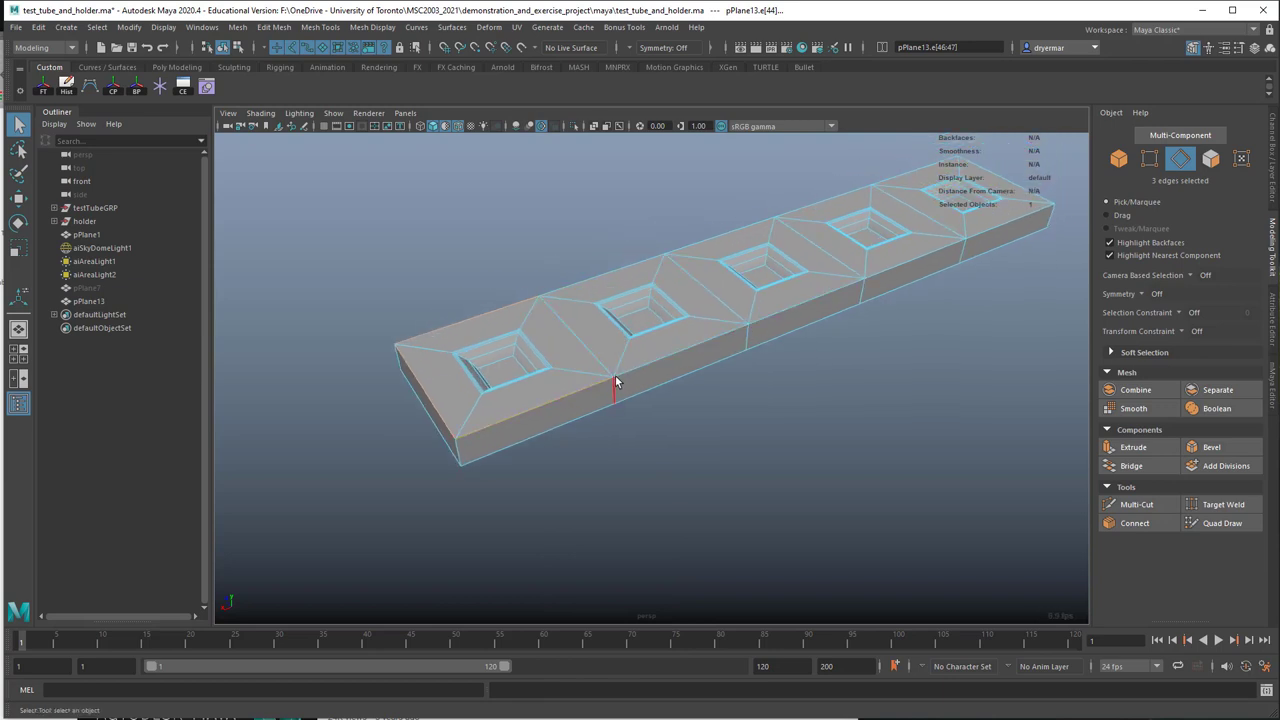
shift+click(777, 318)
shift+click(986, 234)
alt+middle_drag(990, 238, 941, 381)
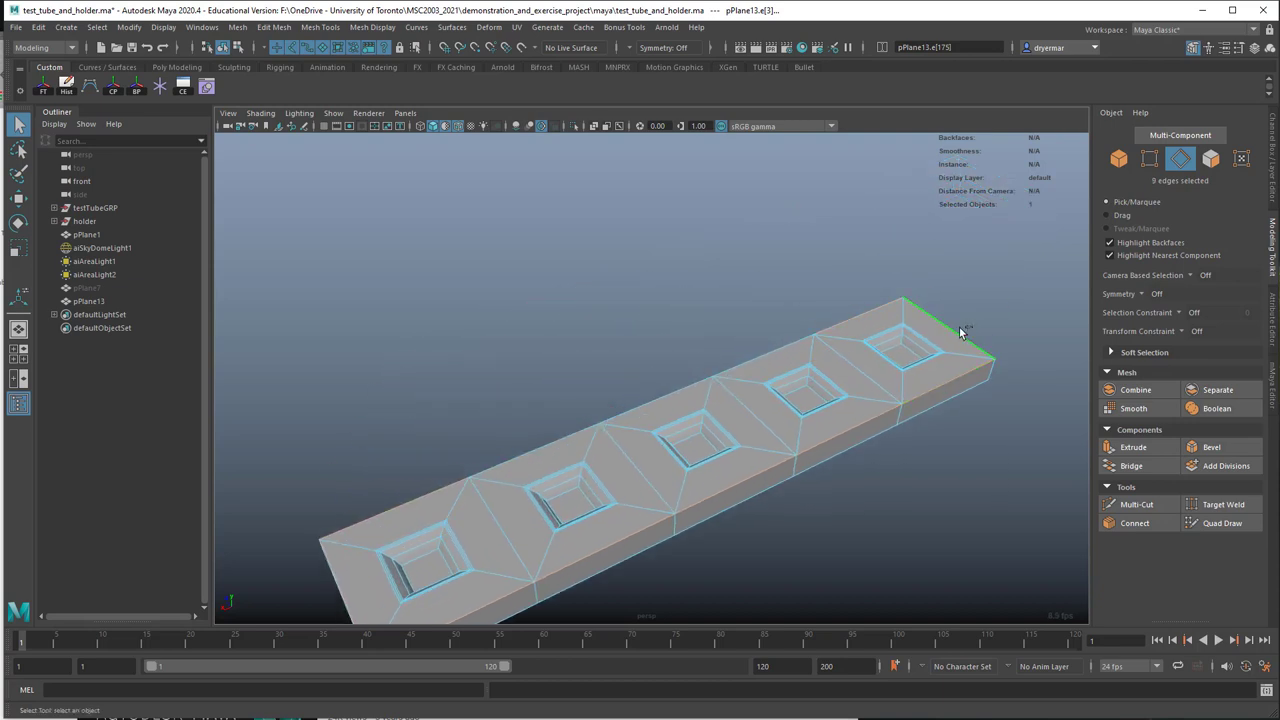
shift+click(768, 354)
shift+click(553, 437)
Step: Add the outer edges around the bottom face and the four vertical corner edges to the selection
alt+drag(553, 437, 505, 257)
shift+click(504, 250)
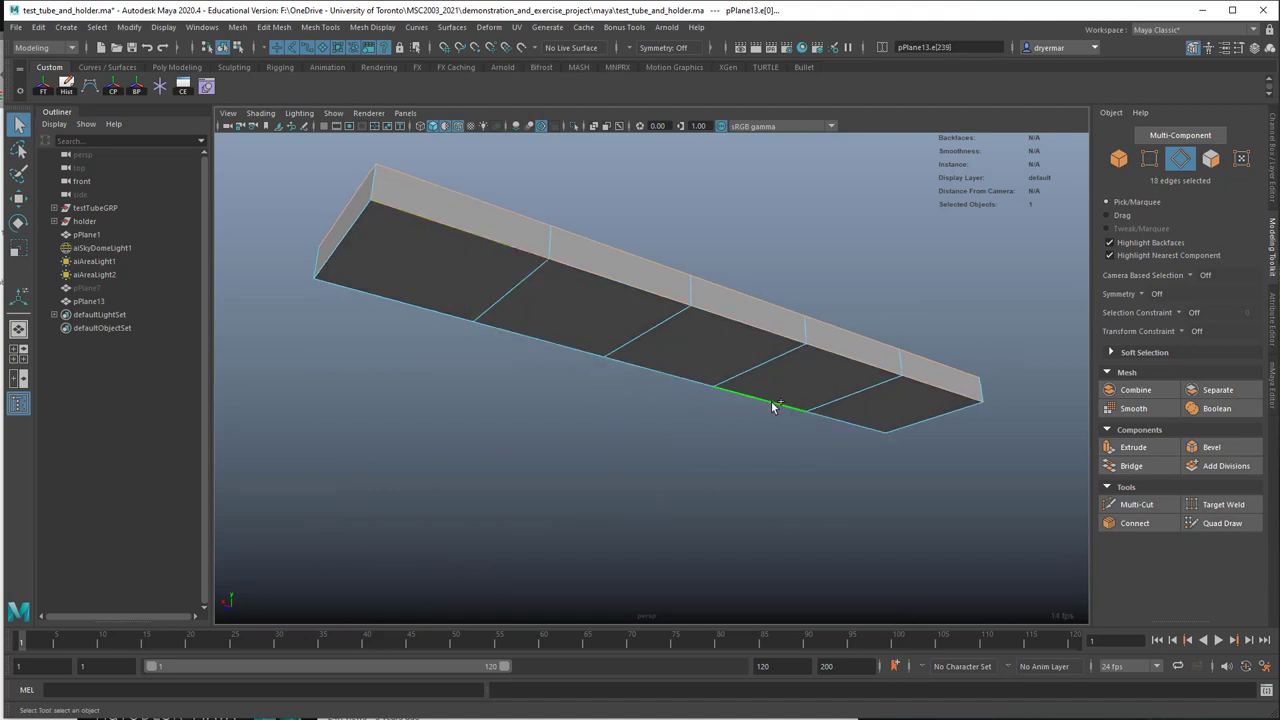
shift+click(377, 276)
shift+click(922, 428)
alt+drag(922, 428, 816, 465)
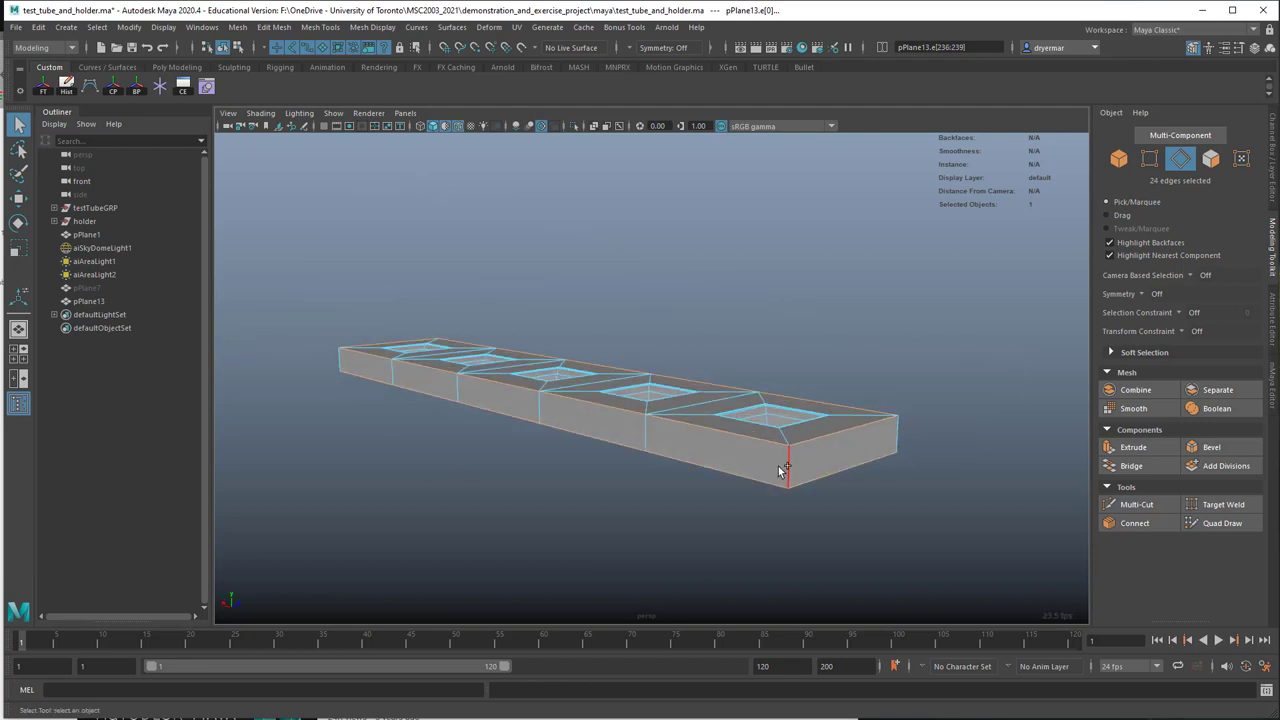
alt+drag(927, 454, 629, 451)
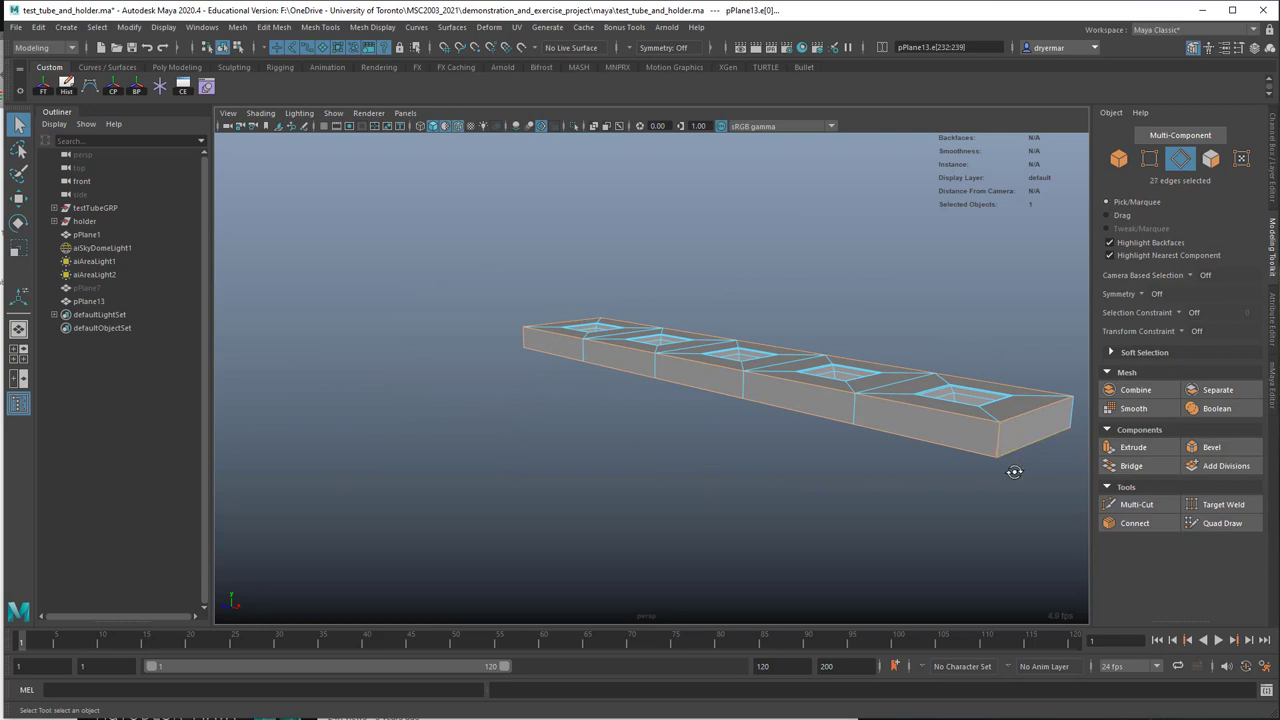
alt+drag(1014, 472, 813, 458)
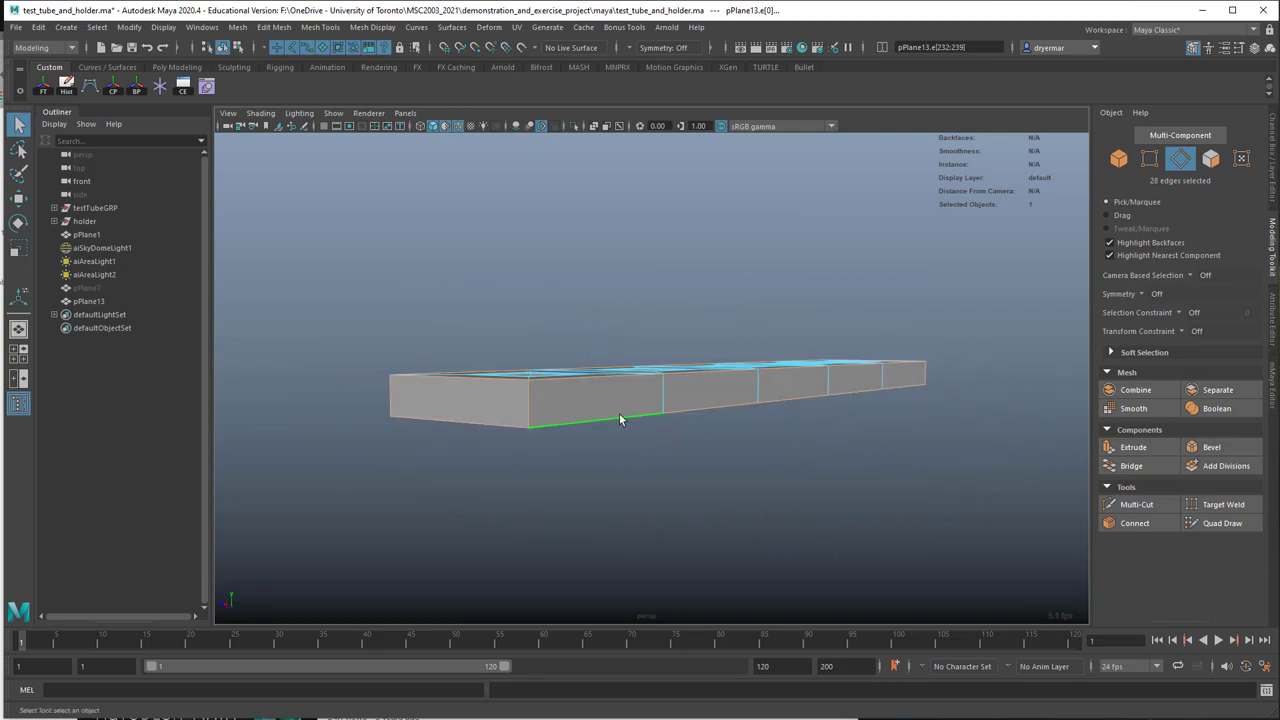
alt+drag(619, 420, 872, 457)
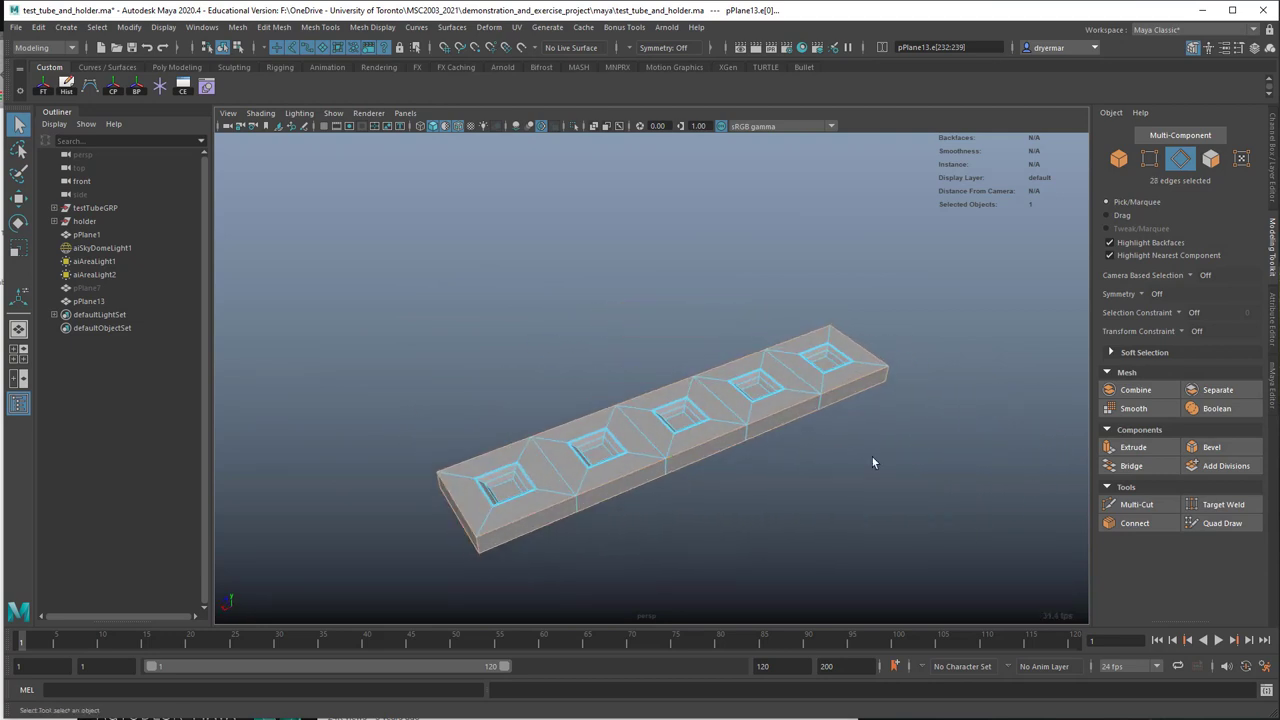
Step: Bevel the selected outer edges of the strip with a fraction of 0.17
click(1212, 449)
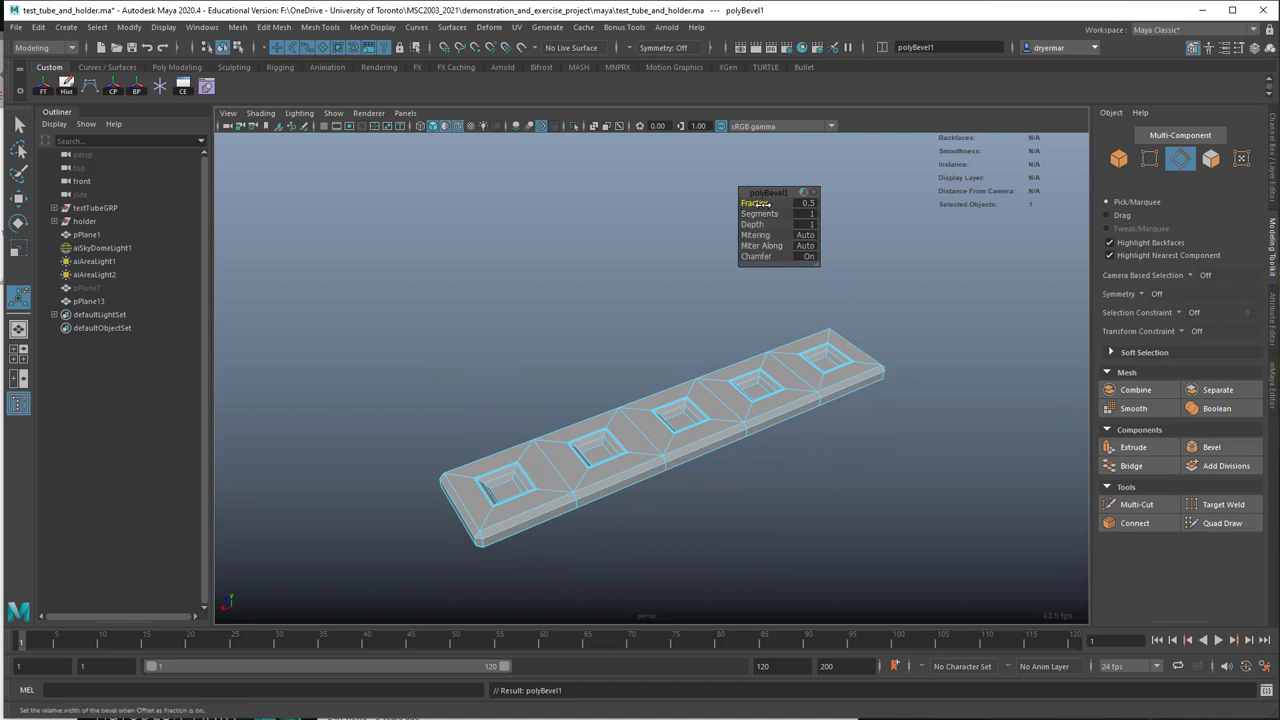
drag(764, 204, 690, 279)
alt+middle_drag(491, 408, 491, 349)
alt+right_drag(491, 349, 557, 343)
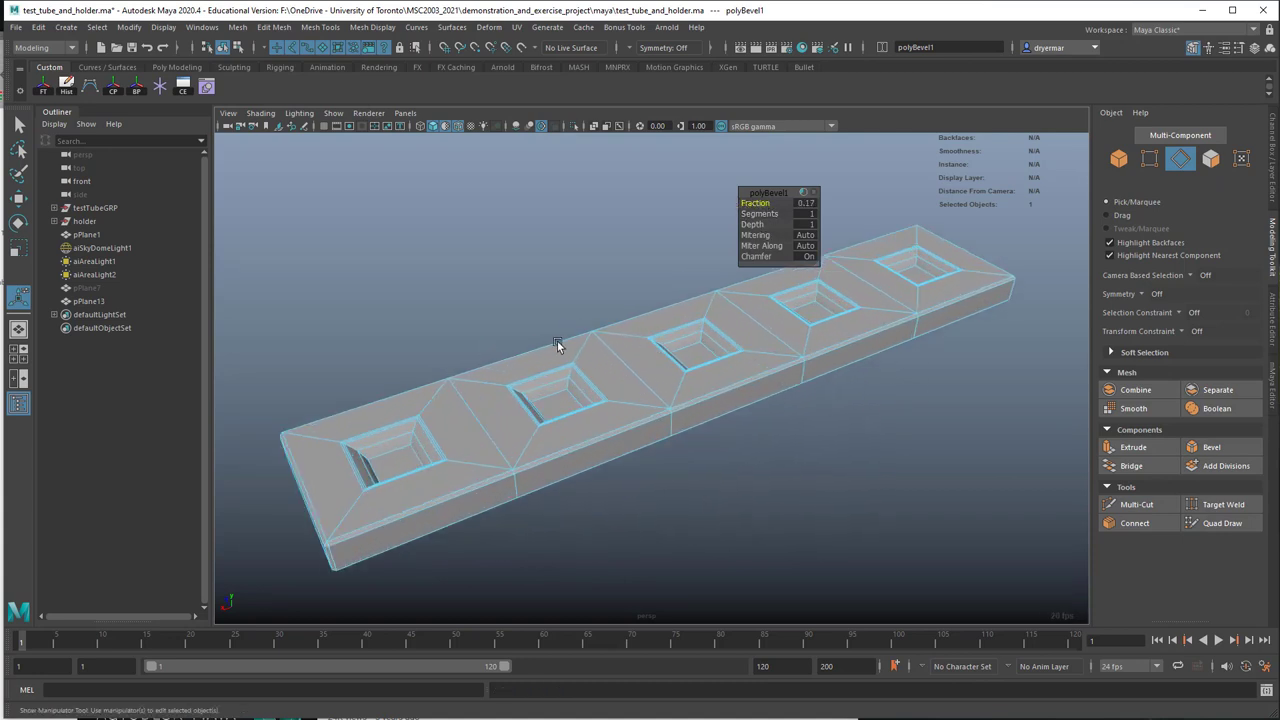
alt+drag(557, 343, 640, 308)
alt+right_drag(600, 316, 633, 302)
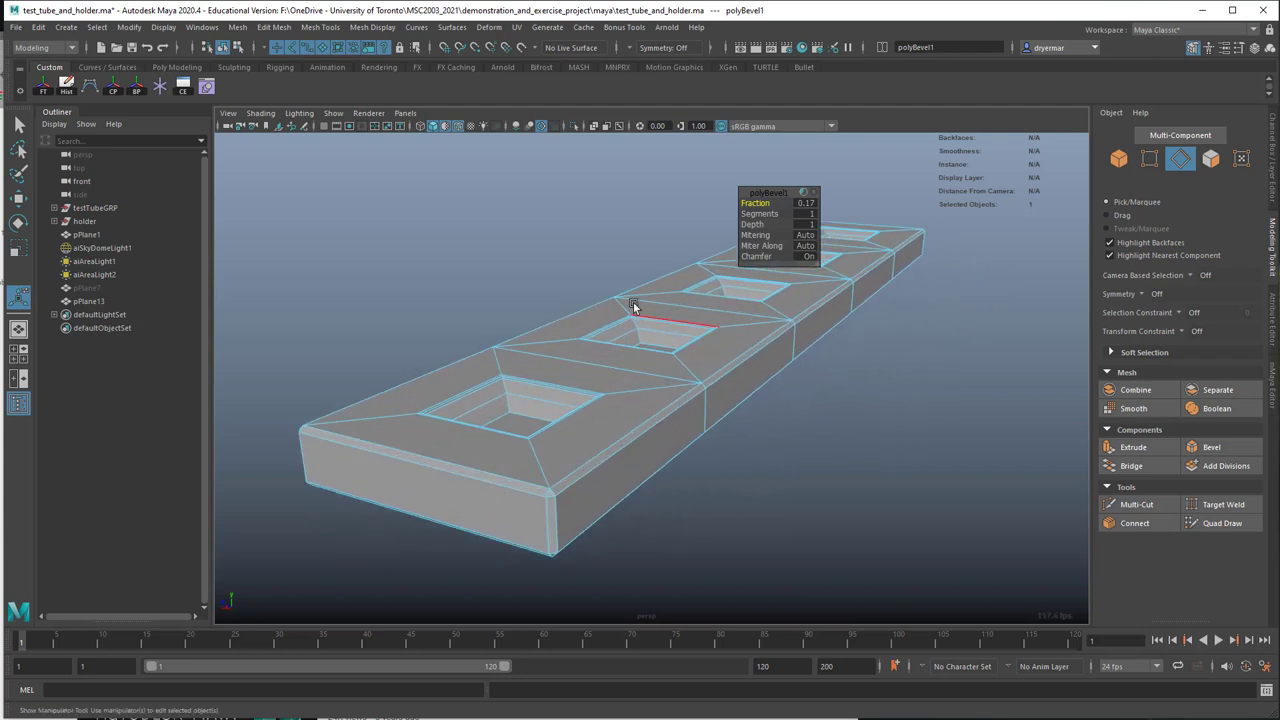
Step: Set the bevel to 2 segments and return the strip to object mode
click(805, 214)
text(2)
key(Return)
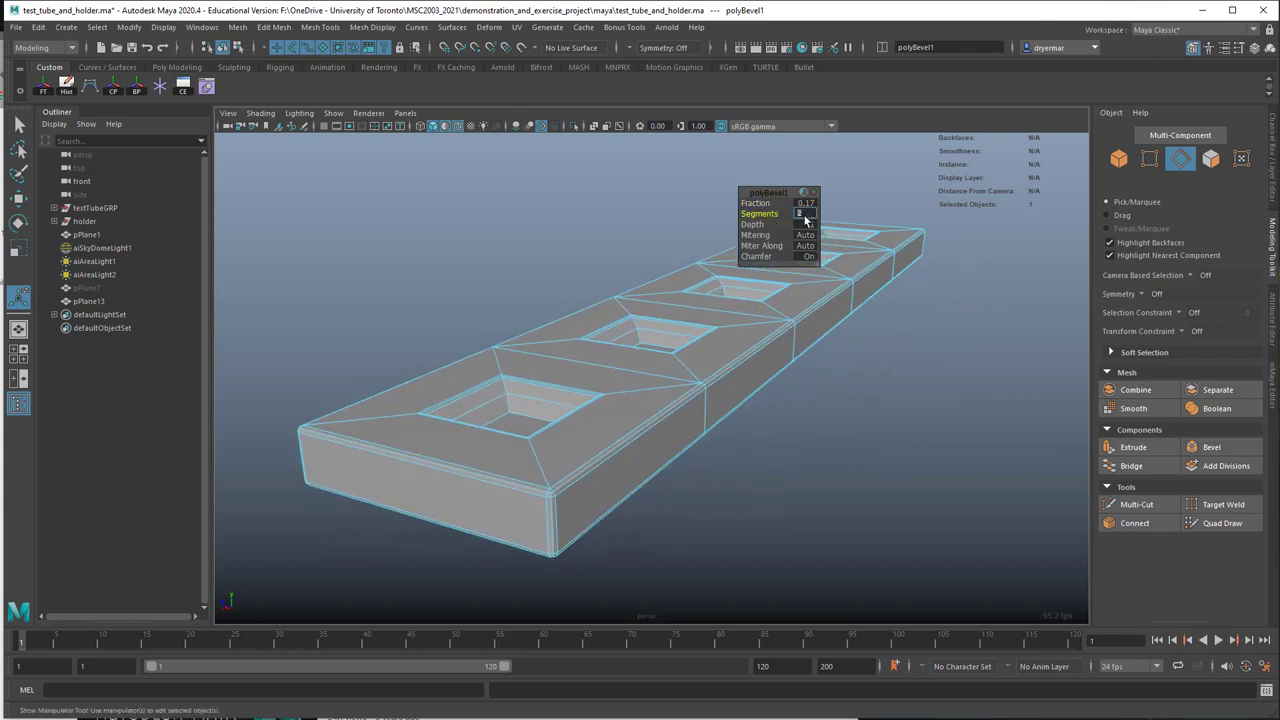
key(q)
key(F8)
alt+drag(597, 380, 626, 409)
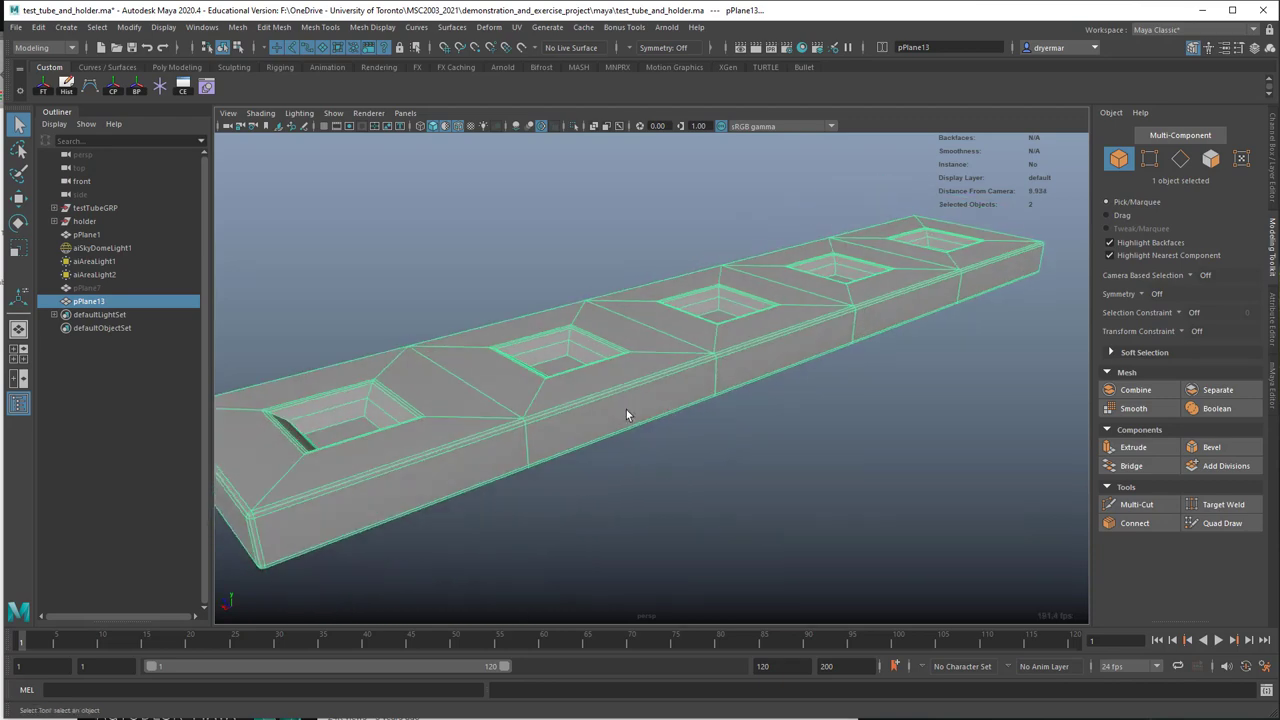
Step: Preview the strip in smooth mesh display and turn off the wireframe overlay on shaded objects
key(3)
alt+right_drag(694, 421, 597, 394)
click(503, 303)
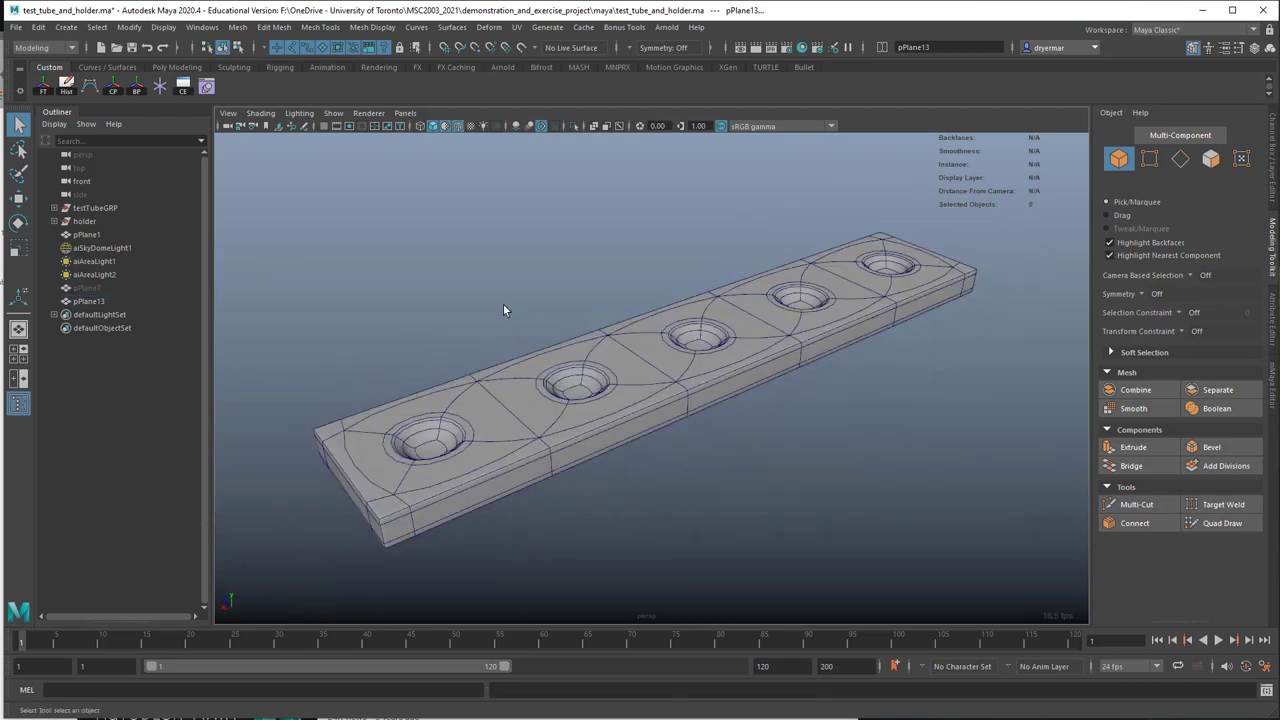
alt+drag(708, 488, 423, 197)
click(460, 127)
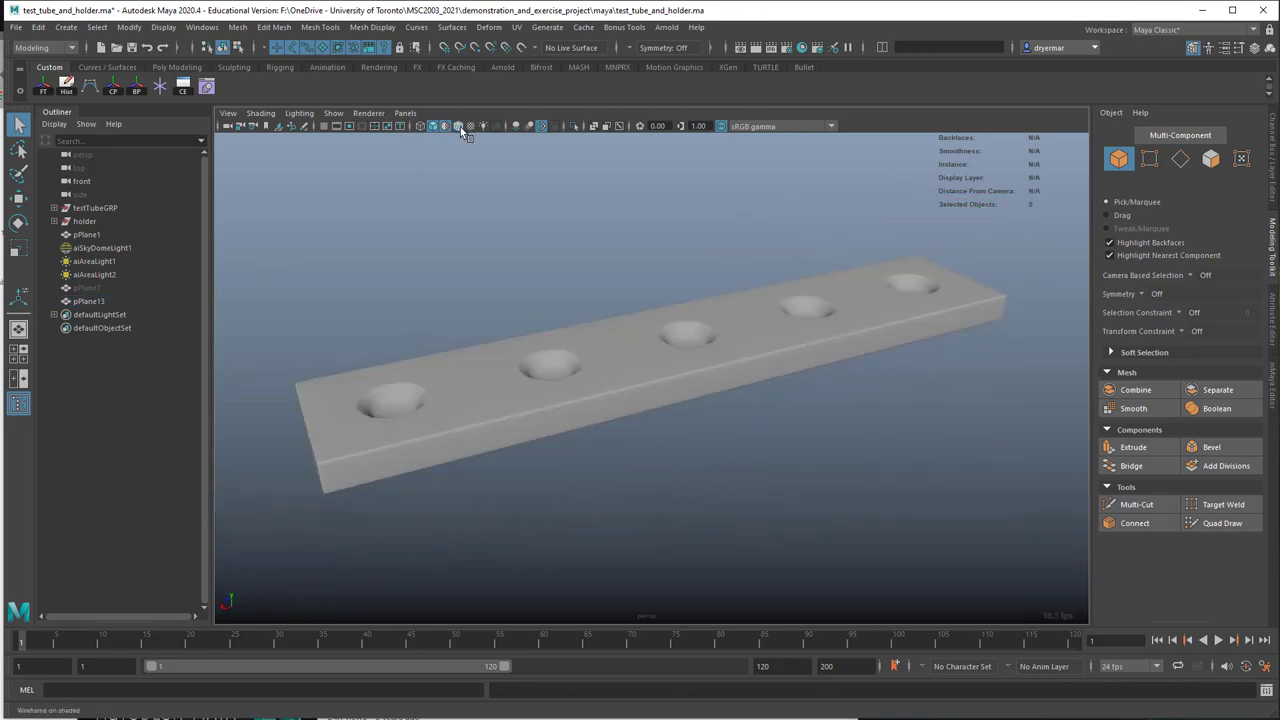
alt+drag(606, 396, 600, 430)
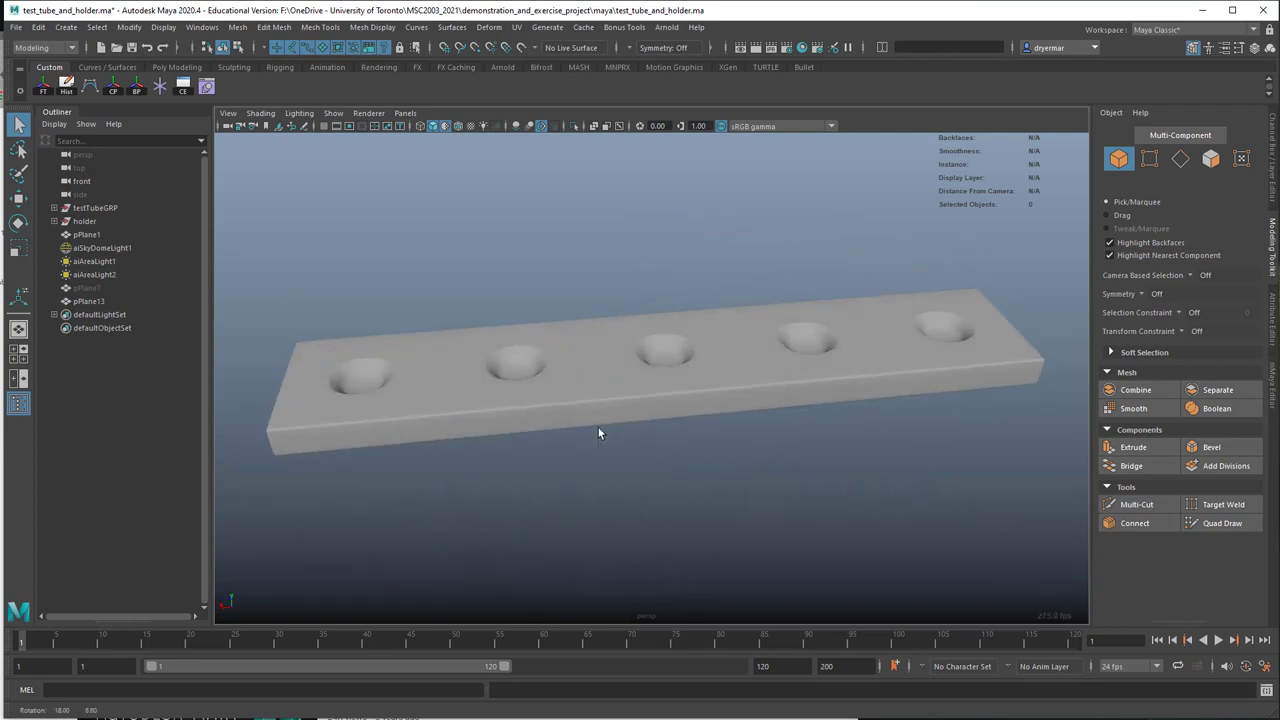
Step: Examine the smoothed strip's five holes and bevelled outer edges with its wireframe shown, and return it to unsmoothed display
click(354, 373)
alt+right_drag(354, 371, 619, 367)
alt+middle_drag(619, 367, 633, 370)
alt+right_drag(690, 392, 590, 383)
alt+middle_drag(610, 383, 463, 374)
alt+middle_drag(740, 395, 640, 400)
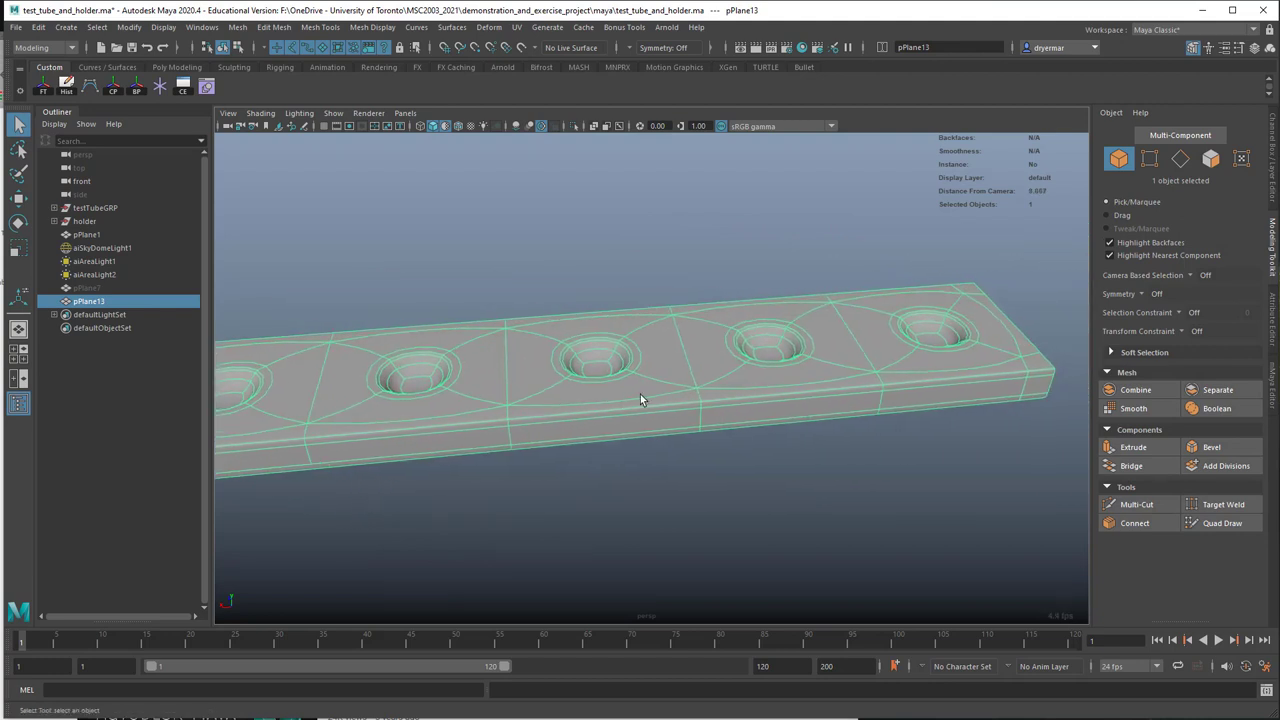
click(626, 490)
alt+drag(626, 490, 571, 420)
click(565, 426)
scroll(506, 434, up, 5)
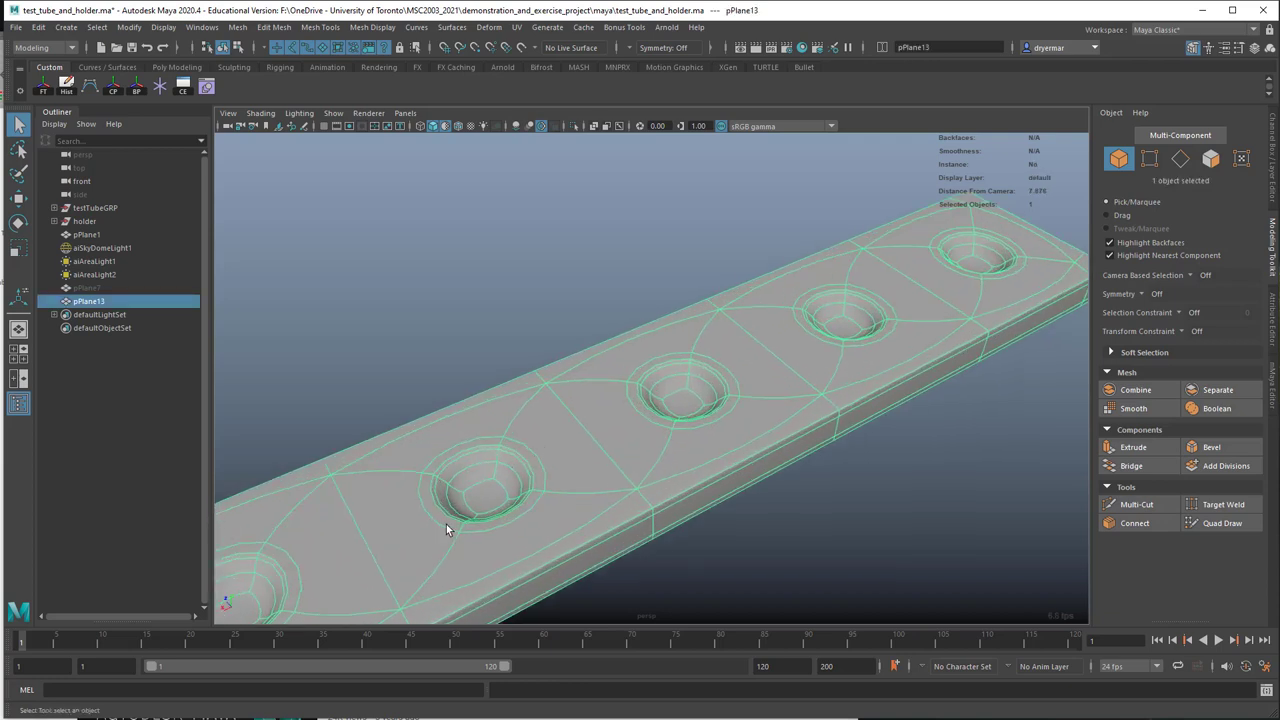
scroll(572, 508, down, 5)
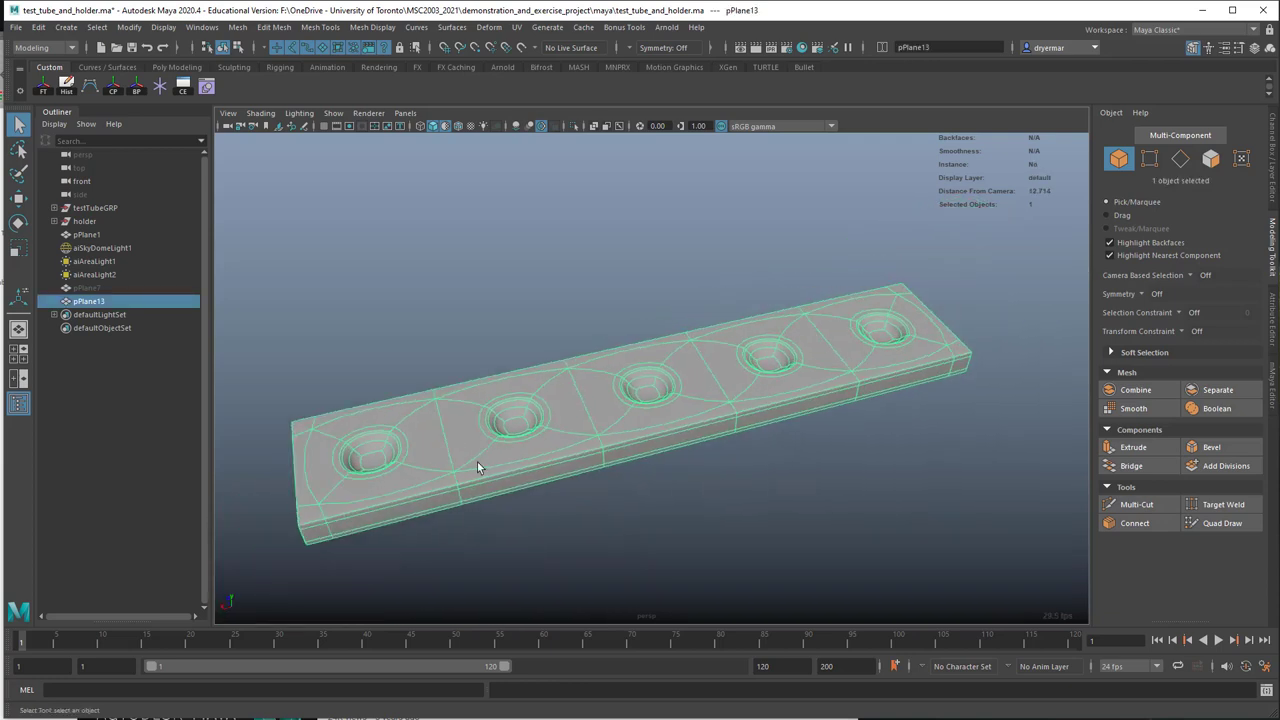
key(1)
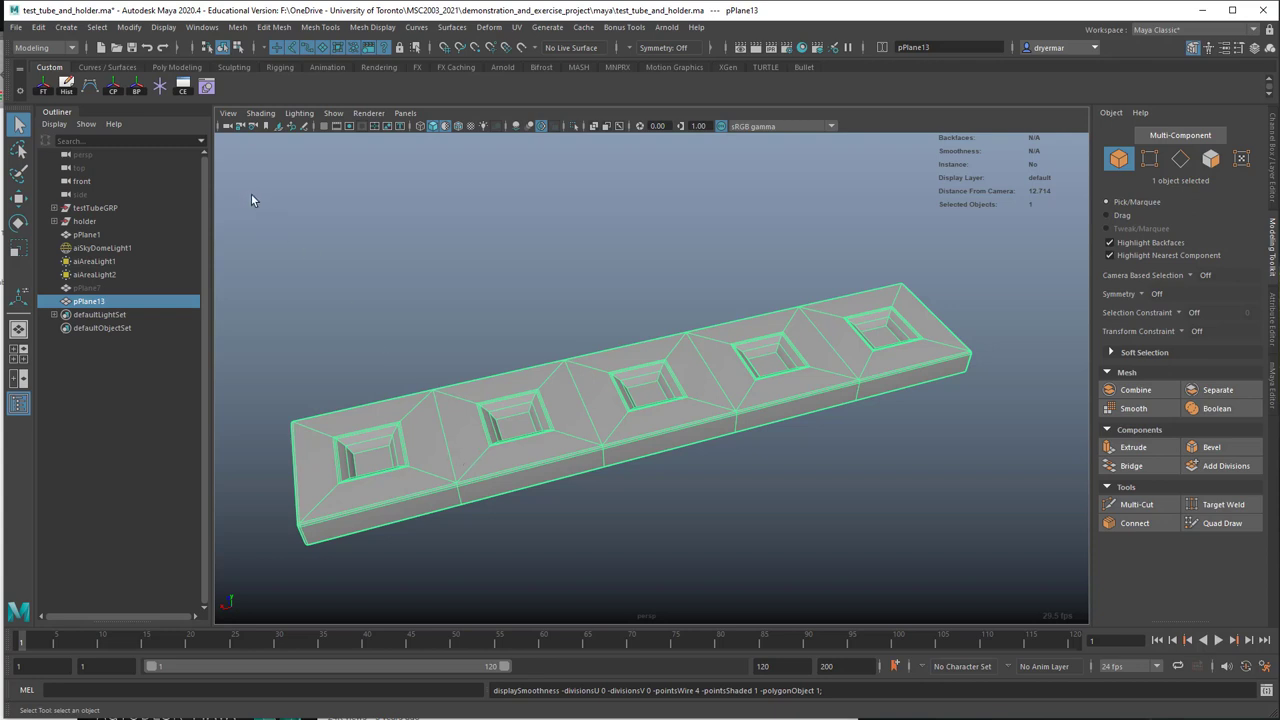
Step: Apply a Smooth operation with 2 divisions to the strip's mesh
click(238, 28)
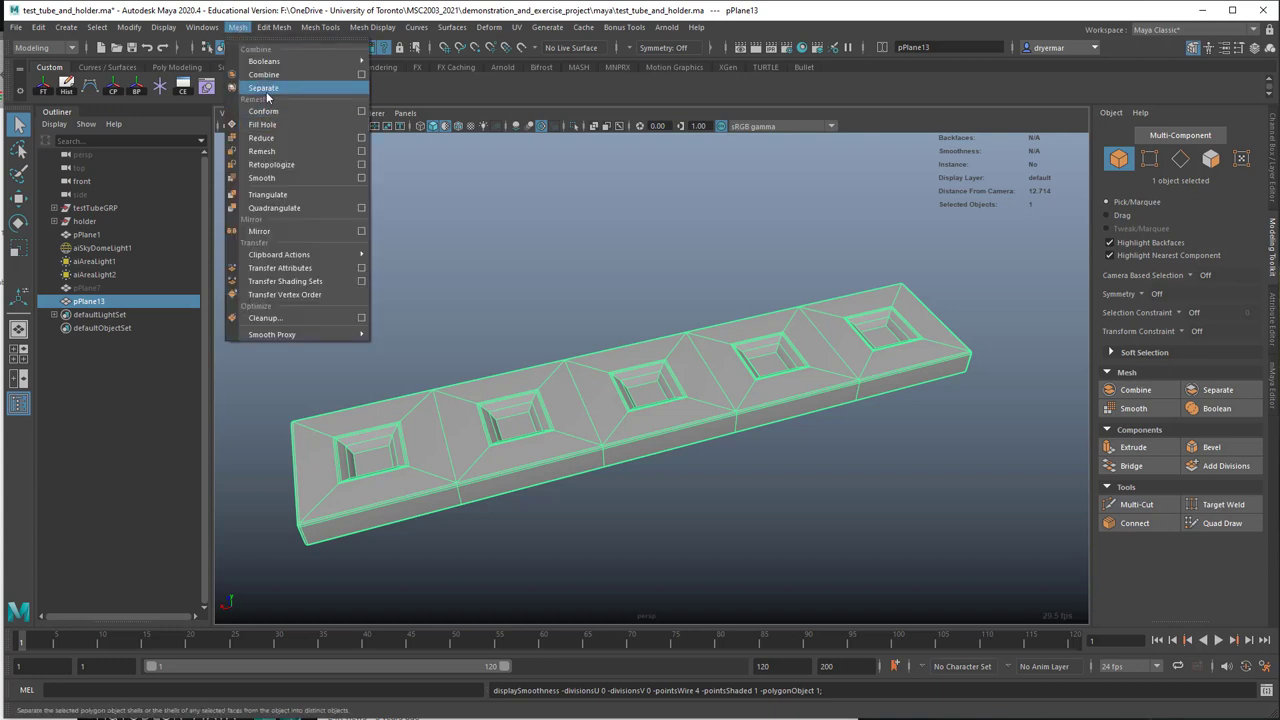
click(280, 177)
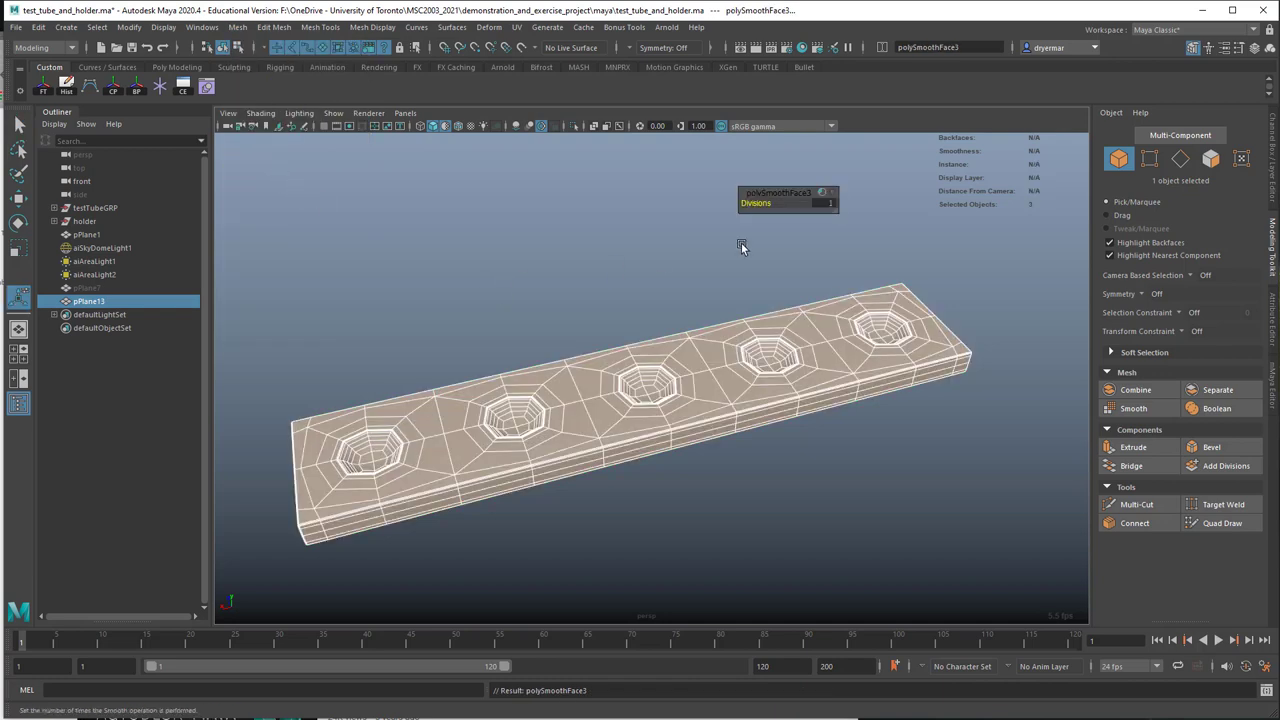
drag(767, 203, 808, 208)
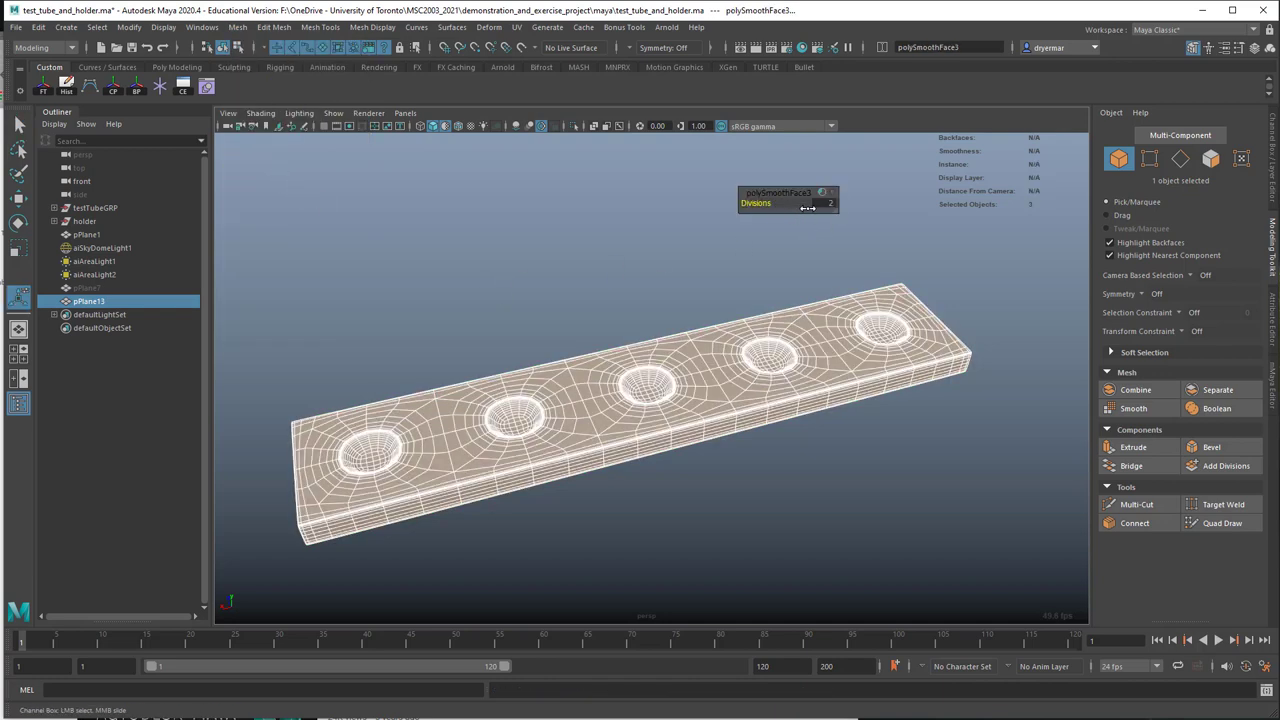
click(564, 288)
alt+drag(557, 329, 610, 393)
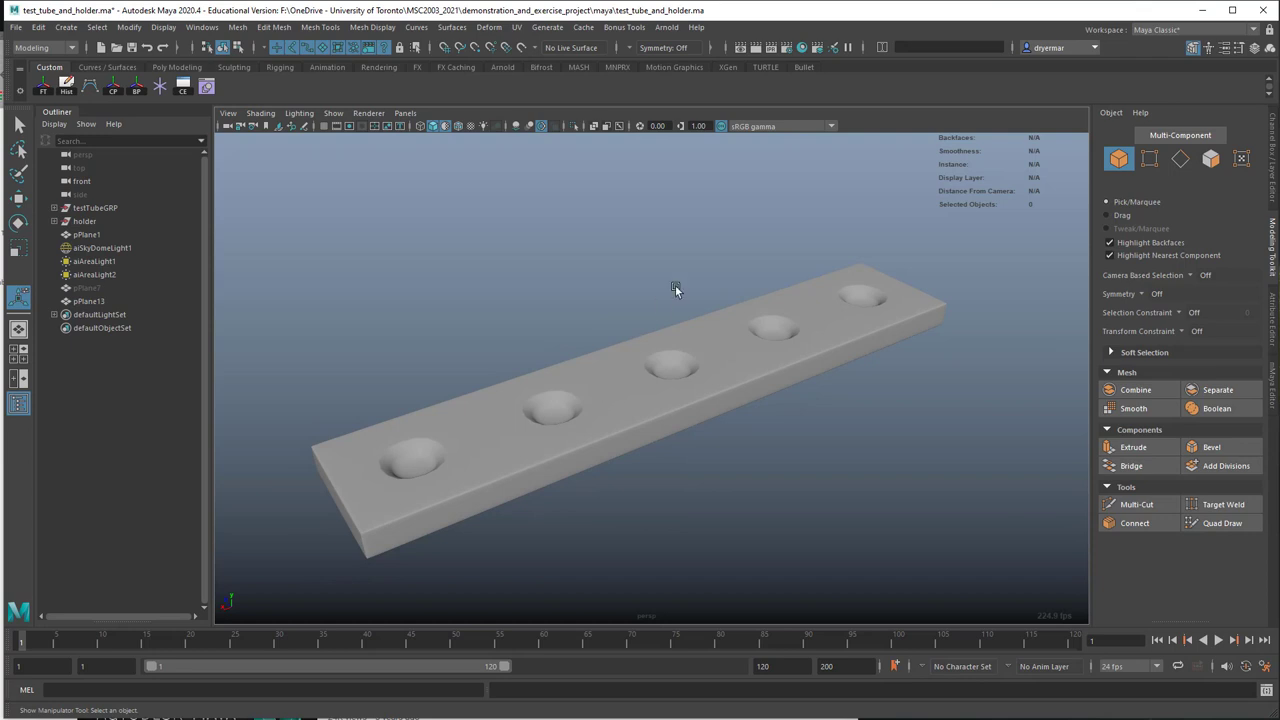
Step: Set the divisions of the strip's Smooth operation to 3 in its construction history
click(1272, 265)
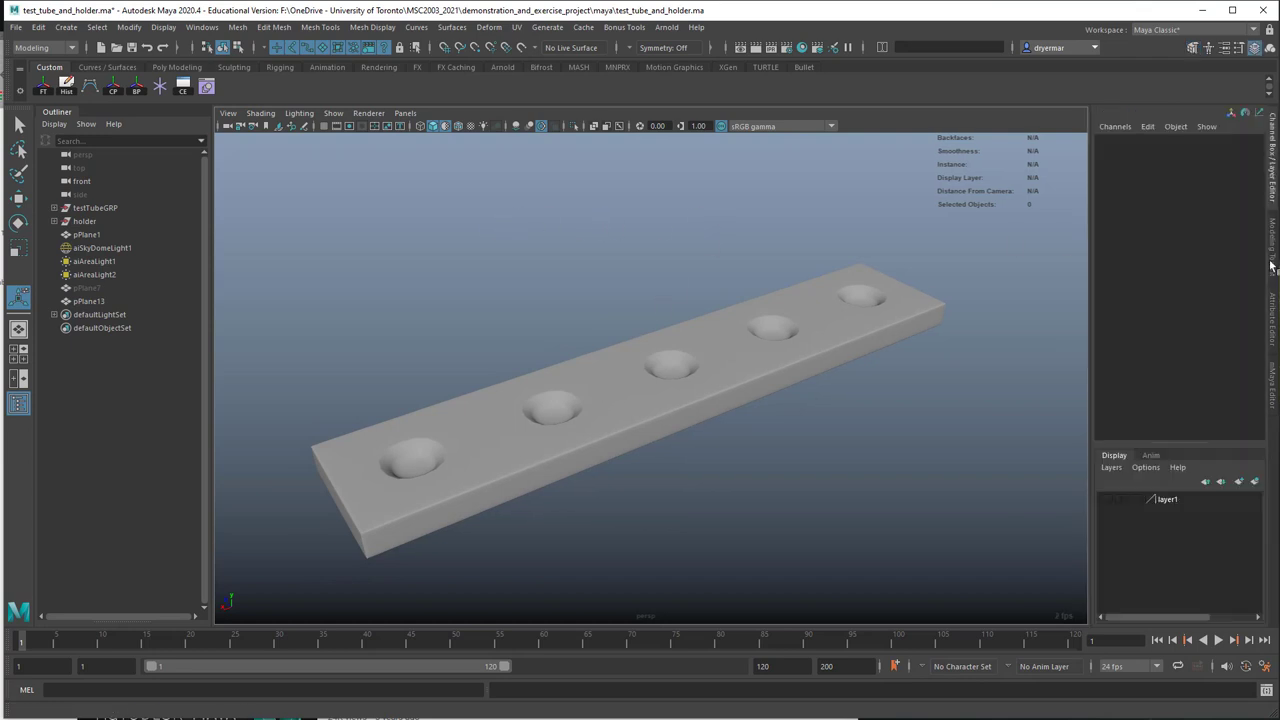
click(868, 312)
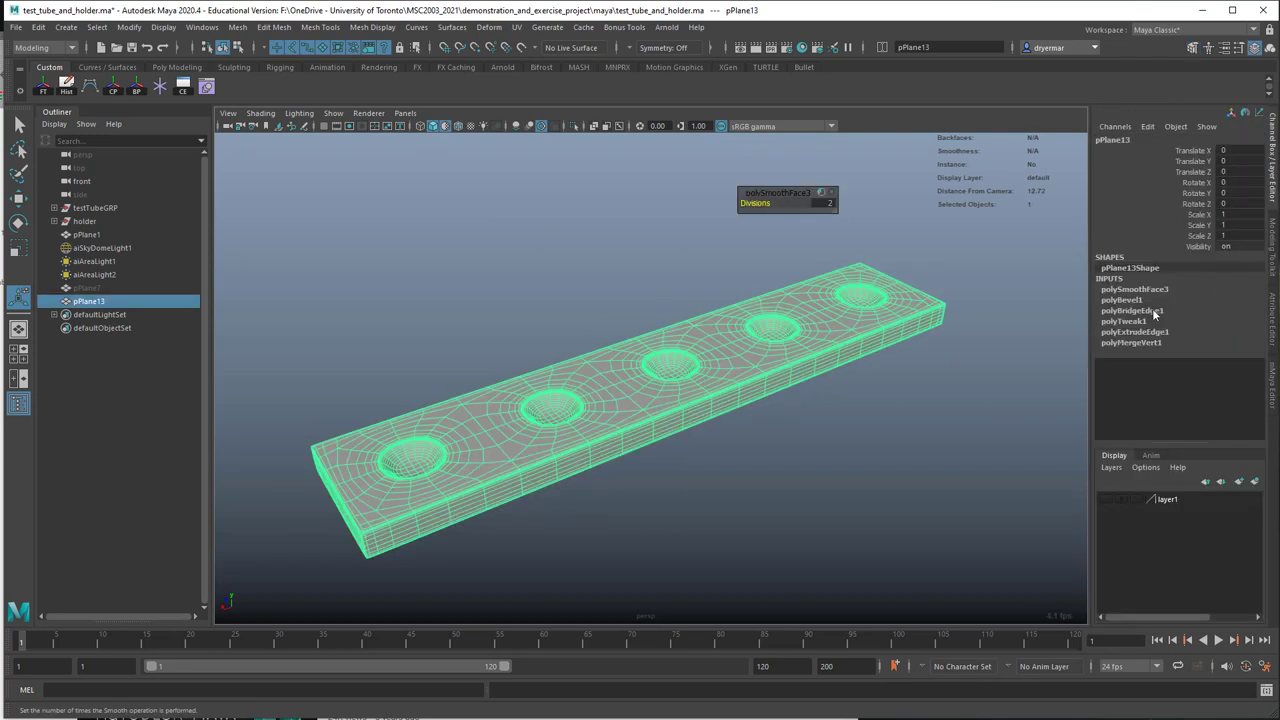
click(1135, 289)
double_click(1224, 320)
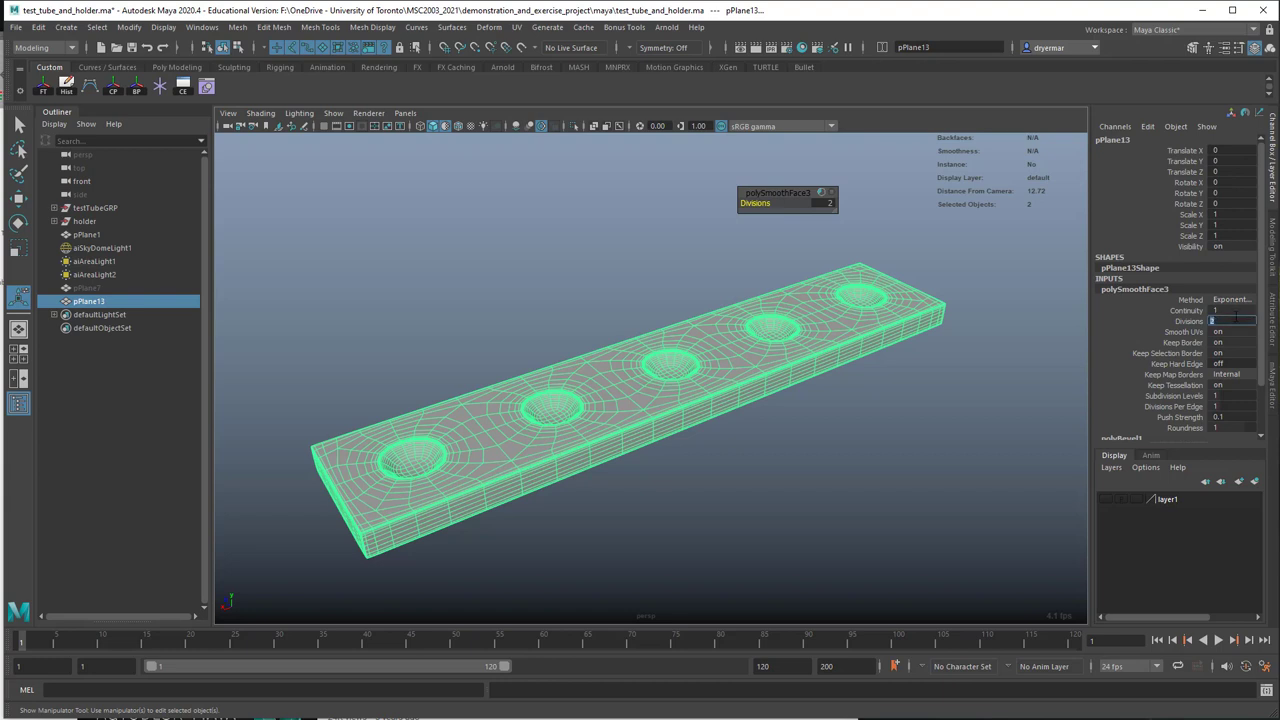
text(3)
key(Return)
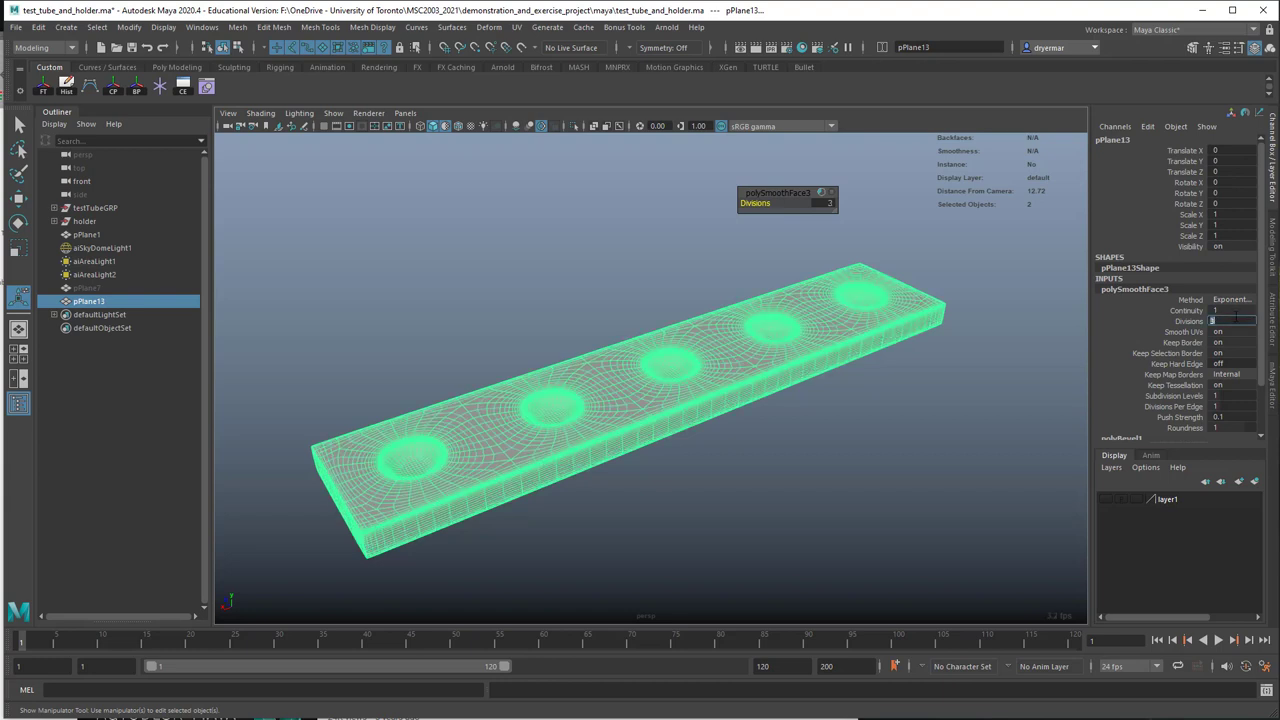
click(914, 400)
alt+drag(914, 400, 664, 377)
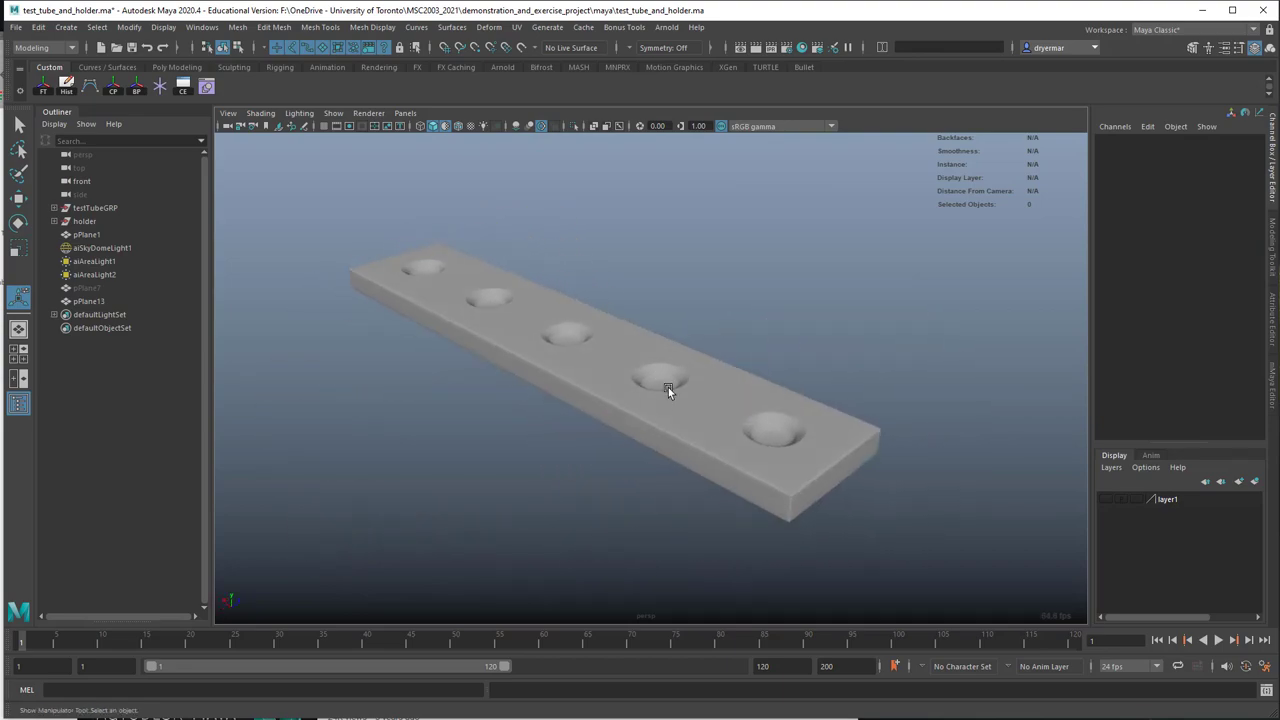
Step: Check the denser mesh around the holes and undo the last change to the smoothing divisions
click(668, 387)
alt+right_drag(690, 385, 1232, 416)
alt+right_drag(662, 398, 471, 337)
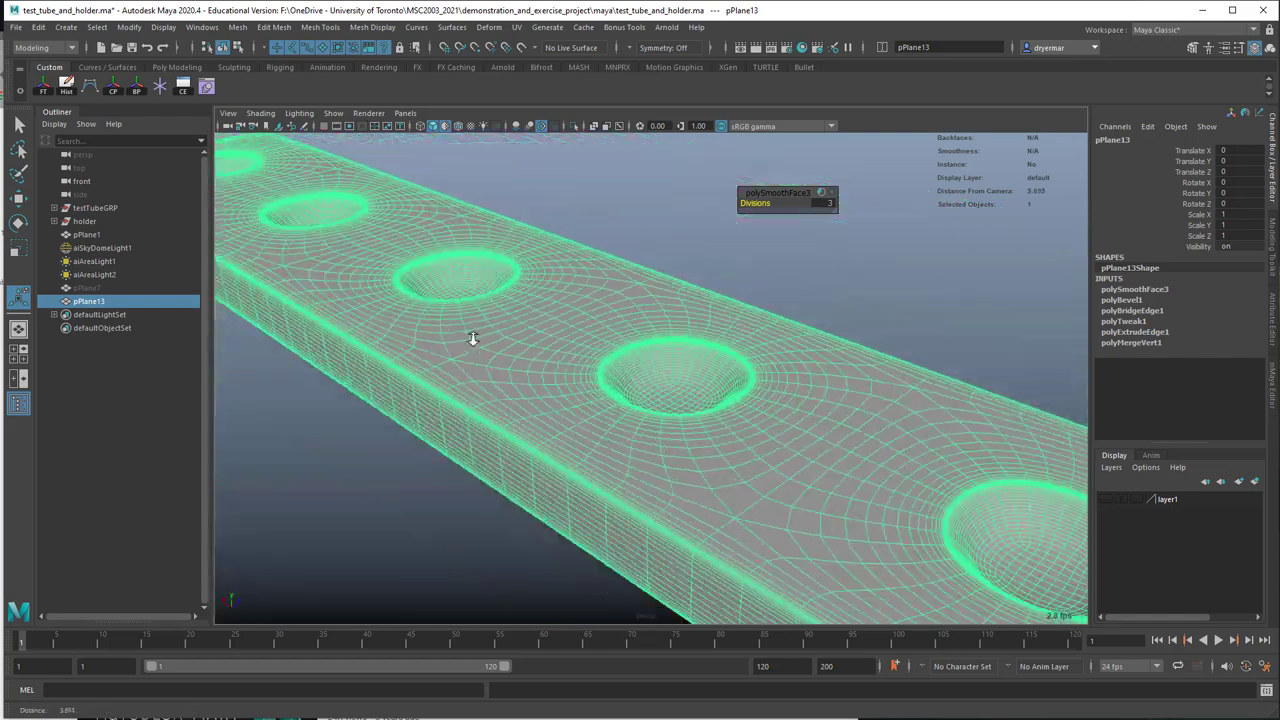
alt+drag(471, 337, 545, 318)
key(ctrl+z)
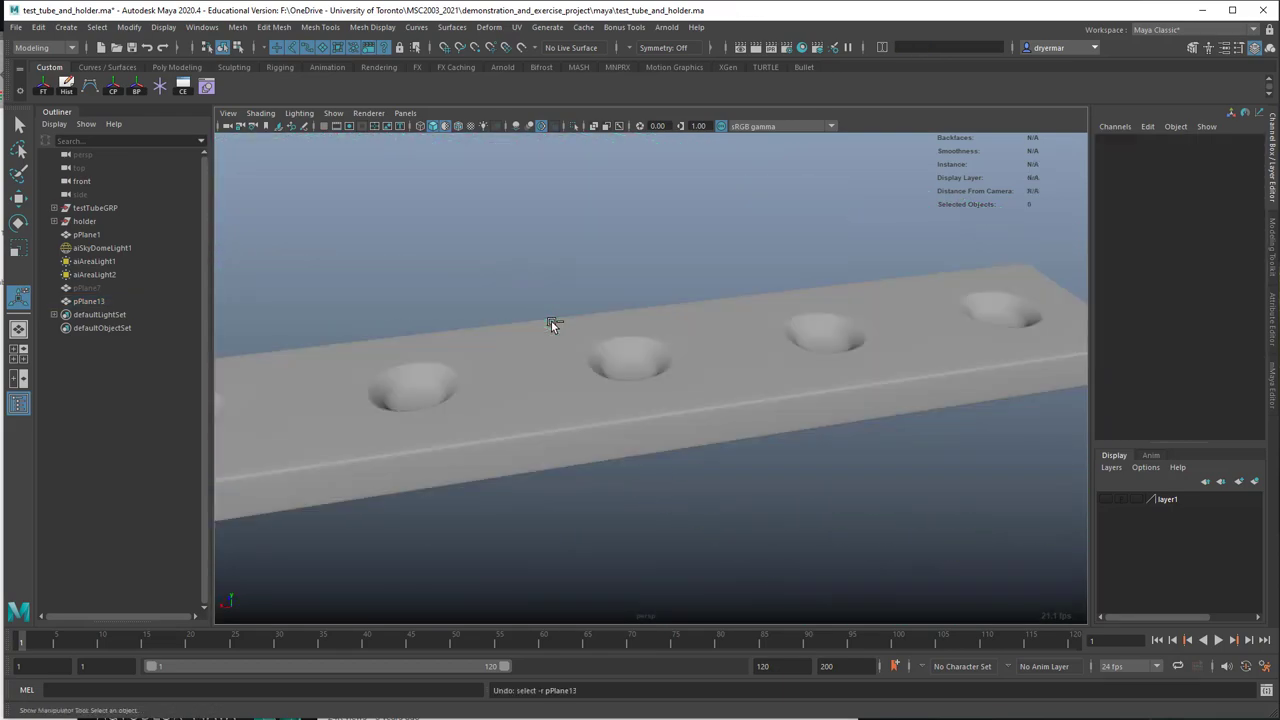
click(665, 345)
key(ctrl+z)
alt+drag(701, 348, 600, 327)
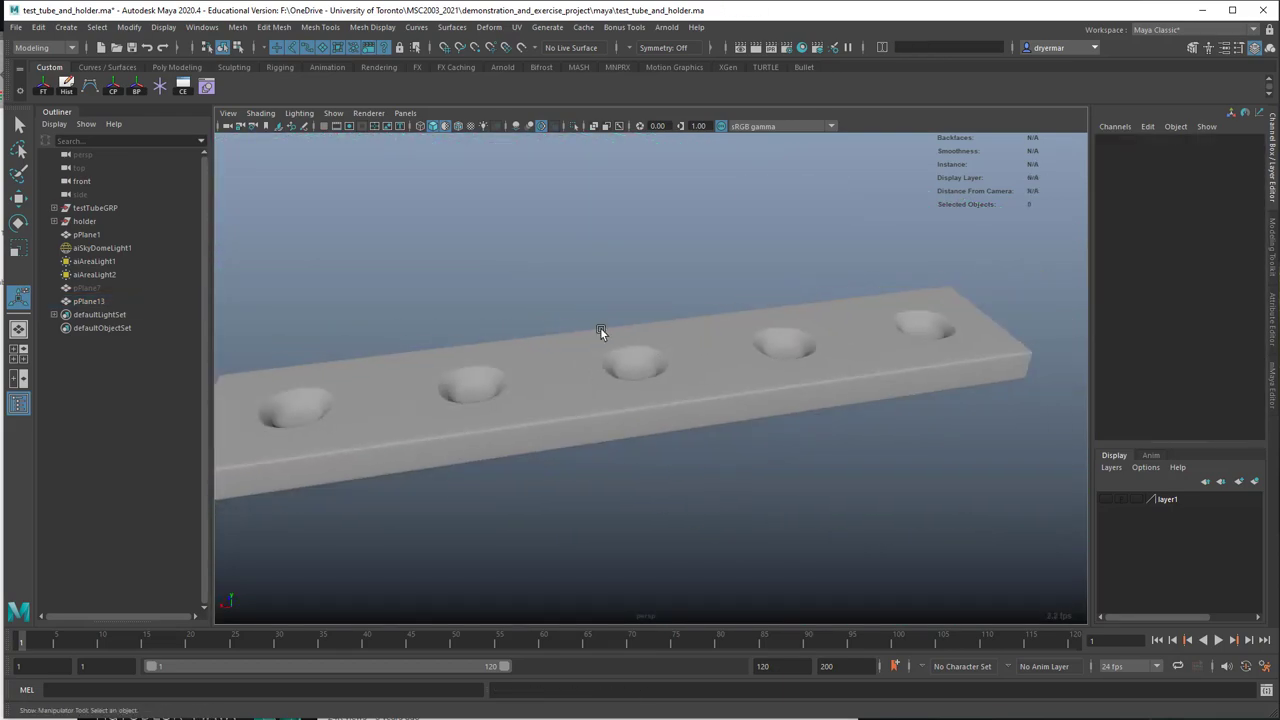
Step: Undo the Smooth operation on the strip to go back to the bevelled low-polygon mesh
click(760, 347)
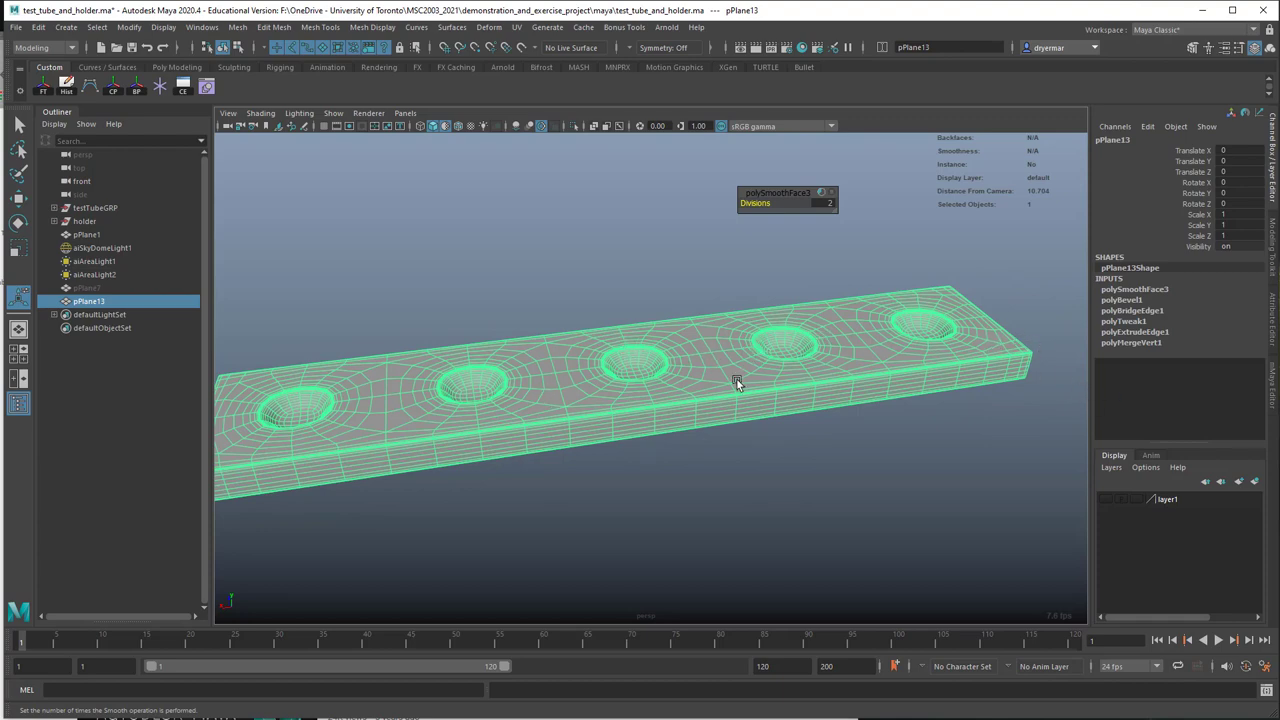
alt+drag(661, 337, 761, 356)
key(ctrl+z)
key(ctrl+z)
key(ctrl+z)
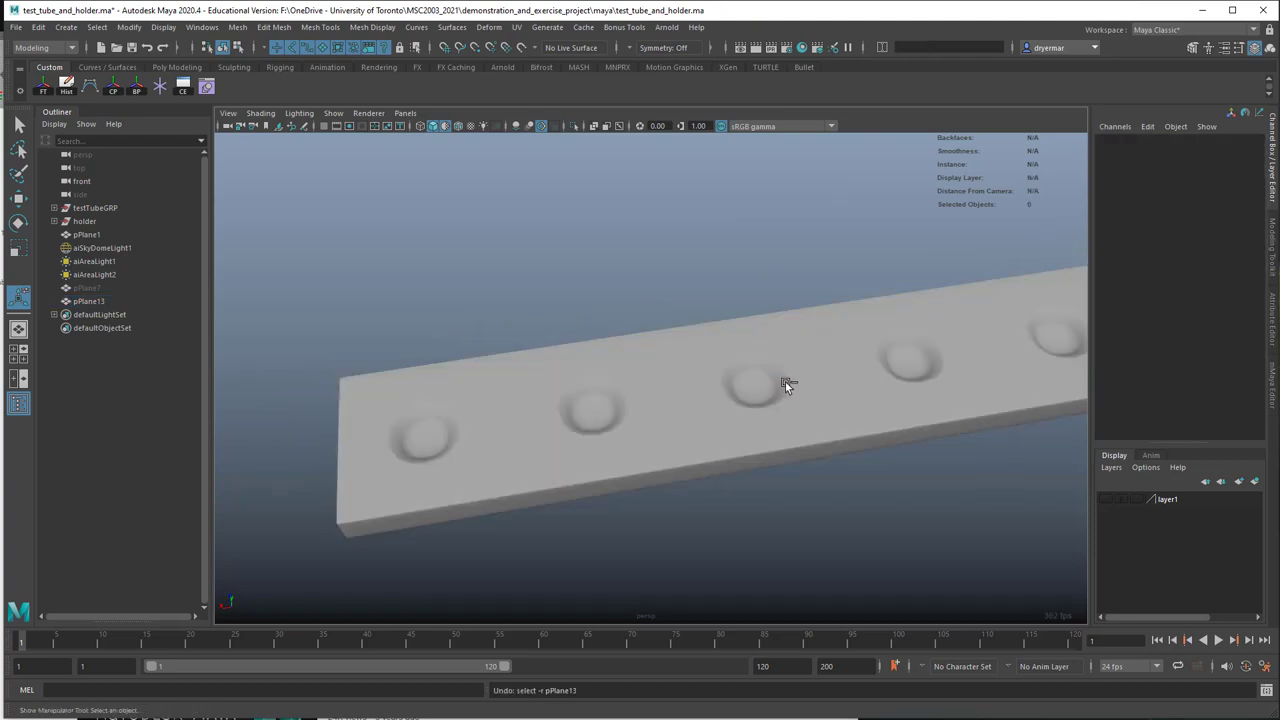
alt+right_drag(869, 388, 664, 349)
alt+middle_drag(708, 340, 624, 349)
alt+drag(537, 310, 556, 268)
alt+right_drag(476, 320, 666, 328)
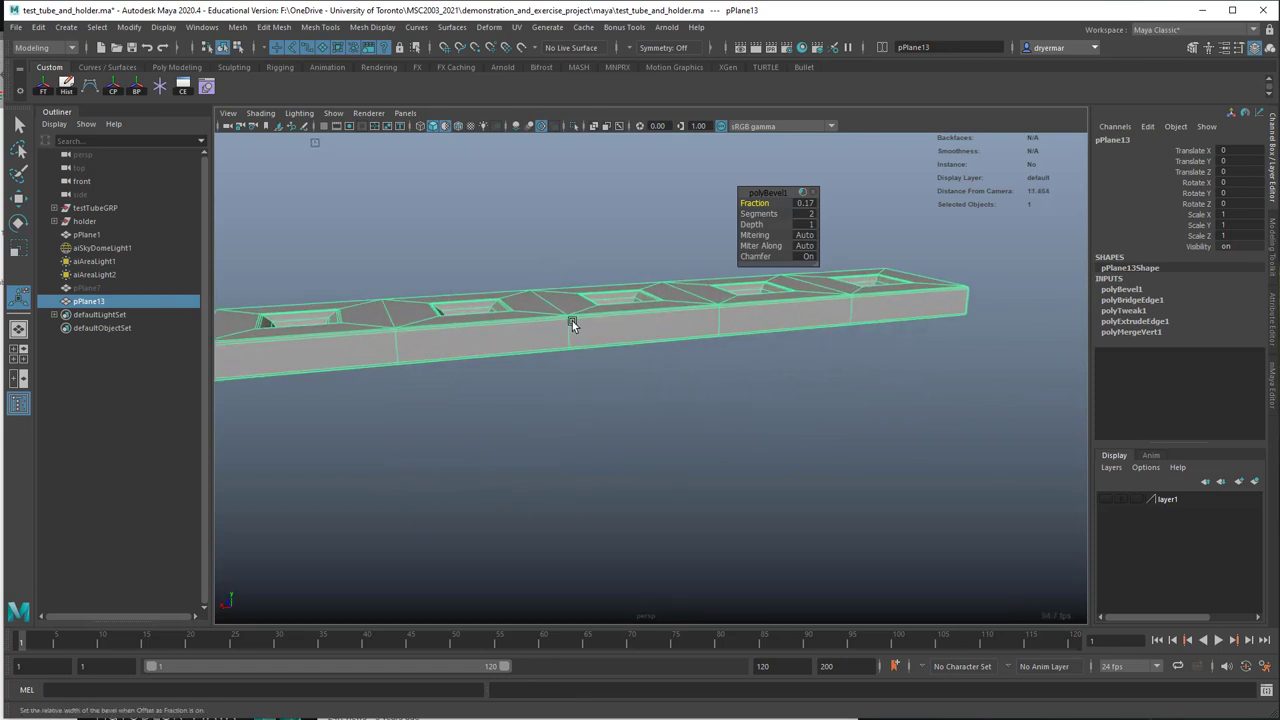
Step: Switch the strip to vertex selection and select all the vertices at one of its short ends
click(507, 207)
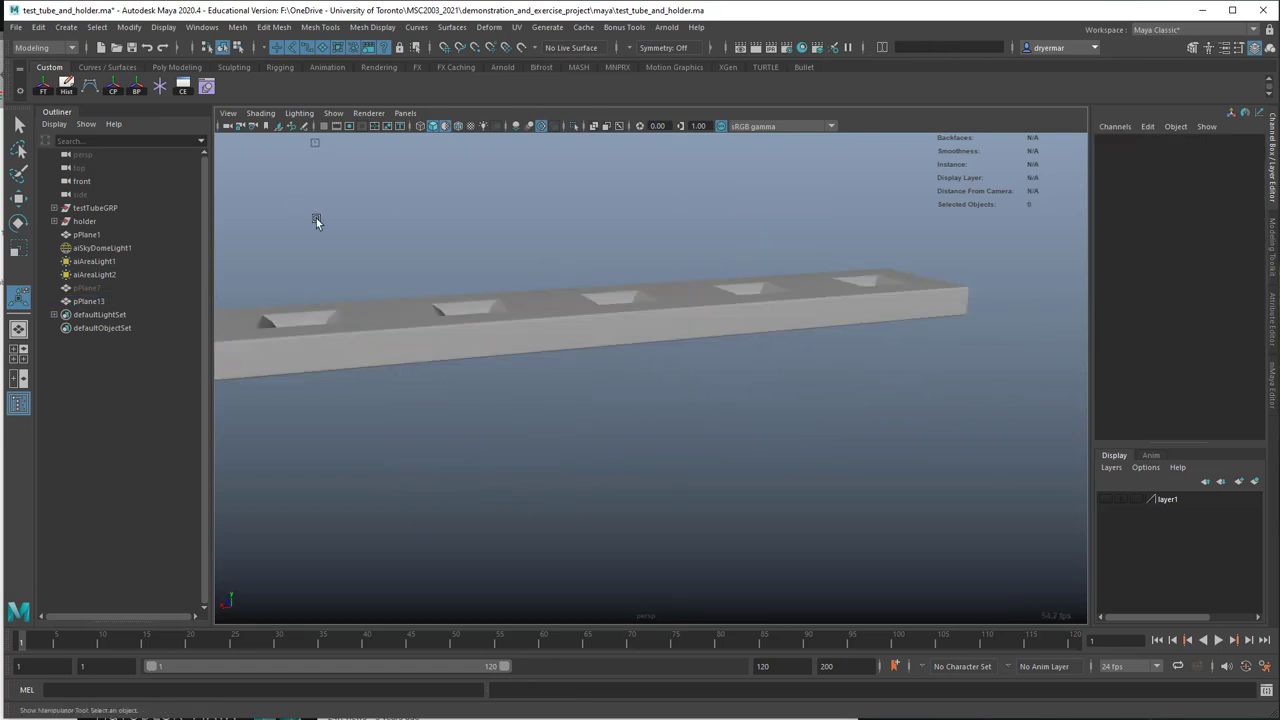
click(18, 124)
alt+drag(540, 305, 455, 368)
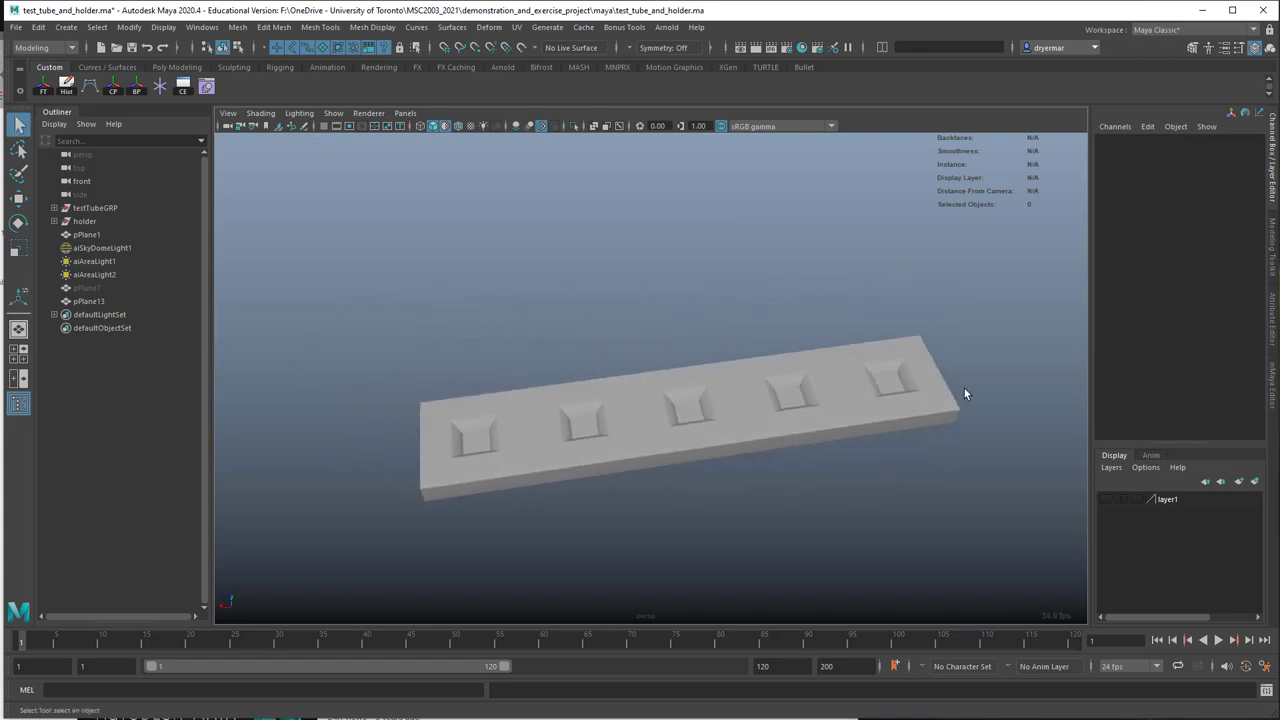
alt+drag(785, 425, 612, 311)
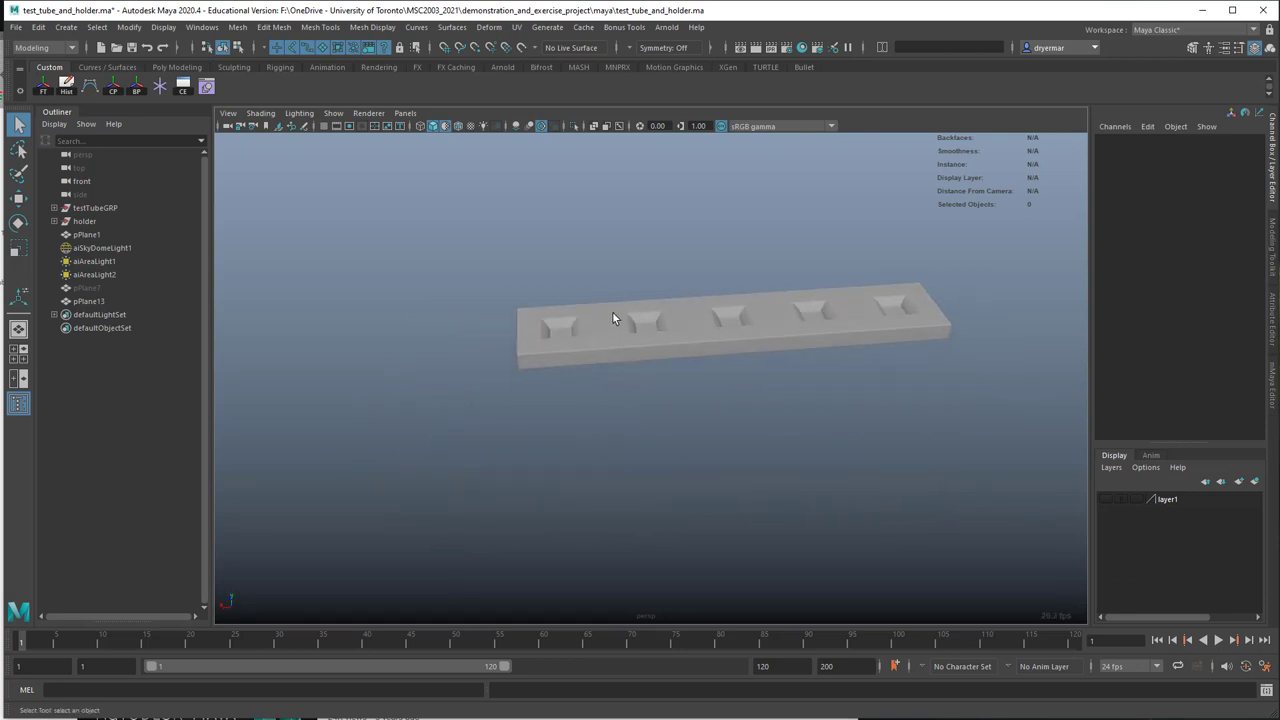
click(530, 362)
key(F9)
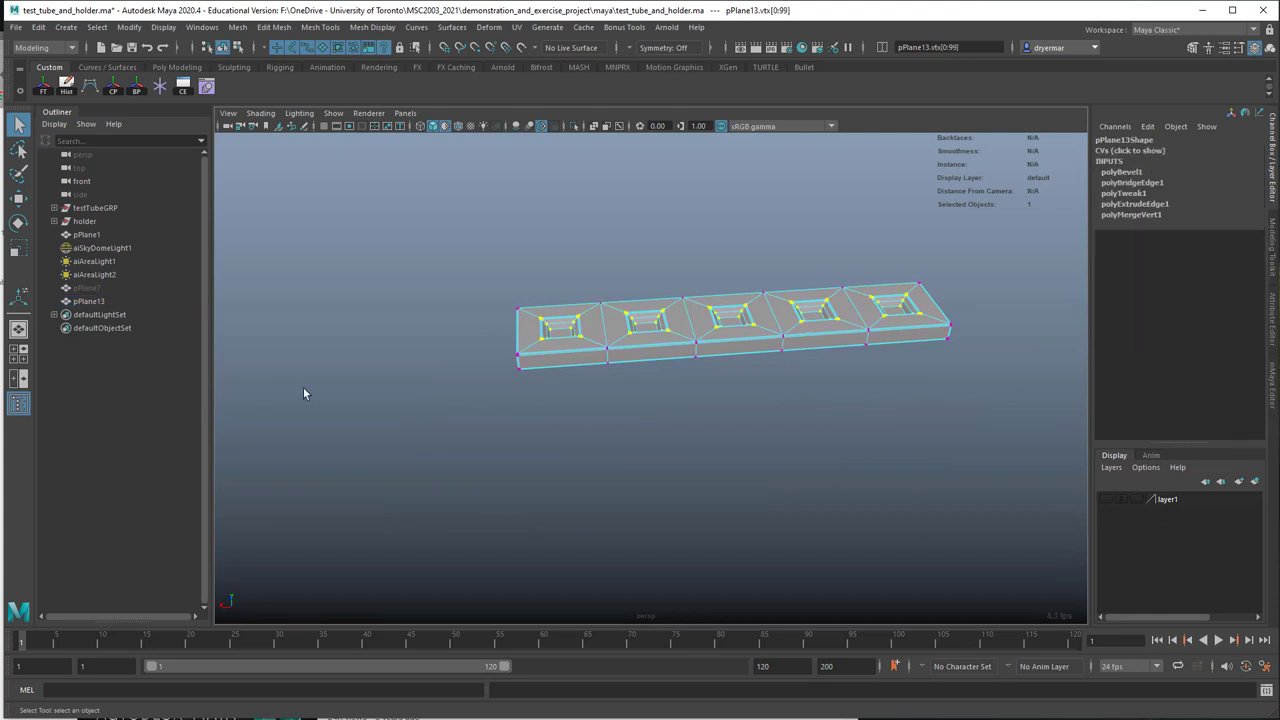
drag(405, 270, 455, 495)
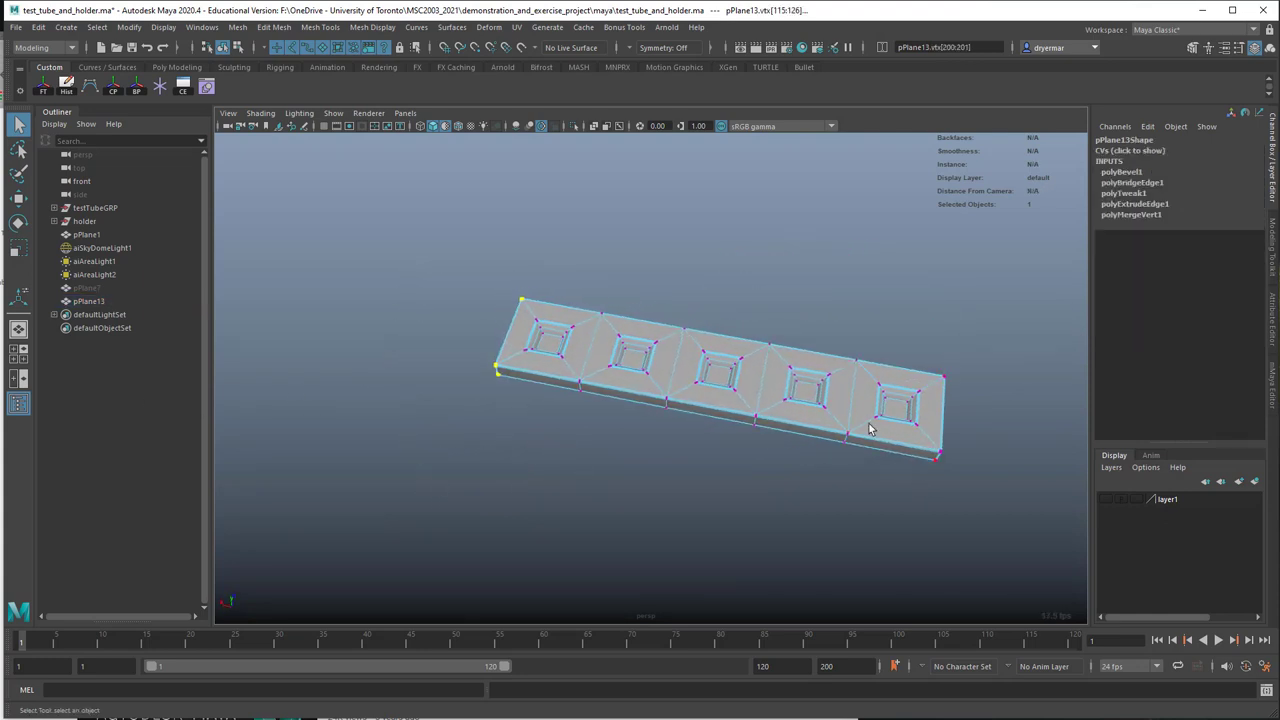
Step: Turn on Object X symmetry and move the end vertices outward along X to lengthen both ends of the strip equally
click(631, 50)
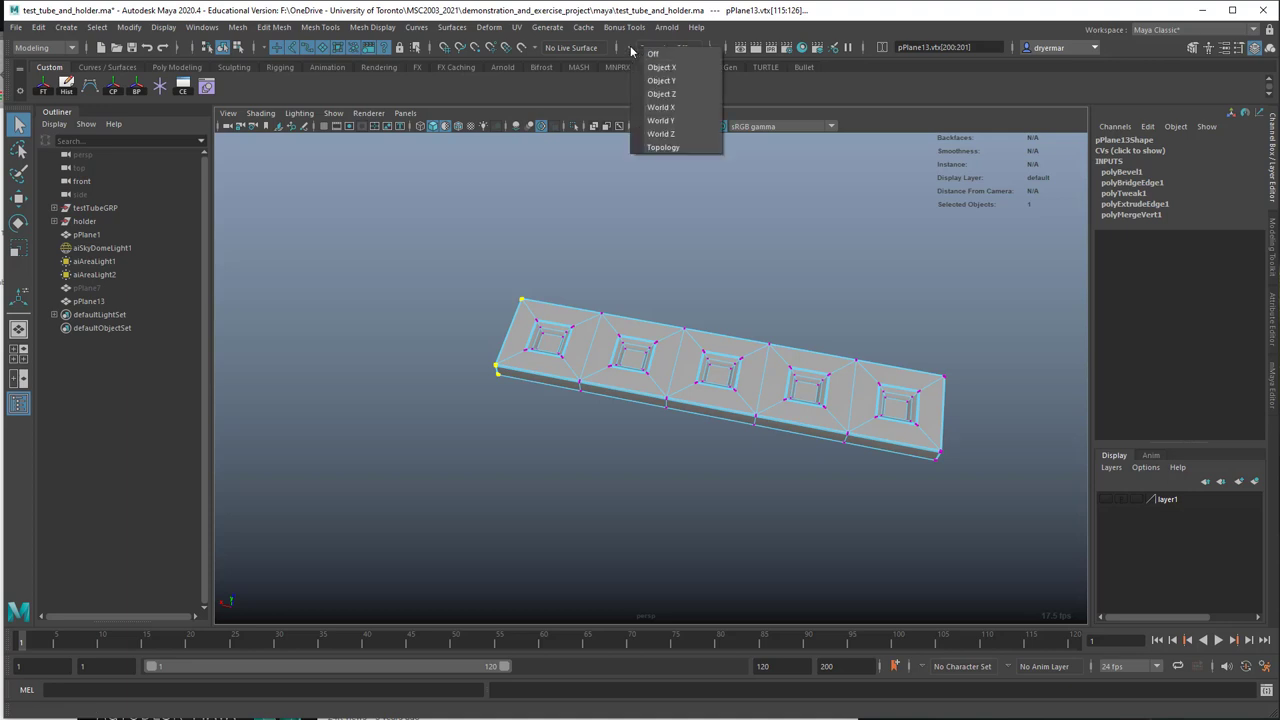
click(652, 65)
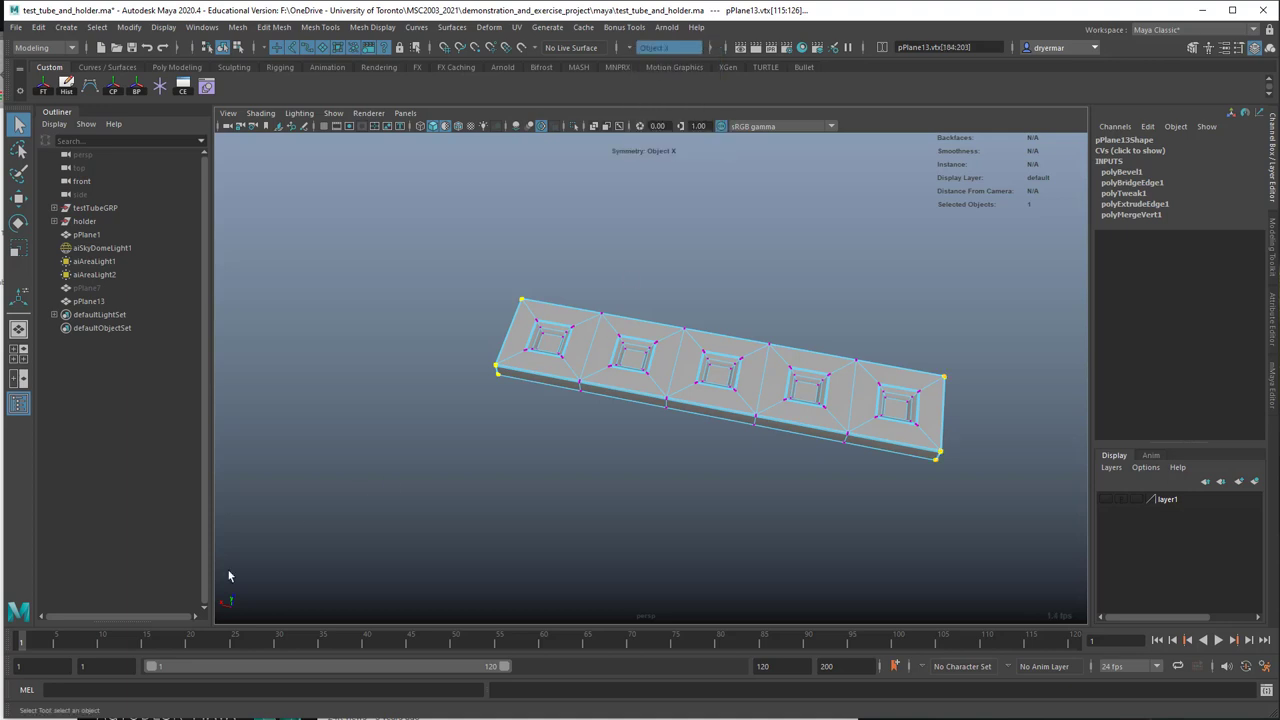
alt+drag(287, 587, 407, 402)
key(w)
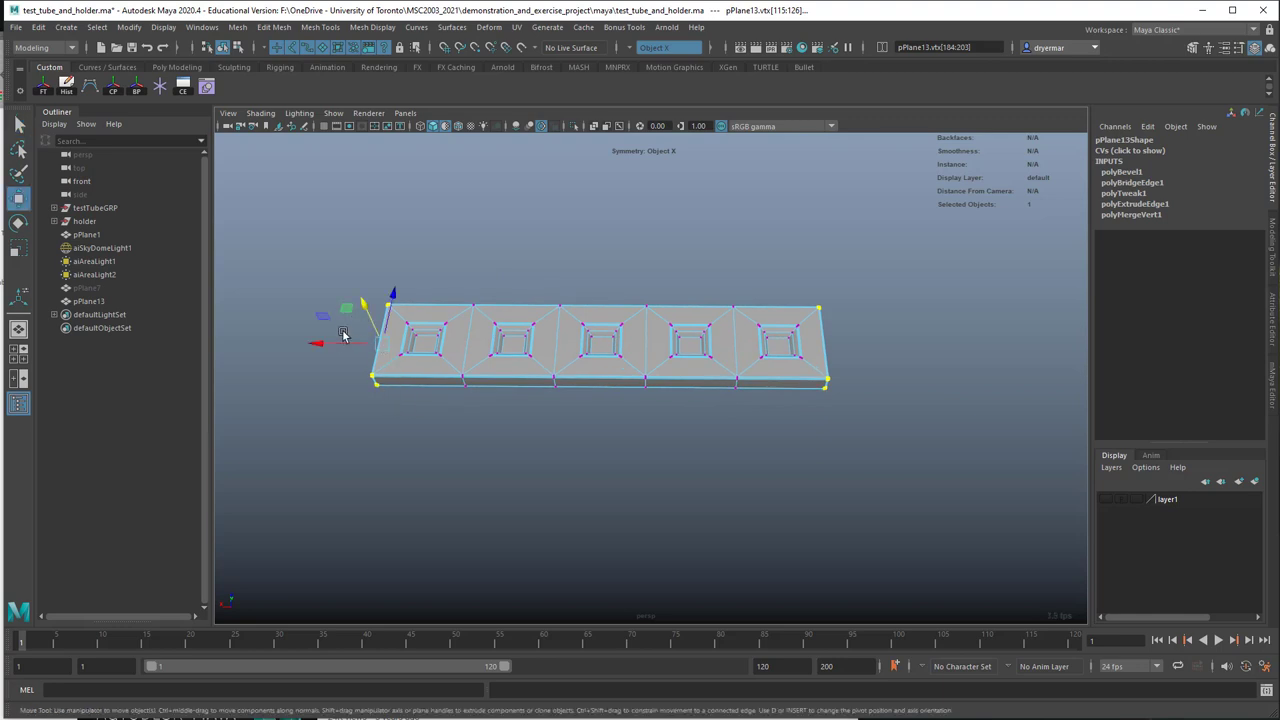
drag(343, 345, 316, 344)
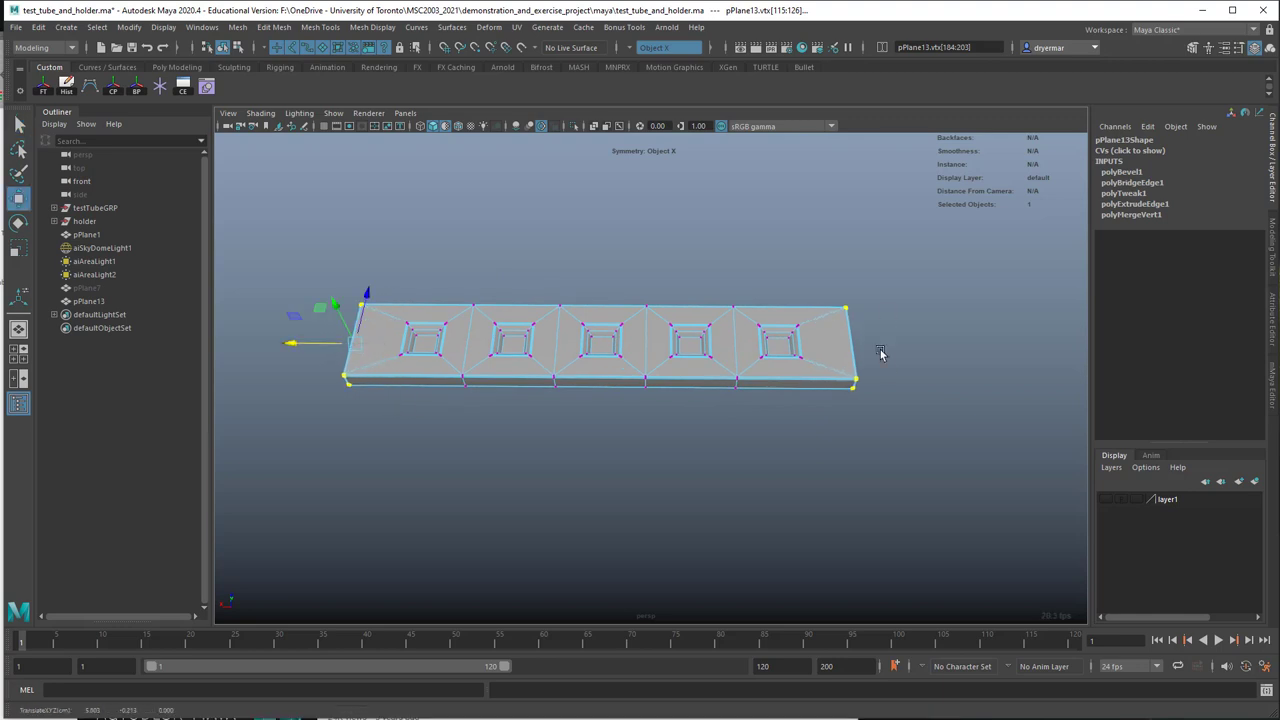
mouse_move(815, 352)
alt+mouse_down()
mouse_move(606, 323)
mouse_move(805, 362)
alt+mouse_up()
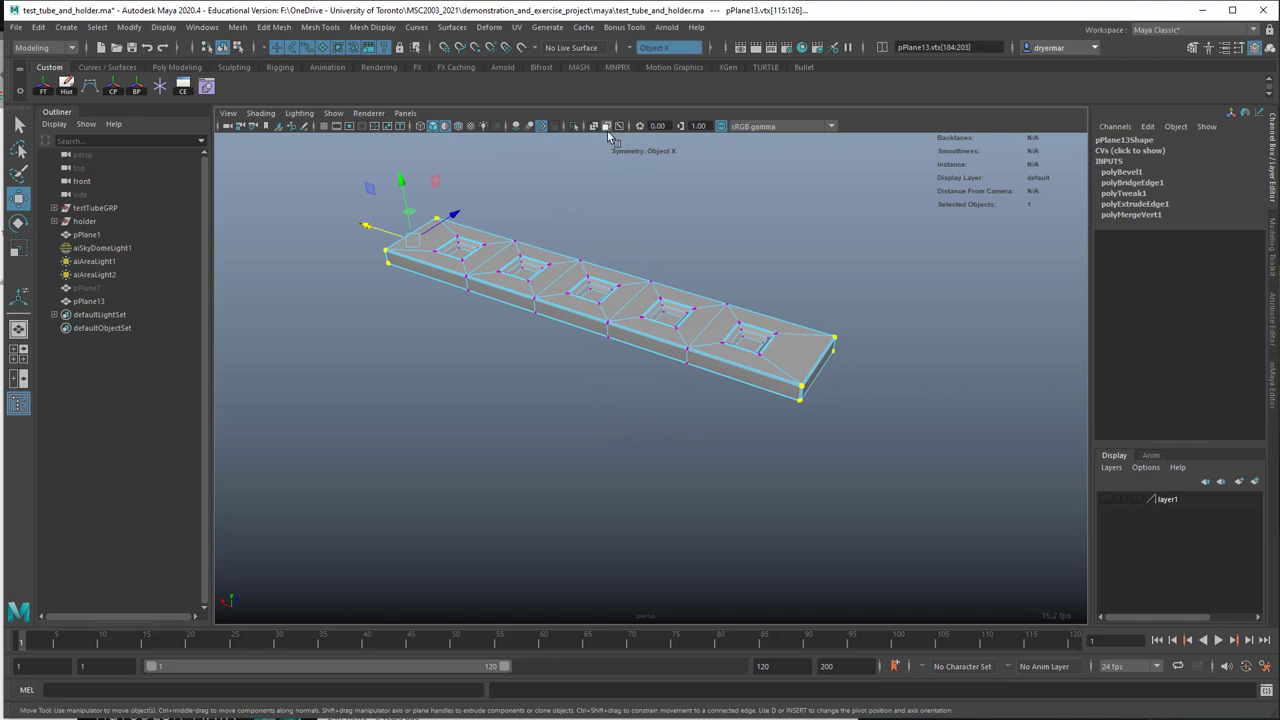
Step: Turn symmetry off and return the strip to object mode
click(655, 47)
click(650, 56)
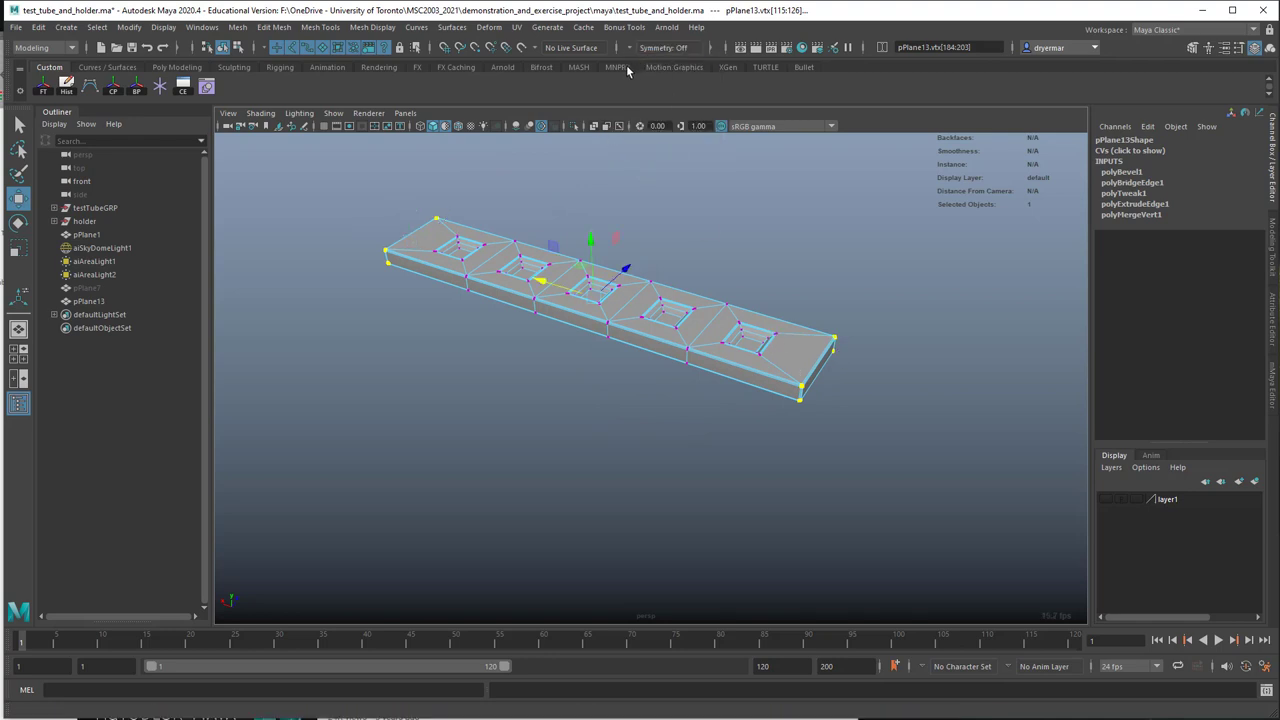
alt+drag(634, 318, 672, 283)
right_drag(672, 283, 708, 258)
alt+middle_drag(700, 220, 711, 260)
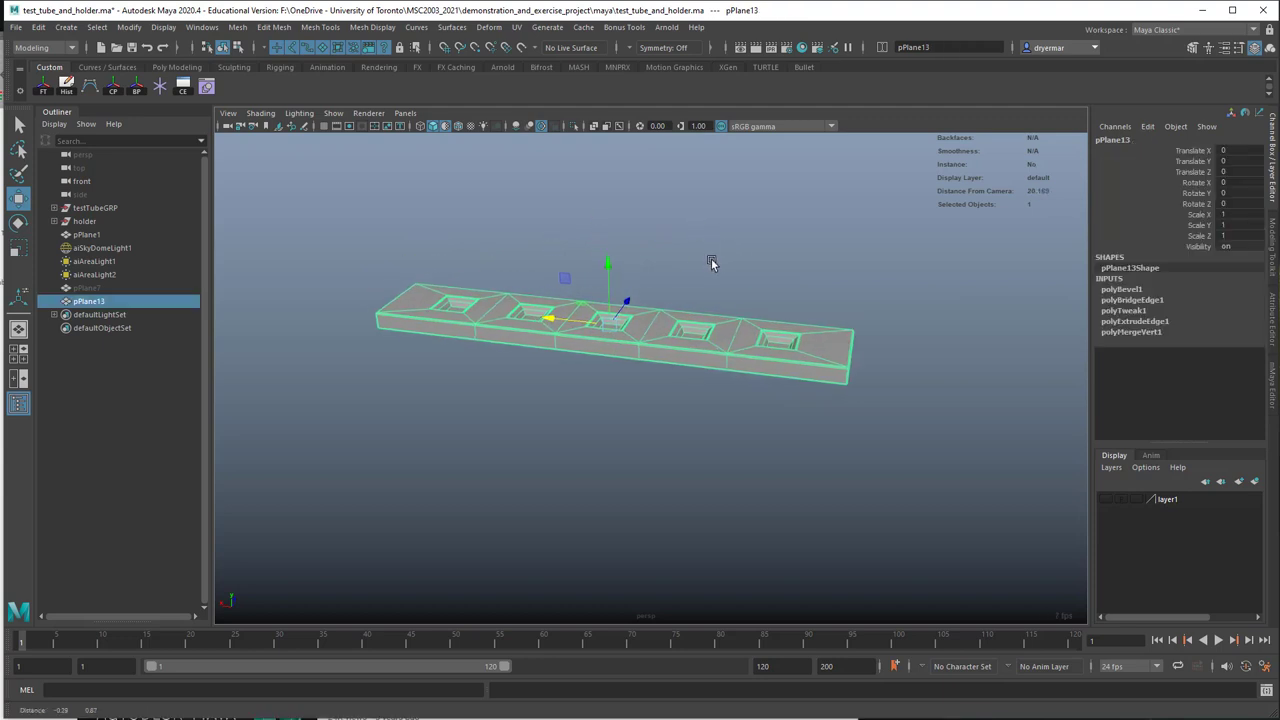
alt+drag(710, 258, 688, 250)
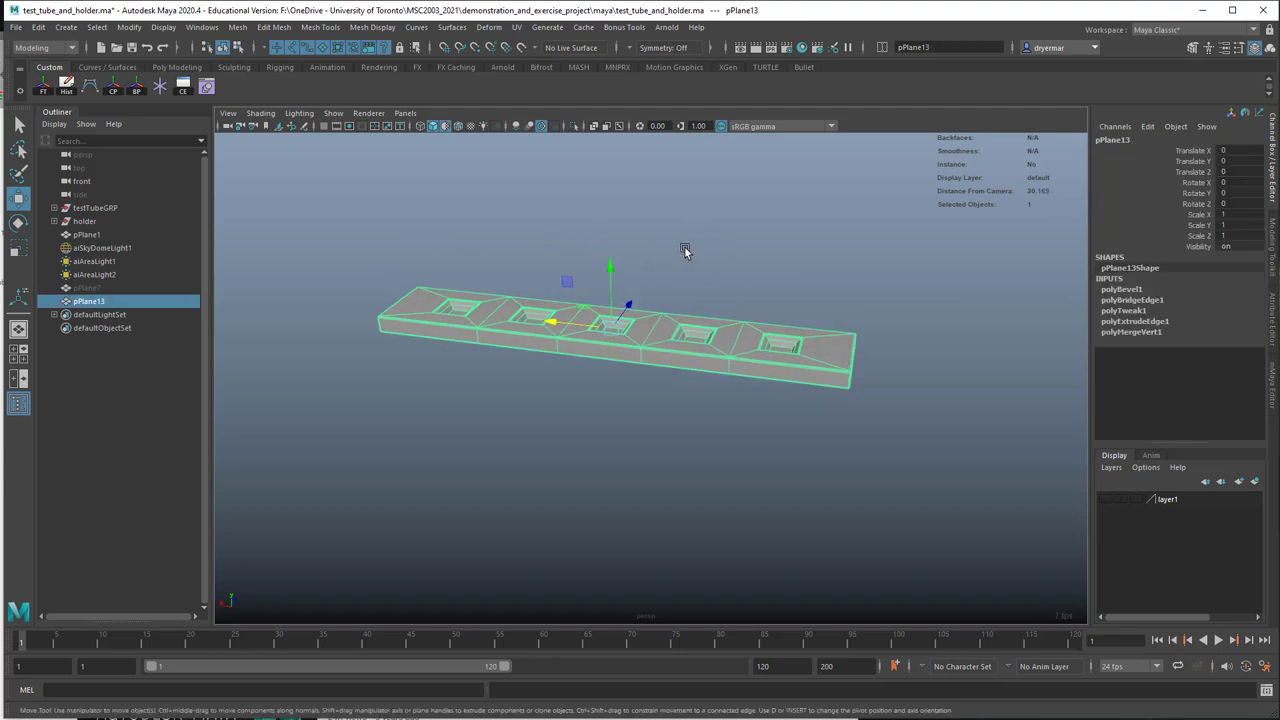
Step: Create a polygon cylinder at the middle of the strip and scale it uniformly to 0.263
alt+drag(686, 251, 668, 214)
click(651, 245)
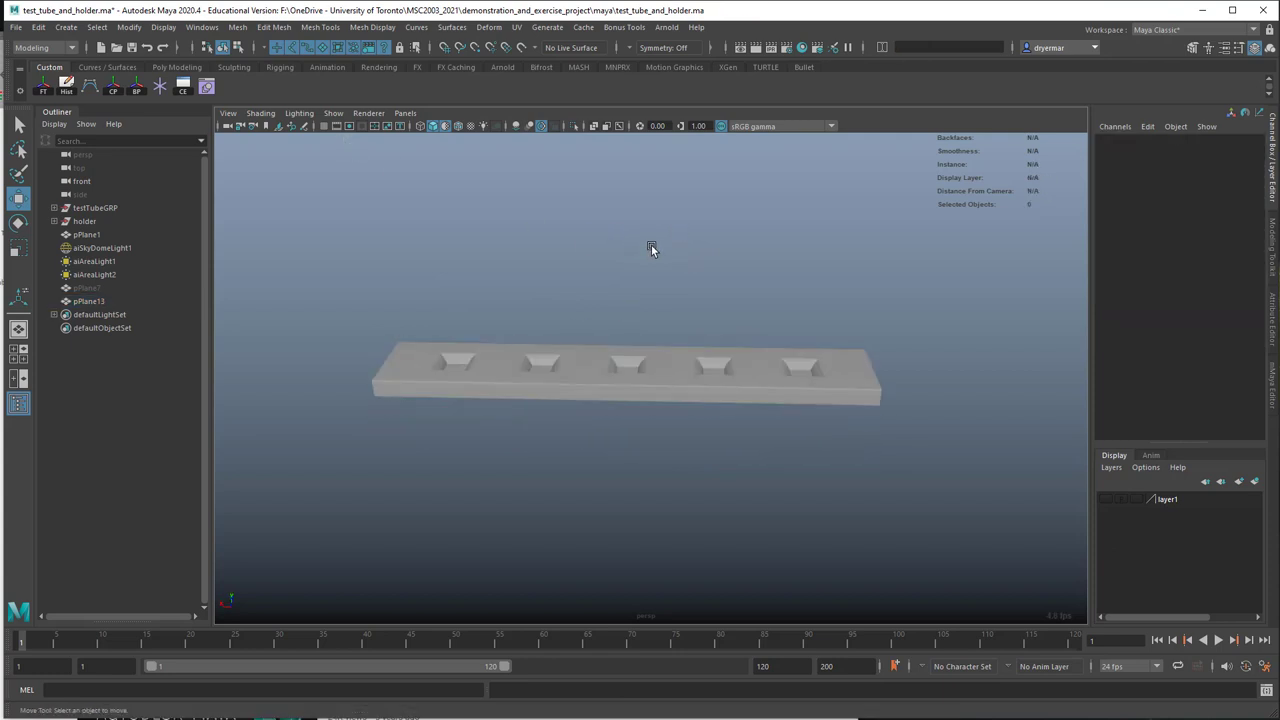
shift+right_click(654, 245)
shift+right_drag(654, 249, 584, 246)
alt+drag(668, 306, 628, 341)
key(r)
scroll(574, 354, up, 5)
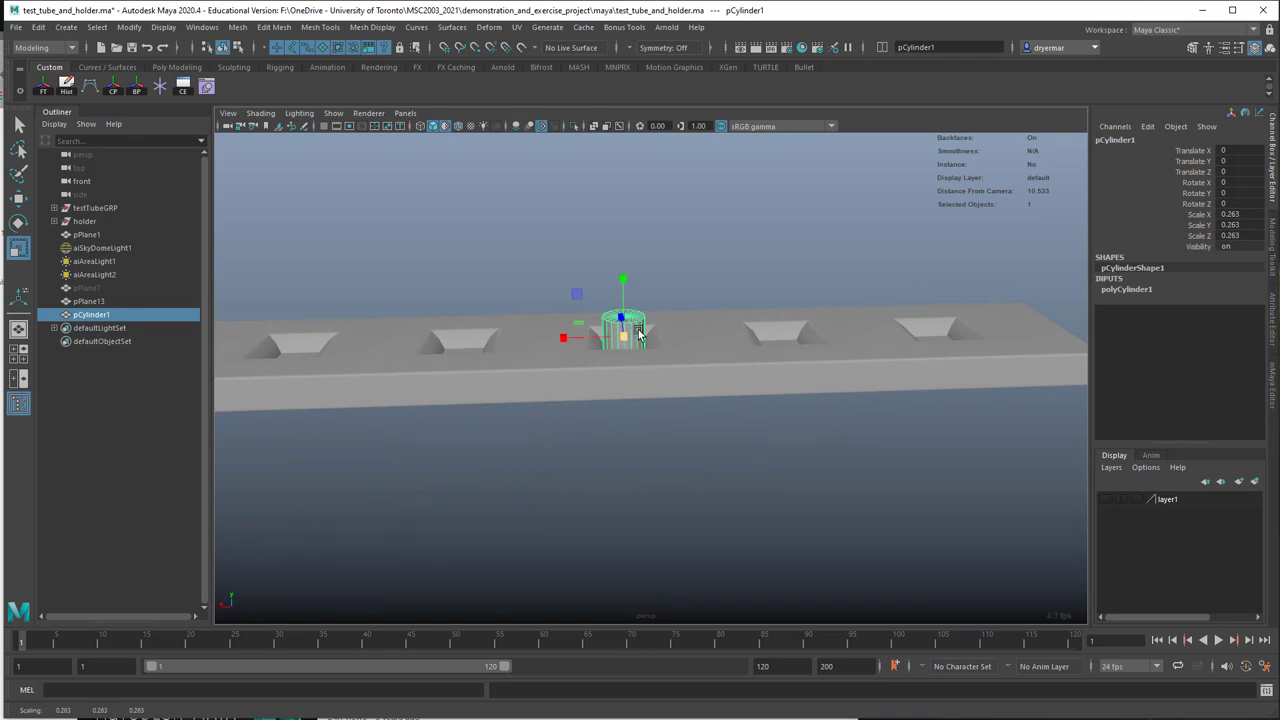
Step: Isolate the small cylinder in the viewport and frame it for editing
key(ctrl+1)
scroll(621, 317, up, 5)
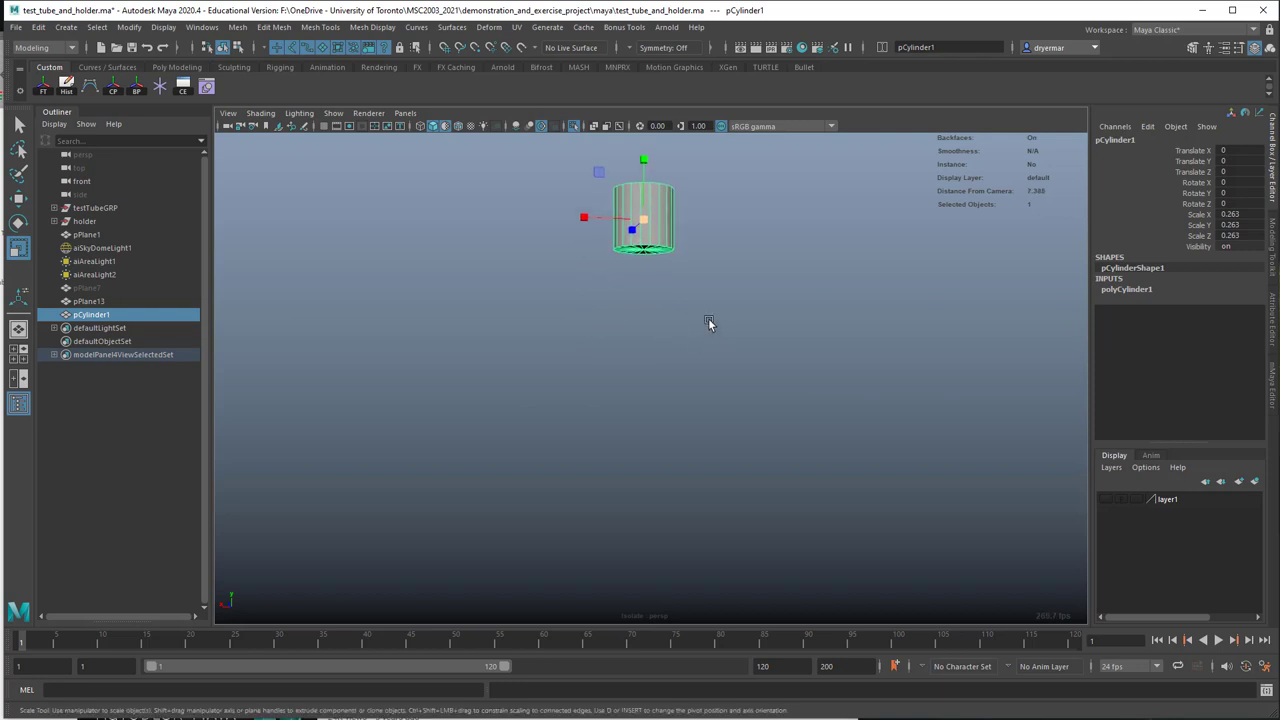
alt+middle_drag(555, 236, 566, 323)
alt+right_drag(566, 323, 703, 306)
alt+drag(655, 306, 685, 378)
Step: Select the cylinder's top vertices and scale them inward so its sides taper toward the top
right_drag(708, 388, 500, 380)
alt+drag(589, 375, 579, 364)
drag(491, 249, 737, 320)
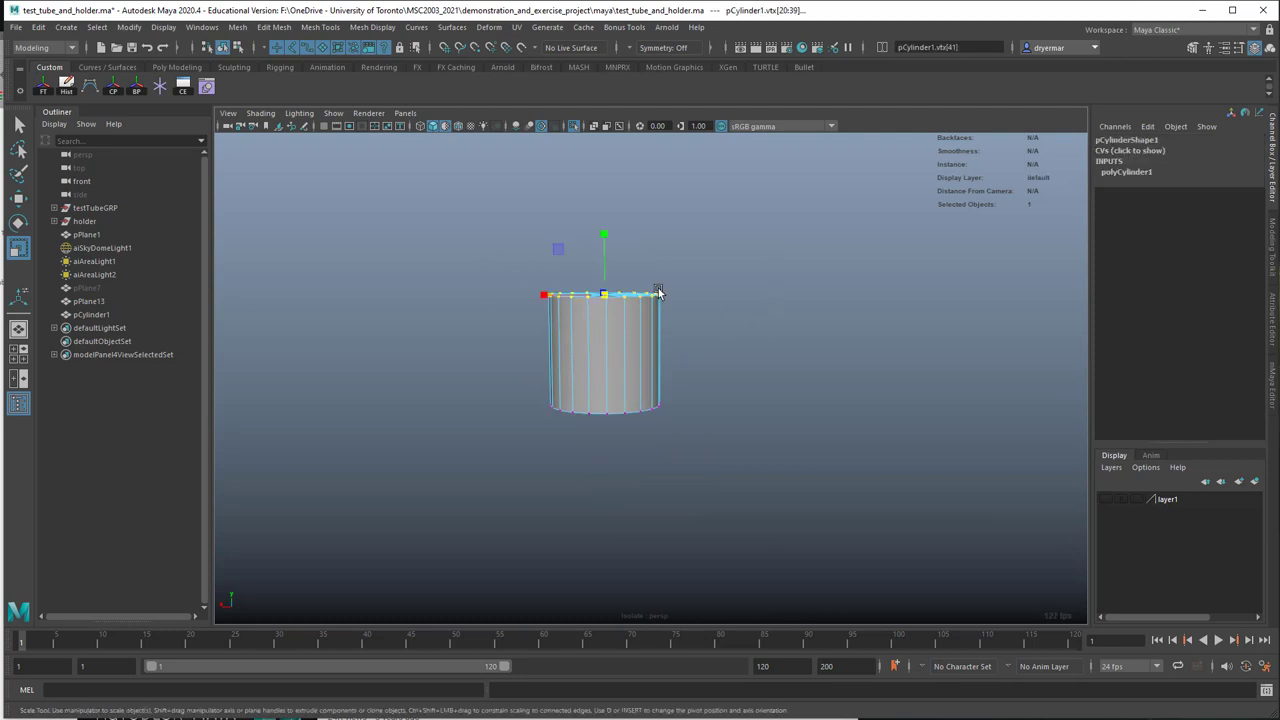
alt+drag(630, 330, 610, 366)
alt+right_drag(610, 366, 675, 342)
alt+middle_drag(675, 342, 681, 321)
alt+drag(655, 300, 653, 338)
alt+middle_drag(653, 338, 634, 295)
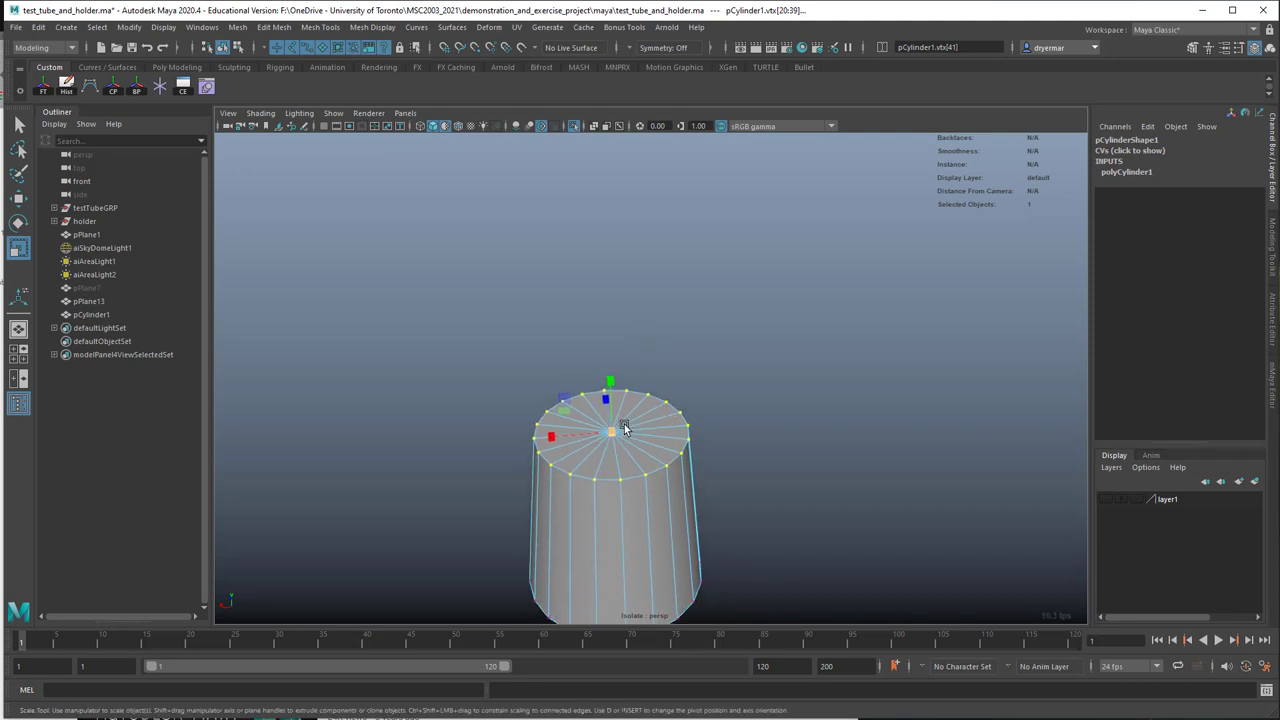
Step: Select the faces of the tapered cylinder's top cap and delete them to open the top
alt+drag(659, 444, 790, 421)
right_drag(698, 416, 699, 424)
drag(452, 284, 752, 423)
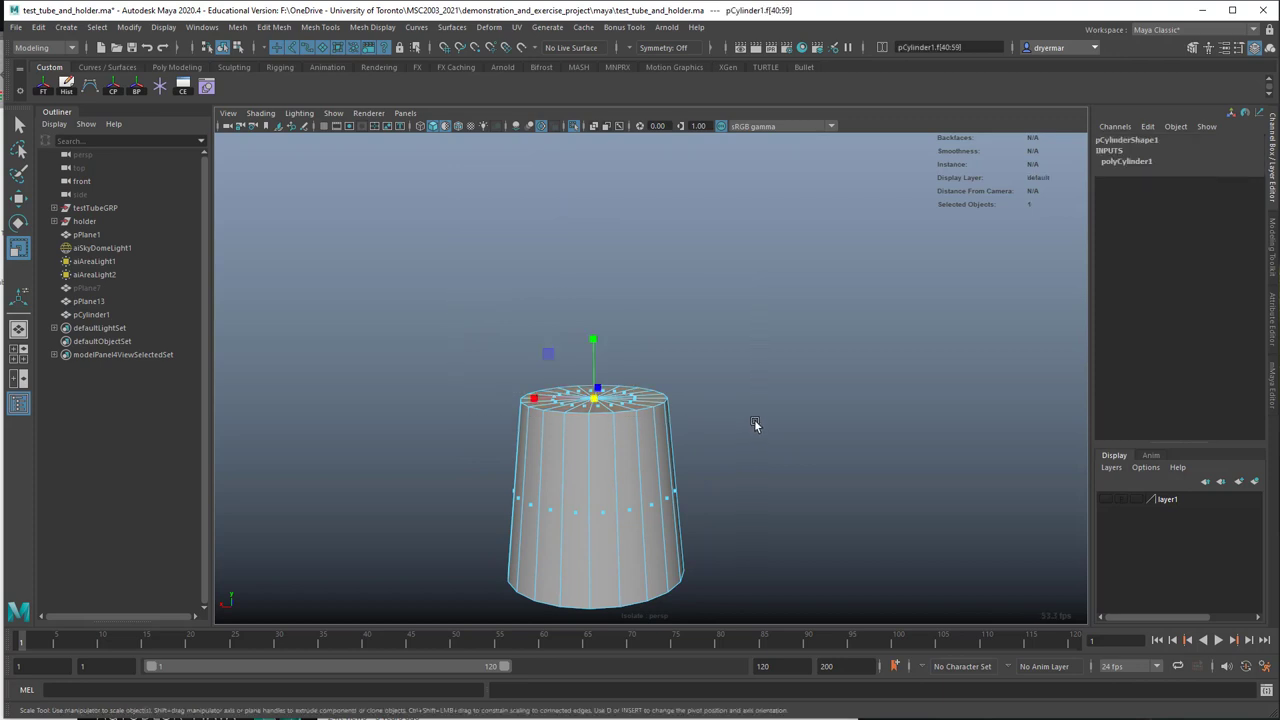
mouse_move(666, 415)
alt+mouse_down()
mouse_move(770, 398)
mouse_move(641, 418)
mouse_move(580, 380)
mouse_move(550, 290)
mouse_move(520, 403)
mouse_move(562, 326)
mouse_move(580, 251)
mouse_move(644, 412)
alt+mouse_up()
key(Delete)
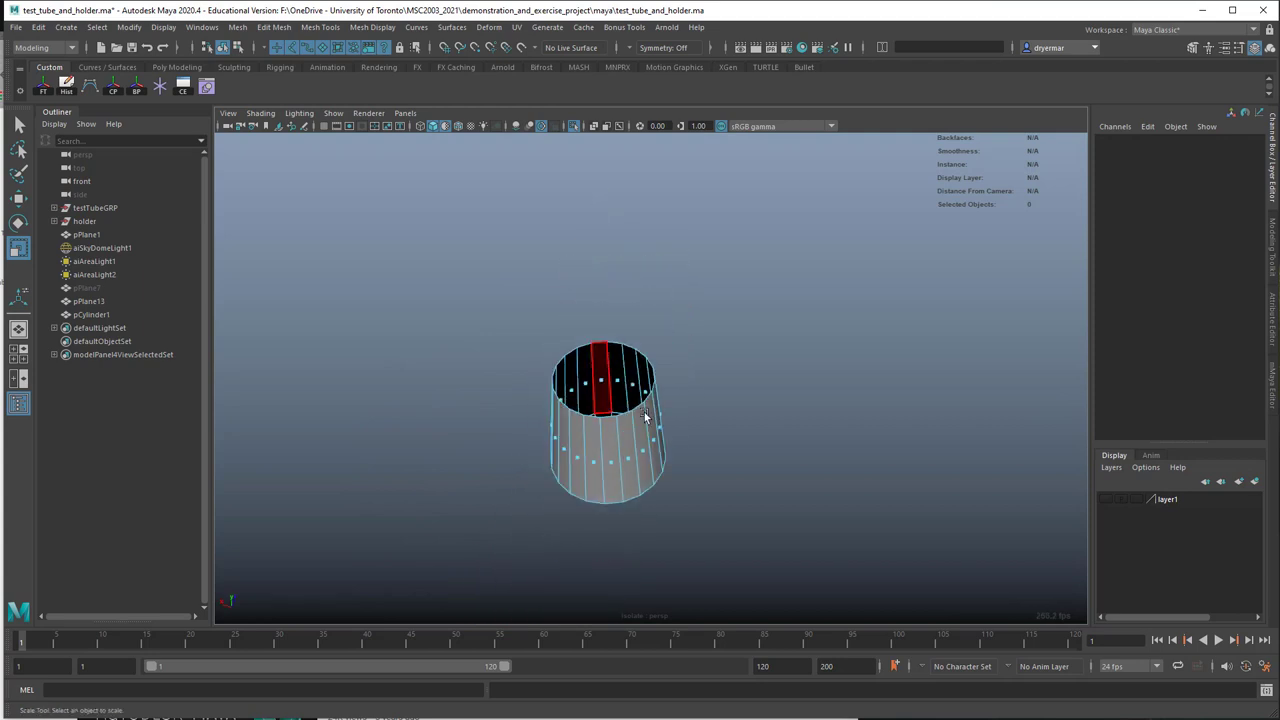
Step: Extrude the open top border edges and scale them inward to form a flat rim
double_click(628, 414)
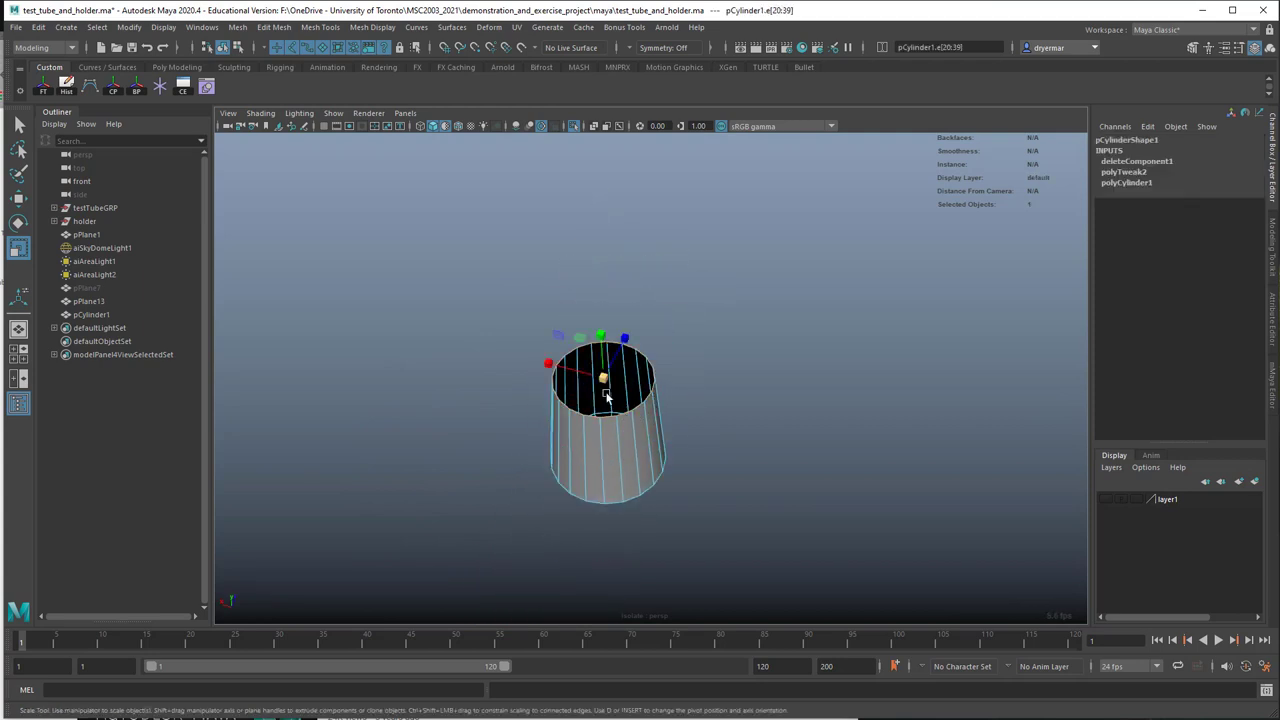
key(ctrl+e)
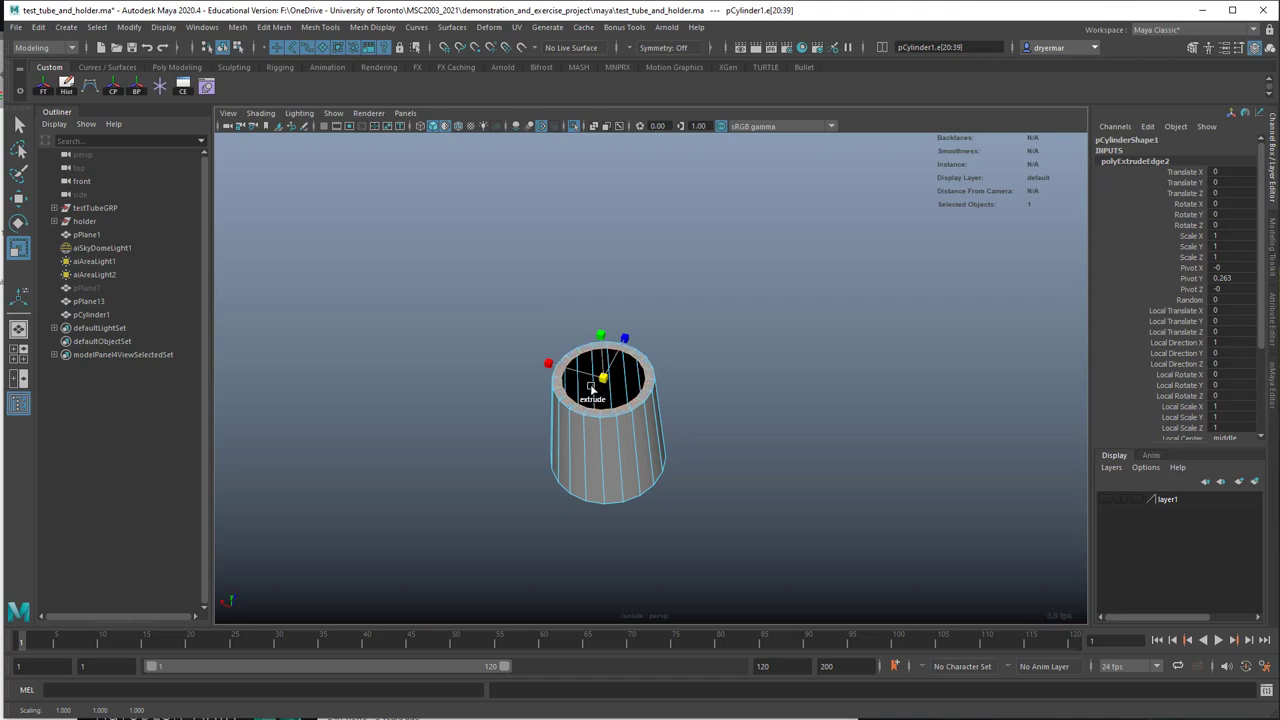
click(596, 387)
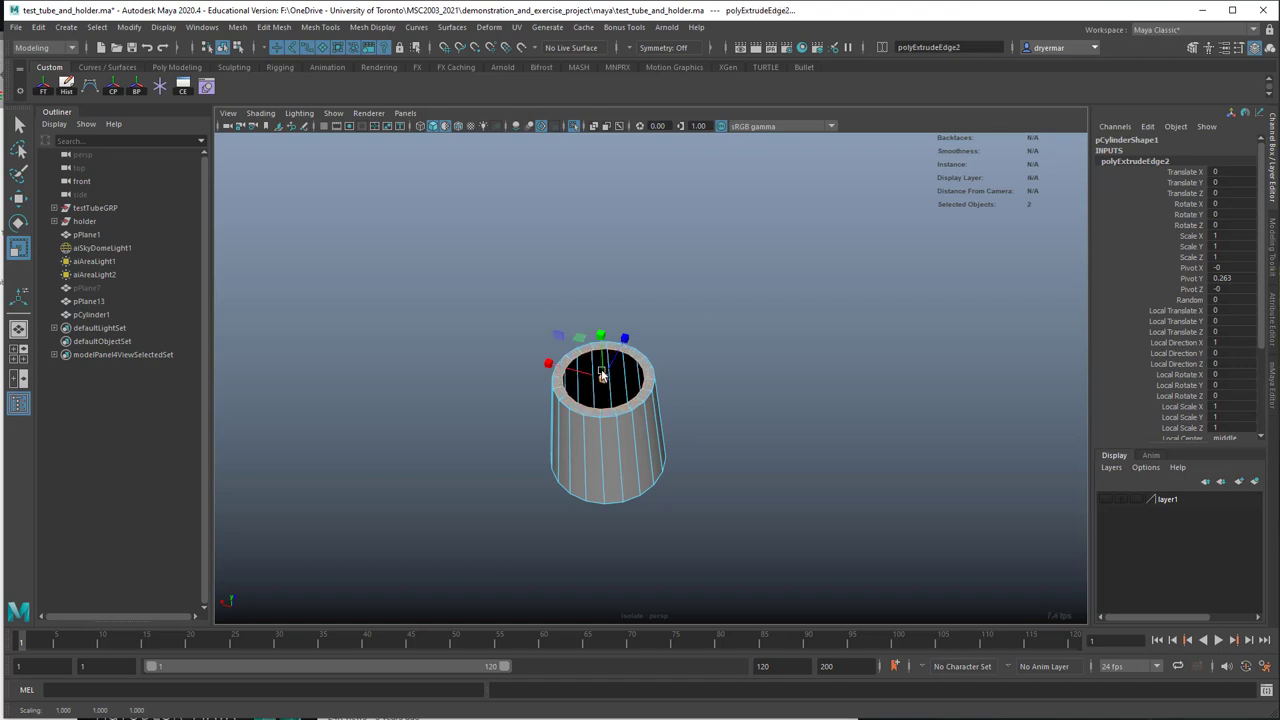
Step: Extrude the rim's inner edges down inside the cylinder, then extrude them inward to form a recessed floor
key(w)
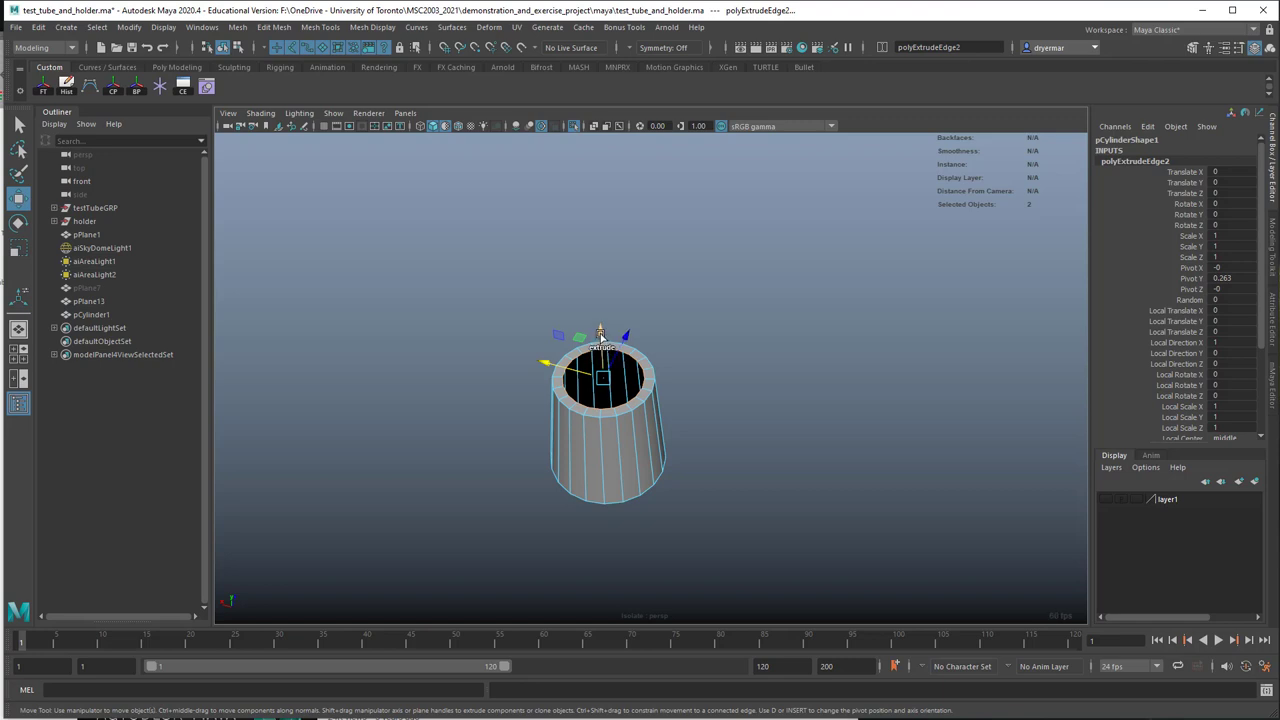
shift+drag(601, 335, 570, 418)
key(r)
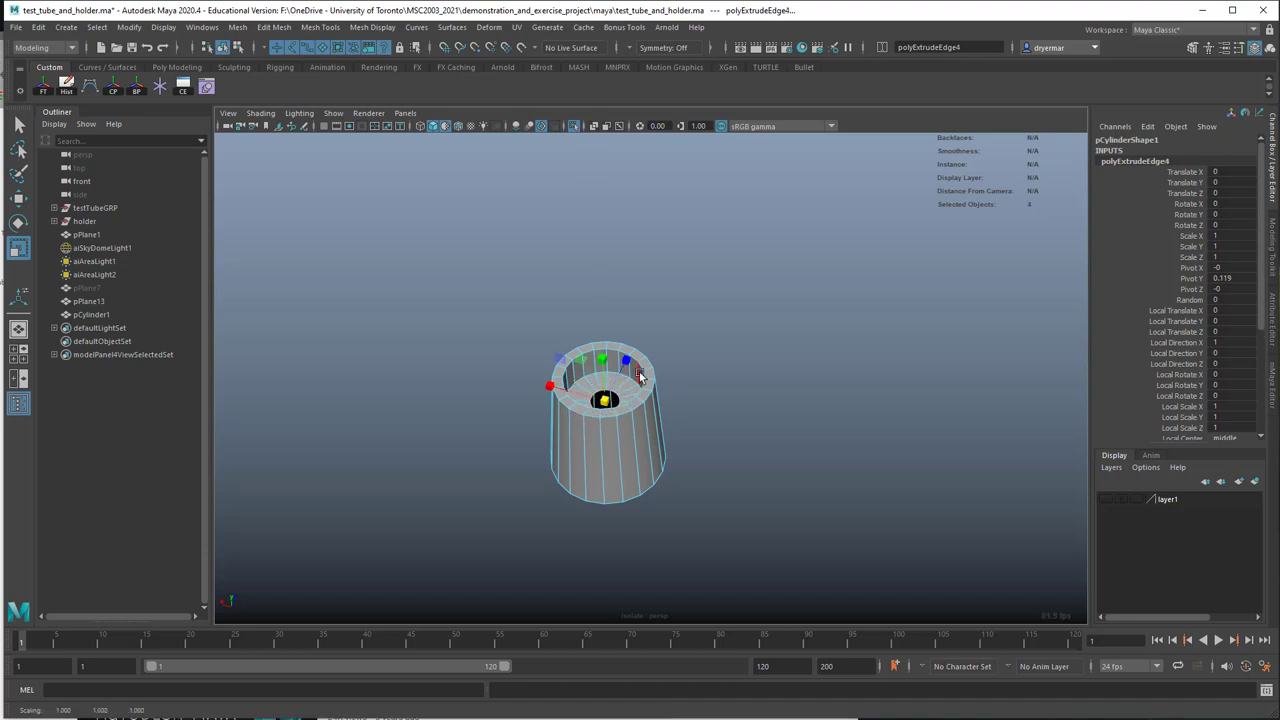
Step: Merge the vertices around the floor's central hole with a distance threshold of 0.65 and return to object mode
shift+right_drag(723, 289, 693, 240)
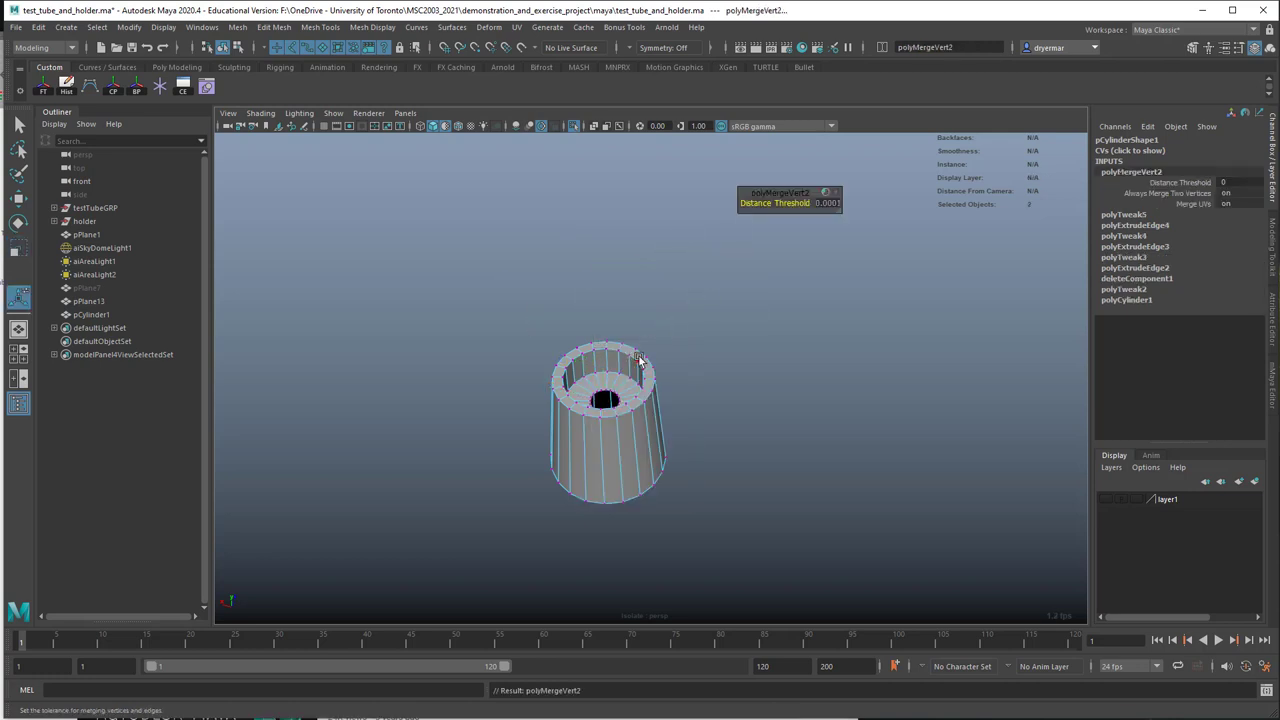
drag(766, 204, 809, 206)
alt+drag(690, 360, 520, 348)
key(F8)
Step: Bevel the cup's inner rim, outer rim and bottom edge loops with a fraction of 0.5 and 2 segments
right_click(564, 387)
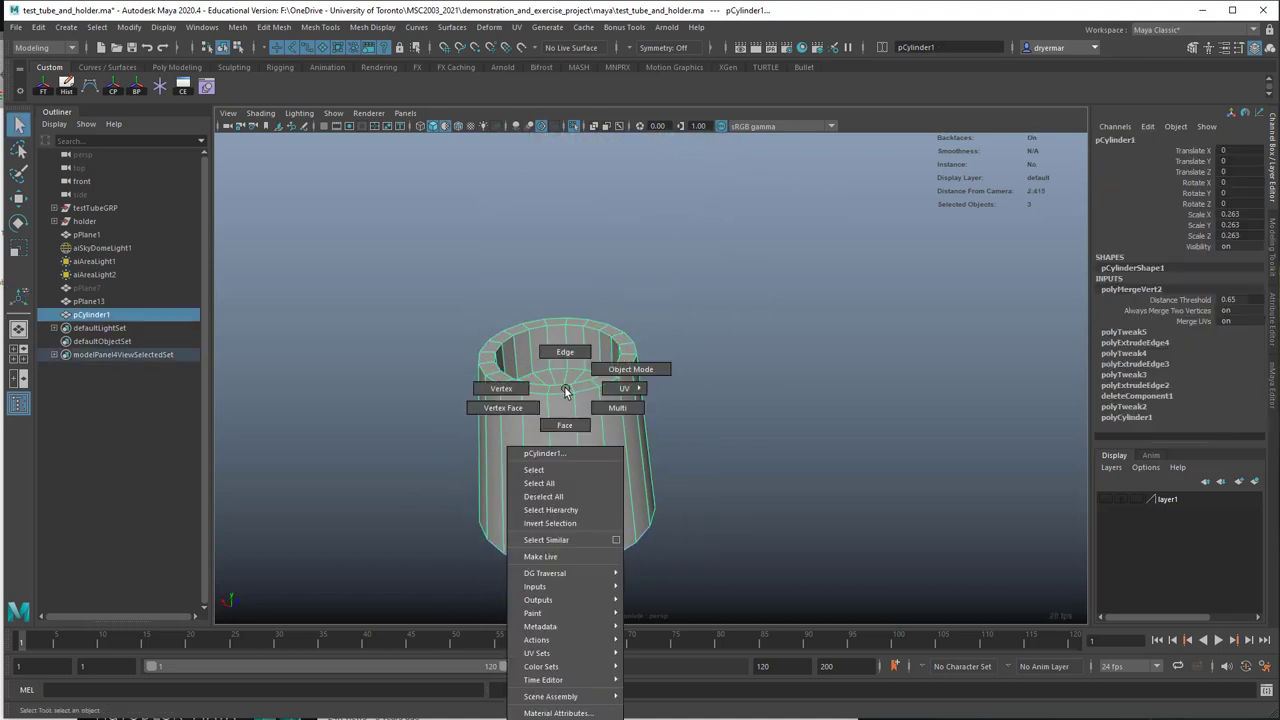
click(565, 352)
click(539, 328)
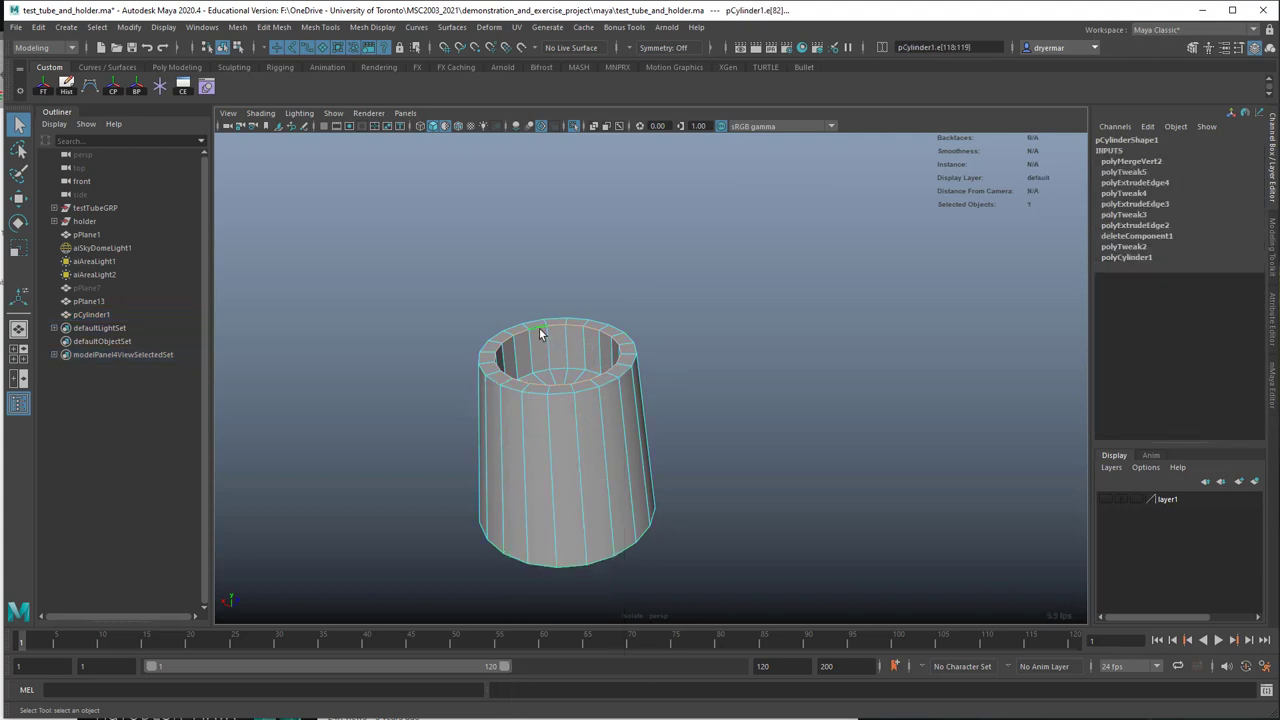
double_click(545, 392)
click(1274, 276)
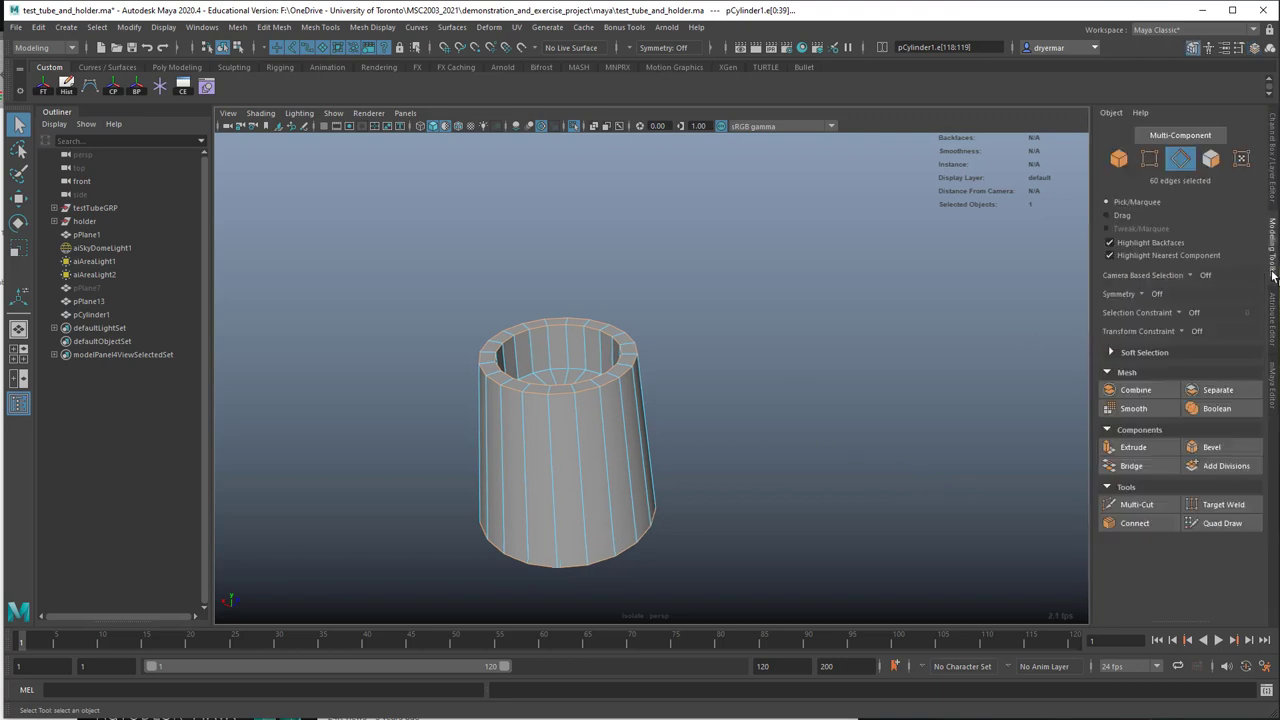
click(1212, 447)
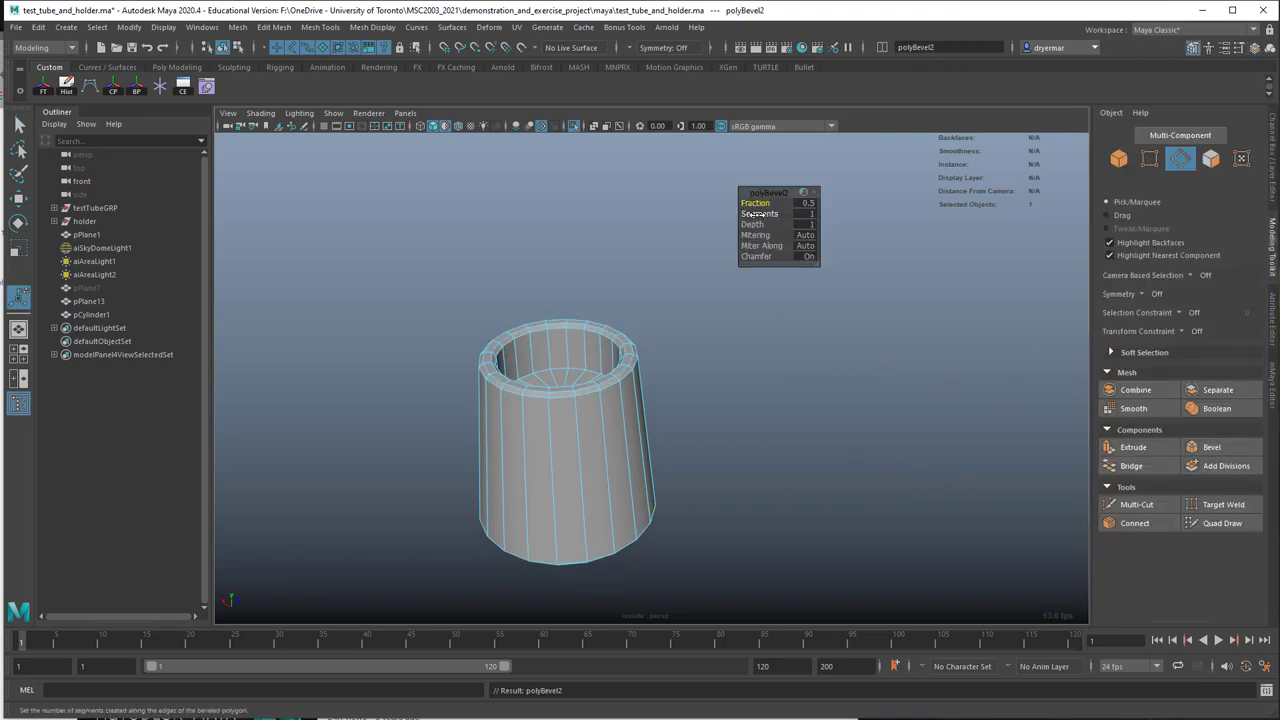
click(806, 214)
text(2)
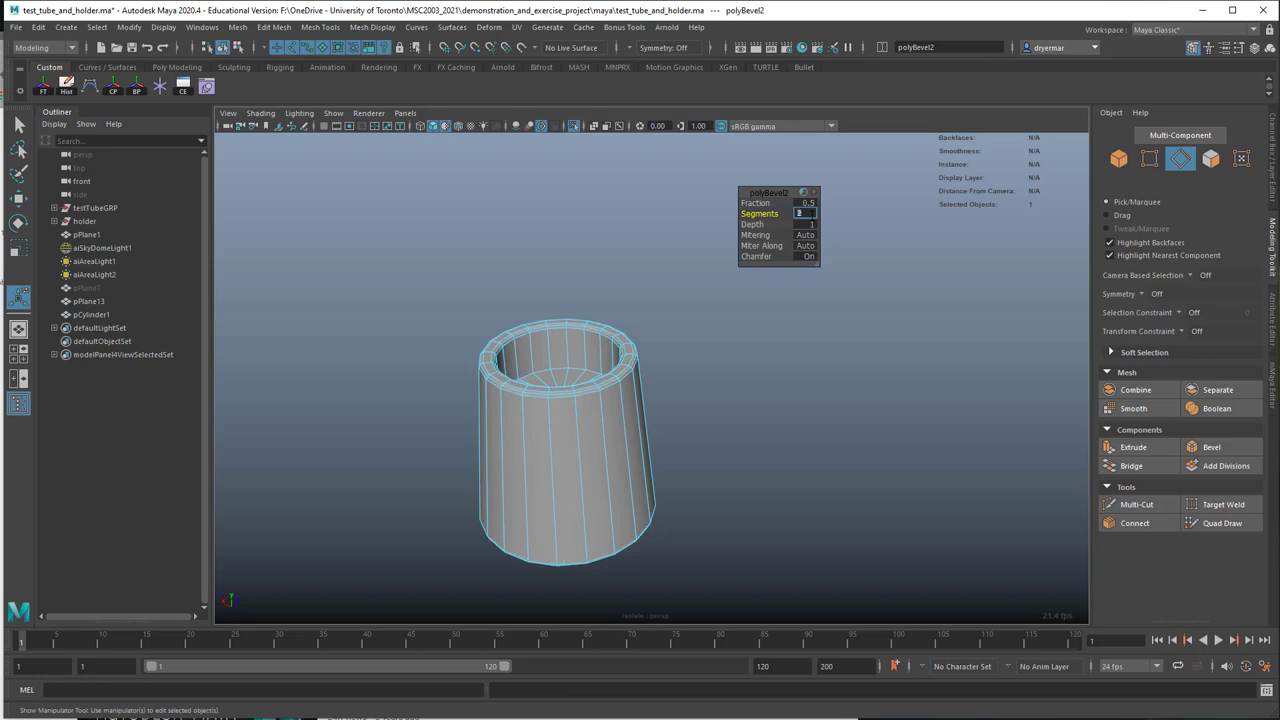
Step: Preview the bevelled cup smoothed and inspect its rim and inner floor up close
alt+drag(575, 337, 537, 332)
key(F8)
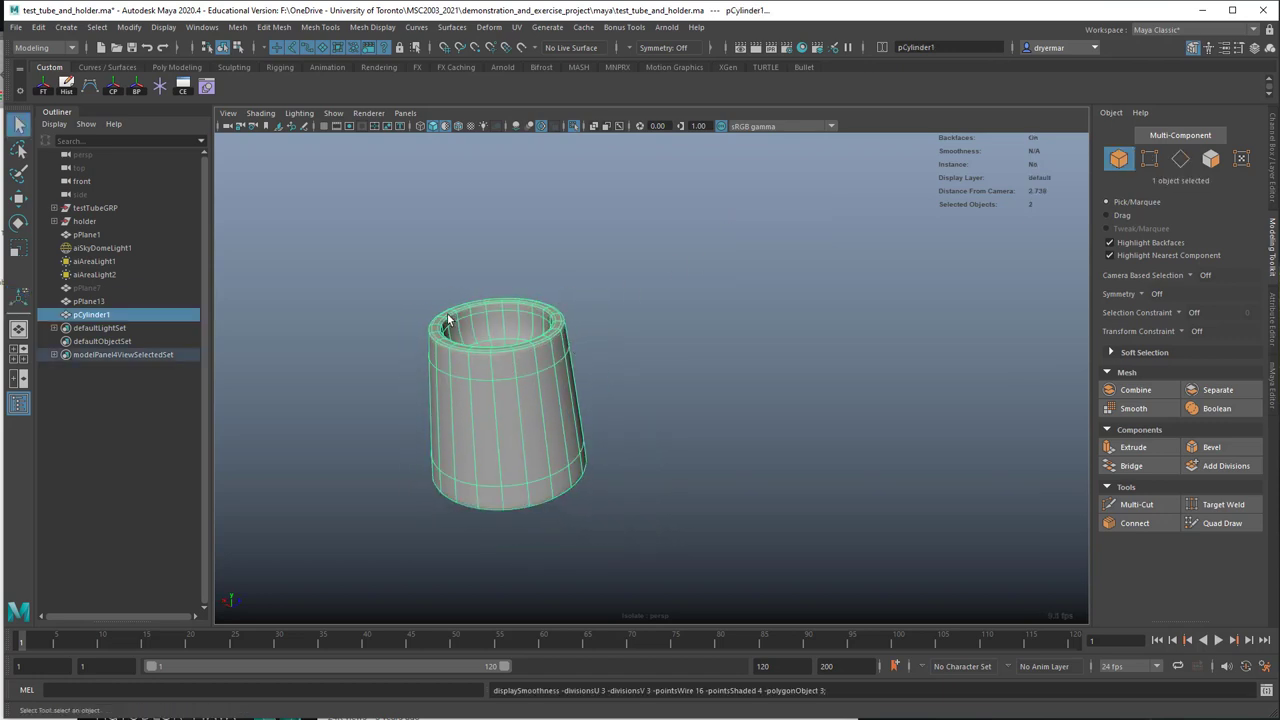
click(687, 392)
alt+drag(655, 392, 607, 445)
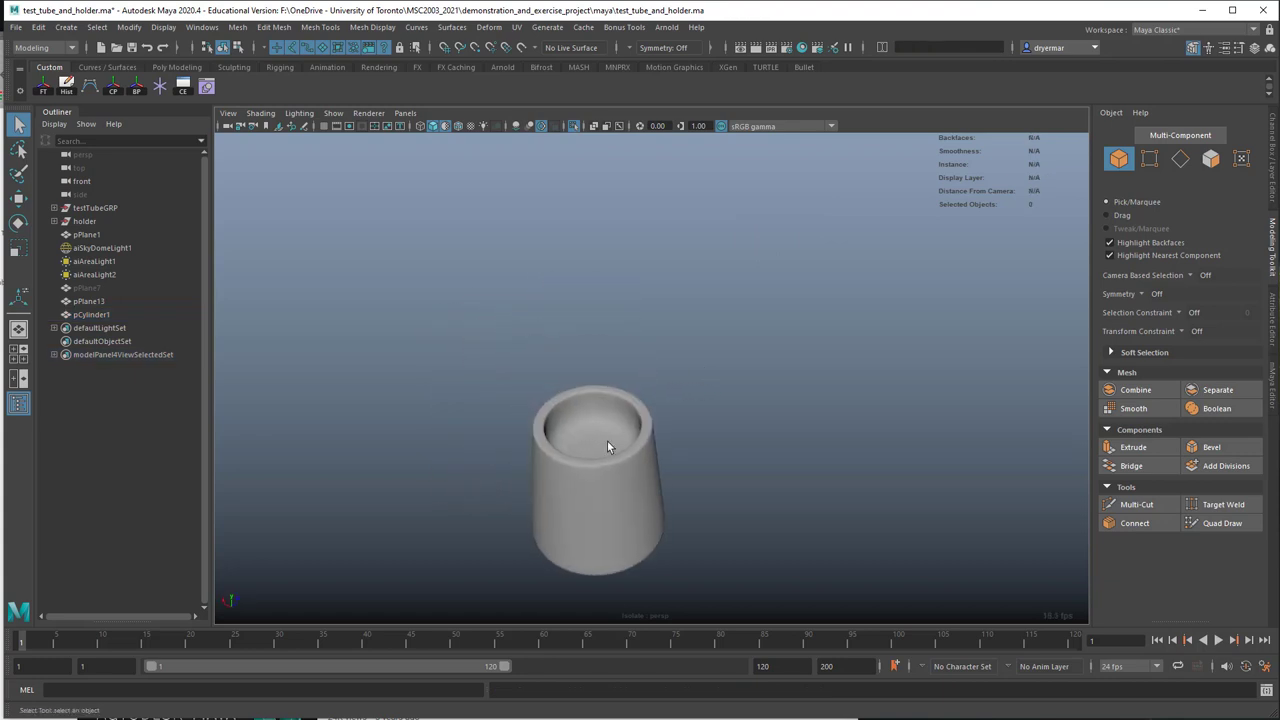
alt+right_drag(523, 442, 671, 406)
alt+middle_drag(671, 406, 838, 322)
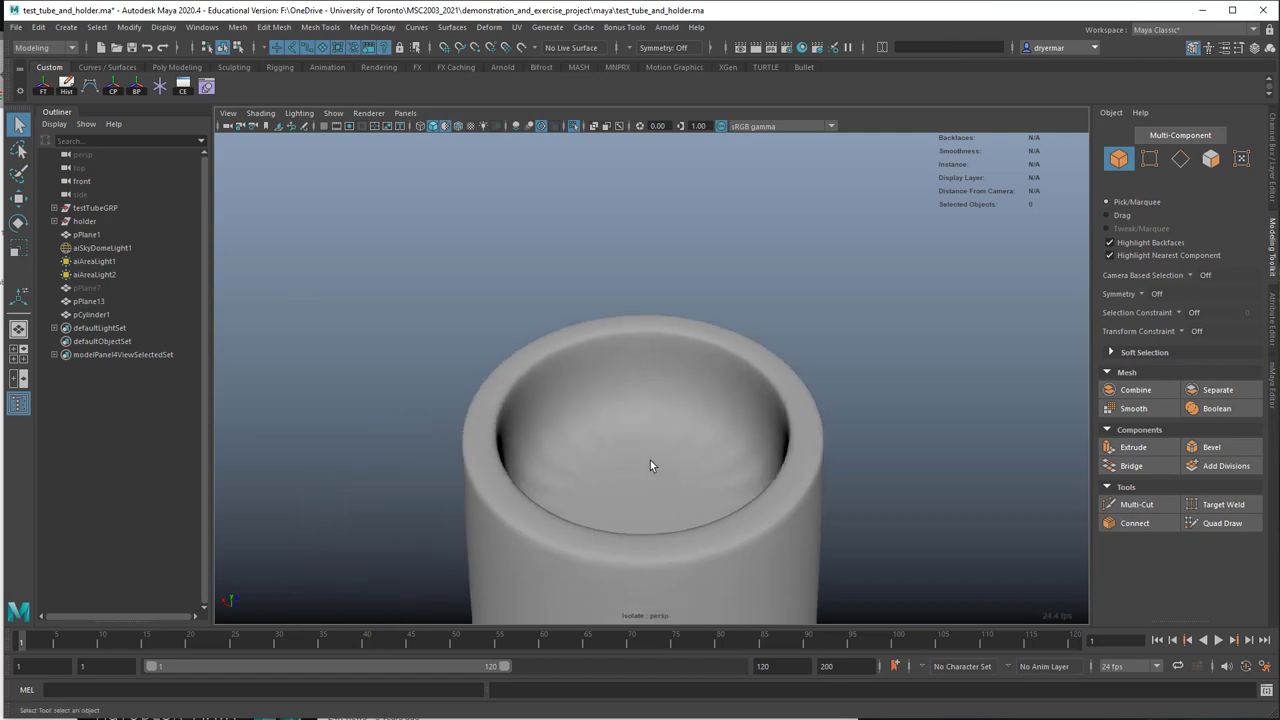
Step: Turn off the cup's smooth preview and select the edge loop around its inner floor
click(654, 463)
scroll(685, 482, down, 1)
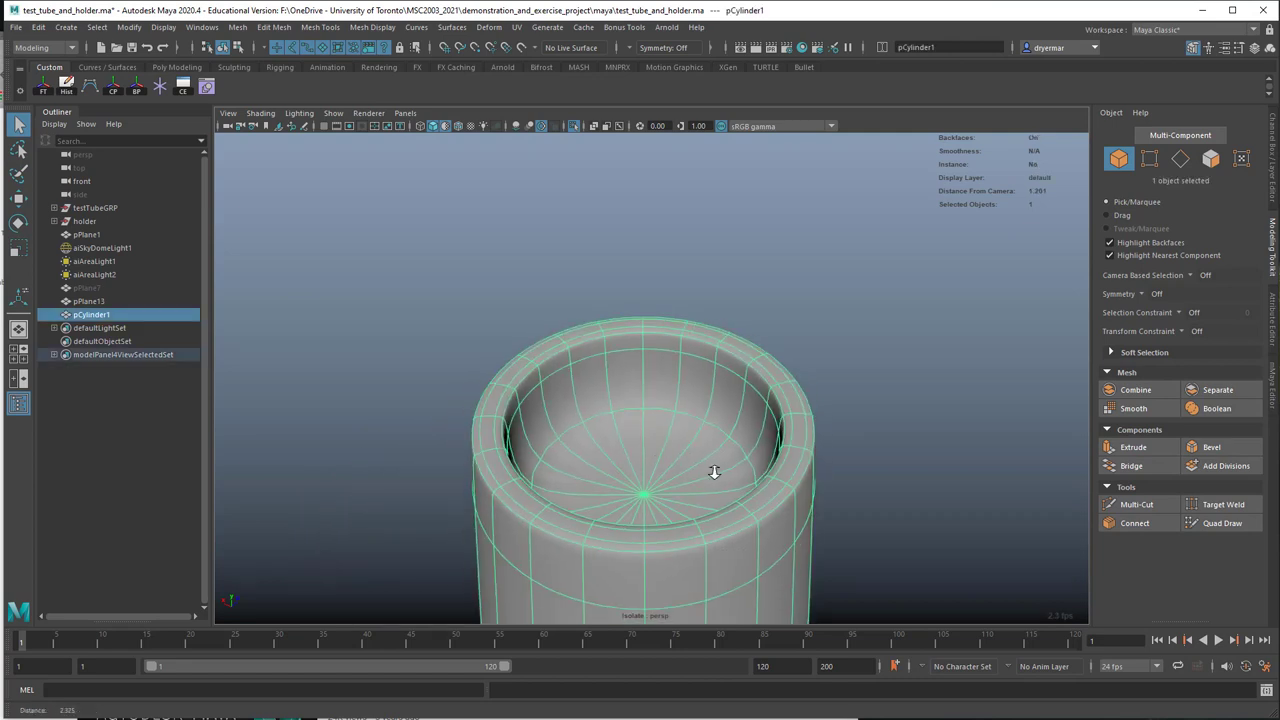
key(1)
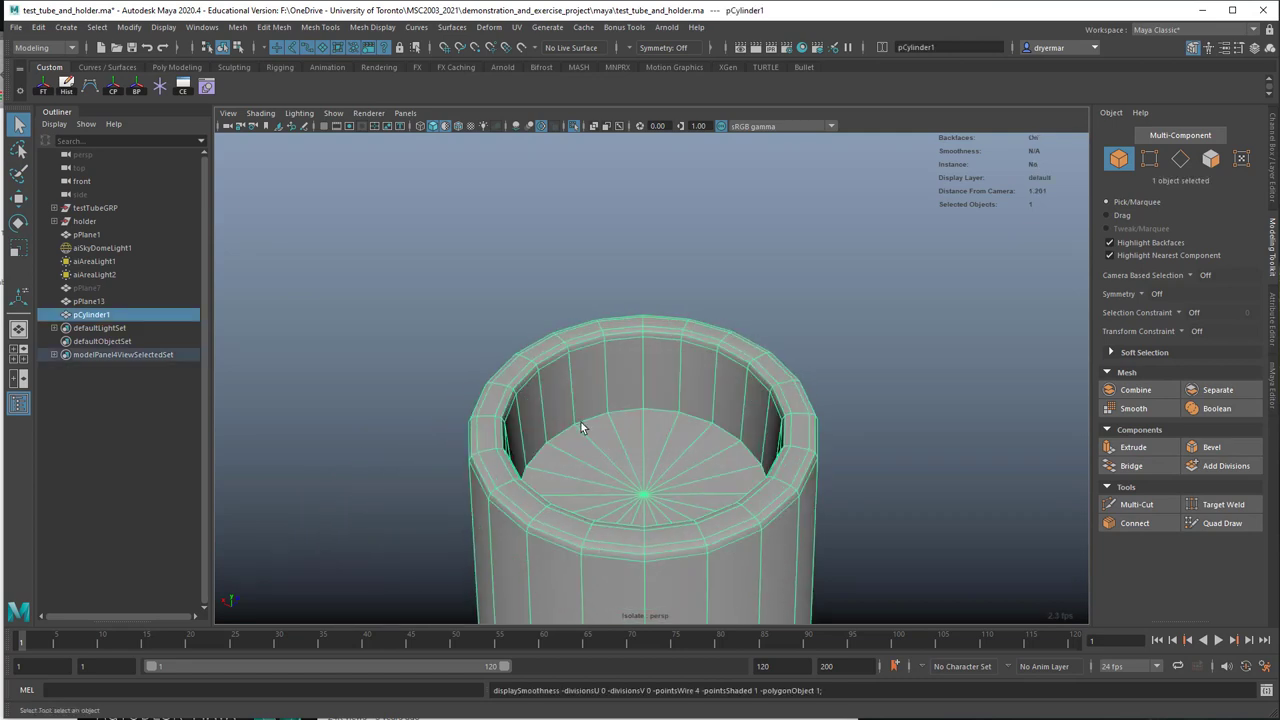
right_click(587, 421)
click(587, 384)
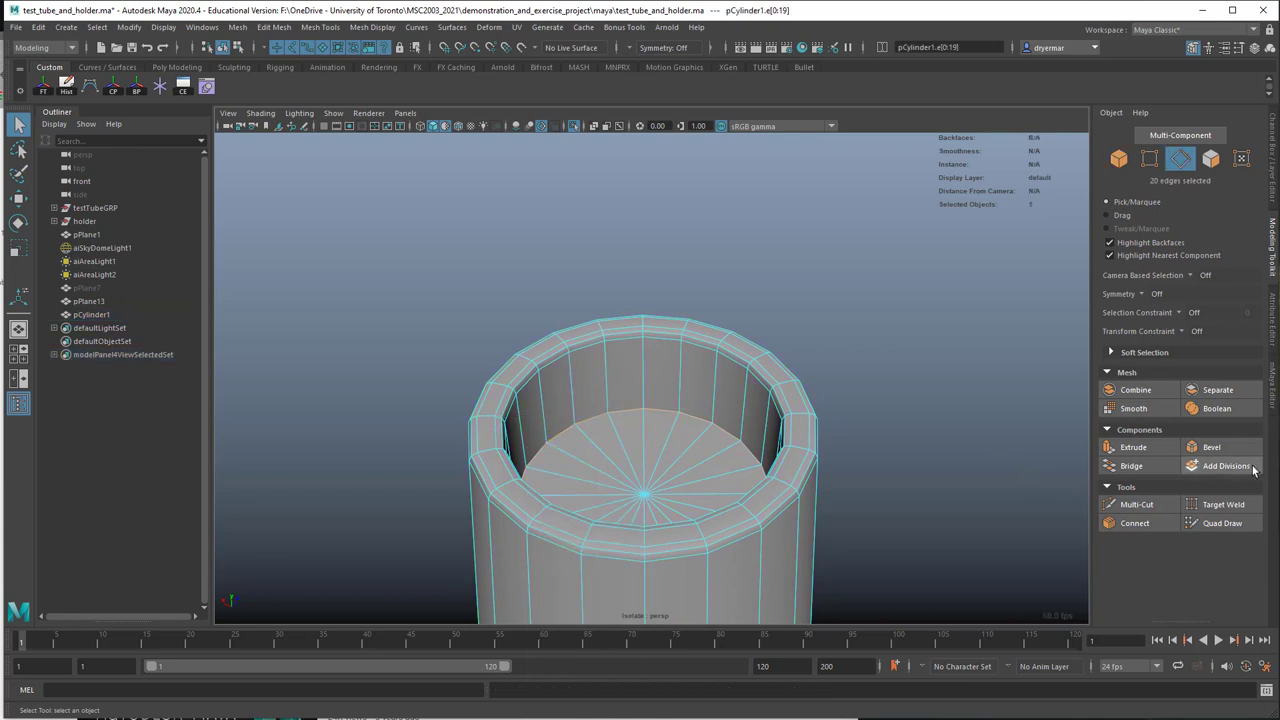
Step: Bevel the selected floor edge loop with a fraction of 0.1 and an increased segment count, then return to object mode
click(1207, 447)
drag(758, 204, 722, 229)
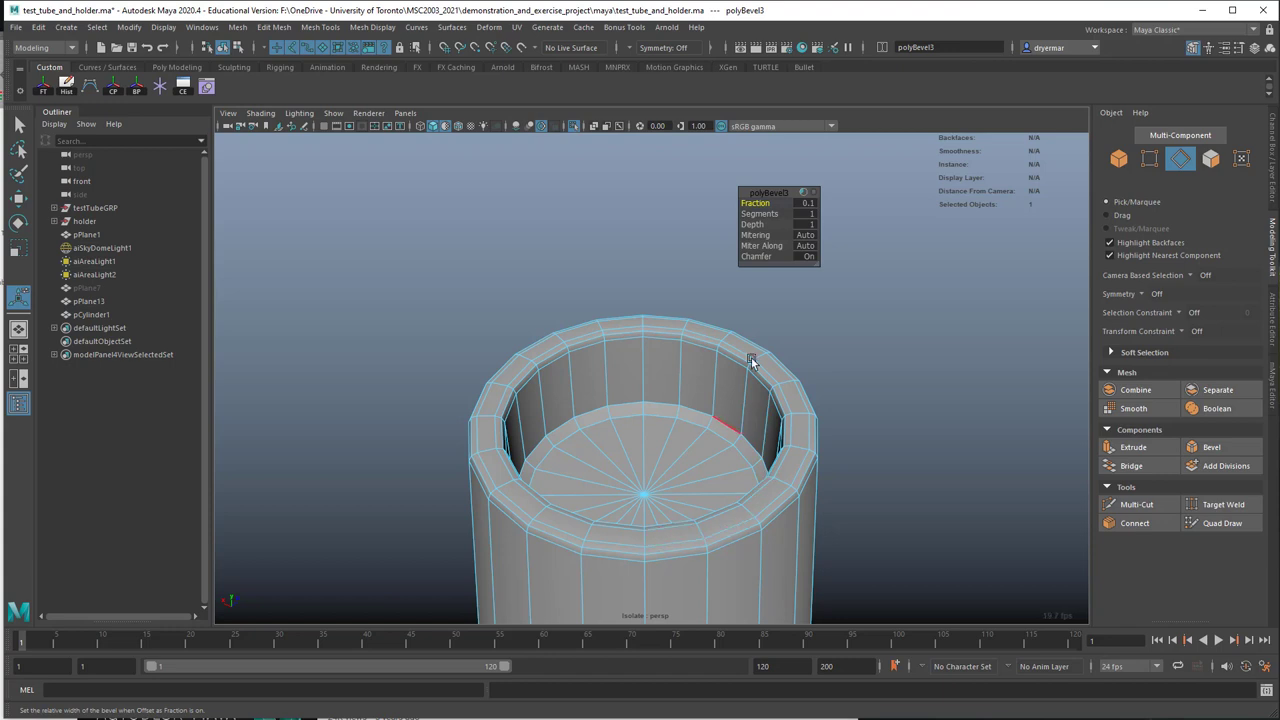
click(802, 214)
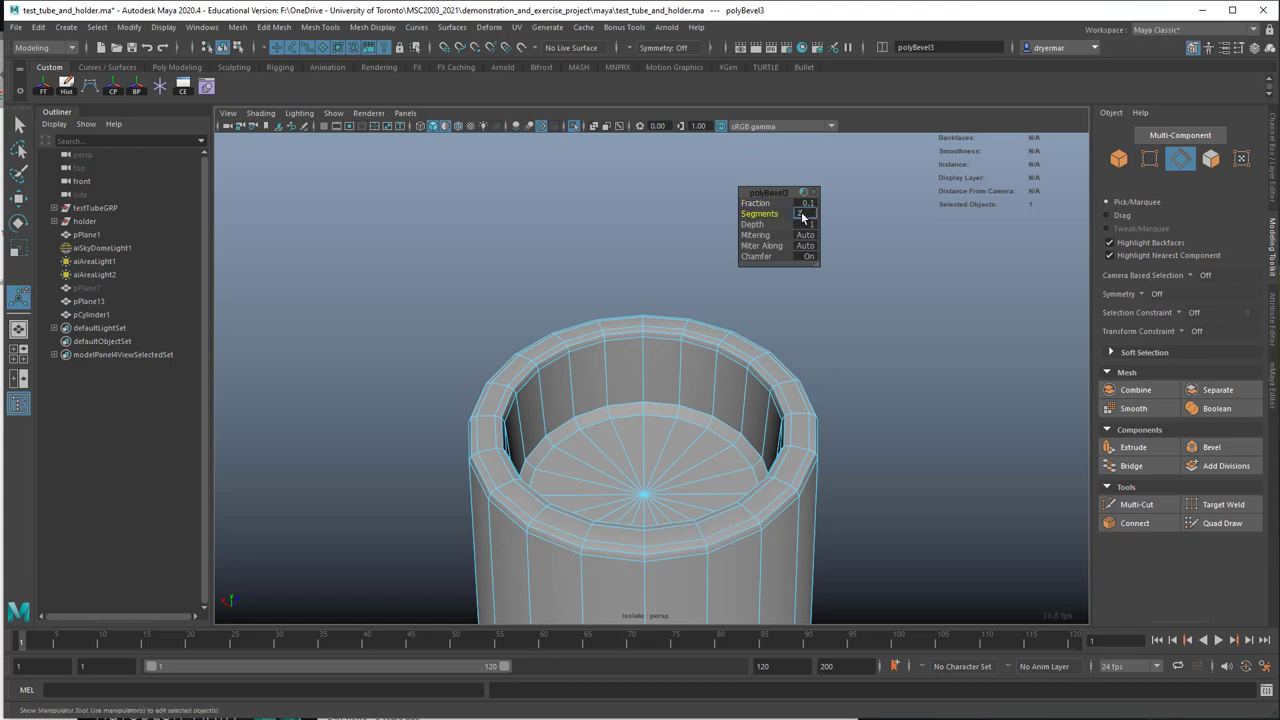
key(Return)
alt+right_drag(628, 420, 624, 298)
key(q)
key(F8)
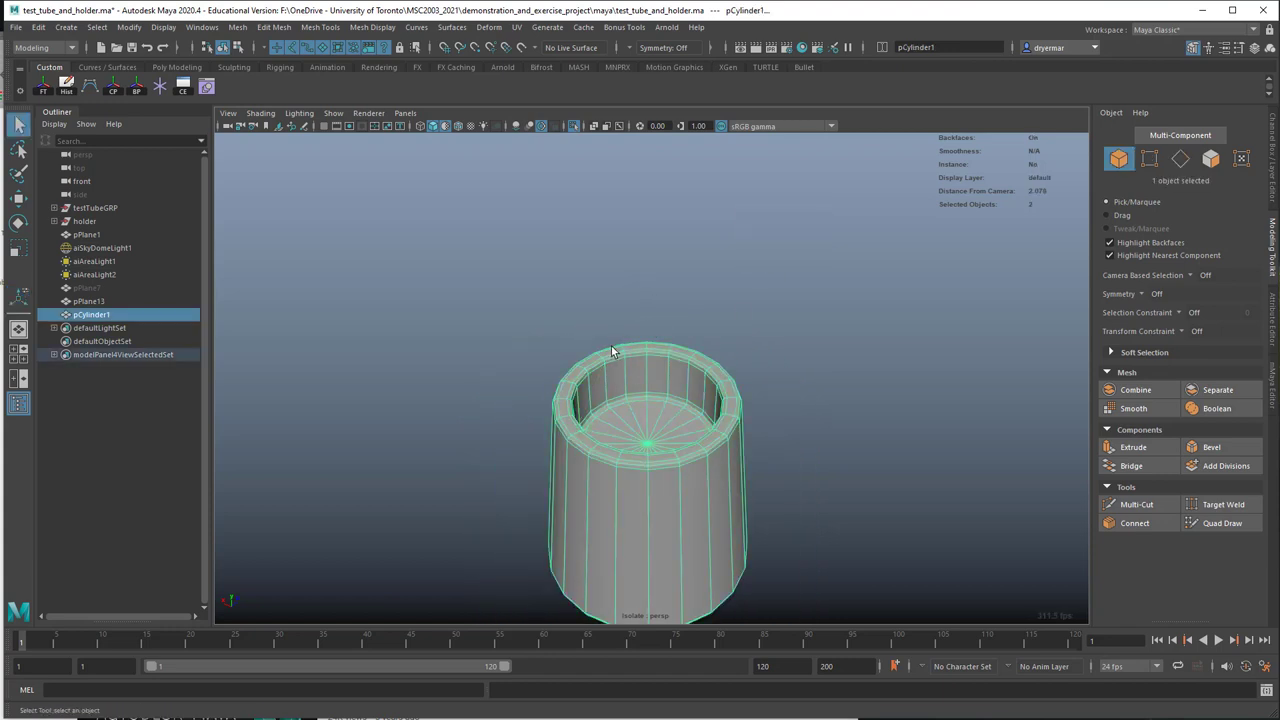
Step: Turn the cup's smooth preview back on and check its overall shape
key(3)
click(750, 386)
mouse_move(765, 397)
alt+mouse_down()
mouse_move(777, 380)
mouse_move(751, 383)
alt+mouse_up()
alt+right_drag(751, 383, 702, 353)
scroll(702, 353, down, 3)
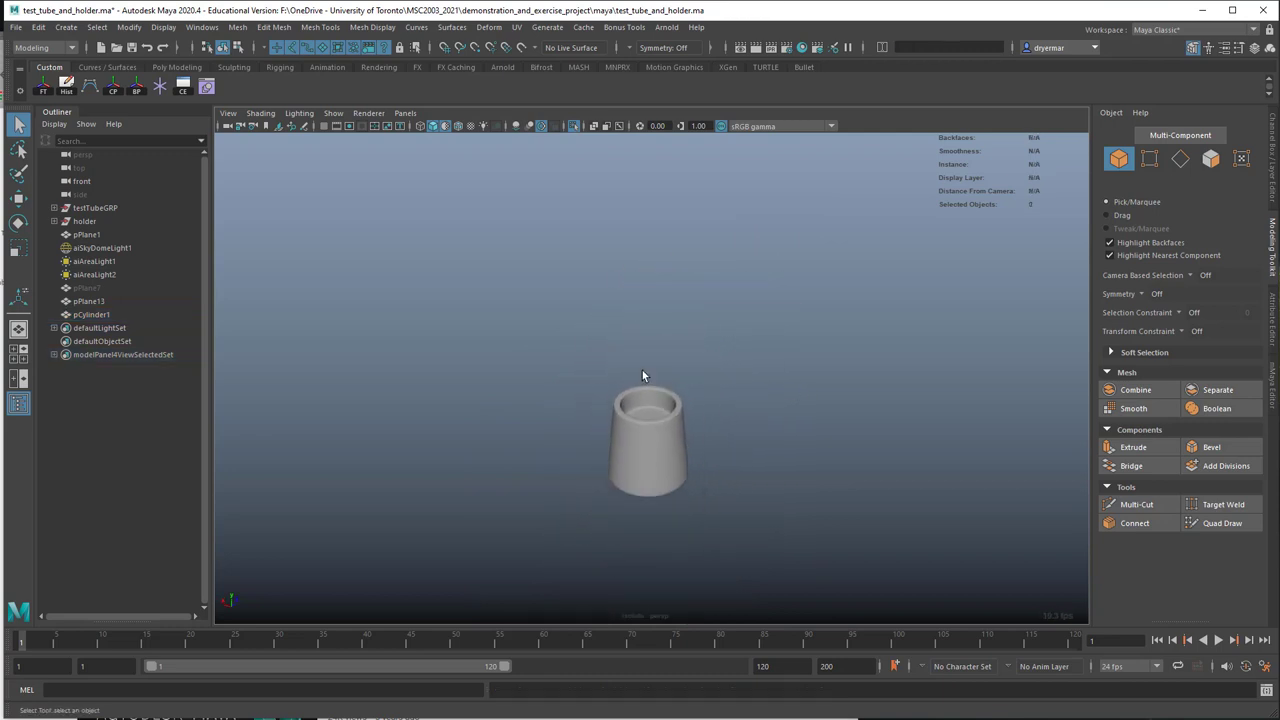
scroll(660, 294, down, 3)
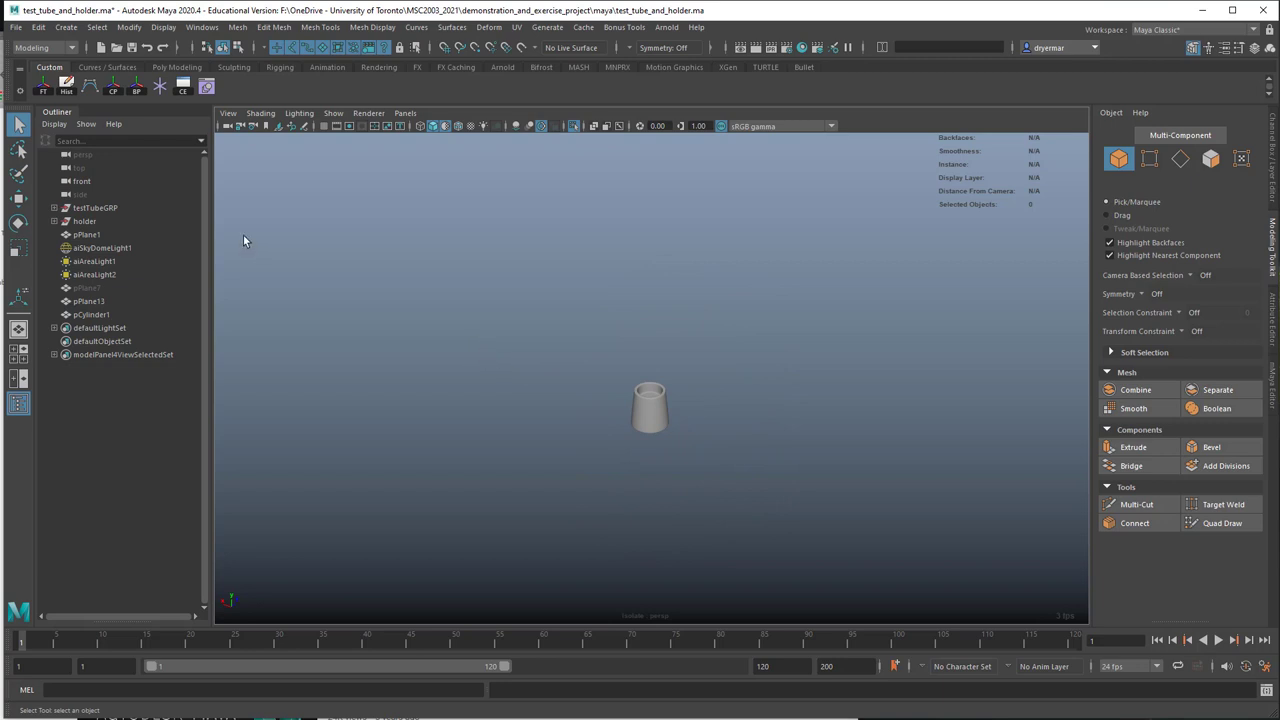
Step: Create a second polygon cylinder centred on the cup and set its height to 3.95
shift+right_drag(680, 281, 686, 331)
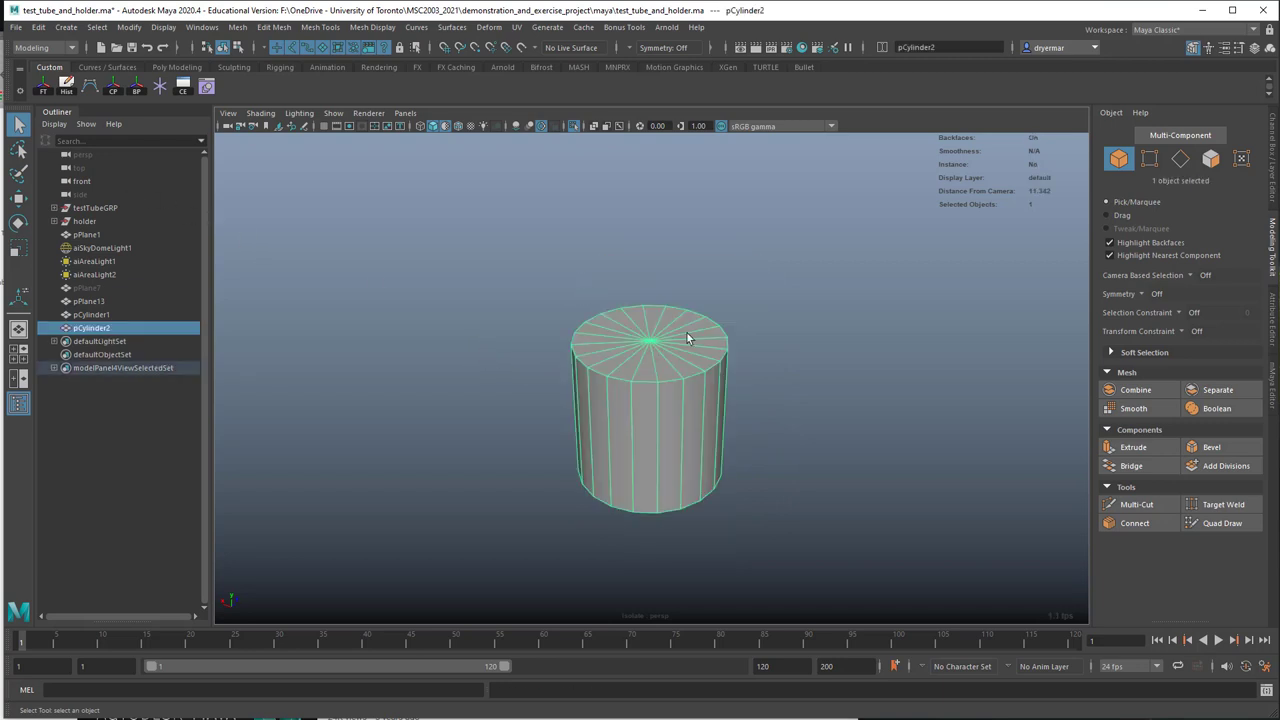
click(1271, 166)
click(1126, 290)
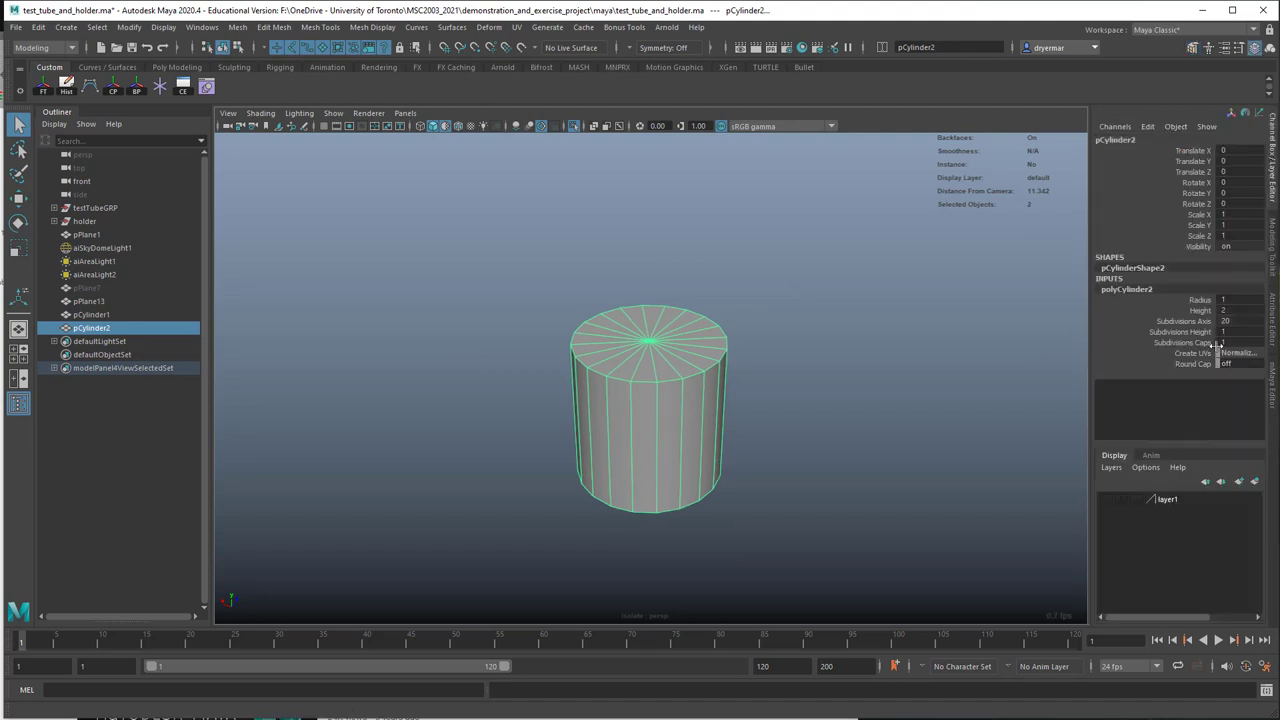
click(1200, 310)
middle_drag(894, 320, 1050, 330)
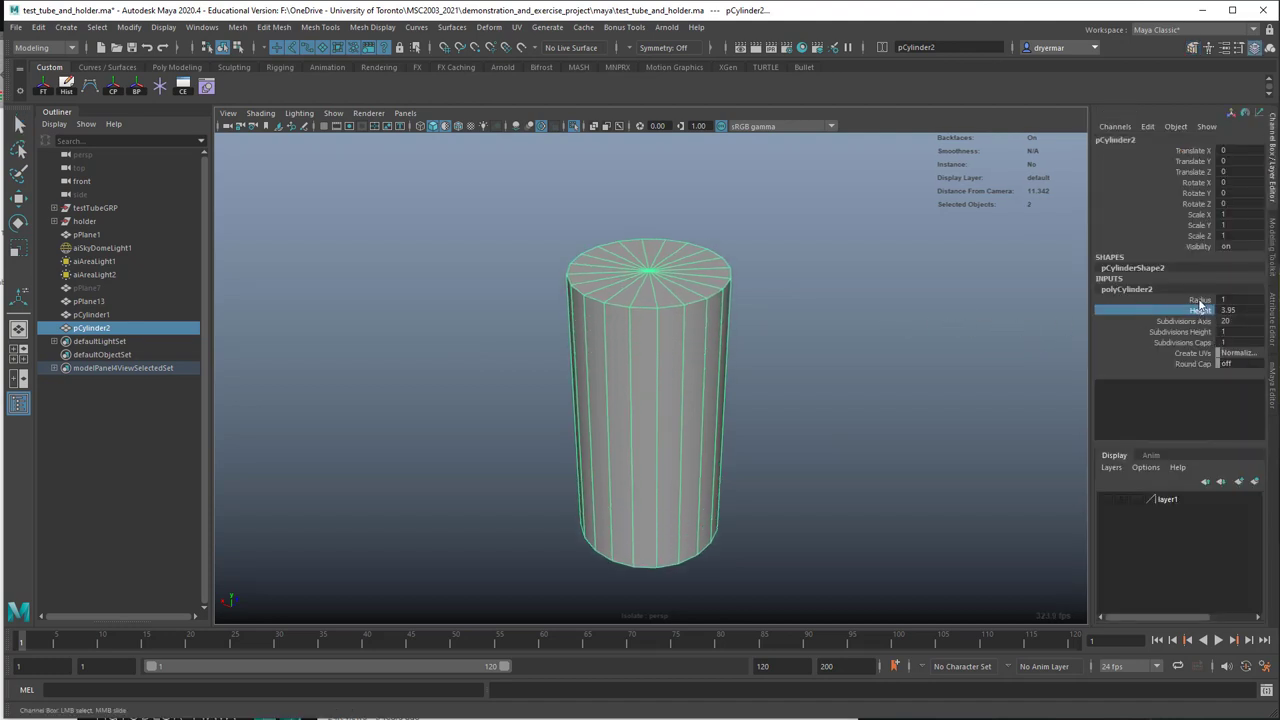
Step: Reduce the tall cylinder's radius to 0.168 so it fits inside the cup's opening, using a finer slider speed
click(1200, 299)
middle_drag(921, 294, 866, 300)
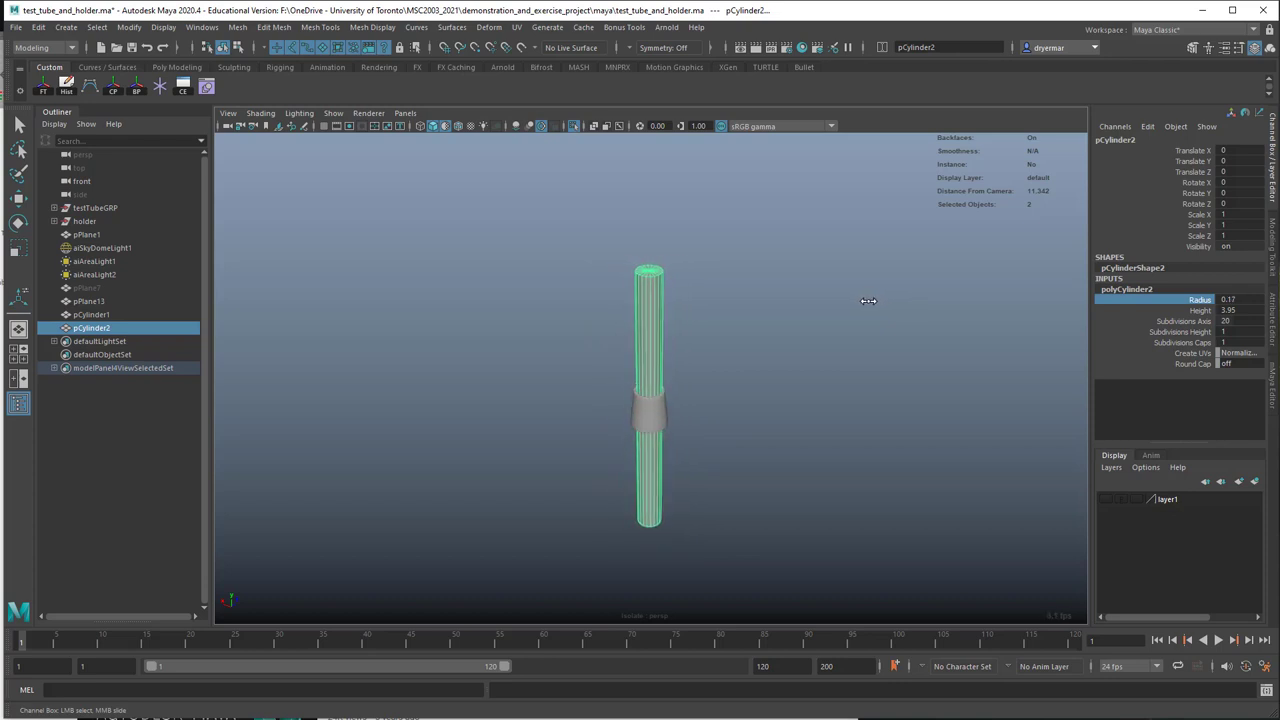
scroll(824, 418, up, 5)
alt+middle_drag(825, 418, 828, 398)
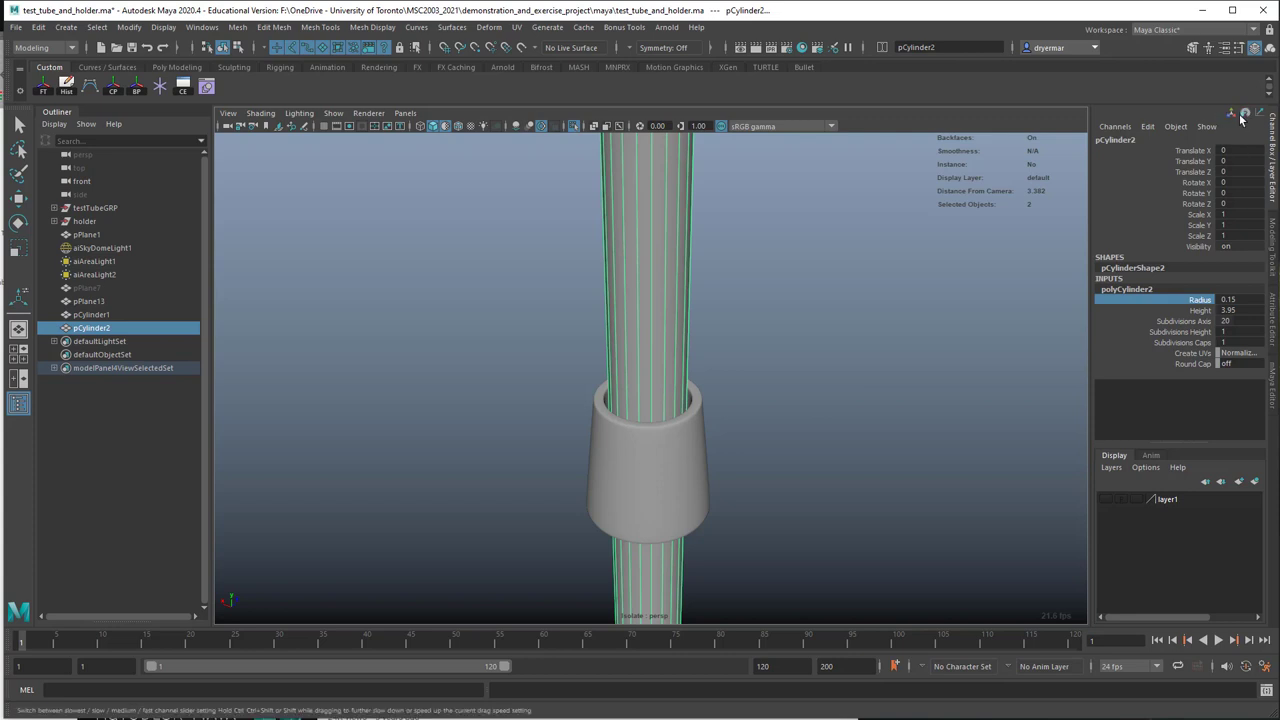
middle_drag(1012, 313, 905, 312)
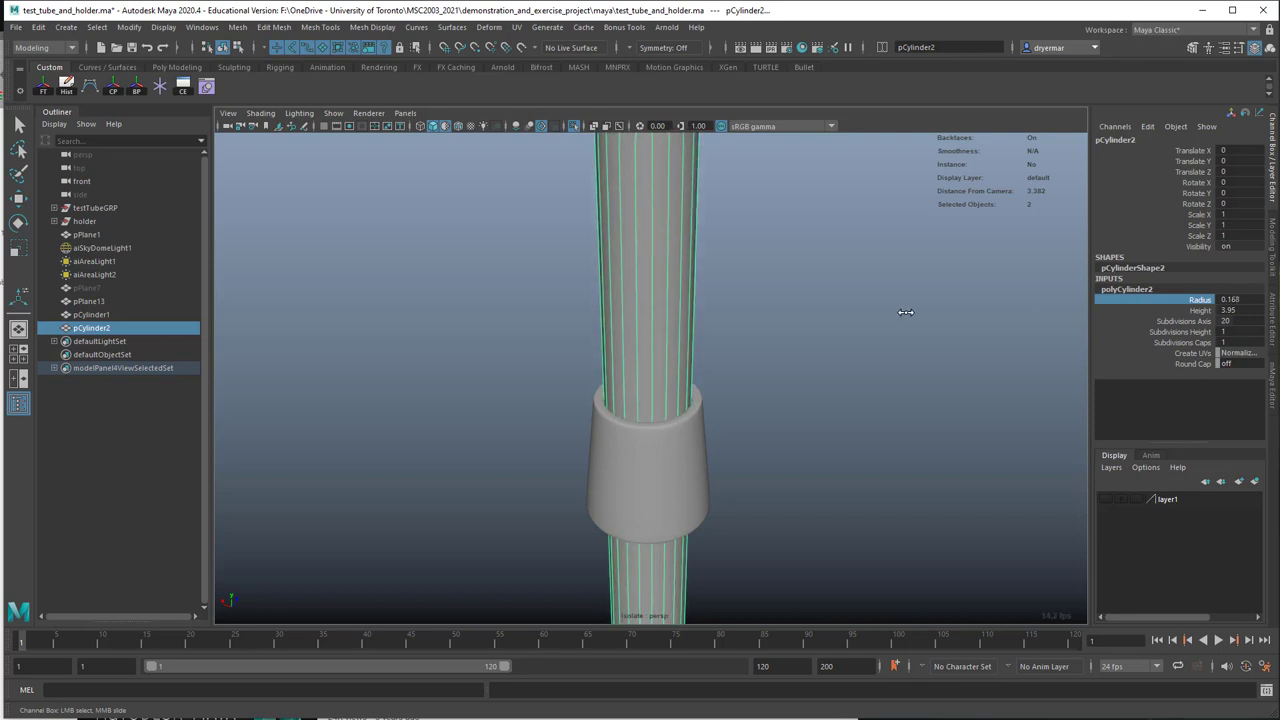
Step: Shorten the tall cylinder to a height of 3.367
alt+right_drag(895, 327, 710, 268)
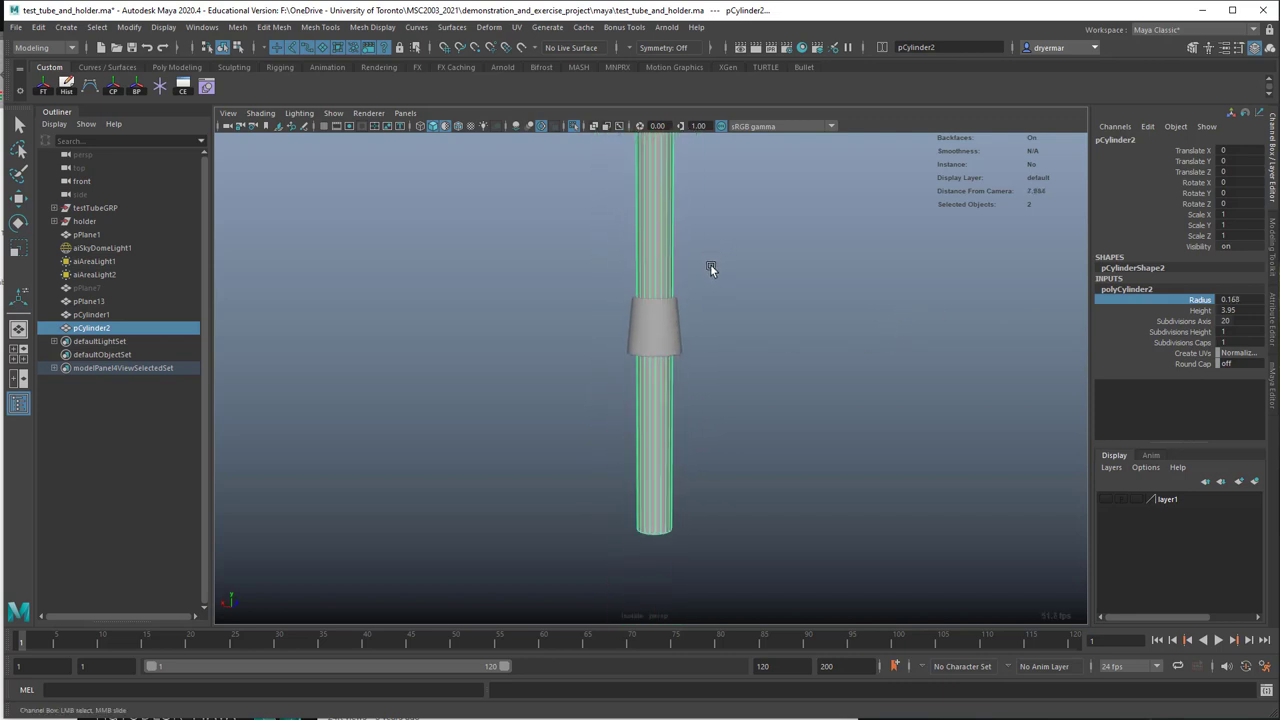
click(1160, 311)
middle_drag(963, 318, 916, 467)
alt+right_drag(916, 467, 829, 420)
alt+middle_drag(829, 420, 806, 379)
Step: Raise the tall cylinder to Translate Y 1.796 so its lower end sits inside the cup
key(w)
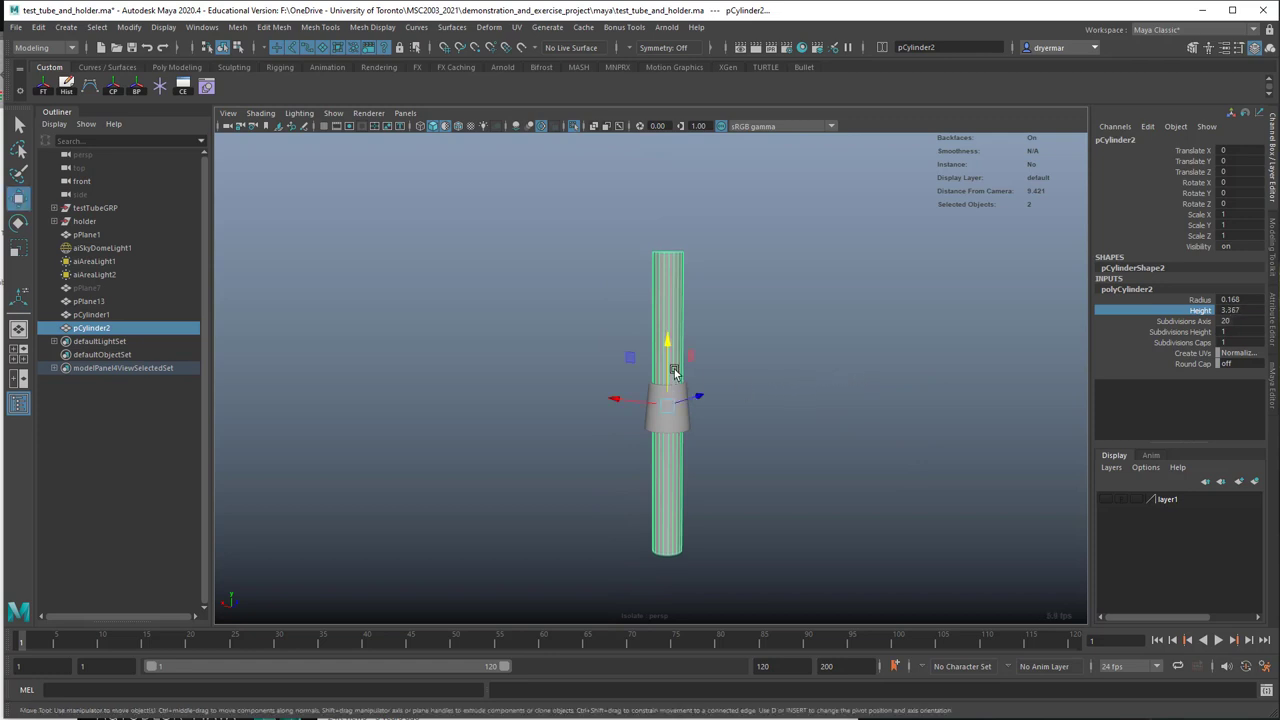
drag(674, 366, 701, 195)
alt+right_drag(786, 268, 742, 276)
alt+middle_drag(742, 276, 786, 346)
mouse_move(786, 347)
alt+mouse_down()
mouse_move(789, 397)
mouse_move(894, 360)
mouse_move(800, 350)
alt+mouse_up()
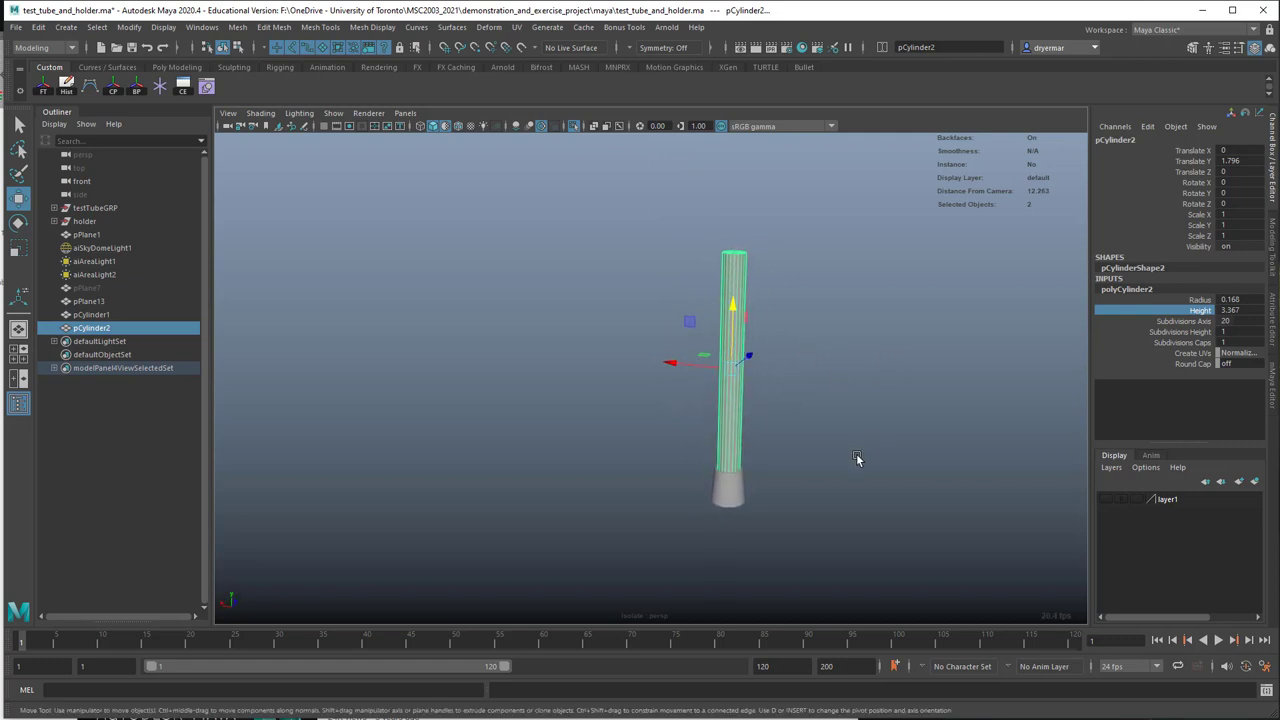
Step: Duplicate the cup, raise the copy to Translate Y 3.51 and flip it upside down over the rod's upper end
click(731, 503)
key(ctrl+d)
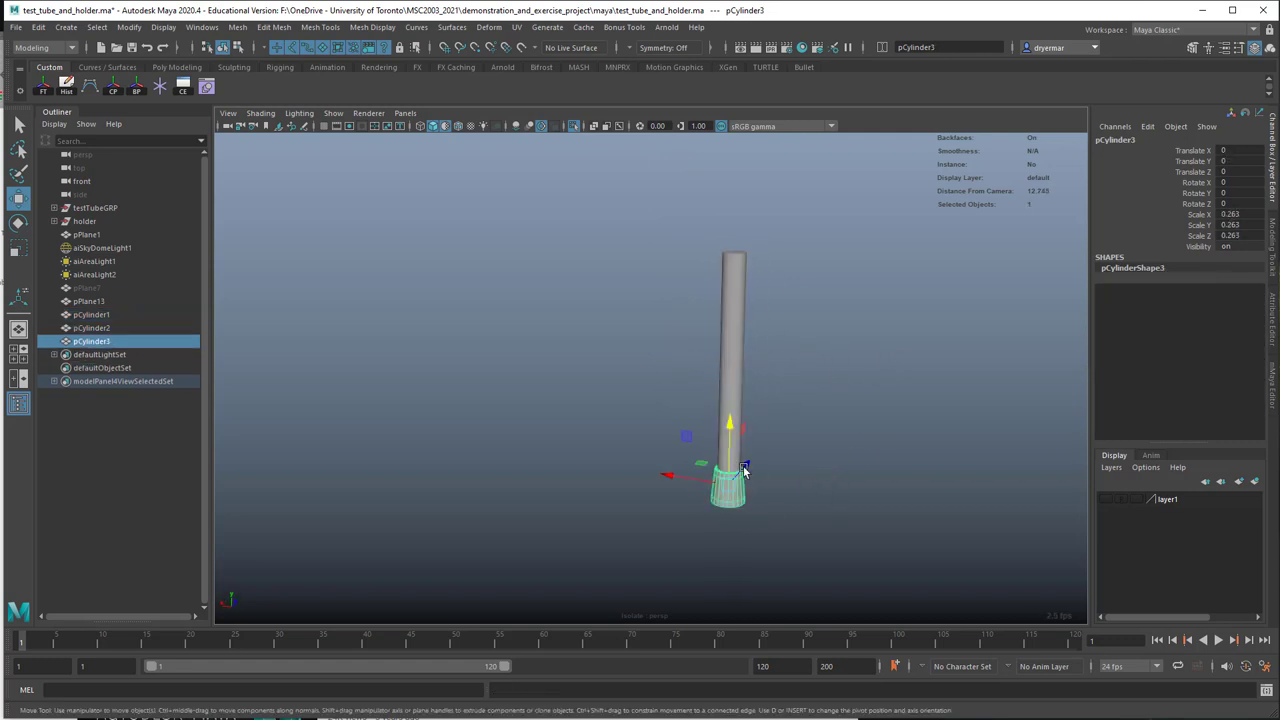
drag(730, 430, 756, 178)
key(e)
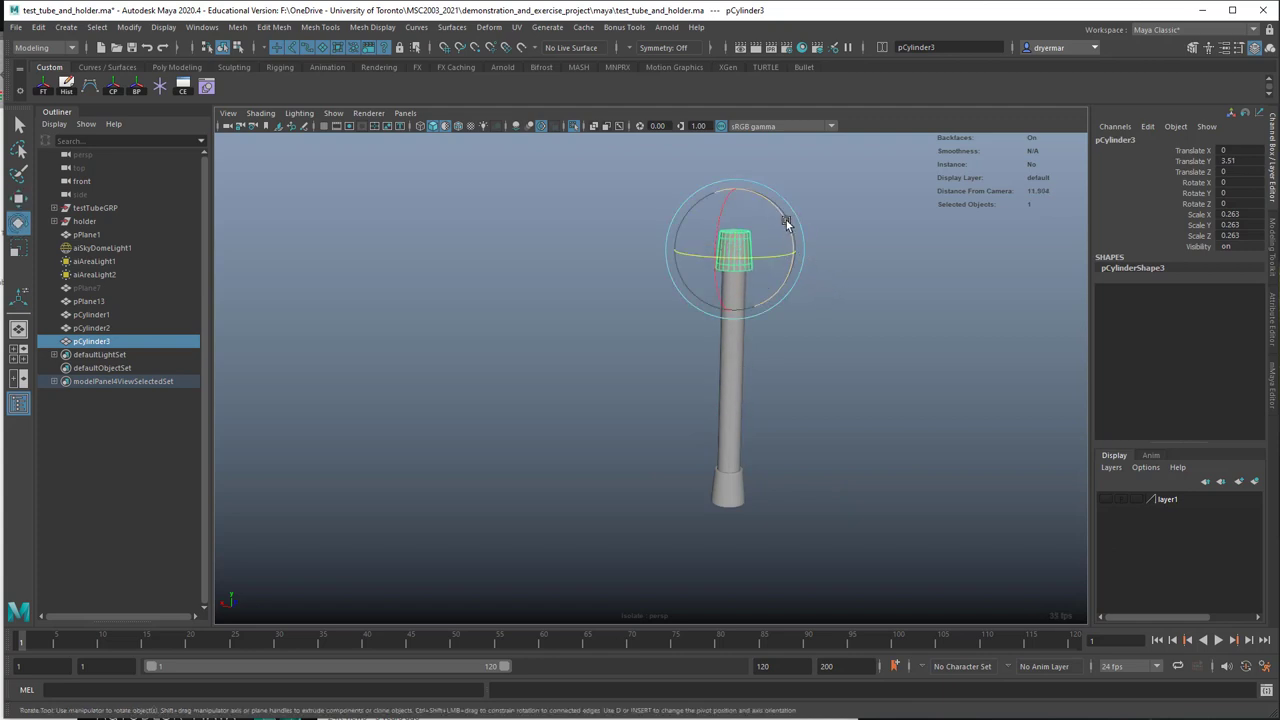
drag(795, 214, 700, 401)
Step: Delete the construction history of the rod and both cups and freeze their transformations
drag(562, 181, 828, 557)
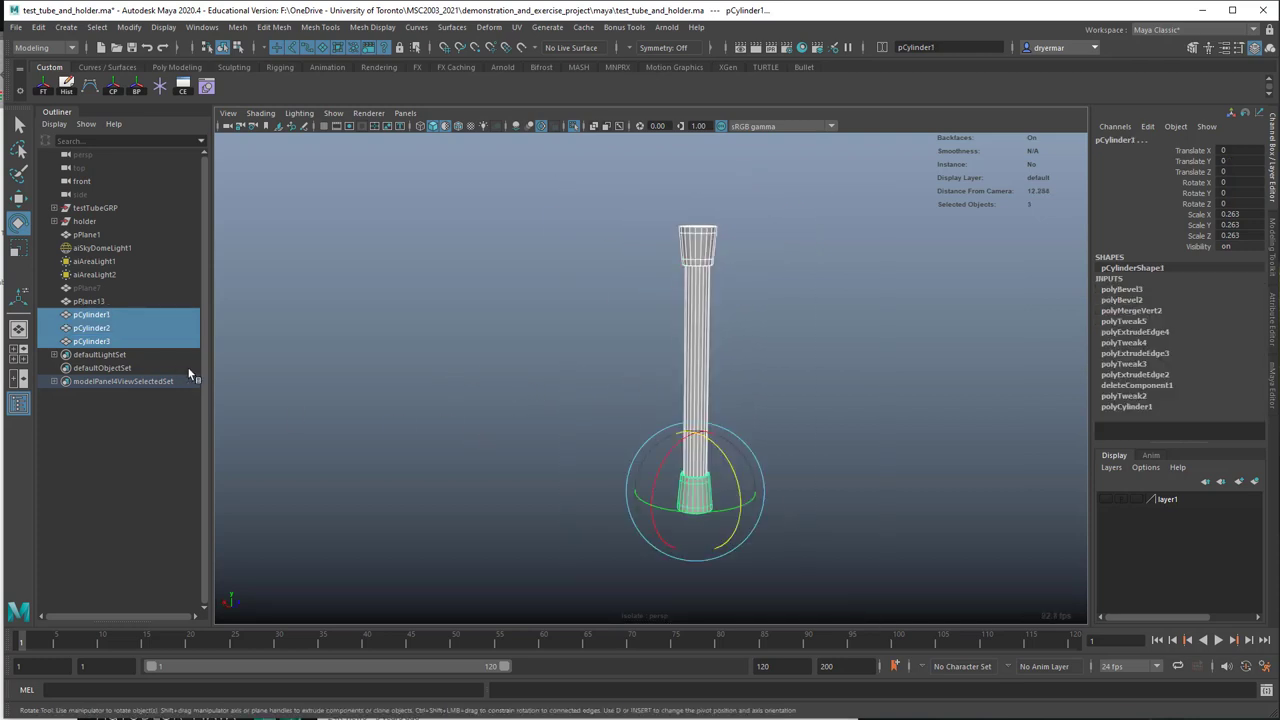
click(65, 90)
click(43, 88)
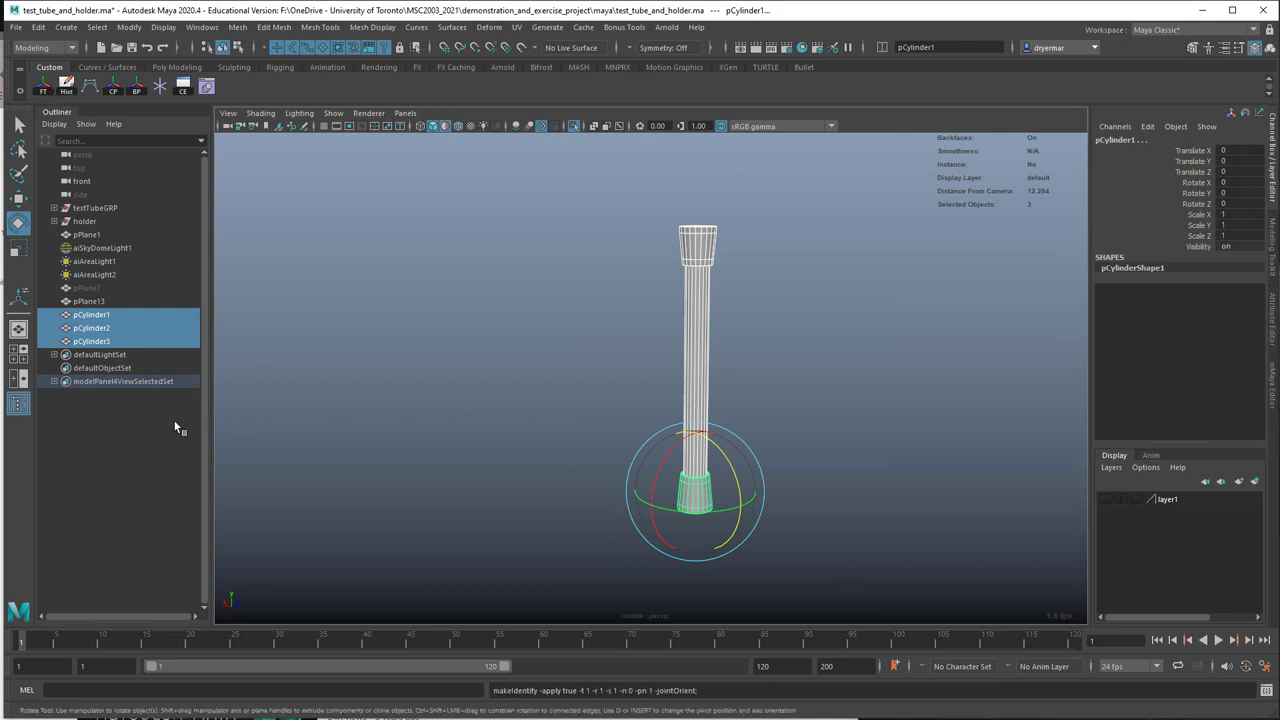
click(520, 399)
Step: Rename the lower cup as Bot_cap
click(100, 301)
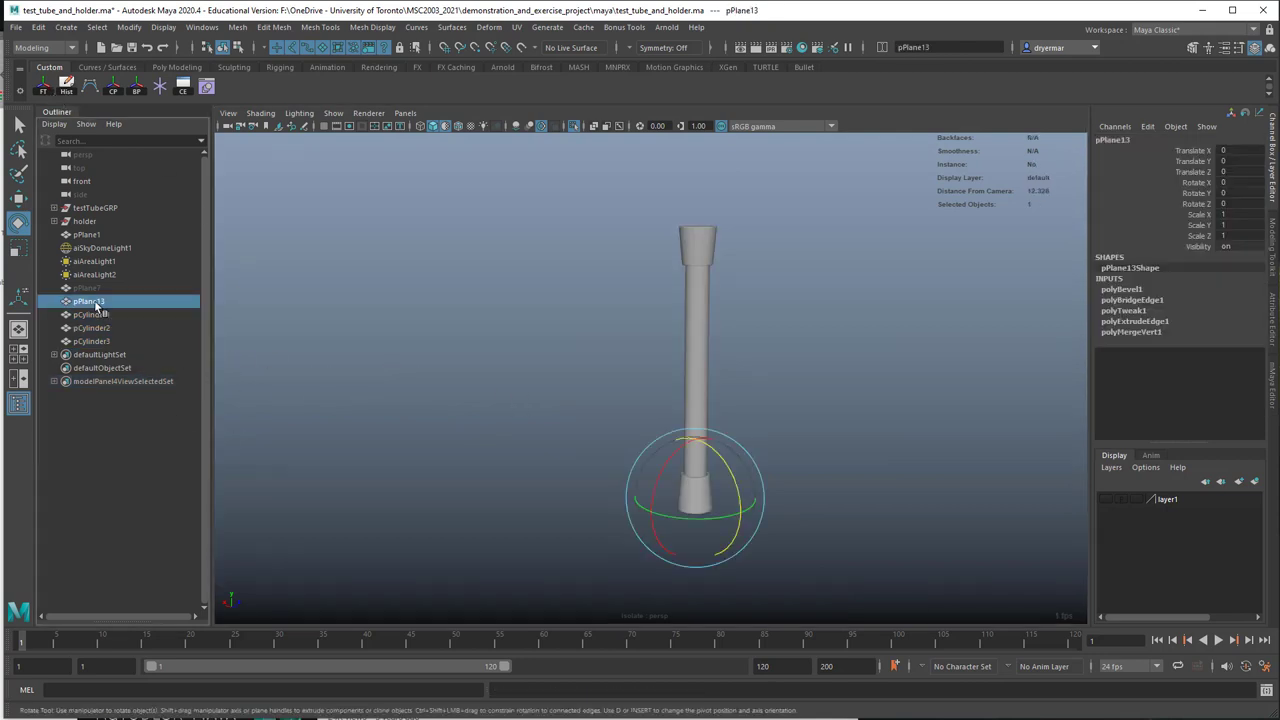
click(100, 315)
double_click(101, 318)
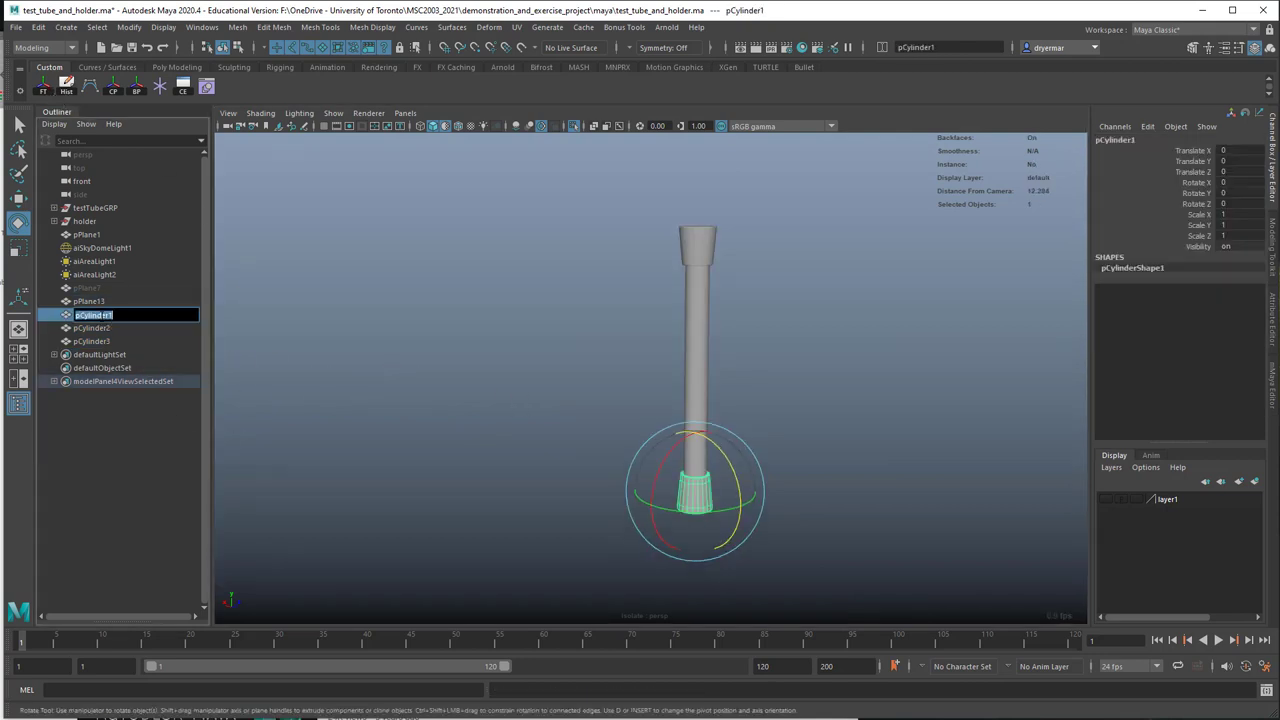
text(to)
key(Return)
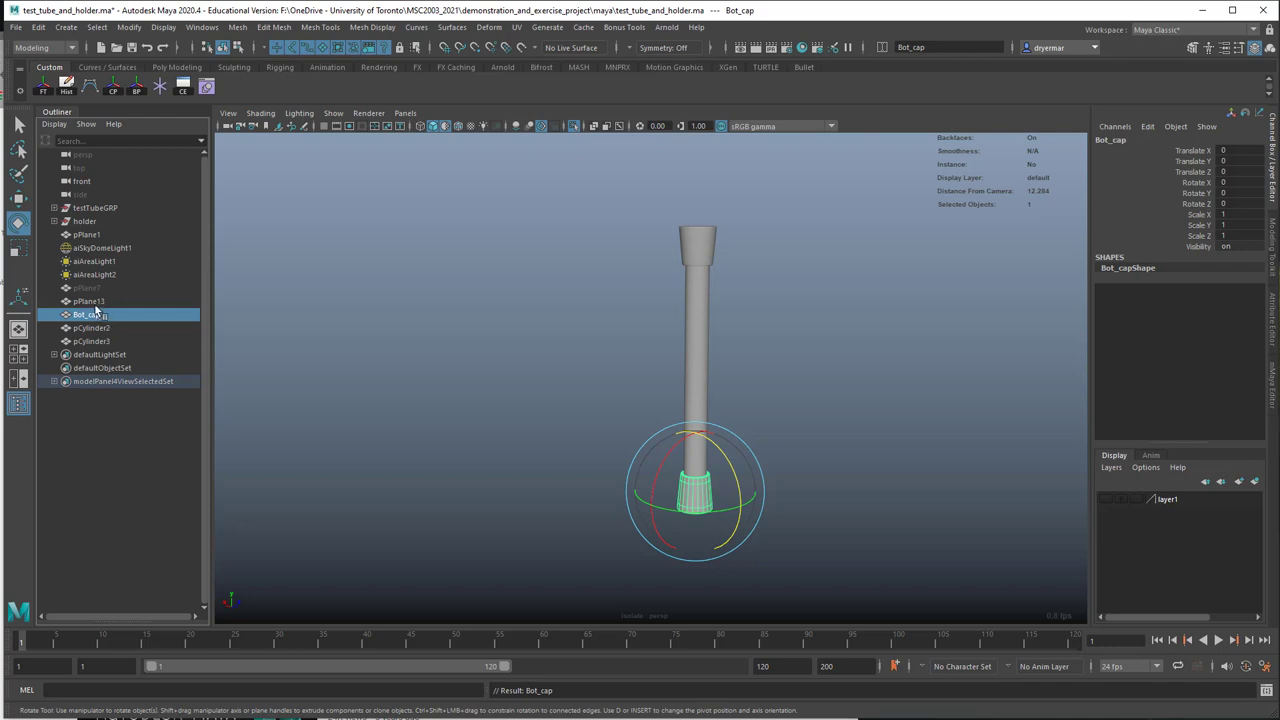
Step: Rename the tall cylinder as pillar_post
click(90, 301)
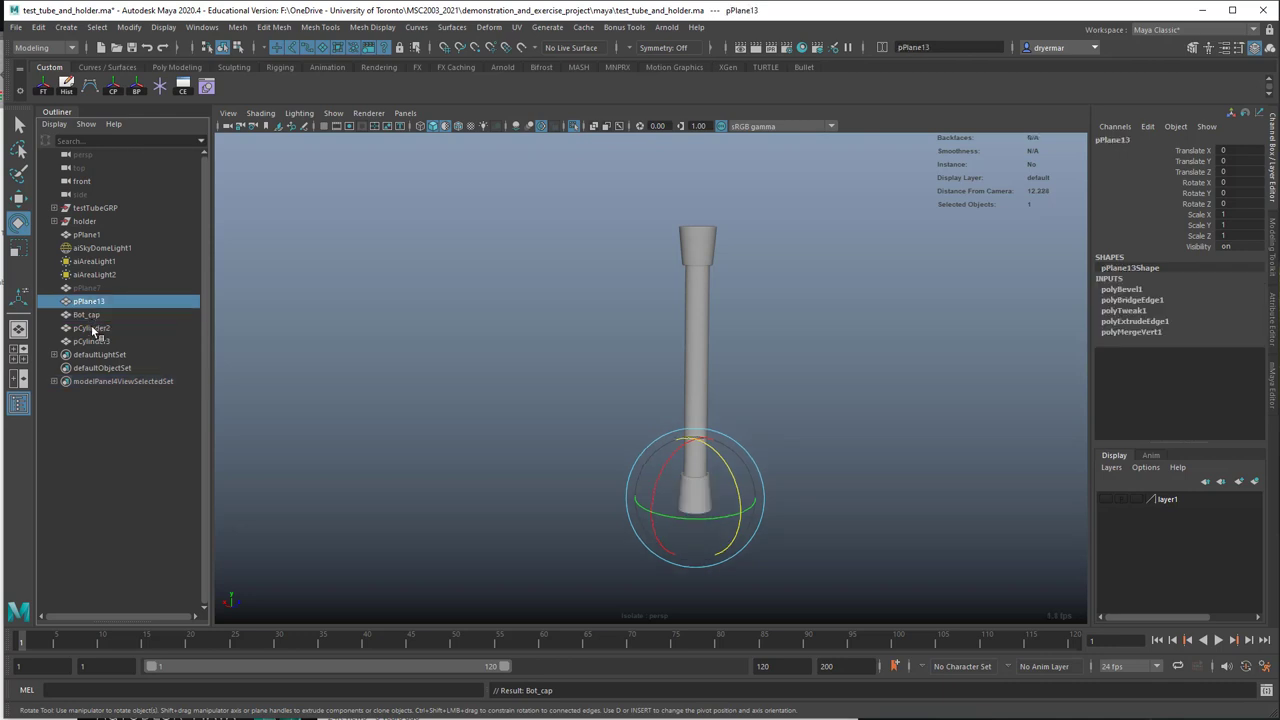
click(92, 329)
double_click(92, 330)
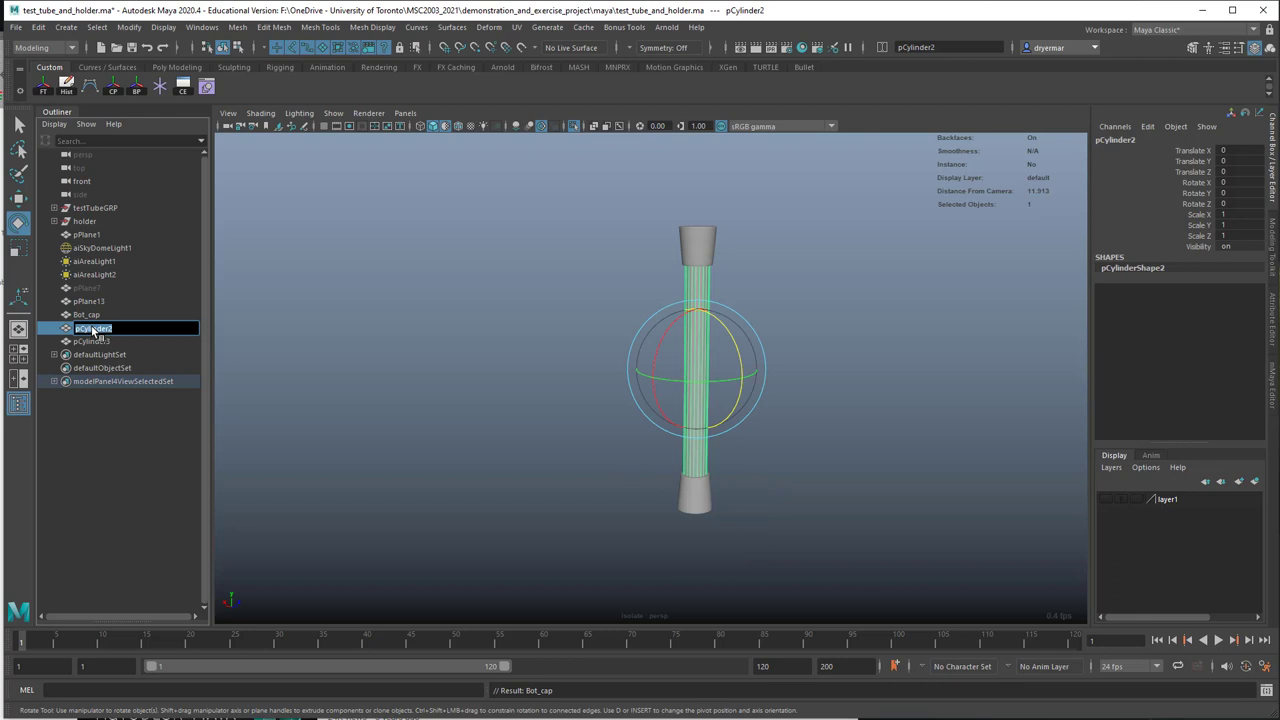
text(p)
text(illar_post)
key(Return)
Step: Rename the upper cup as topCap
double_click(100, 344)
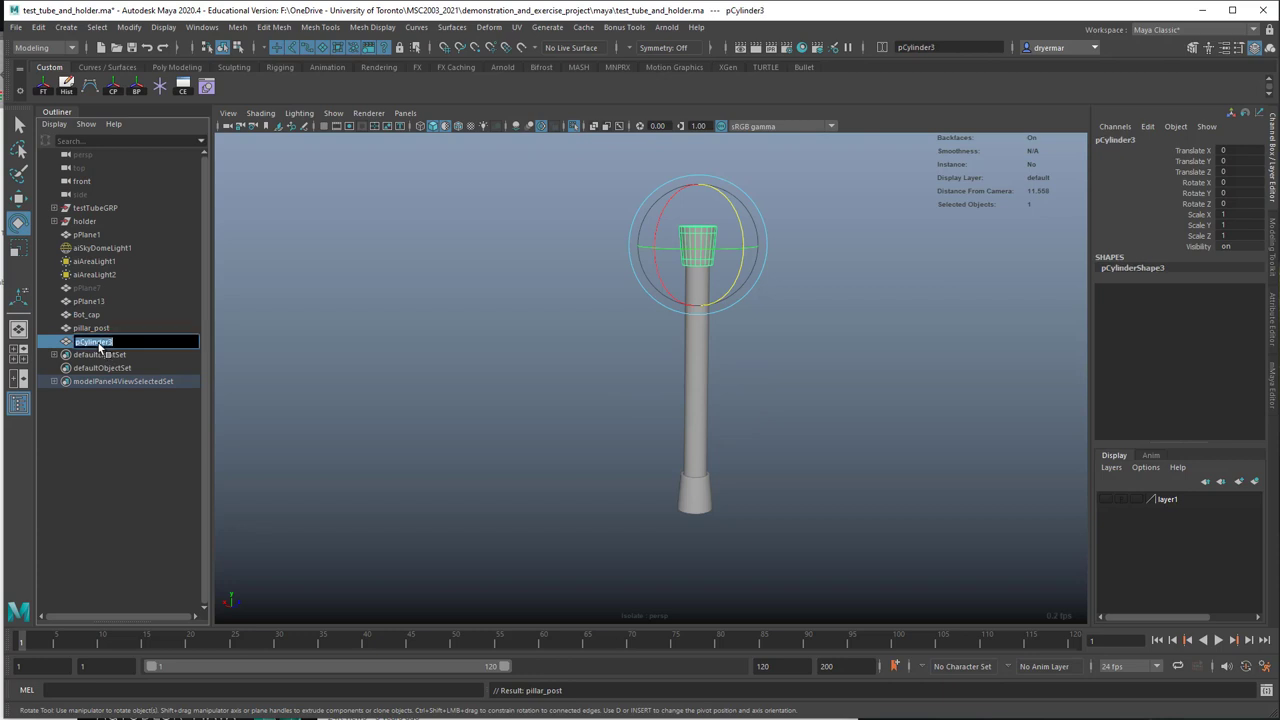
text(topCap)
key(Return)
Step: Group Bot_cap, pillar_post and topCap, and center the group's pivot
shift+click(92, 315)
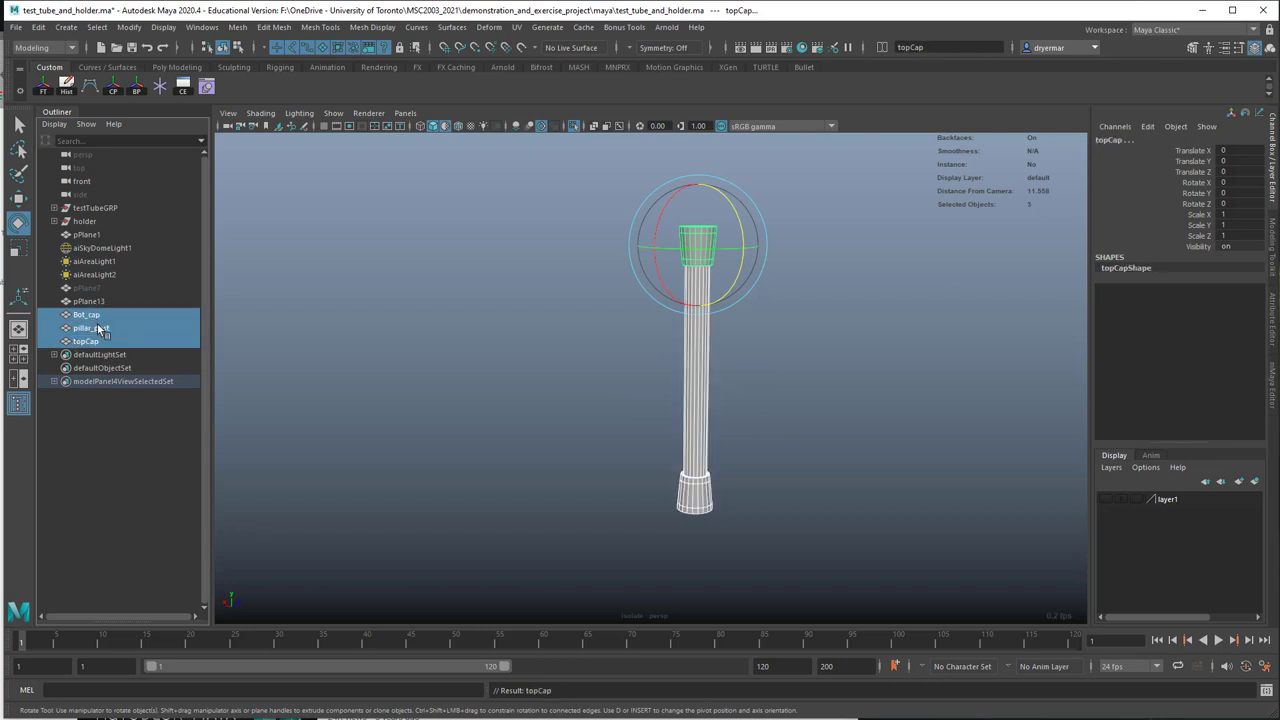
key(ctrl+g)
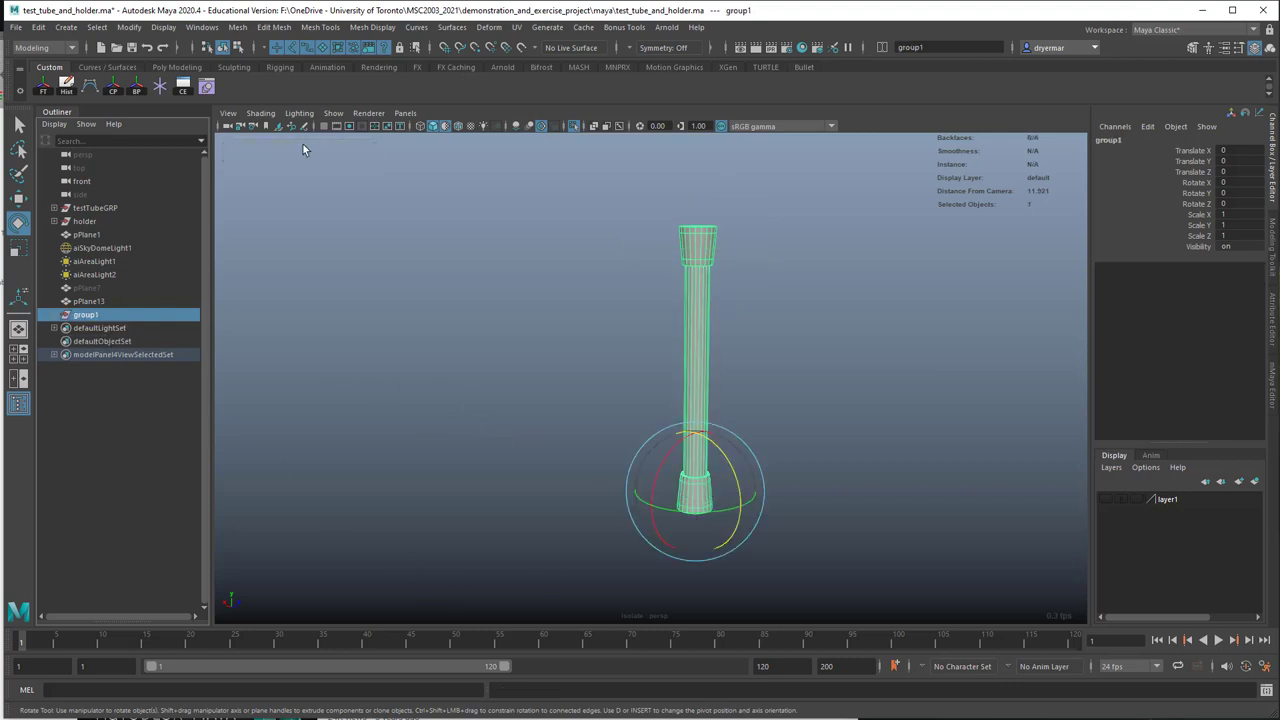
click(129, 27)
click(147, 128)
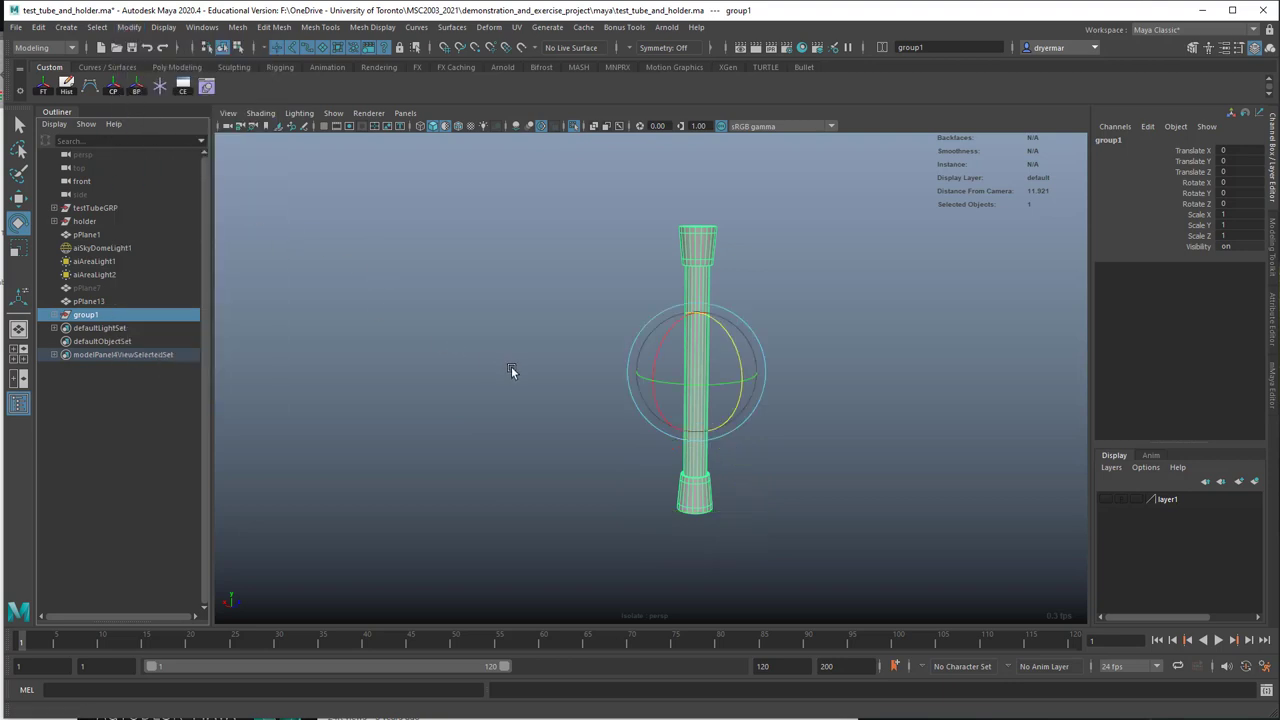
Step: Show the holder strip again and move the grouped post to Translate X -5, at one end of the strip
alt+right_drag(512, 371, 453, 359)
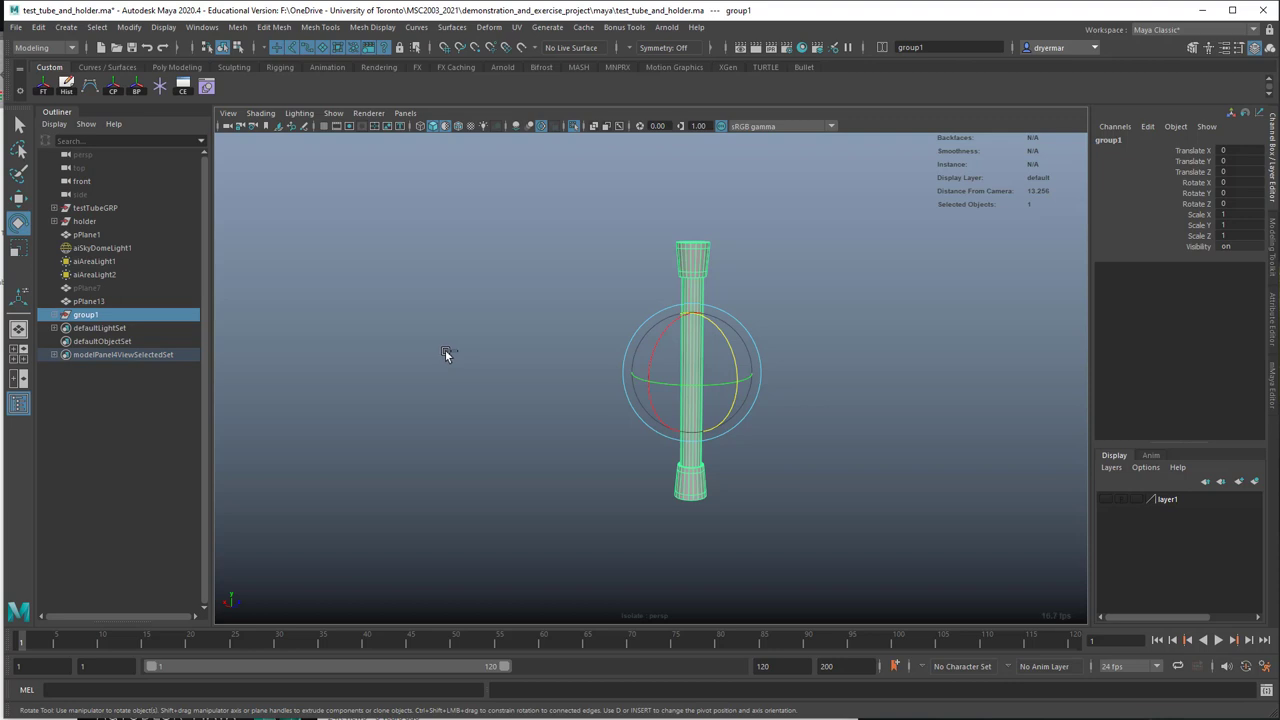
alt+drag(445, 349, 500, 371)
alt+drag(701, 421, 846, 408)
key(w)
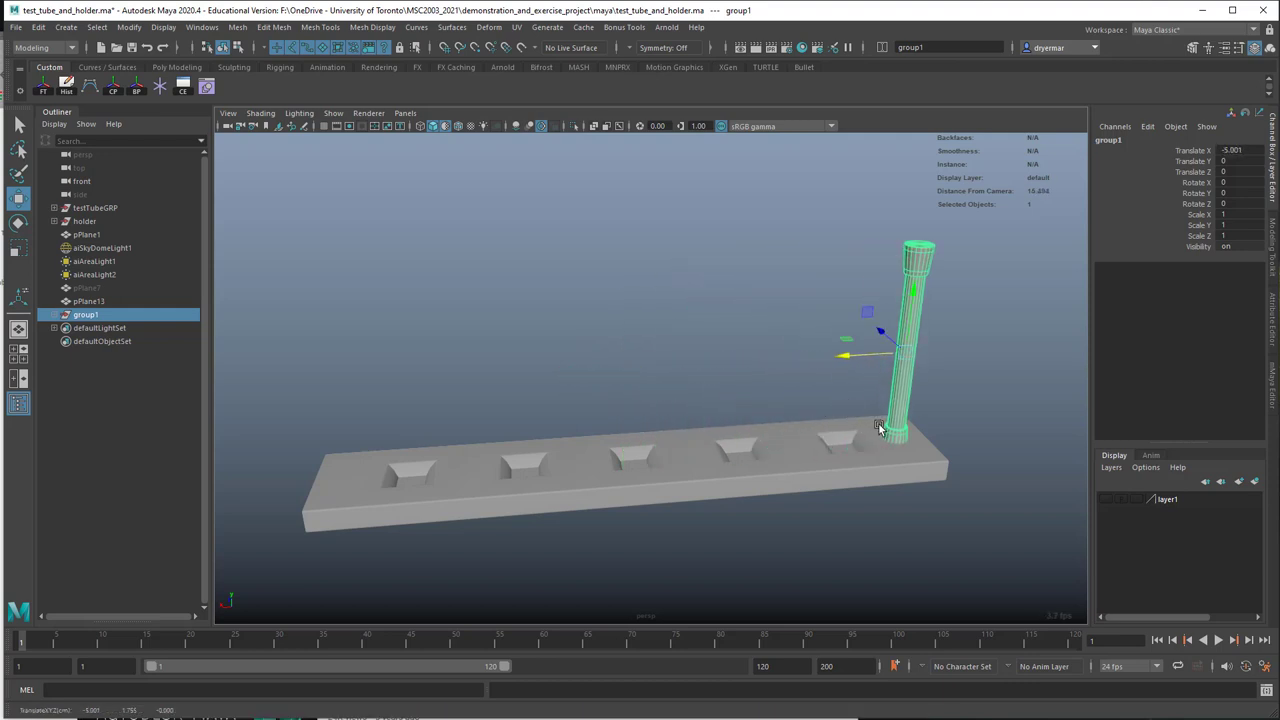
alt+right_drag(880, 428, 820, 413)
alt+drag(820, 413, 797, 397)
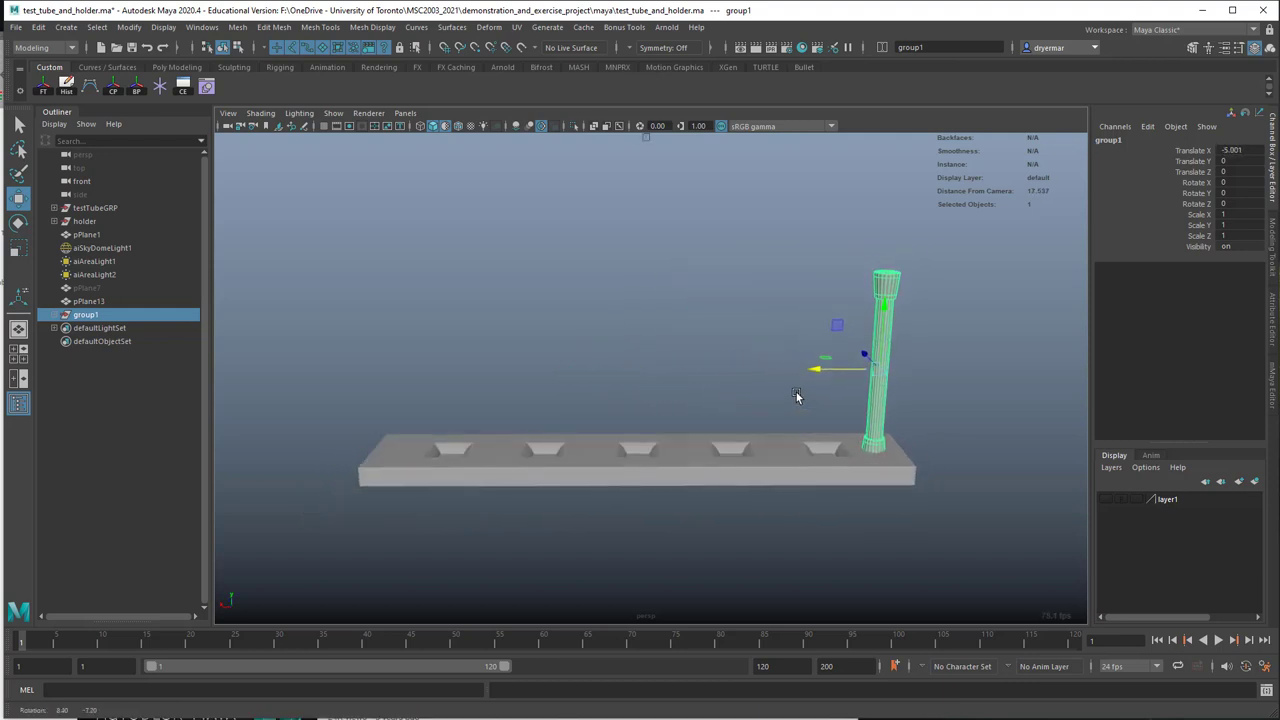
click(1238, 150)
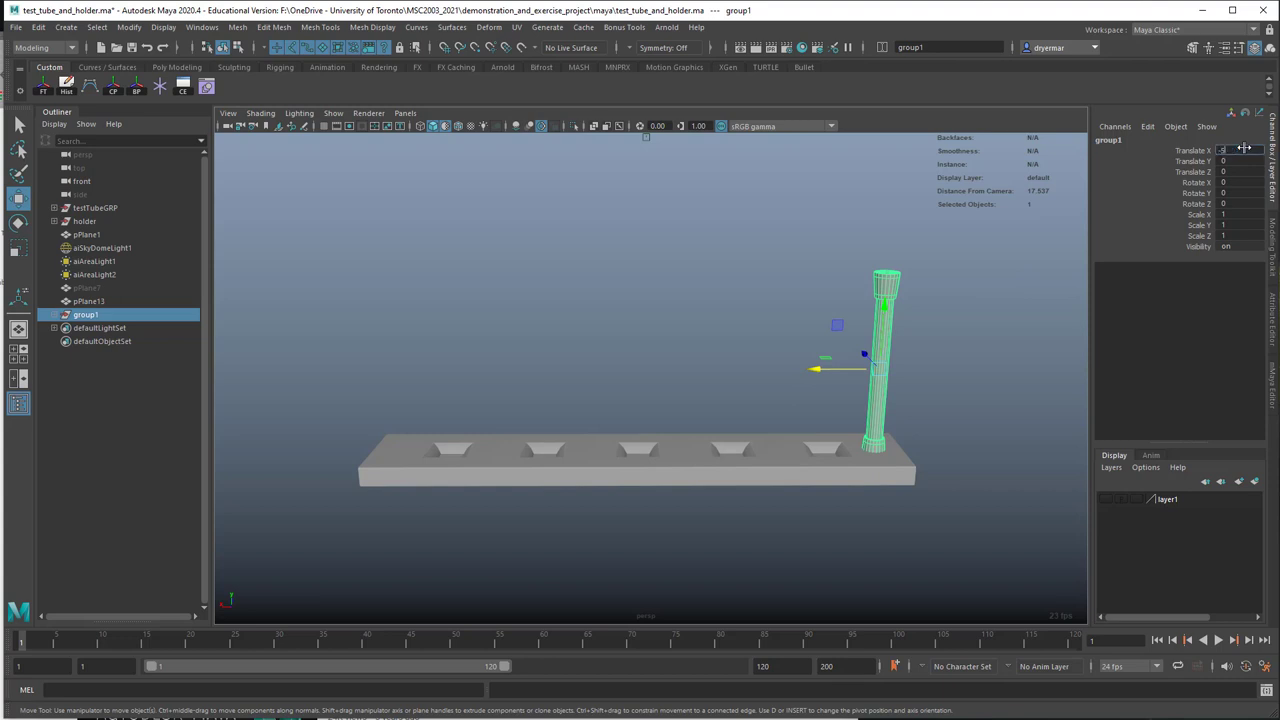
Step: Rename the post's group as pillar
double_click(86, 316)
text(pl)
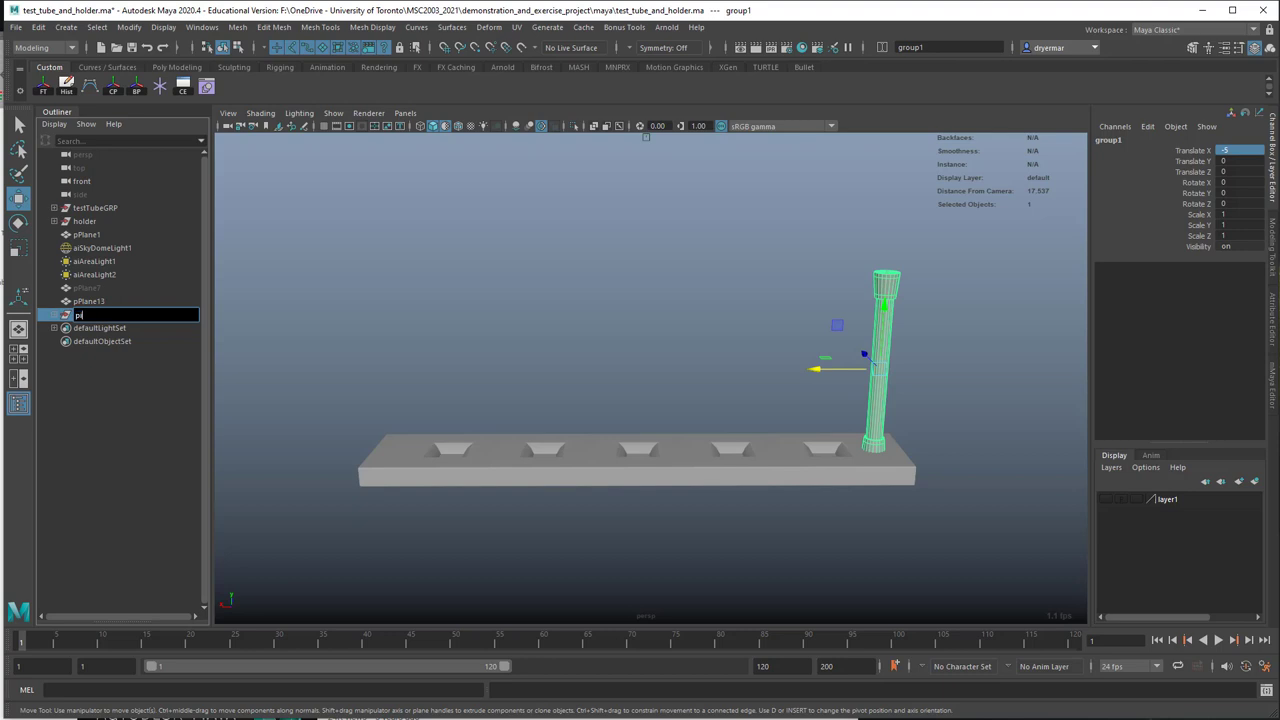
text(llar)
key(Return)
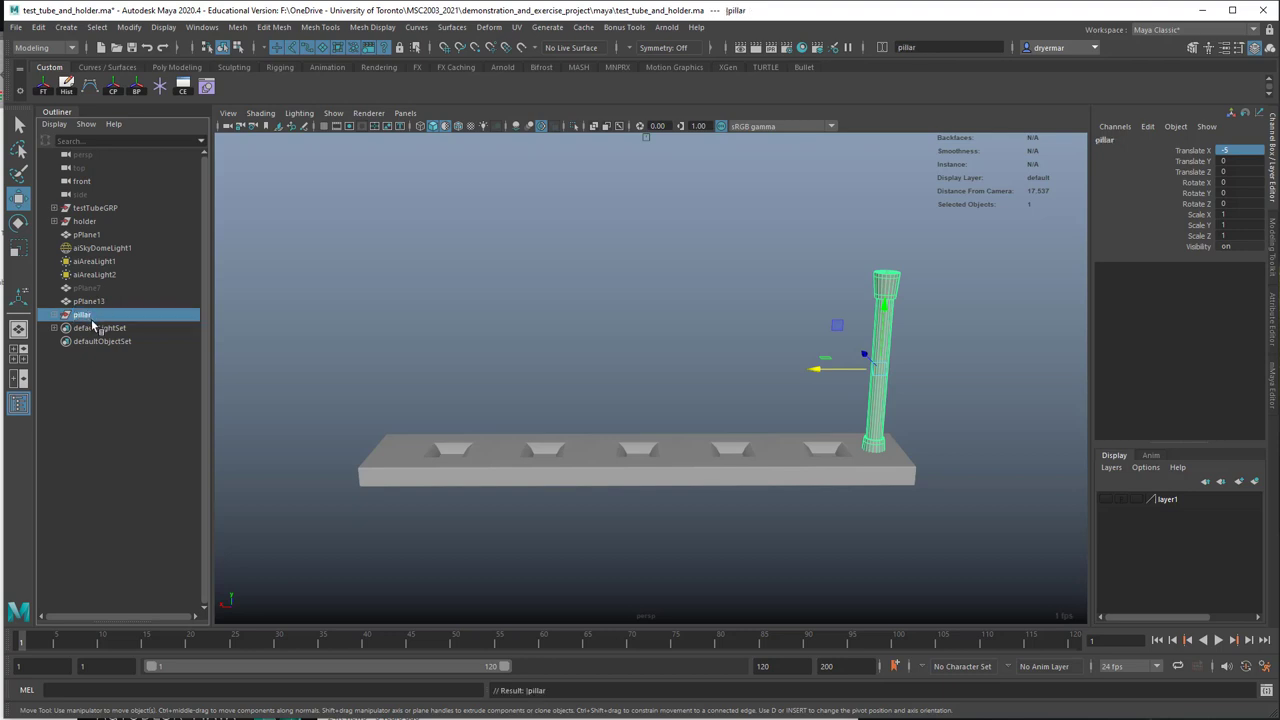
Step: Duplicate the pillar group and set the copy's Translate X to 5, at the strip's opposite end
key(ctrl+d)
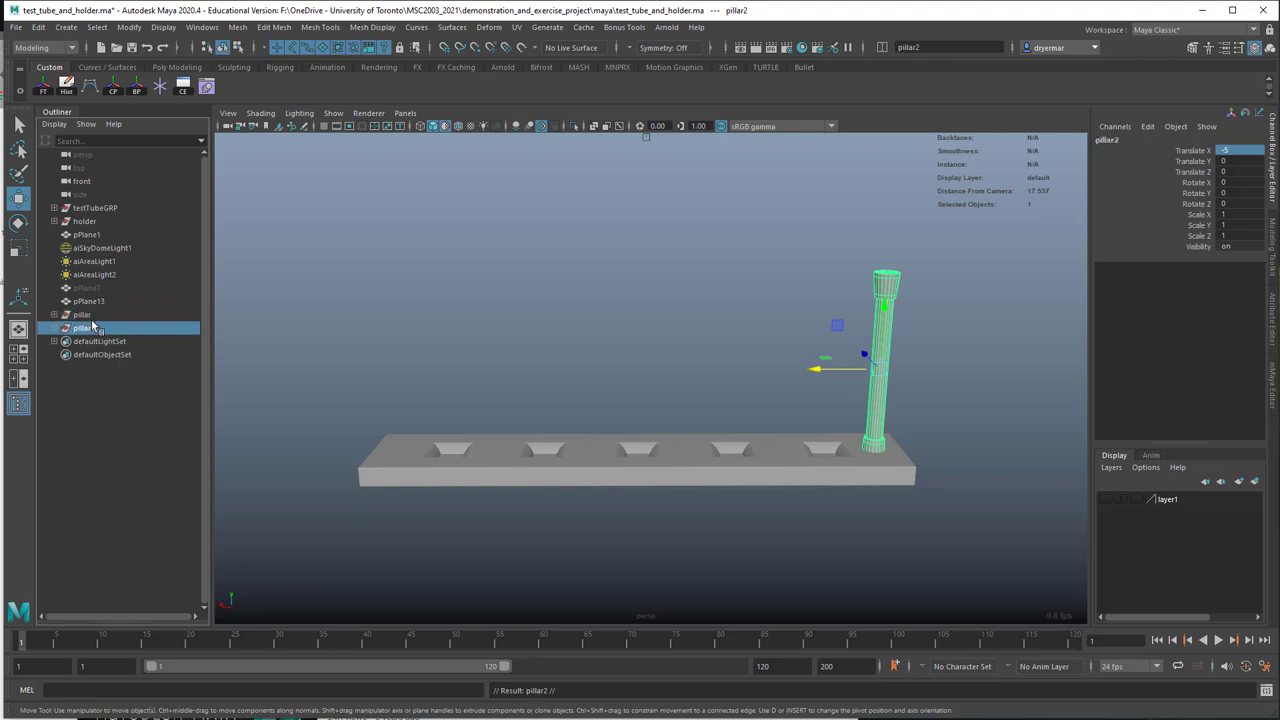
click(1232, 150)
text(5)
key(Return)
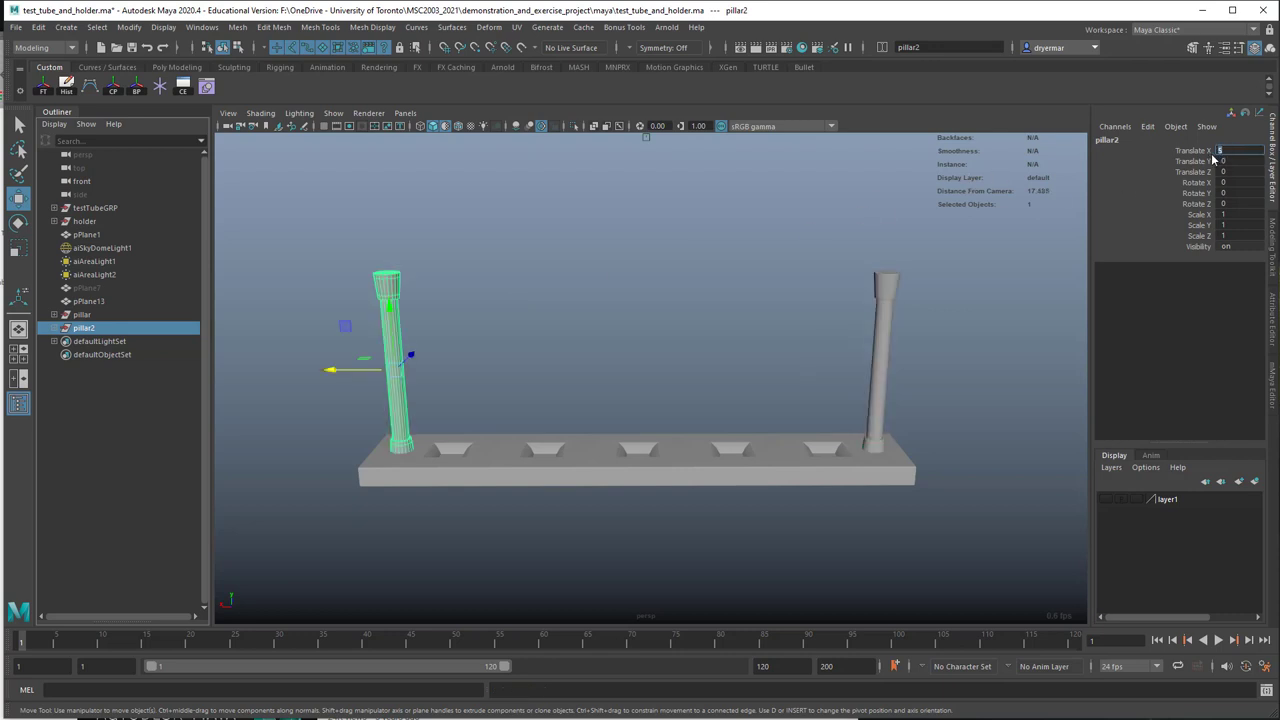
Step: Turn on the smooth preview for the holder strip, then deselect it
alt+drag(754, 311, 704, 347)
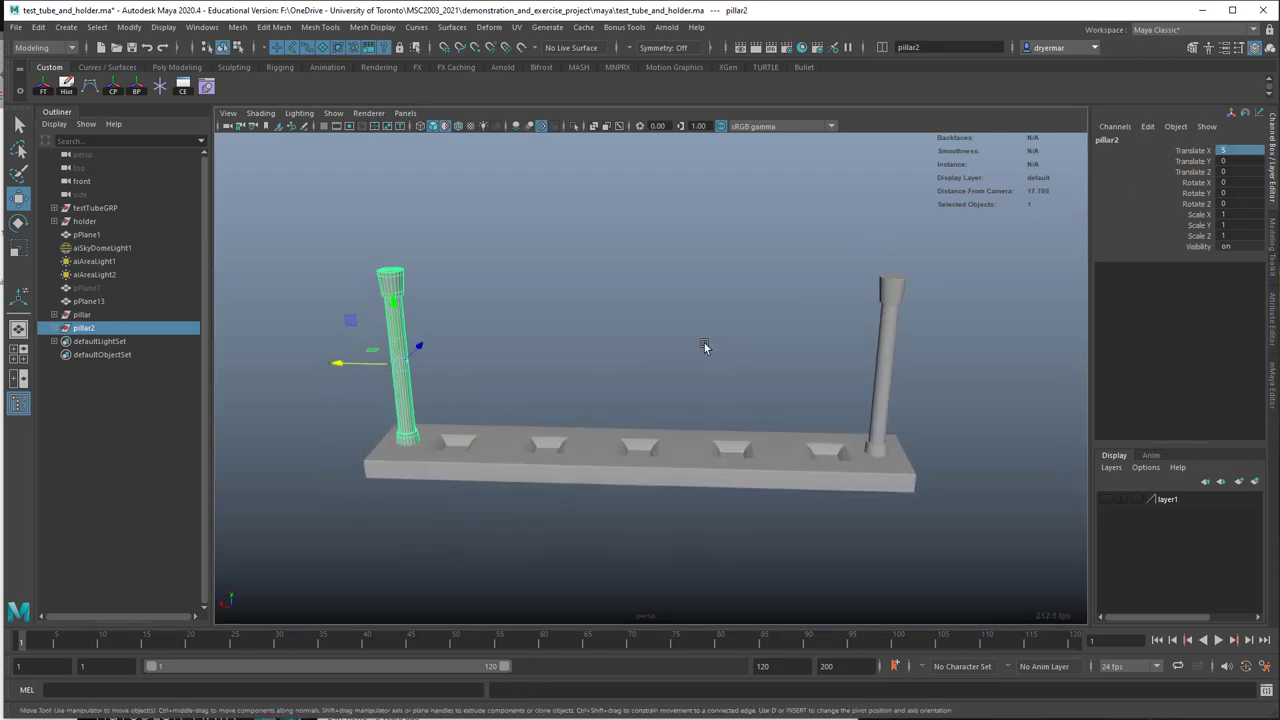
click(697, 480)
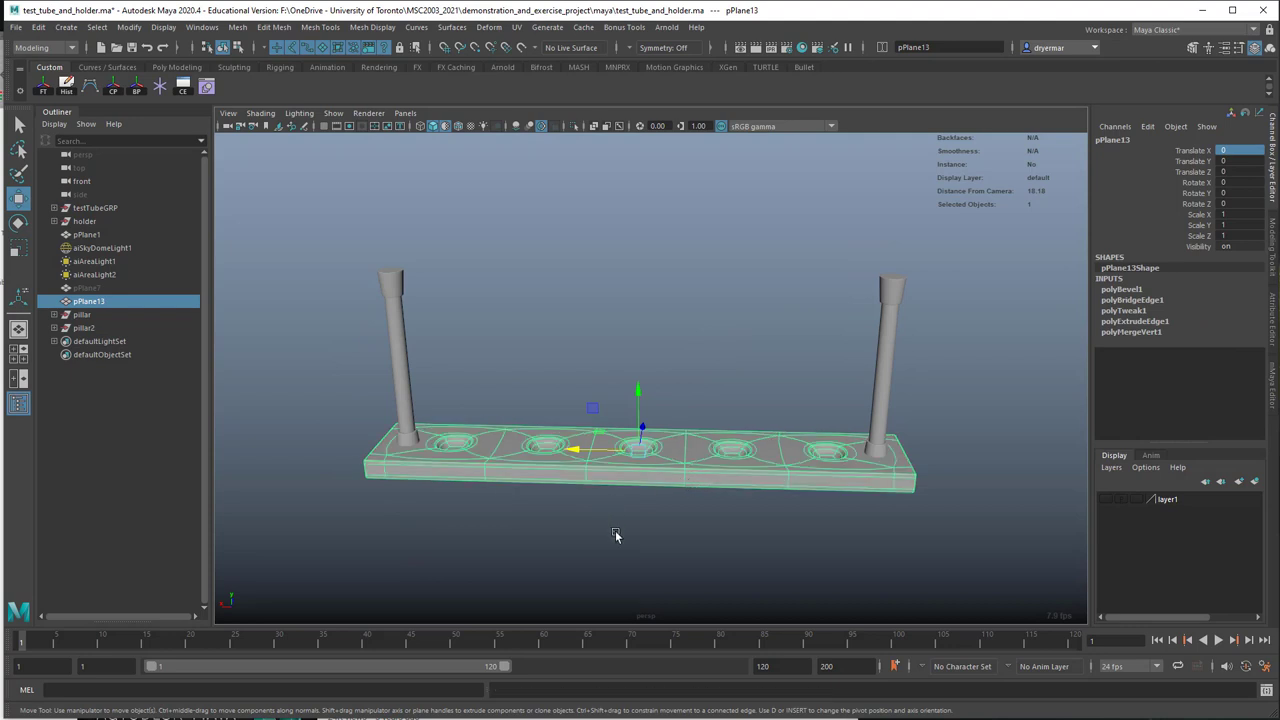
click(501, 523)
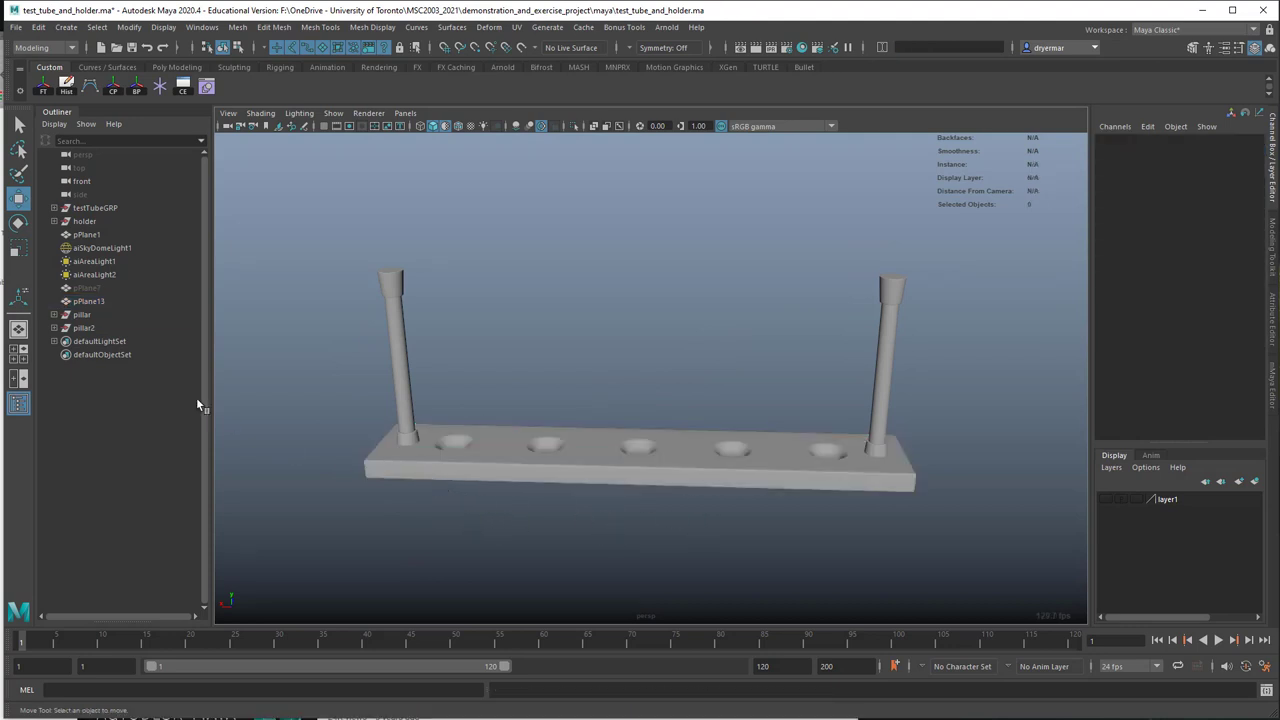
Step: Raise both pillar groups to about Translate Y 0.286 so their lower caps rest on the strip, and check the assembly
drag(85, 327, 84, 315)
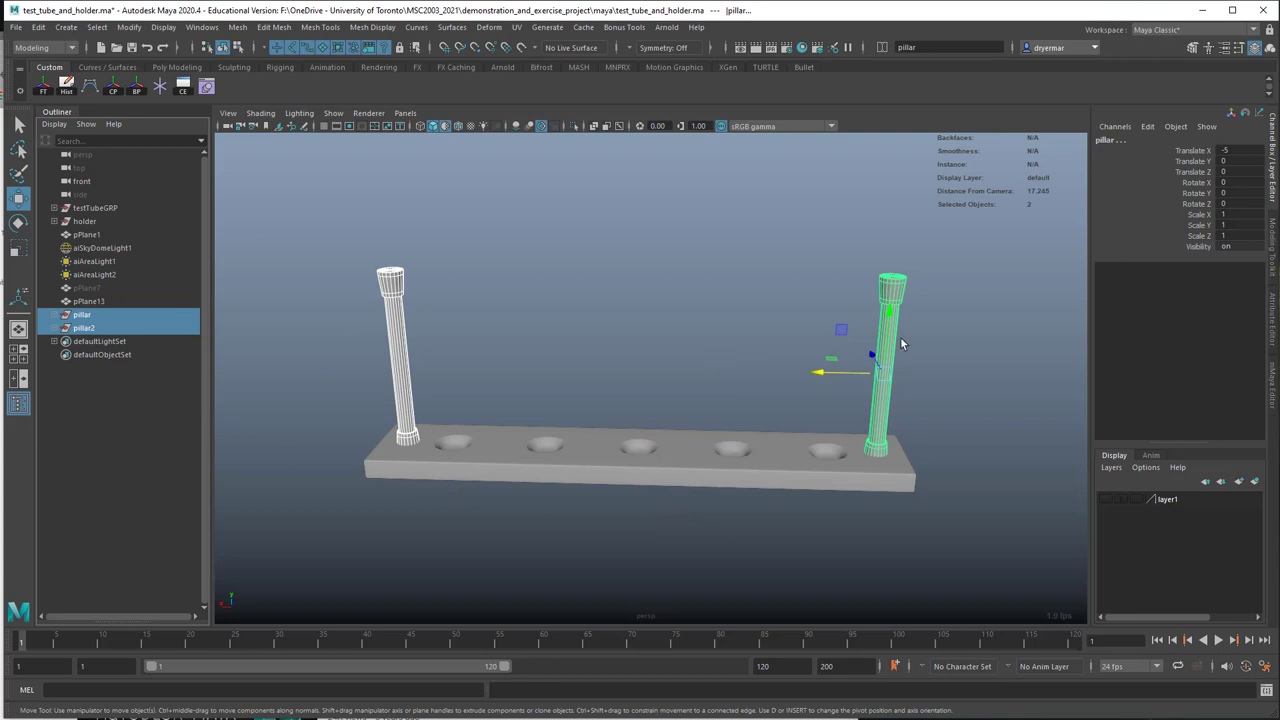
drag(890, 335, 893, 321)
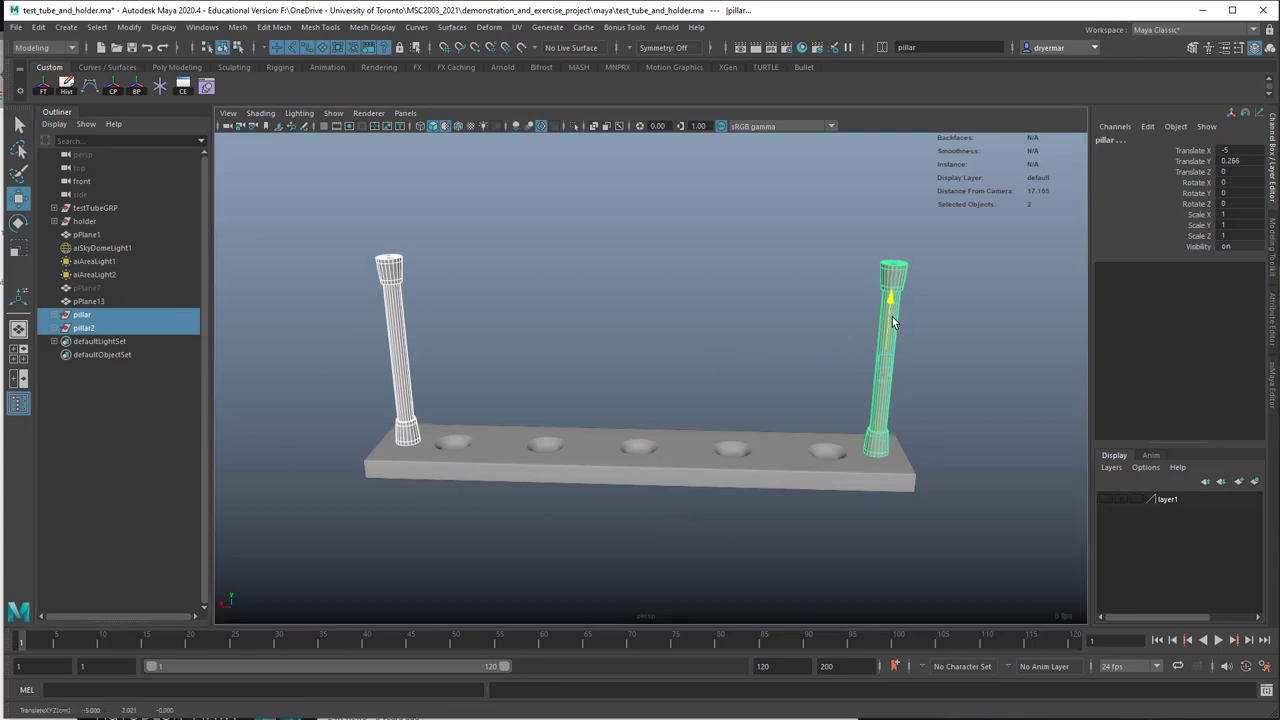
click(514, 371)
alt+drag(514, 371, 460, 421)
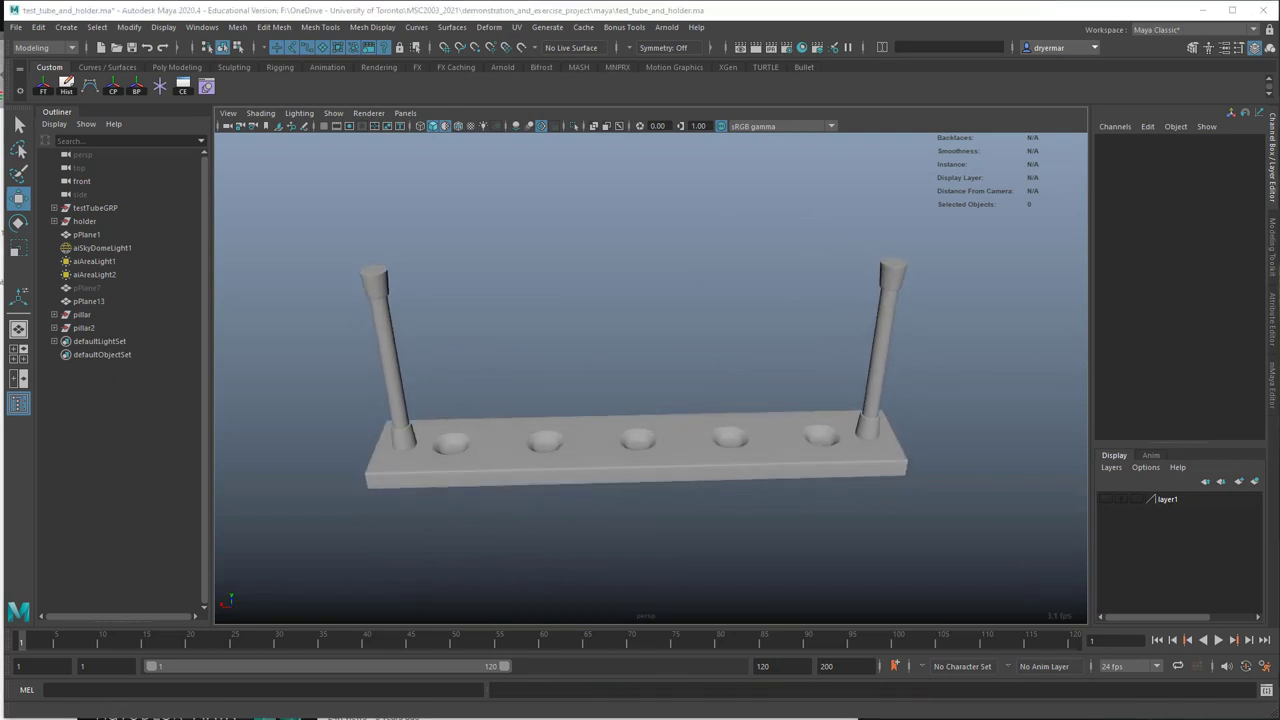
alt+drag(763, 557, 697, 557)
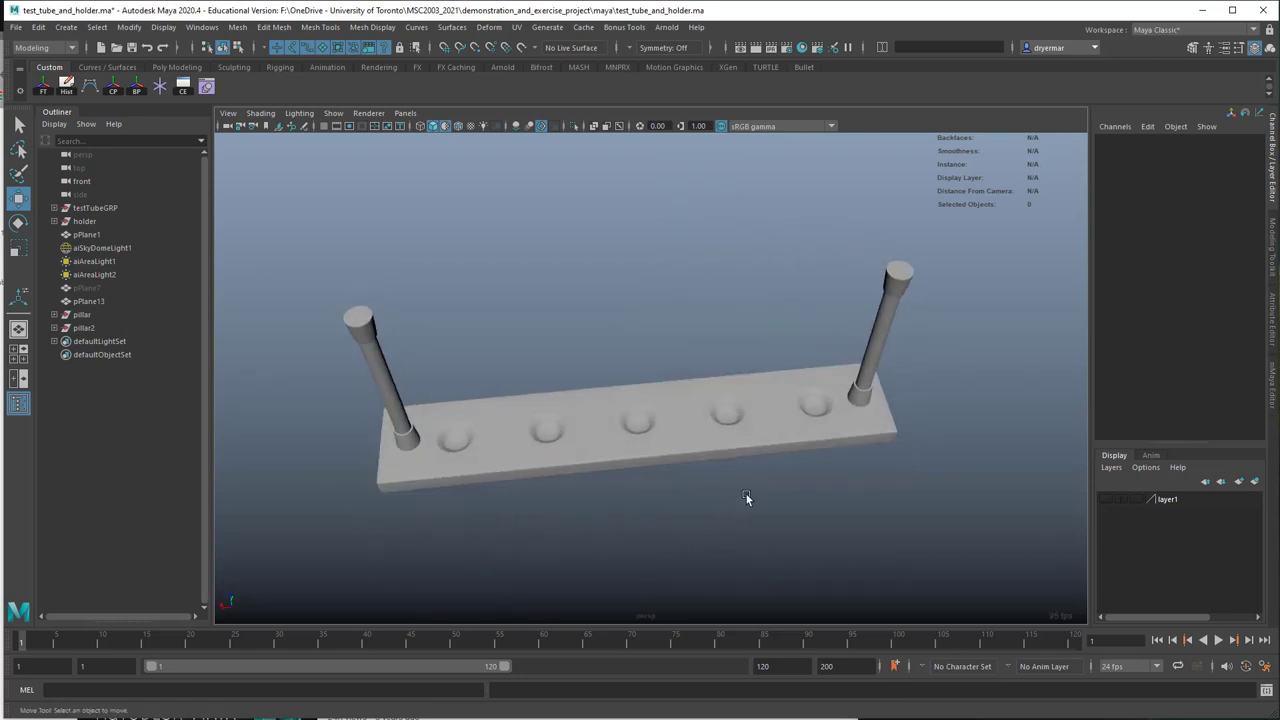
alt+drag(746, 494, 746, 470)
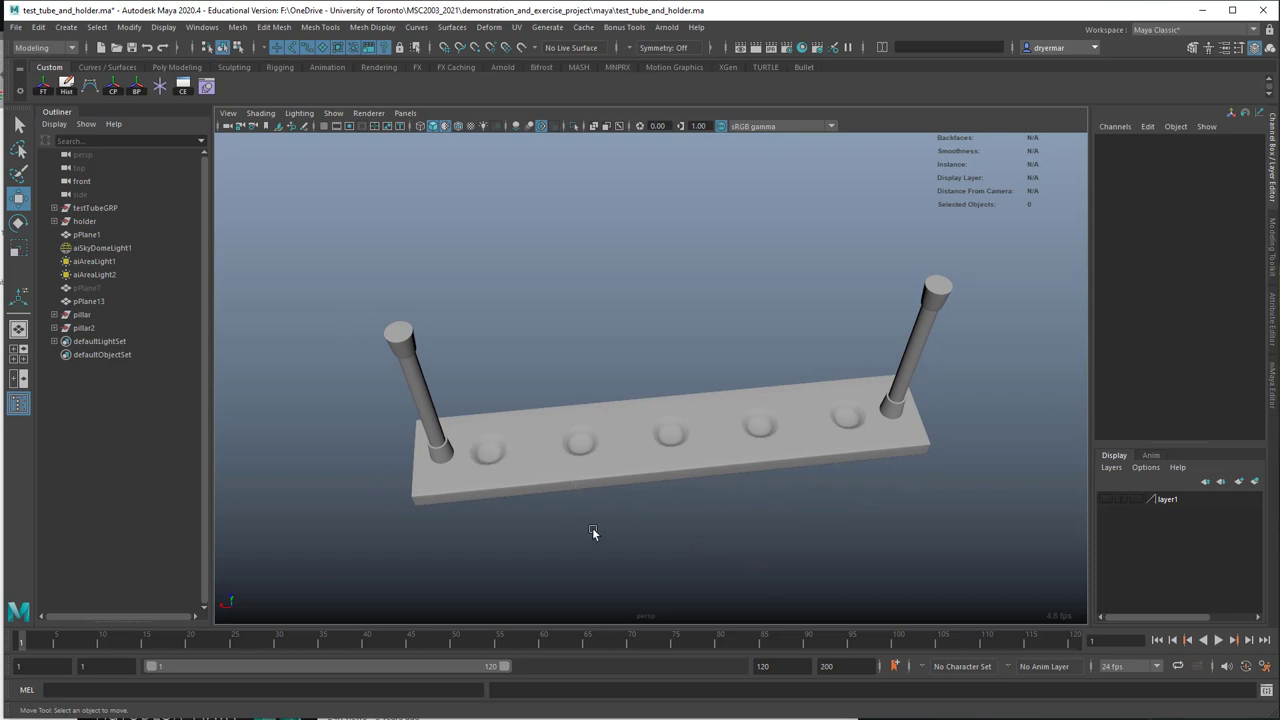
Step: Isolate the holder strip in the perspective view
click(540, 476)
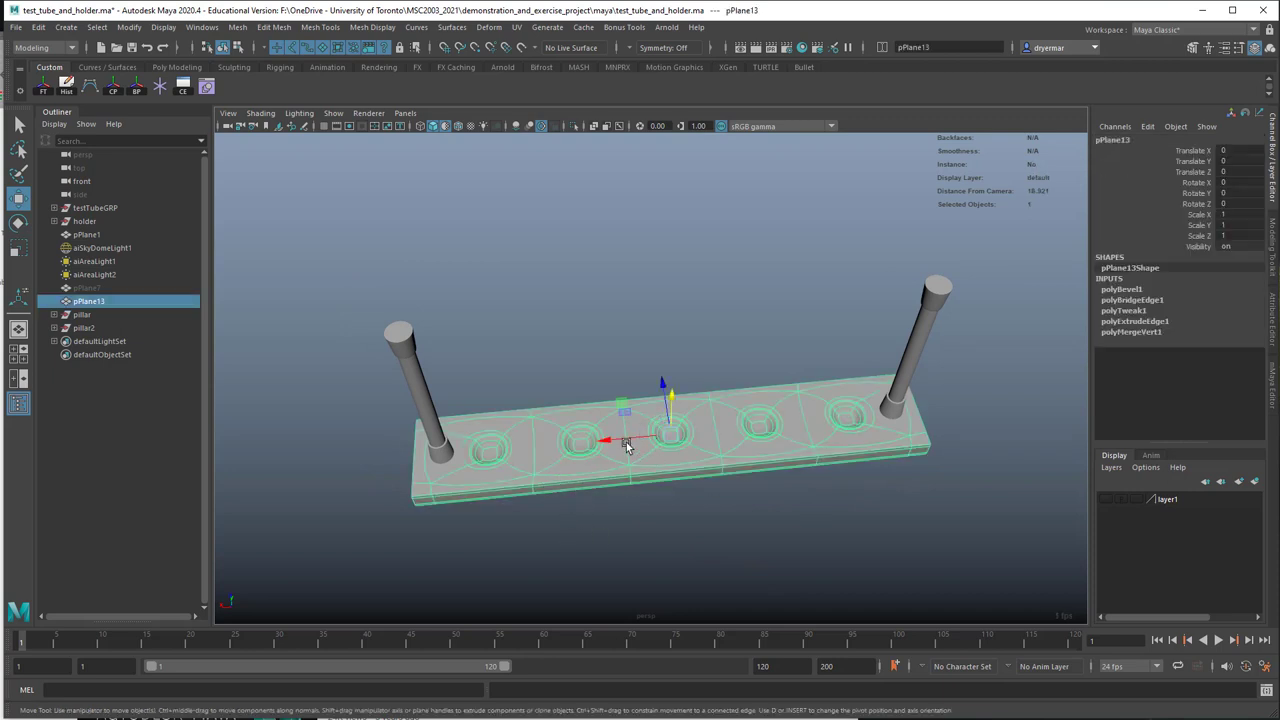
alt+drag(677, 514, 655, 459)
key(ctrl+1)
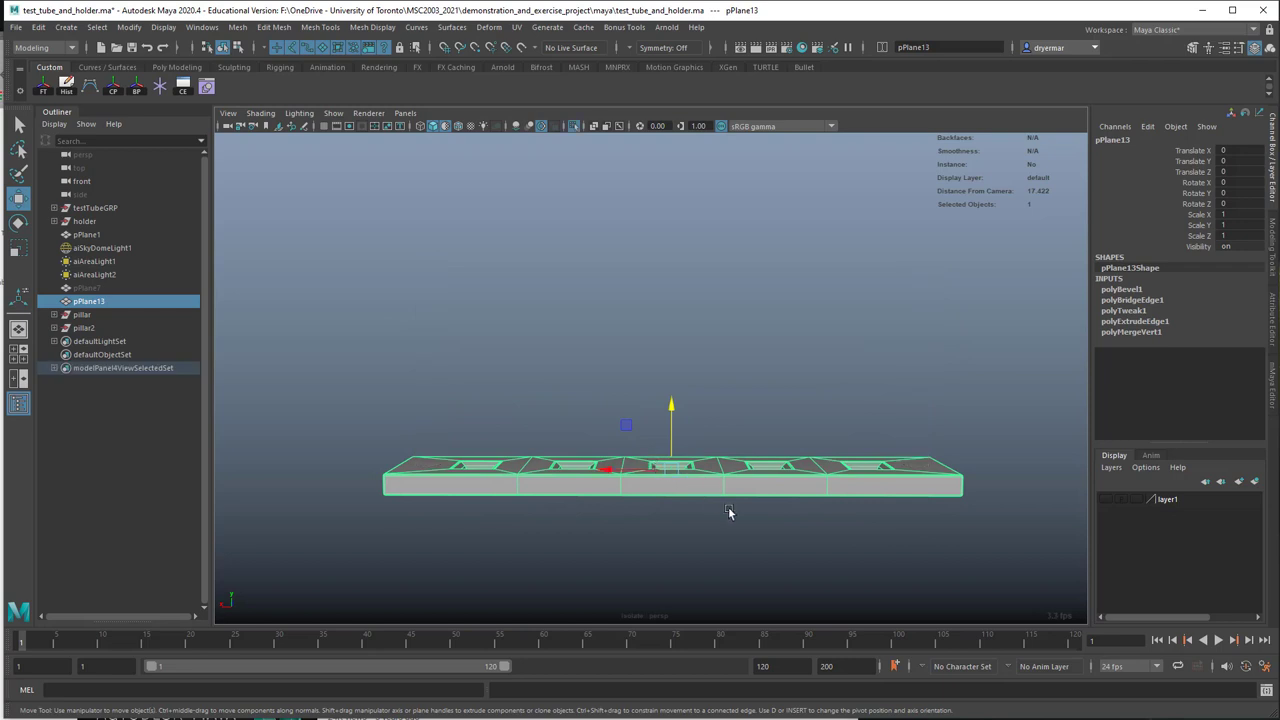
alt+drag(729, 514, 726, 374)
click(760, 483)
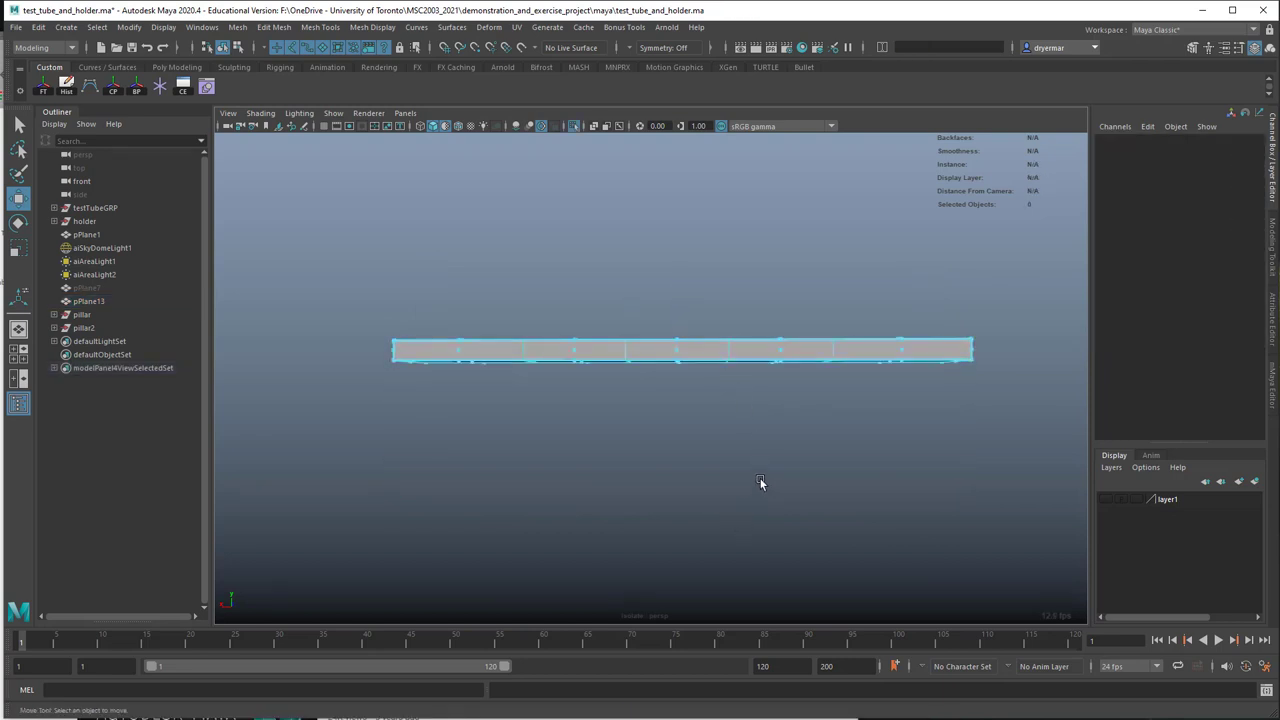
key(space)
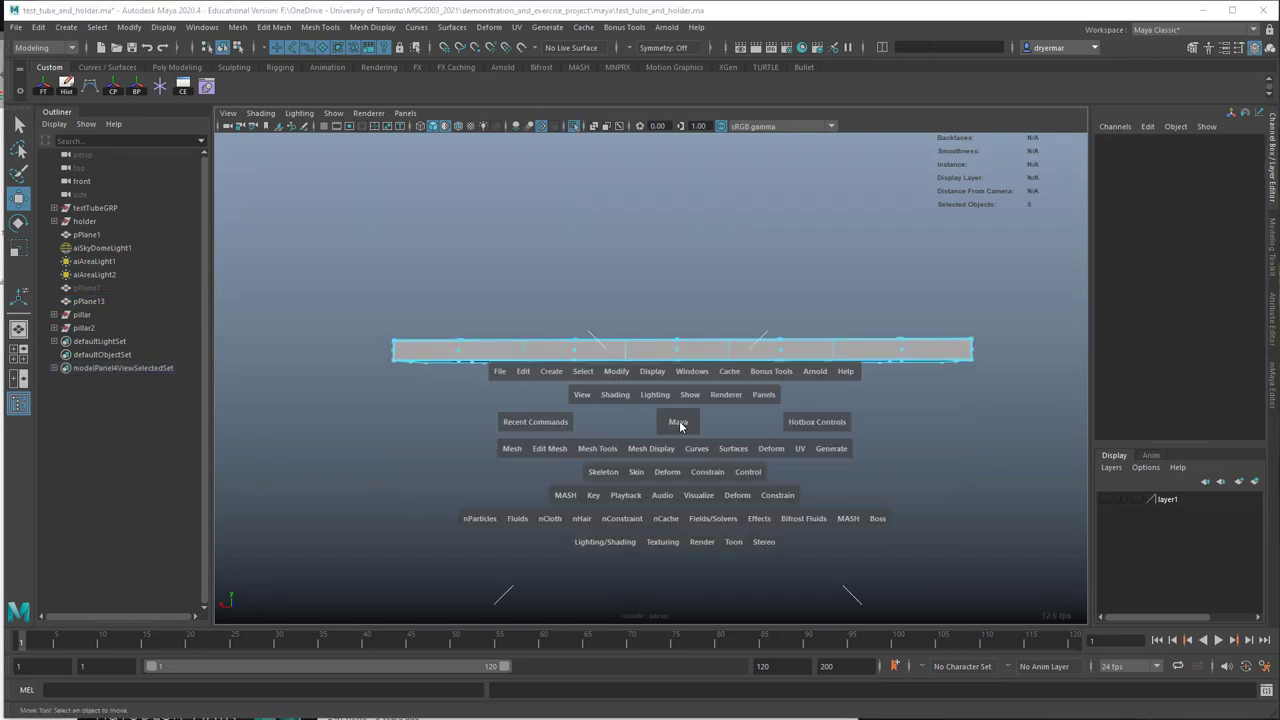
click(680, 425)
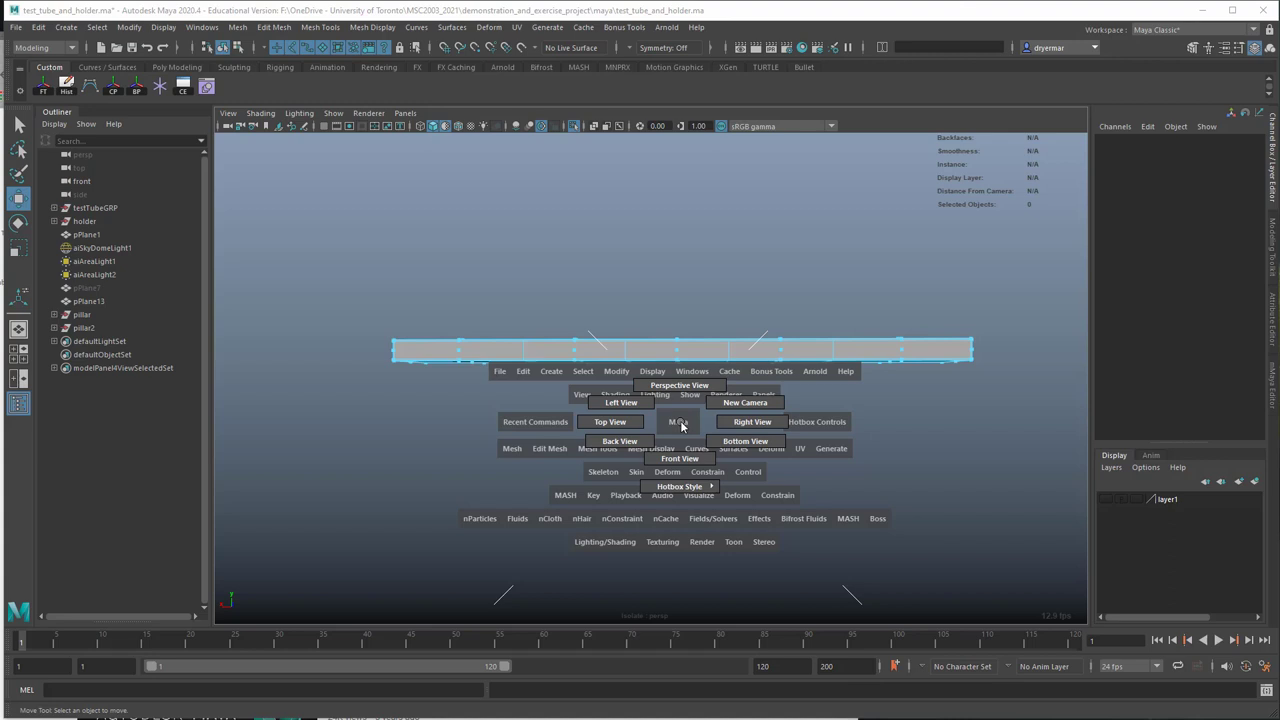
drag(681, 423, 690, 456)
alt+right_drag(805, 468, 585, 443)
alt+middle_drag(612, 441, 619, 414)
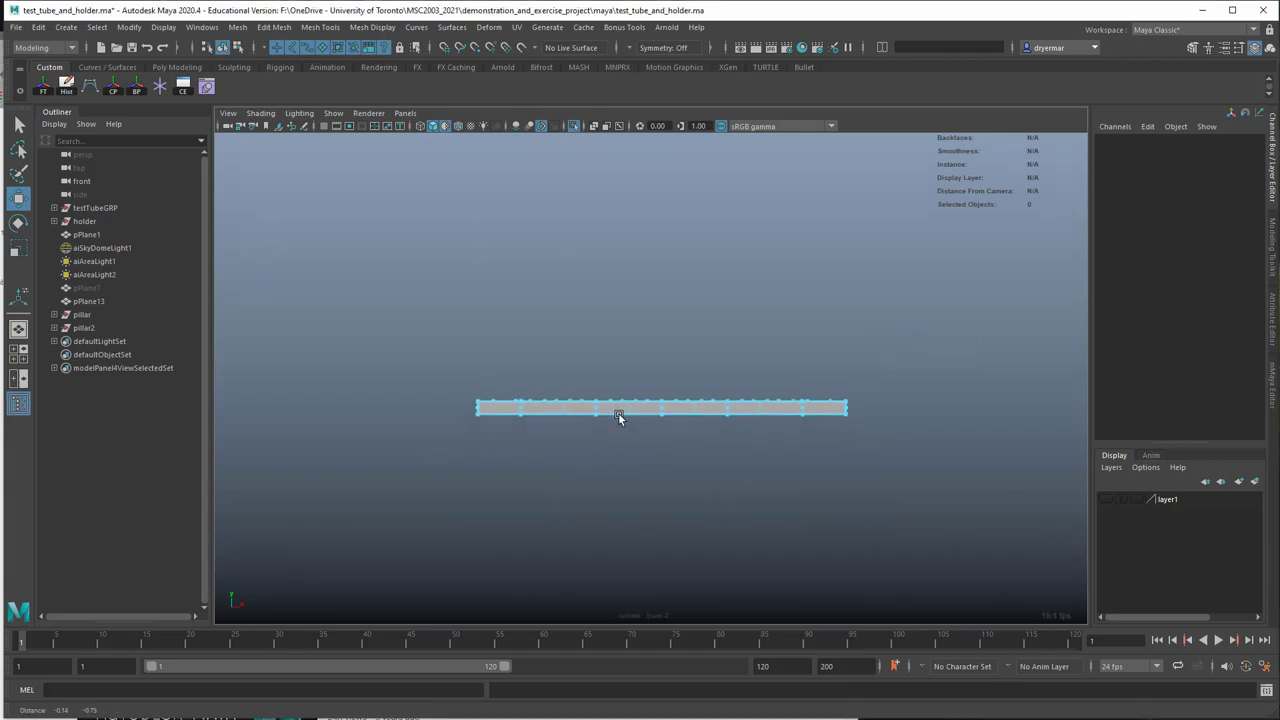
drag(463, 402, 958, 480)
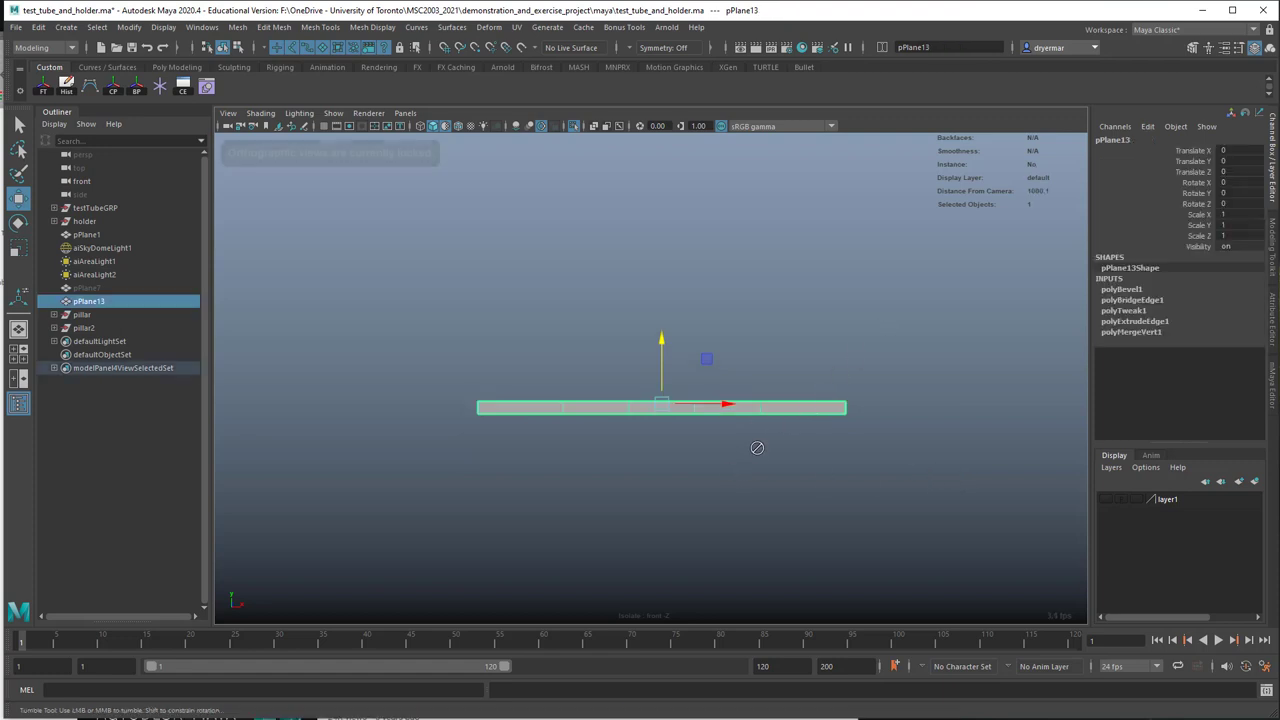
key(space)
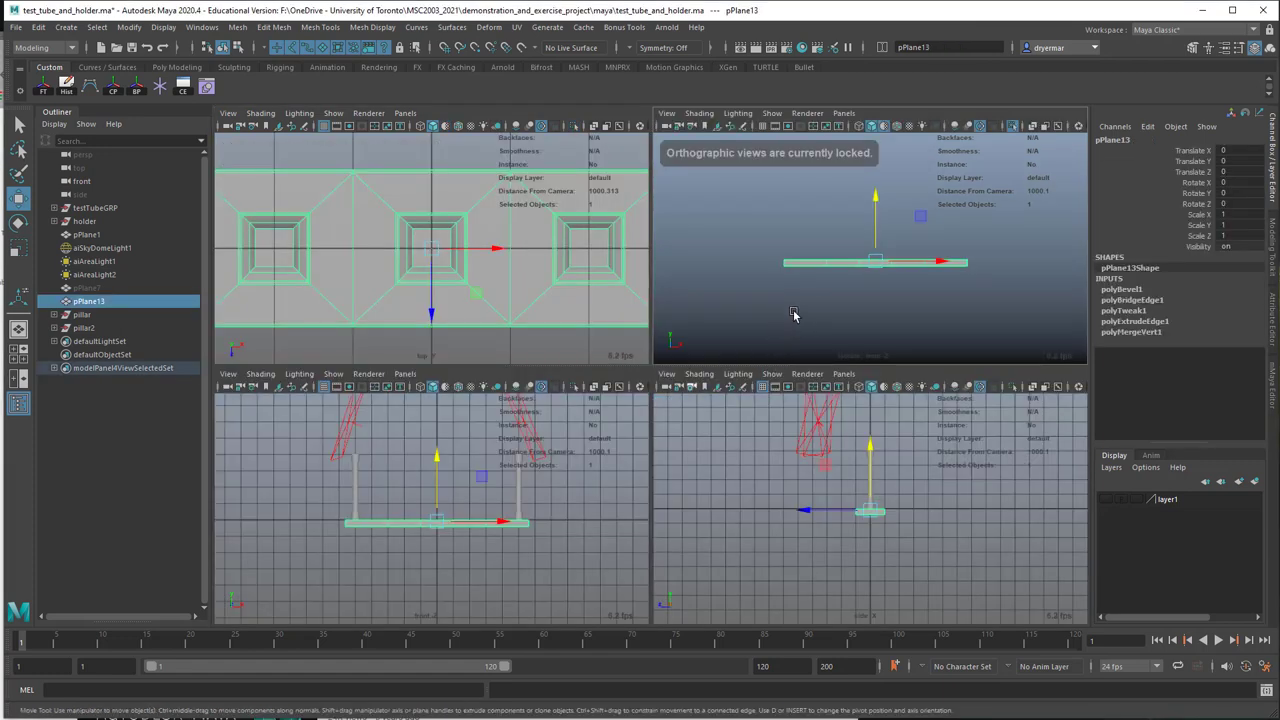
key(space)
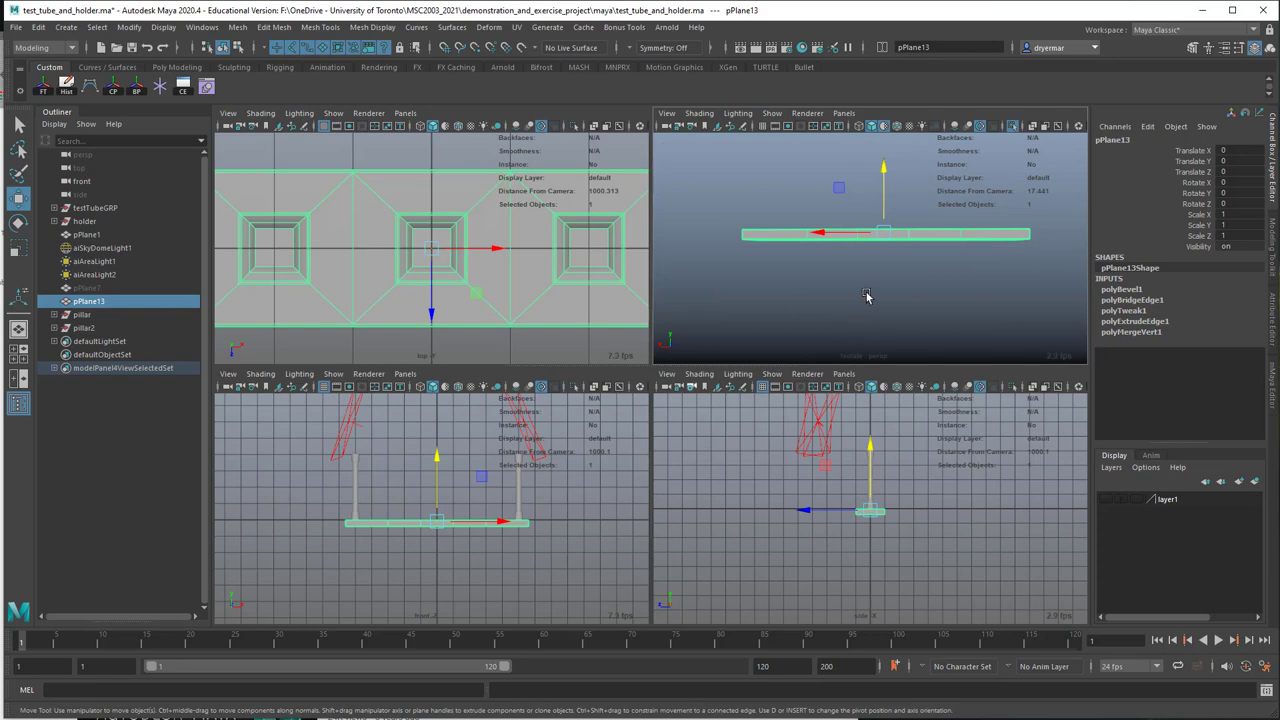
alt+drag(856, 274, 852, 308)
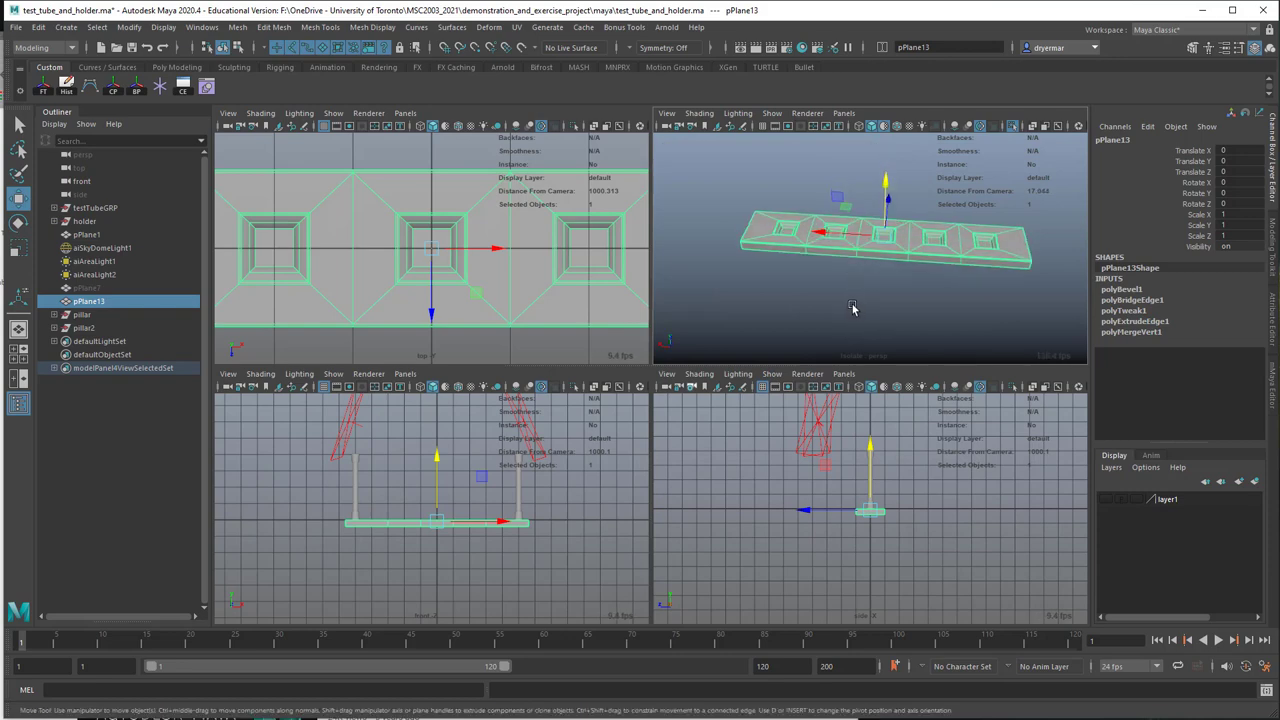
Step: Rename the holder strip as bottom_stand
click(91, 304)
double_click(90, 305)
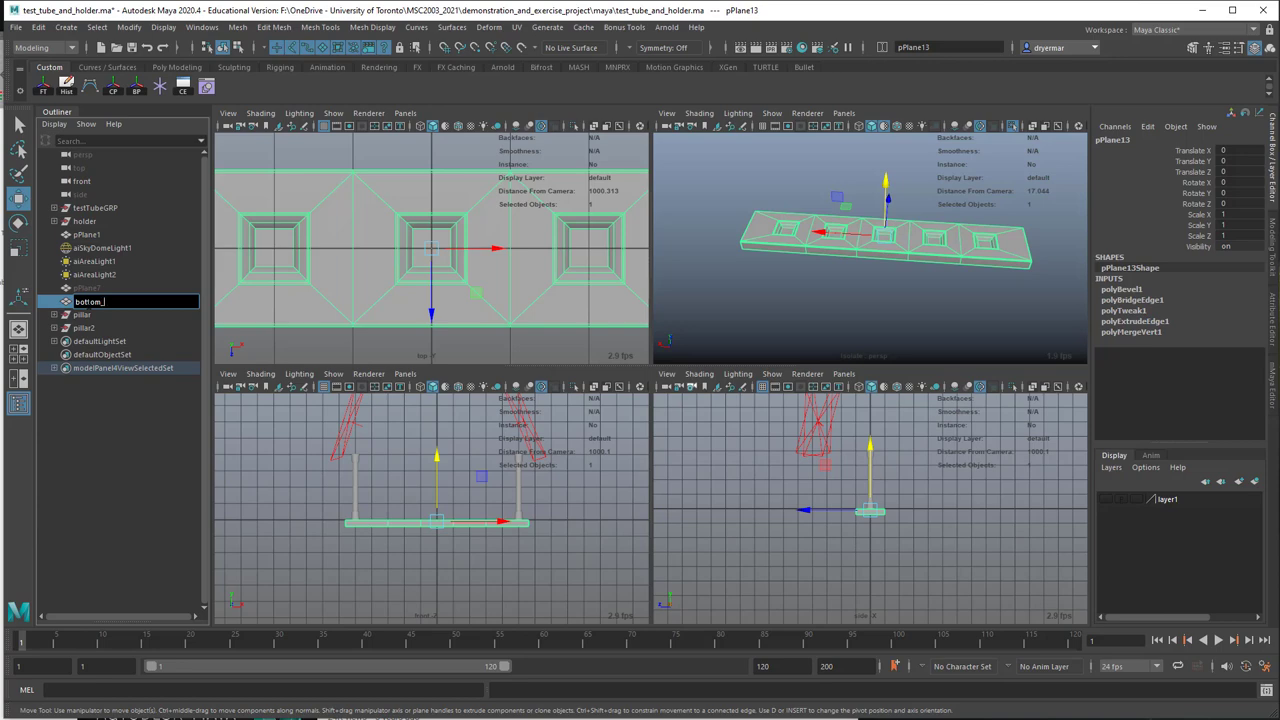
key(Return)
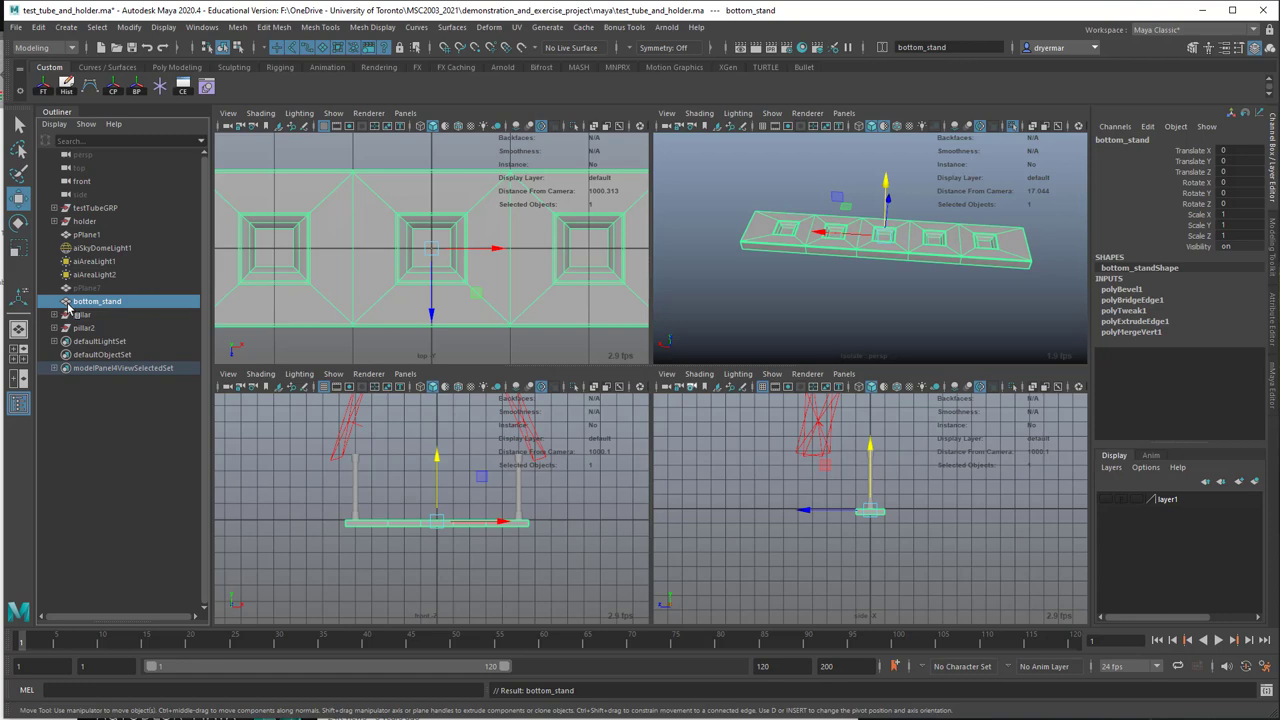
Step: Duplicate bottom_stand and rename the copy as topStand
key(ctrl+d)
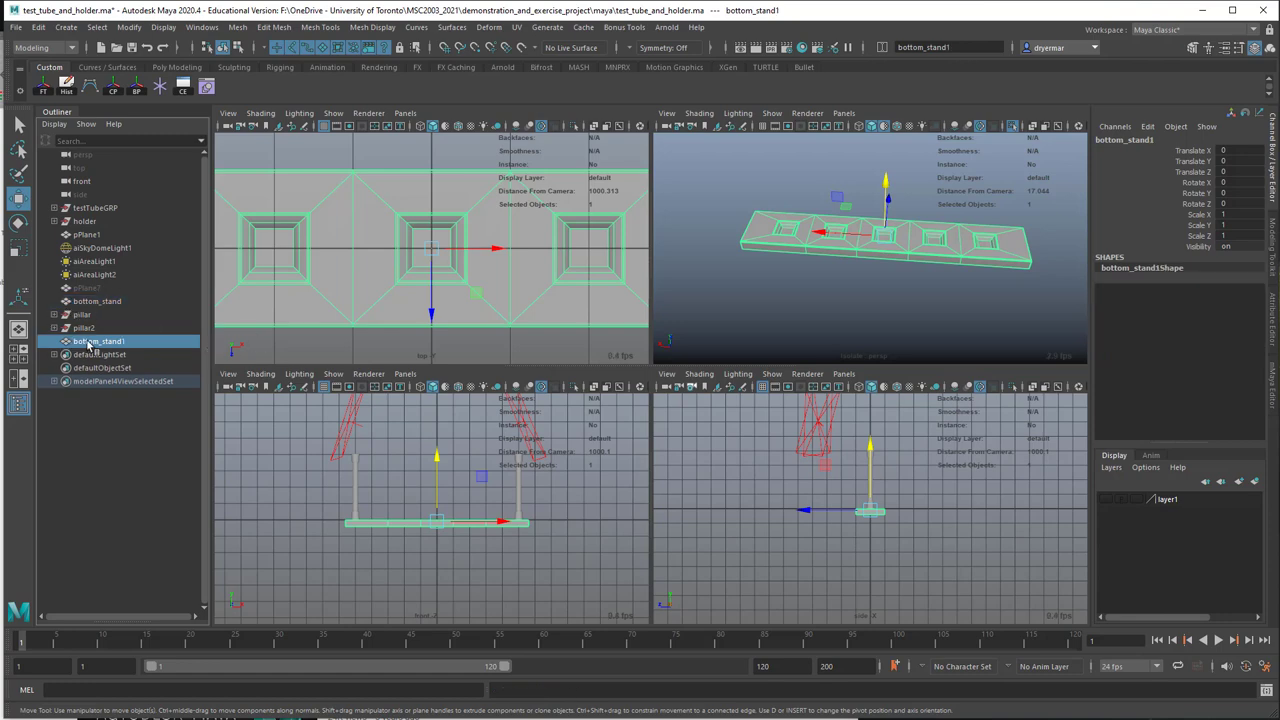
double_click(88, 342)
text(to)
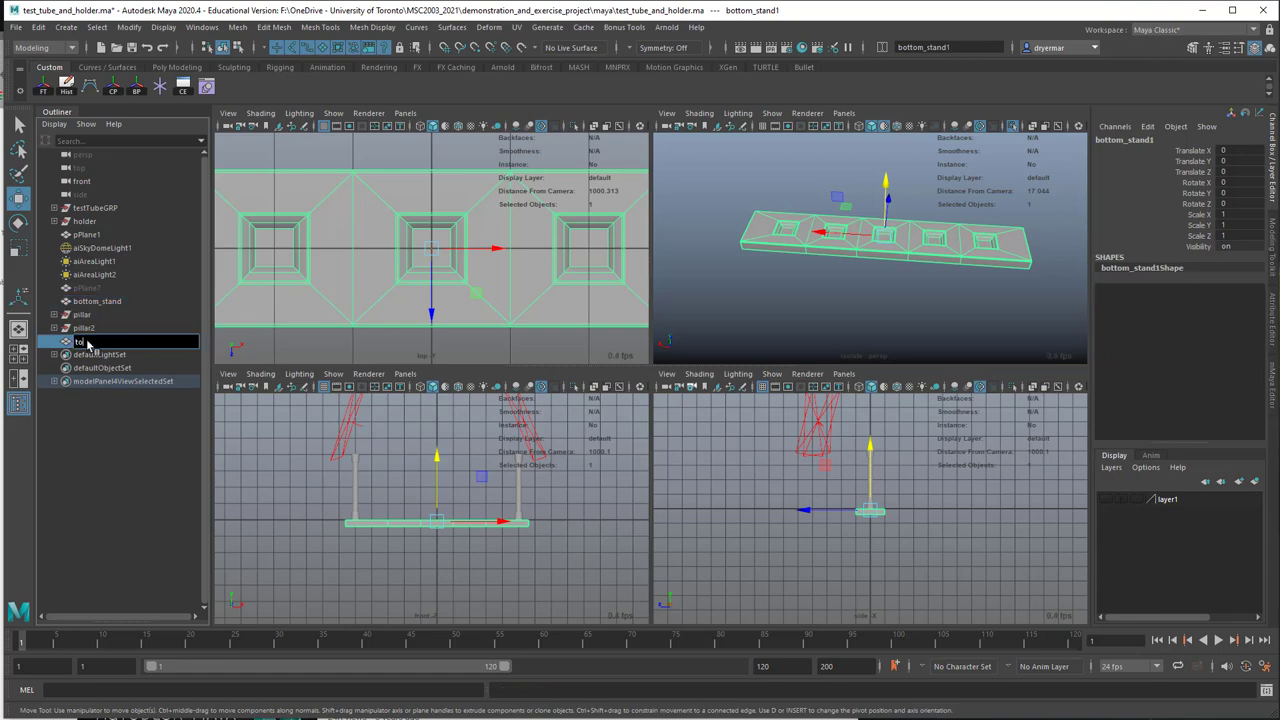
text(pStand)
key(Return)
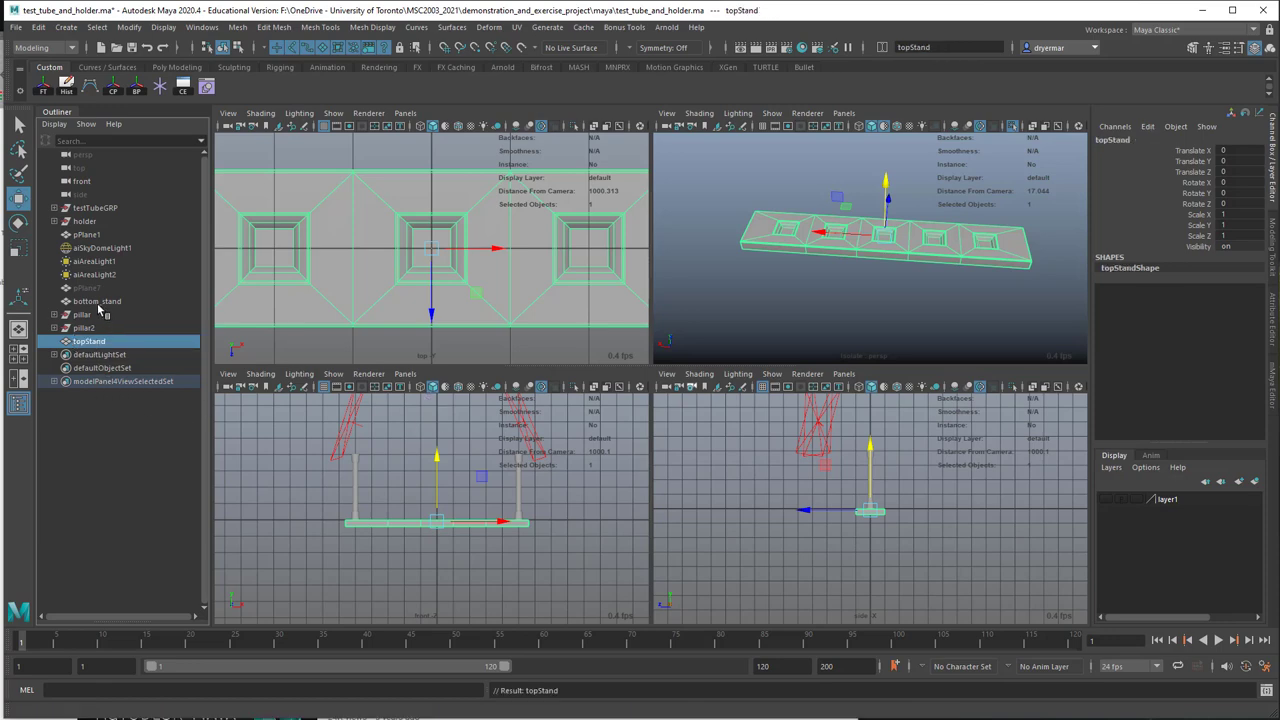
Step: Hide bottom_stand and select topStand
click(99, 302)
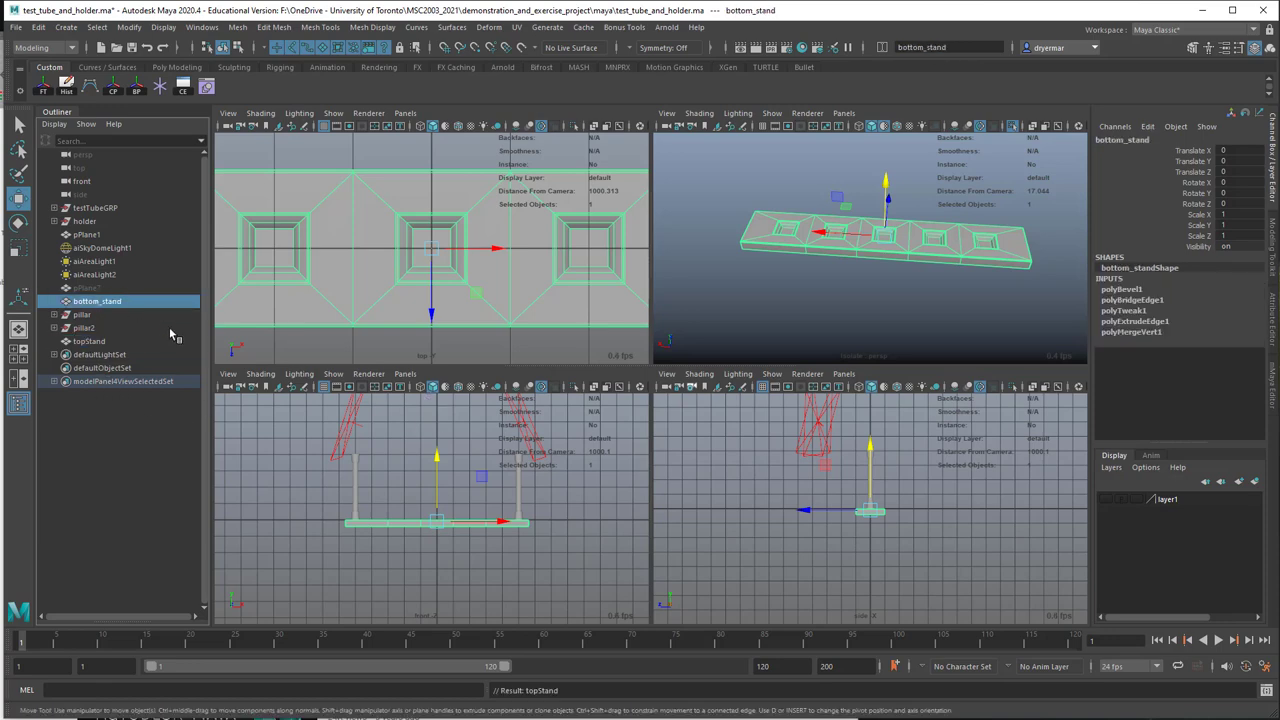
key(h)
click(860, 250)
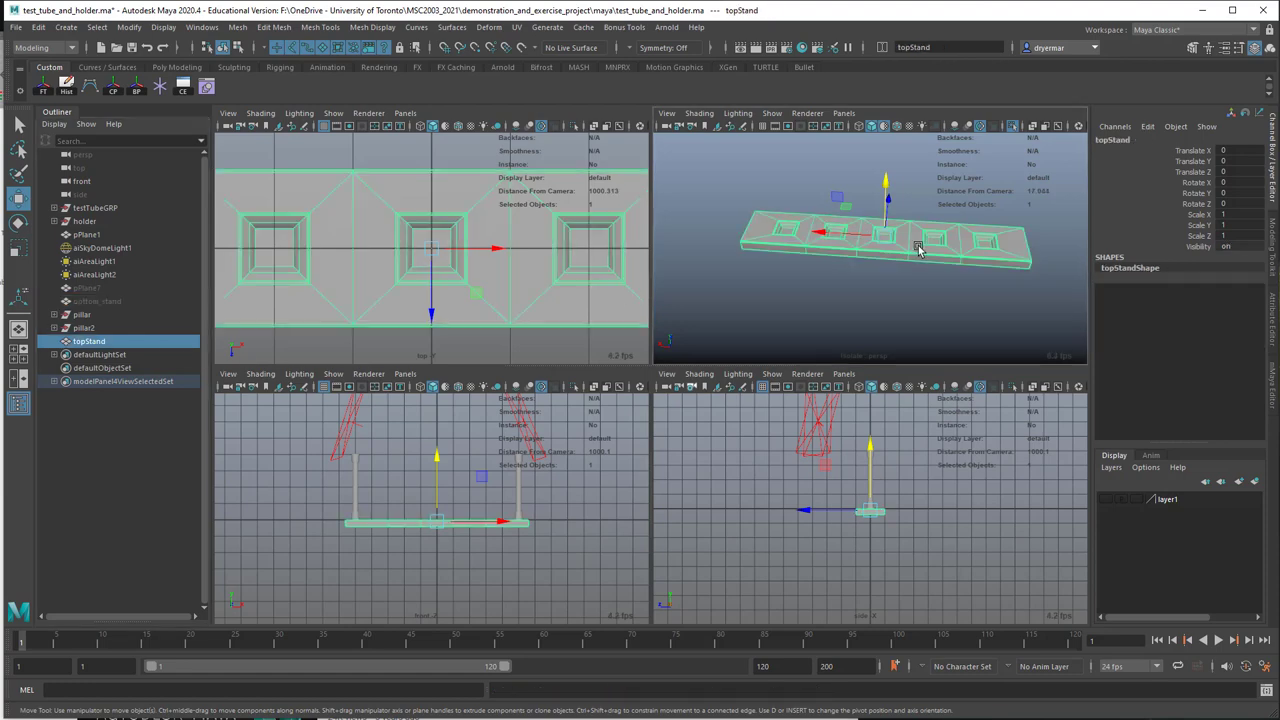
Step: Try to delete the lower faces of topStand by selecting them in the front view
key(space)
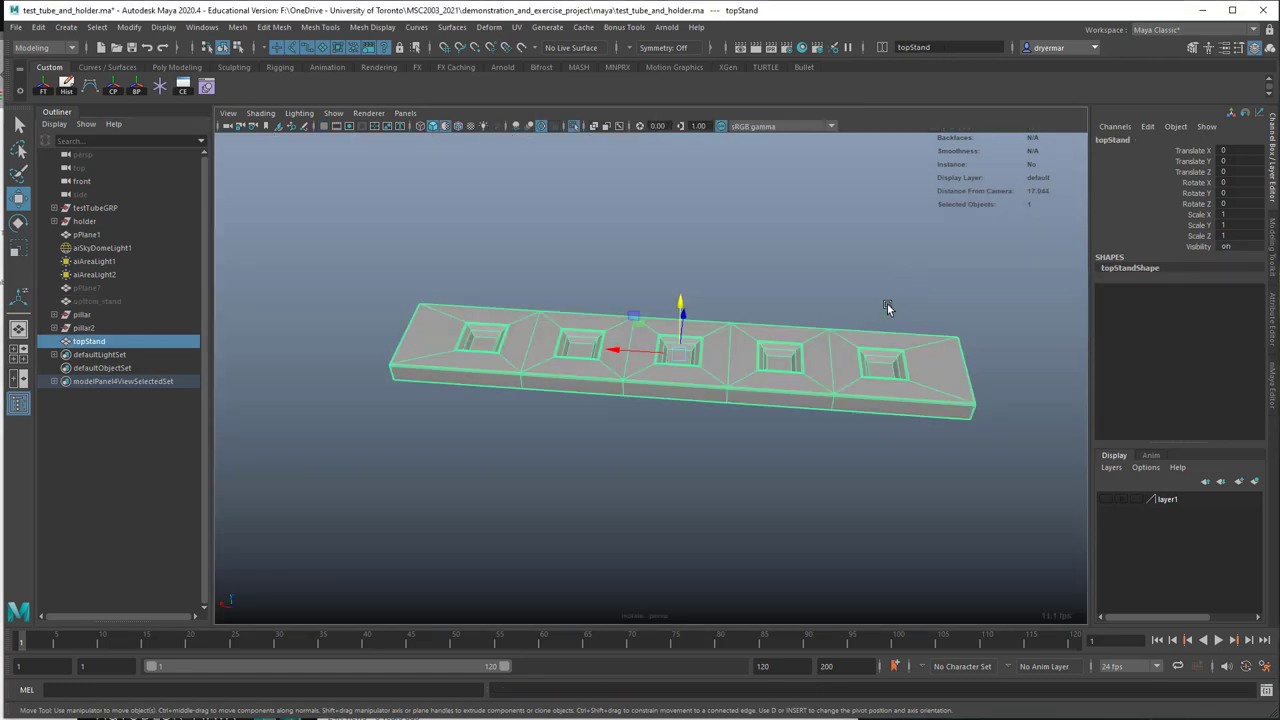
key(space)
click(776, 289)
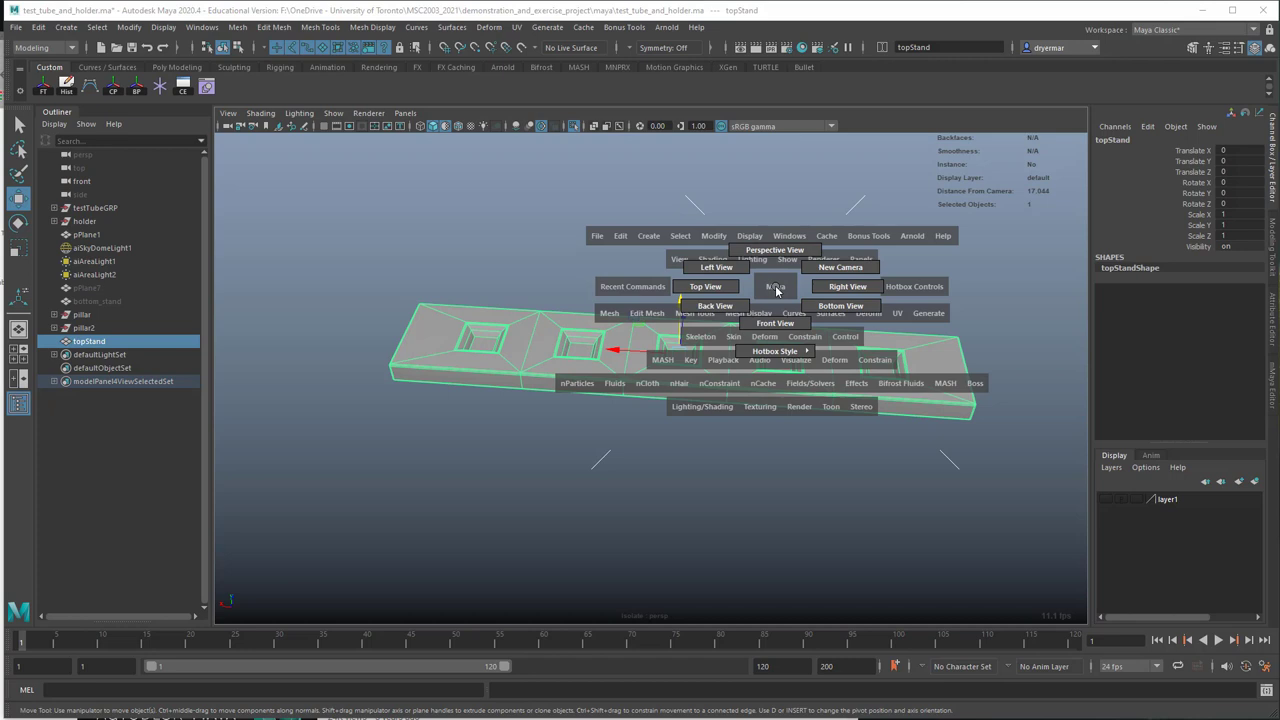
drag(776, 289, 772, 326)
click(558, 450)
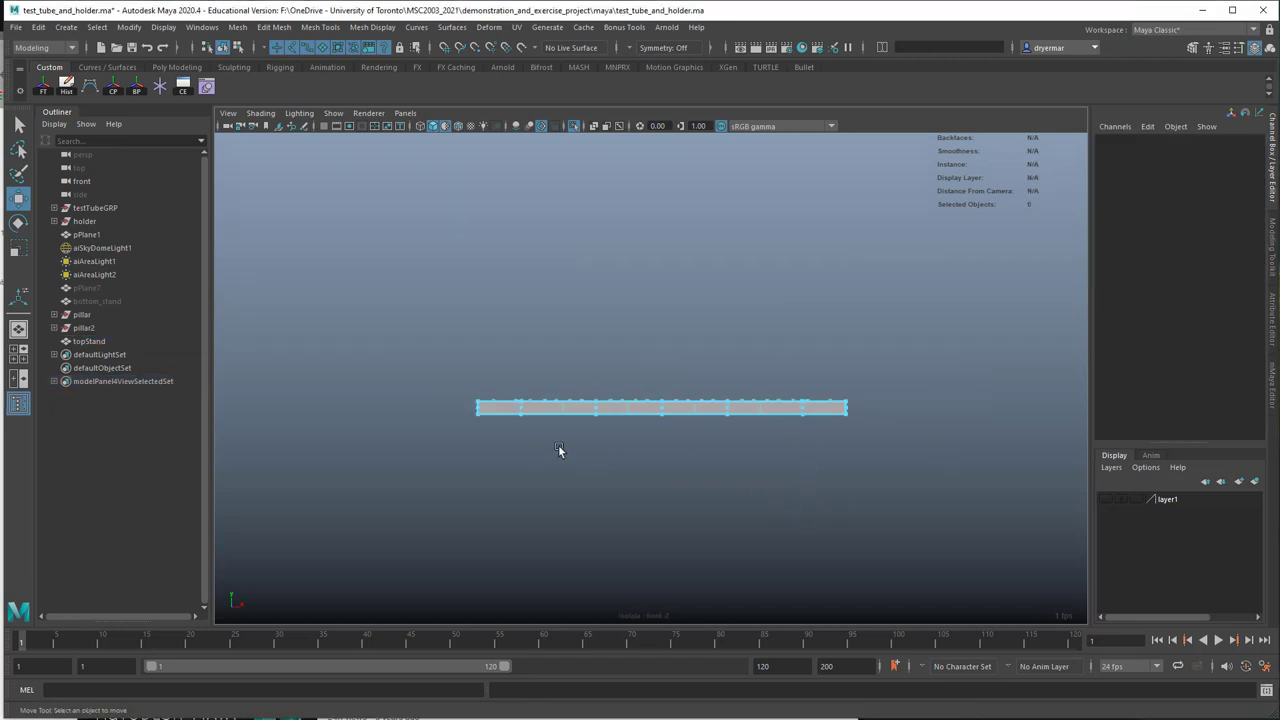
drag(496, 413, 949, 459)
key(Delete)
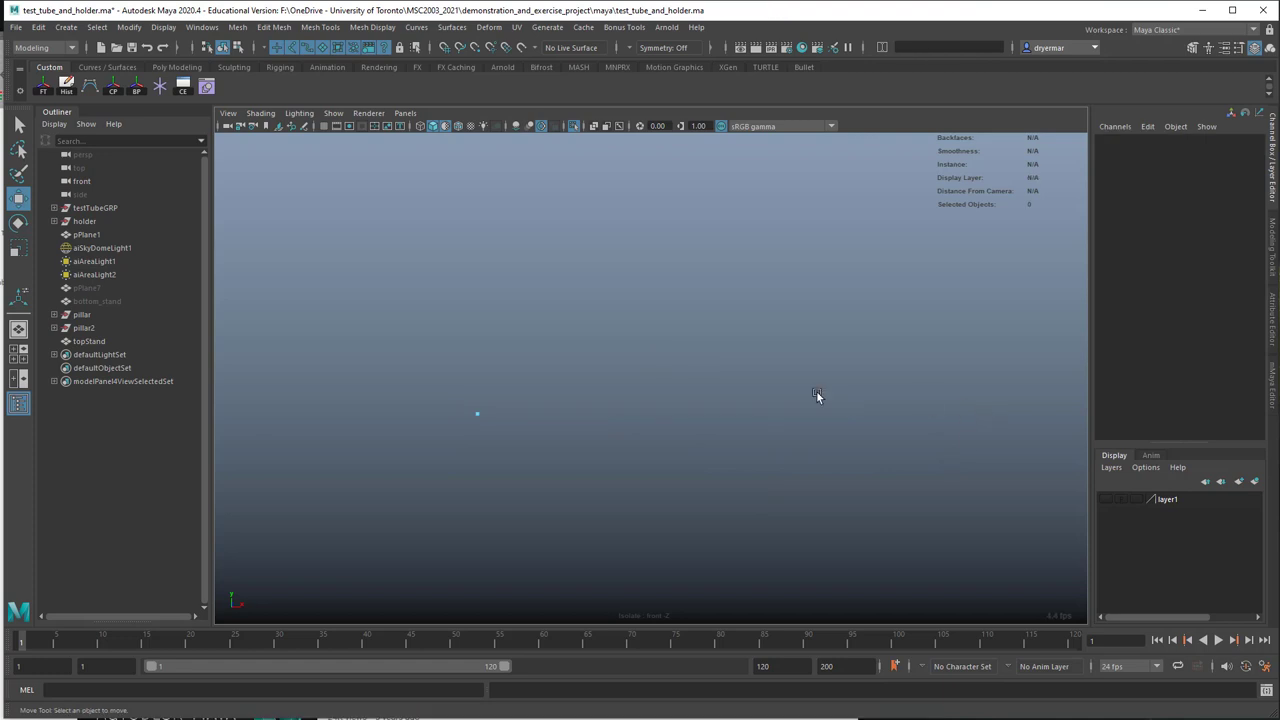
Step: Undo the face deletion on topStand
key(space)
alt+drag(779, 264, 780, 285)
key(ctrl+z)
key(ctrl+z)
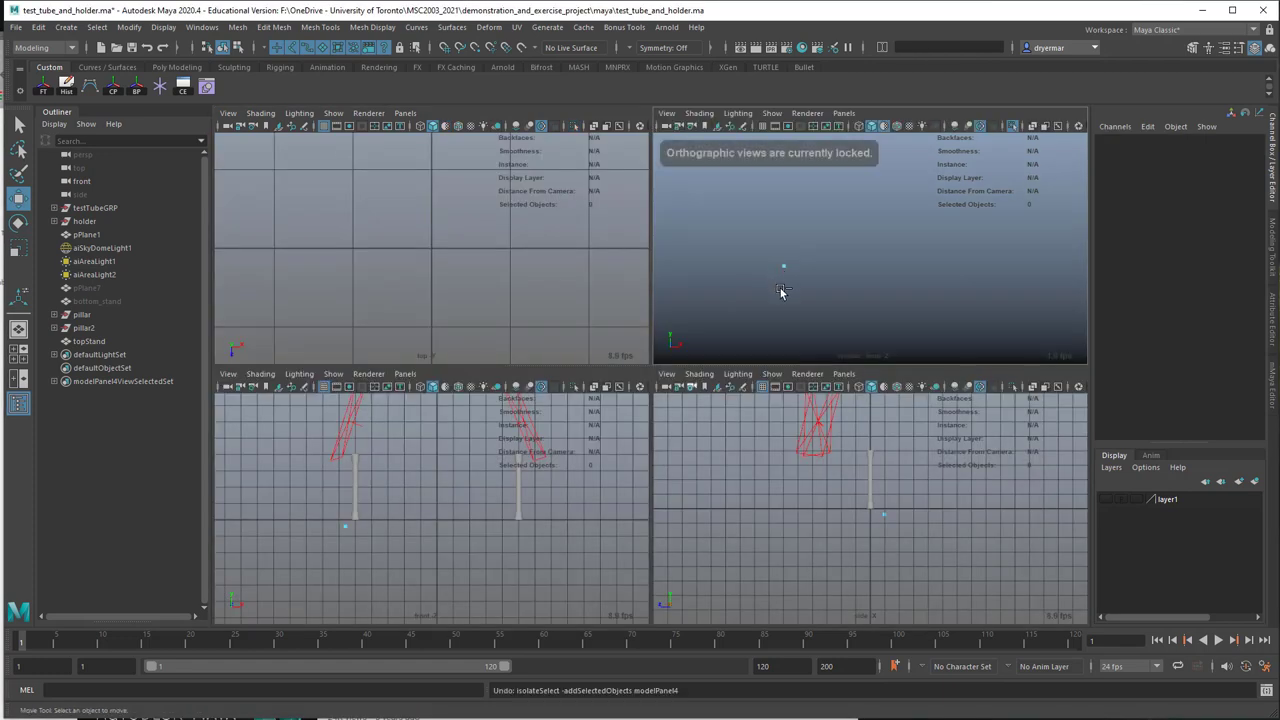
scroll(786, 300, up, 4)
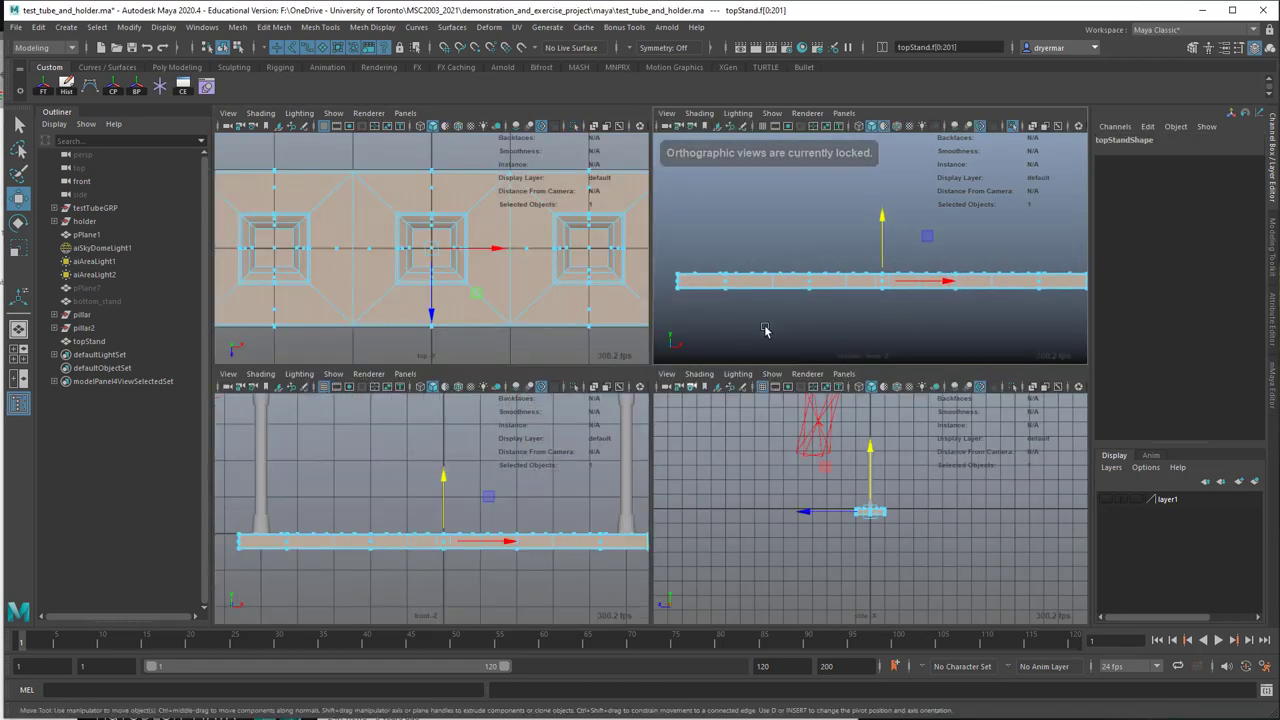
scroll(766, 320, up, 1)
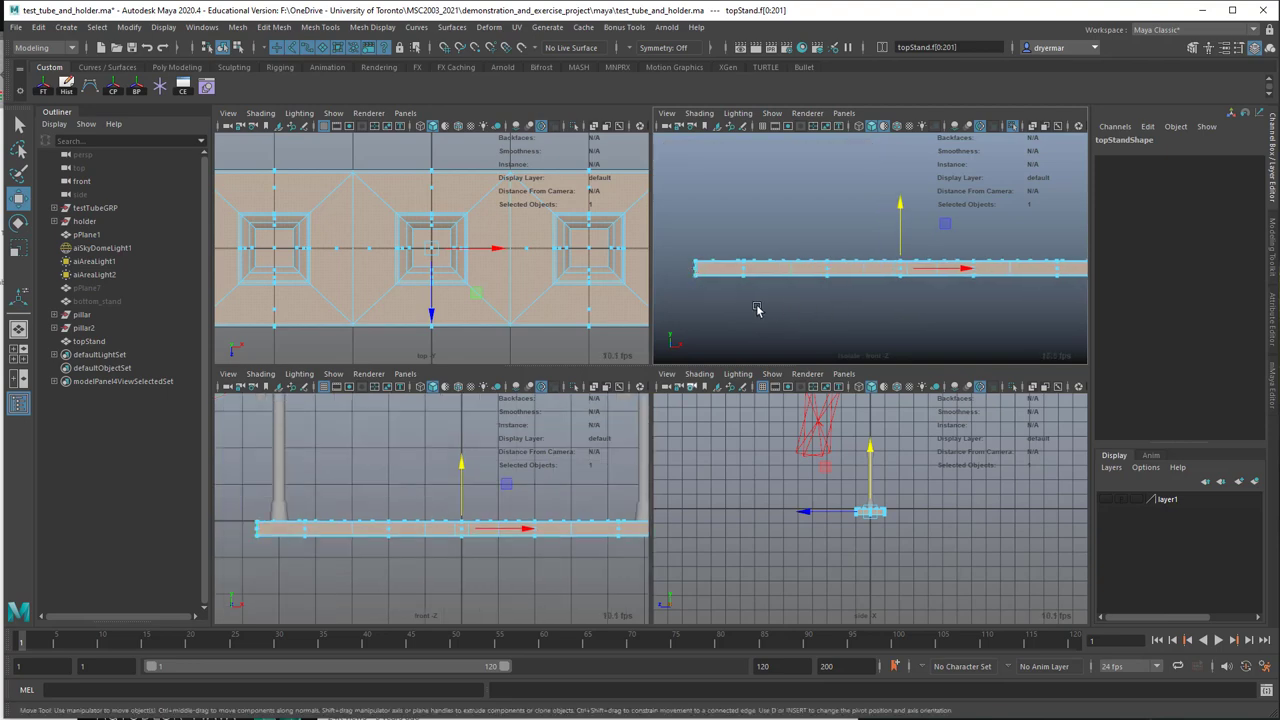
Step: In the front view, delete all topStand faces below its upper surface, including the recessed hole bottoms
key(space)
alt+middle_drag(857, 382, 798, 312)
scroll(801, 322, down, 2)
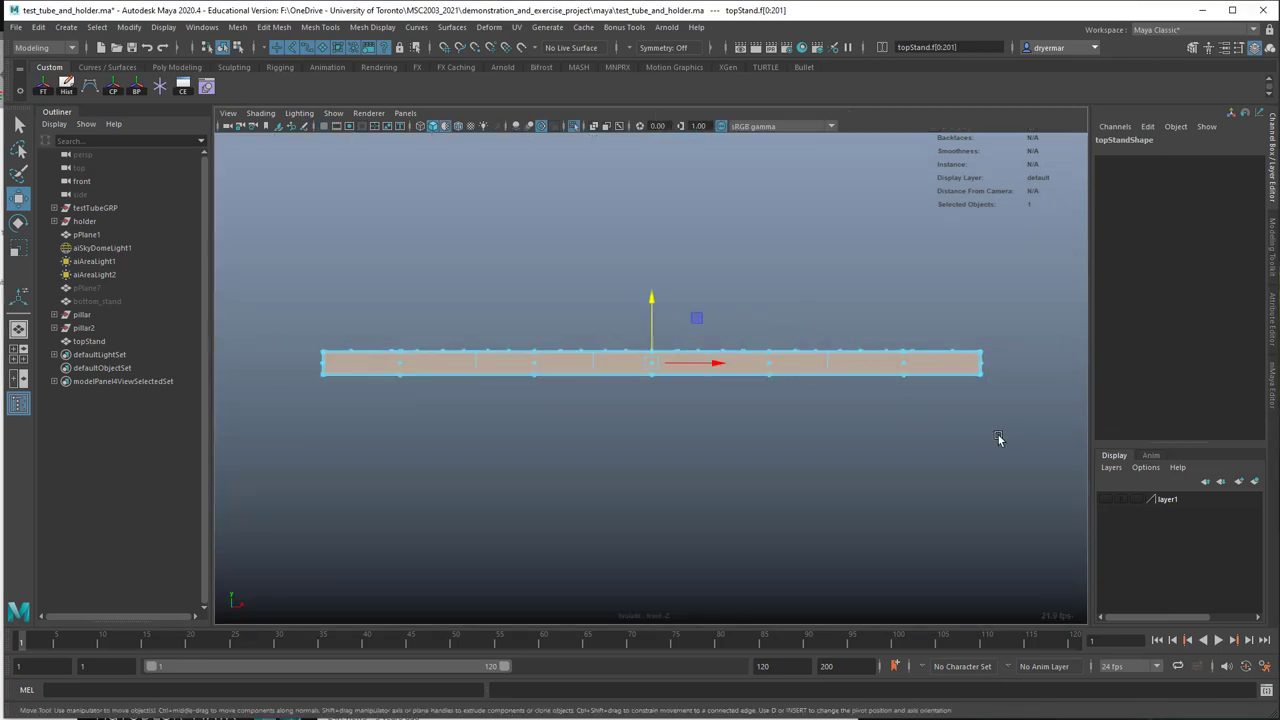
drag(1026, 443, 272, 356)
click(285, 366)
key(space)
key(space)
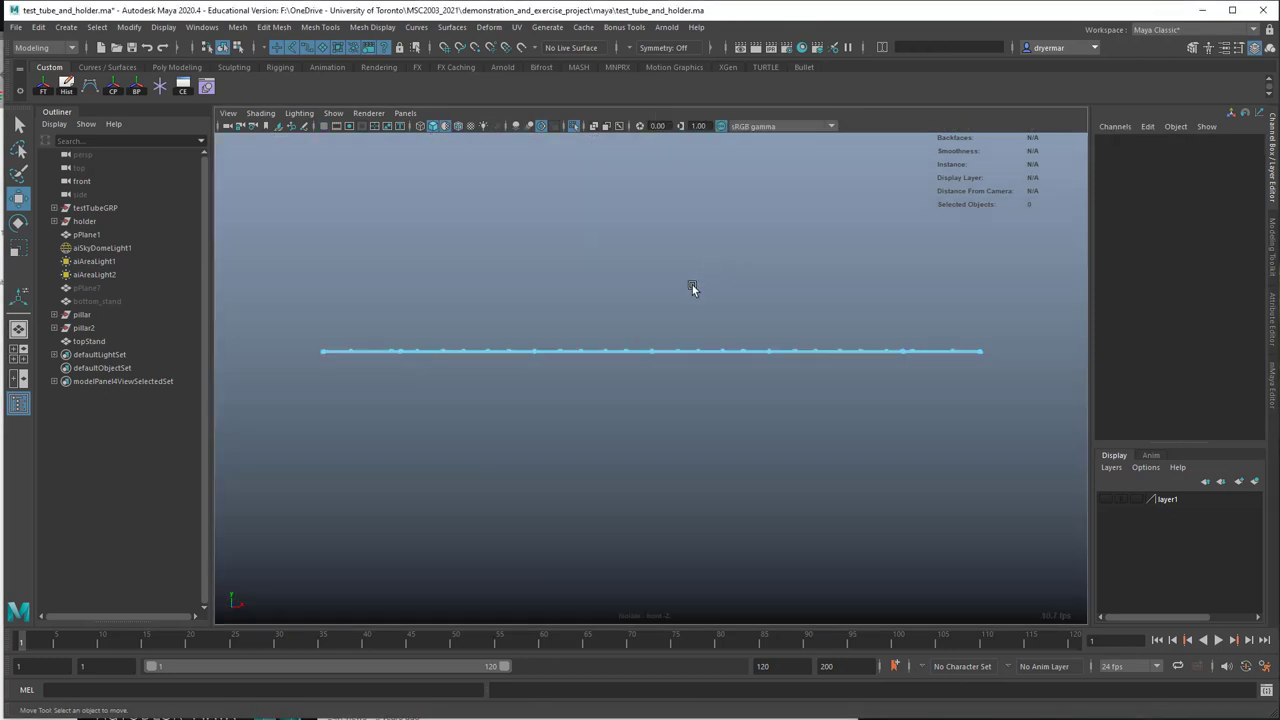
Step: In the perspective view, delete the outermost row of thin bevel faces along topStand's back long edge
key(space)
drag(676, 368, 672, 316)
alt+drag(676, 356, 658, 392)
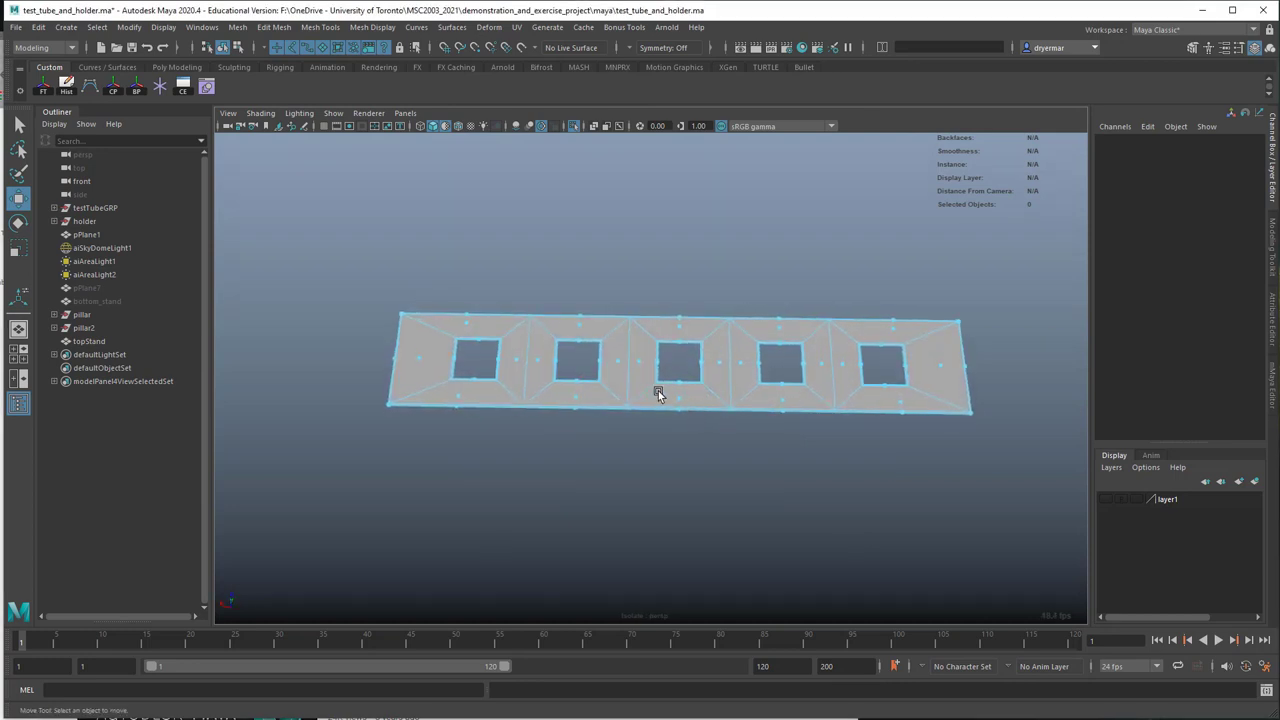
alt+right_drag(658, 392, 745, 366)
alt+drag(583, 320, 627, 377)
scroll(652, 392, up, 3)
click(607, 360)
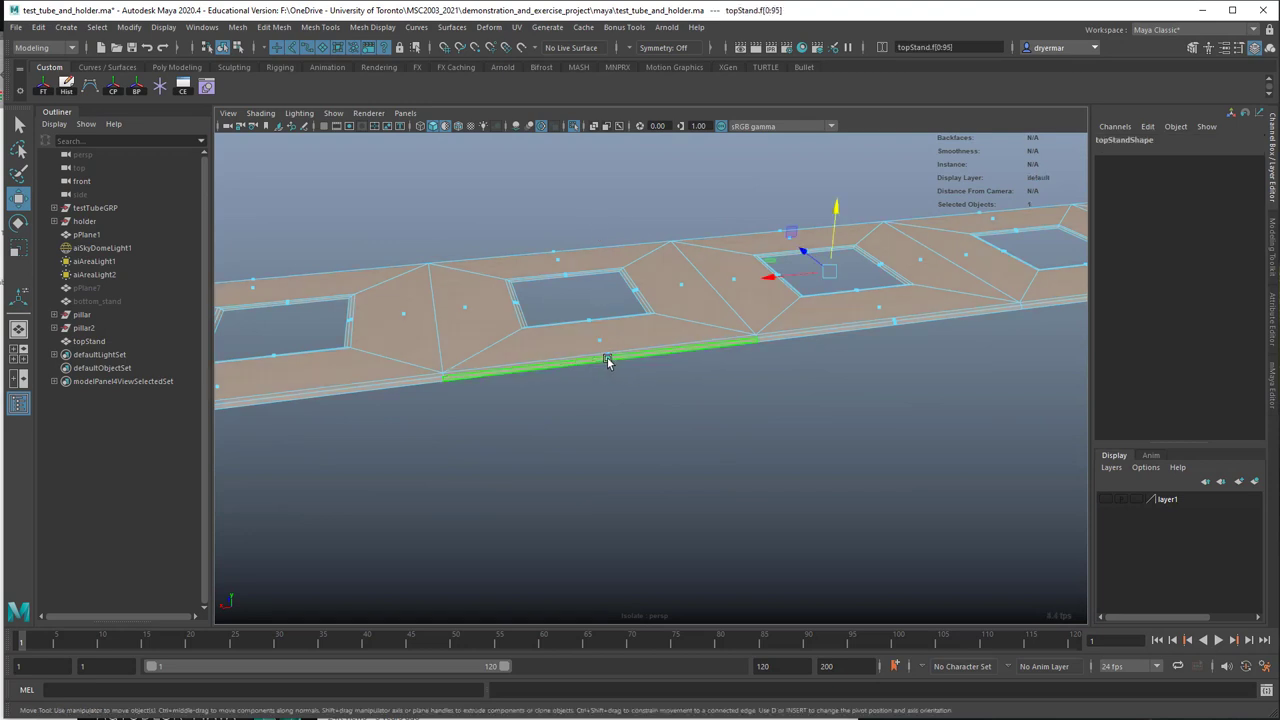
click(607, 360)
click(900, 327)
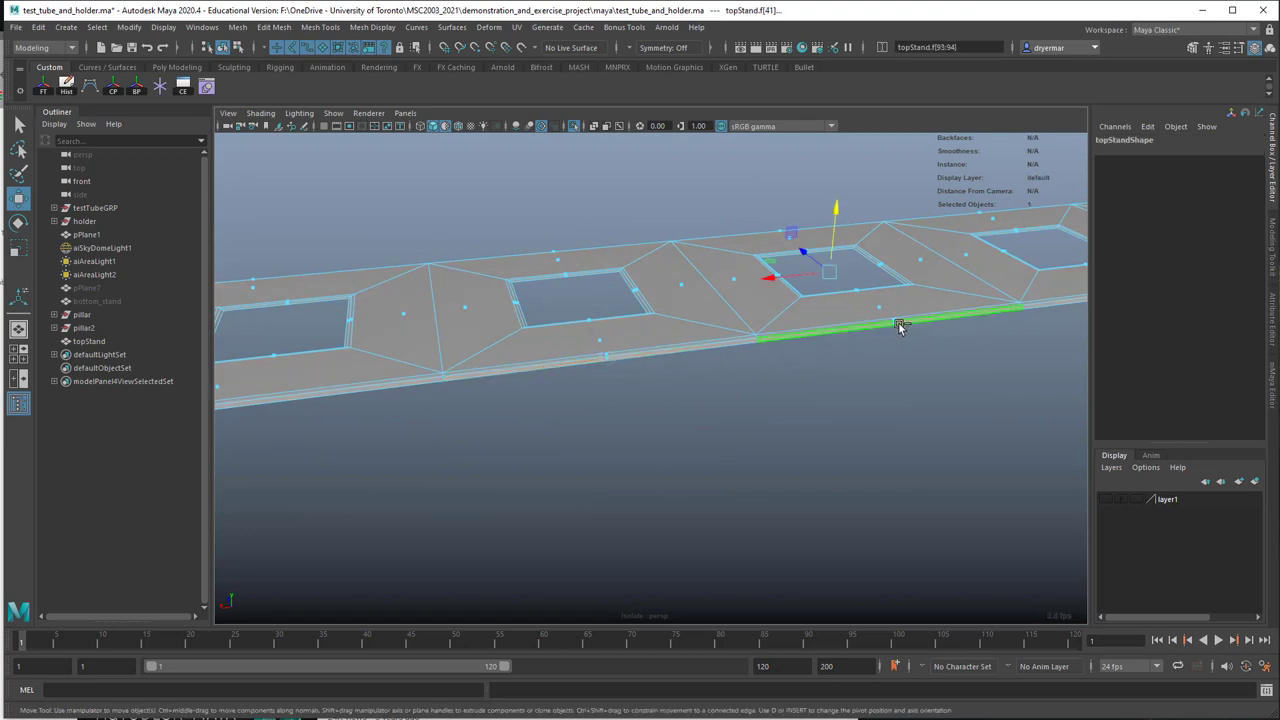
click(810, 375)
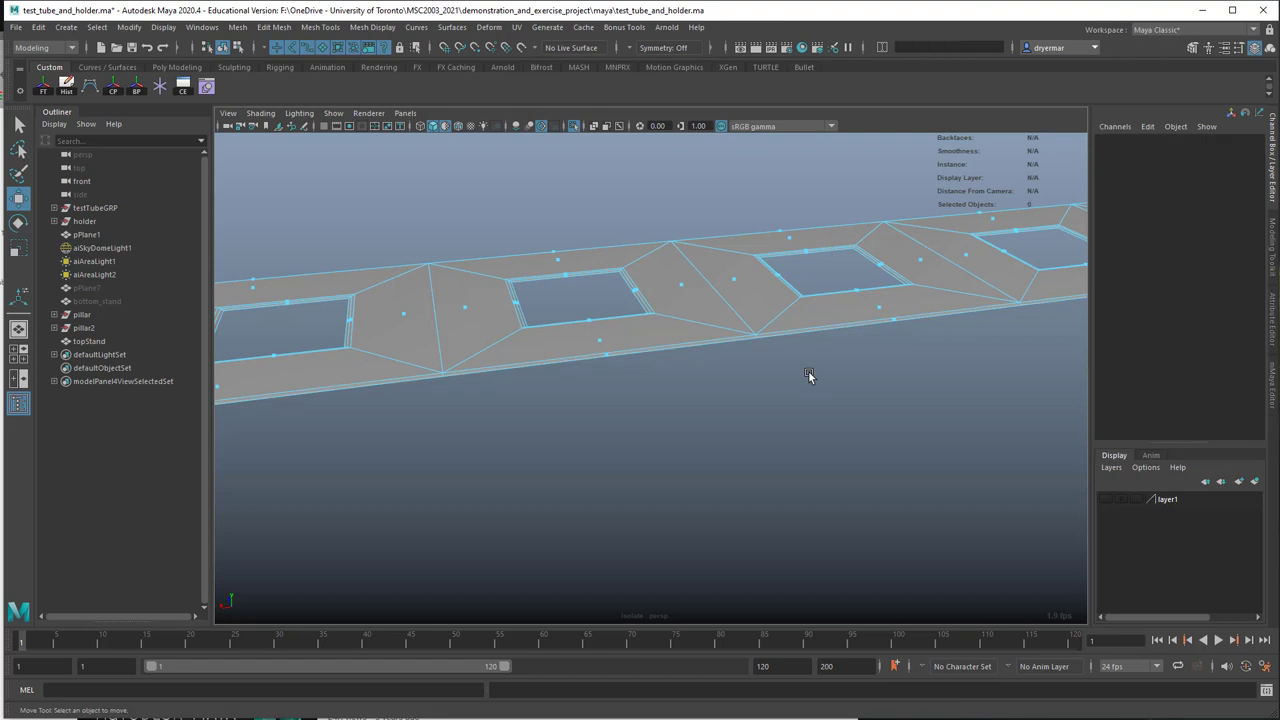
Step: Delete the remaining thin bevel faces along topStand's back long edge and at its adjoining short end
alt+drag(808, 374, 601, 367)
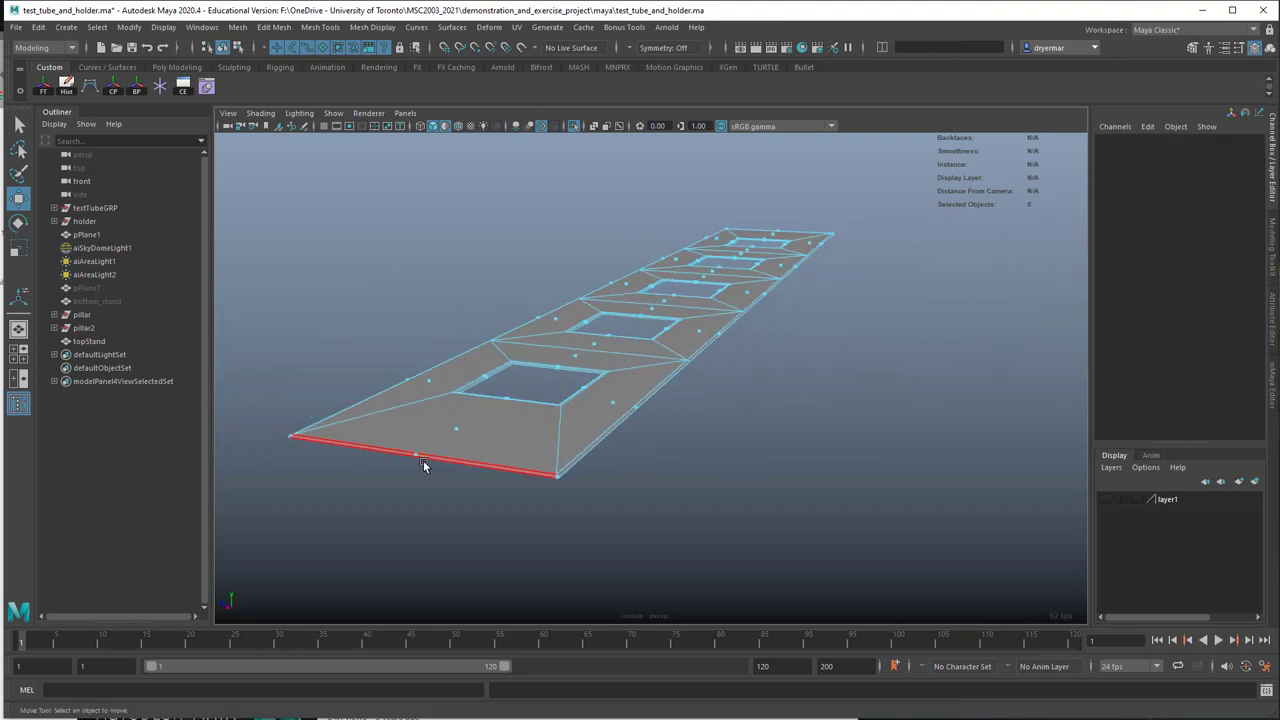
click(641, 406)
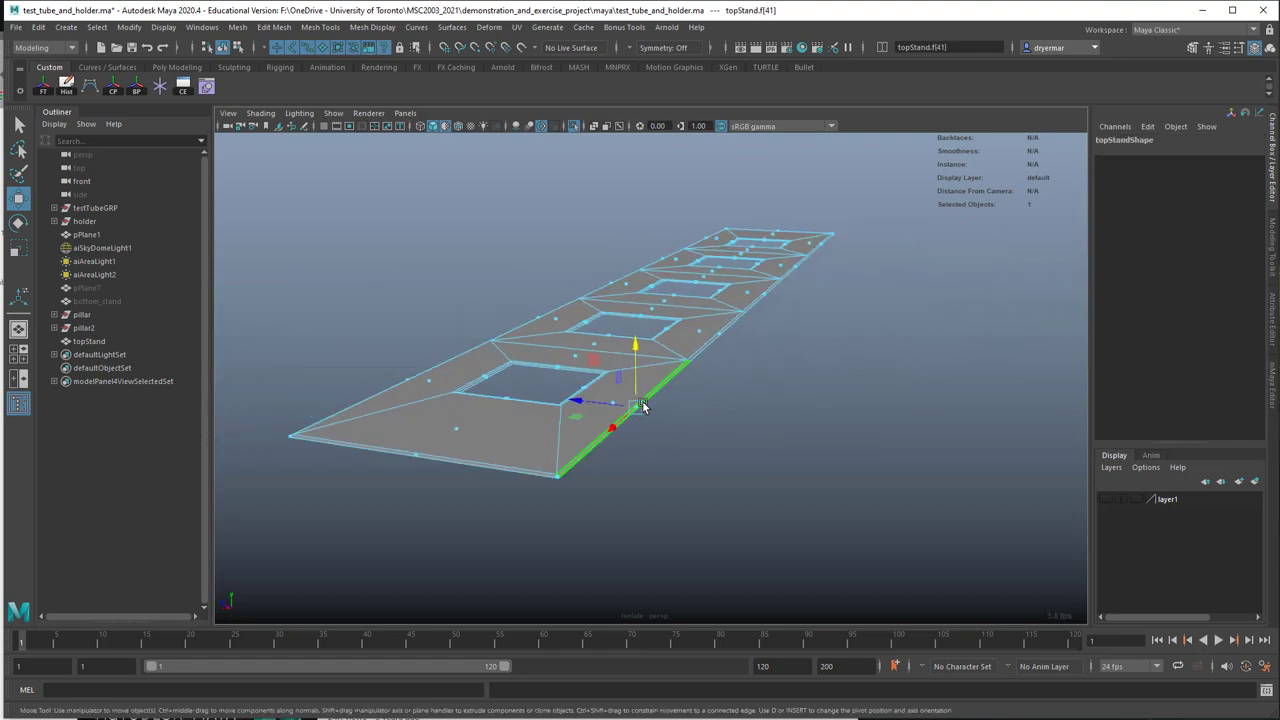
click(716, 339)
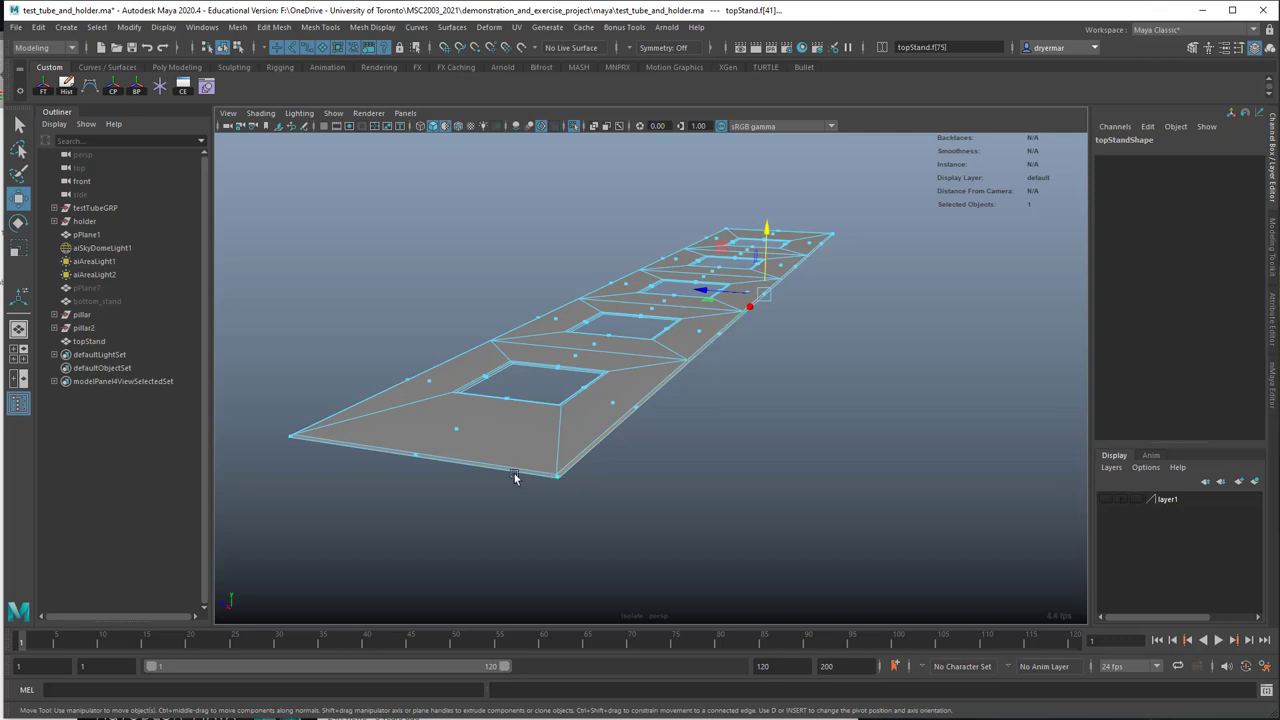
click(737, 507)
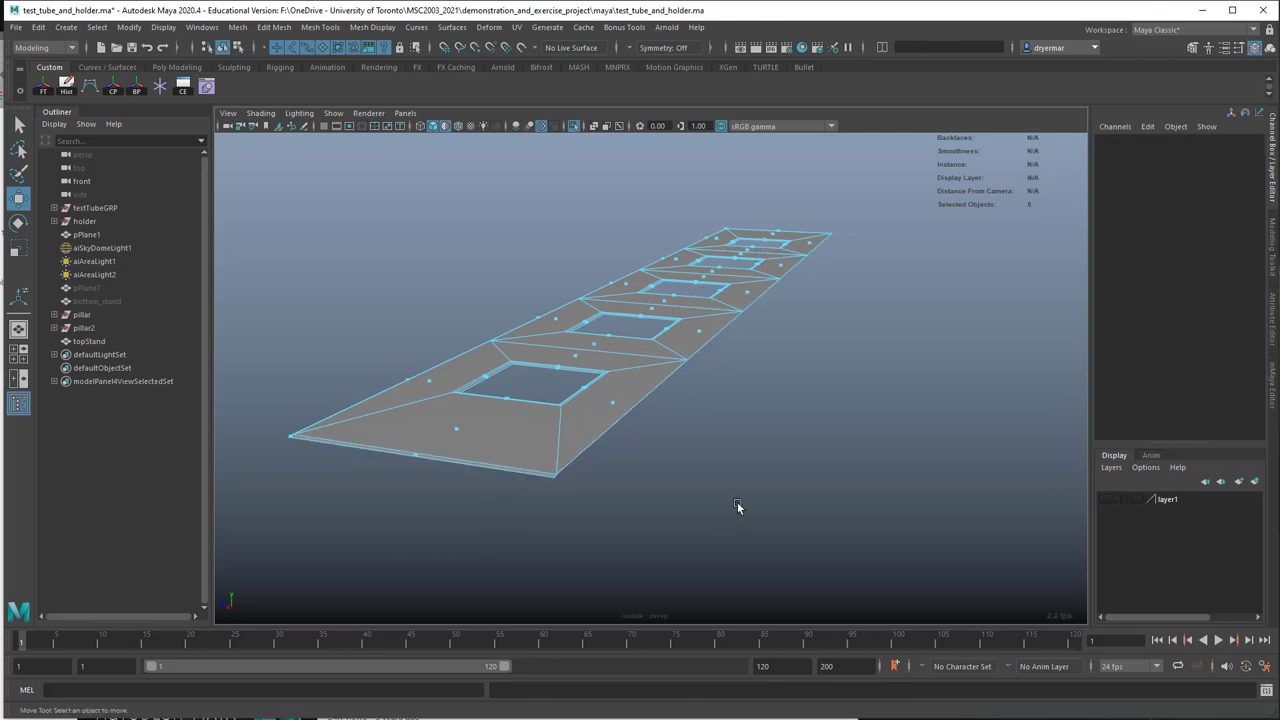
click(412, 456)
key(Delete)
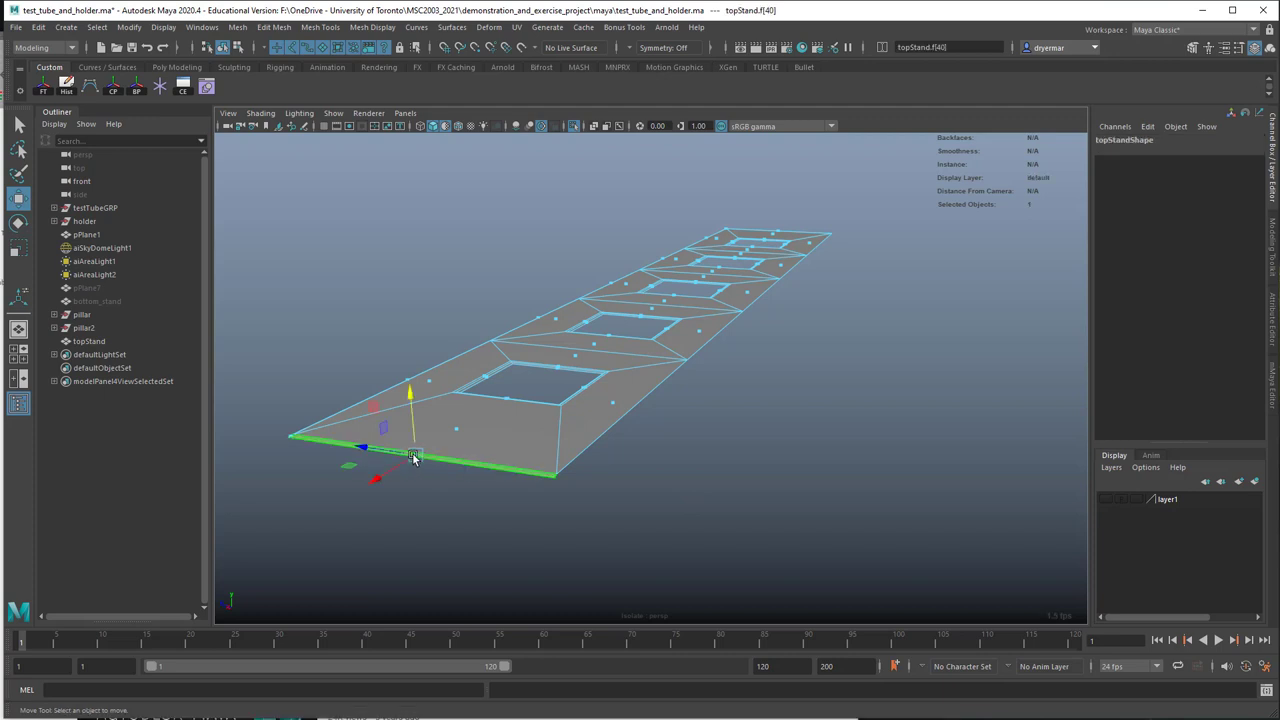
Step: Select the thin bevel faces along topStand's opposite, front long edge
alt+drag(449, 434, 509, 397)
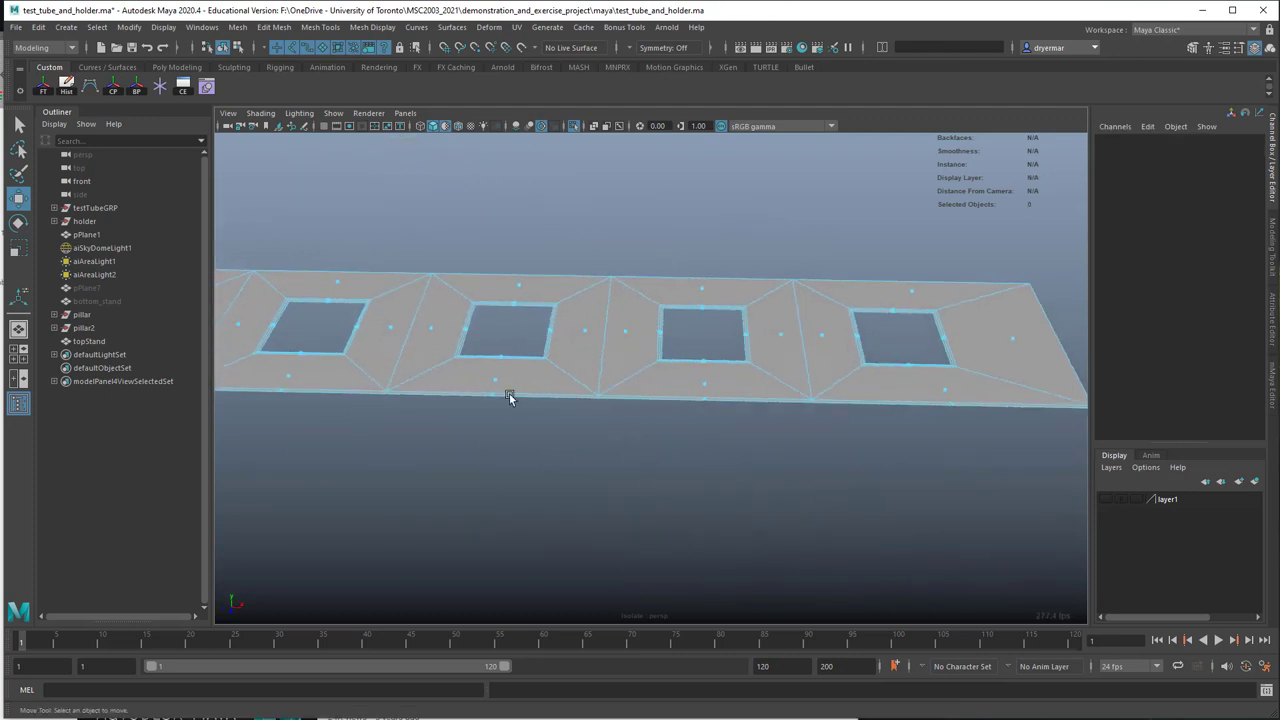
click(489, 398)
shift+click(708, 400)
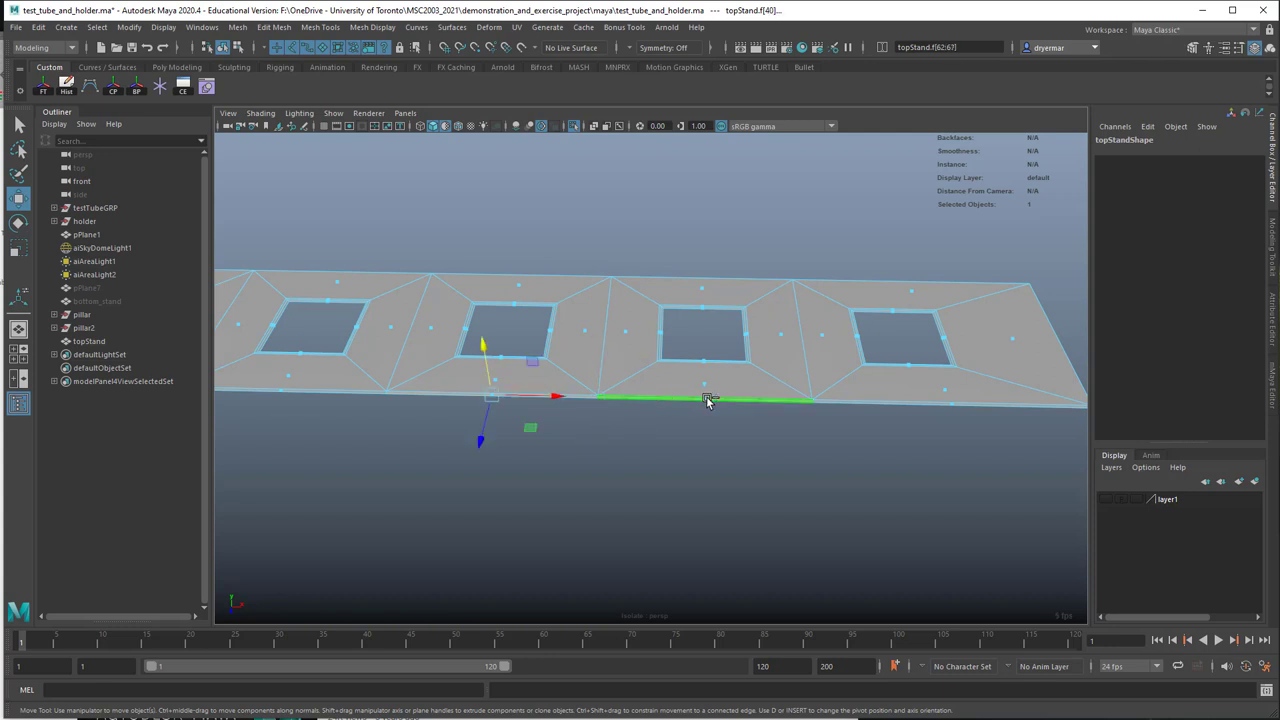
Step: Delete the remaining outer side faces along the top stand's long edge and at its end
click(704, 400)
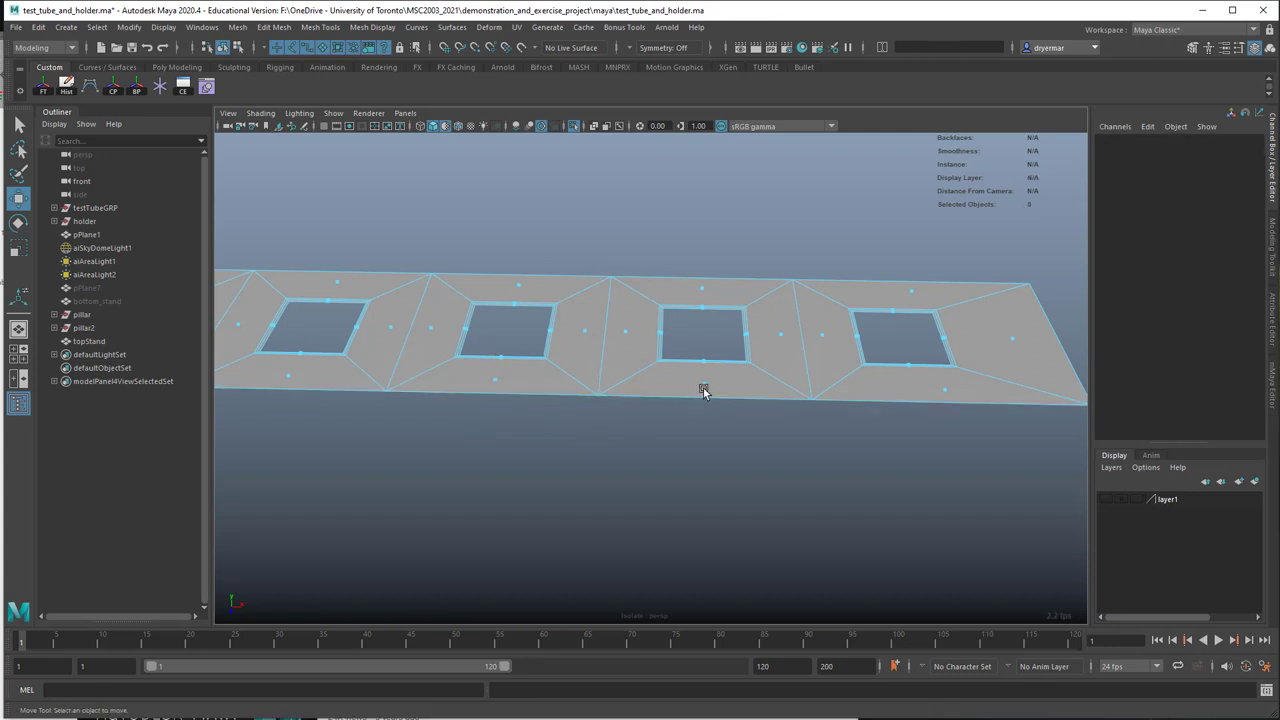
alt+drag(703, 391, 526, 369)
click(446, 415)
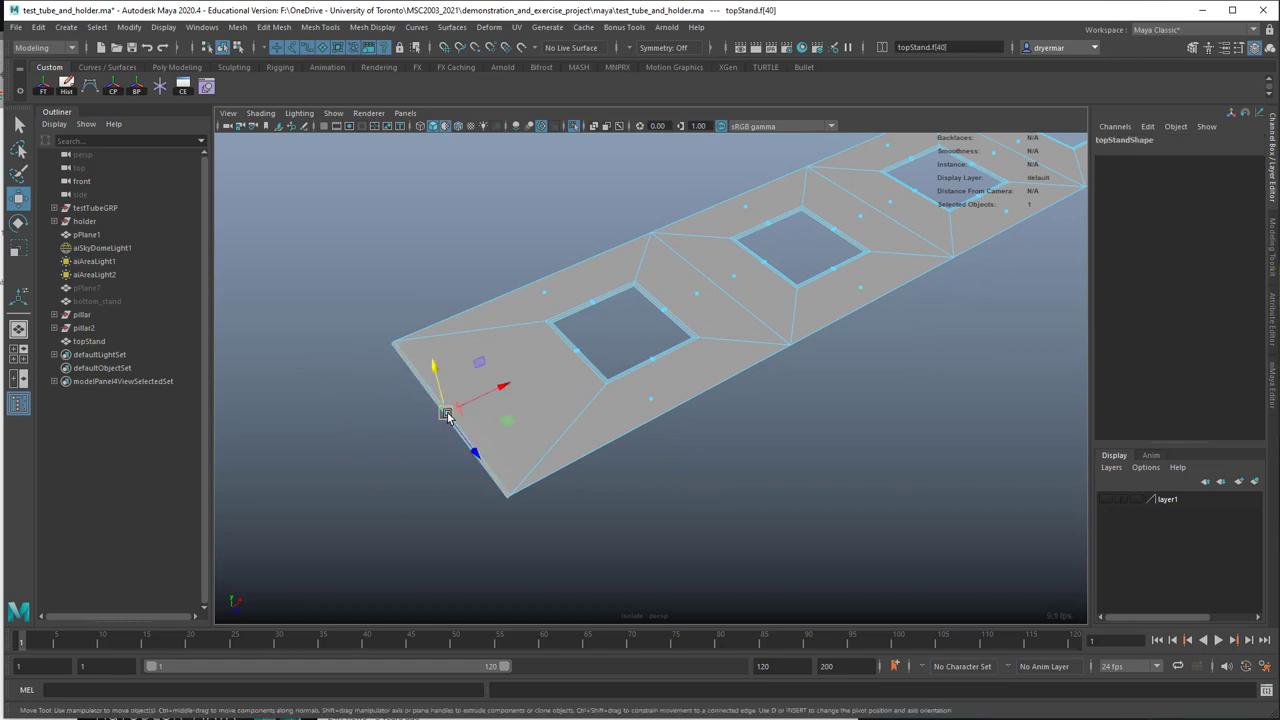
key(Delete)
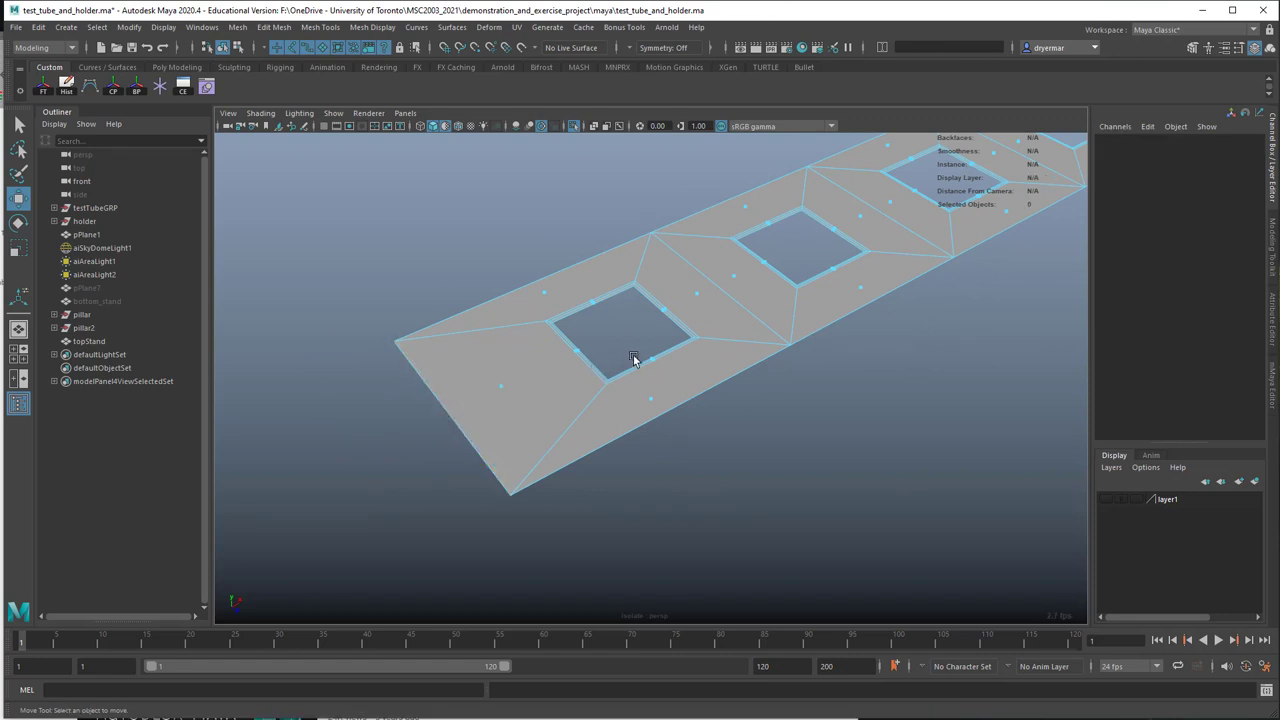
Step: Delete the inner wall faces of the first two square holes in the top stand
alt+drag(633, 360, 590, 407)
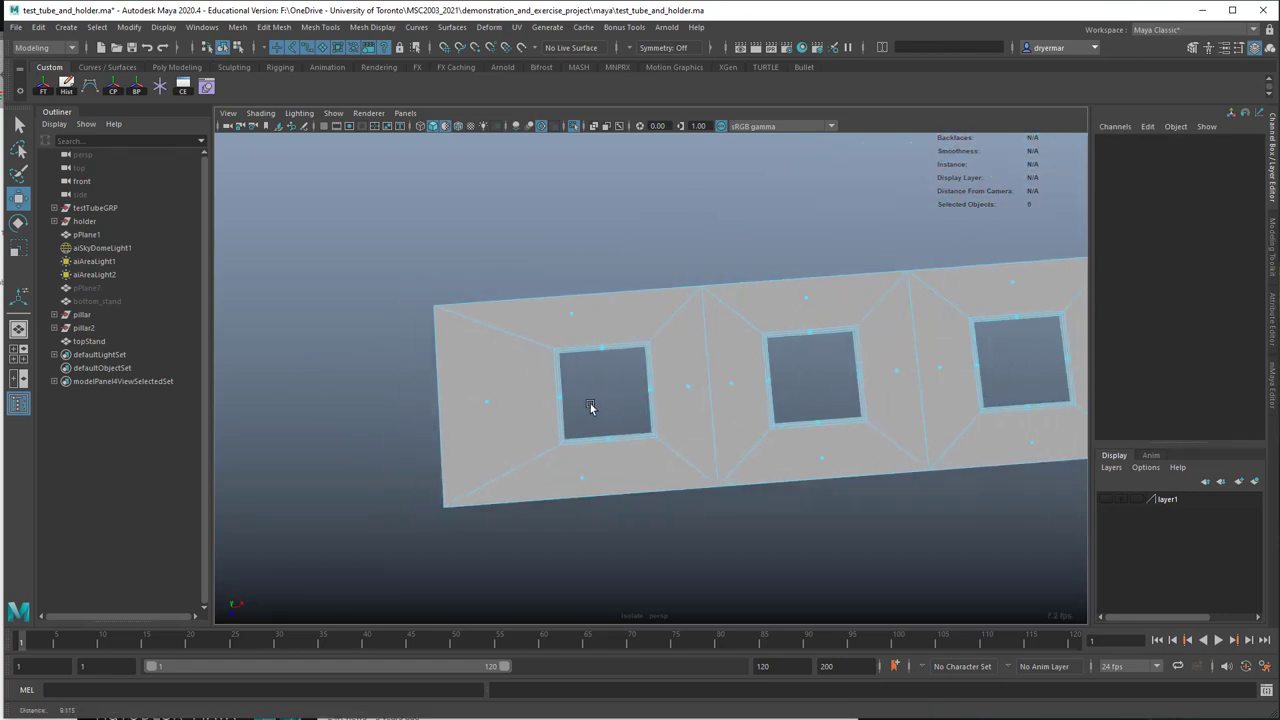
drag(546, 340, 661, 452)
click(647, 427)
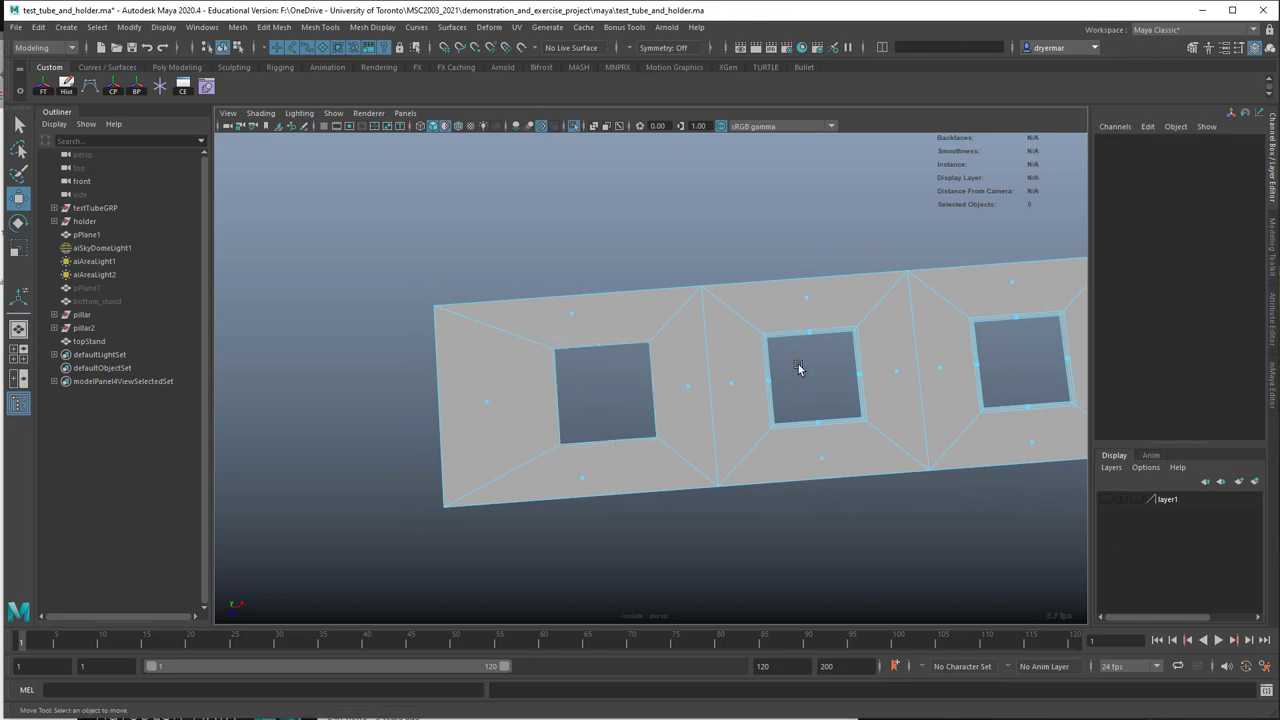
alt+drag(815, 381, 795, 379)
alt+right_drag(851, 397, 704, 354)
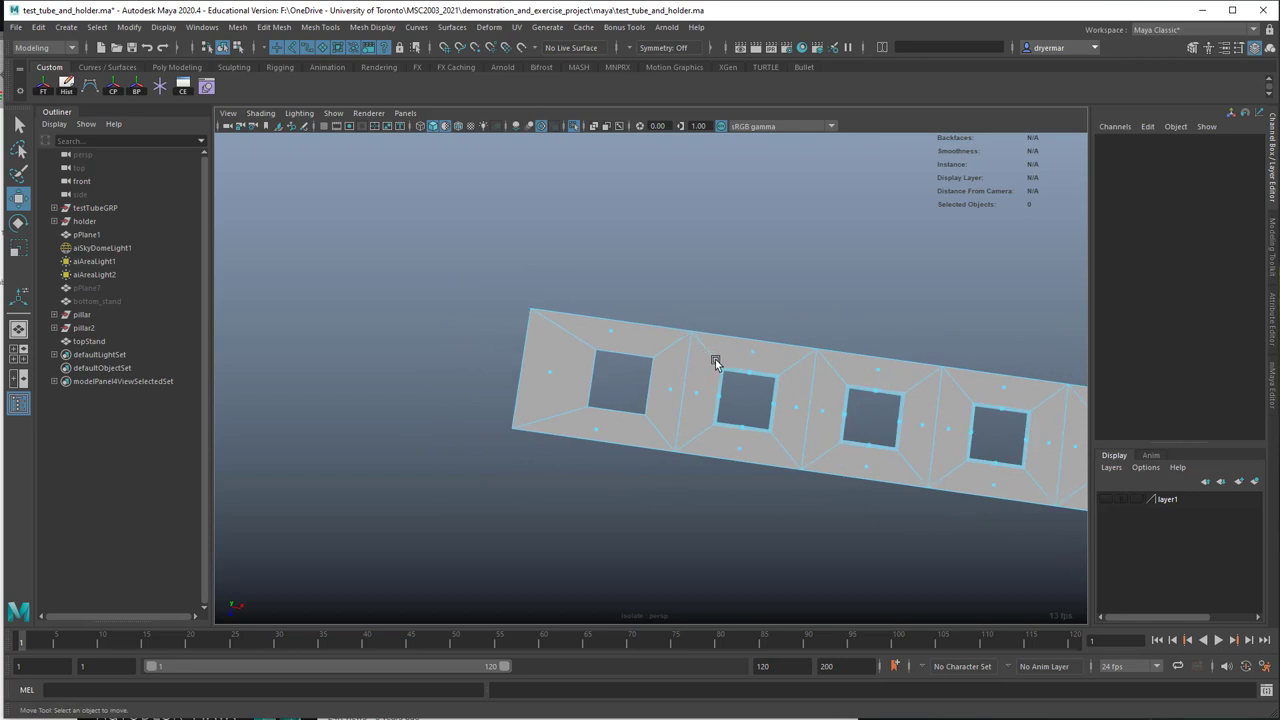
drag(714, 358, 782, 443)
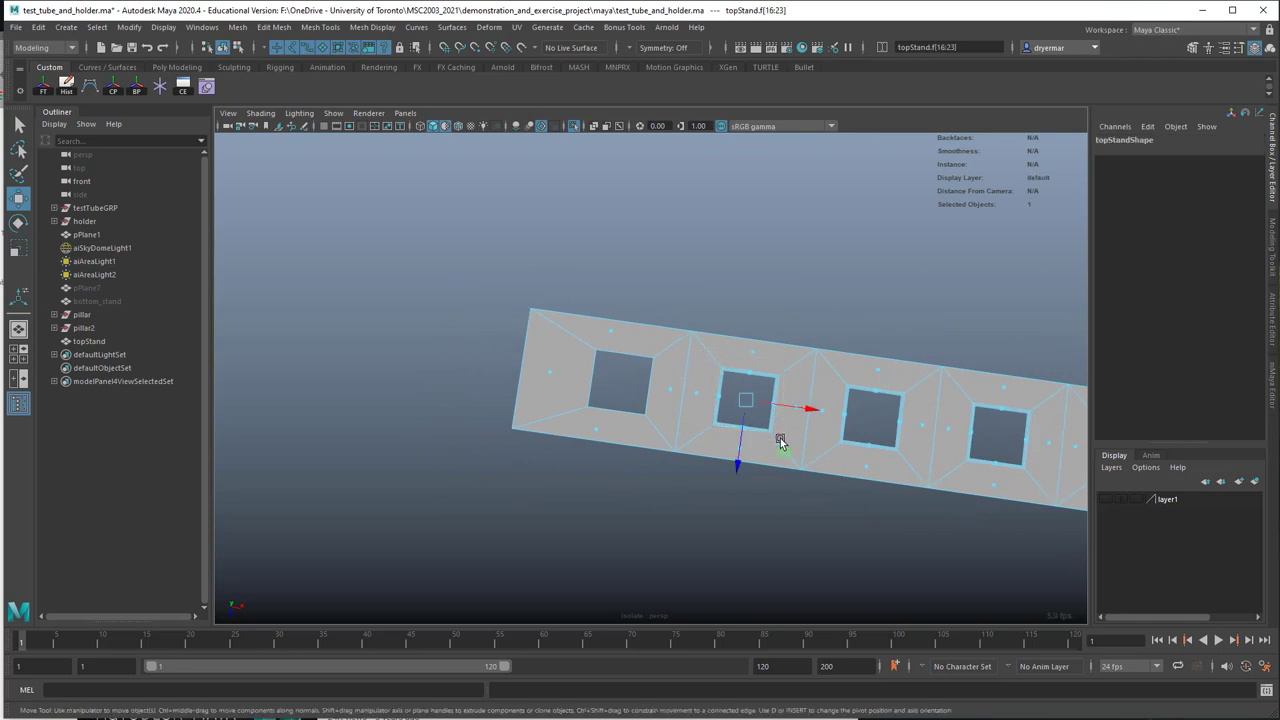
click(780, 441)
Step: Delete the inner wall faces of the remaining three square holes, leaving only the flat top surface
alt+middle_drag(750, 428, 669, 405)
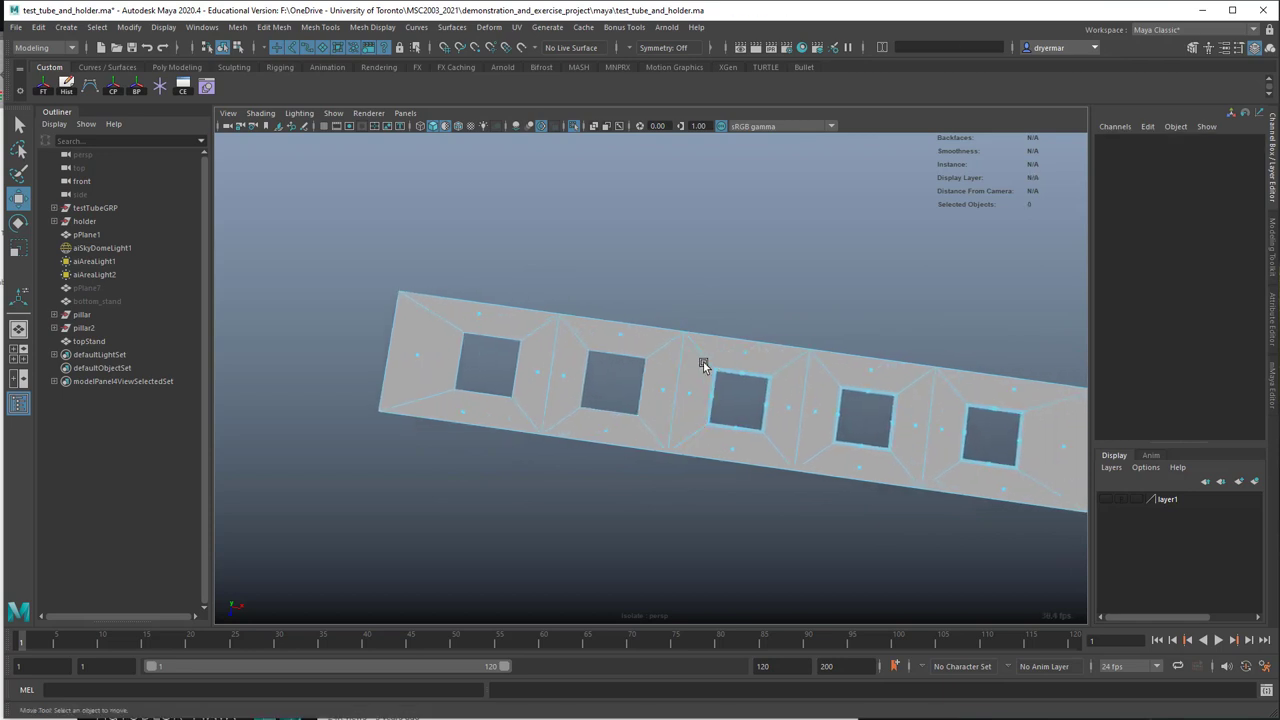
drag(704, 363, 771, 441)
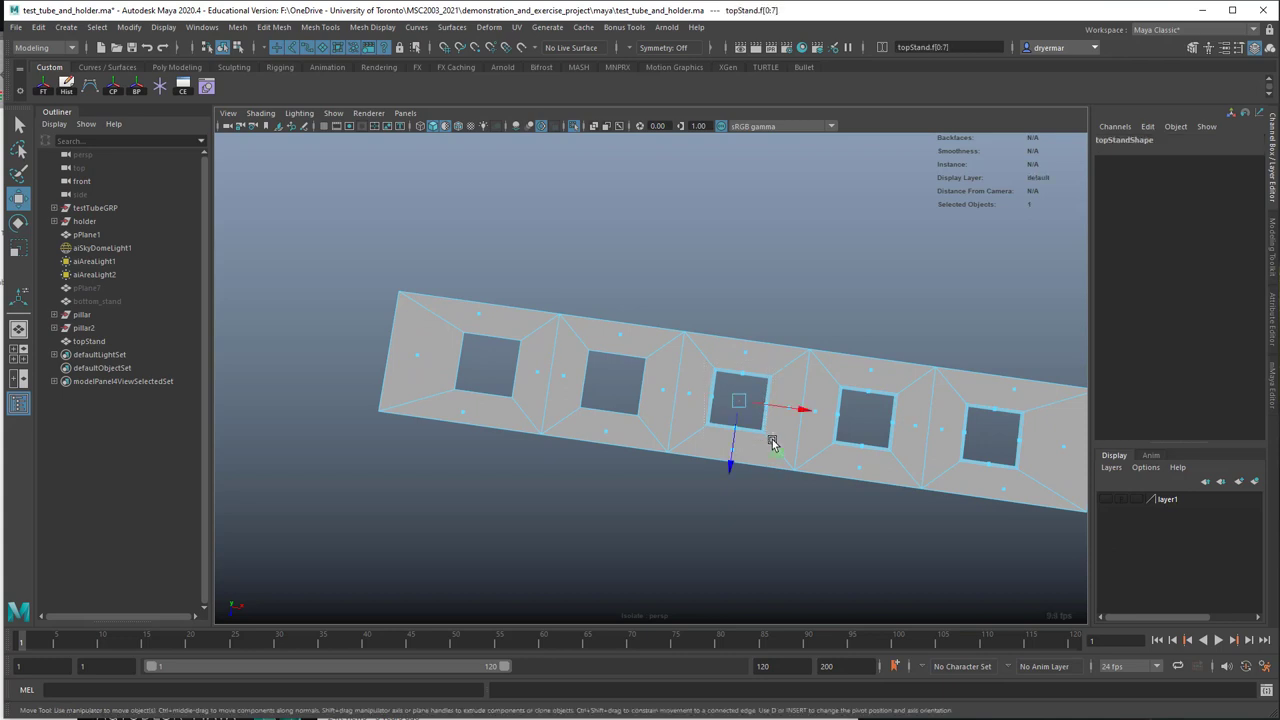
click(772, 443)
alt+middle_drag(828, 418, 668, 398)
drag(668, 362, 743, 436)
click(743, 435)
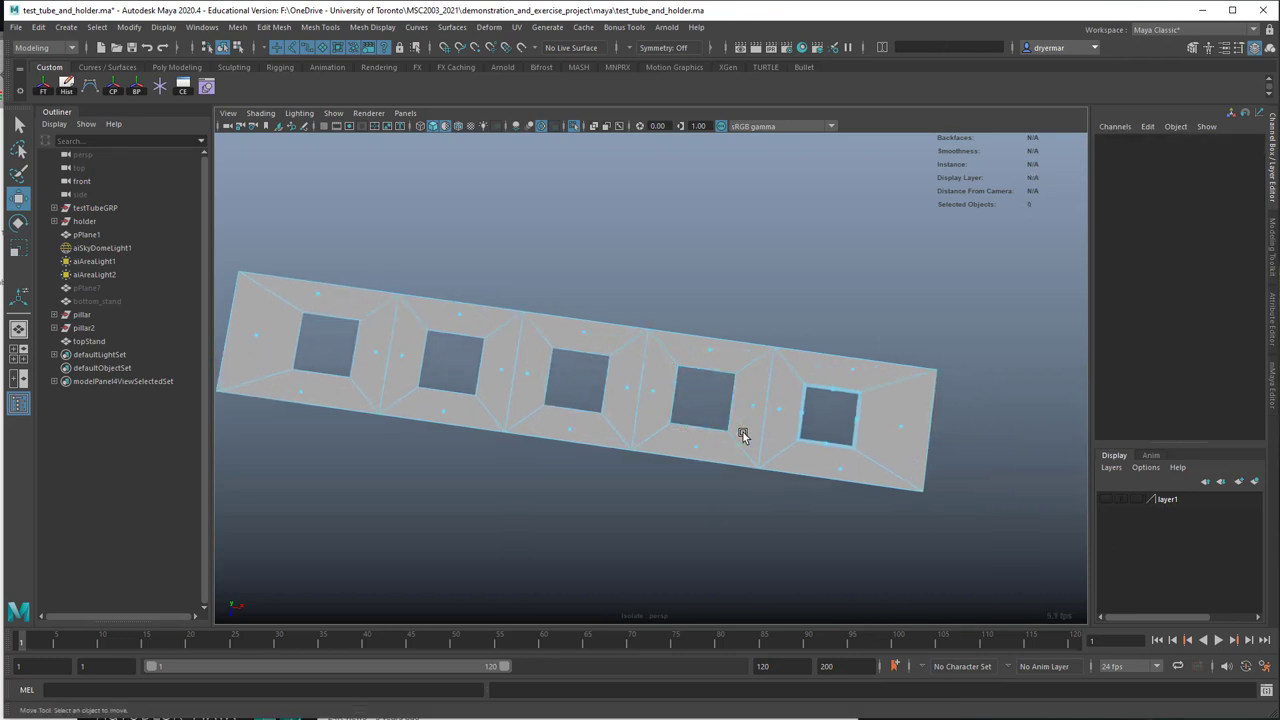
mouse_move(789, 380)
mouse_down()
mouse_move(811, 423)
mouse_move(868, 460)
mouse_up()
click(868, 460)
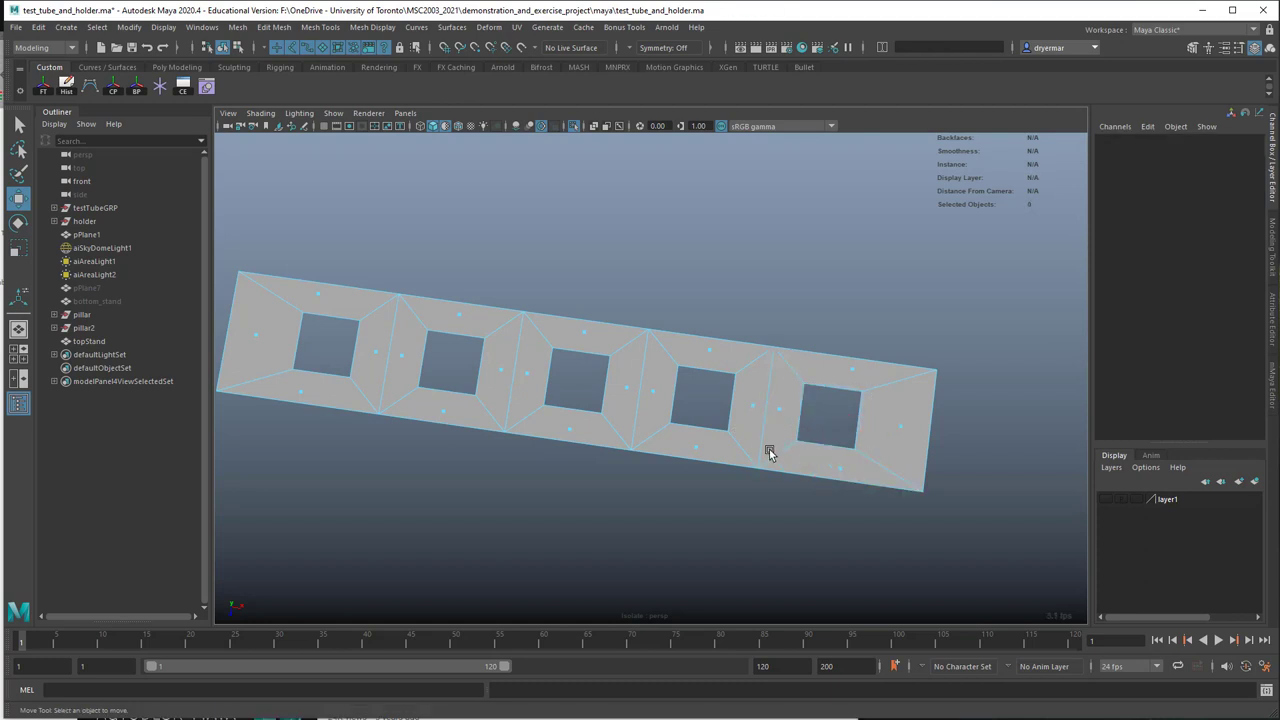
Step: Select all 20 faces of the flat top stand and extrude them to give the plate thickness
alt+drag(766, 449, 748, 383)
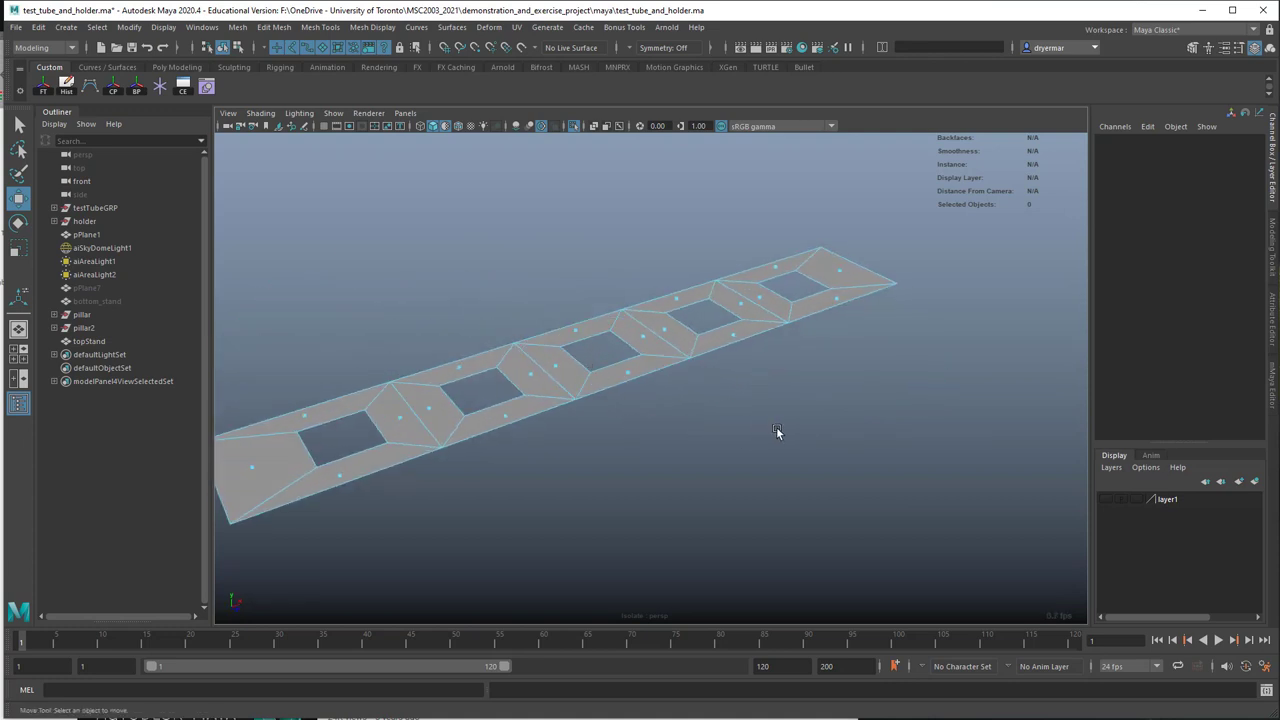
alt+right_drag(777, 434, 594, 397)
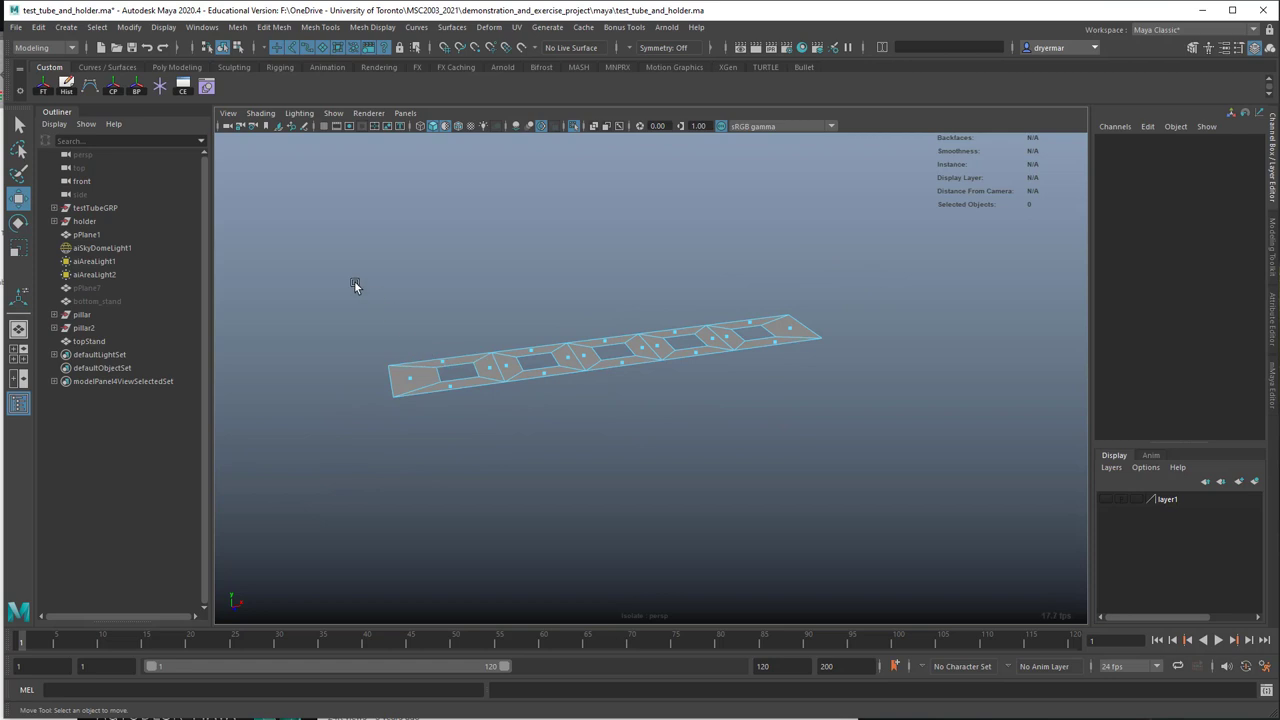
drag(355, 283, 957, 466)
alt+drag(720, 458, 678, 431)
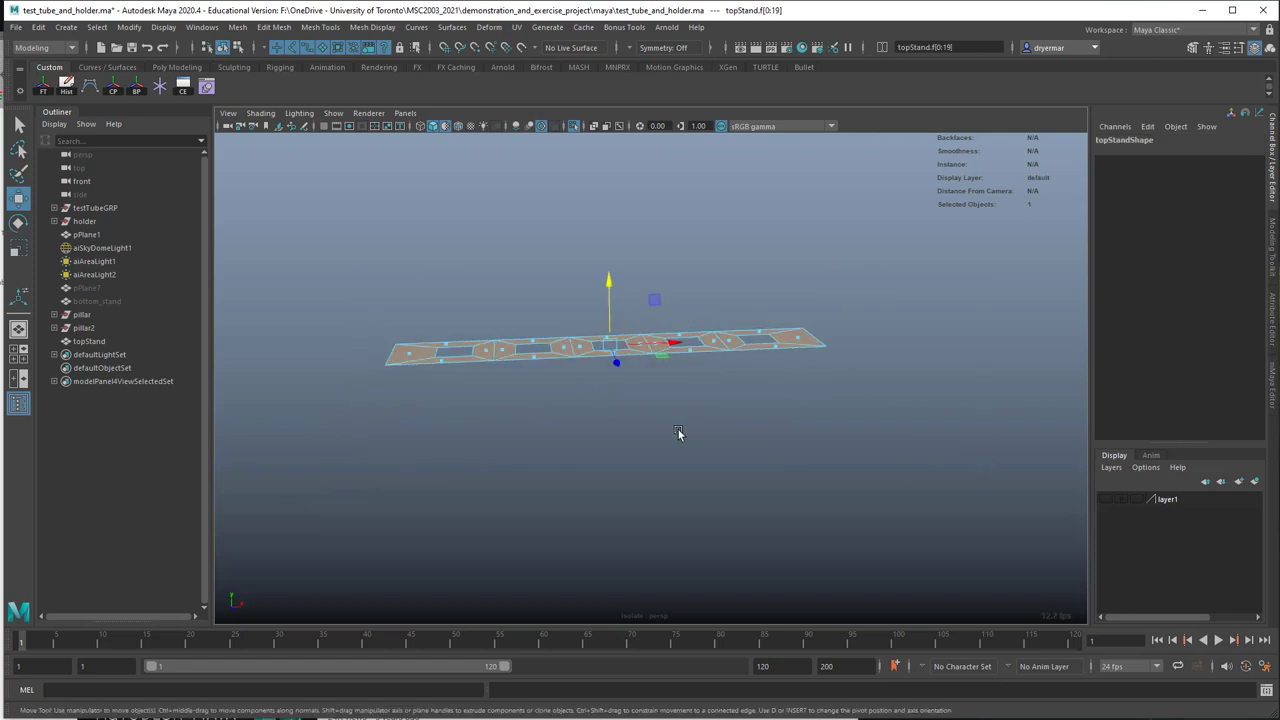
click(1274, 270)
click(1128, 447)
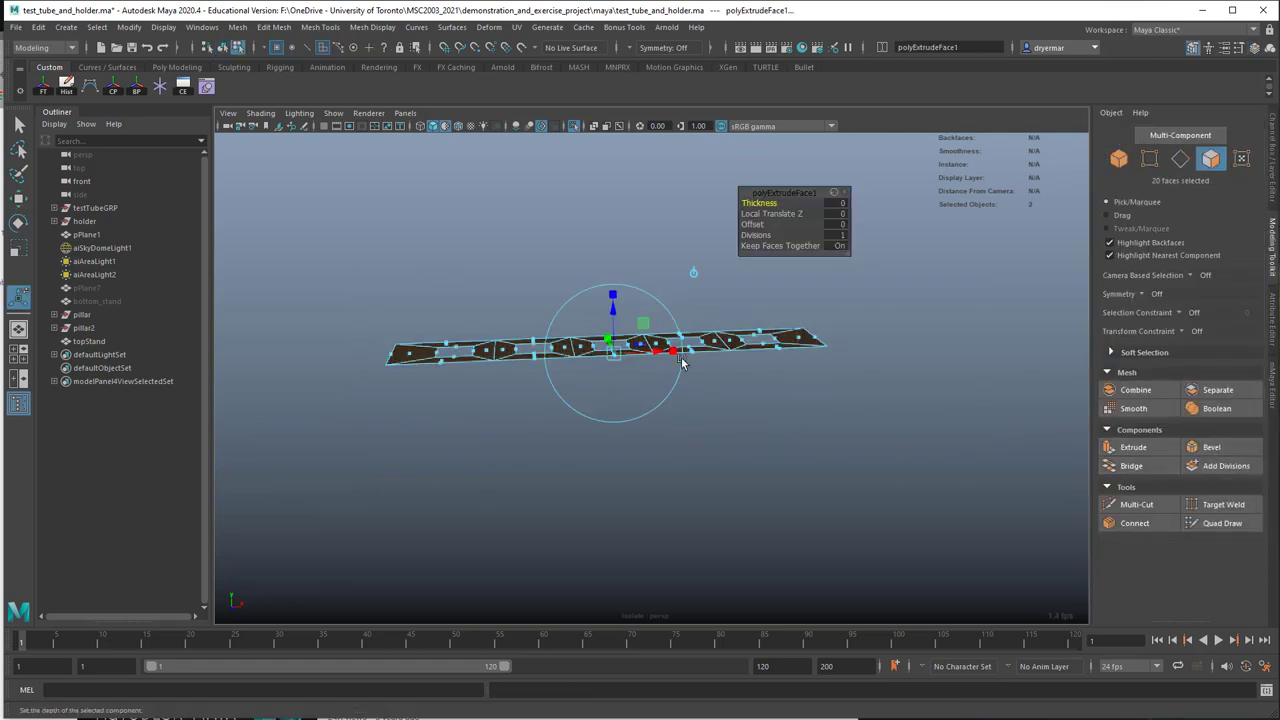
drag(758, 203, 882, 217)
Step: Inspect the extruded top stand in object mode, preview it smoothed, and restore the unsmoothed display
alt+drag(640, 390, 443, 306)
alt+right_drag(443, 306, 808, 368)
alt+drag(650, 390, 674, 472)
right_drag(668, 470, 723, 415)
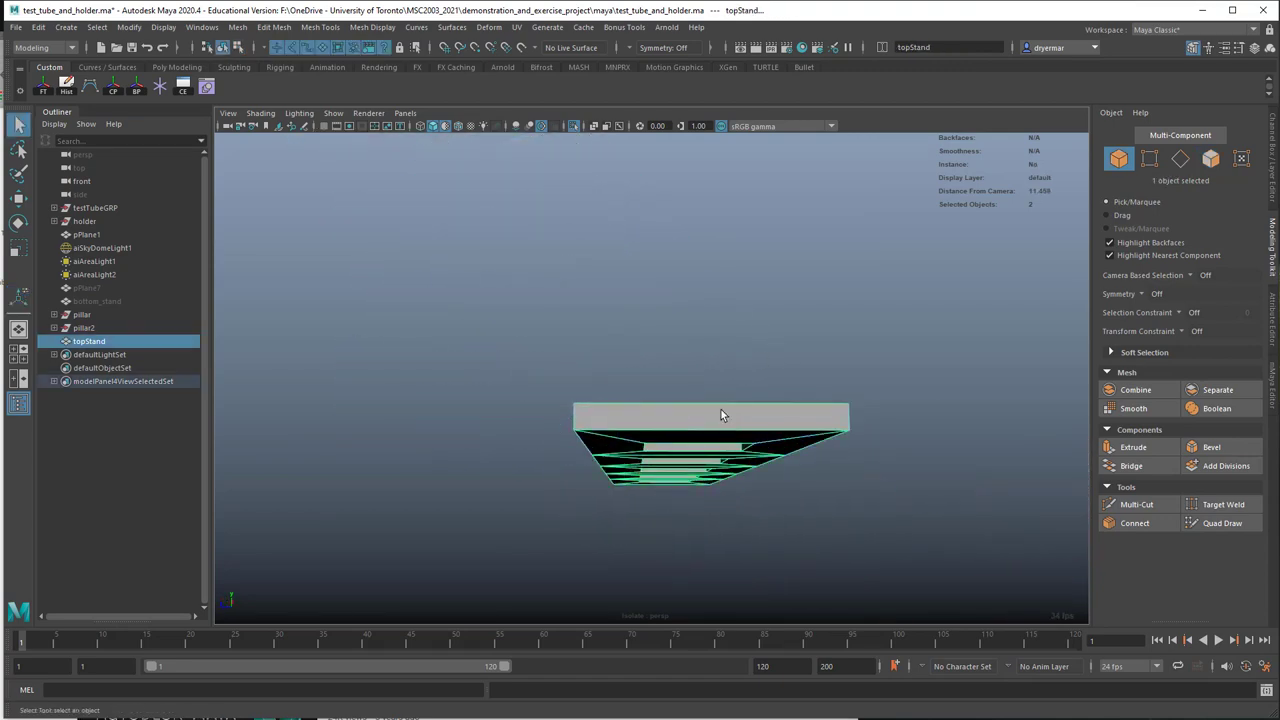
alt+drag(722, 414, 828, 473)
key(3)
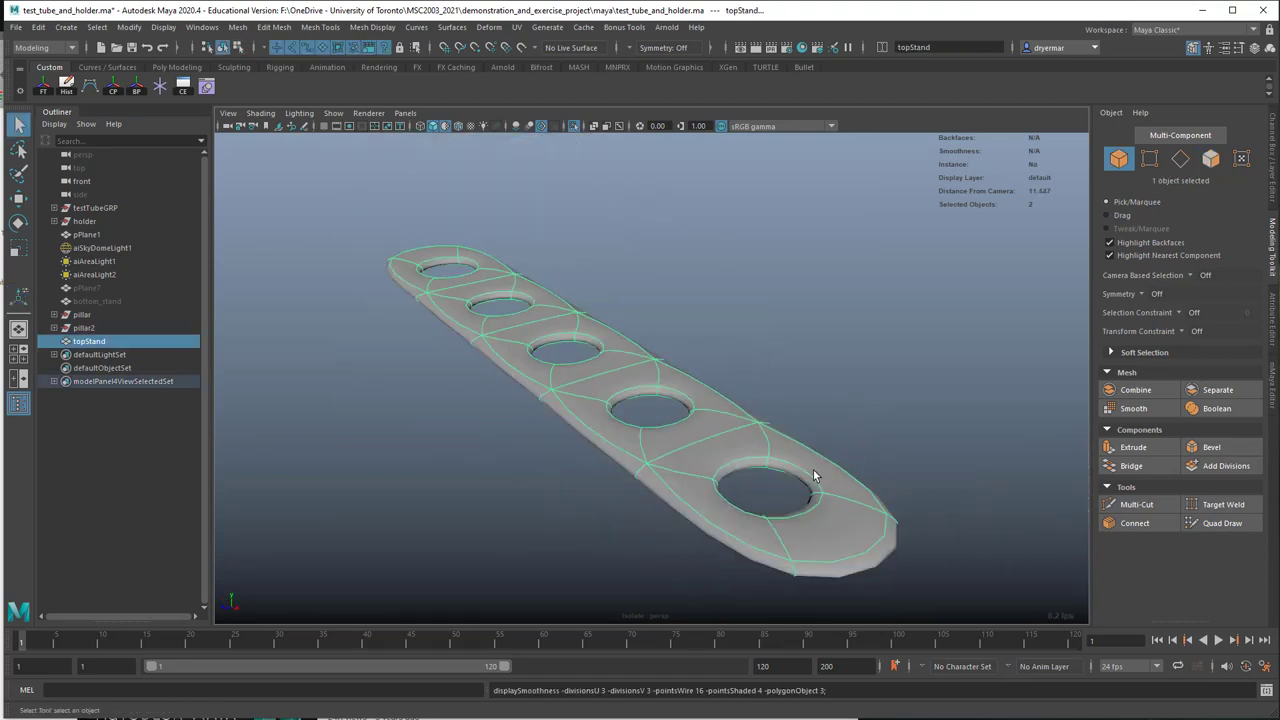
key(1)
alt+drag(717, 472, 550, 399)
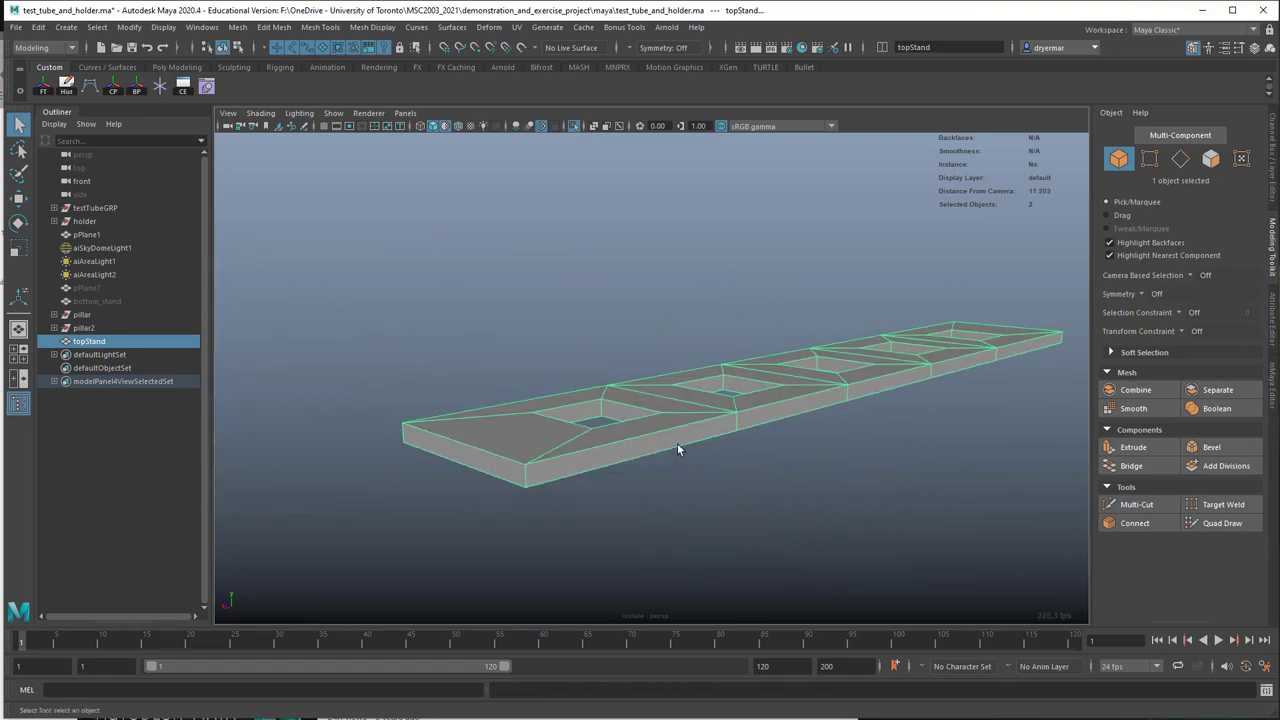
Step: Select all the upper outer perimeter edges of the top stand, along both long sides and both ends
alt+drag(678, 447, 596, 445)
right_drag(596, 445, 594, 410)
click(593, 443)
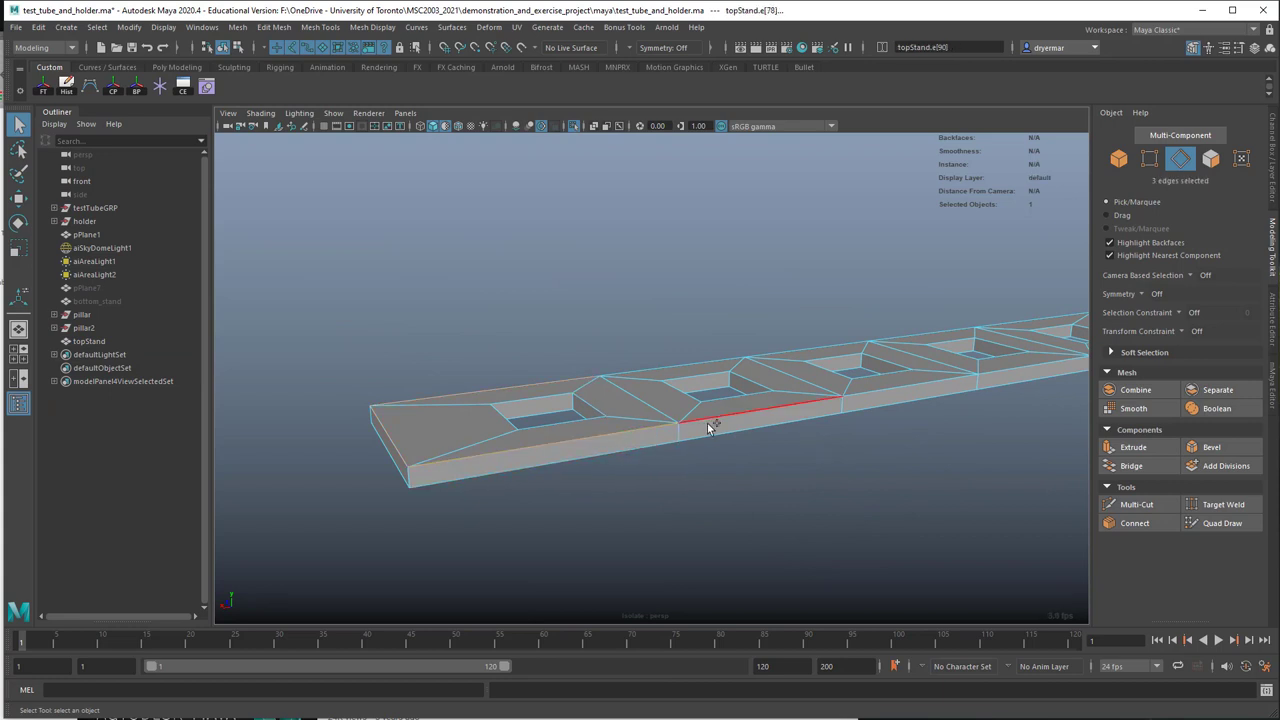
alt+drag(718, 420, 614, 443)
shift+click(660, 436)
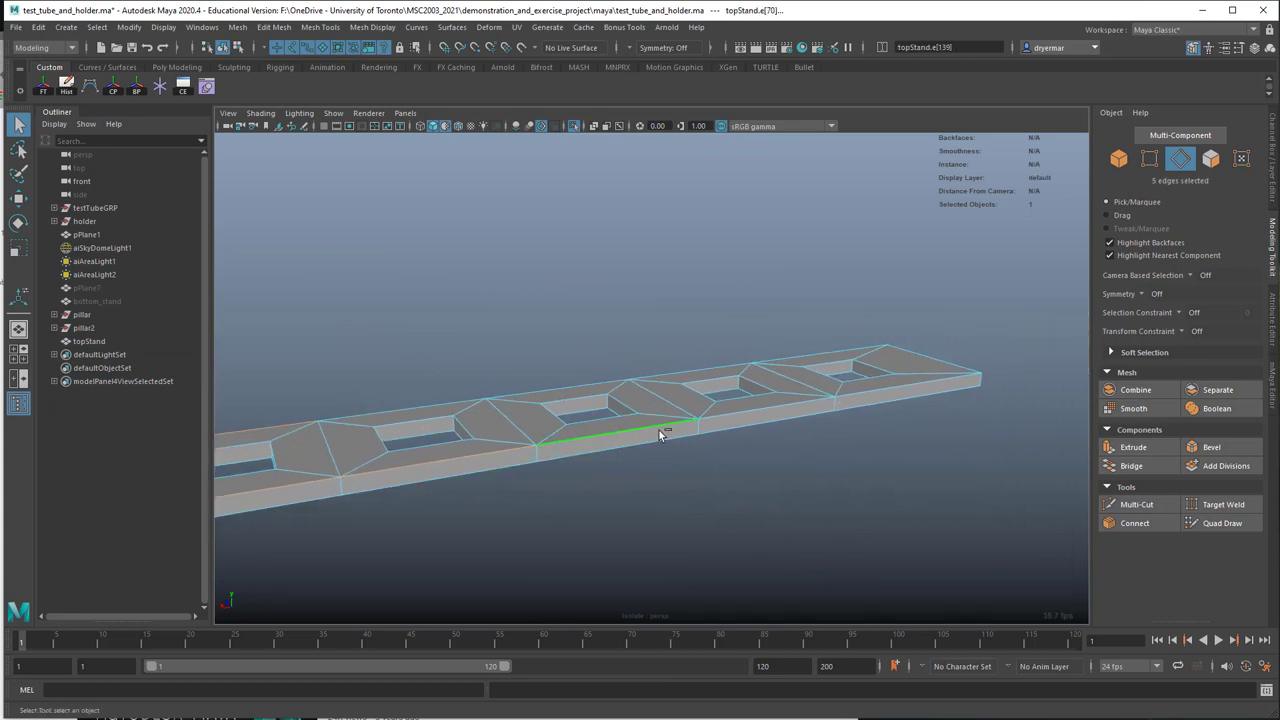
shift+click(798, 407)
shift+click(865, 393)
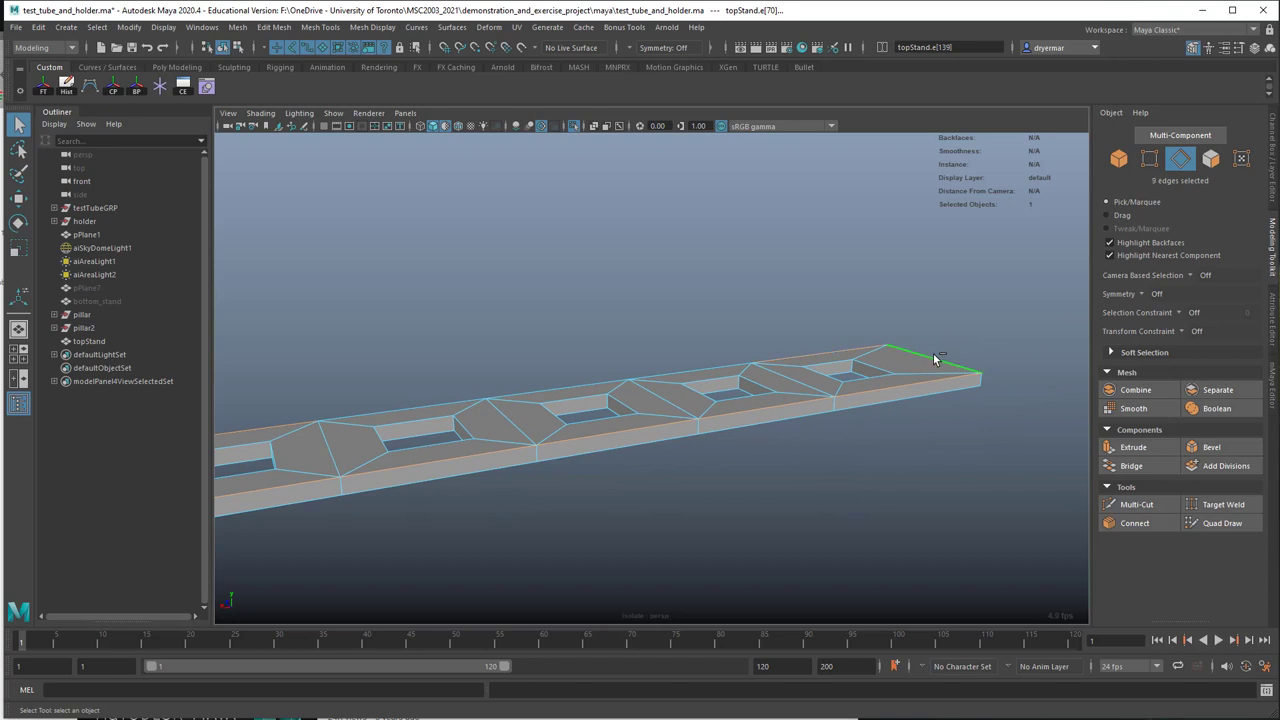
shift+click(688, 374)
shift+click(590, 382)
shift+click(449, 403)
Step: Add all the lower outer perimeter edges of the top stand to the edge selection
alt+drag(486, 443, 532, 380)
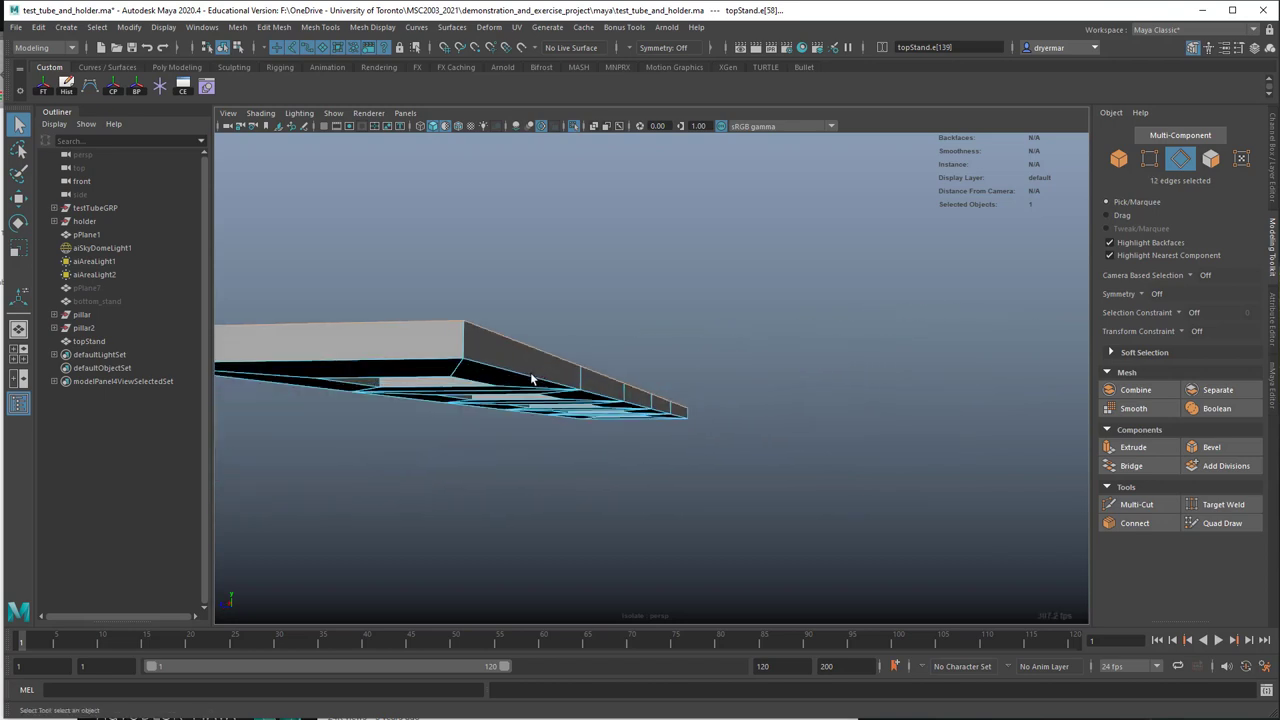
shift+double_click(508, 372)
shift+click(611, 399)
alt+drag(645, 405, 580, 434)
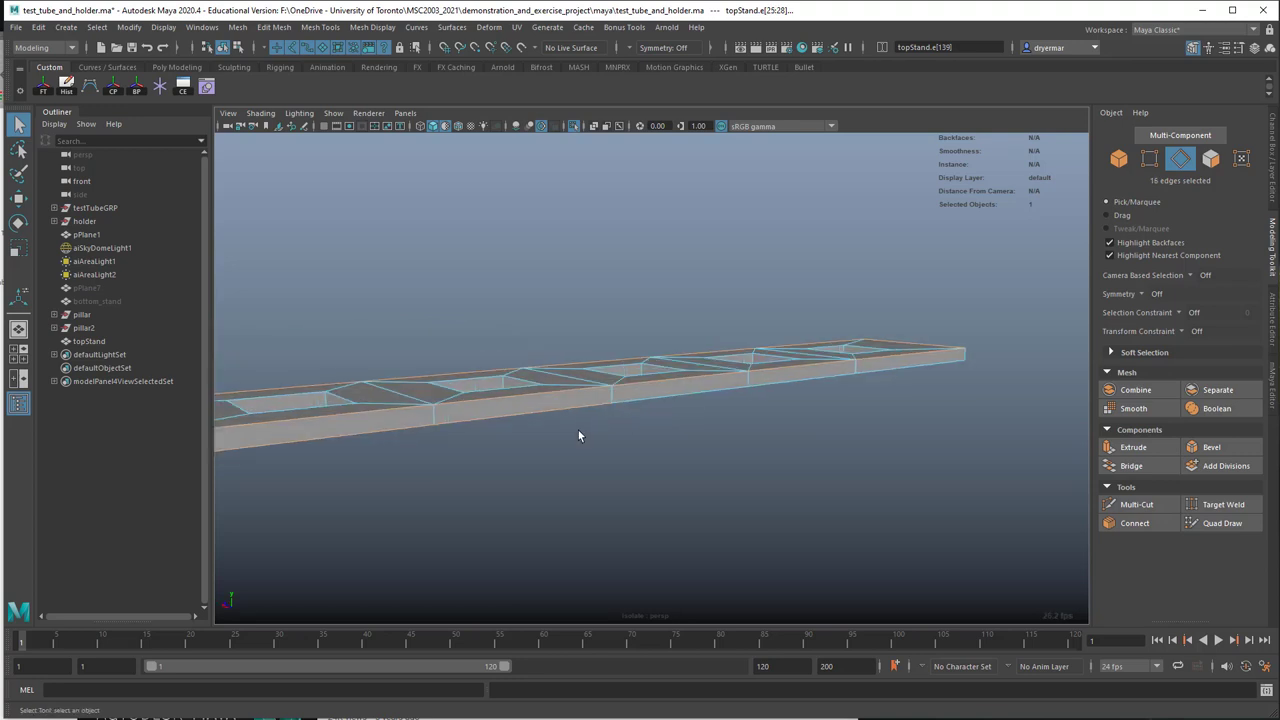
shift+click(663, 399)
shift+click(800, 382)
shift+click(878, 375)
alt+drag(881, 385, 588, 388)
shift+click(590, 386)
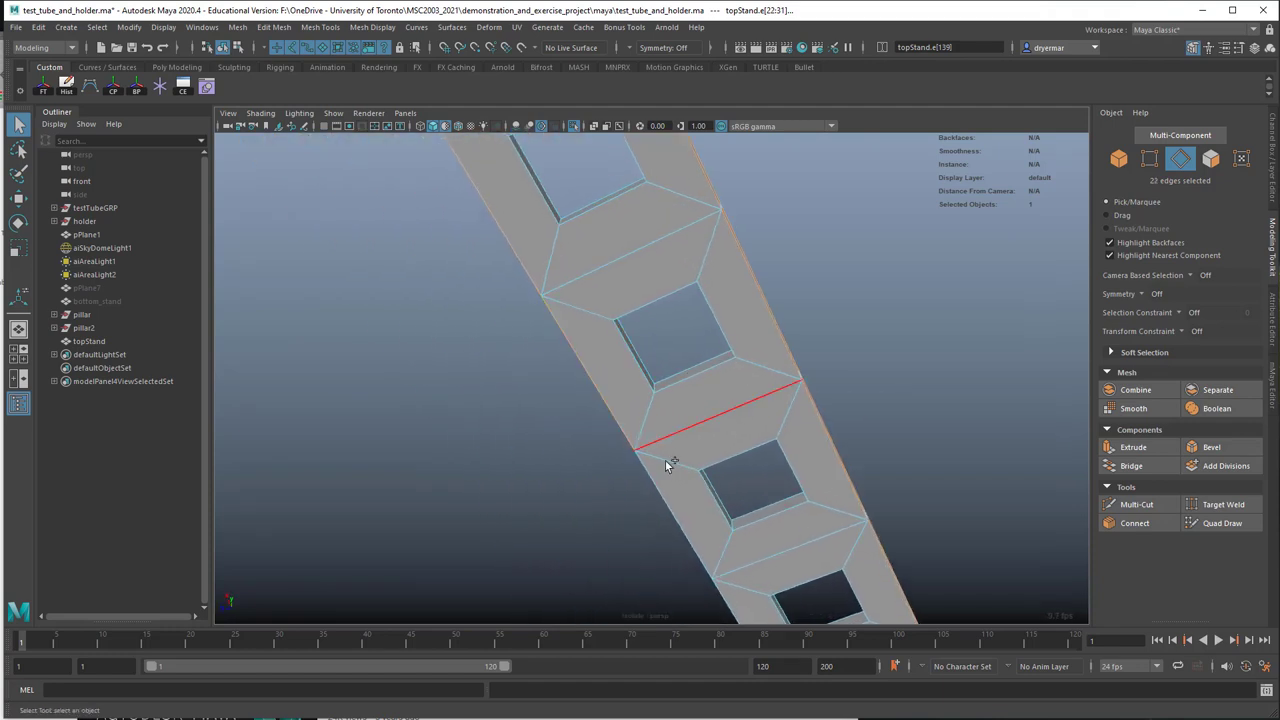
alt+middle_drag(669, 464, 656, 343)
shift+click(671, 417)
alt+middle_drag(732, 496, 662, 302)
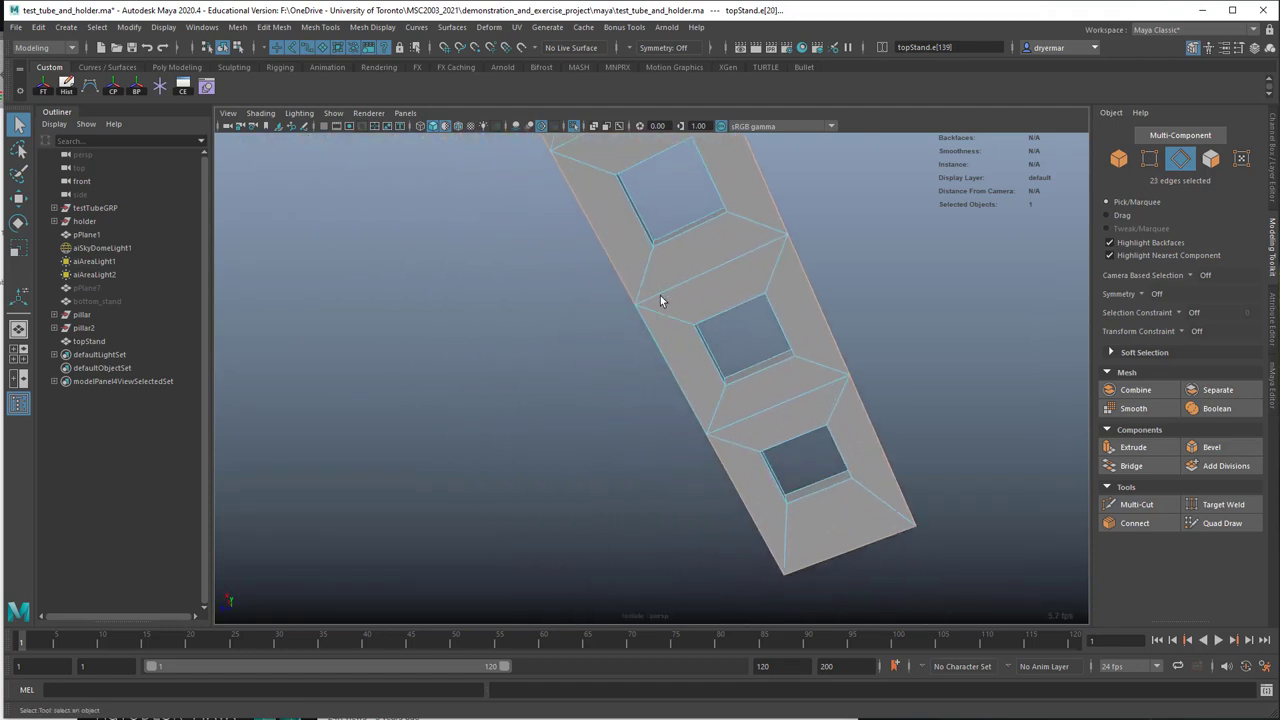
shift+click(674, 366)
Step: Add the four vertical corner edges of the top stand to the edge selection
alt+drag(845, 407, 703, 495)
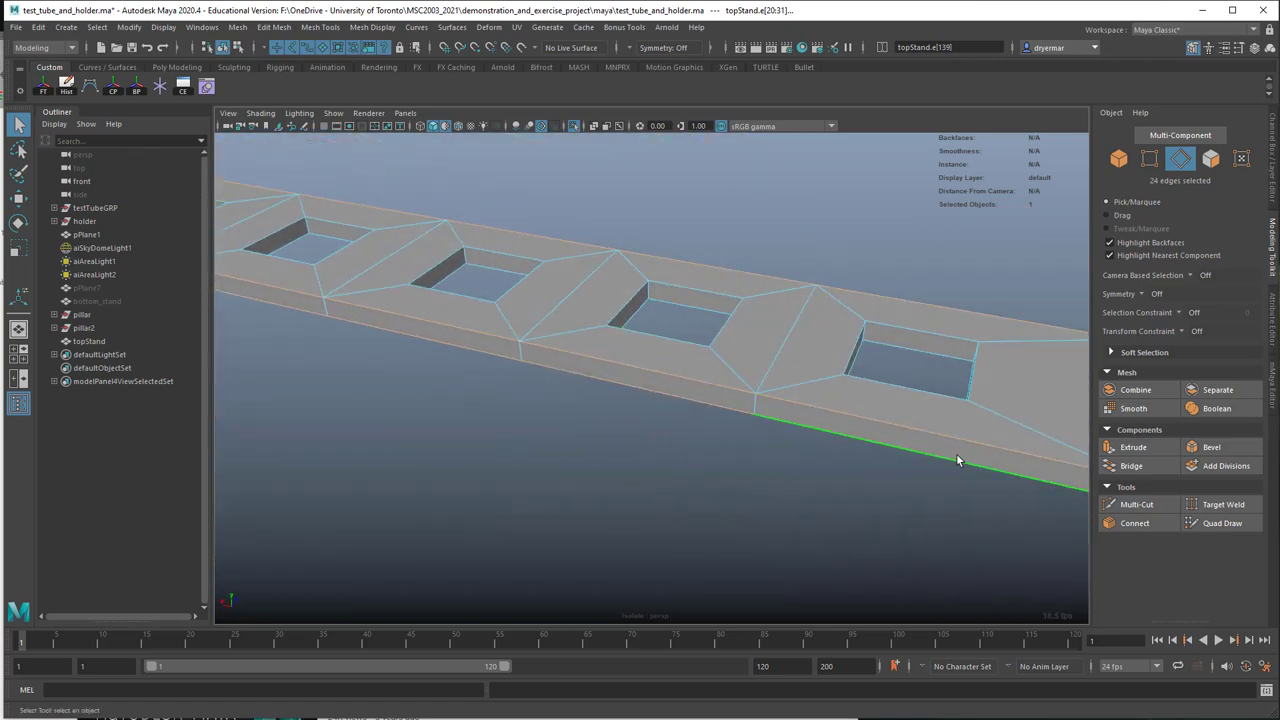
alt+right_drag(957, 473, 864, 460)
alt+middle_drag(864, 460, 929, 464)
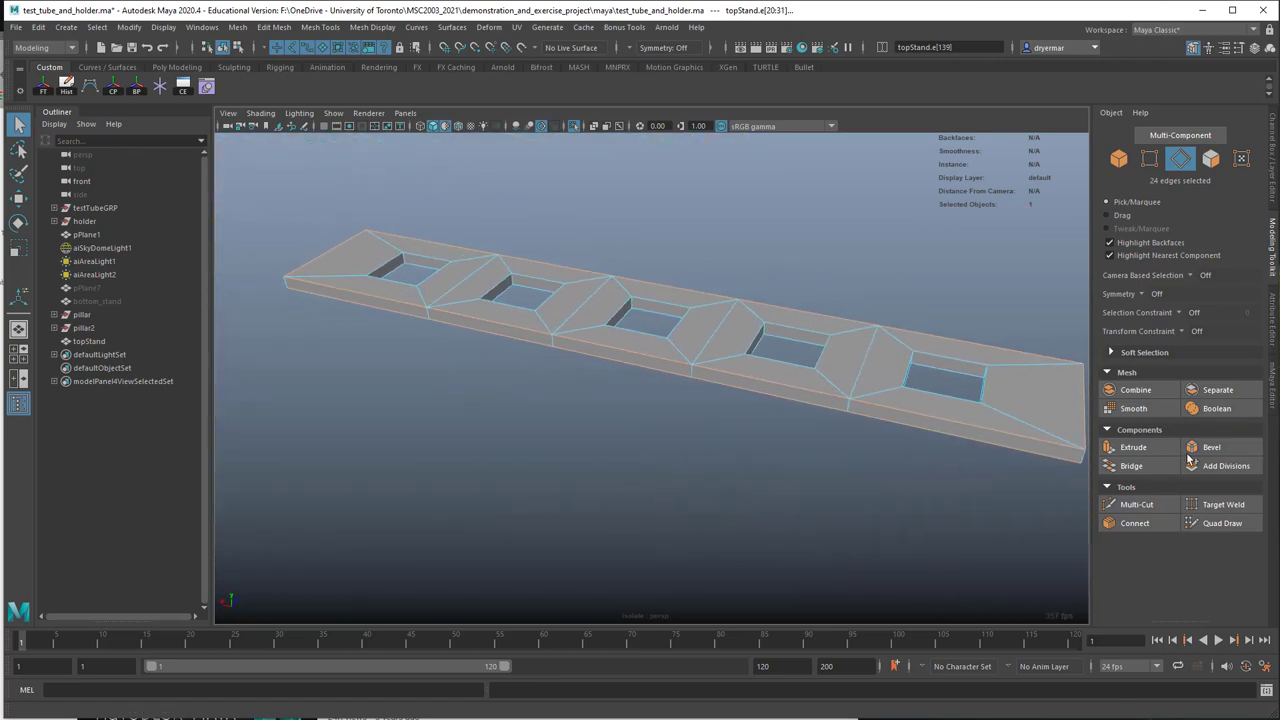
alt+drag(1020, 468, 971, 467)
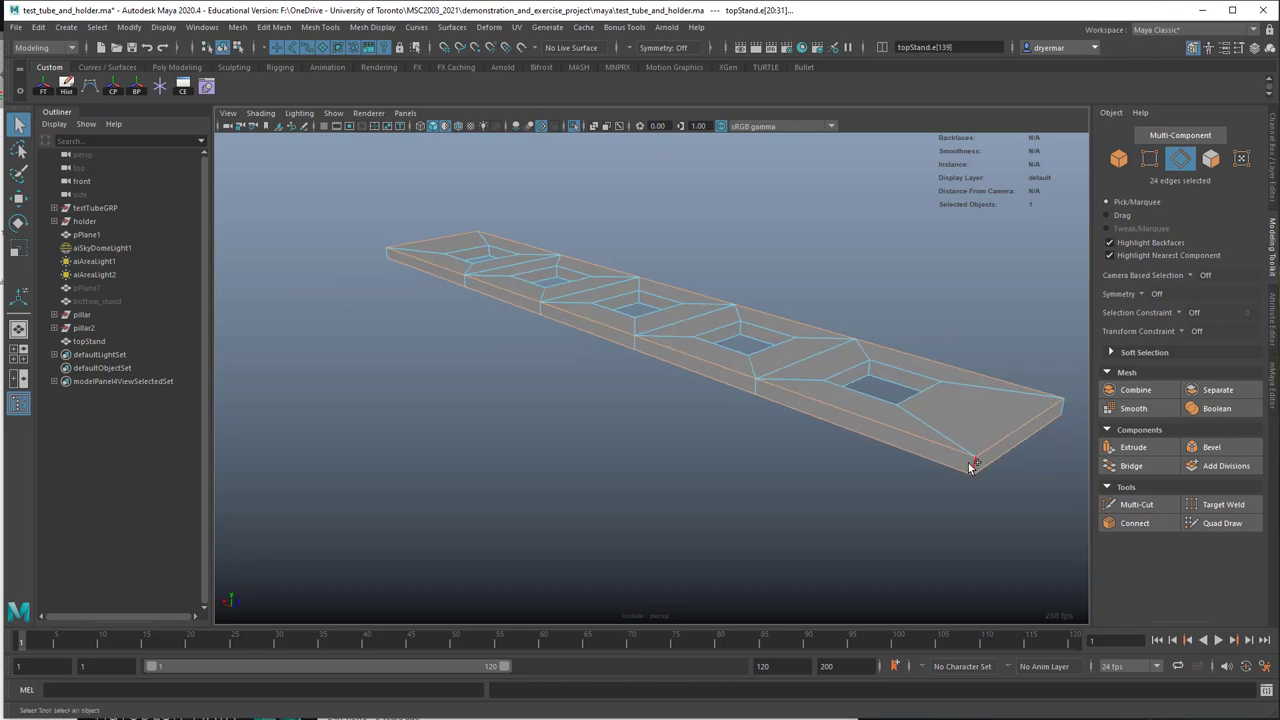
shift+click(1062, 413)
alt+drag(1062, 413, 887, 447)
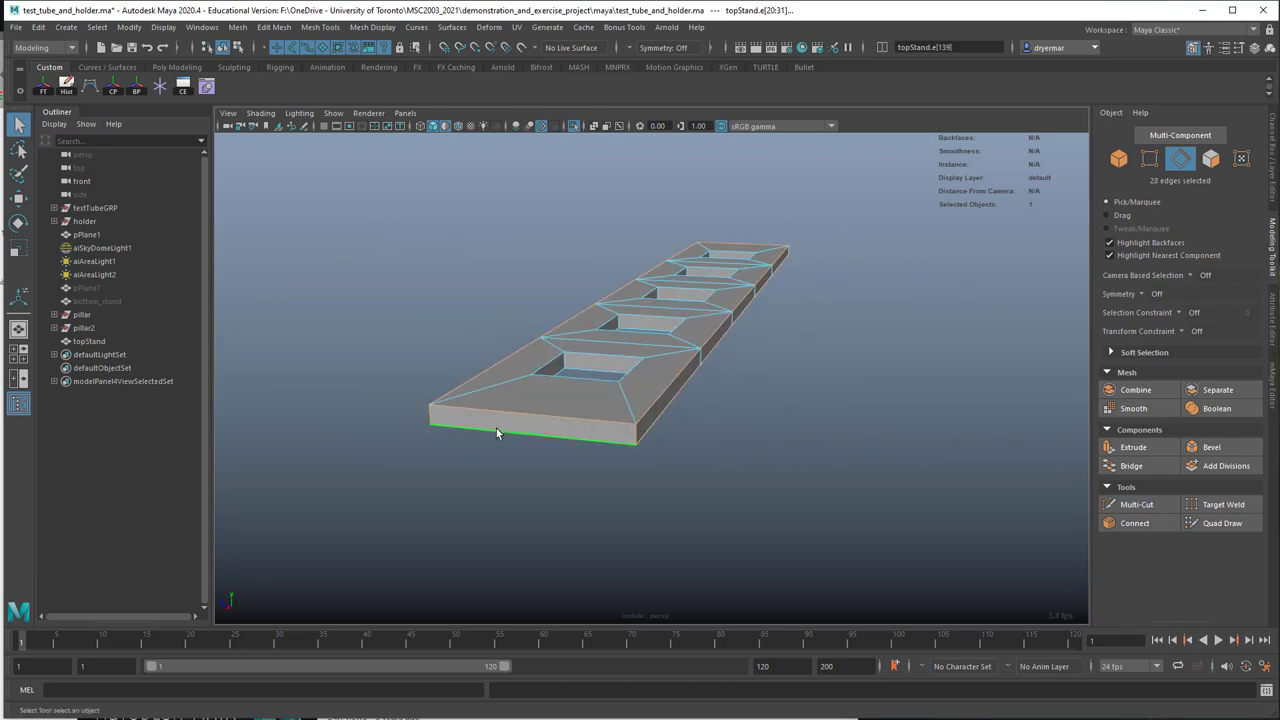
Step: Bevel the selected outer perimeter and corner edges with a fraction of 0.277 and 3 segments
scroll(497, 432, up, 10)
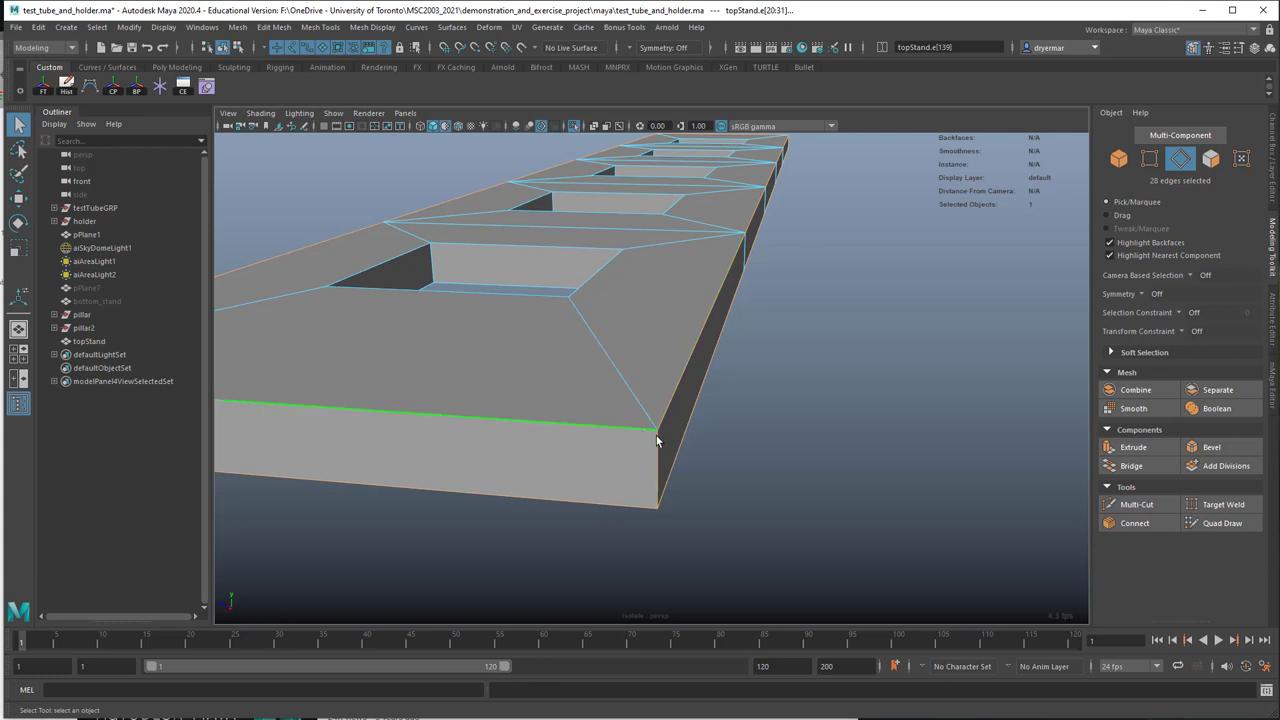
alt+right_drag(569, 491, 634, 494)
alt+middle_drag(634, 494, 620, 468)
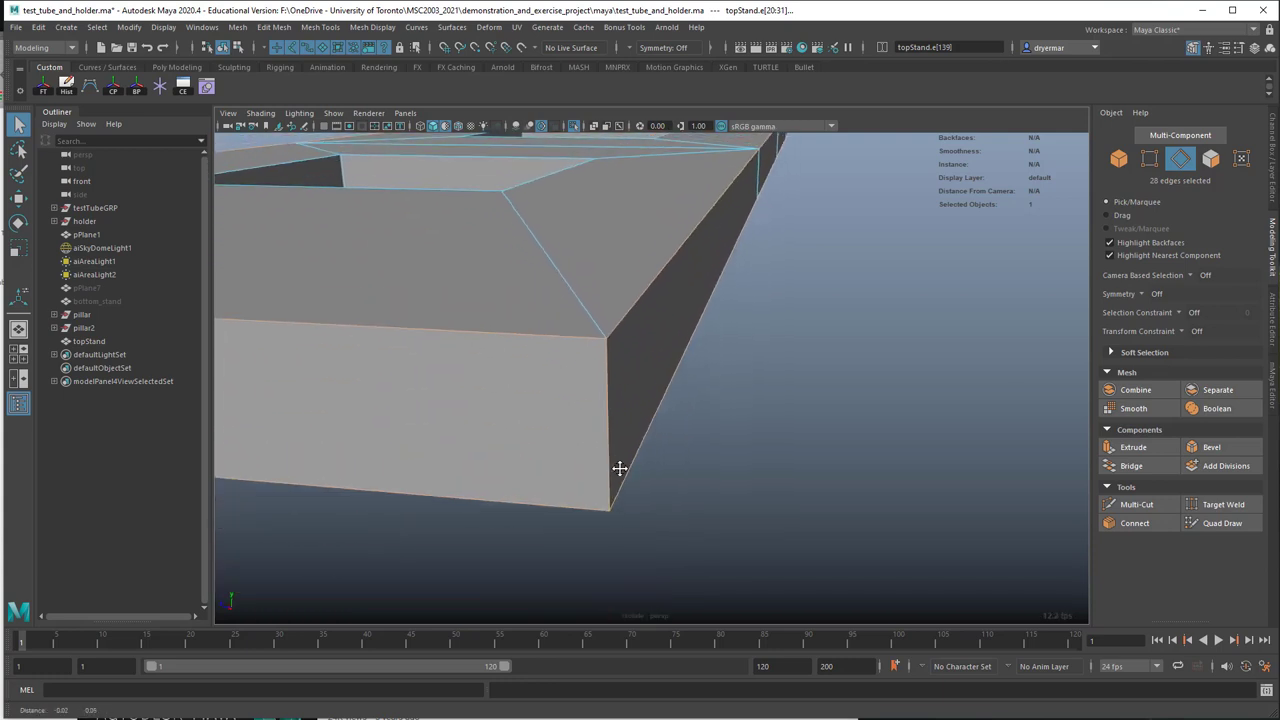
click(1212, 447)
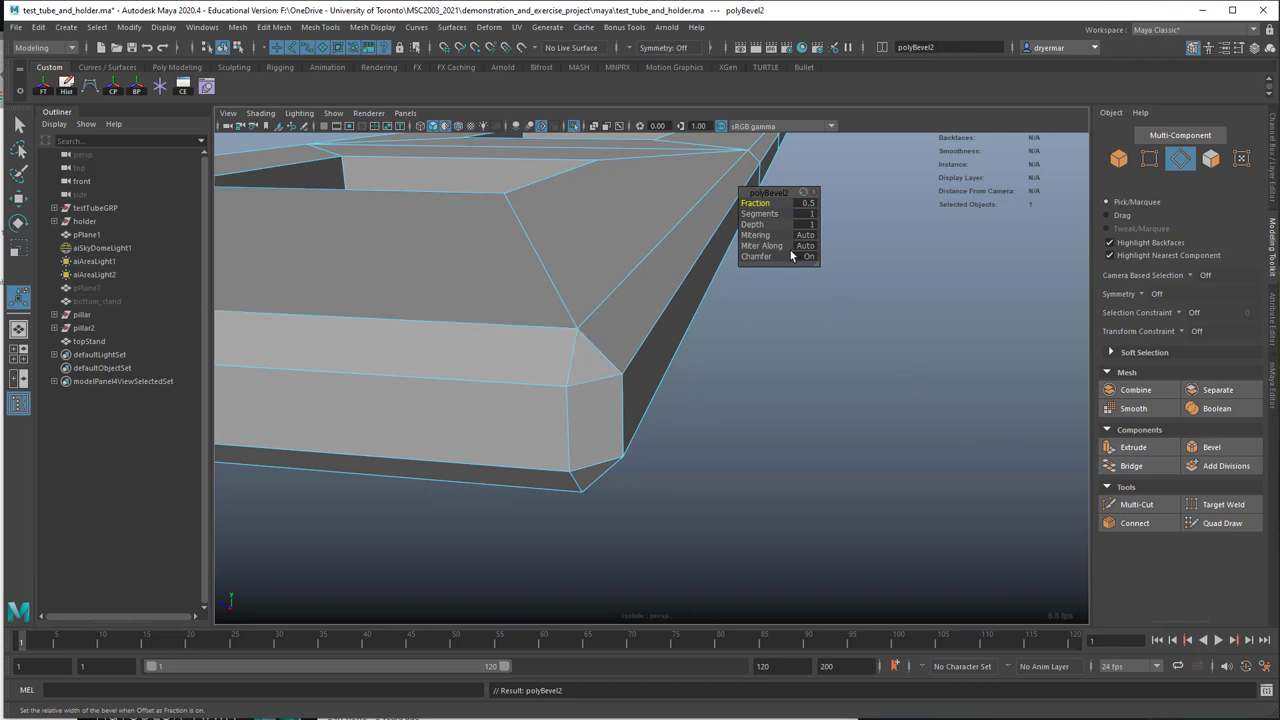
middle_drag(790, 256, 625, 222)
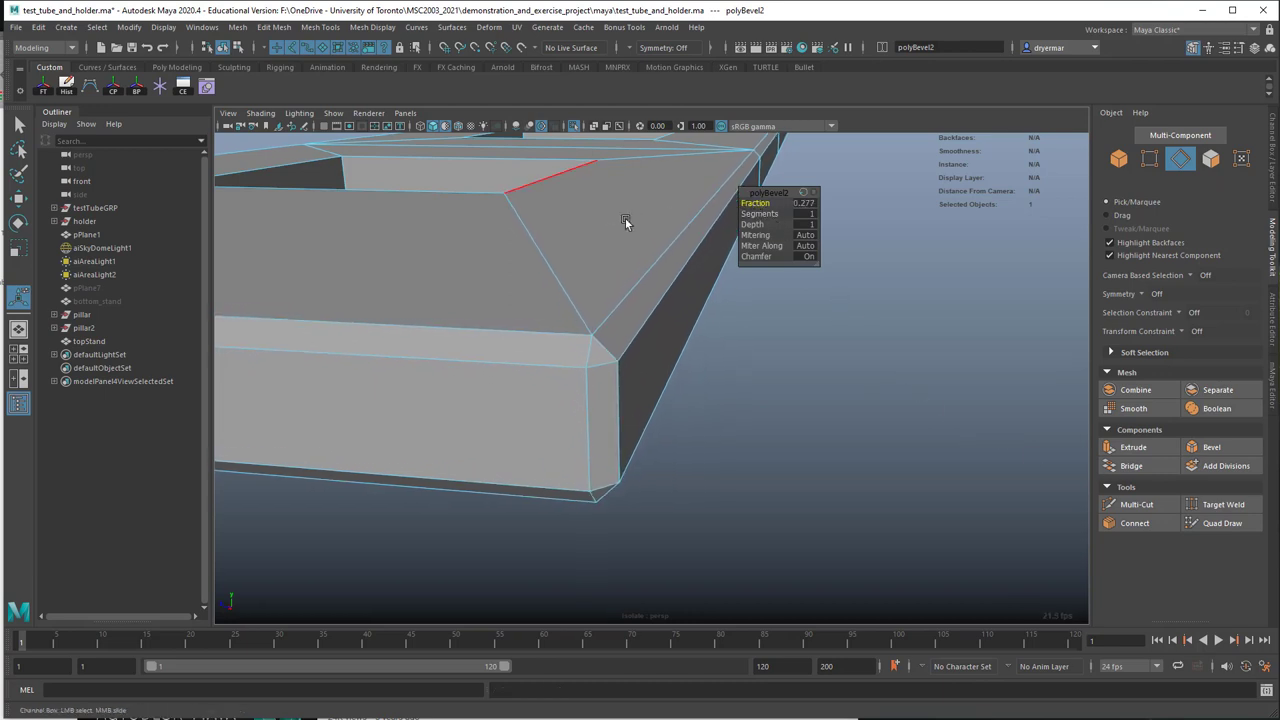
click(760, 213)
click(822, 216)
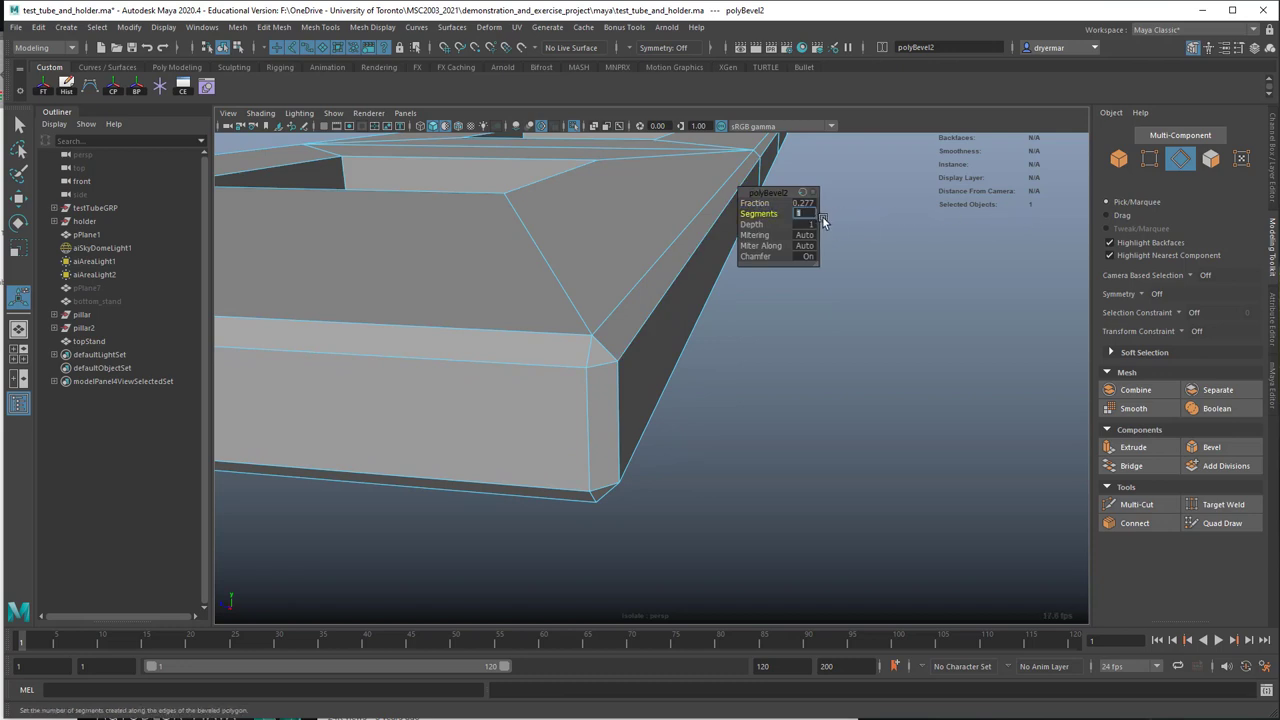
text(3)
key(Return)
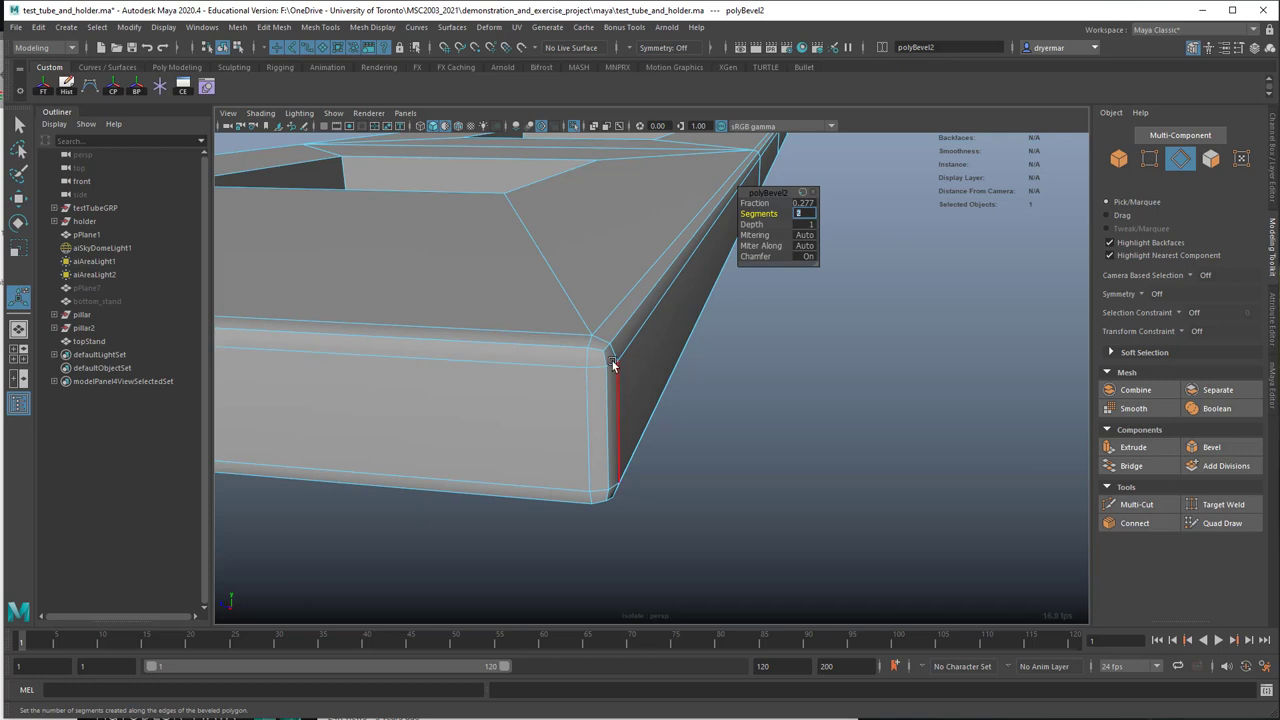
Step: Return the top stand to object mode and examine its holes and bevelled edges in smooth preview
alt+right_drag(732, 410, 530, 383)
key(q)
key(F8)
mouse_move(663, 385)
alt+mouse_down()
mouse_move(586, 408)
mouse_move(580, 363)
mouse_move(646, 377)
alt+mouse_up()
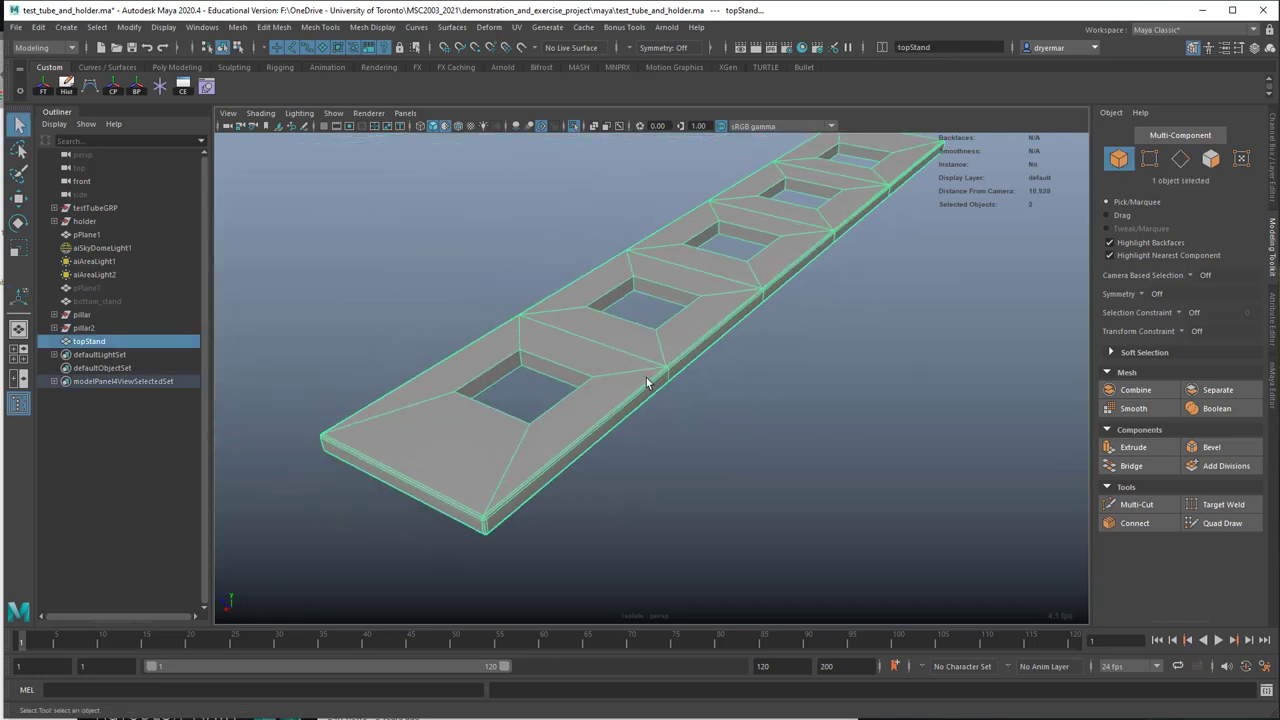
key(3)
alt+drag(702, 447, 558, 363)
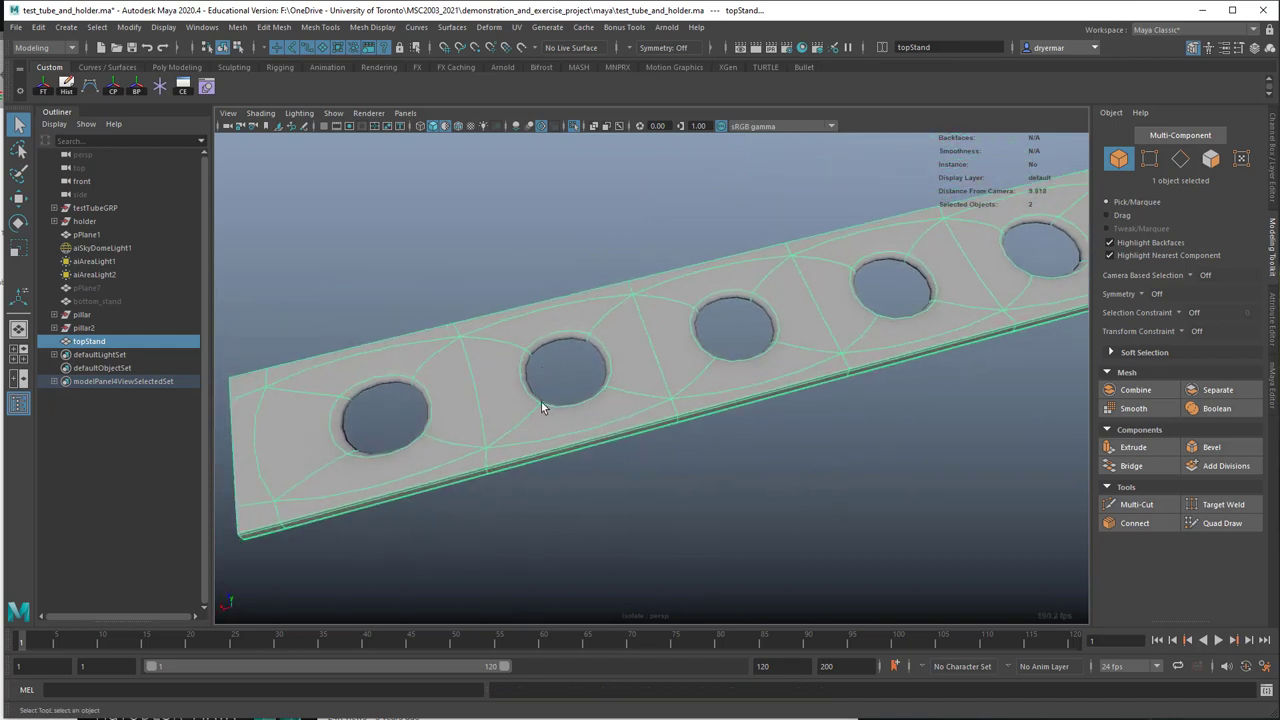
right_drag(447, 396, 509, 366)
alt+drag(375, 442, 453, 381)
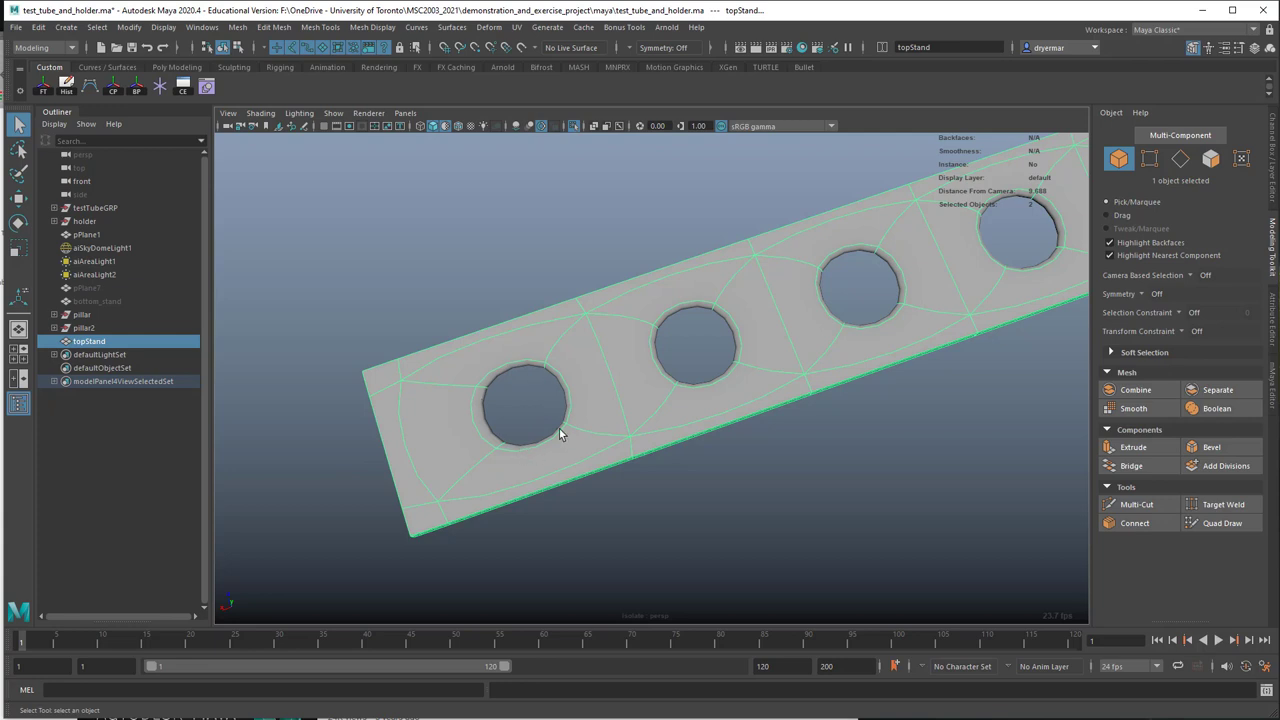
Step: Try a Multi-Cut slice across the unsmoothed top stand beside its end hole and preview it smoothed
key(1)
alt+drag(562, 439, 492, 406)
scroll(485, 390, up, 2)
alt+middle_drag(479, 372, 606, 390)
alt+drag(491, 378, 580, 340)
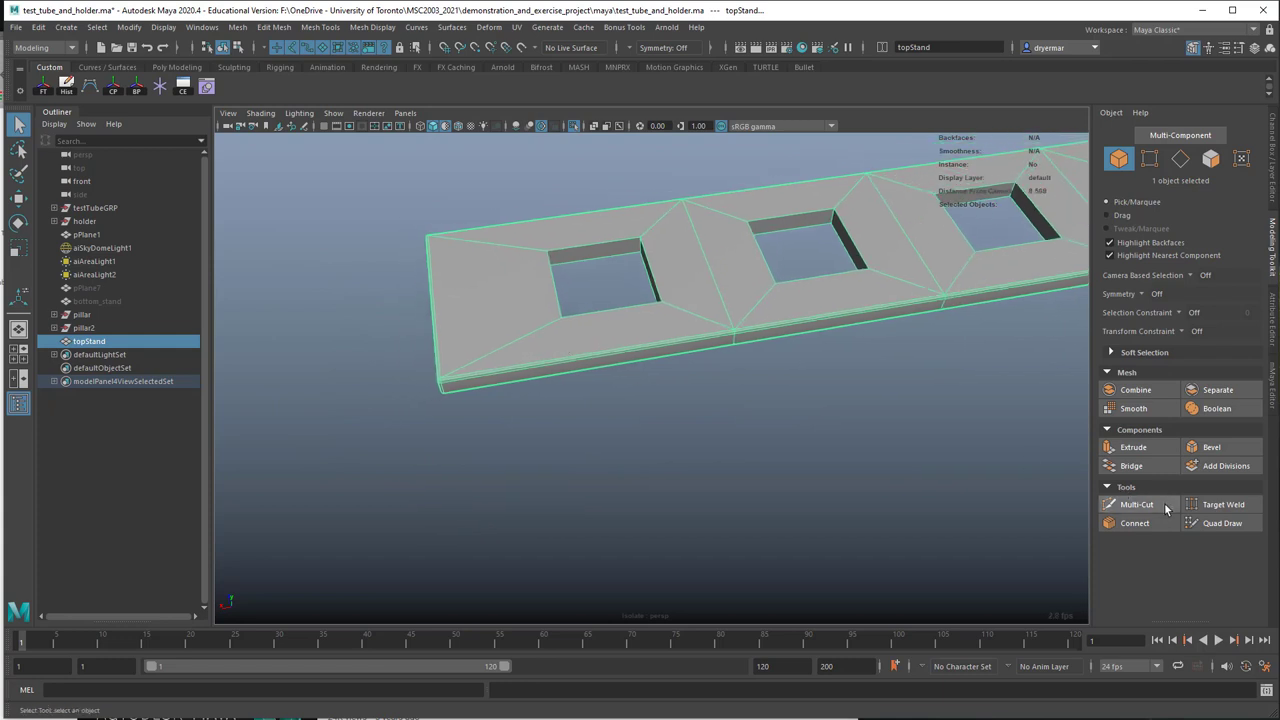
click(1164, 507)
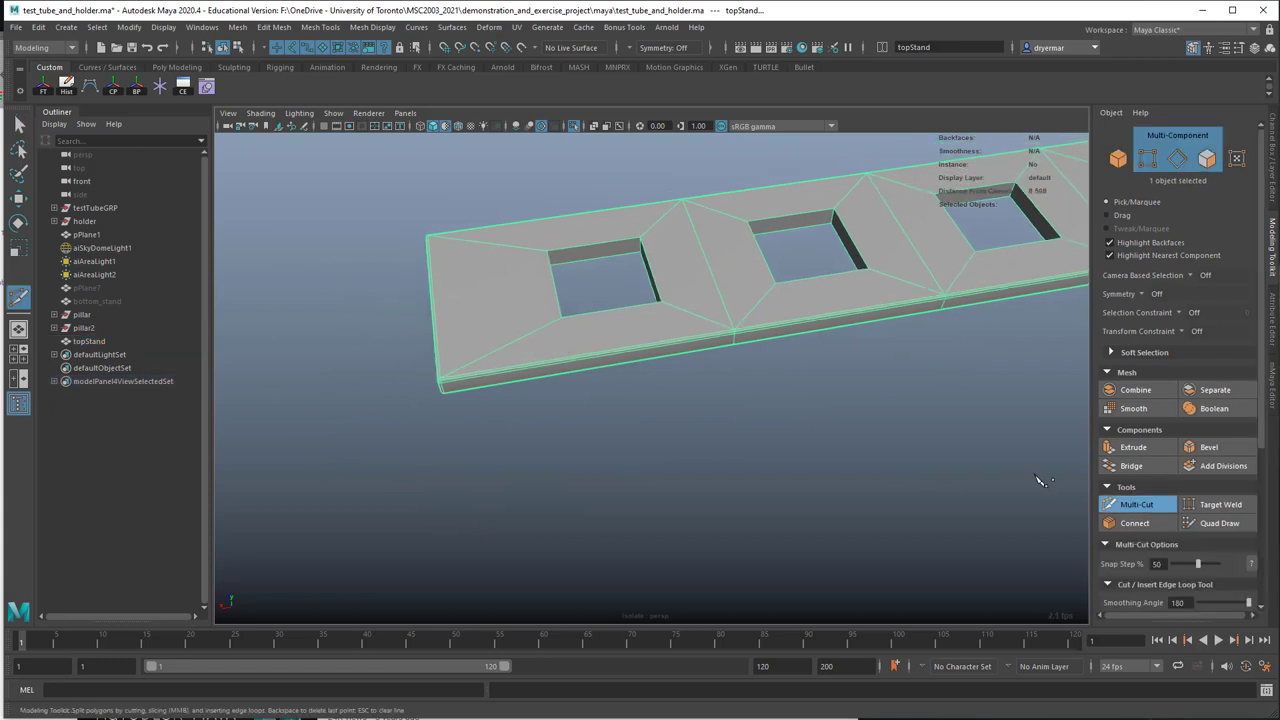
ctrl+click(494, 352)
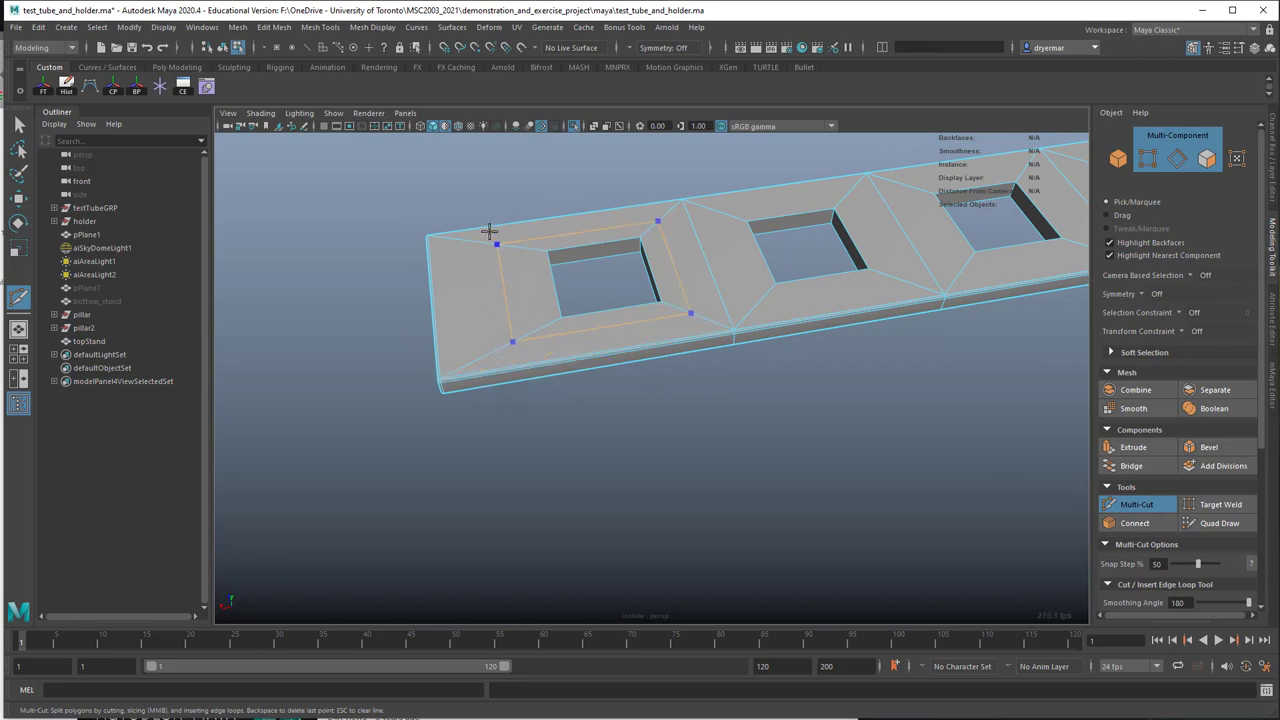
drag(485, 192, 563, 507)
key(3)
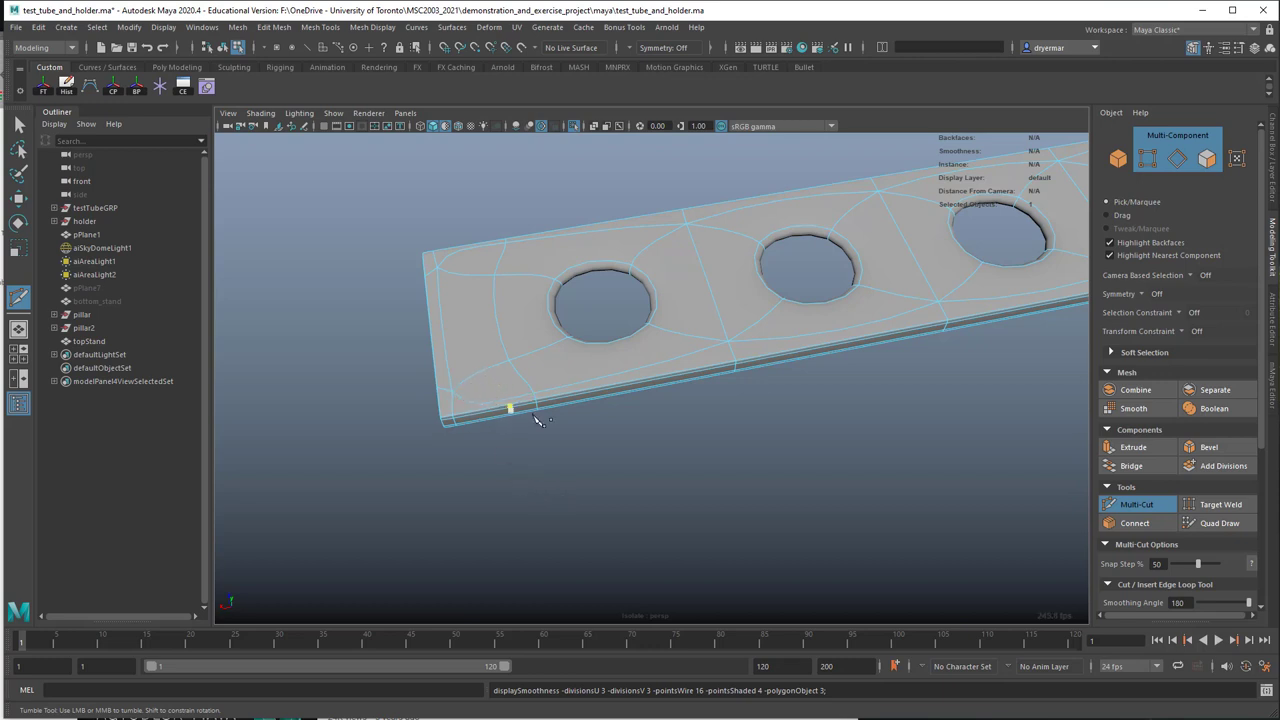
Step: Undo the Multi-Cut slice on the top stand and leave the Multi-Cut tool
key(ctrl+z)
key(ctrl+z)
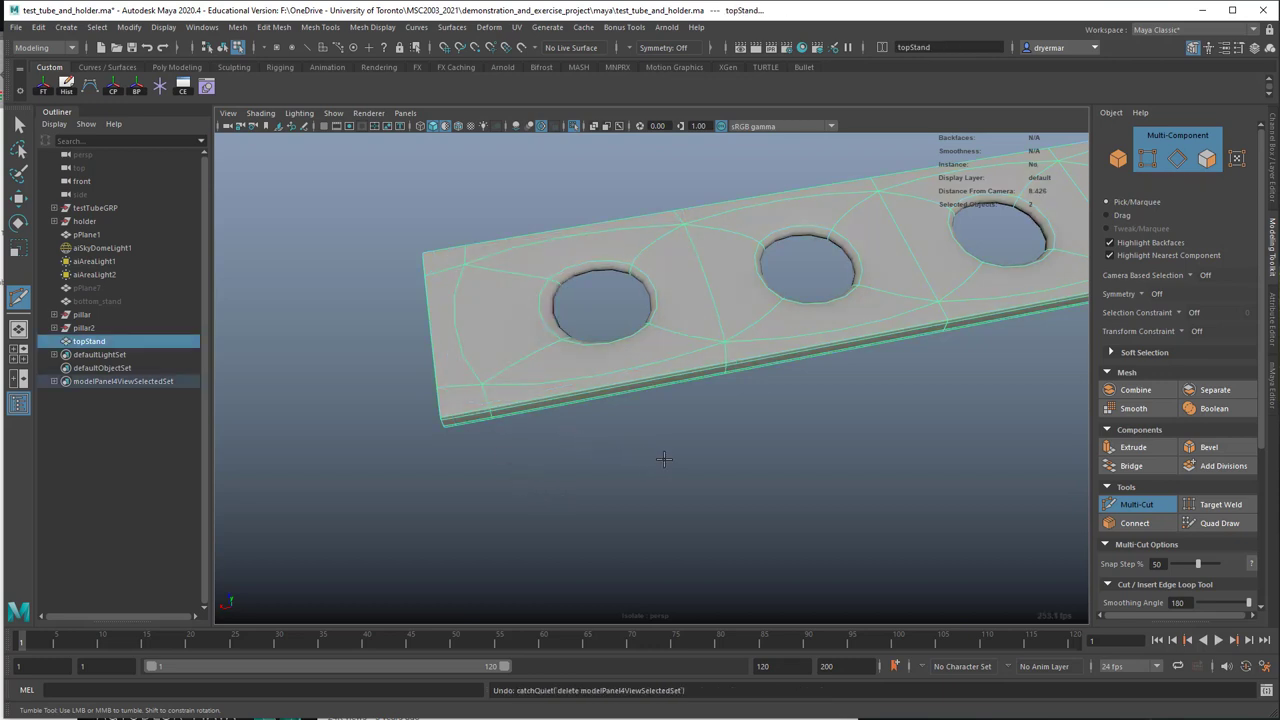
alt+middle_drag(664, 459, 636, 489)
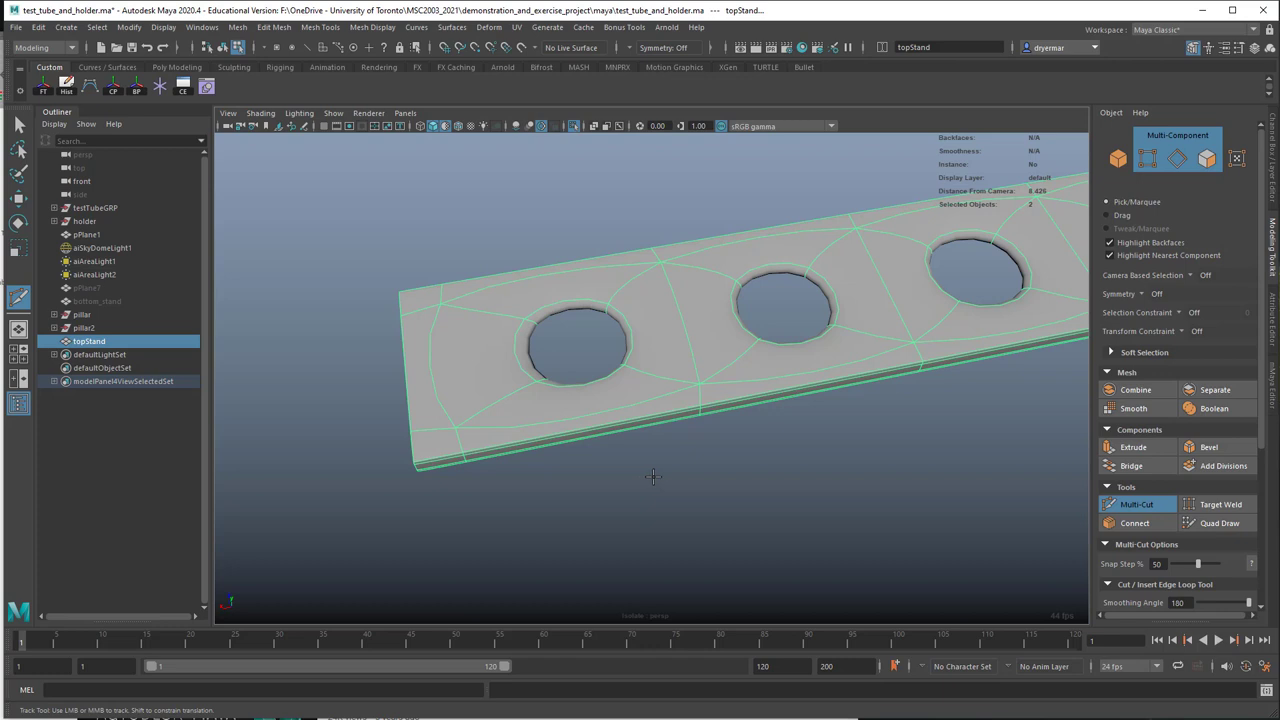
key(q)
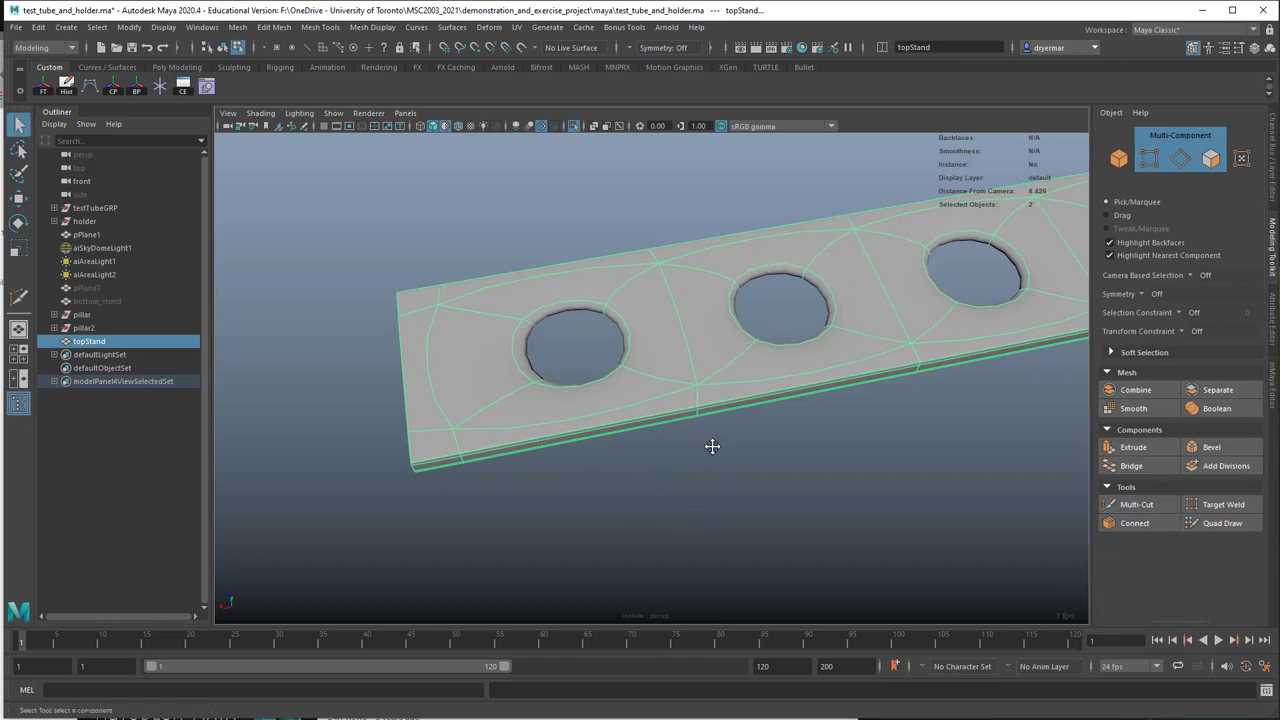
Step: Turn off the smooth preview and select the upper and lower edge loops of all five holes in the top stand
alt+middle_drag(714, 446, 626, 462)
key(1)
right_drag(527, 364, 525, 328)
double_click(483, 322)
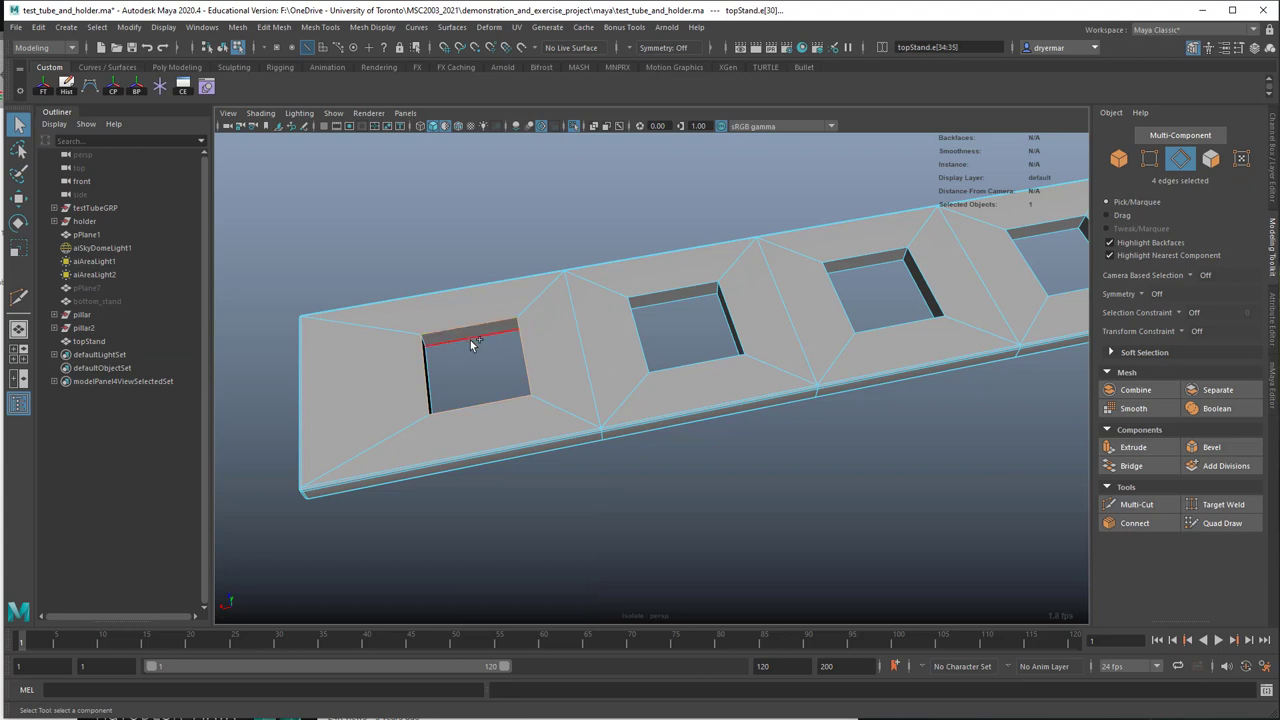
shift+double_click(644, 306)
shift+double_click(889, 251)
shift+double_click(880, 263)
alt+middle_drag(902, 303, 639, 361)
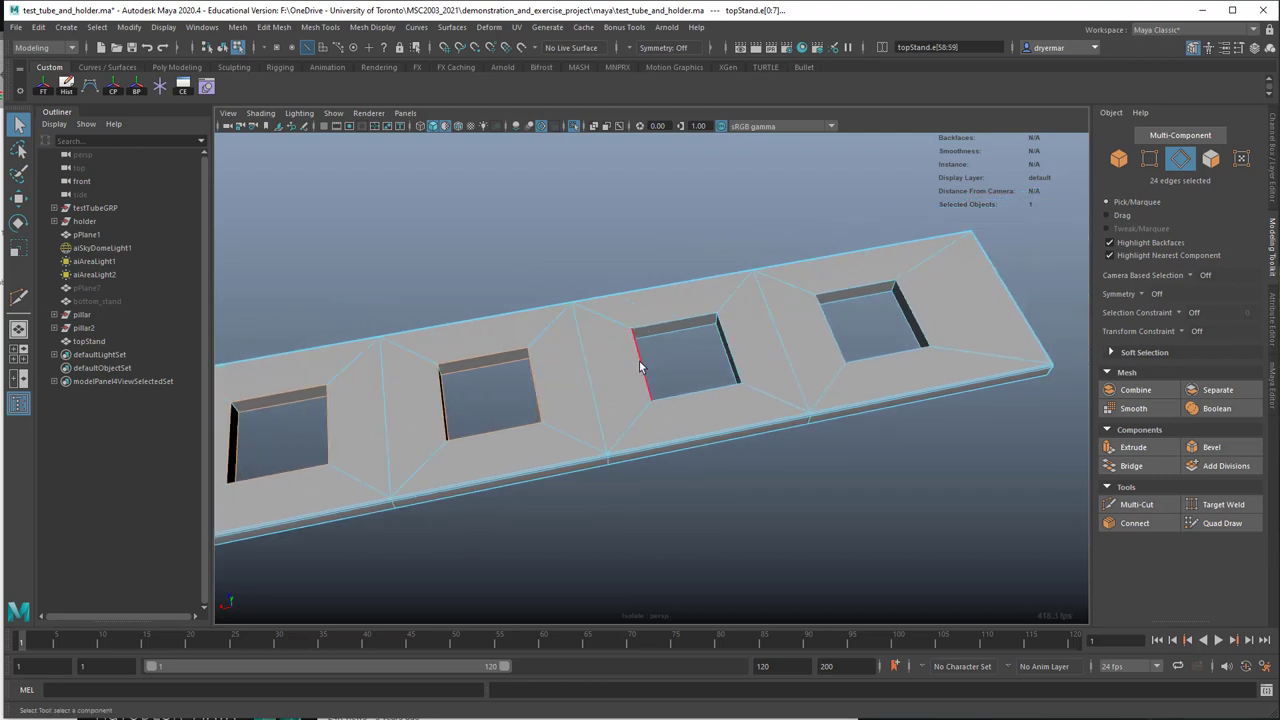
shift+double_click(680, 327)
scroll(919, 365, down, 3)
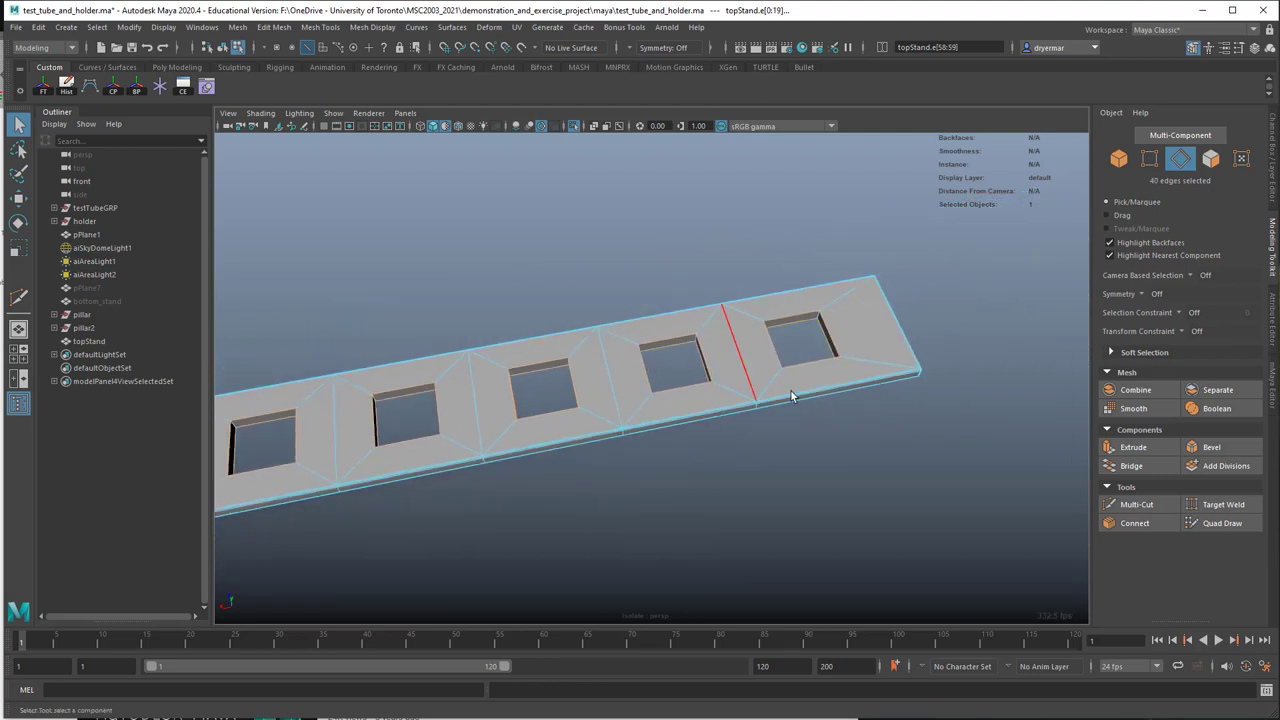
Step: Bevel the selected hole edges with a fraction of 0.69 and 2 segments, and return to object mode
click(1210, 447)
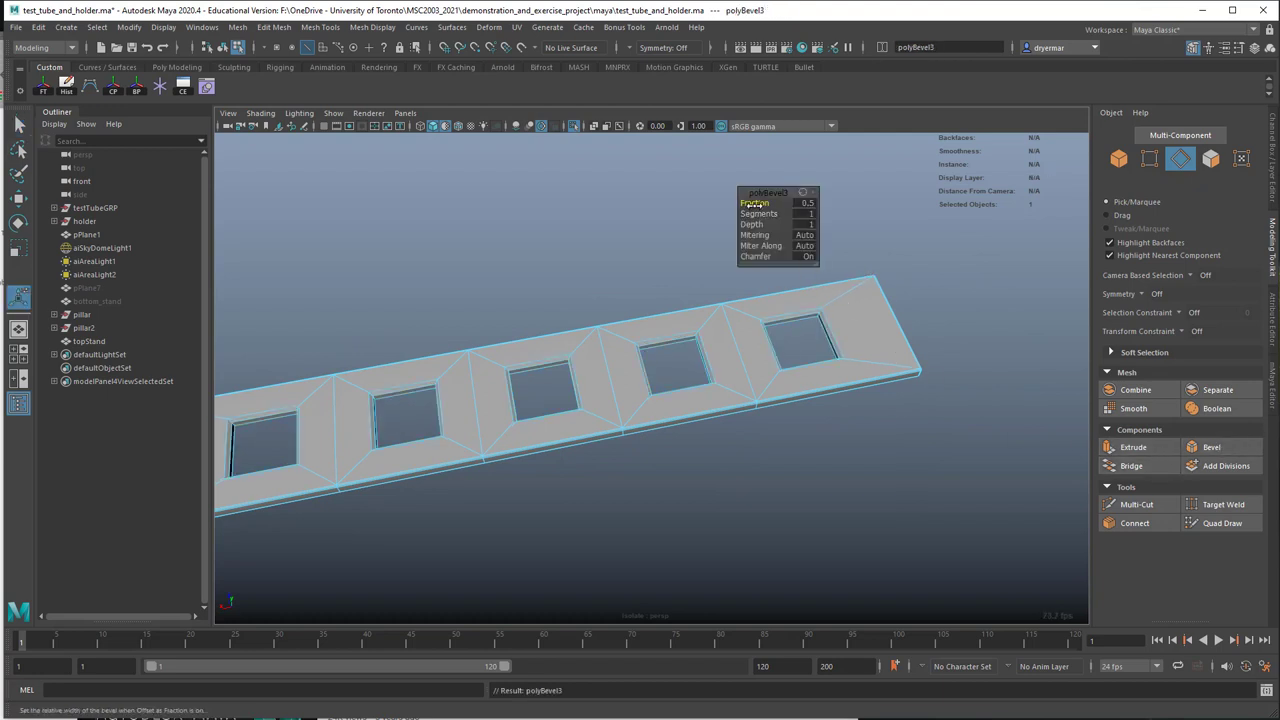
drag(767, 203, 855, 210)
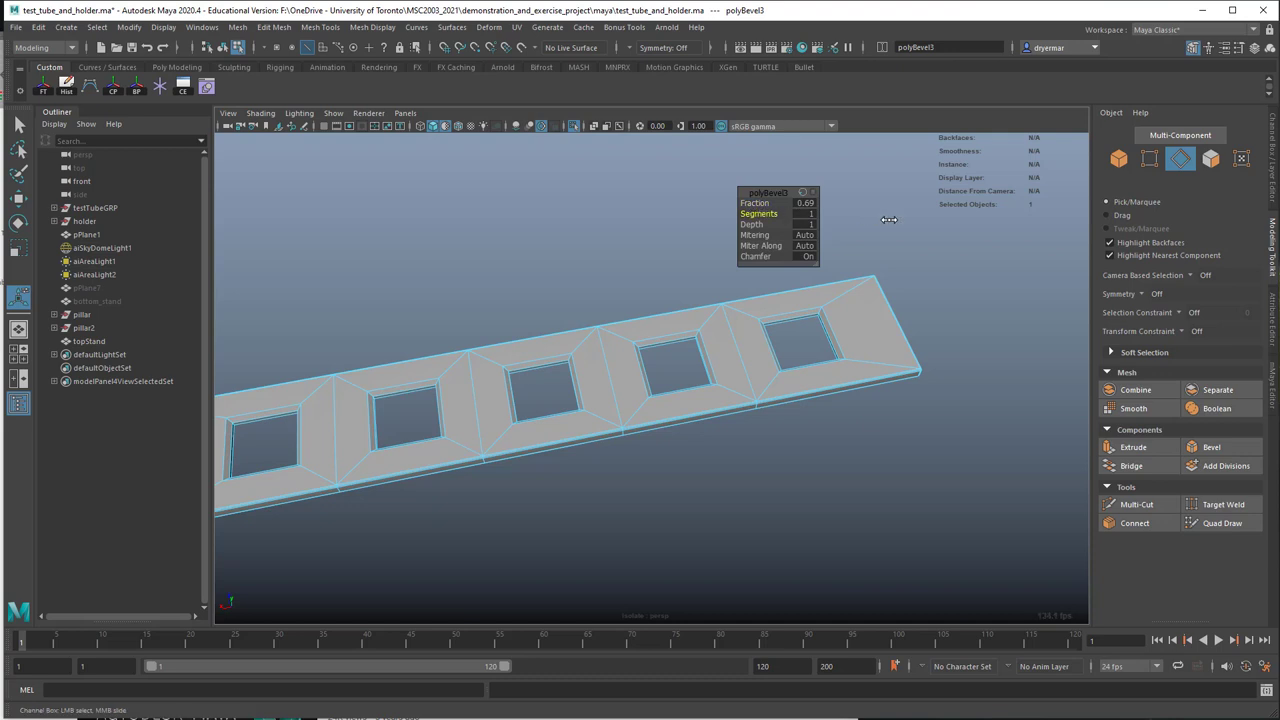
click(808, 214)
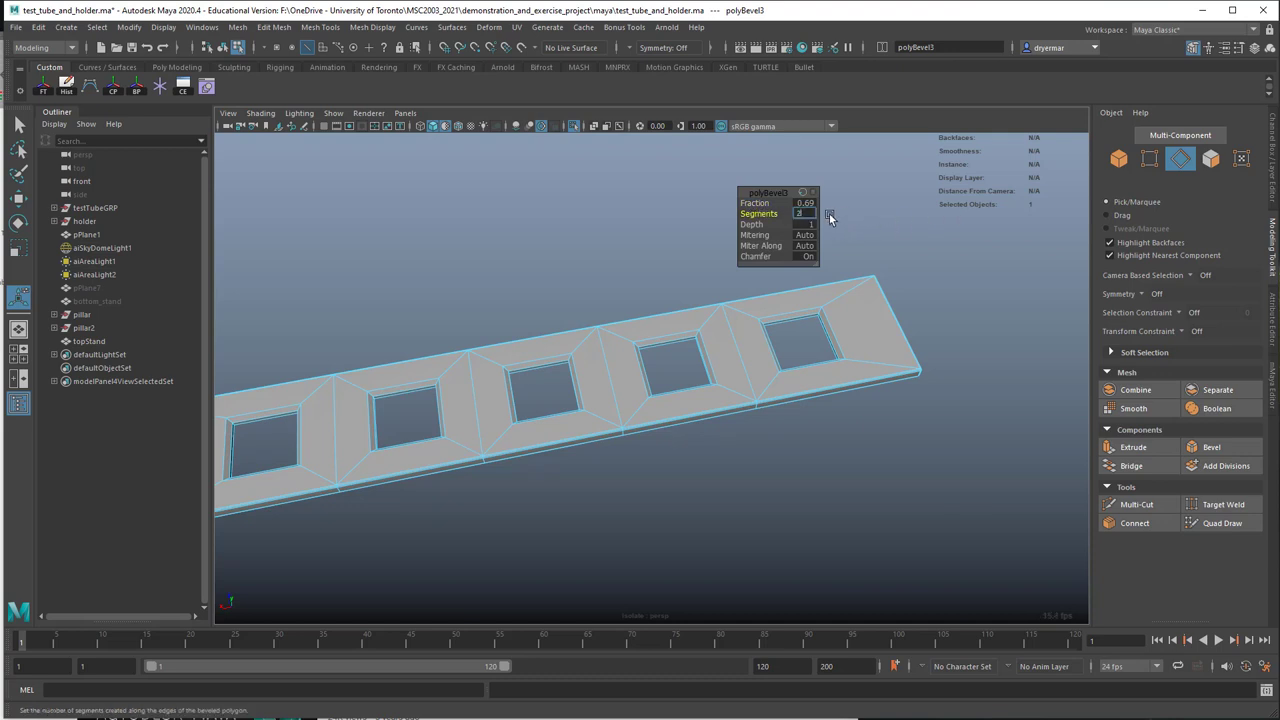
text(2)
key(Return)
click(729, 365)
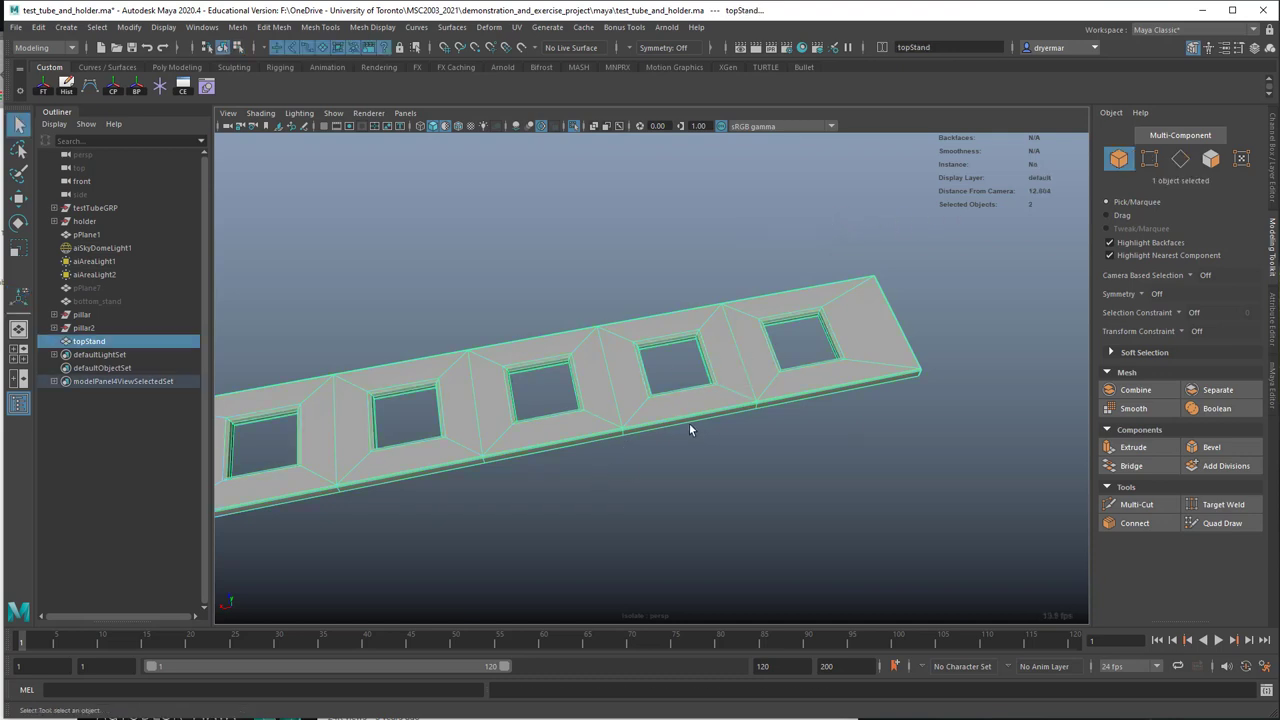
Step: Display the top stand in smooth preview and exit isolation to show the pillars
key(3)
alt+drag(726, 457, 743, 495)
key(ctrl+1)
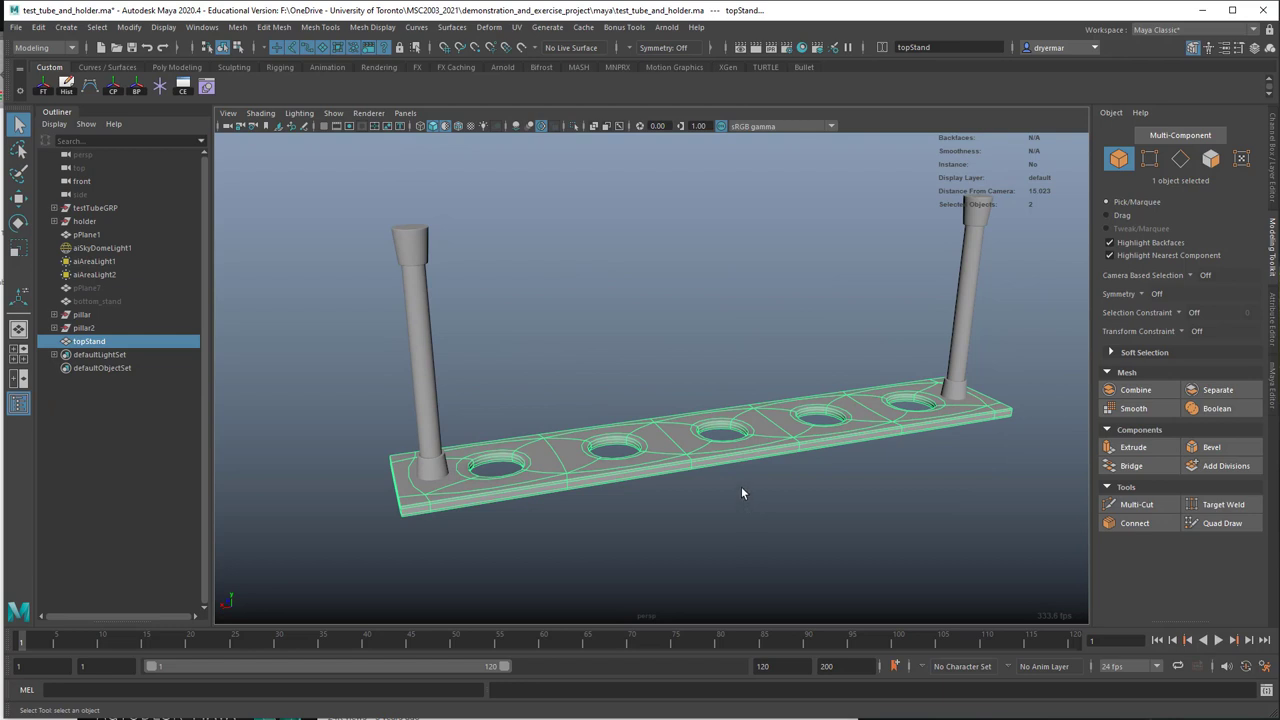
Step: Move the top stand vertically up to the tops of the pillars, at Y 3.91
key(w)
drag(723, 388, 684, 146)
alt+drag(442, 342, 438, 311)
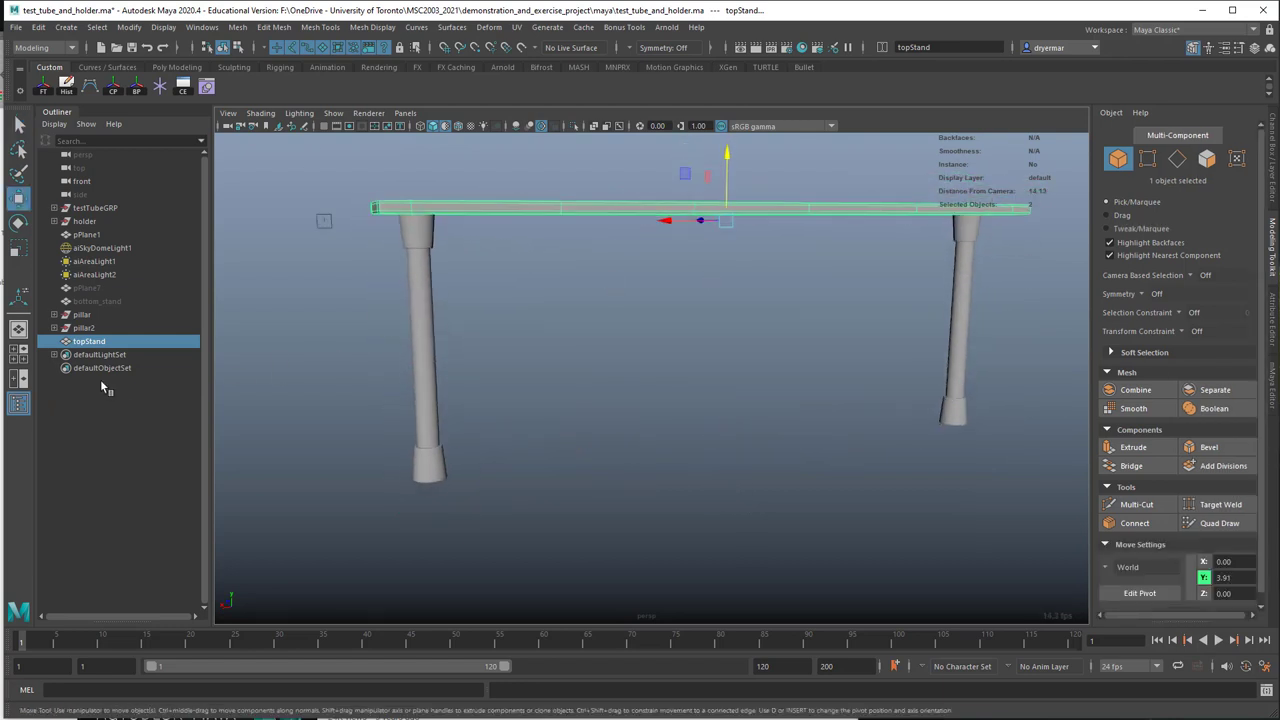
Step: Unhide bottom_stand and display it in smooth preview
click(101, 306)
key(shift+h)
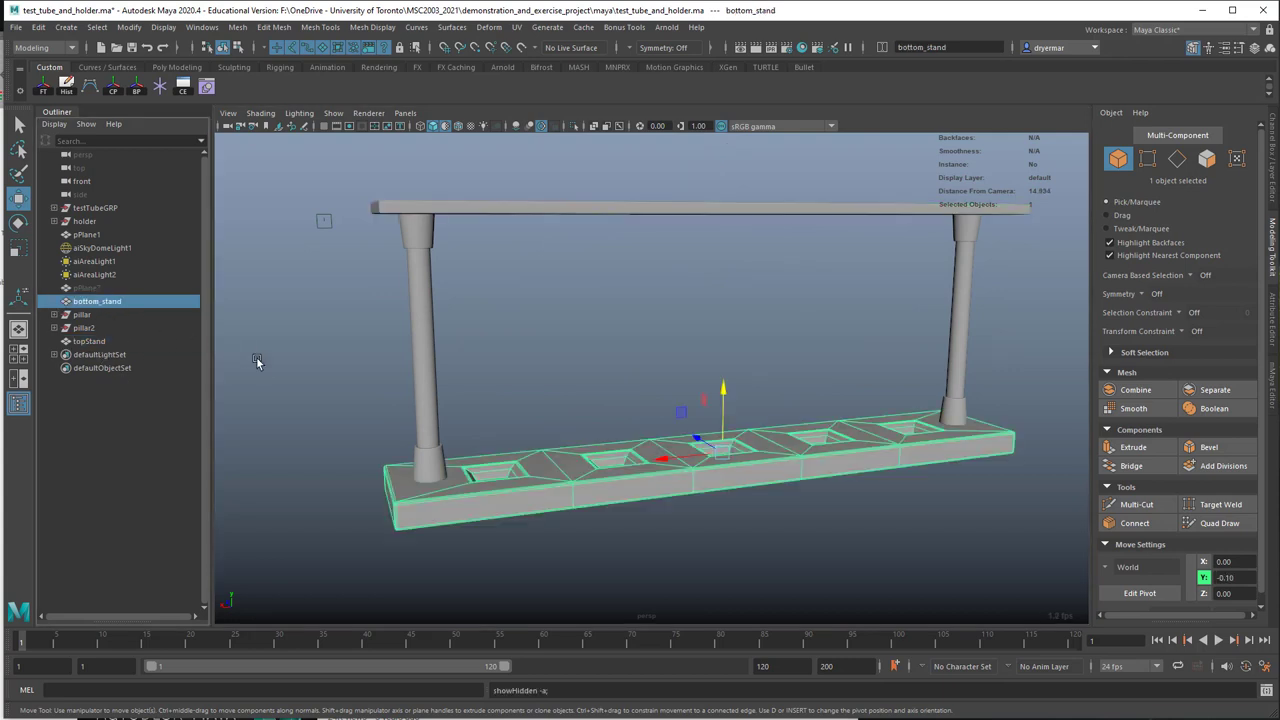
alt+drag(348, 390, 468, 345)
key(3)
Step: Fine-tune the top stand's height to Y 3.93 so its underside meets the pillar tops, and deselect it
click(636, 221)
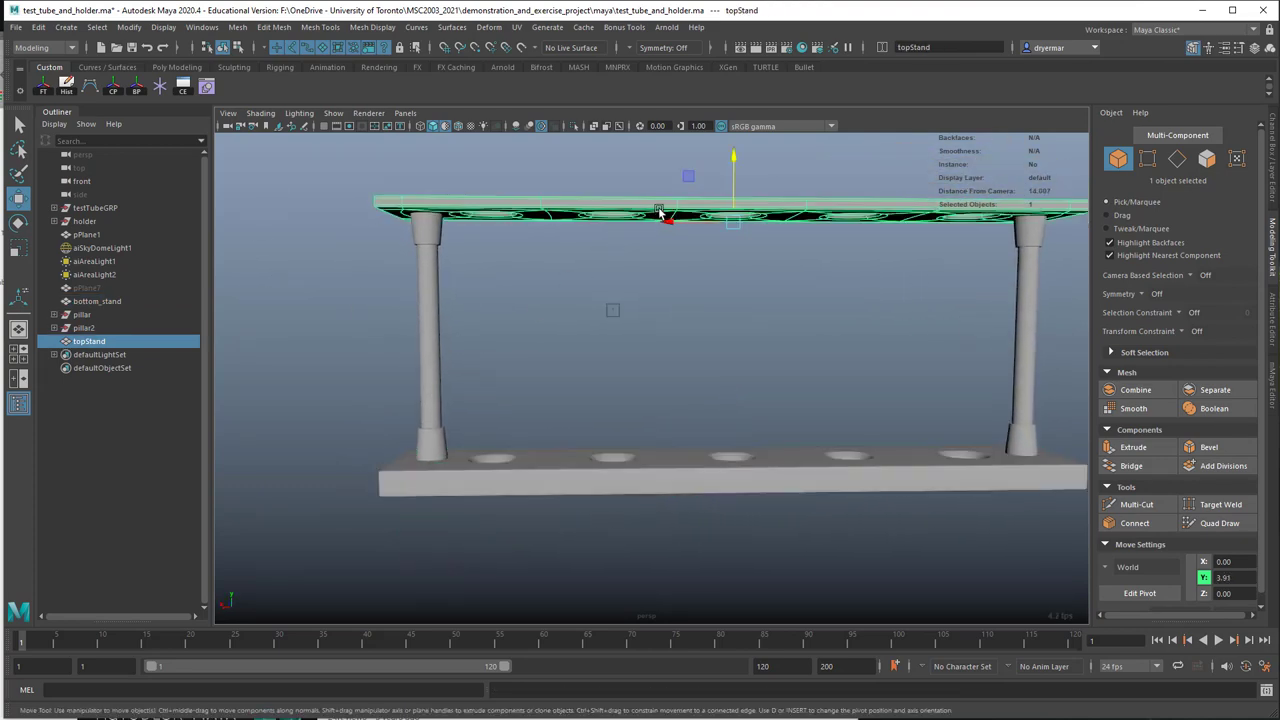
drag(737, 163, 735, 167)
alt+drag(780, 258, 749, 297)
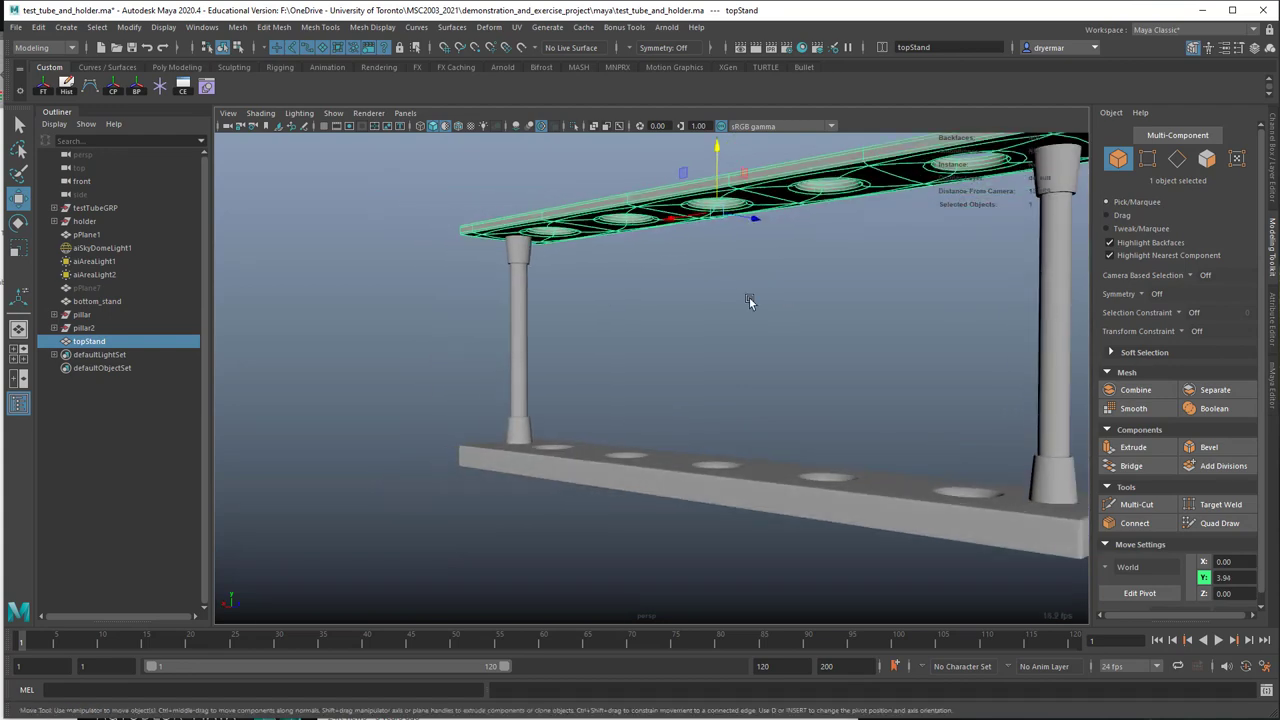
alt+middle_drag(749, 297, 580, 363)
alt+right_drag(580, 363, 682, 390)
alt+middle_drag(682, 390, 586, 416)
alt+drag(586, 421, 566, 391)
alt+drag(514, 357, 304, 285)
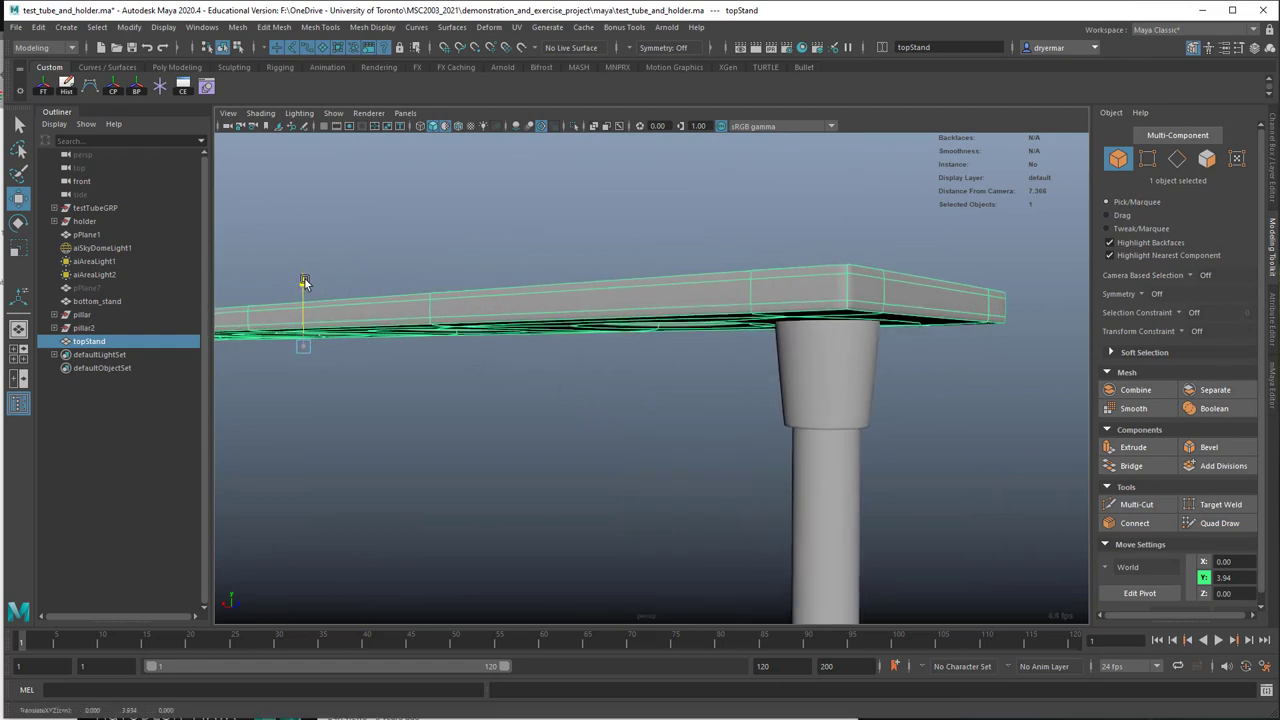
alt+right_drag(380, 308, 595, 310)
alt+middle_drag(595, 310, 395, 346)
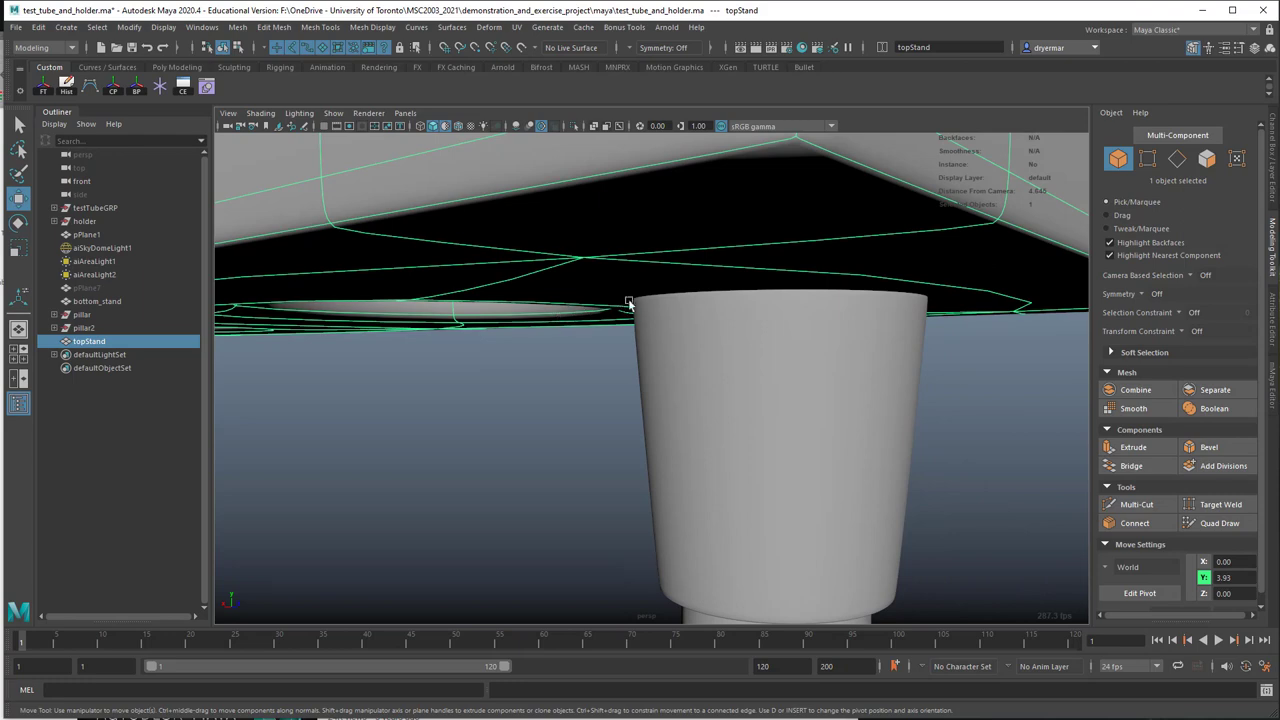
alt+right_drag(736, 423, 427, 421)
alt+drag(427, 421, 559, 439)
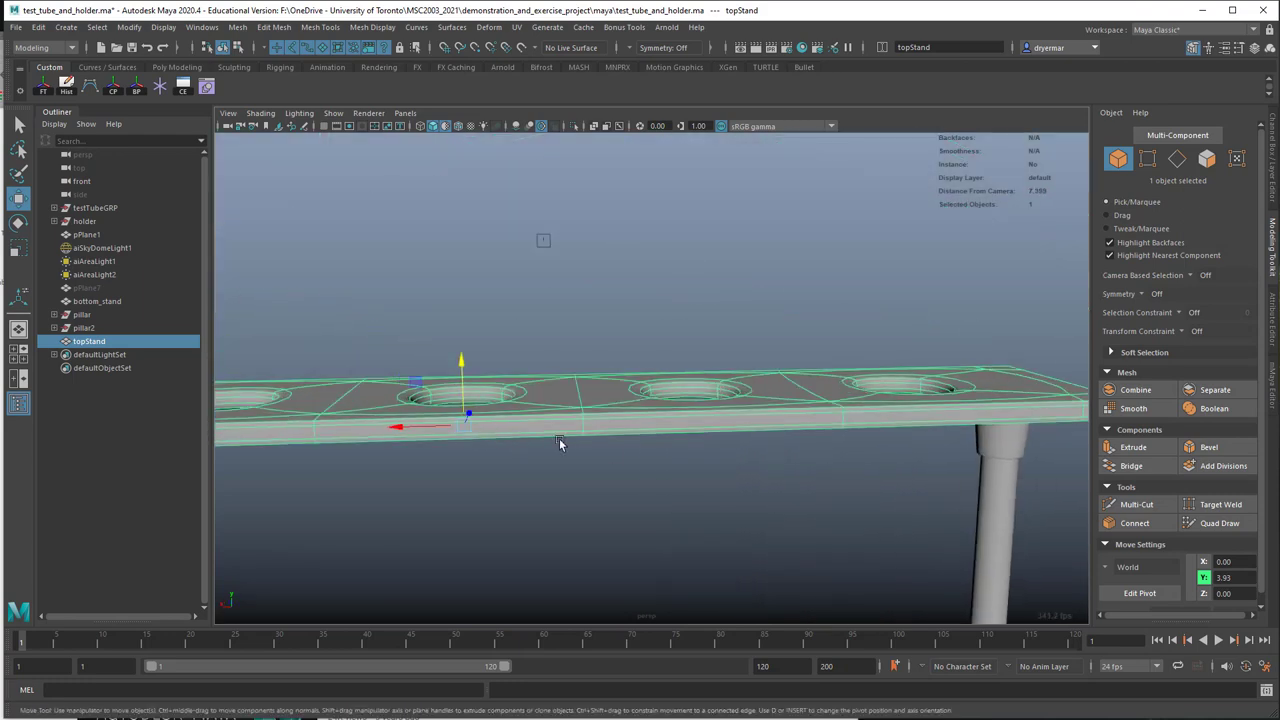
alt+right_drag(559, 439, 400, 431)
alt+drag(400, 434, 505, 345)
click(548, 466)
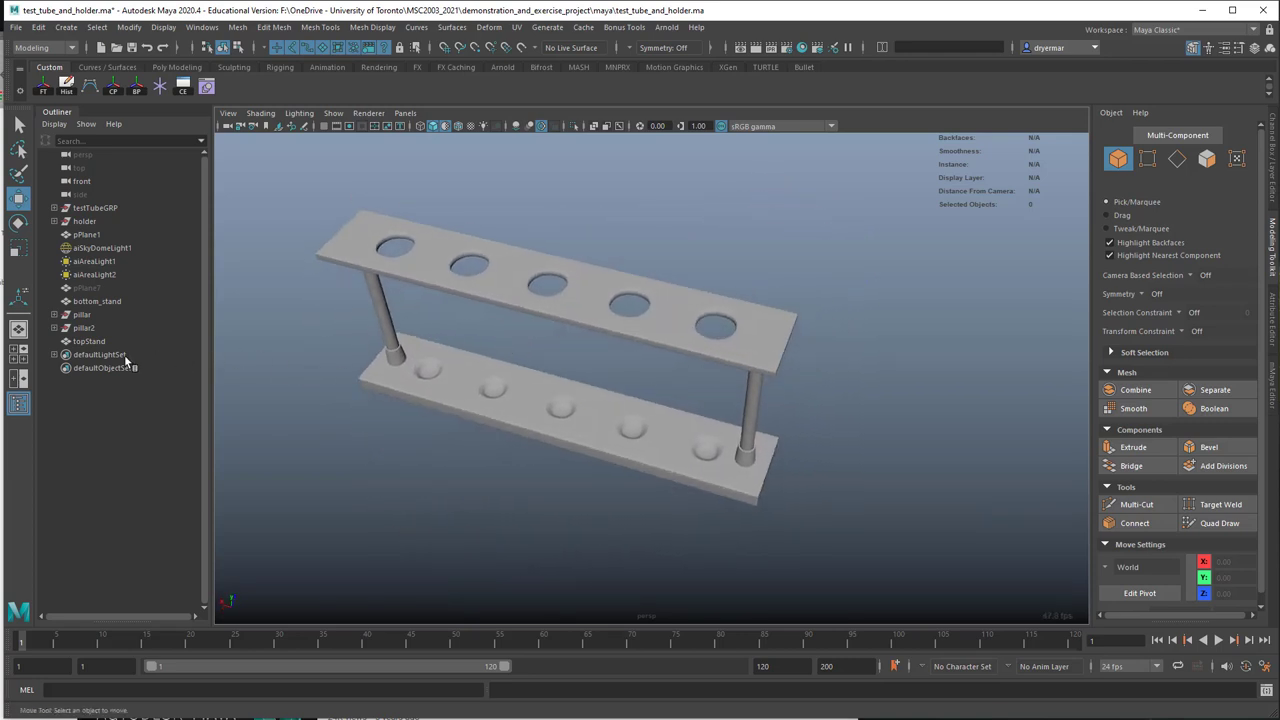
Step: Group topStand, bottom_stand, pillar and pillar2 together
click(87, 341)
ctrl+click(100, 302)
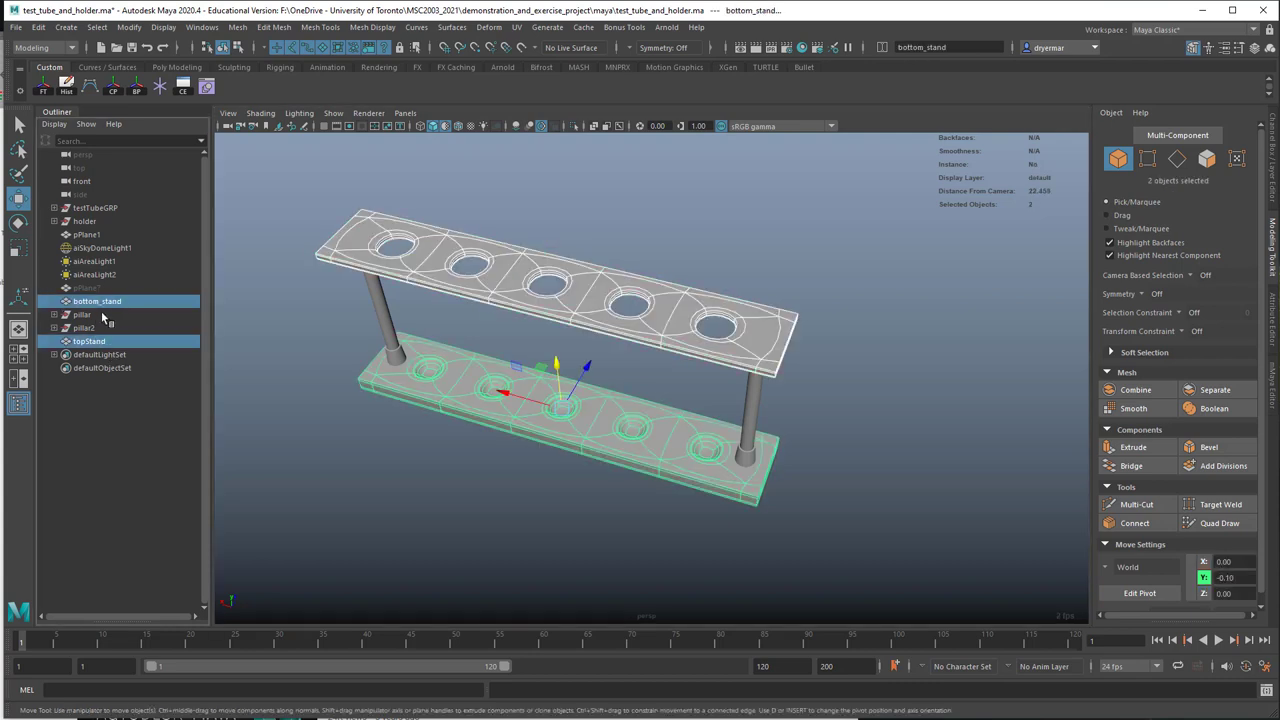
ctrl+click(99, 315)
ctrl+click(100, 328)
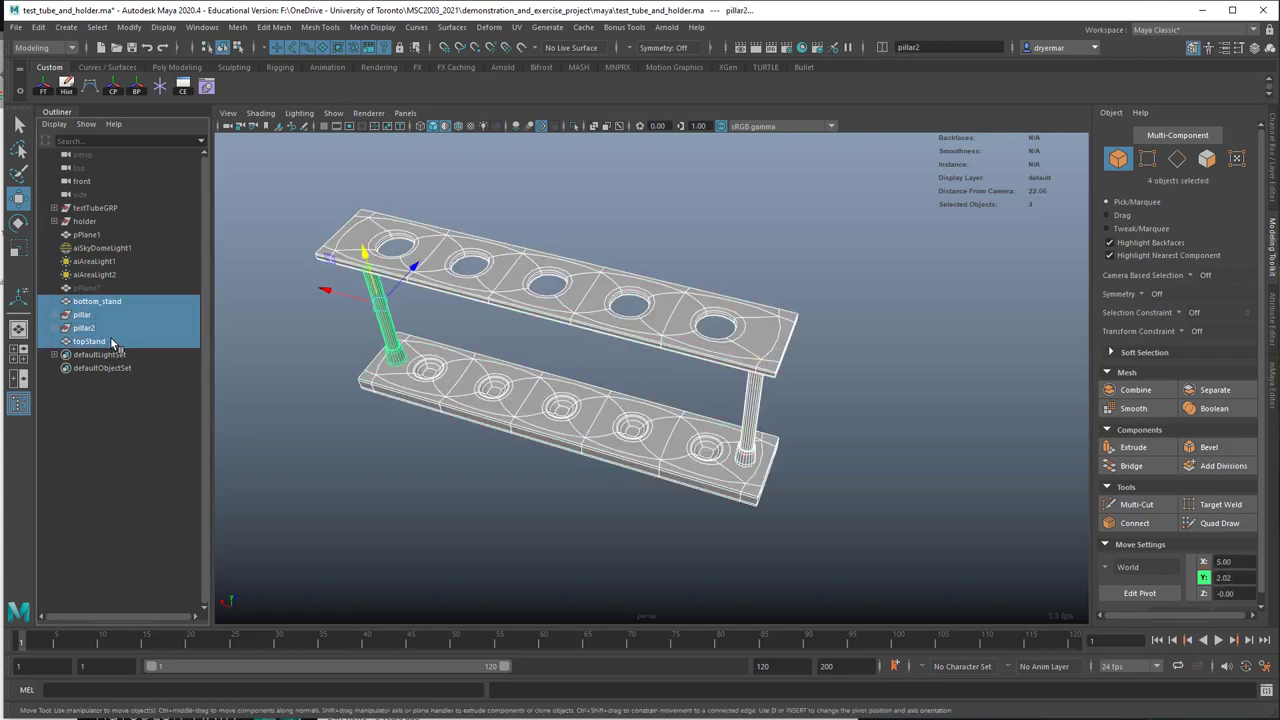
key(ctrl+g)
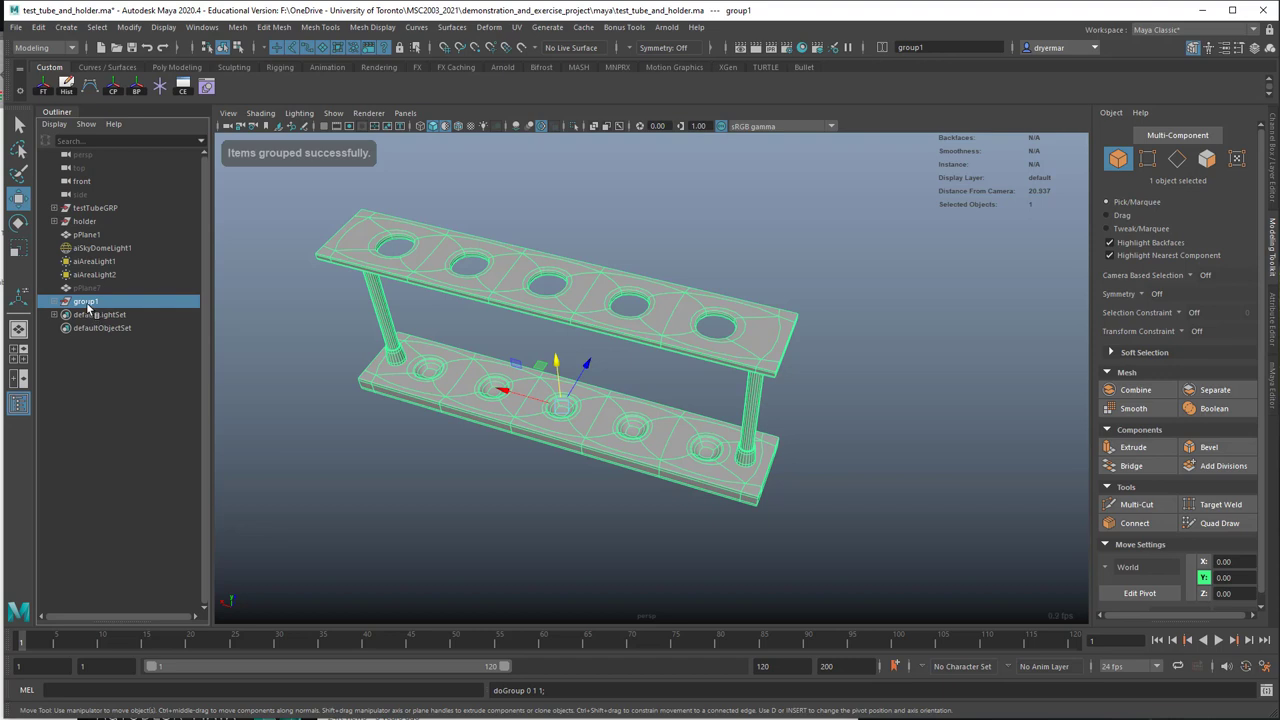
Step: Rename the new group to demoStand
double_click(85, 301)
text(demo)
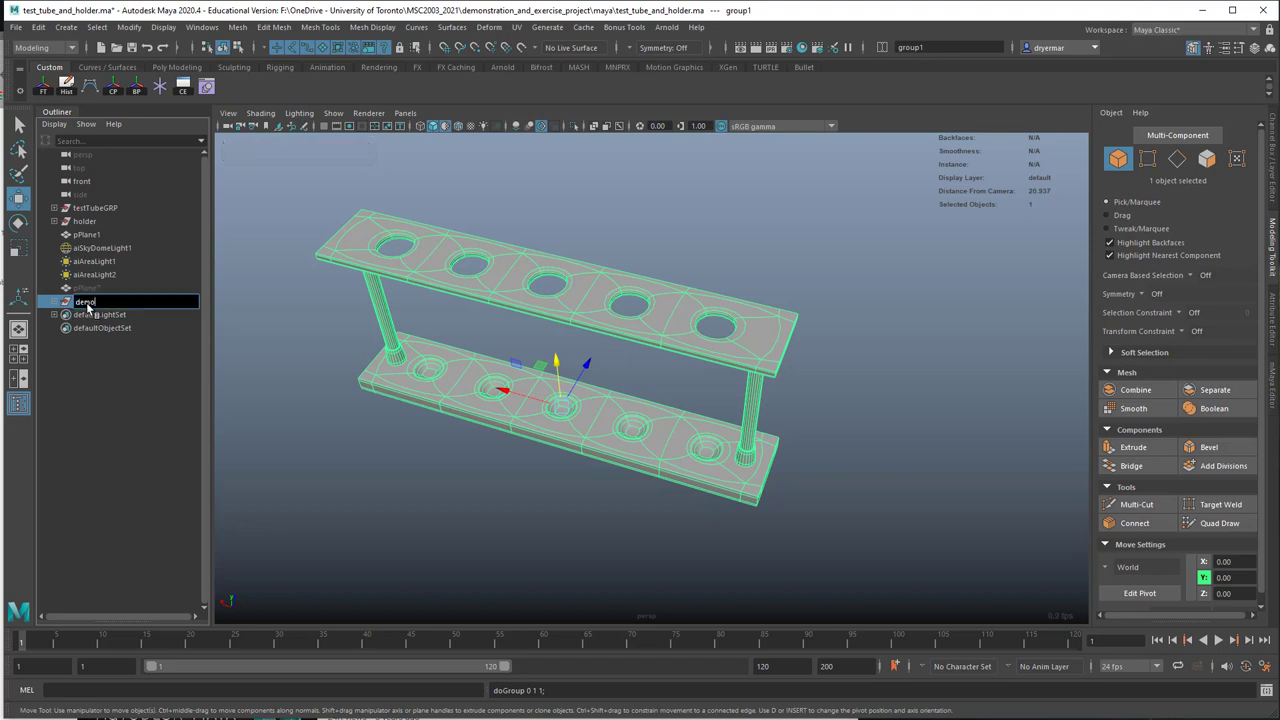
text(Stand)
key(Return)
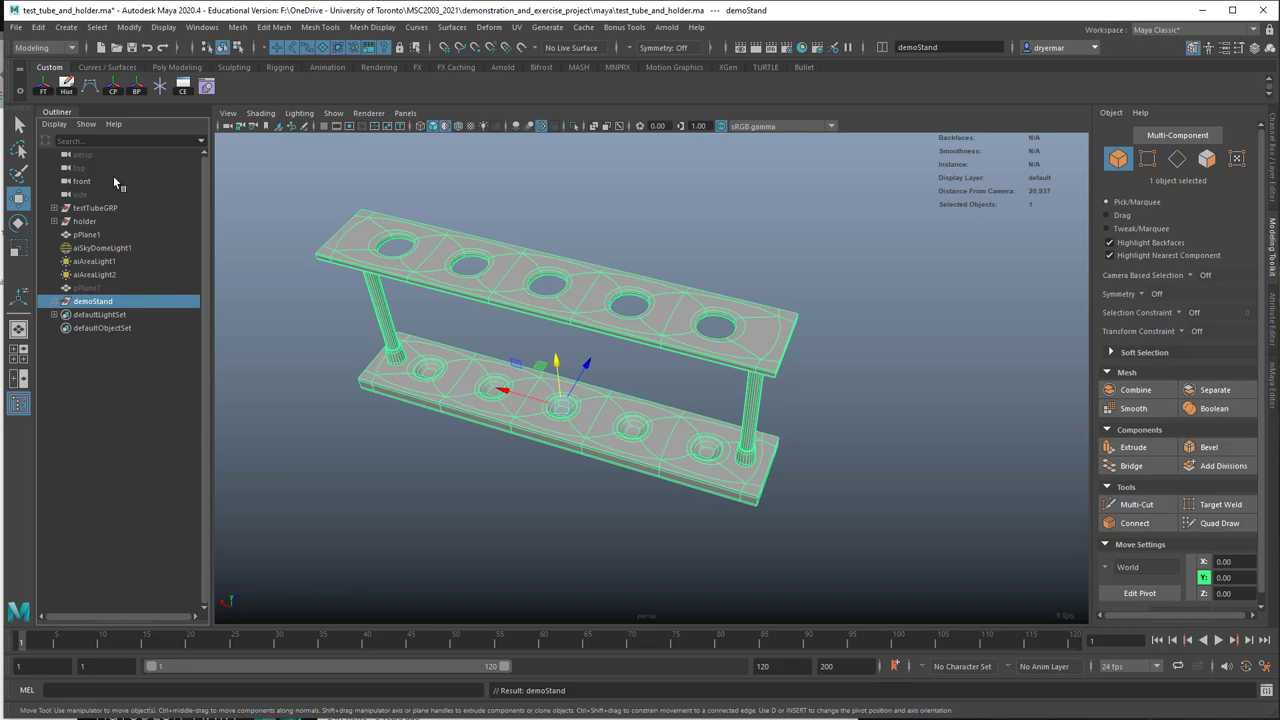
Step: Create a polygon cylinder at the centre of the test tube stand
alt+drag(488, 480, 525, 311)
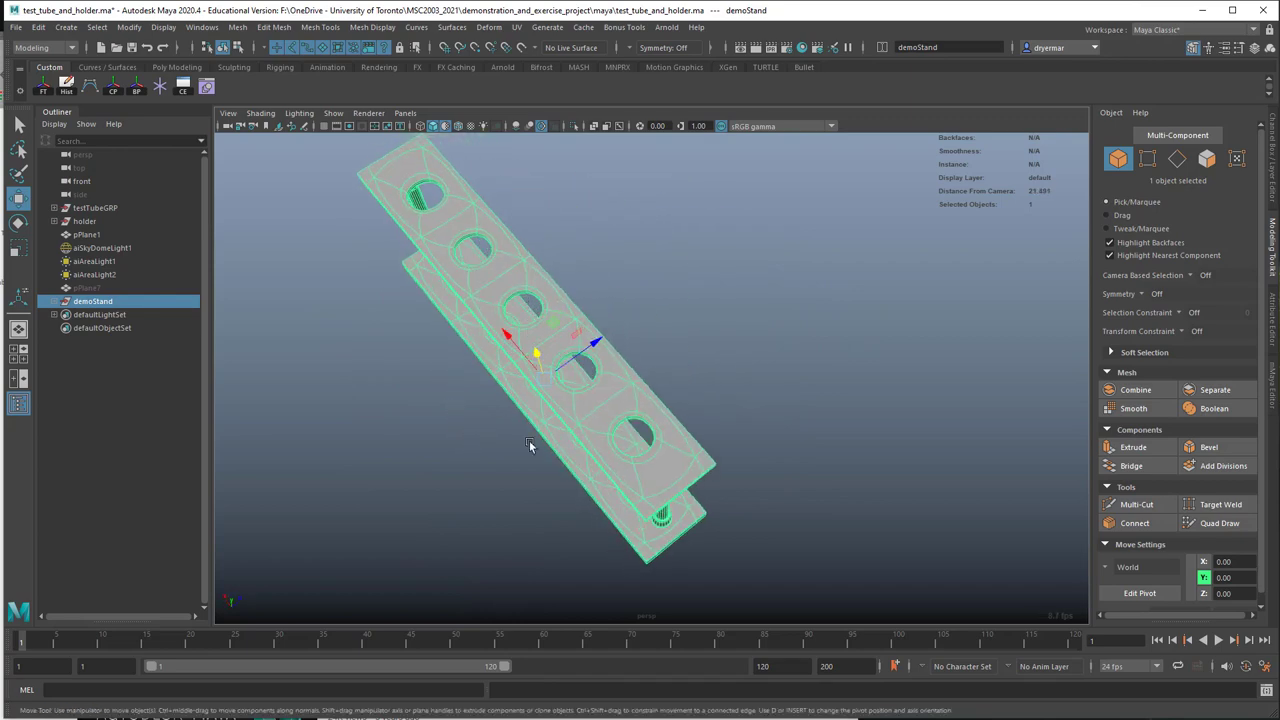
alt+drag(529, 440, 603, 389)
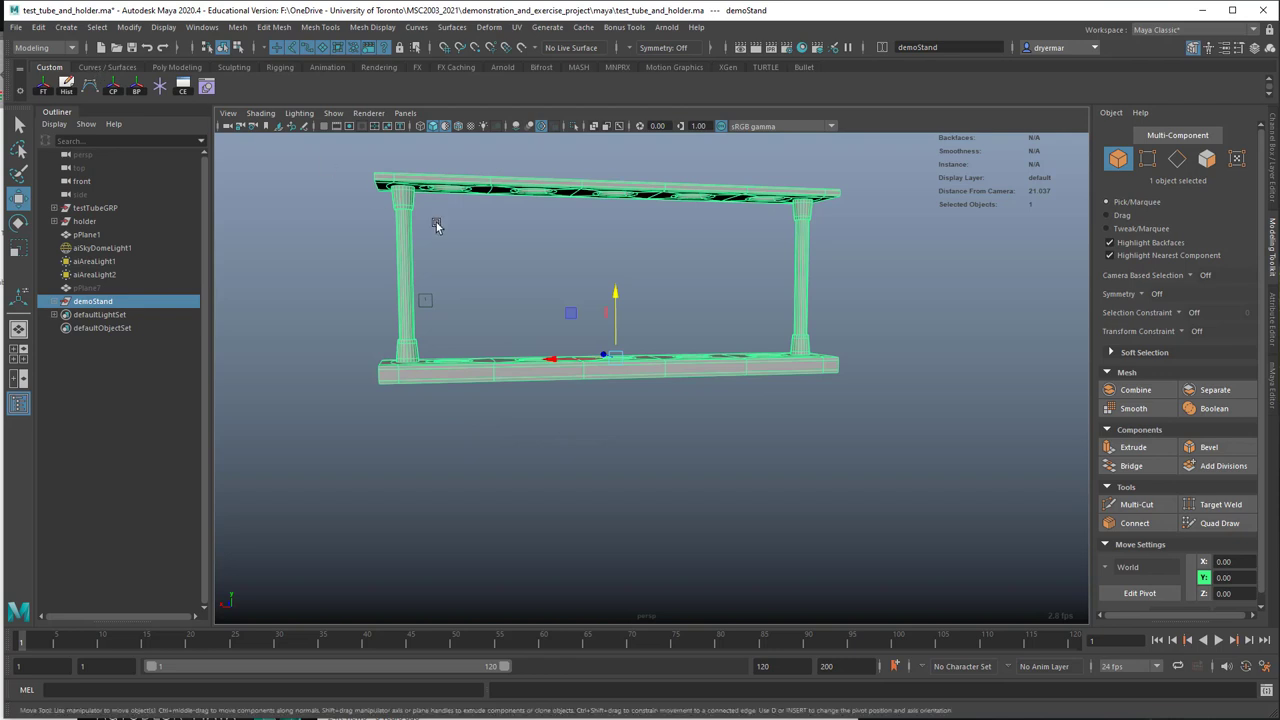
click(177, 69)
click(89, 86)
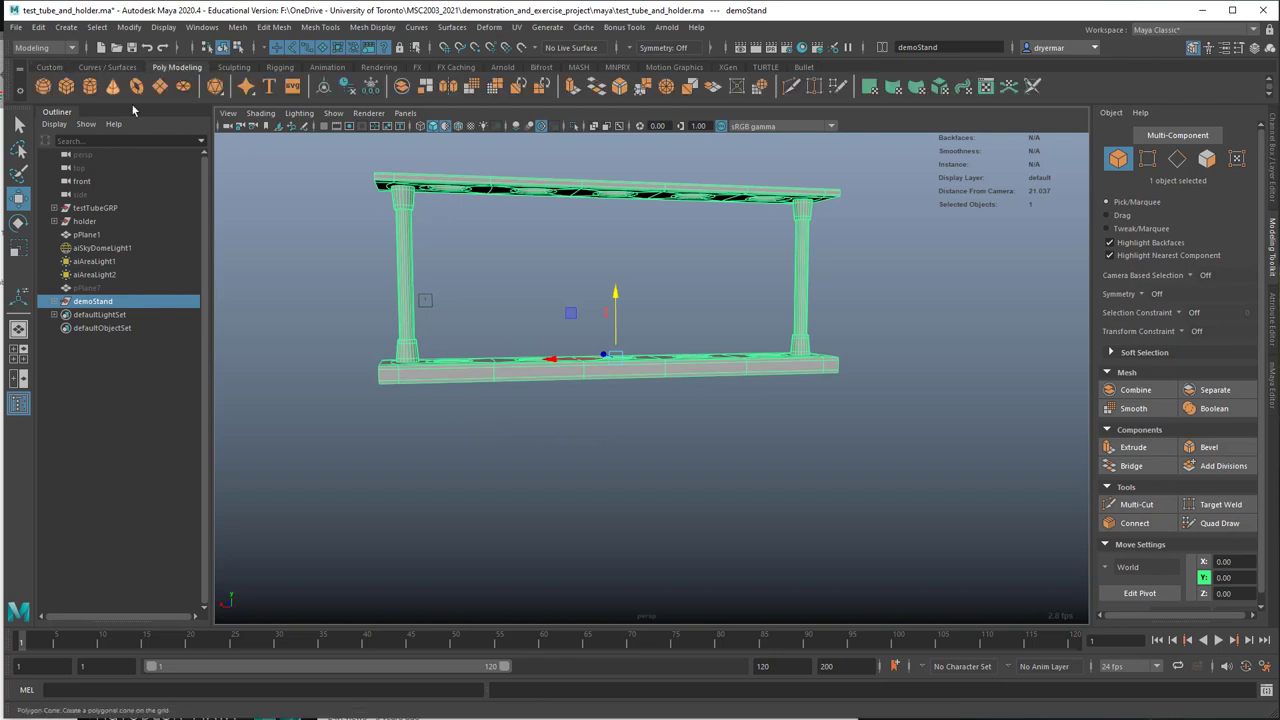
alt+drag(480, 306, 506, 332)
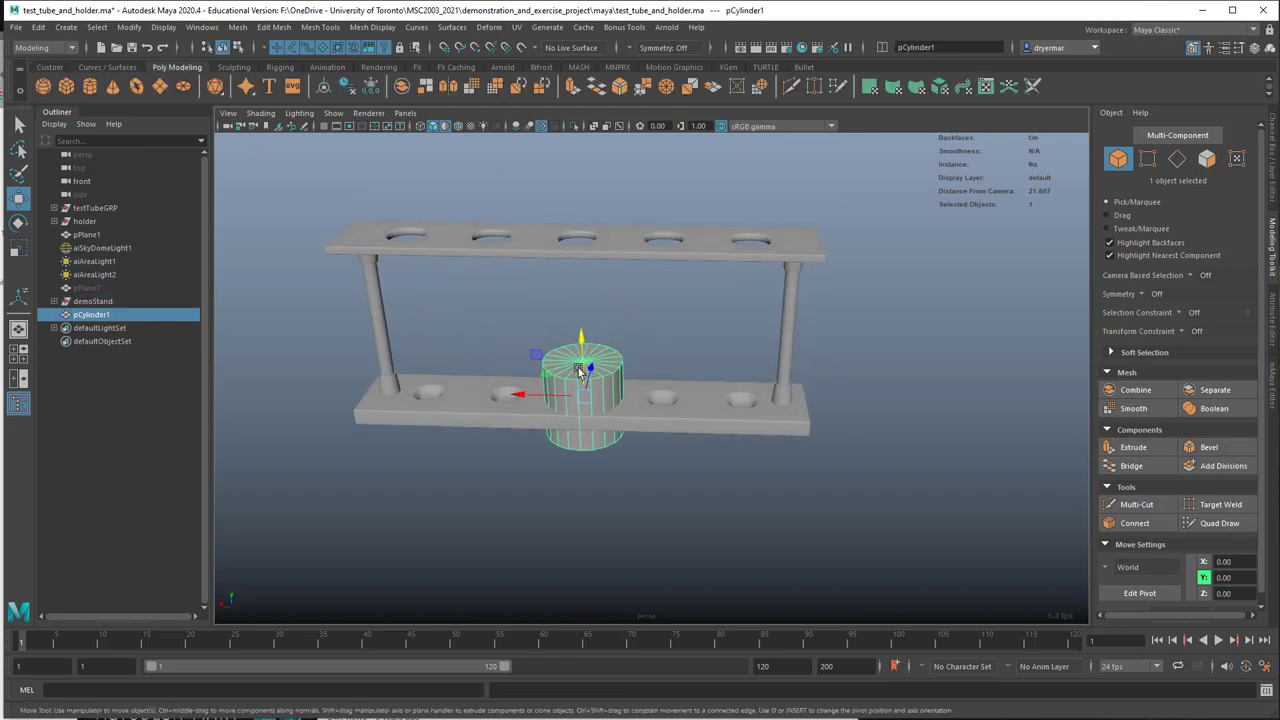
Step: Replace the cylinder with a smooth-previewed polygon cube at the stand's centre and raise it to about Y 1.97
key(Delete)
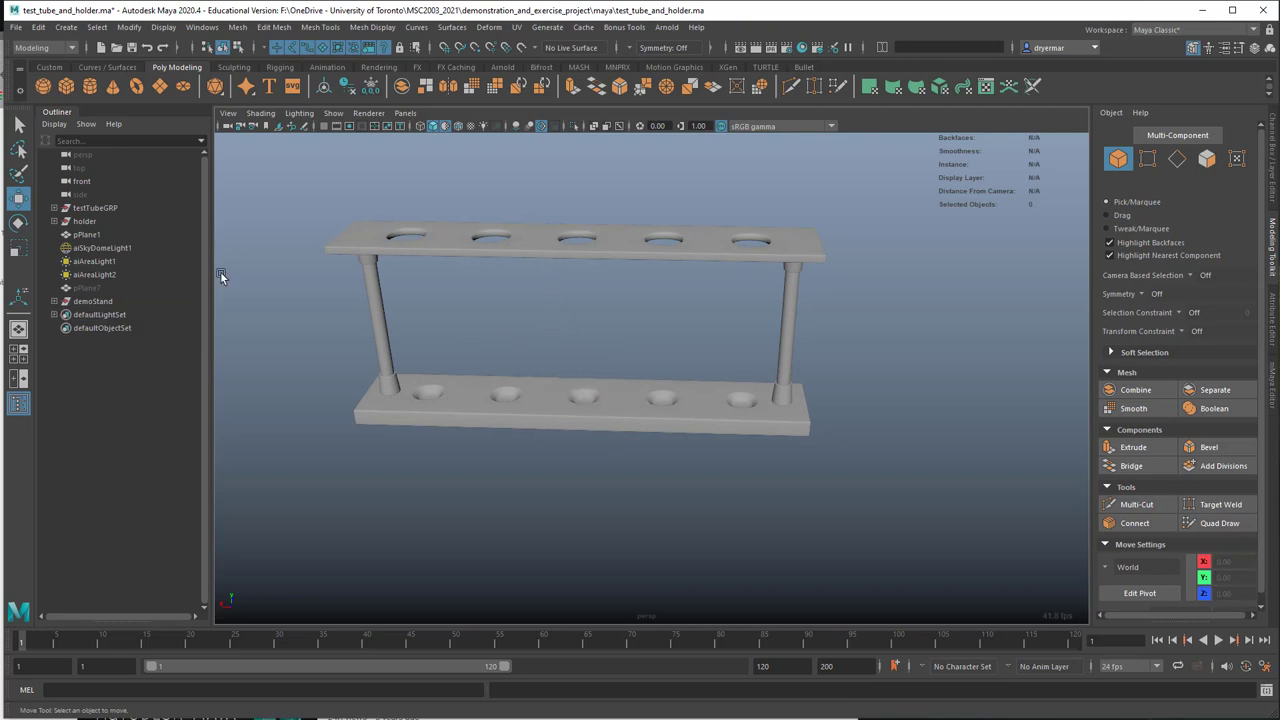
alt+middle_drag(532, 259, 548, 287)
alt+drag(548, 287, 555, 211)
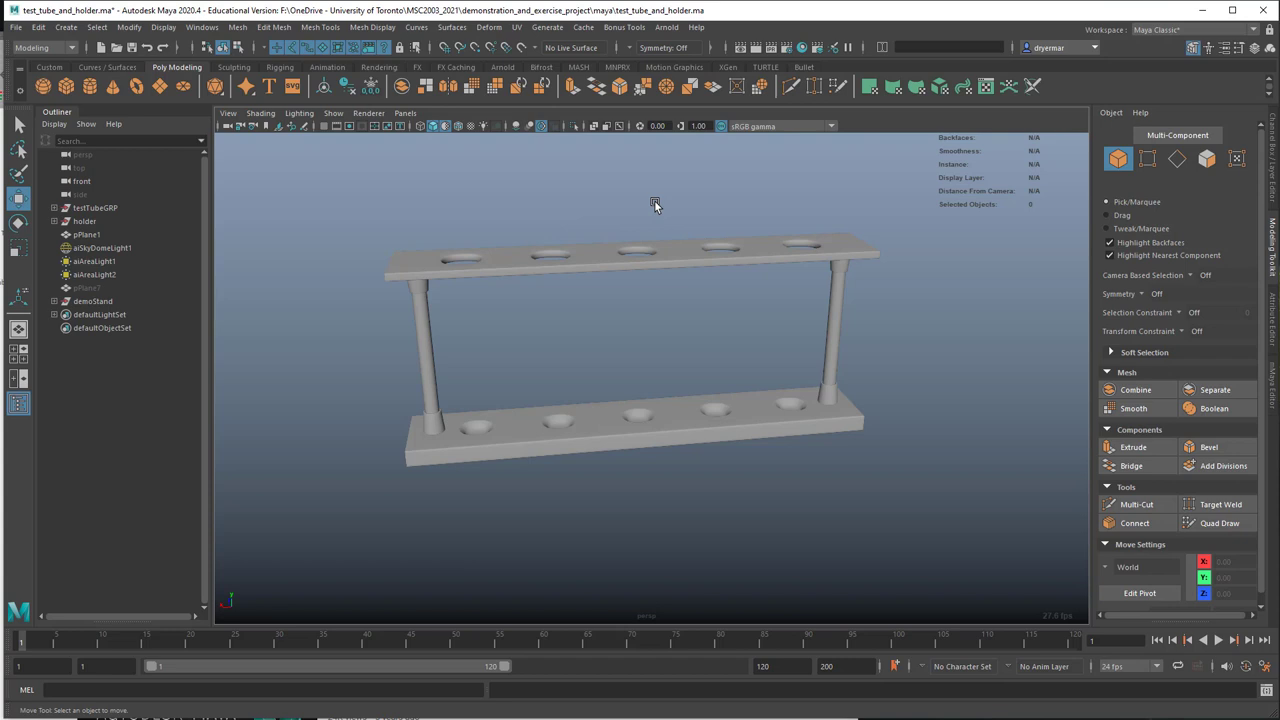
shift+right_drag(654, 200, 652, 243)
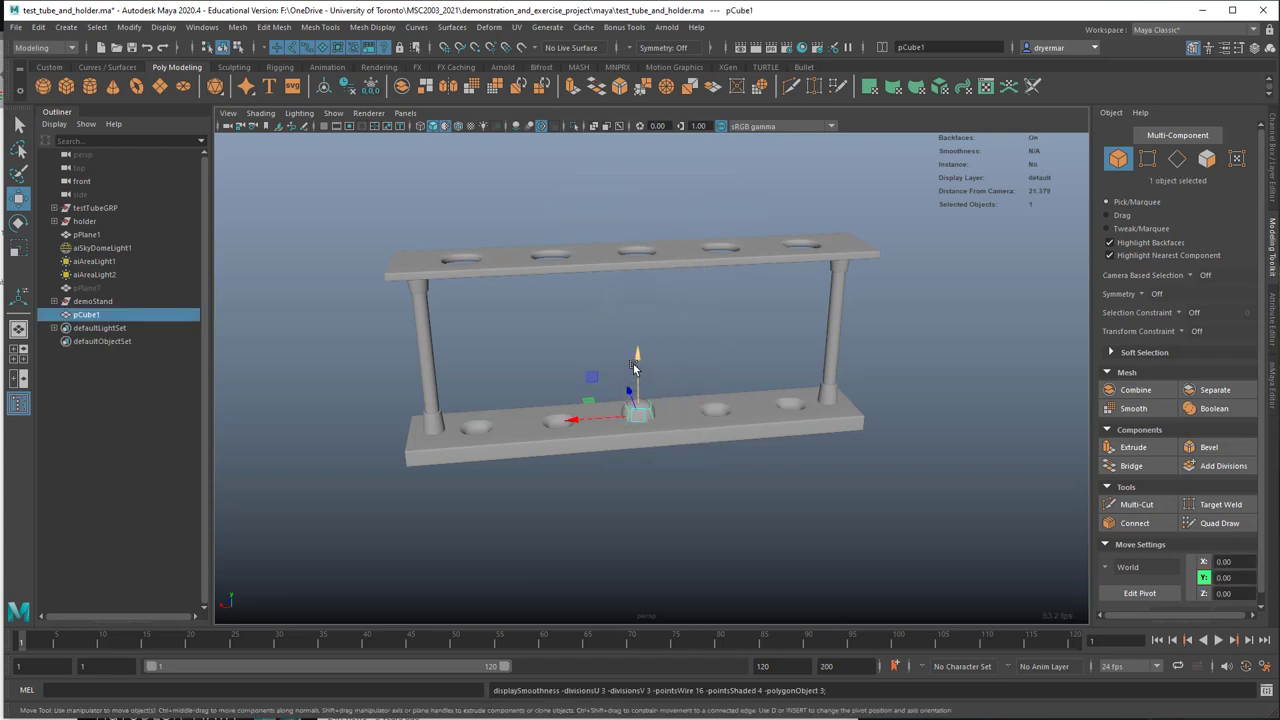
drag(638, 385, 605, 314)
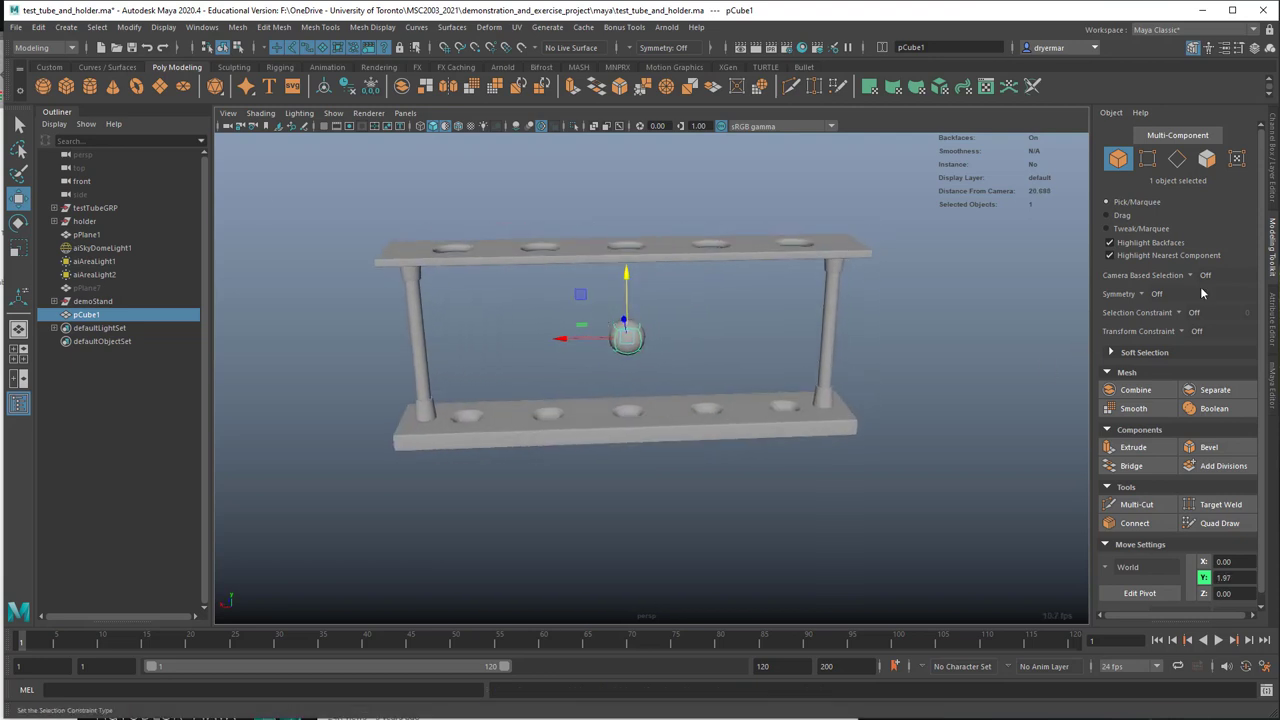
Step: Set the cube's height to about 7.142 and raise it to about Y 2.863 through the stand's middle holes
click(1272, 177)
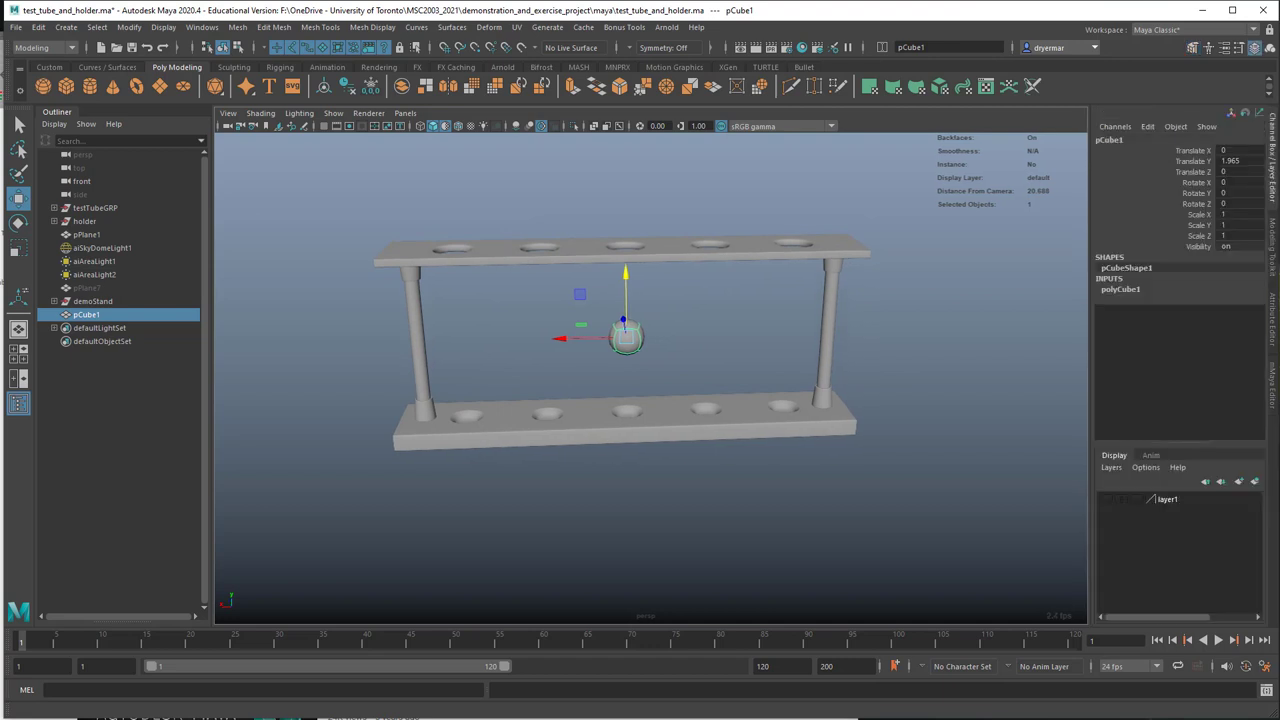
click(1122, 290)
click(1200, 311)
middle_drag(905, 303, 734, 349)
key(w)
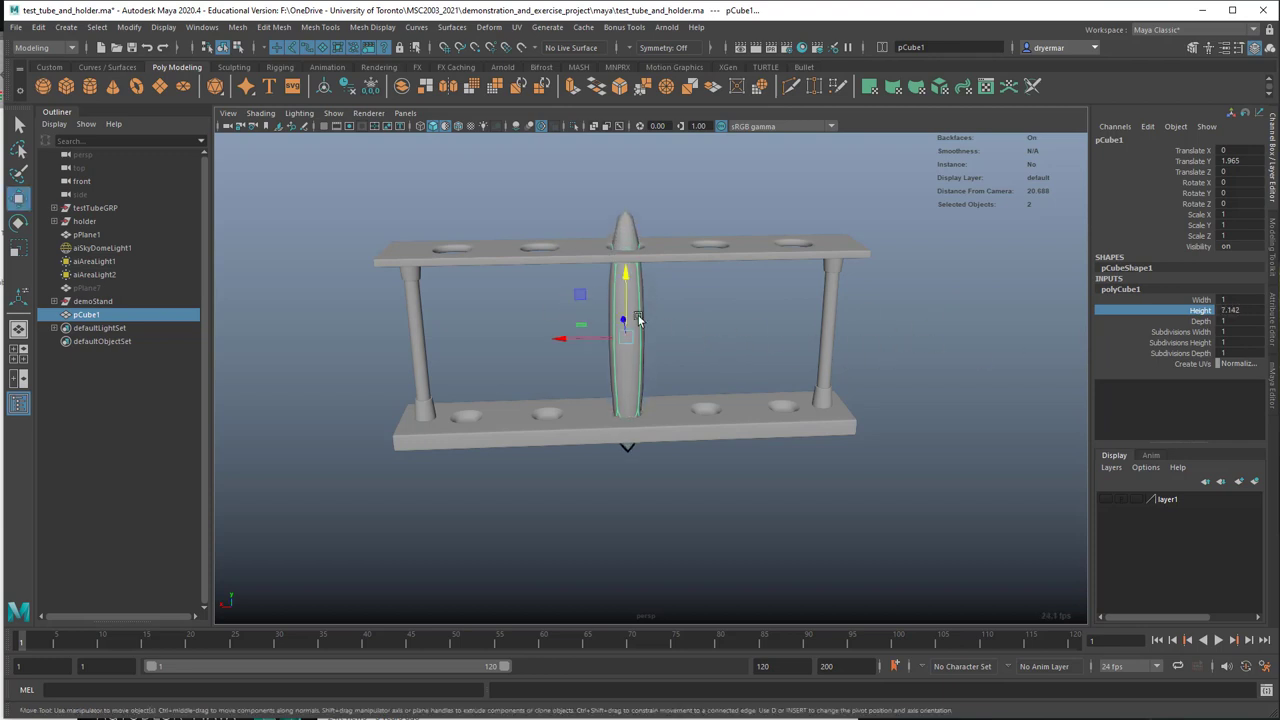
drag(624, 308, 690, 277)
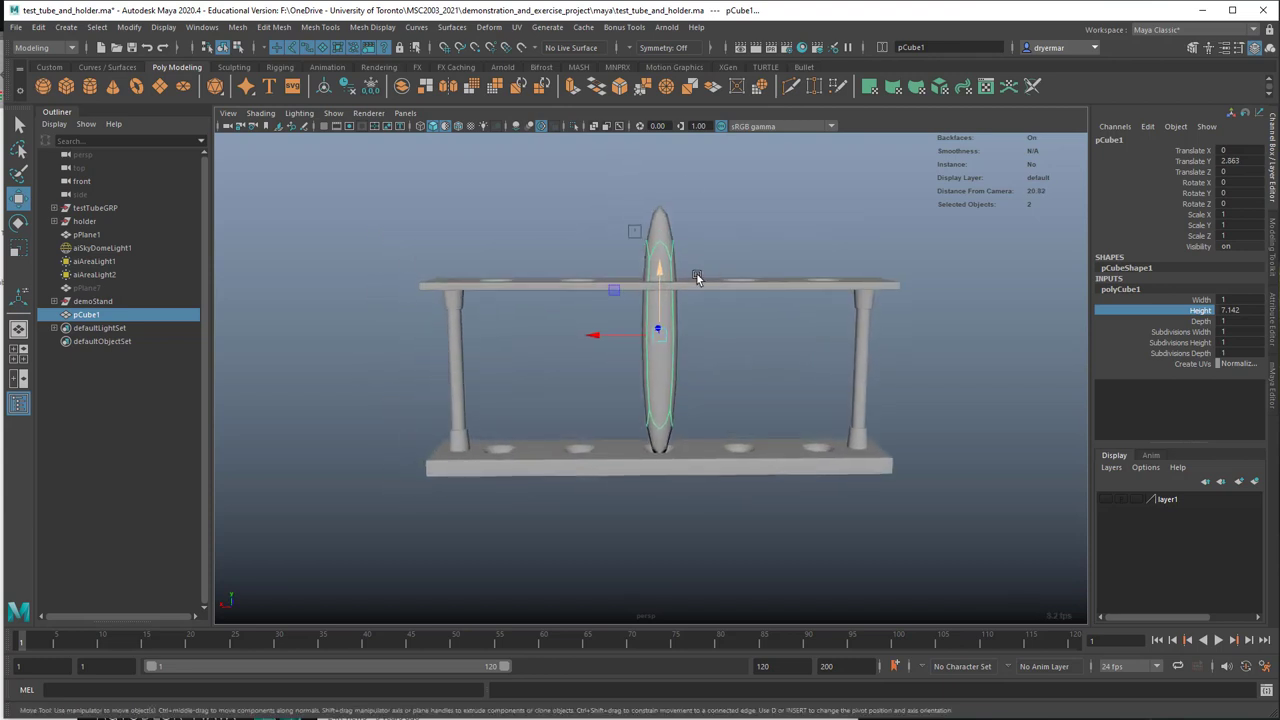
Step: Delete the cube's top face to open the tube, and return to object mode with smooth preview on
right_click(690, 276)
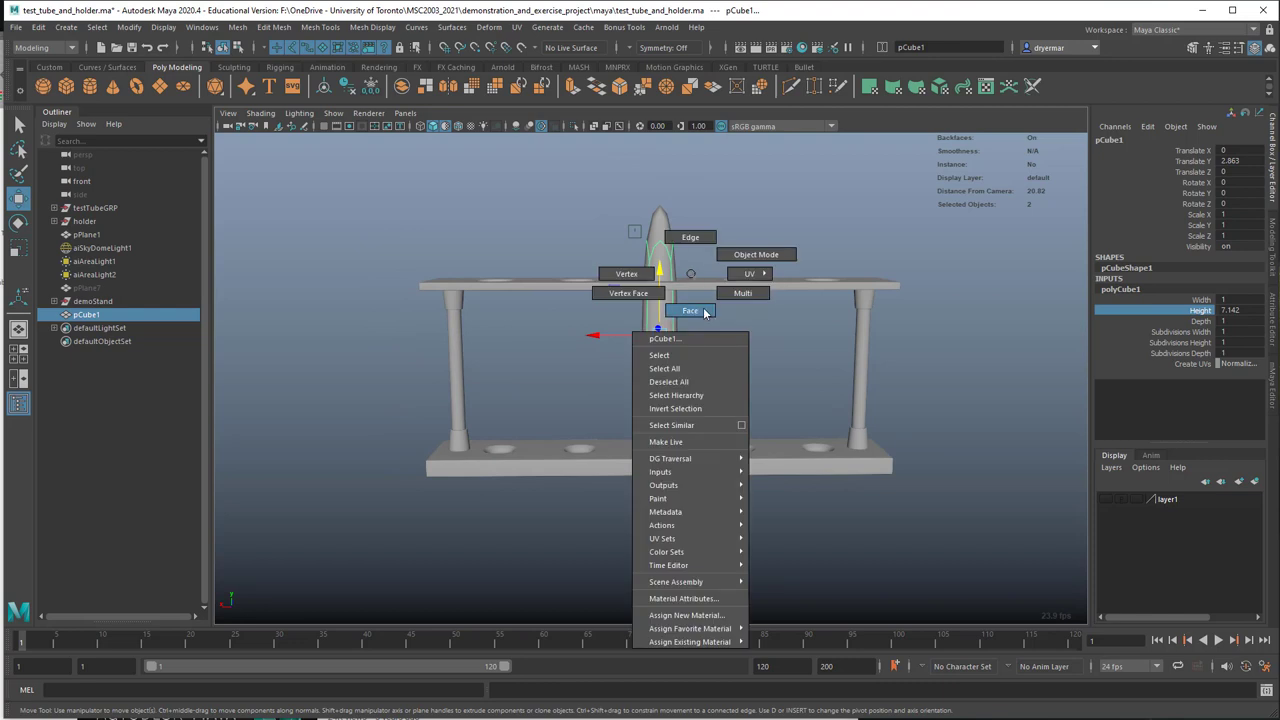
click(690, 310)
drag(614, 197, 722, 262)
key(Delete)
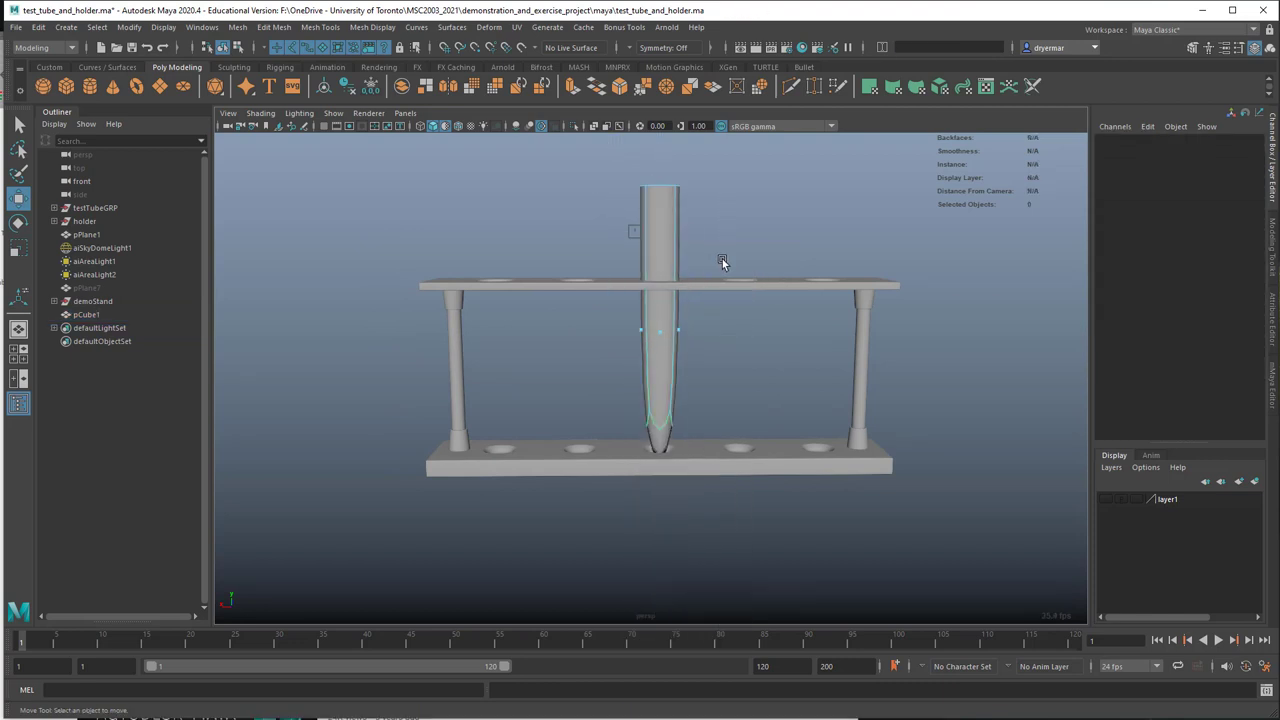
key(1)
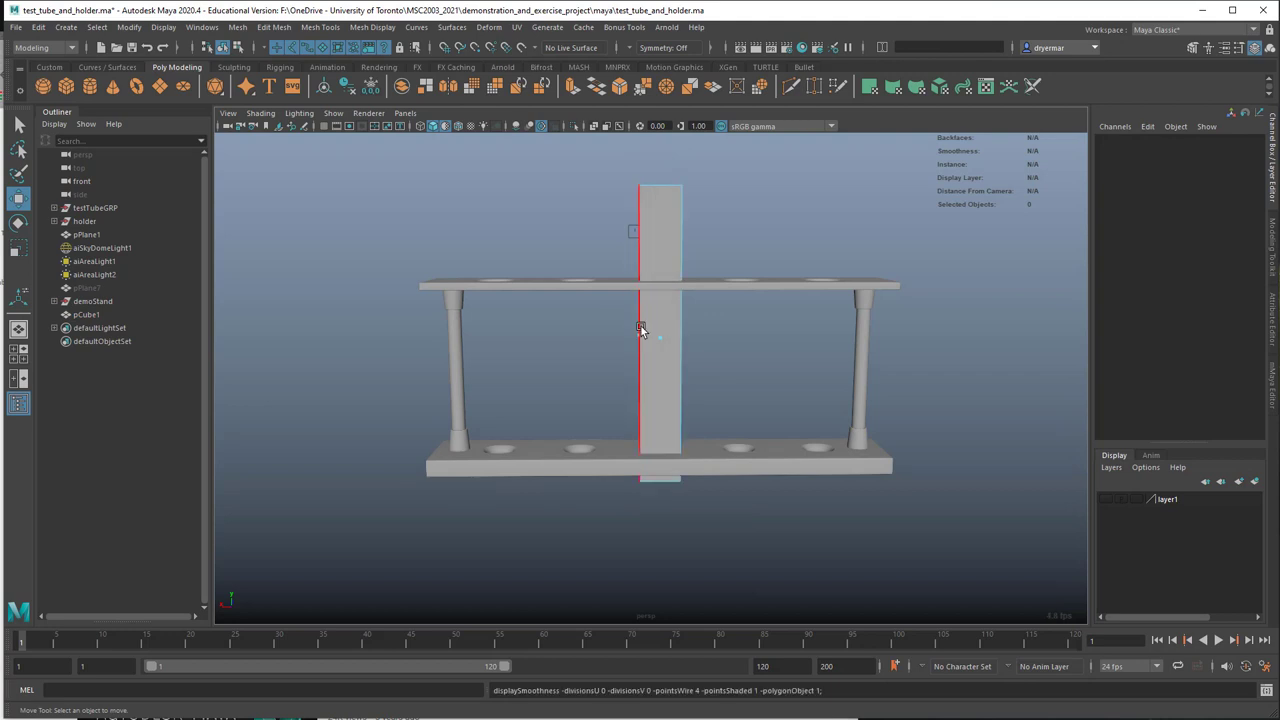
mouse_move(640, 329)
alt+mouse_down()
mouse_move(666, 280)
mouse_move(553, 309)
mouse_move(634, 344)
alt+mouse_up()
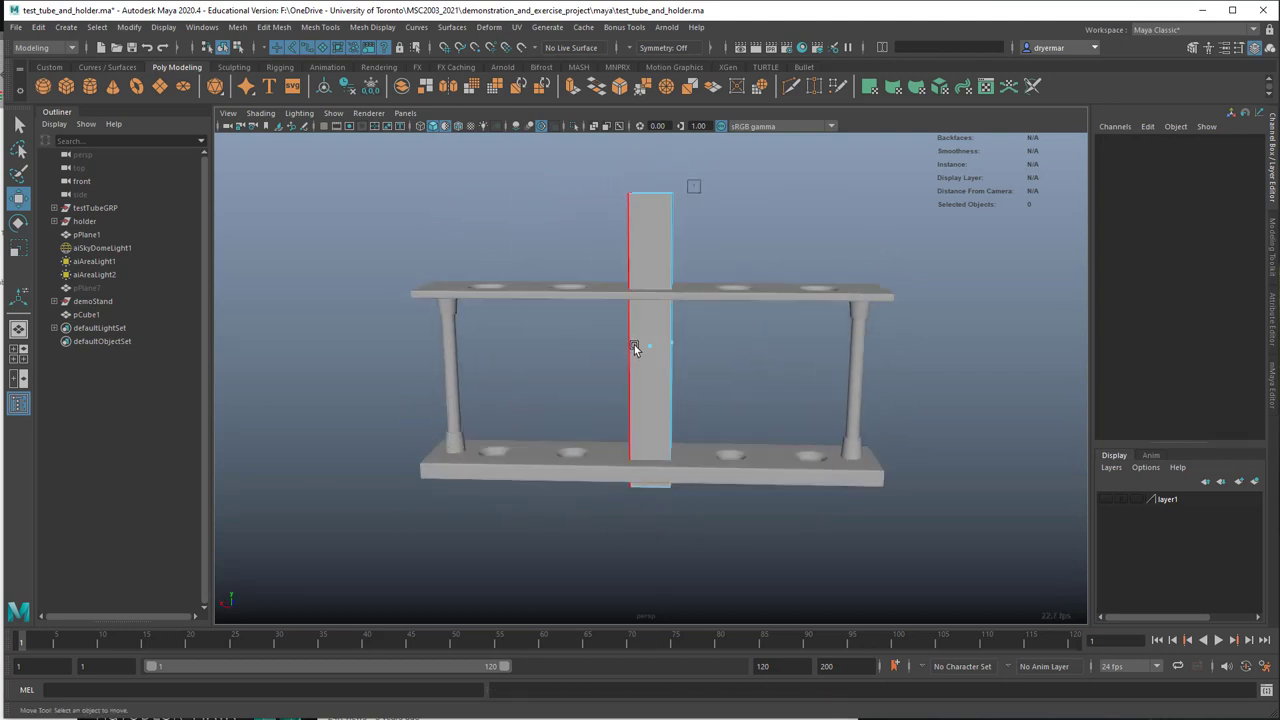
right_drag(634, 344, 663, 325)
alt+drag(663, 325, 688, 360)
key(3)
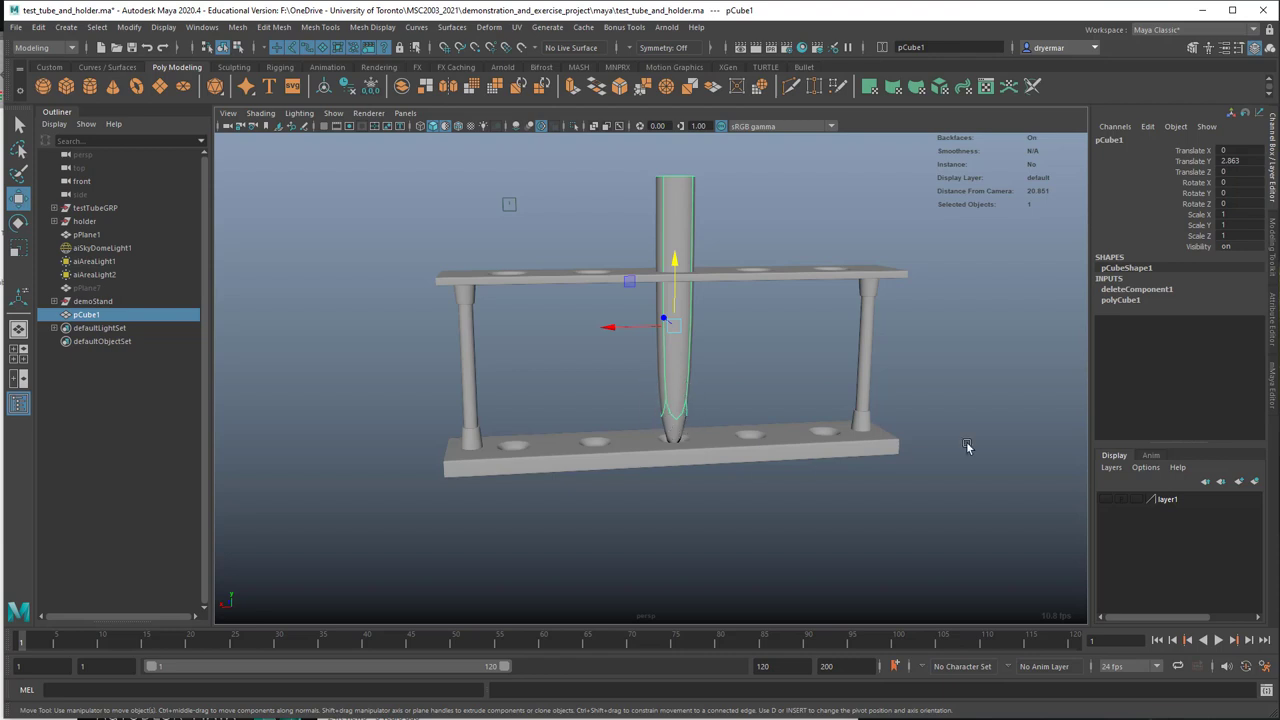
Step: Insert an edge loop around the tube between the two stand plates with the Multi-Cut tool
click(1273, 253)
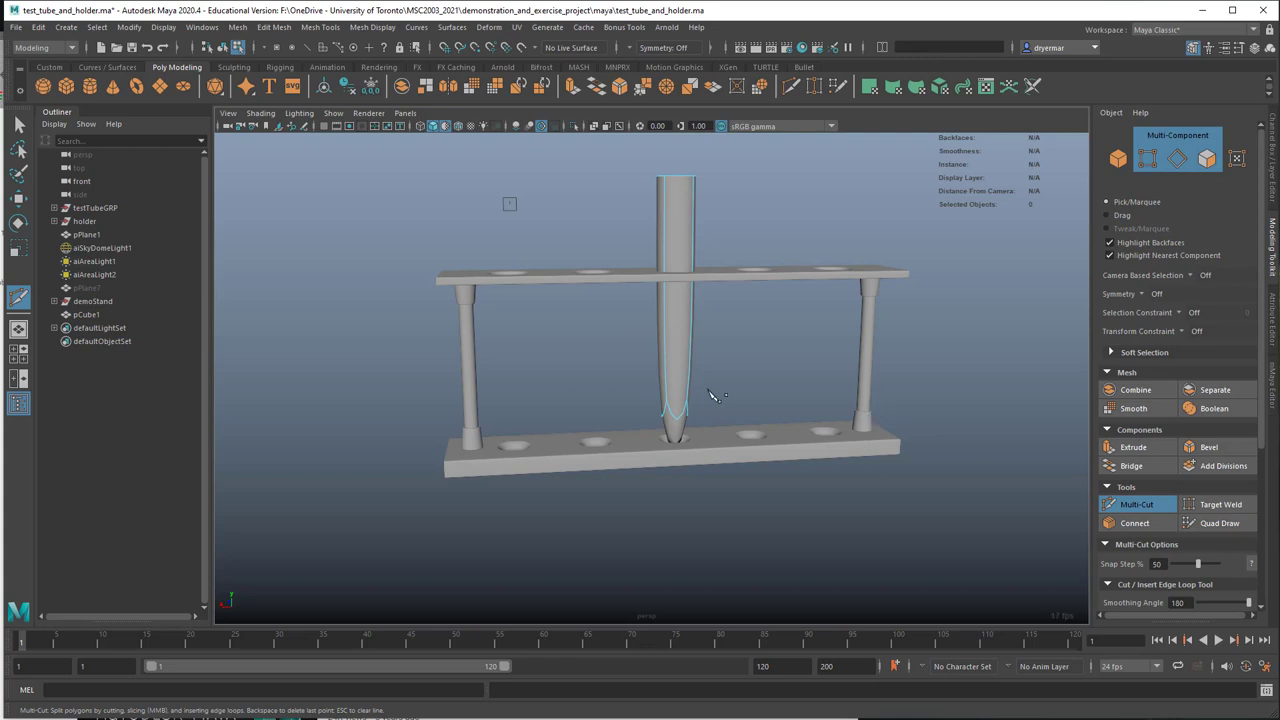
key(ctrl)
ctrl+click(666, 403)
key(ctrl+z)
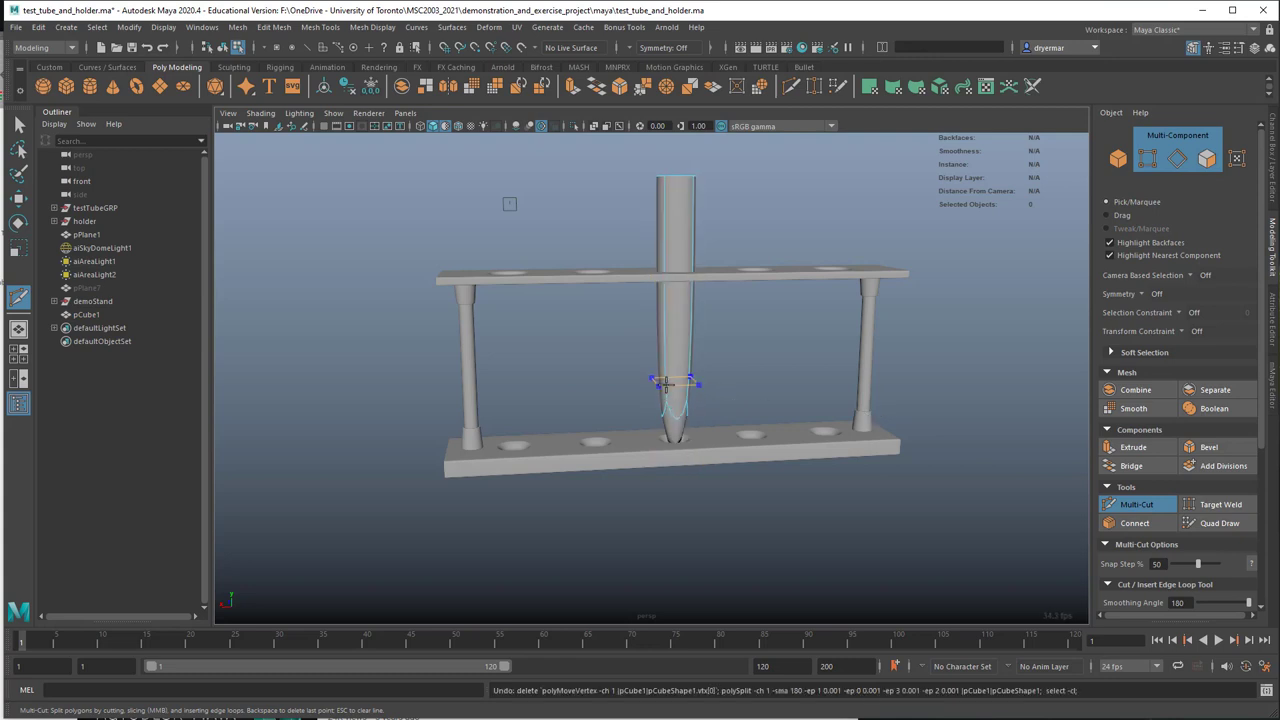
key(ctrl+z)
mouse_move(698, 415)
alt+mouse_down()
mouse_move(674, 374)
mouse_move(712, 395)
alt+mouse_up()
key(w)
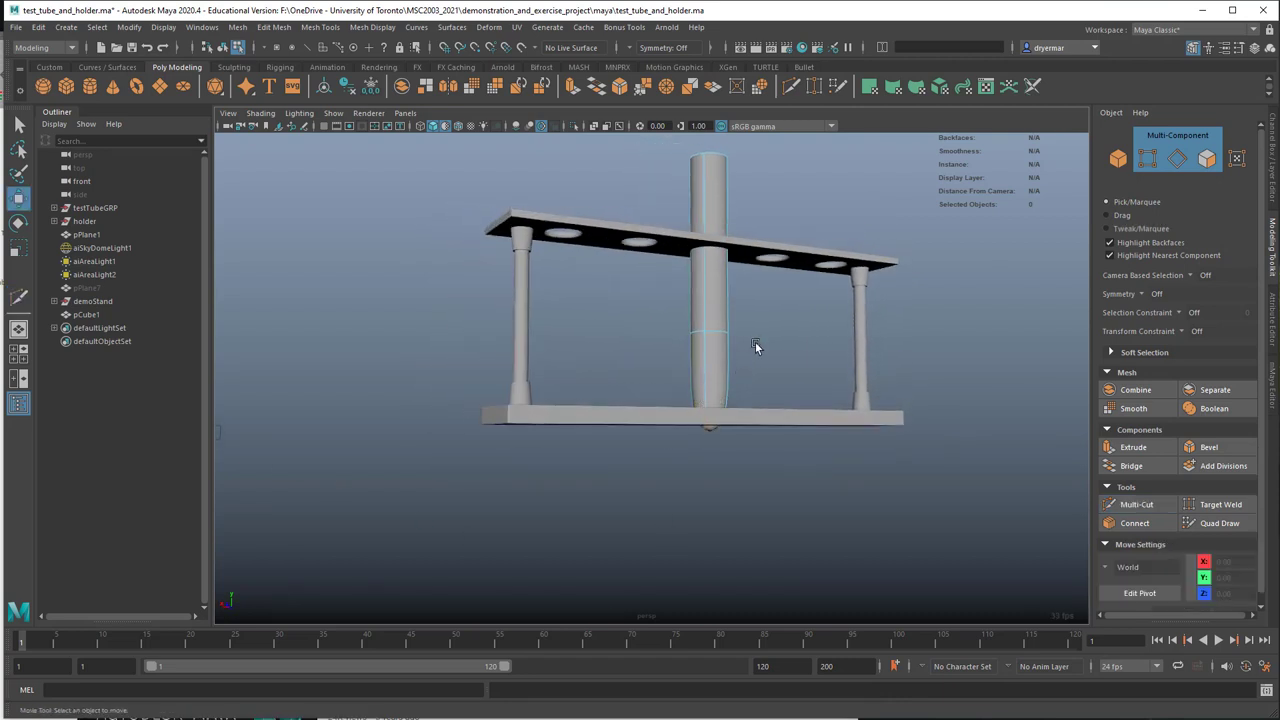
Step: Move the edge loop's vertices down near the tube's base and adjust the lower eight vertices to about Y 0.22
alt+drag(759, 342, 777, 358)
key(F9)
drag(602, 310, 812, 371)
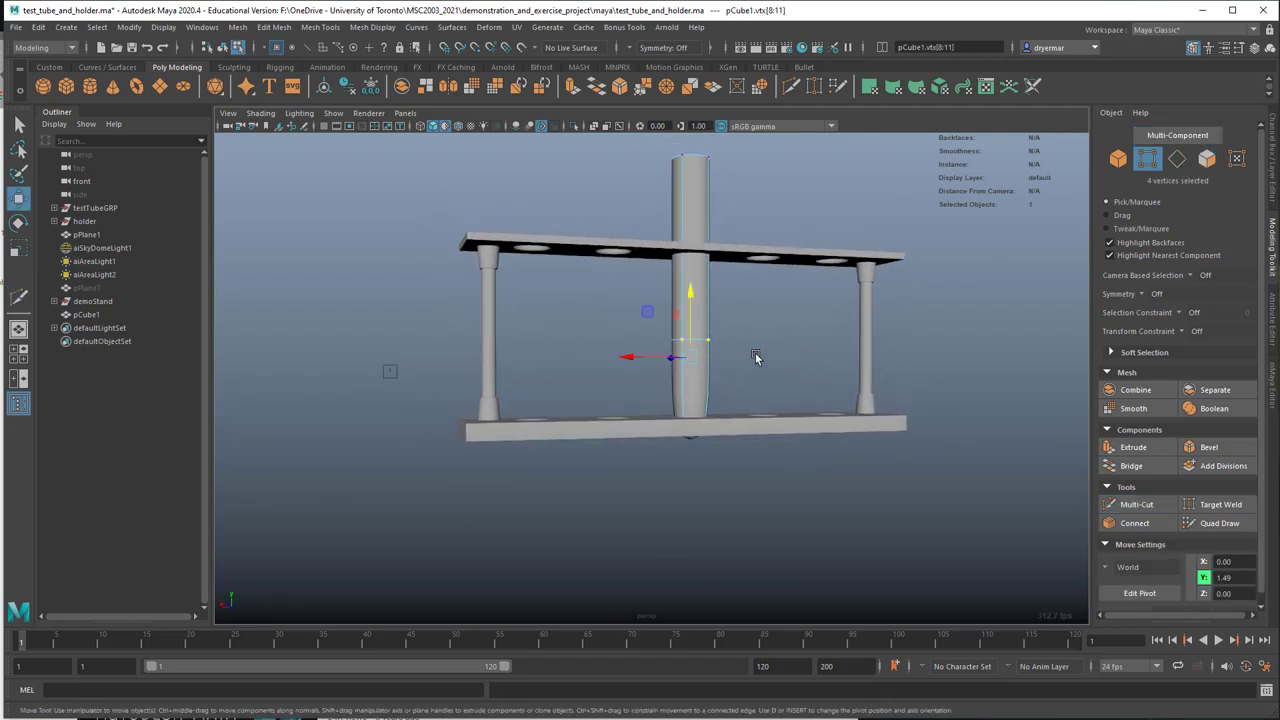
drag(690, 300, 752, 480)
drag(690, 369, 670, 340)
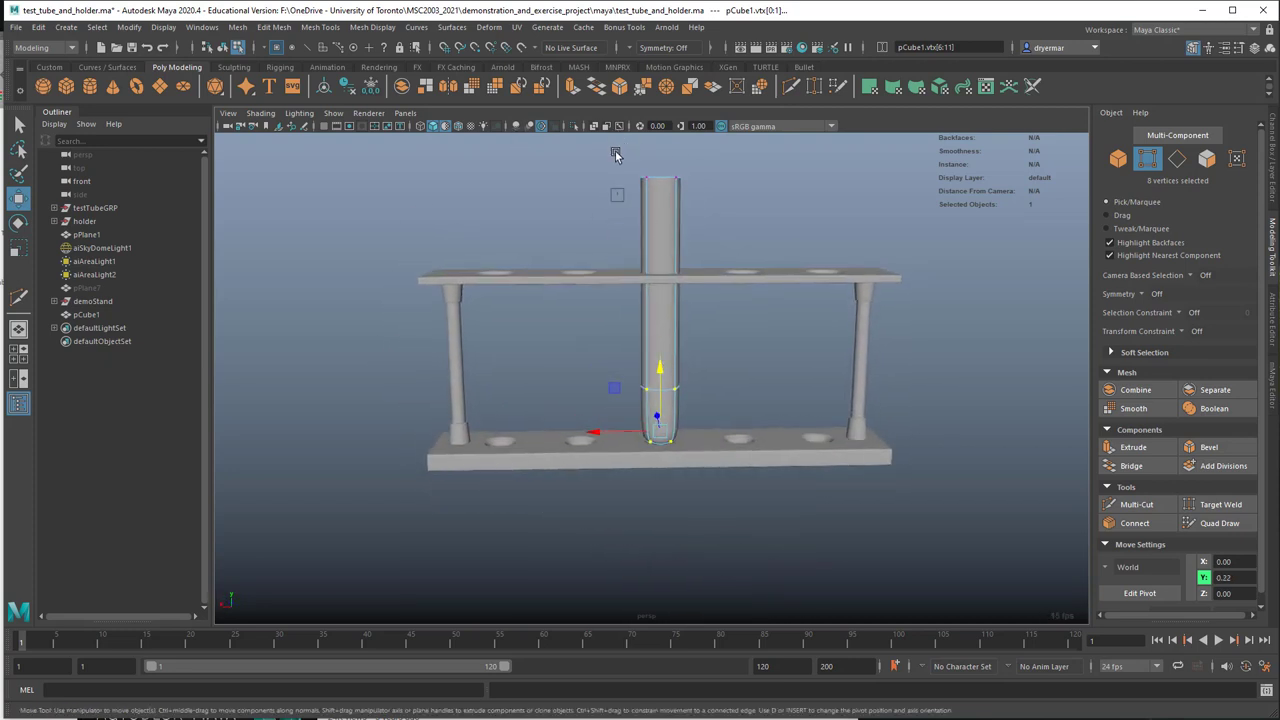
Step: Lower the tube's rim vertices to just above the top stand, and adjust the whole tube to about Y 2.77
drag(615, 154, 758, 200)
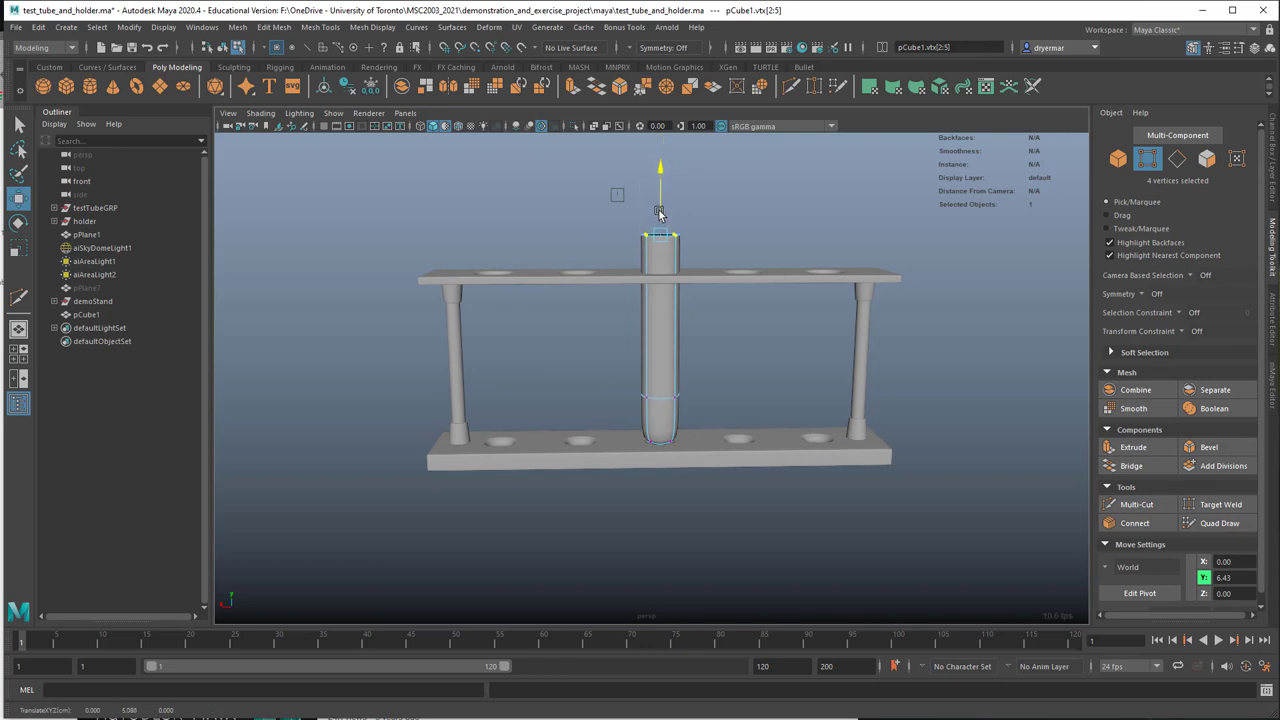
drag(659, 212, 659, 216)
right_drag(666, 391, 735, 365)
key(r)
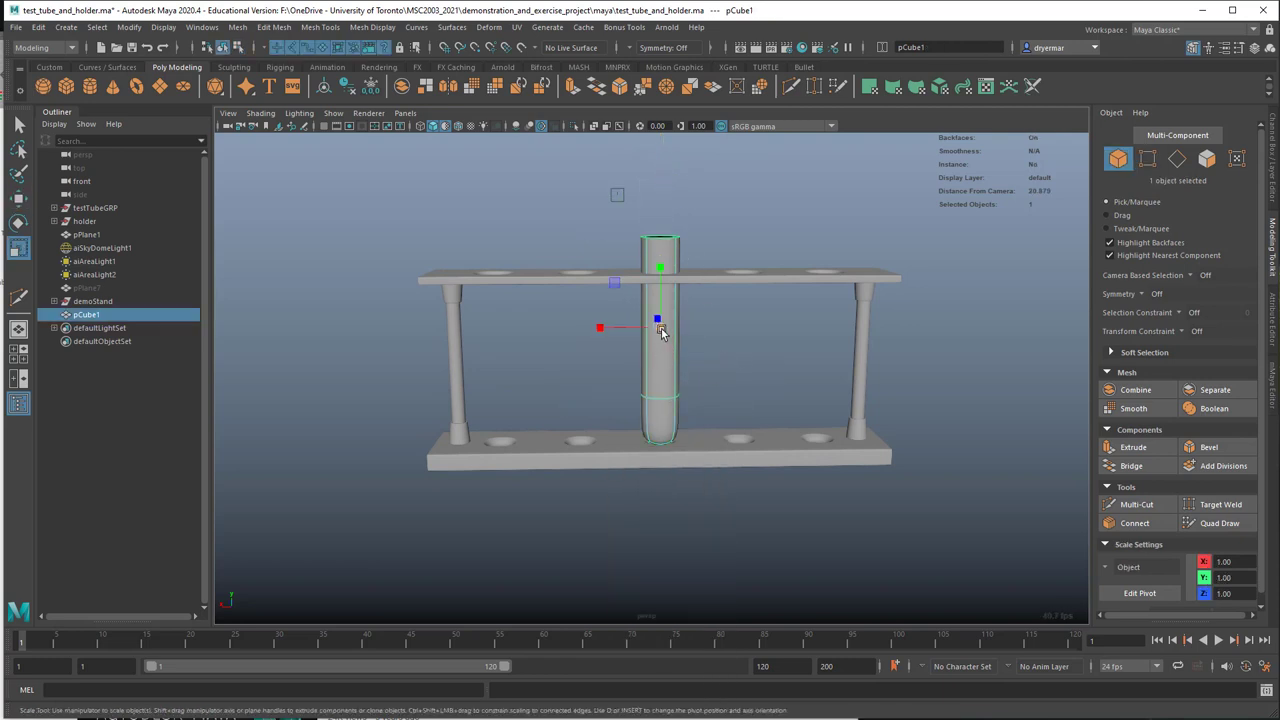
drag(660, 332, 659, 273)
key(w)
Step: Extrude the edge loop at the tube's open rim upward to about Y 5.35
mouse_move(657, 285)
alt+mouse_down()
mouse_move(723, 306)
mouse_move(646, 291)
alt+mouse_up()
alt+right_drag(646, 291, 694, 296)
alt+middle_drag(694, 296, 702, 351)
alt+right_drag(660, 318, 729, 323)
alt+middle_drag(729, 323, 742, 420)
alt+right_drag(645, 360, 738, 360)
alt+middle_drag(738, 360, 740, 377)
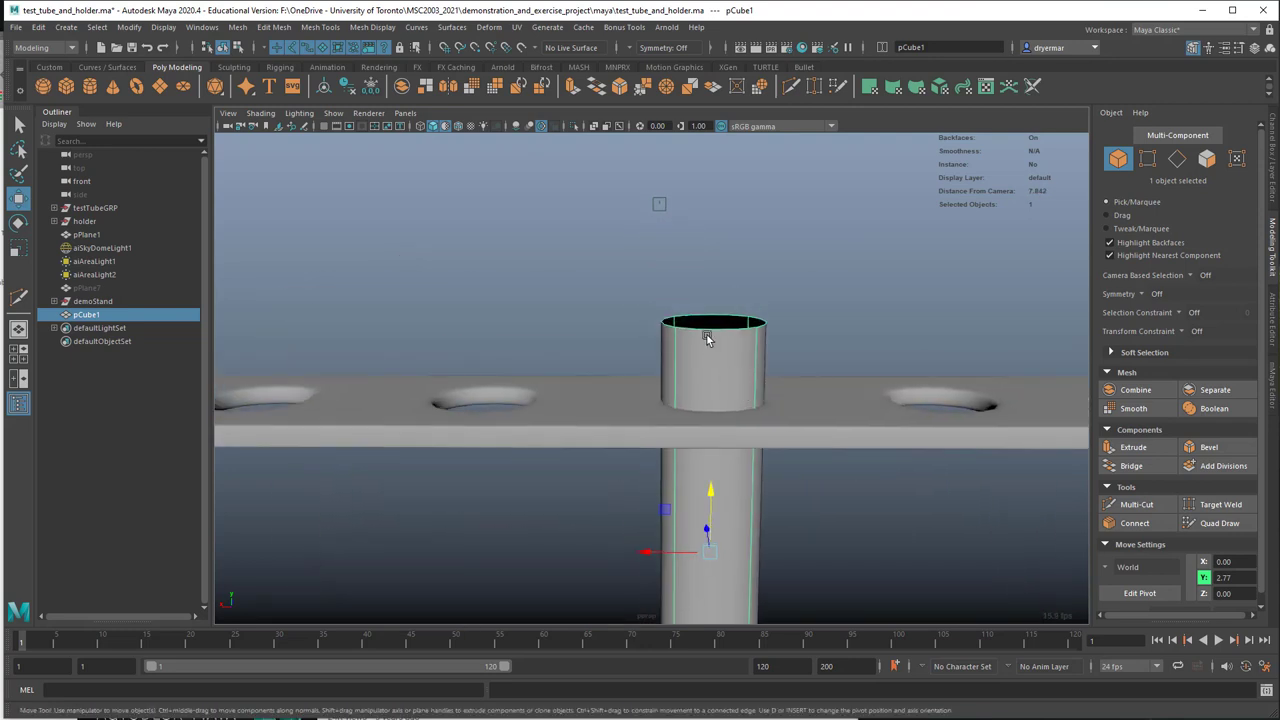
right_drag(707, 336, 706, 300)
double_click(713, 329)
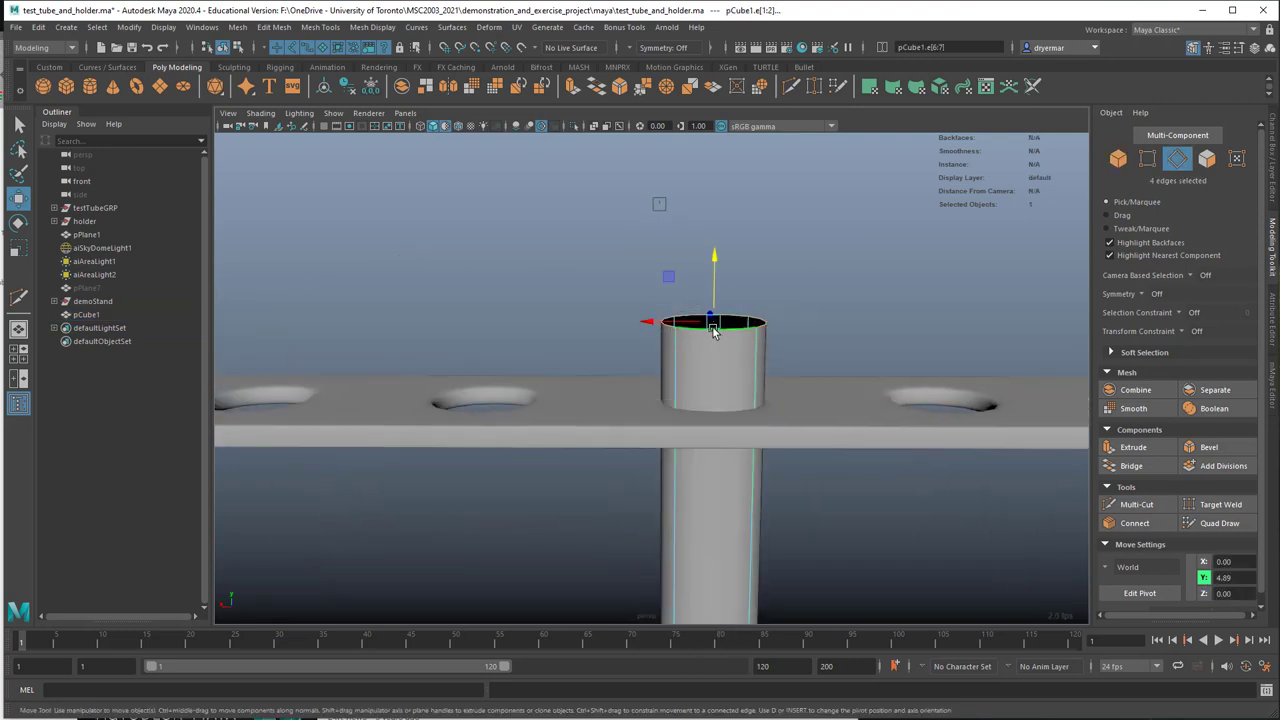
mouse_move(714, 300)
shift+mouse_down()
mouse_move(718, 248)
mouse_move(721, 279)
shift+mouse_up()
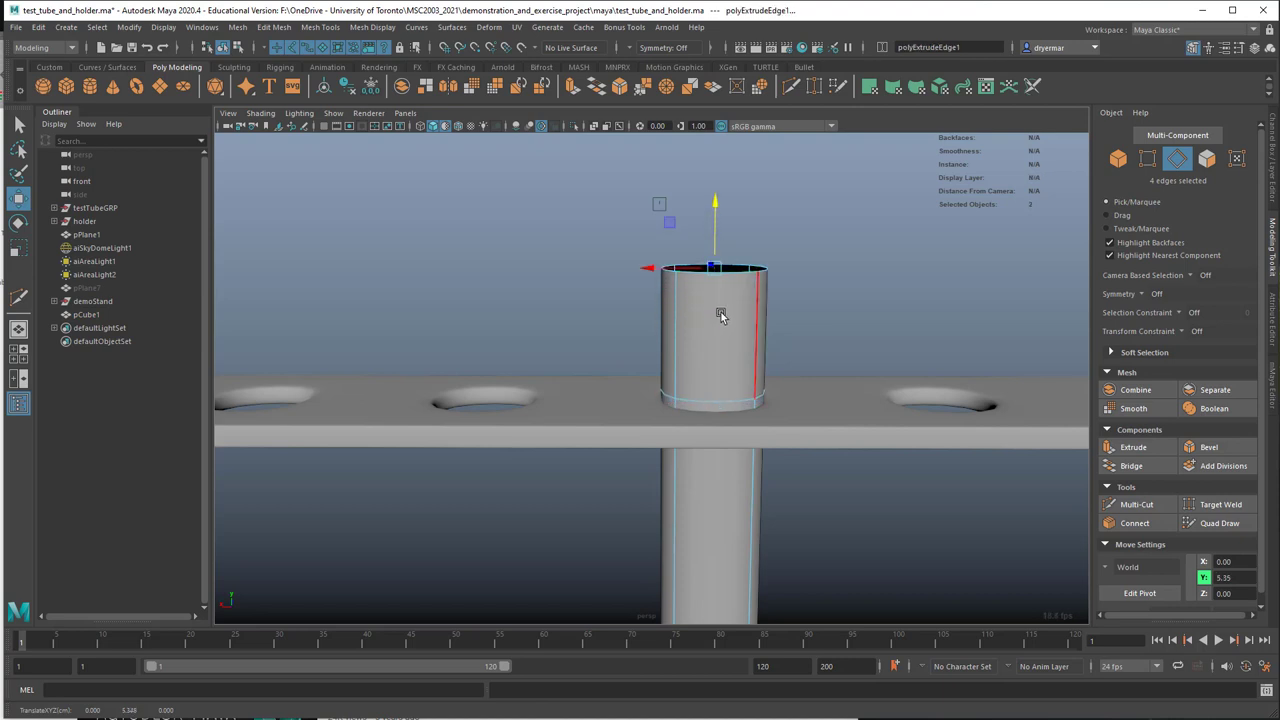
Step: Turn off smooth preview, select all of the tube's faces and extrude them with a thickness of about 0.044
key(1)
alt+drag(720, 326, 637, 370)
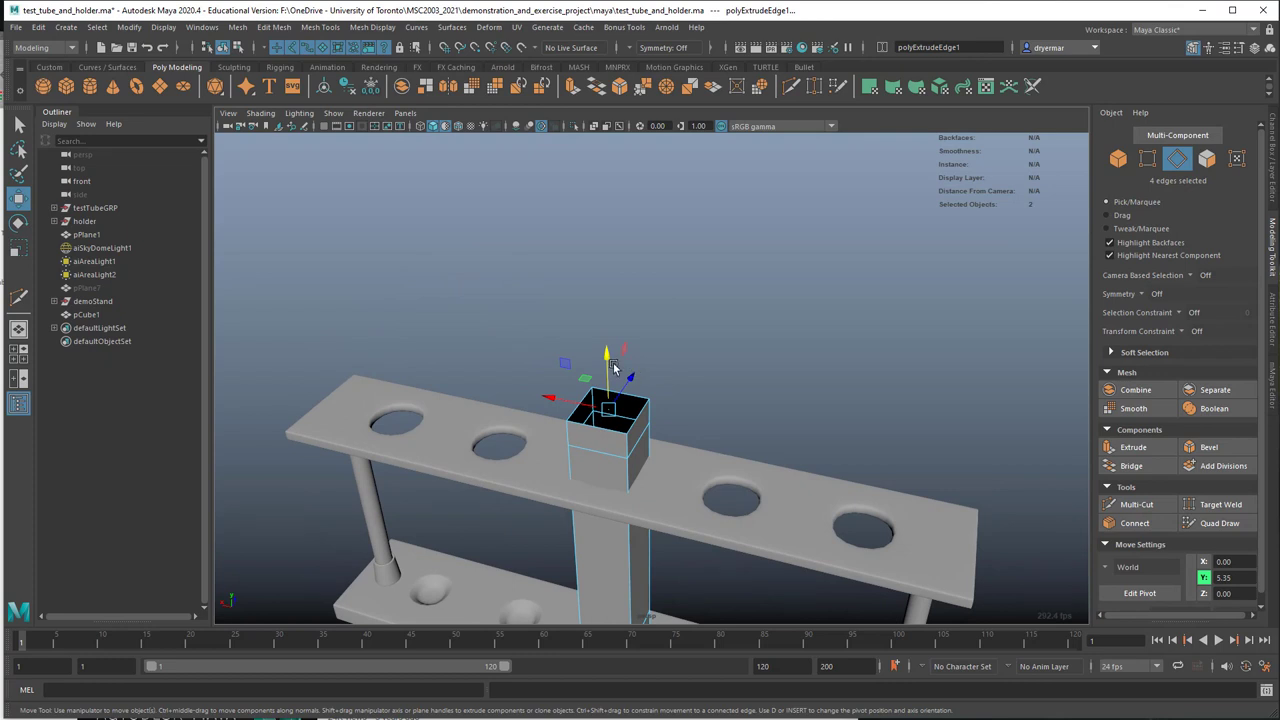
alt+drag(707, 386, 657, 437)
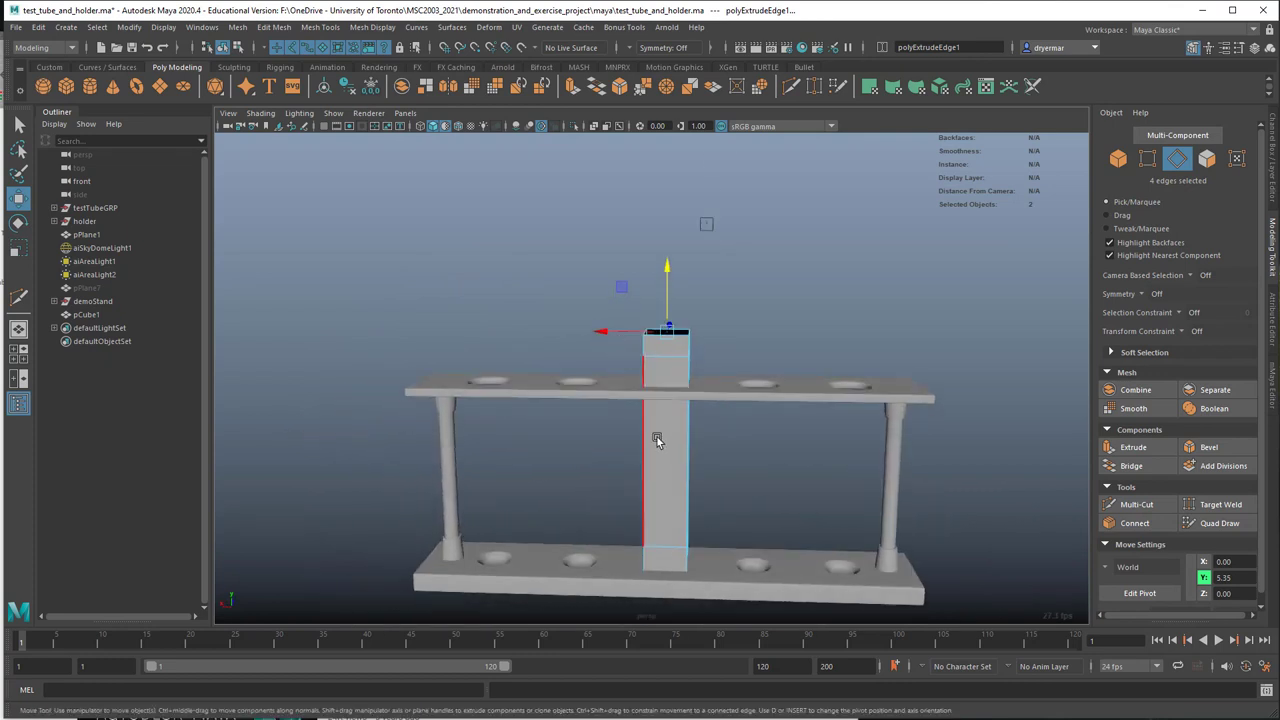
right_drag(657, 437, 614, 291)
drag(591, 255, 788, 581)
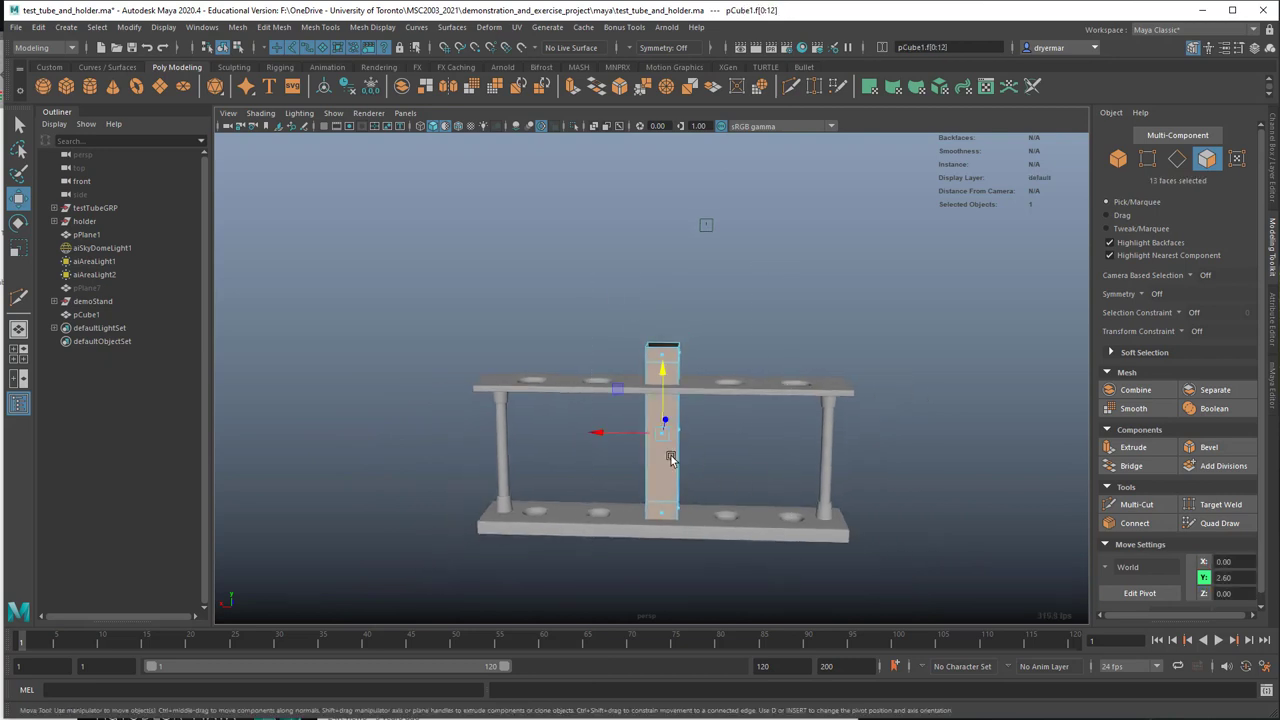
alt+drag(668, 454, 683, 431)
click(1133, 447)
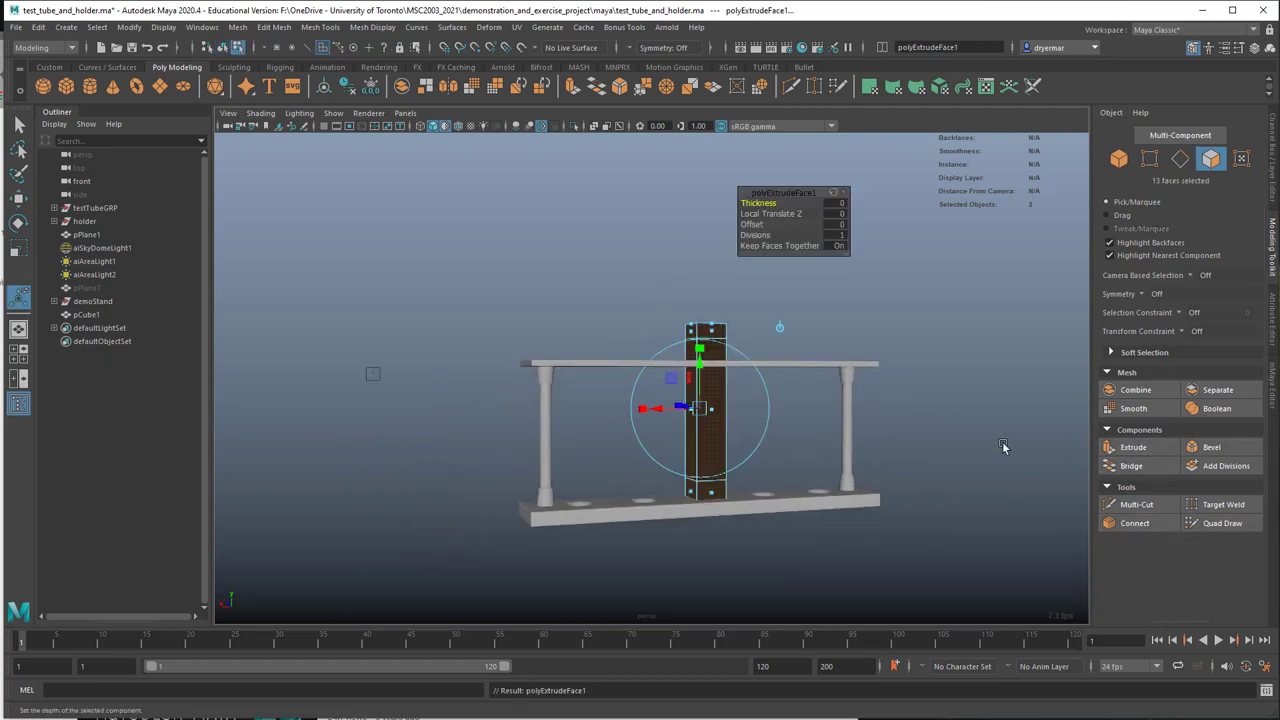
drag(750, 202, 782, 202)
Step: Fine-tune the wall extrusion's thickness to about 0.045 and return to object mode with smooth preview on
alt+drag(741, 245, 641, 382)
alt+right_drag(641, 382, 709, 334)
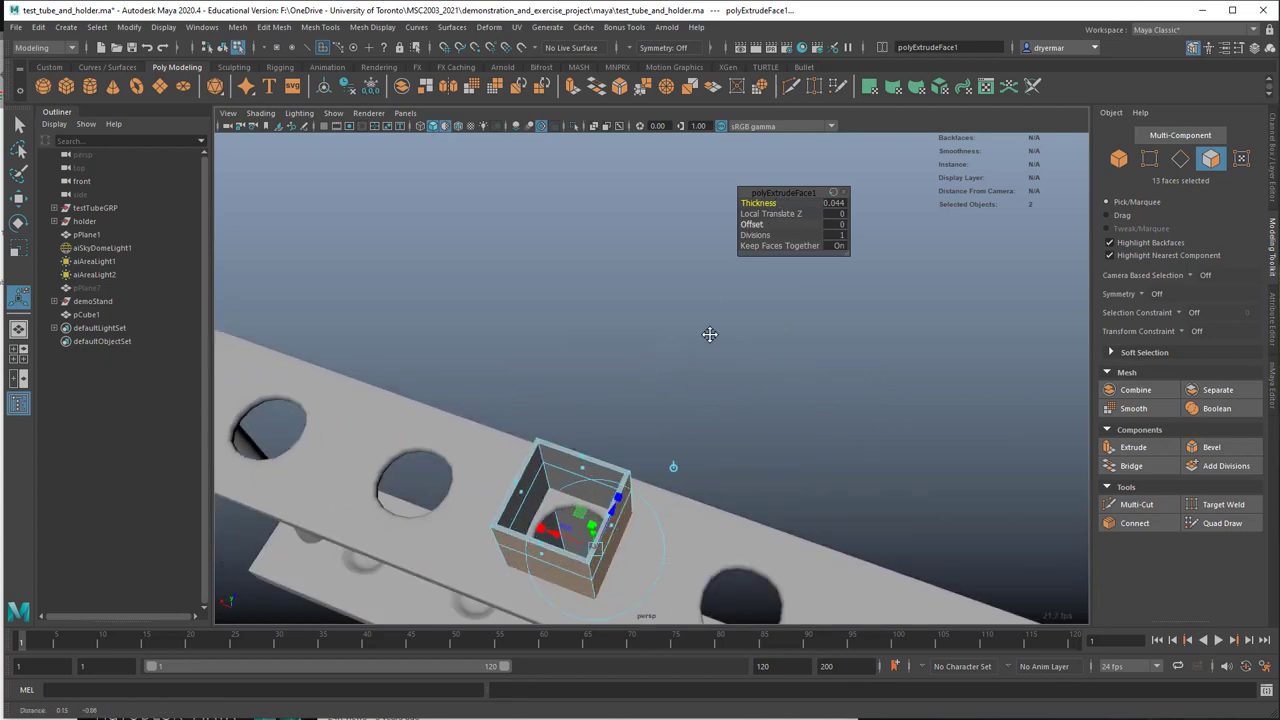
alt+middle_drag(709, 334, 654, 291)
alt+right_drag(654, 291, 757, 281)
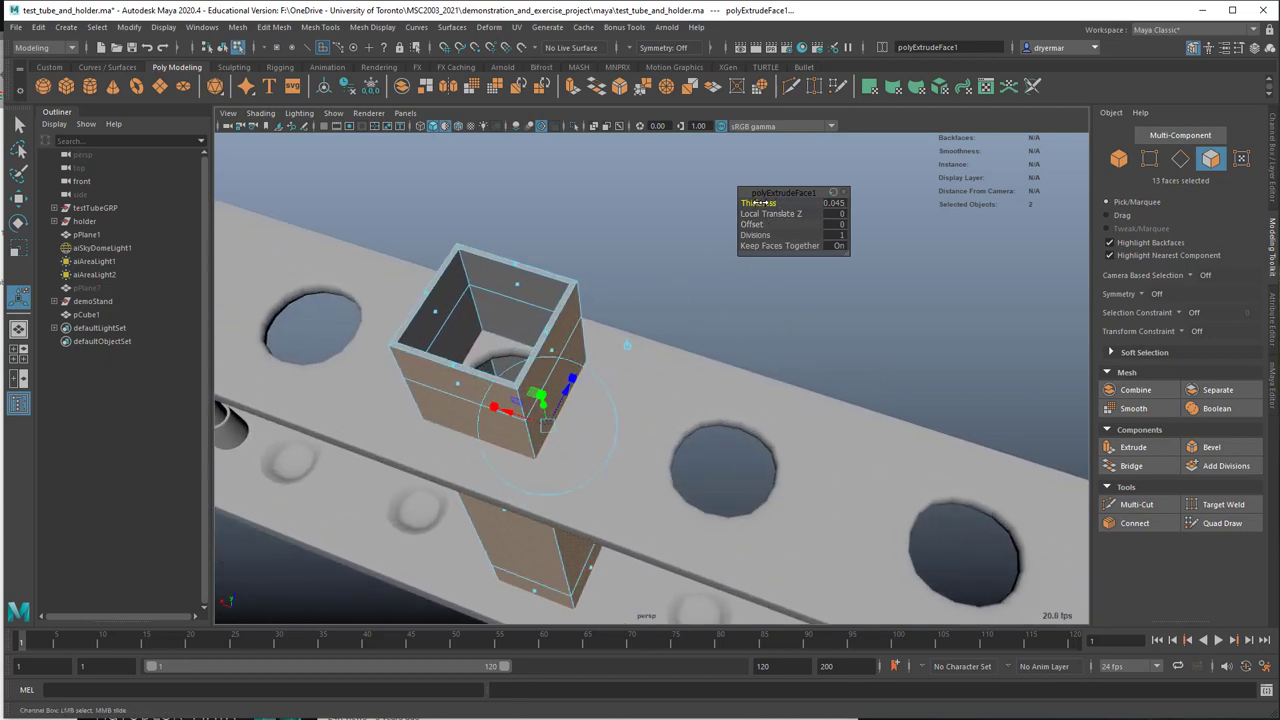
drag(757, 203, 765, 203)
key(q)
key(F8)
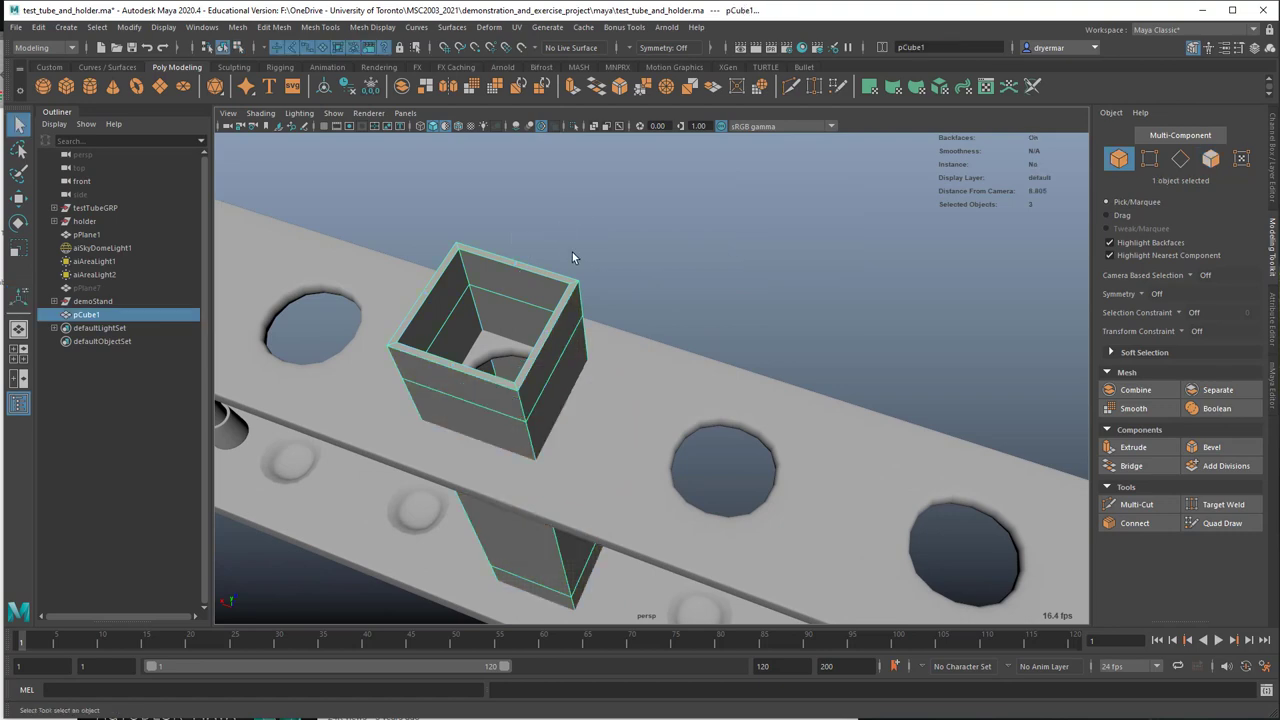
key(3)
Step: Select the face loop on top of the tube's rim and extrude it upward to about Y 5.42
alt+drag(545, 271, 580, 249)
alt+right_drag(580, 249, 585, 324)
right_click(599, 319)
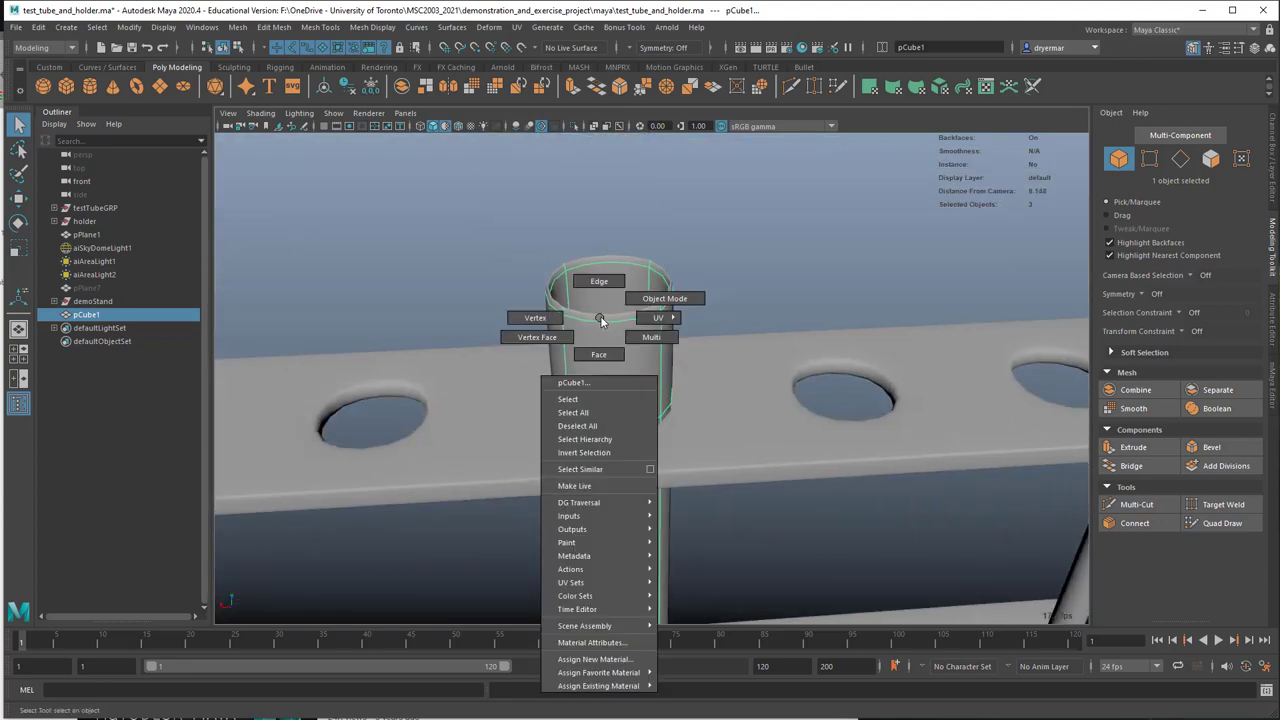
click(598, 354)
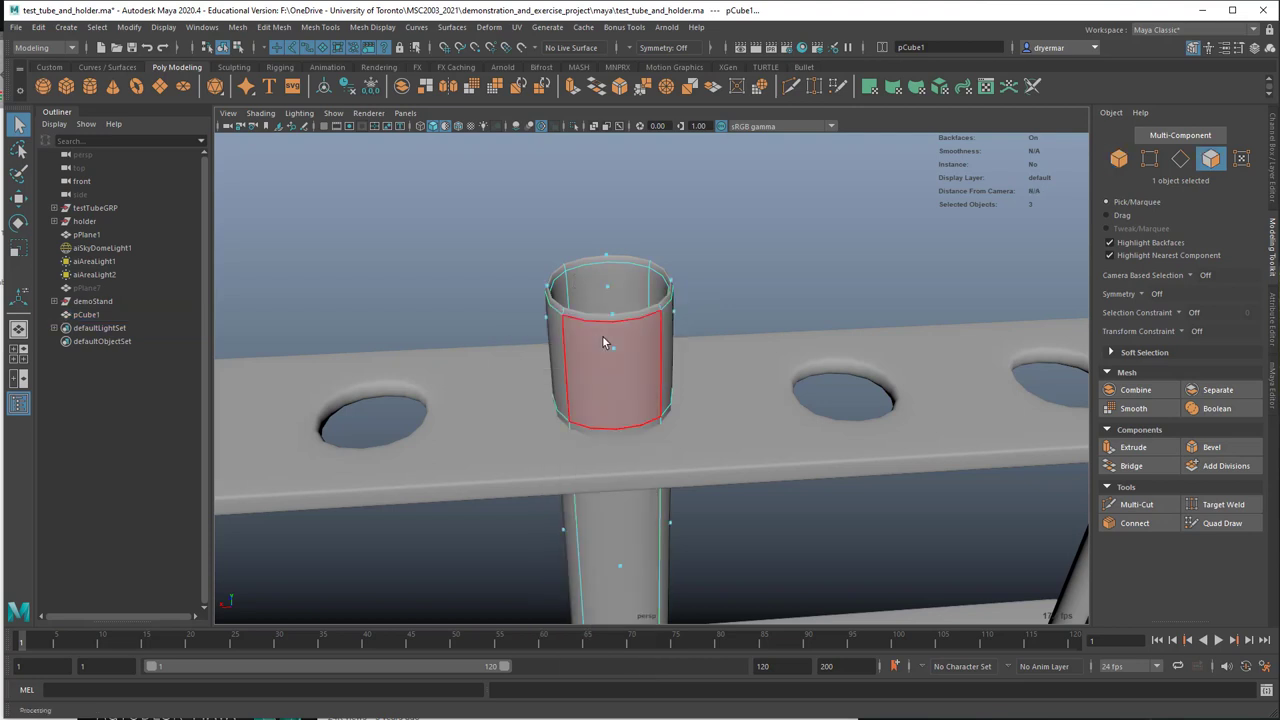
click(578, 313)
shift+double_click(551, 290)
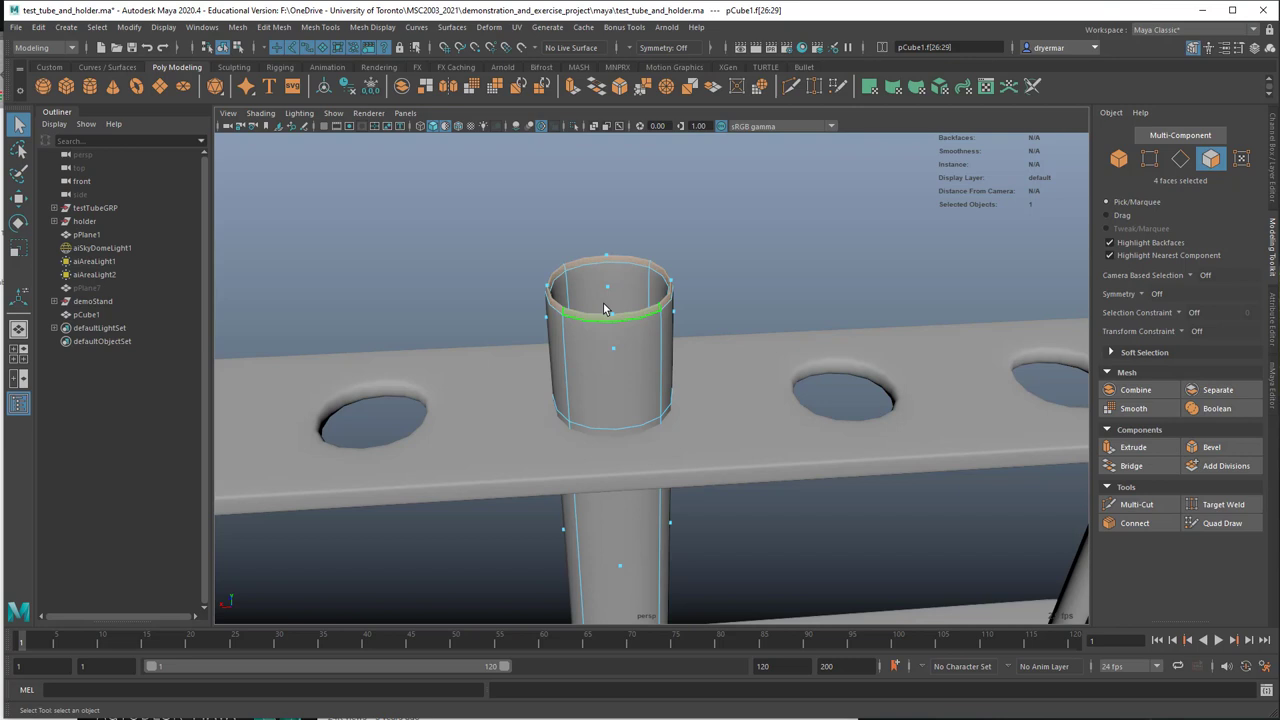
key(w)
shift+drag(606, 276, 609, 258)
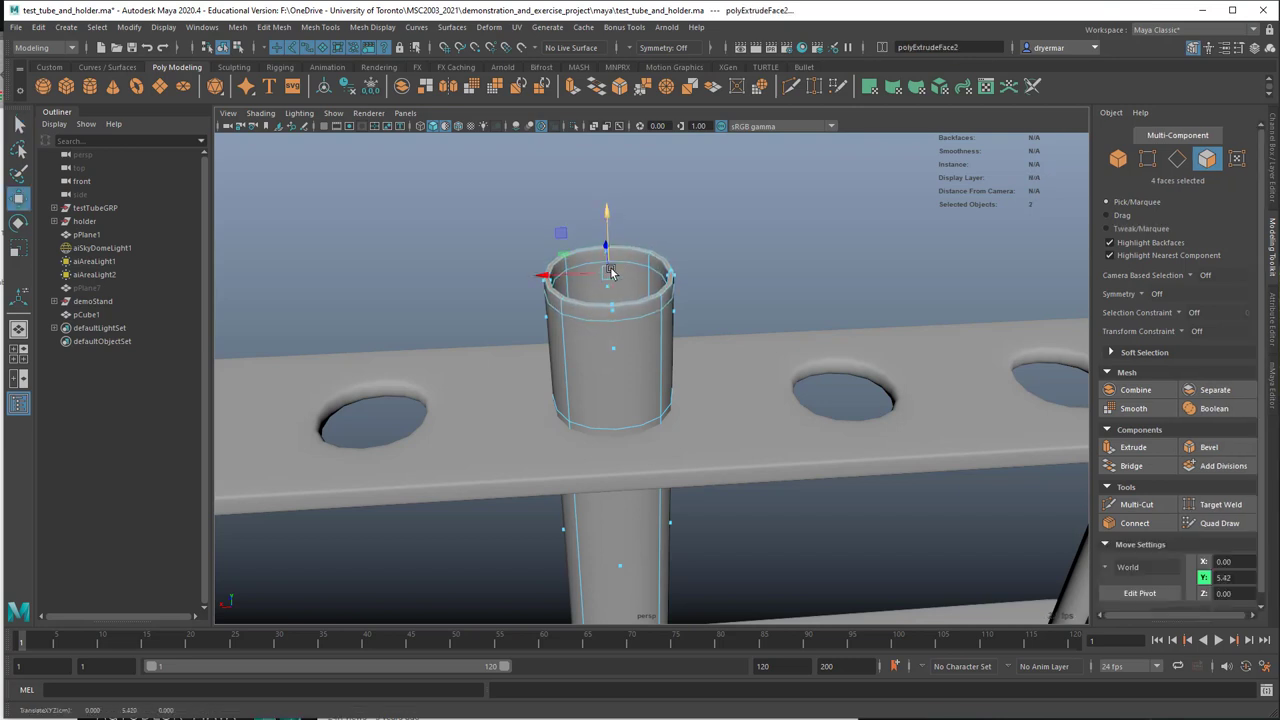
Step: Select the face loop around the outside of the tube's rim and extrude it slightly outward by scaling to form a lip
click(609, 314)
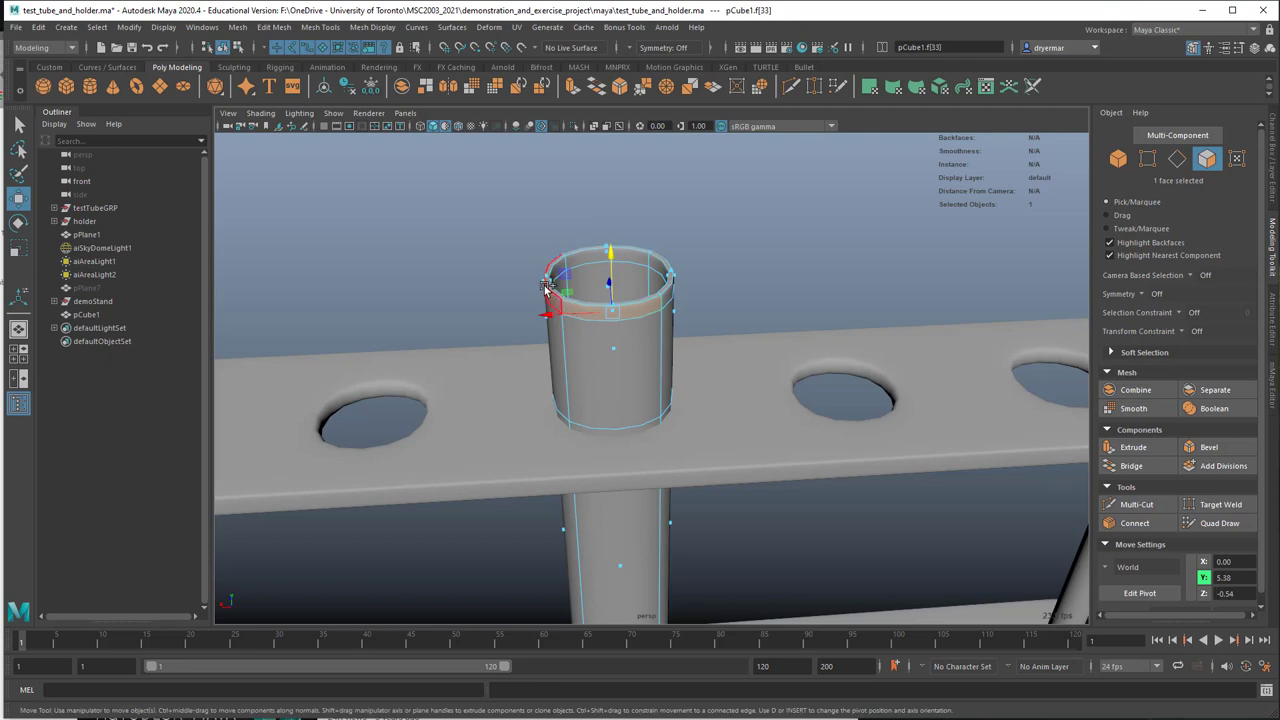
alt+drag(688, 300, 520, 268)
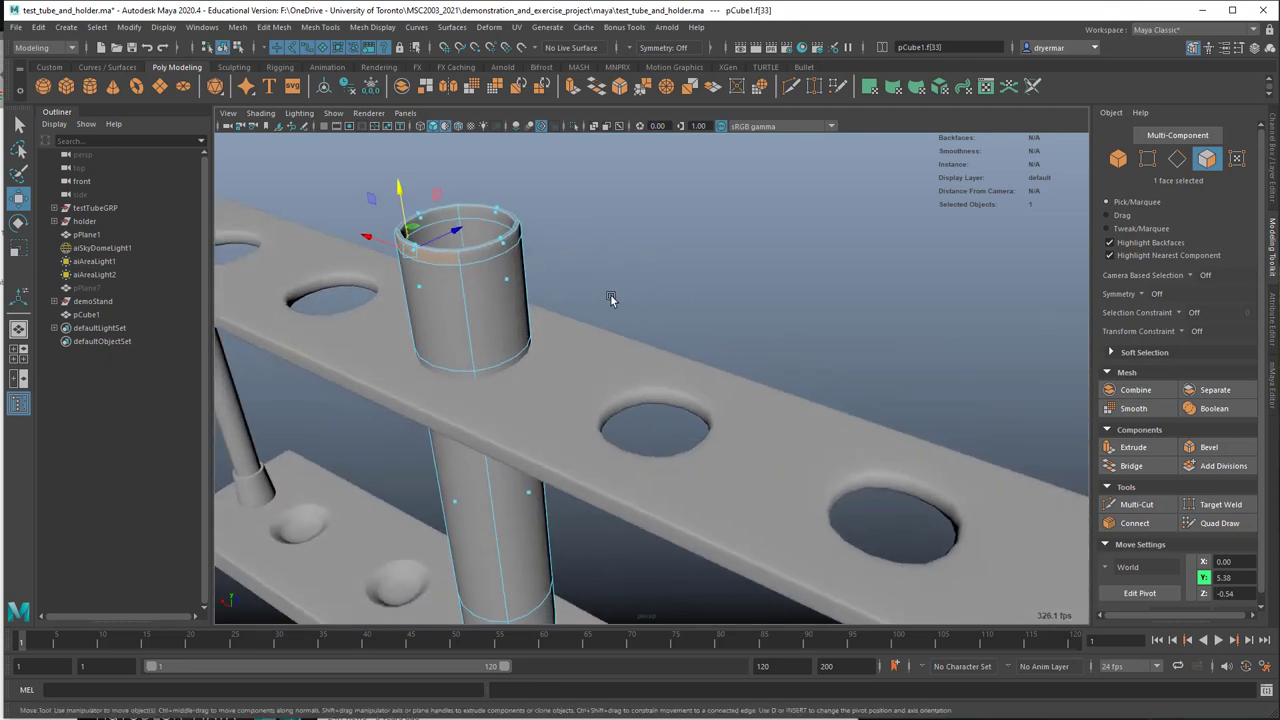
double_click(506, 248)
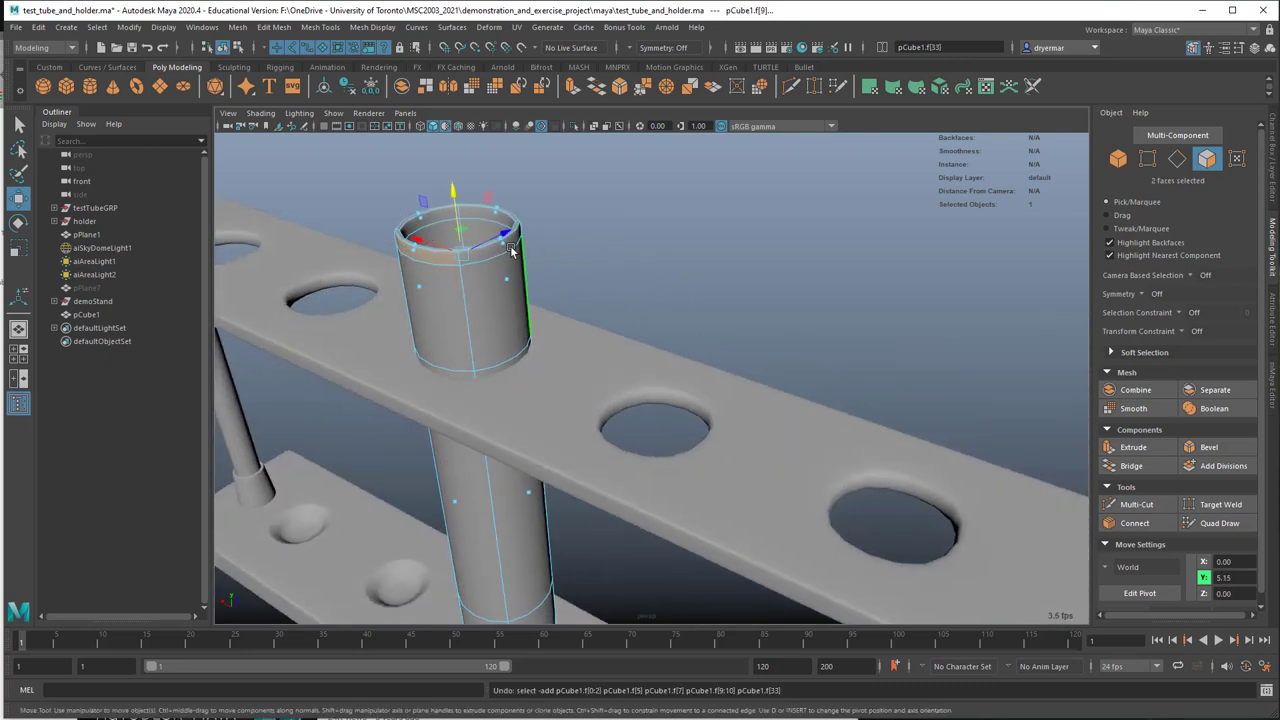
shift+double_click(506, 248)
click(530, 255)
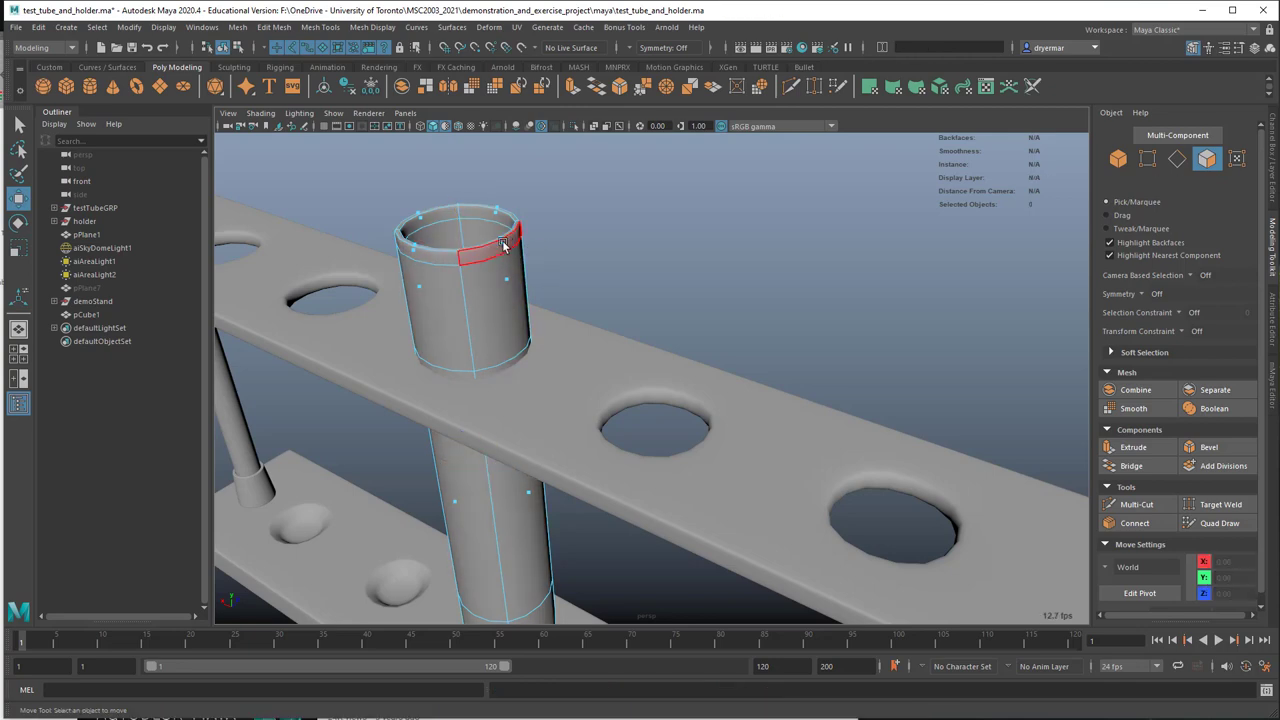
click(500, 243)
shift+double_click(408, 250)
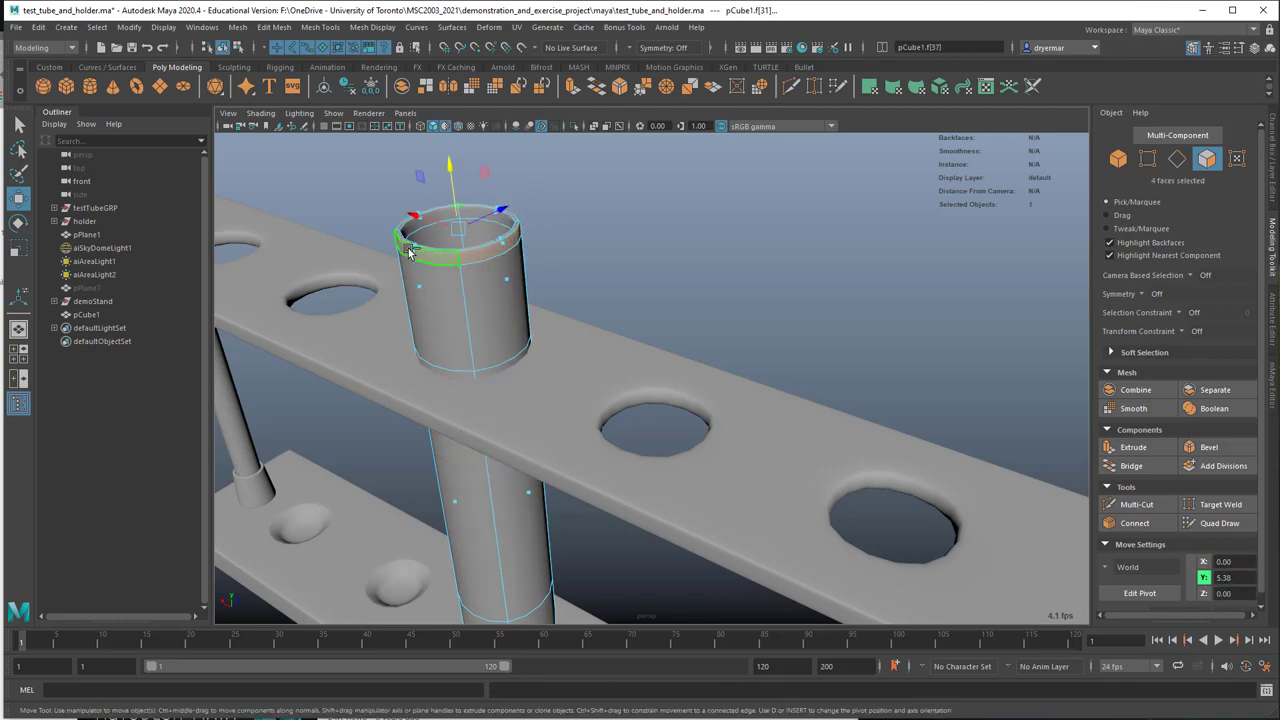
alt+drag(406, 262, 478, 271)
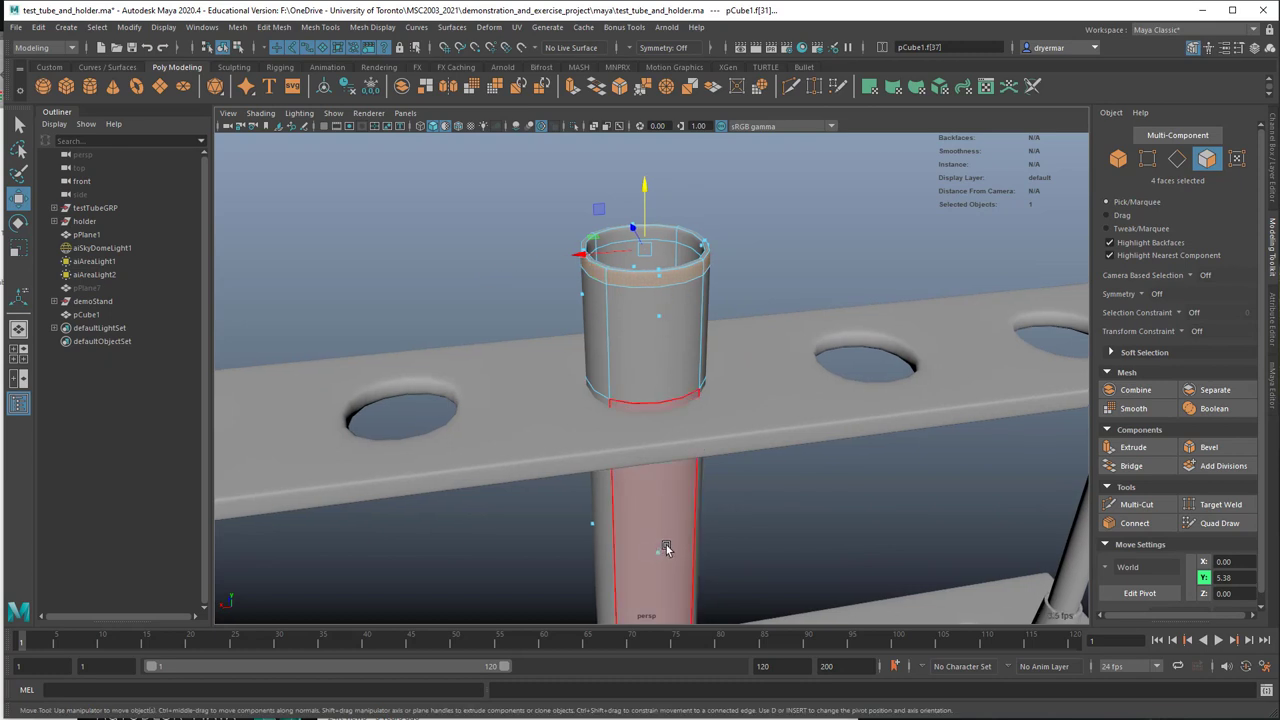
key(r)
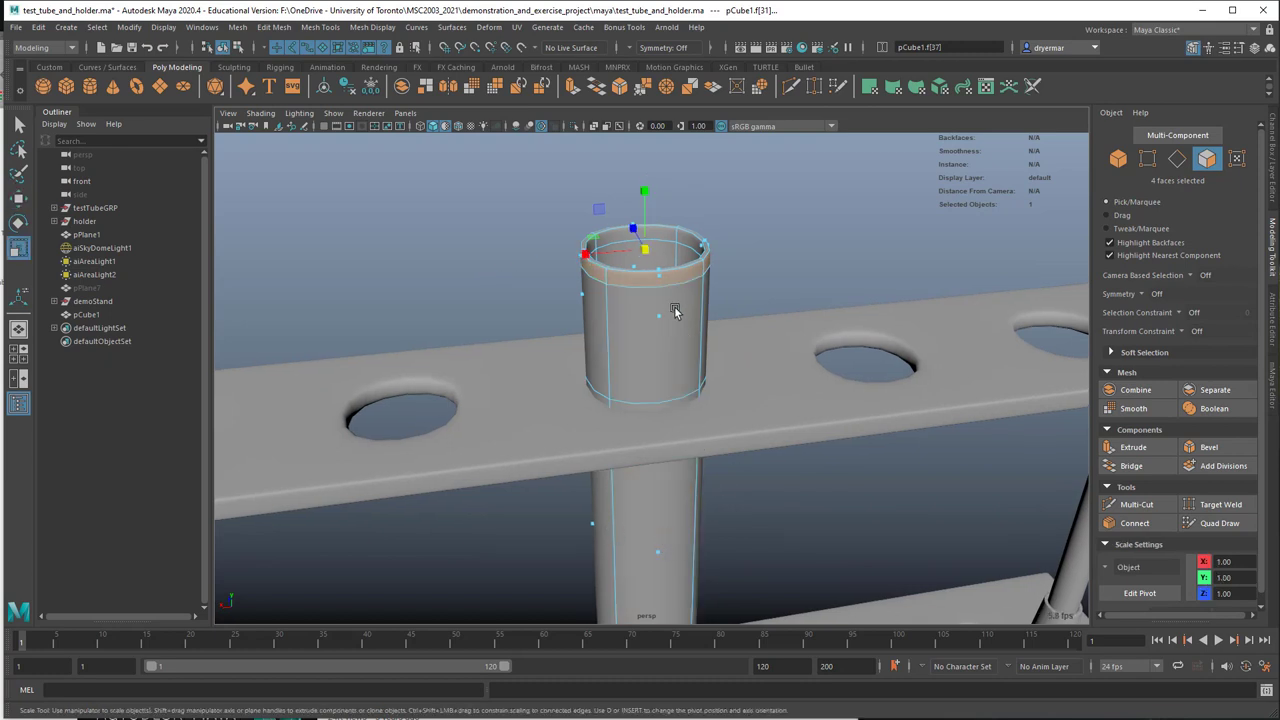
shift+drag(645, 252, 655, 248)
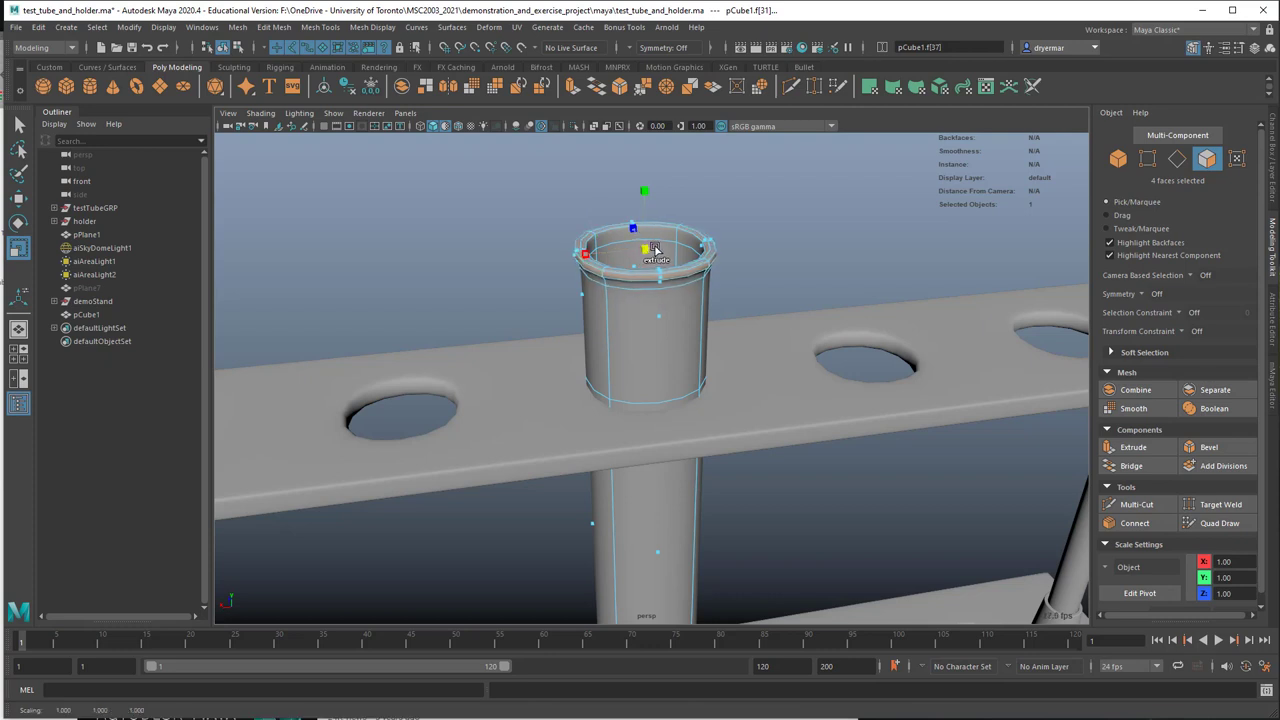
alt+right_drag(806, 349, 640, 320)
mouse_move(640, 320)
alt+mouse_down()
mouse_move(577, 277)
mouse_move(640, 345)
alt+mouse_up()
Step: Return to object mode and lower the test tube so its rounded end sits in the base's middle hollow, with smooth preview on
key(F8)
mouse_move(645, 398)
alt+mouse_down()
mouse_move(671, 432)
mouse_move(689, 406)
mouse_move(640, 403)
alt+mouse_up()
click(669, 415)
key(w)
drag(644, 347, 621, 433)
key(1)
key(3)
key(r)
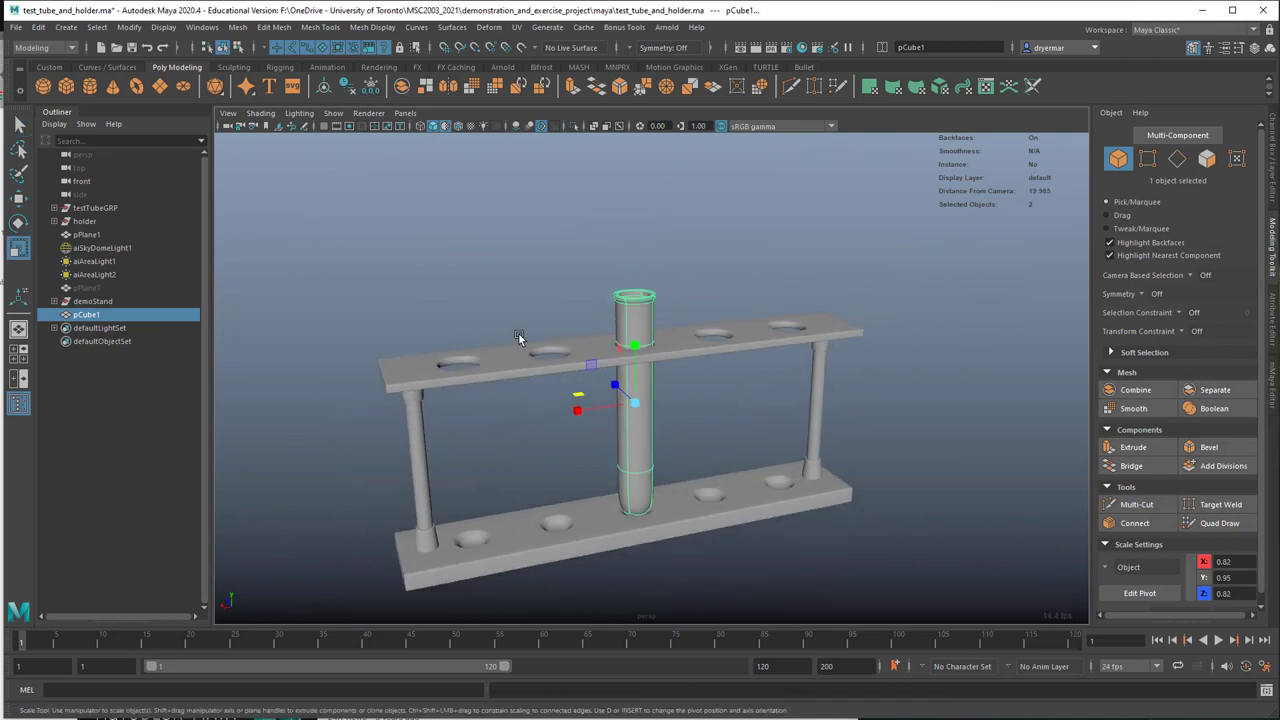
Step: Create a polygon cylinder for the stopper with a radius of 0.385 and a height of 0.564
alt+middle_drag(543, 286, 516, 299)
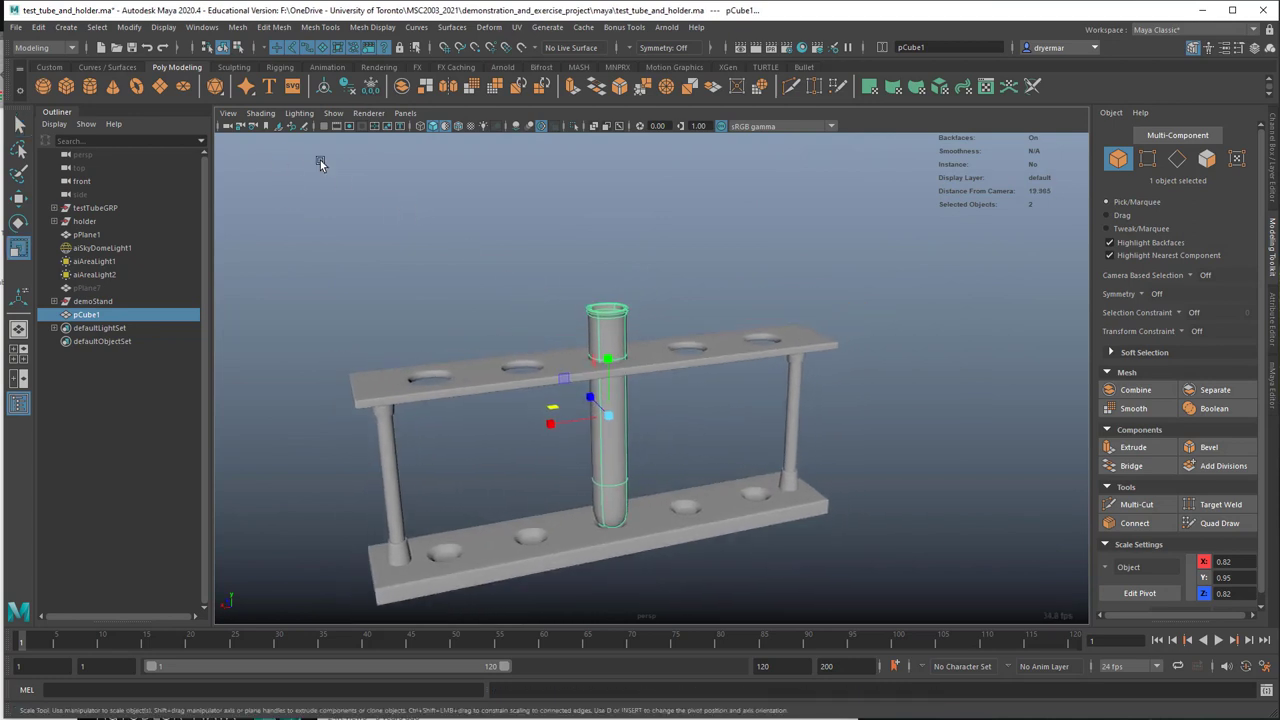
right_click(633, 198)
click(631, 197)
shift+right_drag(640, 201, 462, 203)
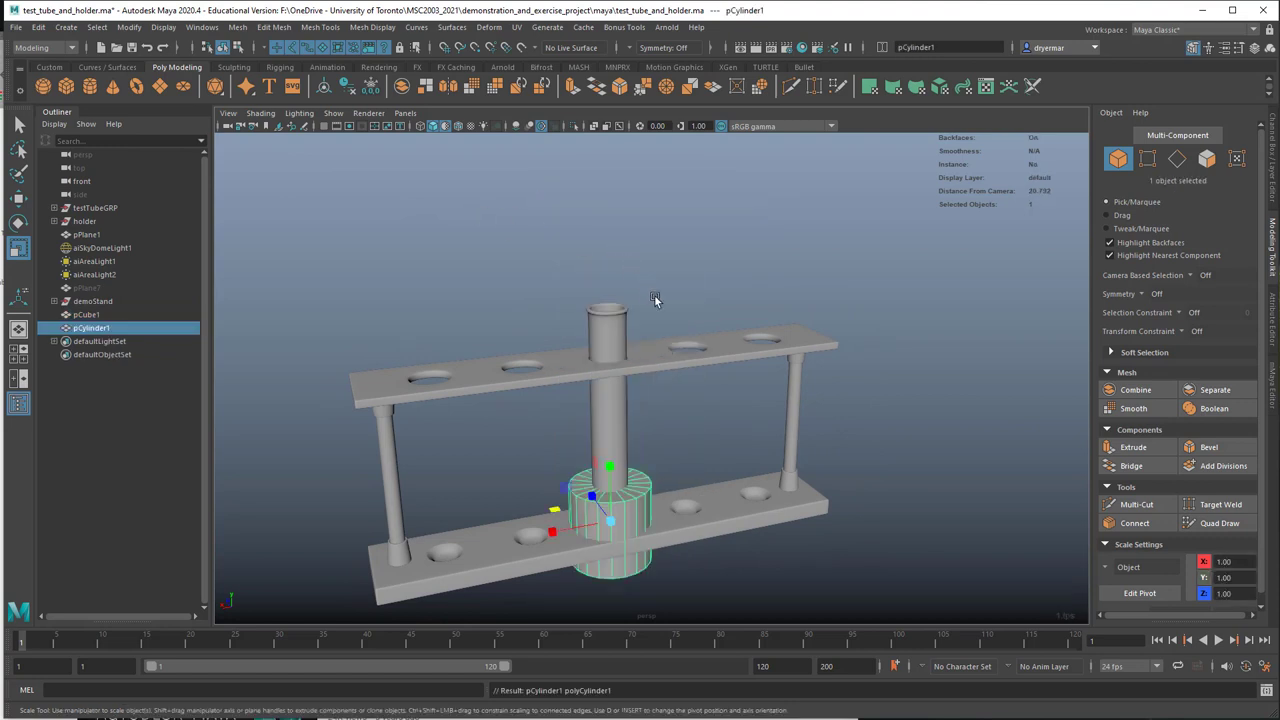
click(1273, 165)
click(1121, 290)
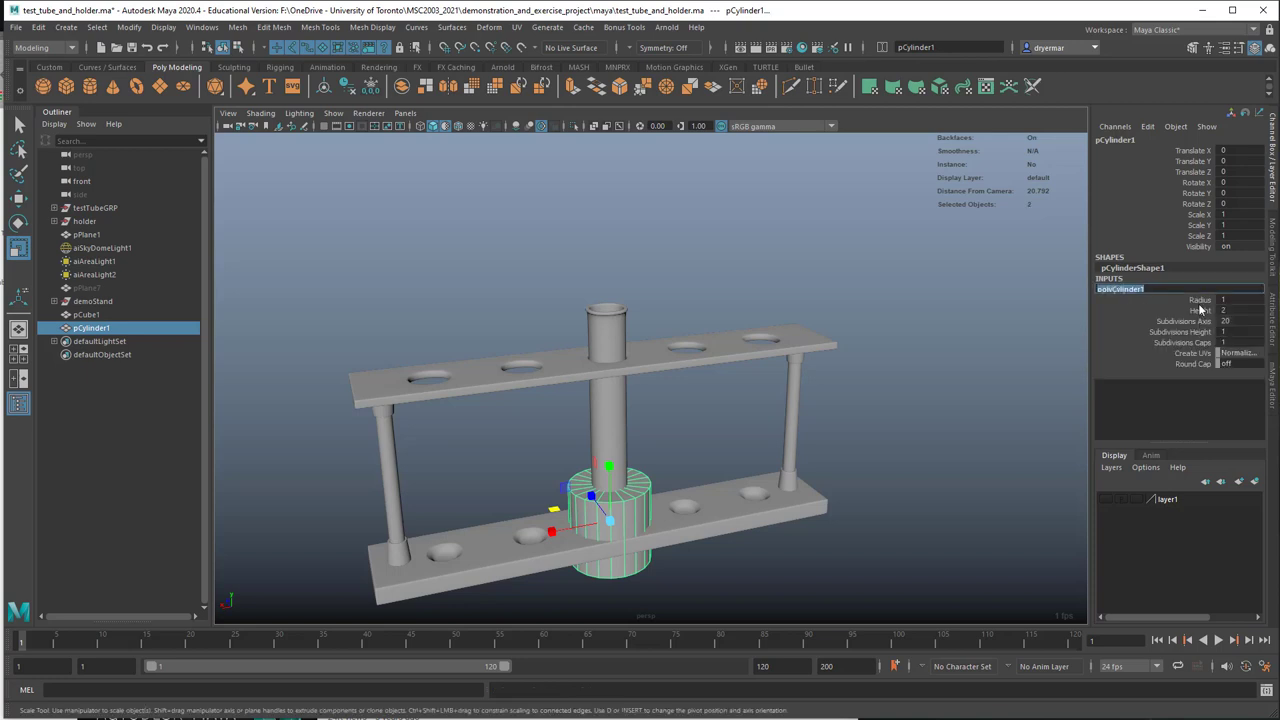
click(1200, 300)
middle_drag(1060, 340, 878, 330)
click(1200, 311)
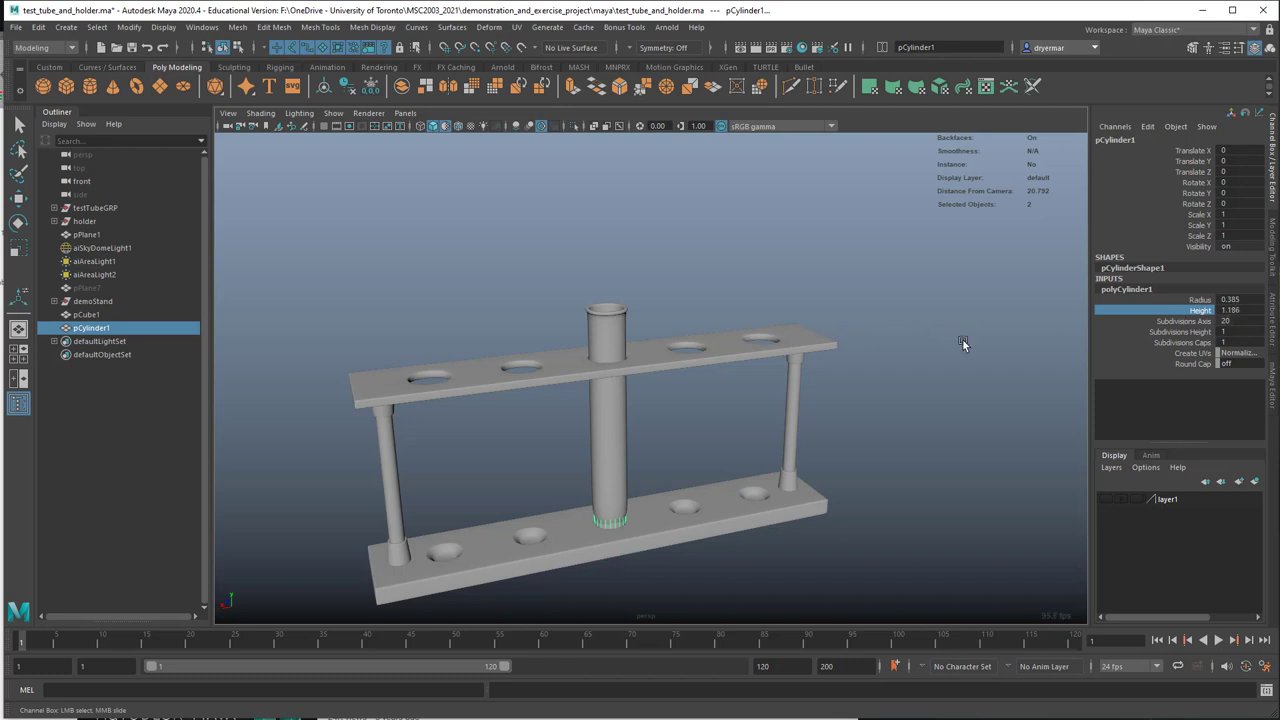
Step: Raise the cylinder above the tube's mouth to about Y 6.019 and set its height to 0.79
key(w)
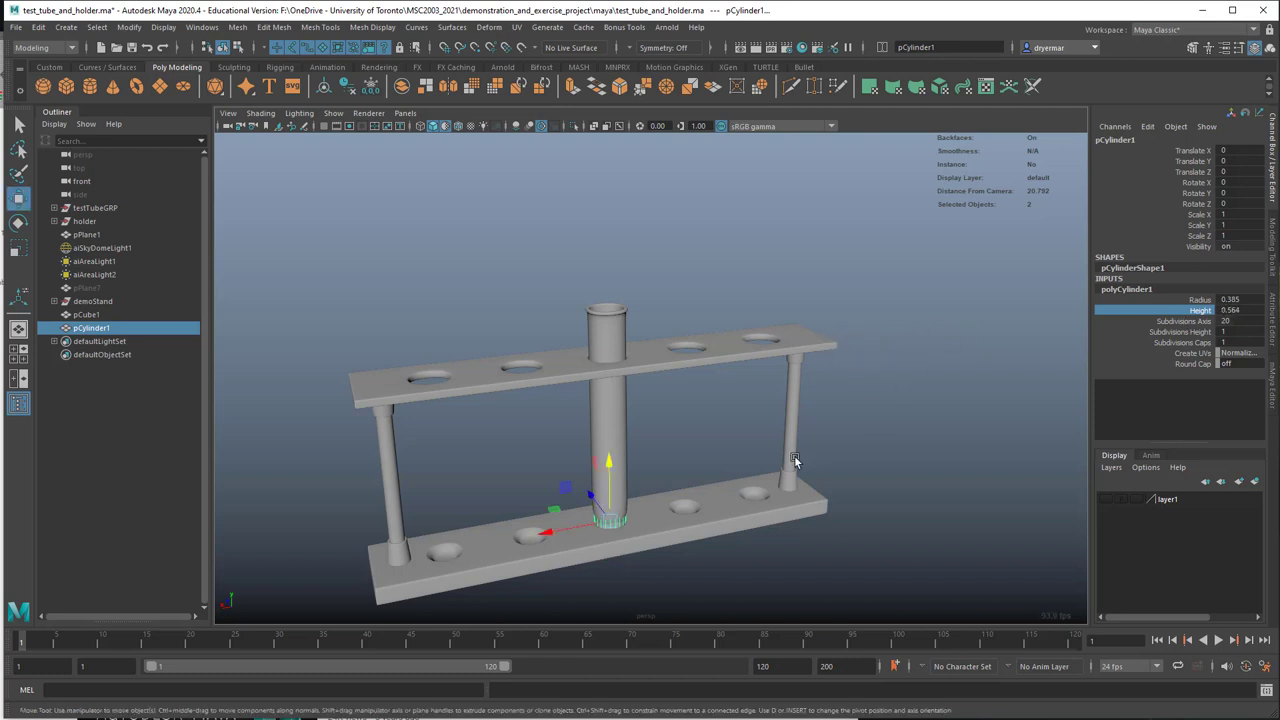
drag(611, 461, 634, 203)
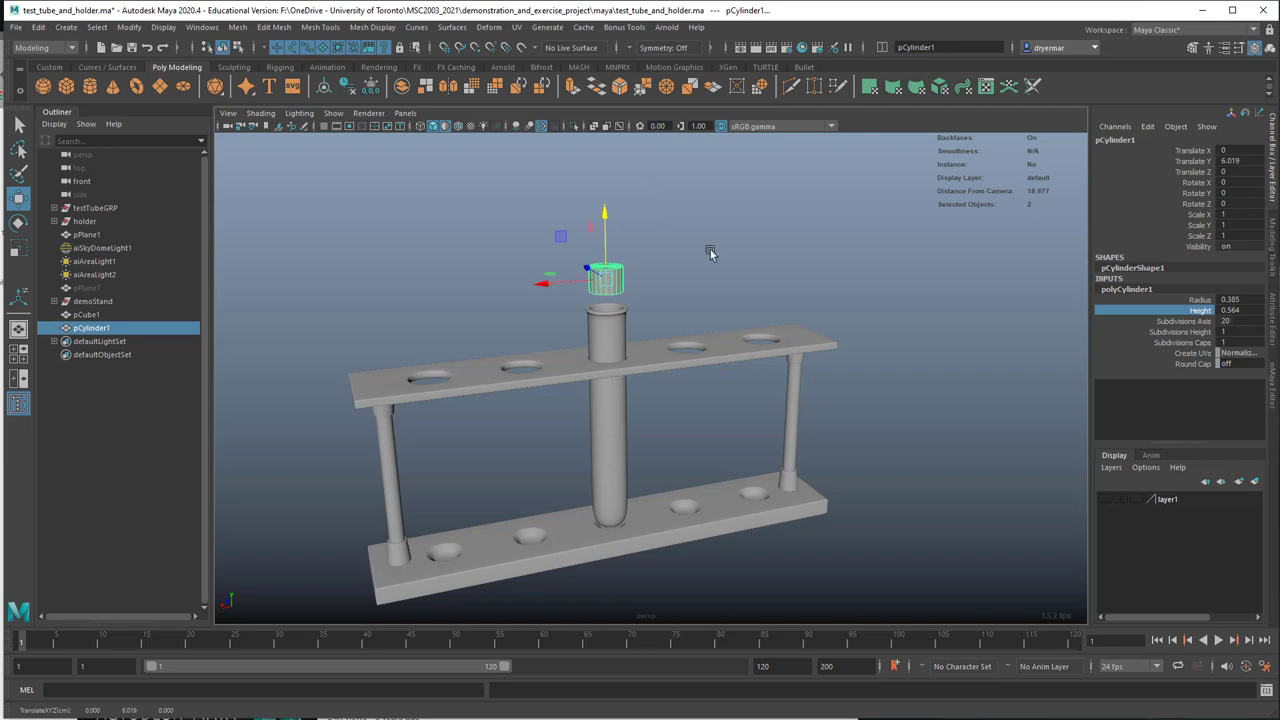
click(1196, 312)
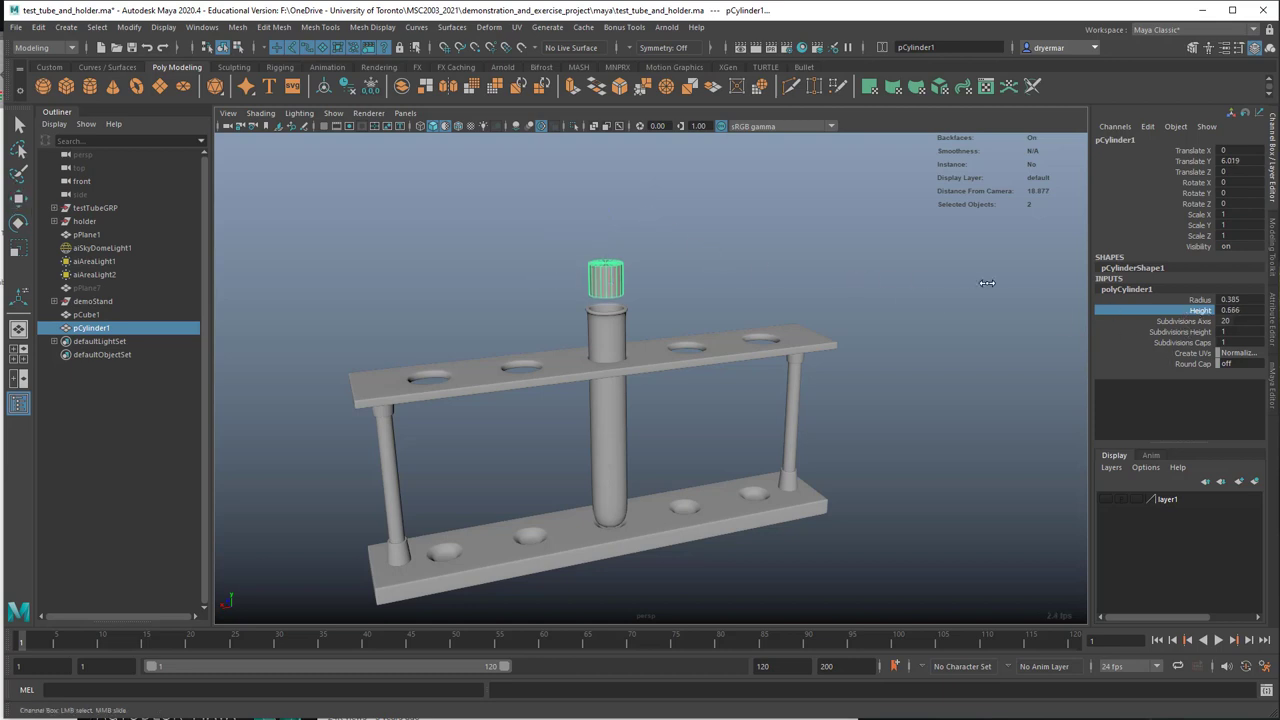
alt+right_drag(624, 274, 774, 266)
alt+drag(774, 266, 714, 334)
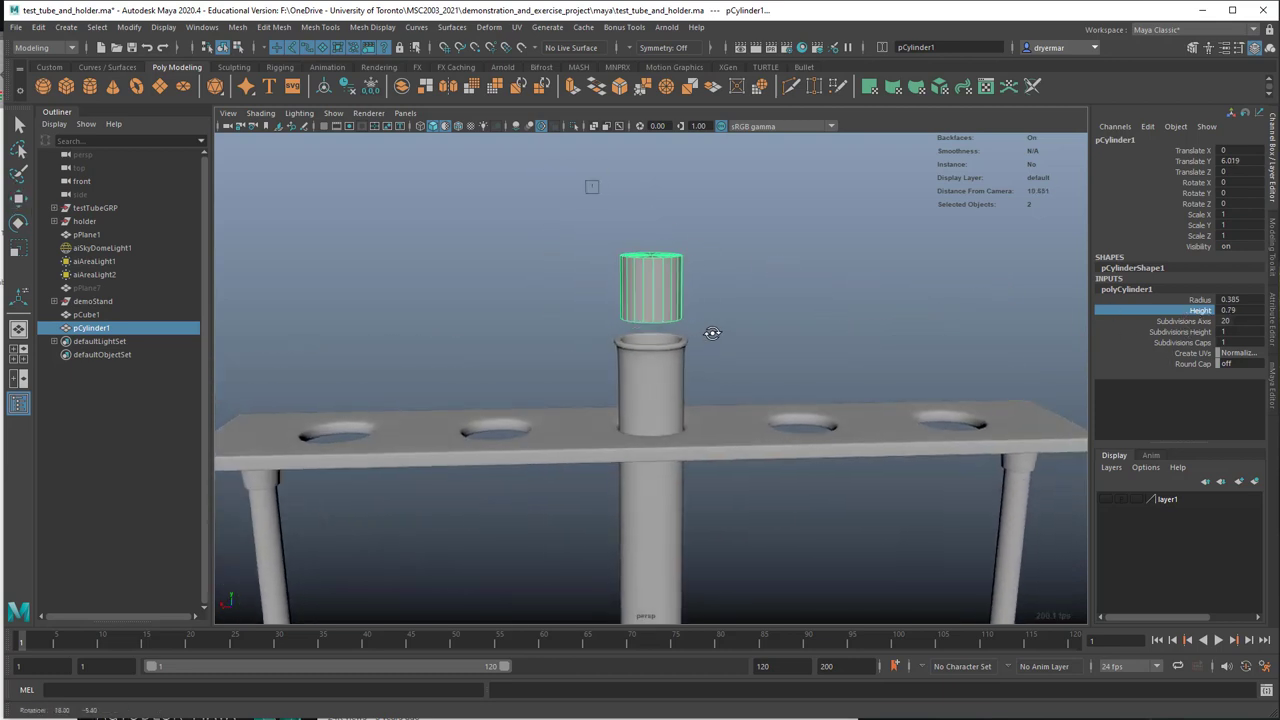
Step: Taper the cylinder by scaling its bottom ring of vertices inward, then return to object mode
right_drag(664, 300, 623, 334)
alt+drag(623, 334, 646, 318)
key(w)
key(r)
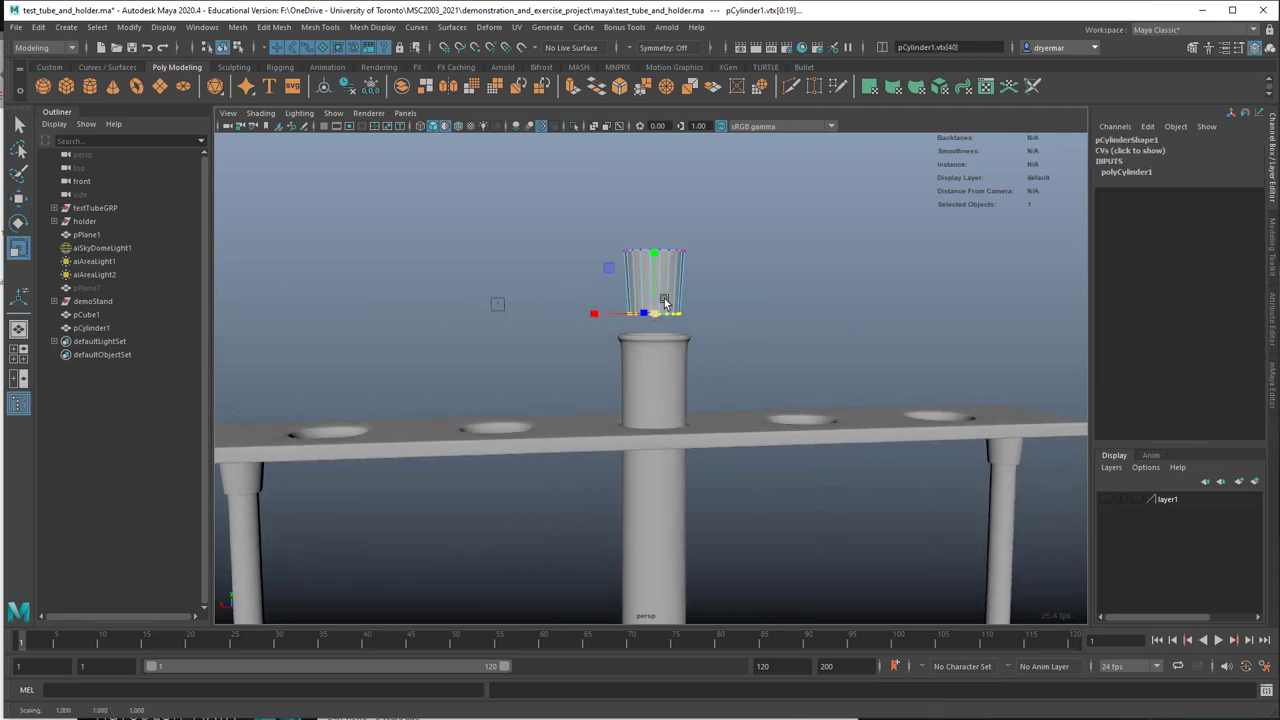
alt+right_drag(645, 290, 951, 328)
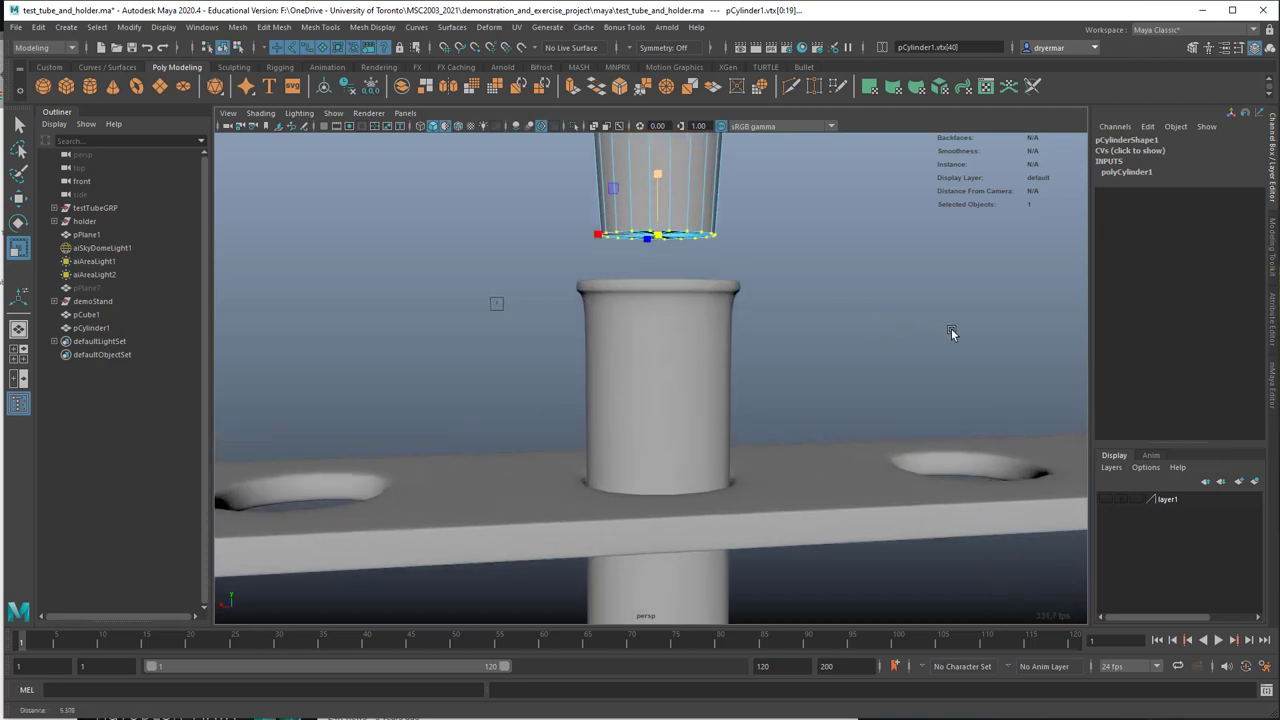
alt+middle_drag(717, 264, 737, 433)
key(F8)
Step: Bevel the stopper's top and bottom edge loops with a fraction of 0.176 and 2 segments
alt+drag(815, 221, 769, 299)
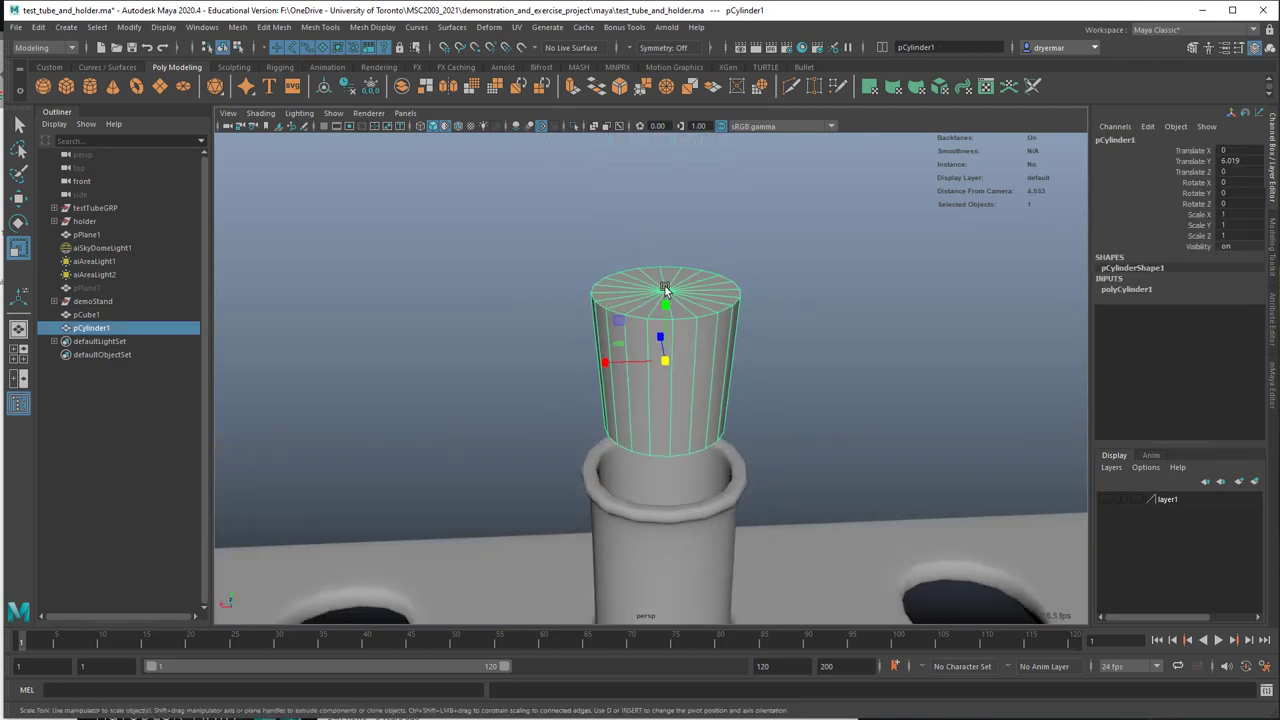
scroll(705, 290, up, 3)
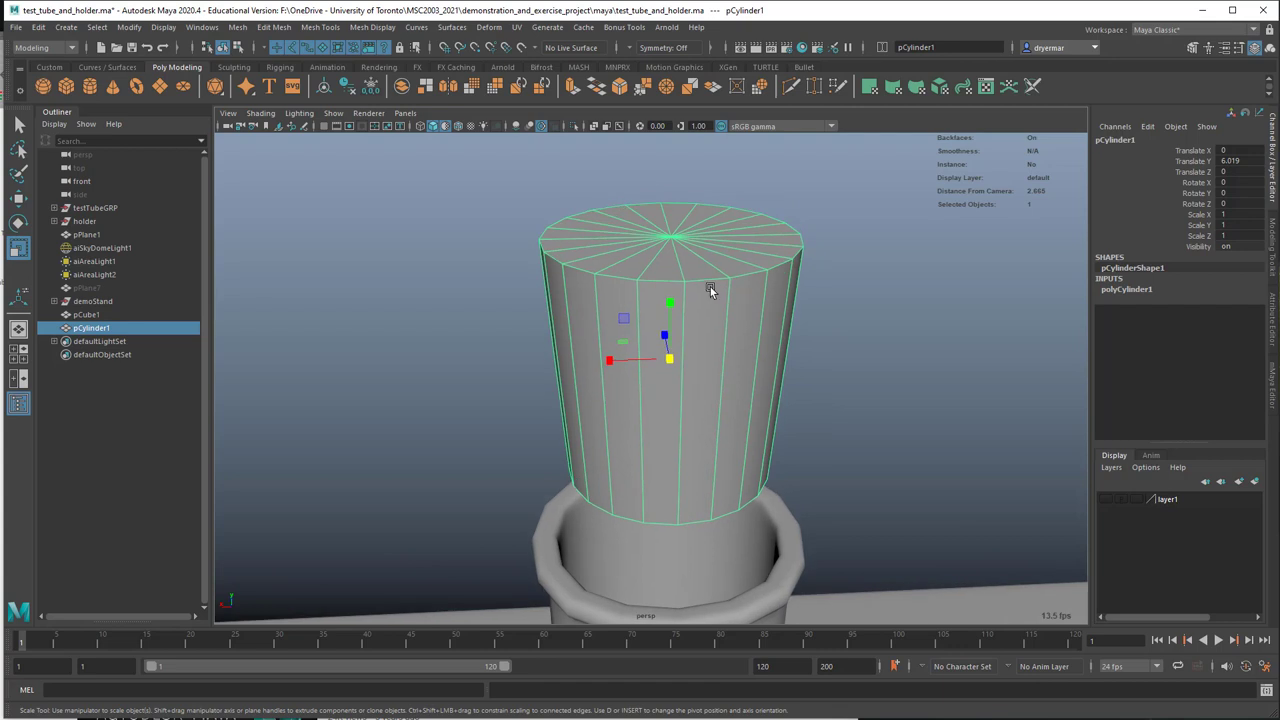
right_click(711, 290)
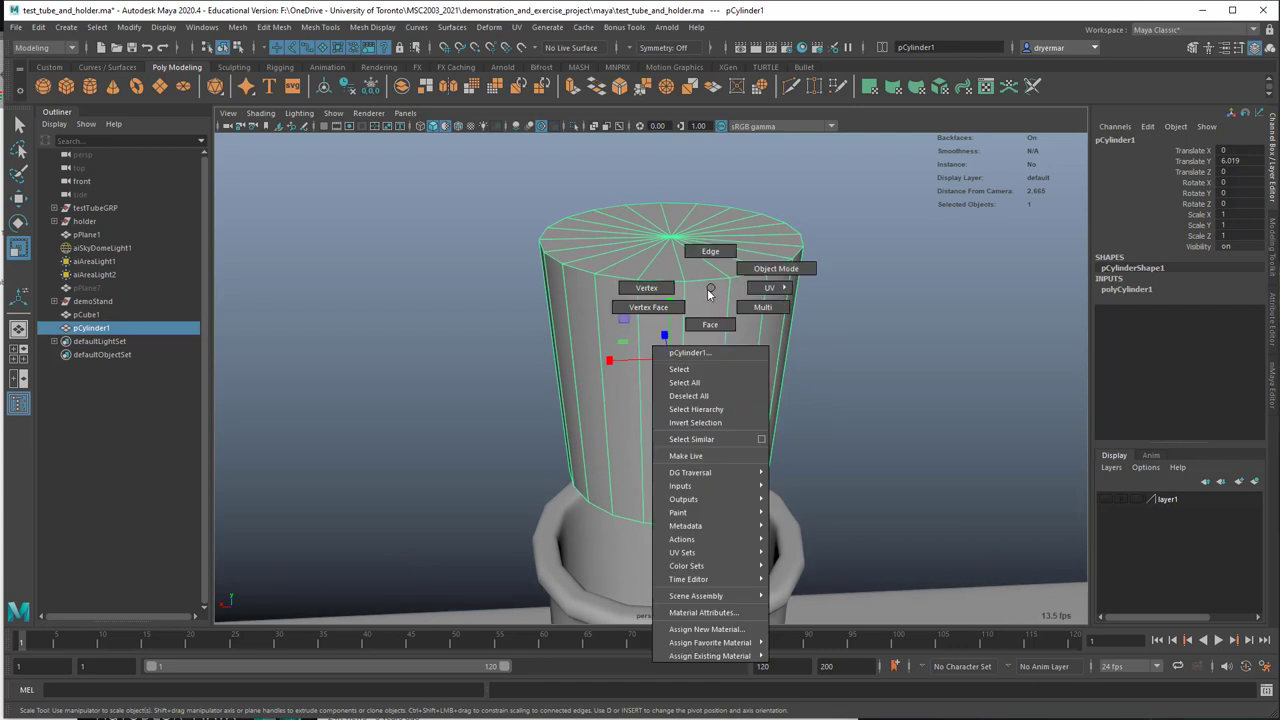
right_drag(709, 292, 712, 281)
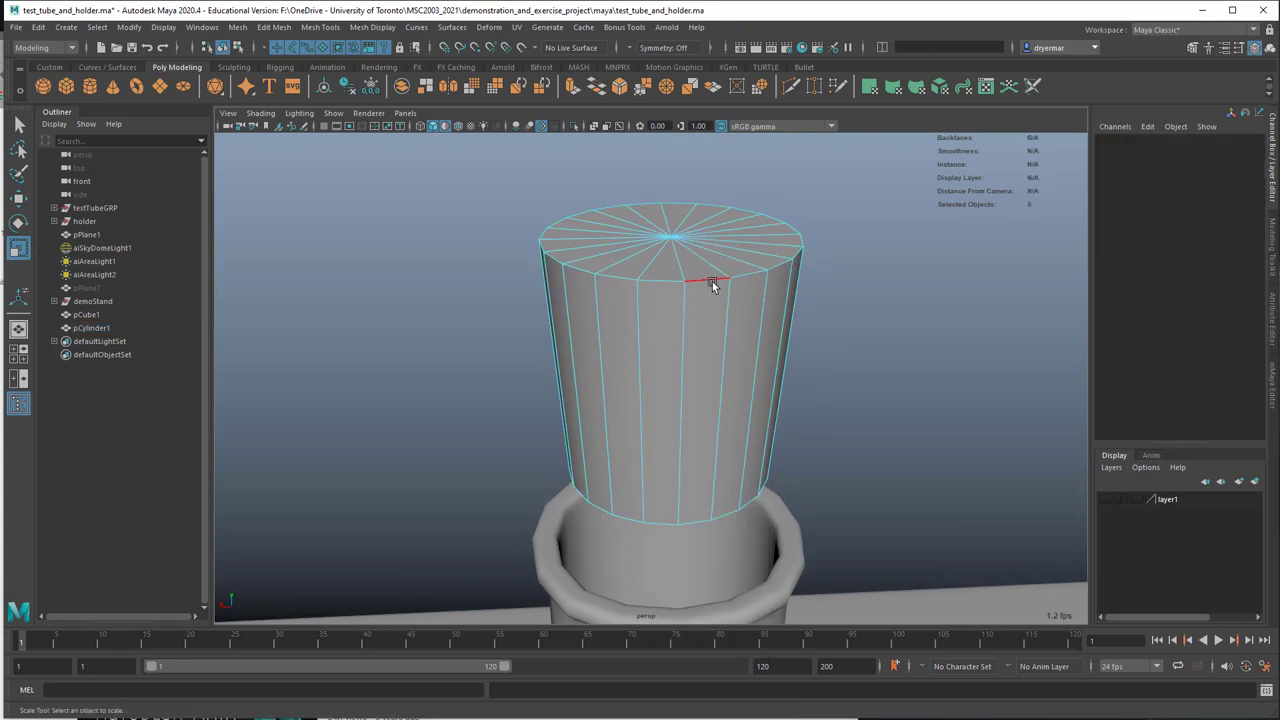
double_click(710, 280)
alt+drag(757, 321, 717, 280)
shift+double_click(694, 347)
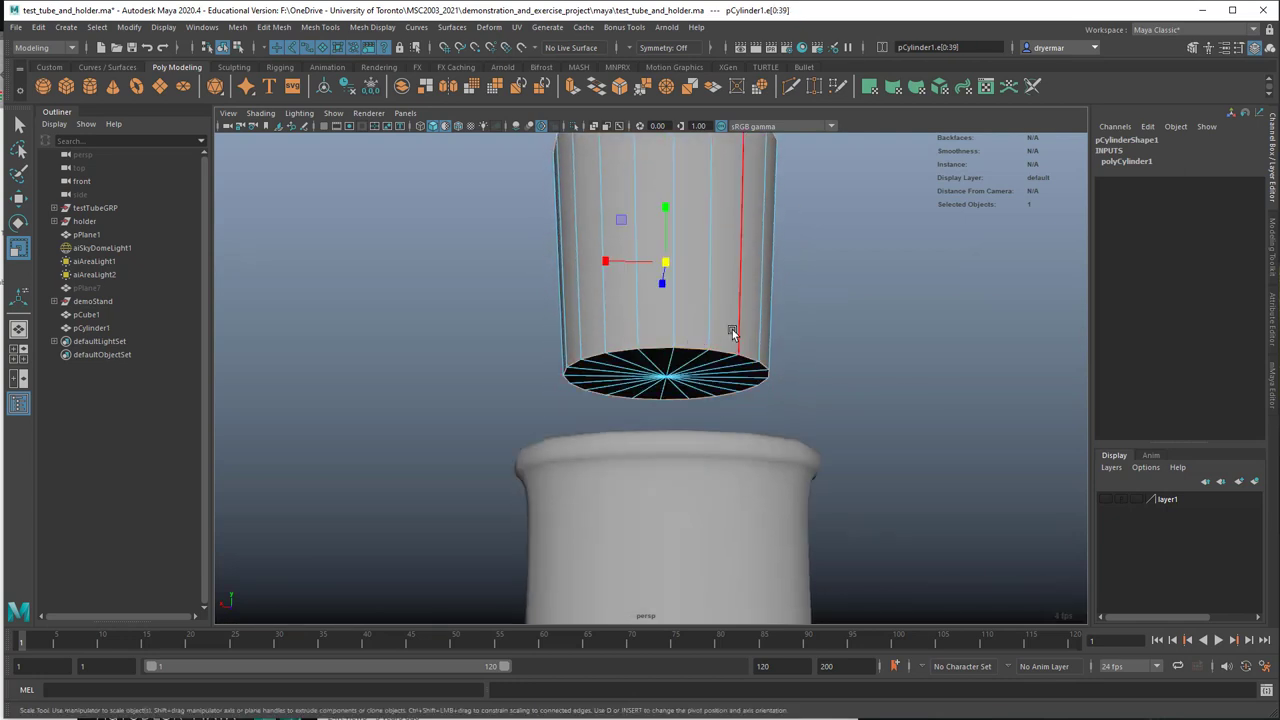
click(1273, 249)
click(1210, 447)
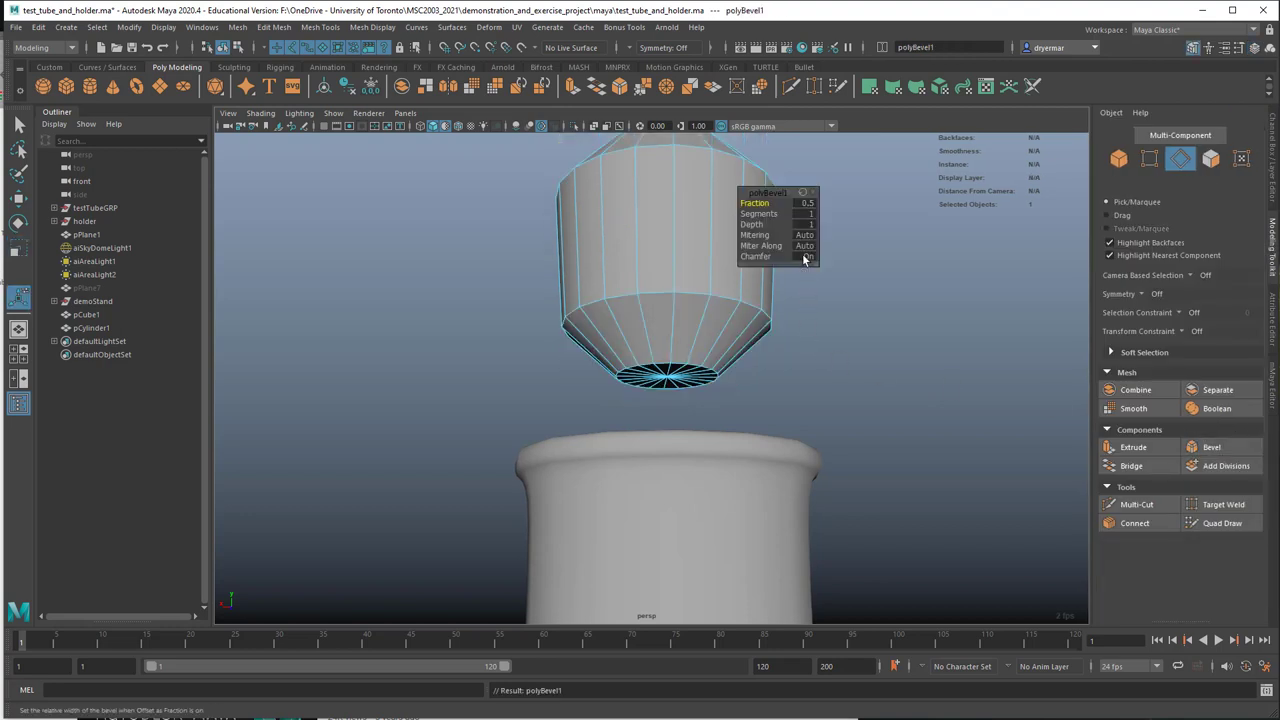
drag(745, 203, 798, 231)
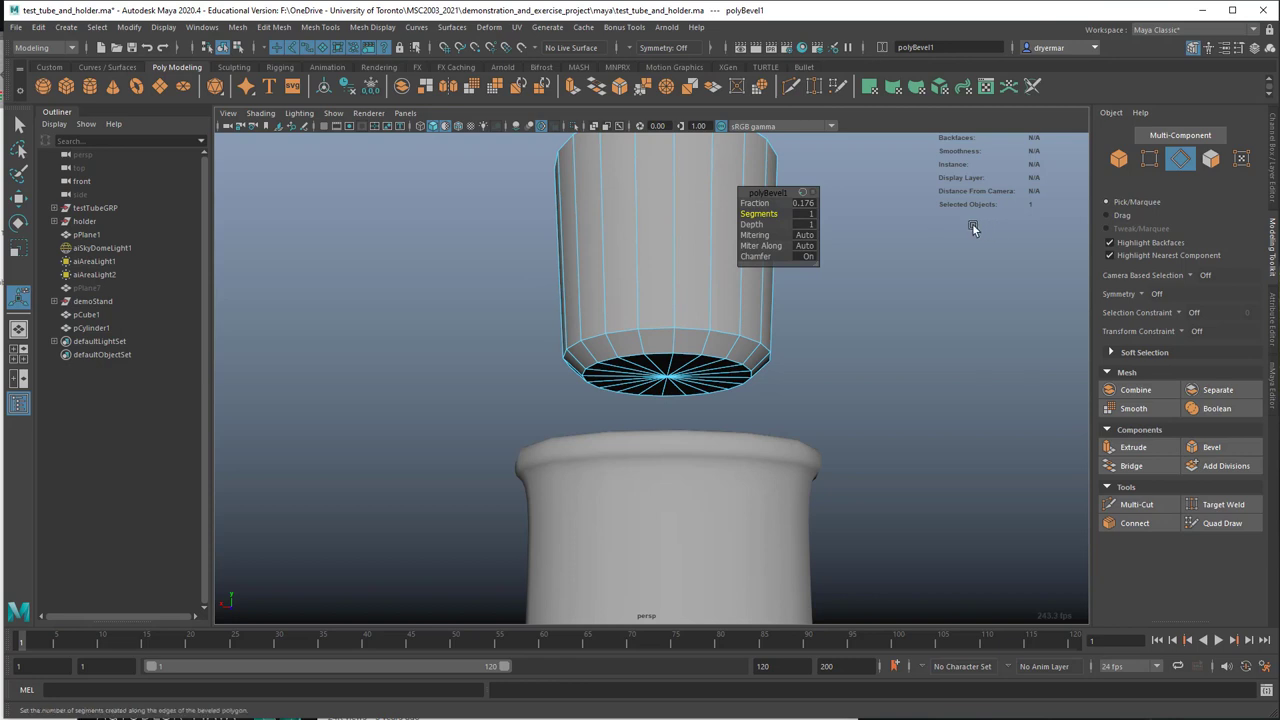
drag(808, 213, 836, 259)
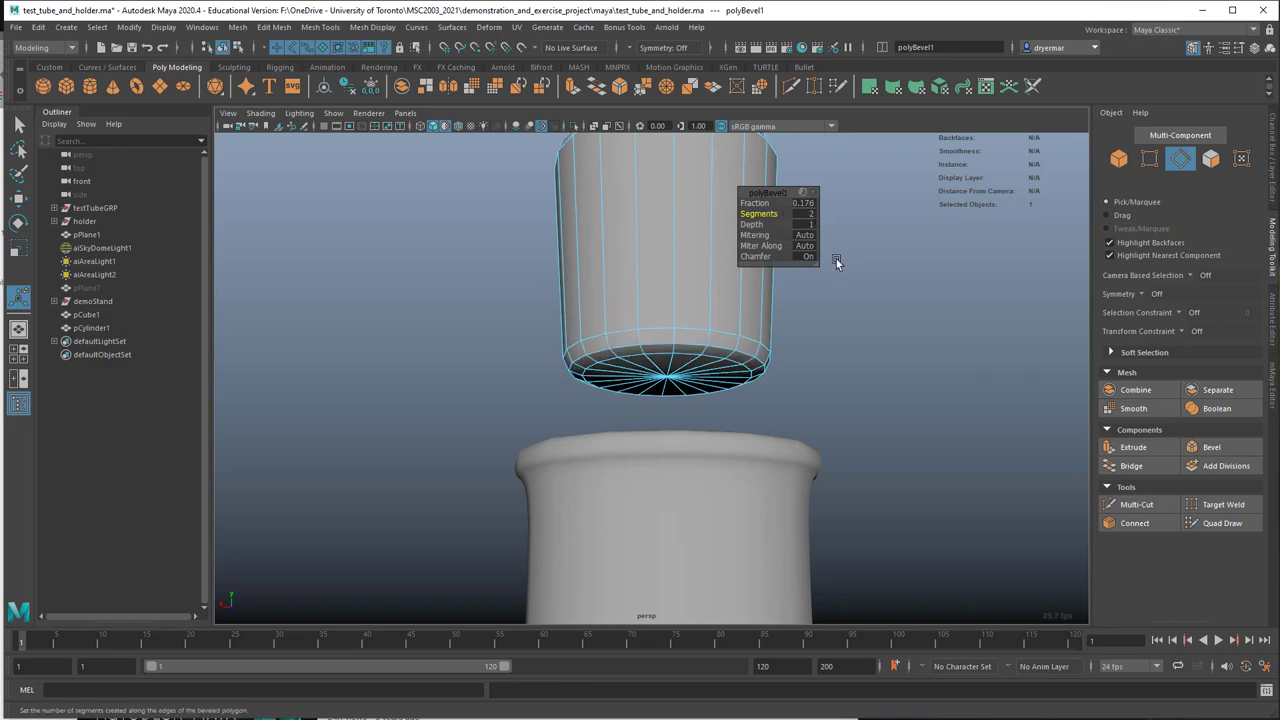
alt+drag(704, 264, 700, 317)
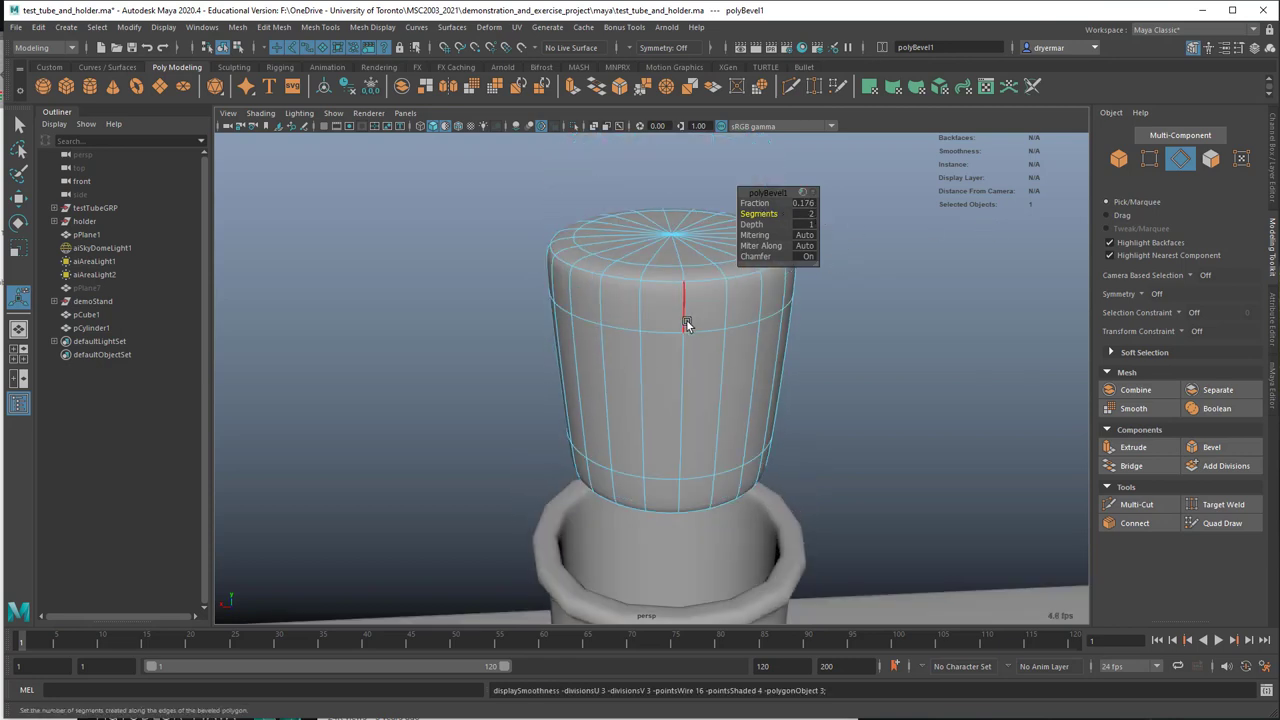
Step: Return to object mode and tighten the stopper's bevel to a fraction of 0.066
right_drag(675, 337, 688, 318)
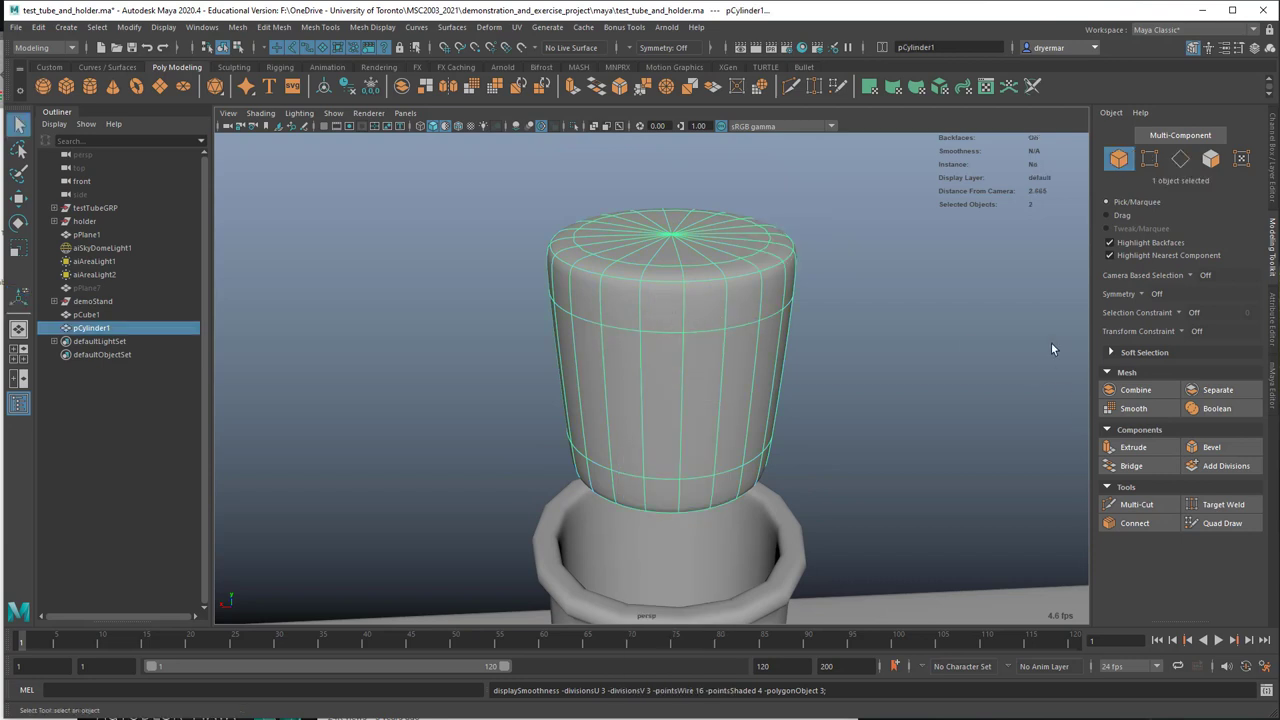
key(ctrl+b)
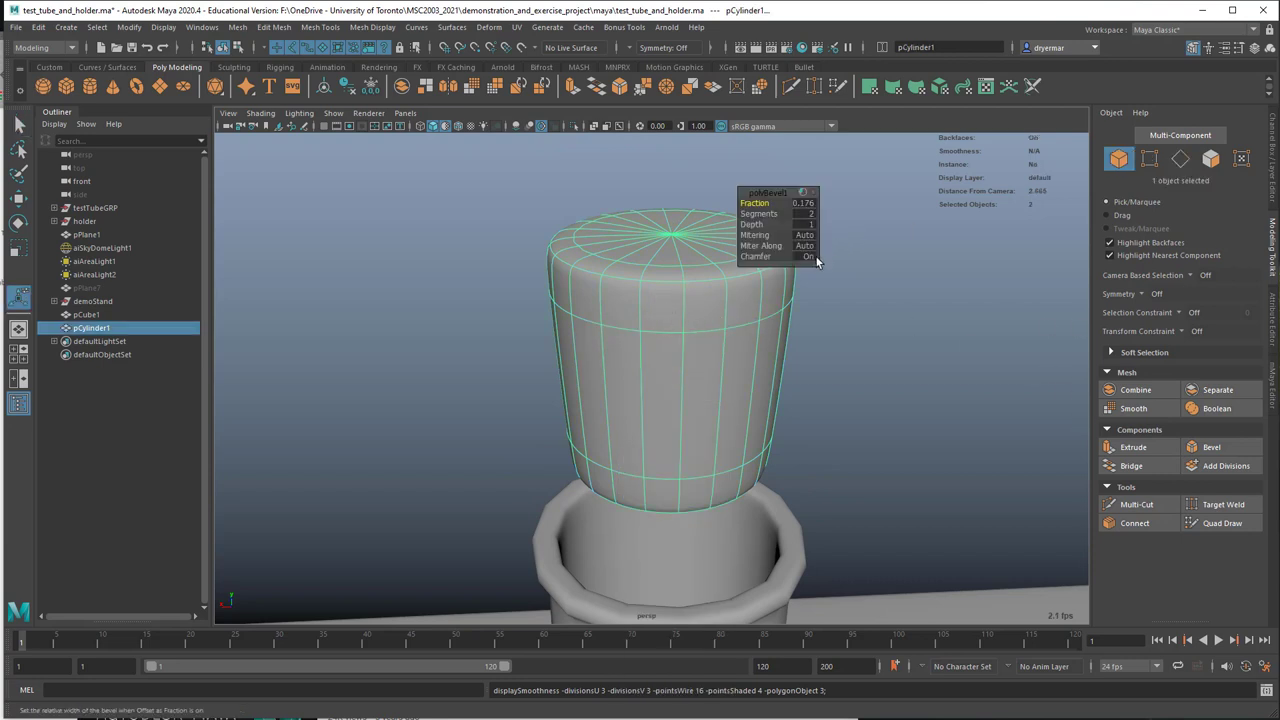
drag(770, 204, 805, 278)
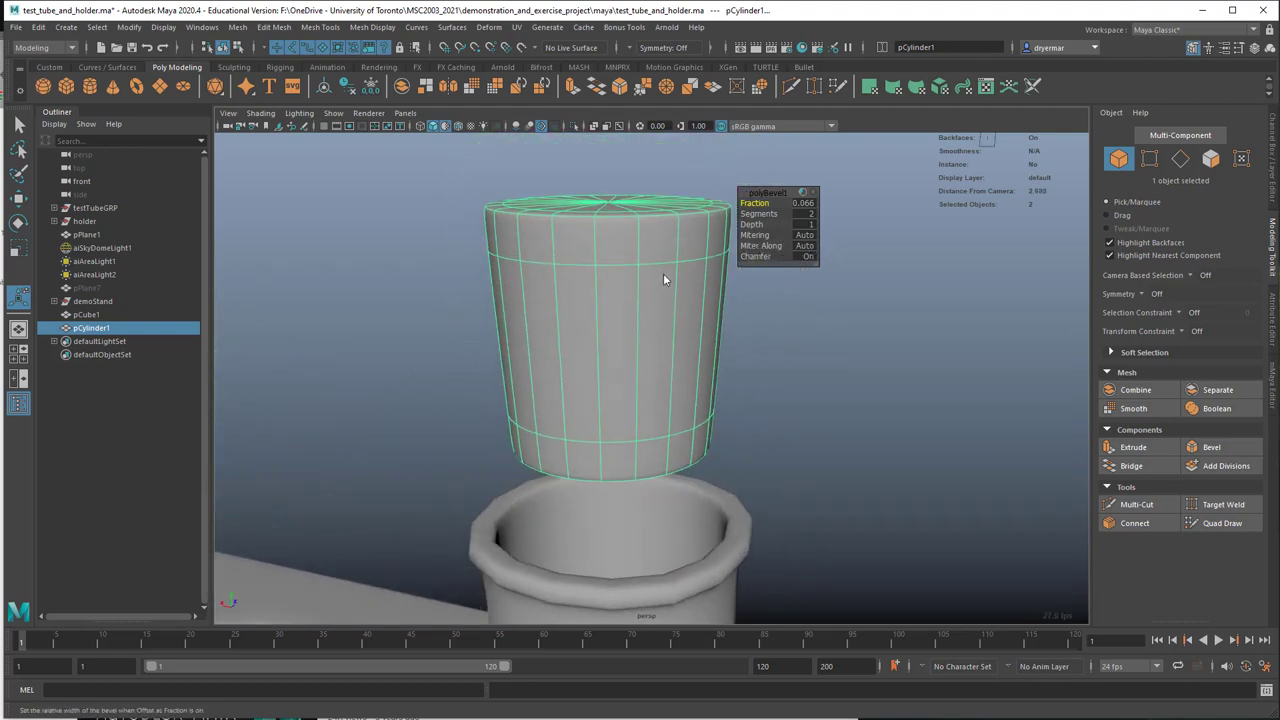
key(q)
alt+right_drag(717, 271, 686, 260)
alt+drag(686, 260, 701, 244)
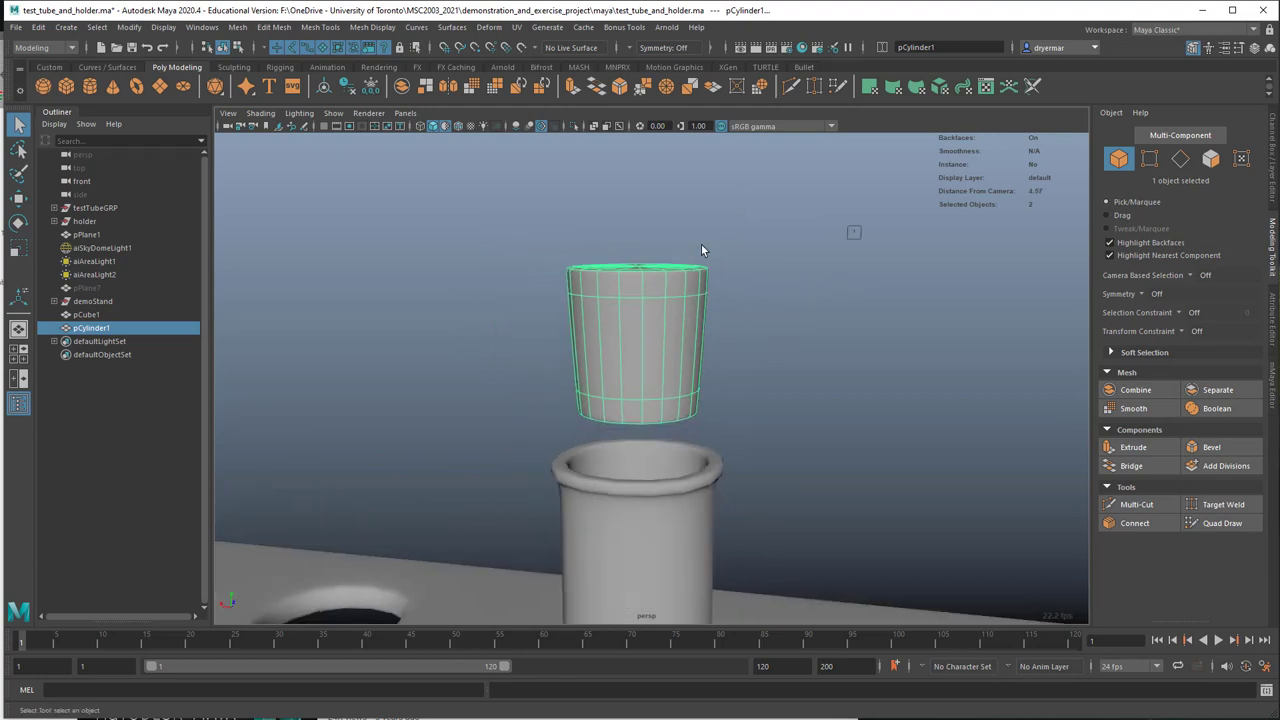
Step: Lower the stopper partway into the tube's mouth and scale it uniformly to about 1.09
key(w)
drag(640, 273, 643, 380)
key(r)
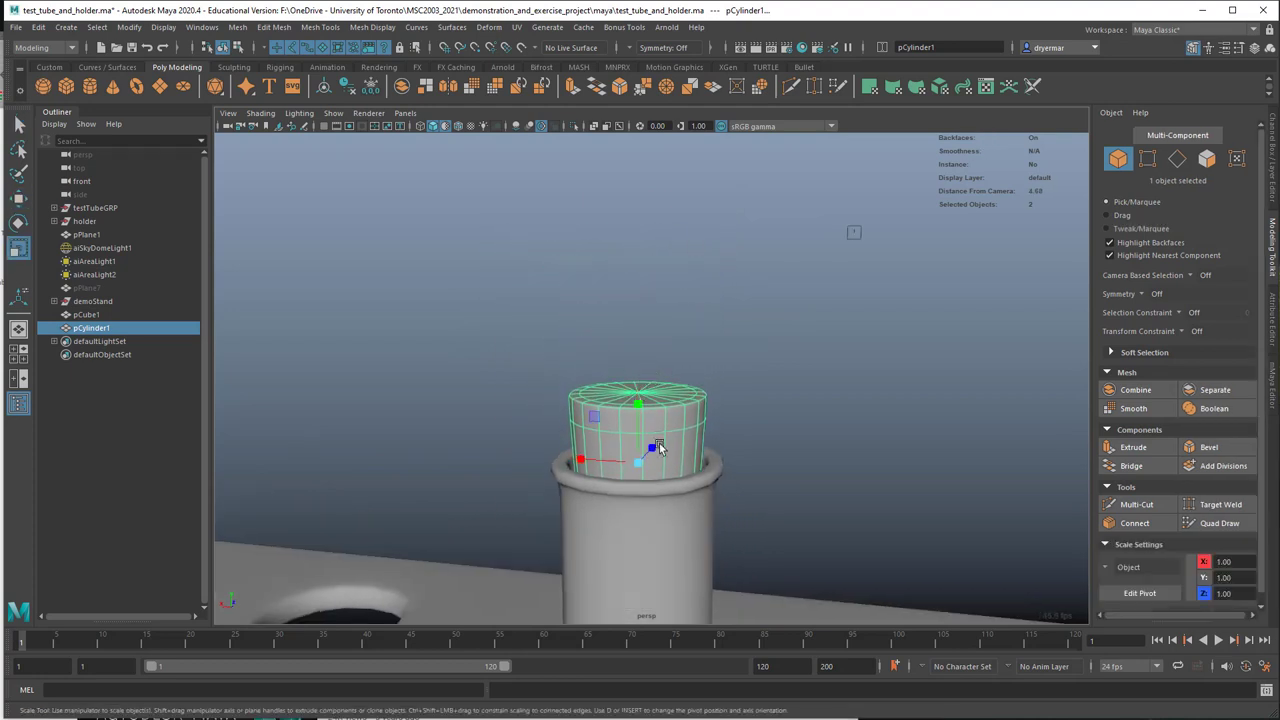
drag(636, 463, 647, 463)
alt+right_drag(647, 462, 569, 371)
alt+drag(569, 371, 671, 376)
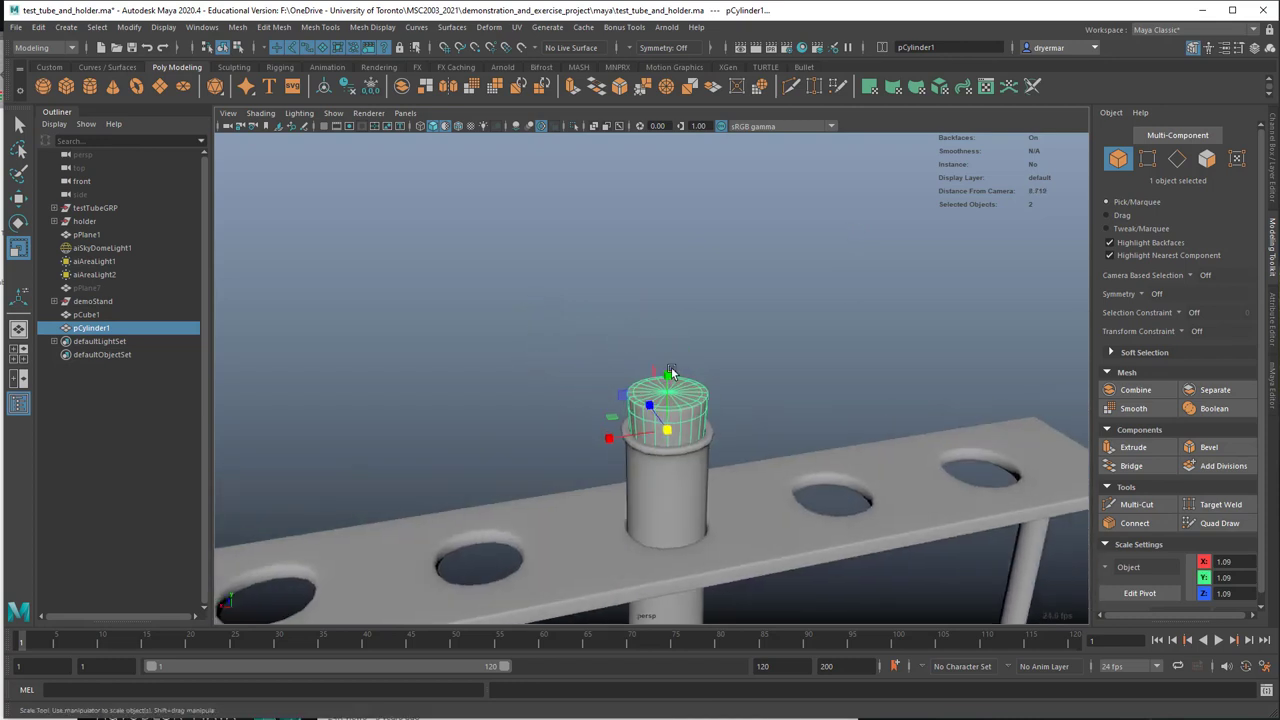
Step: Insert edge loops around the test tube's straight wall, at mid-height and nearer the rim, with Multi-Cut
alt+right_drag(671, 376, 533, 299)
alt+drag(533, 299, 668, 264)
click(668, 264)
alt+drag(780, 435, 682, 364)
alt+drag(649, 318, 686, 404)
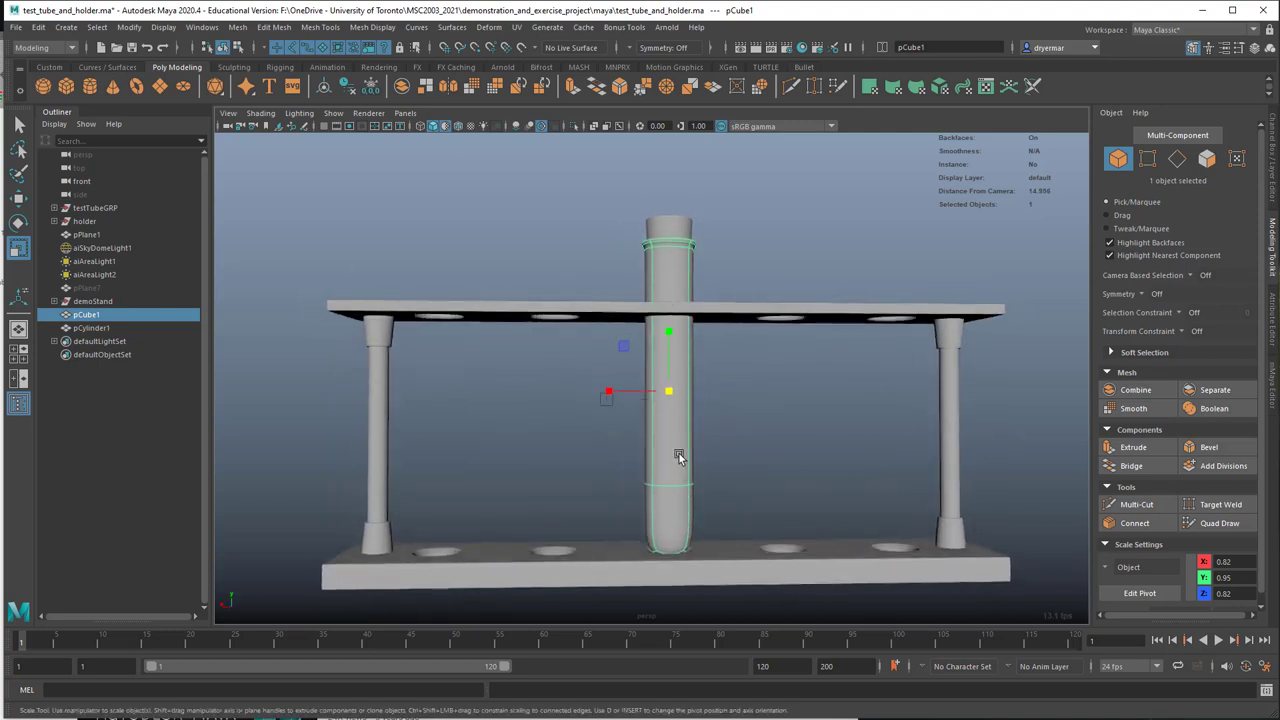
click(1130, 504)
click(690, 396)
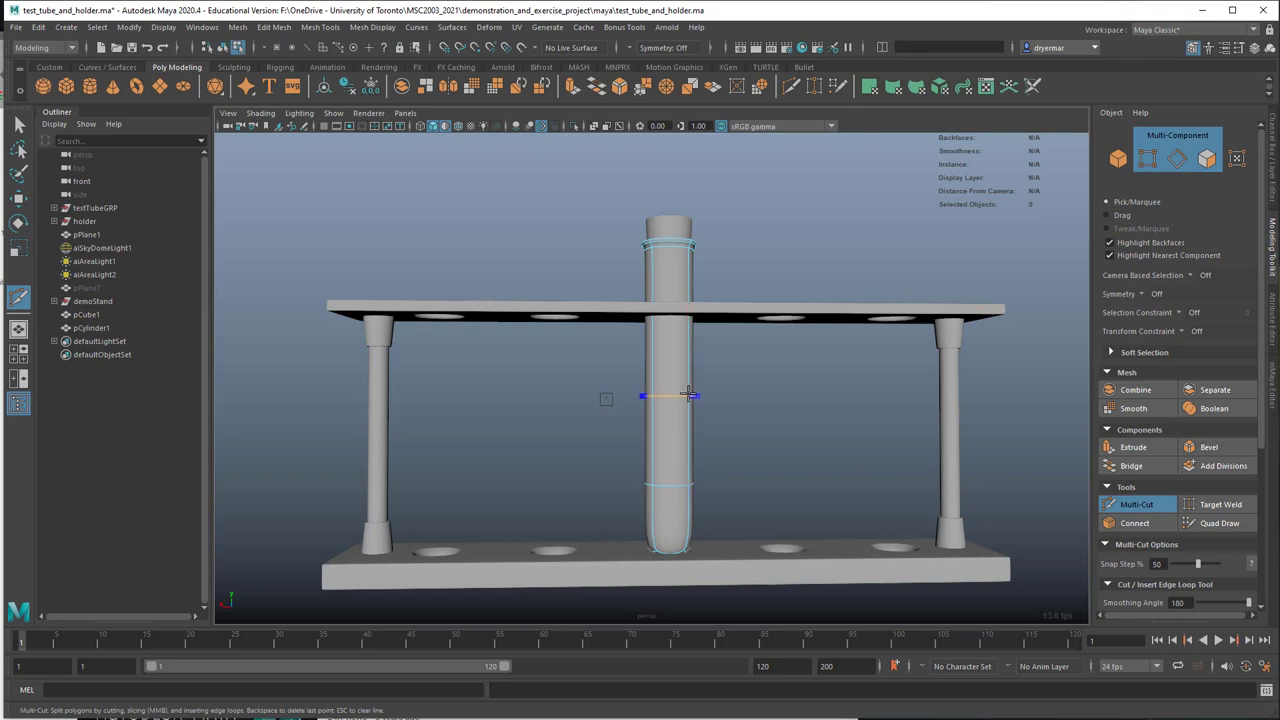
key(Return)
alt+drag(766, 429, 718, 440)
key(q)
Step: Smooth the test tube mesh with 2 divisions
click(680, 432)
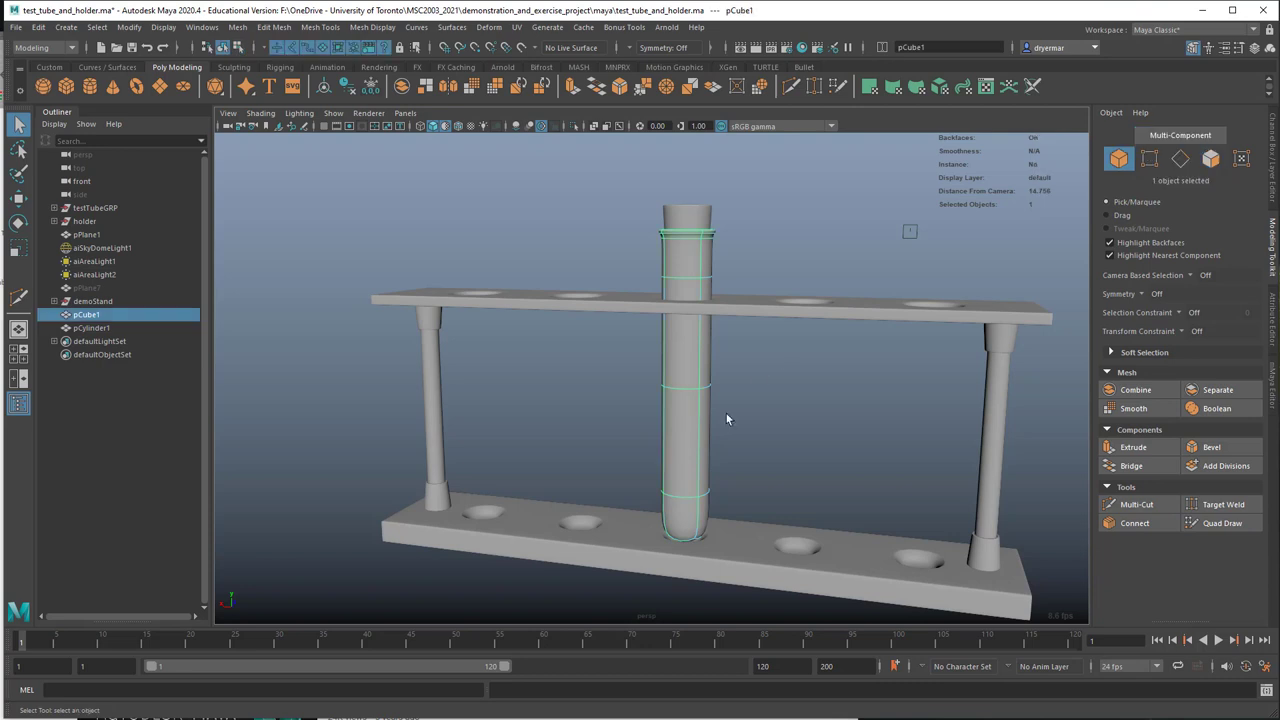
click(238, 27)
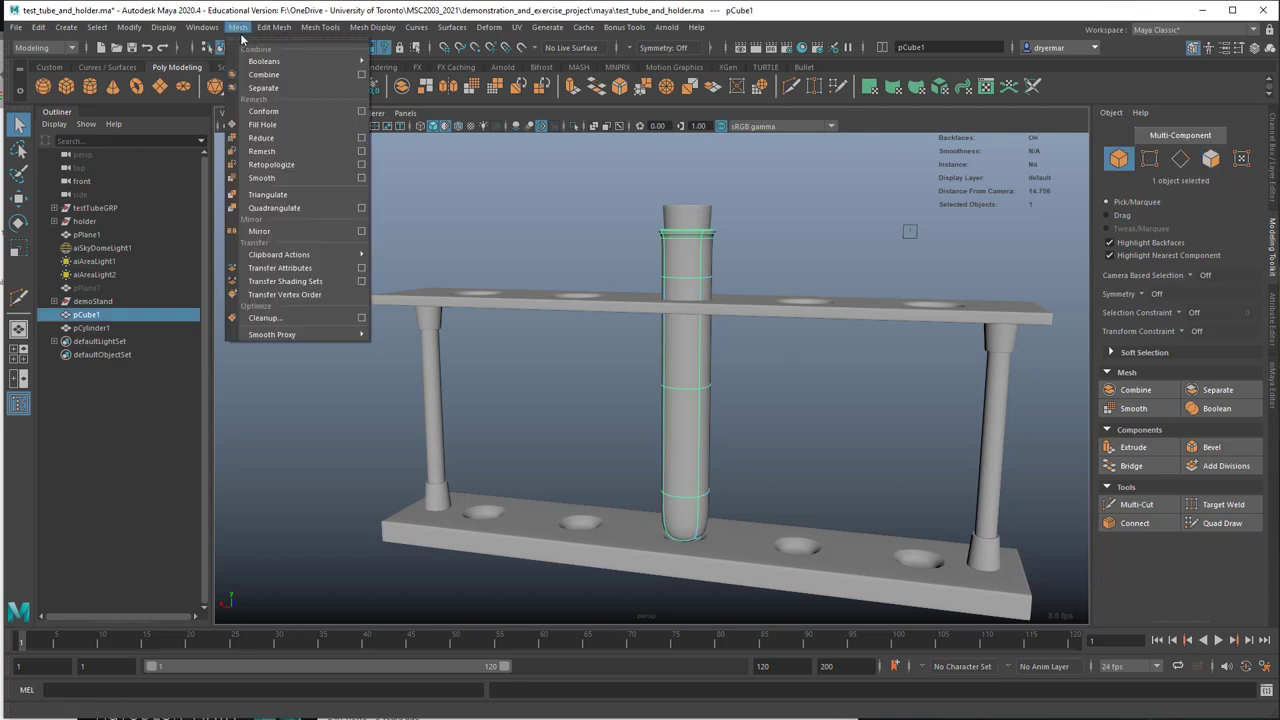
click(279, 177)
alt+drag(374, 194, 712, 223)
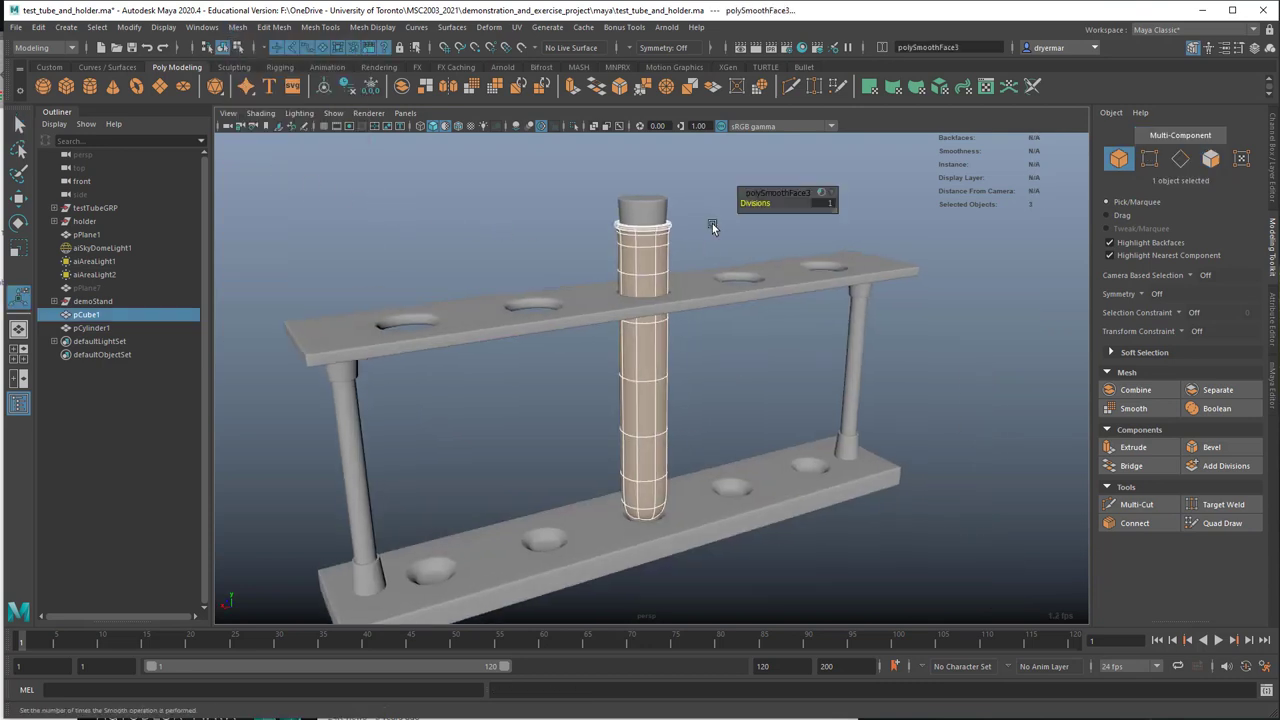
click(817, 205)
text(2)
key(Return)
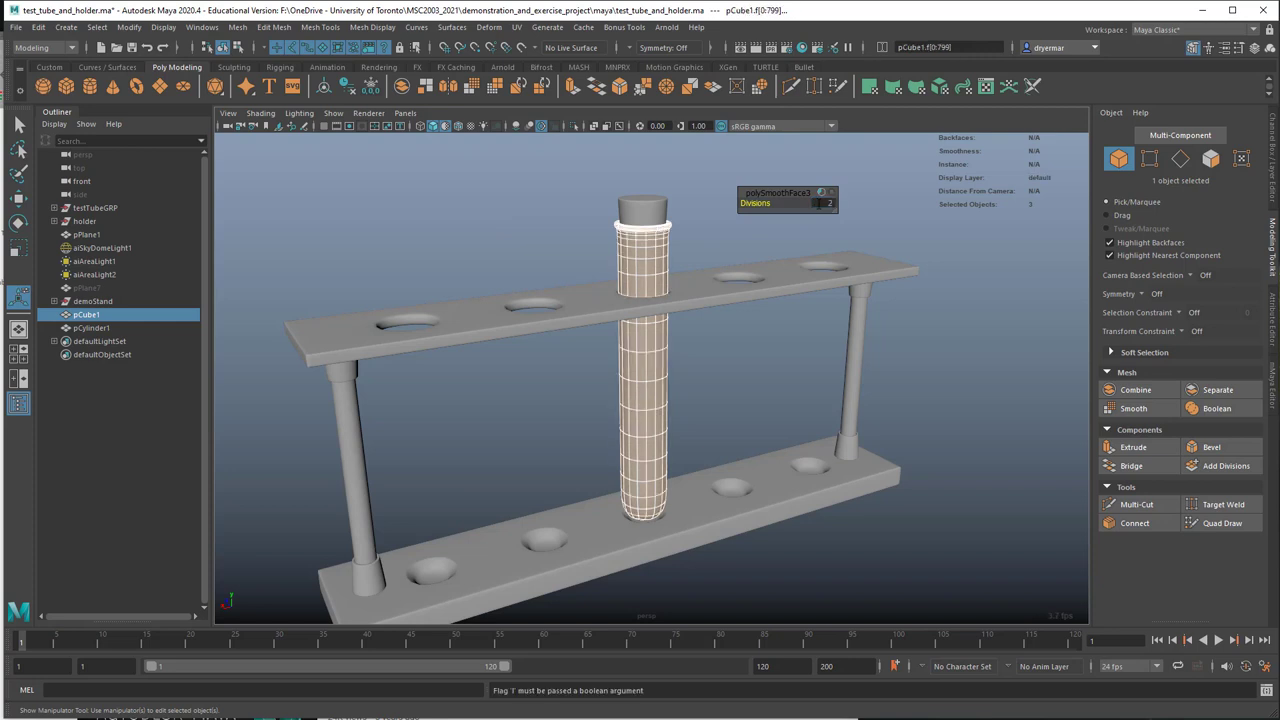
Step: Examine the smoothed test tube's surface and rounded bottom up close and in its holder
click(725, 380)
alt+drag(723, 394, 640, 363)
key(ctrl+z)
key(3)
alt+right_drag(640, 363, 700, 354)
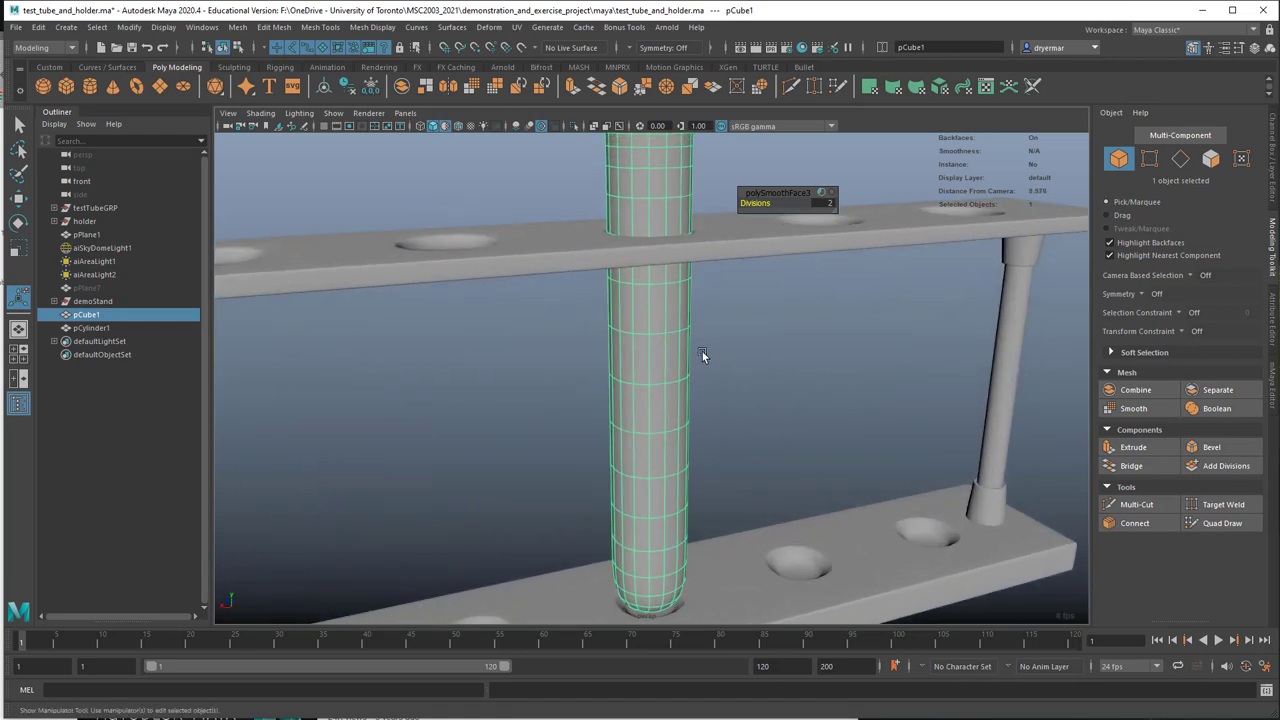
key(q)
alt+drag(763, 360, 749, 420)
alt+right_drag(749, 420, 586, 329)
alt+drag(586, 329, 574, 318)
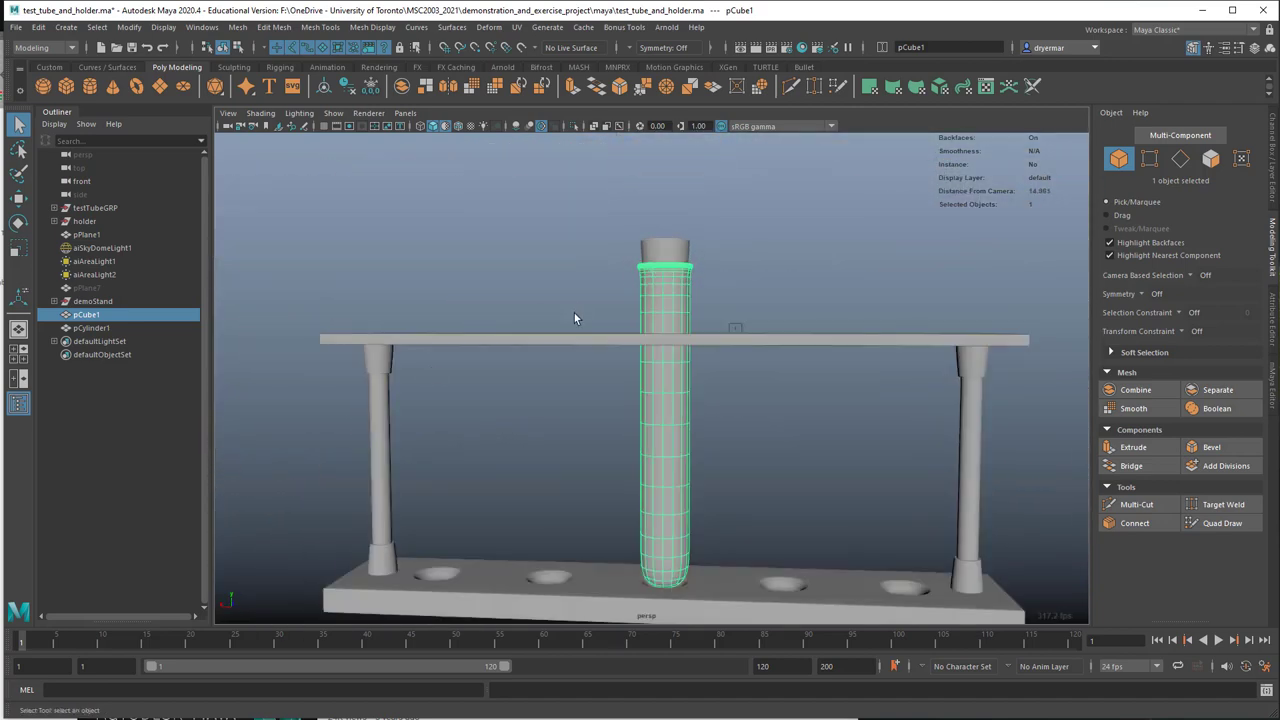
Step: Rename the tube object testTube and the stopper object stopperdemo
double_click(94, 314)
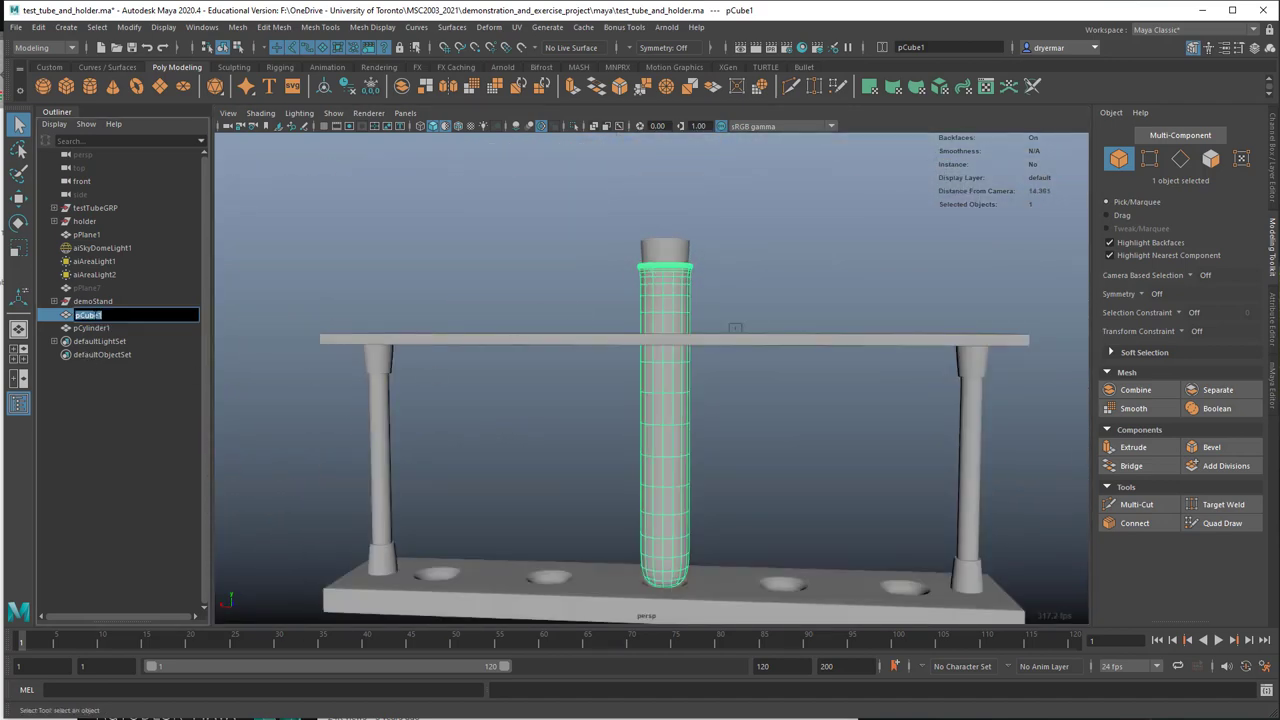
text(testTube)
key(Return)
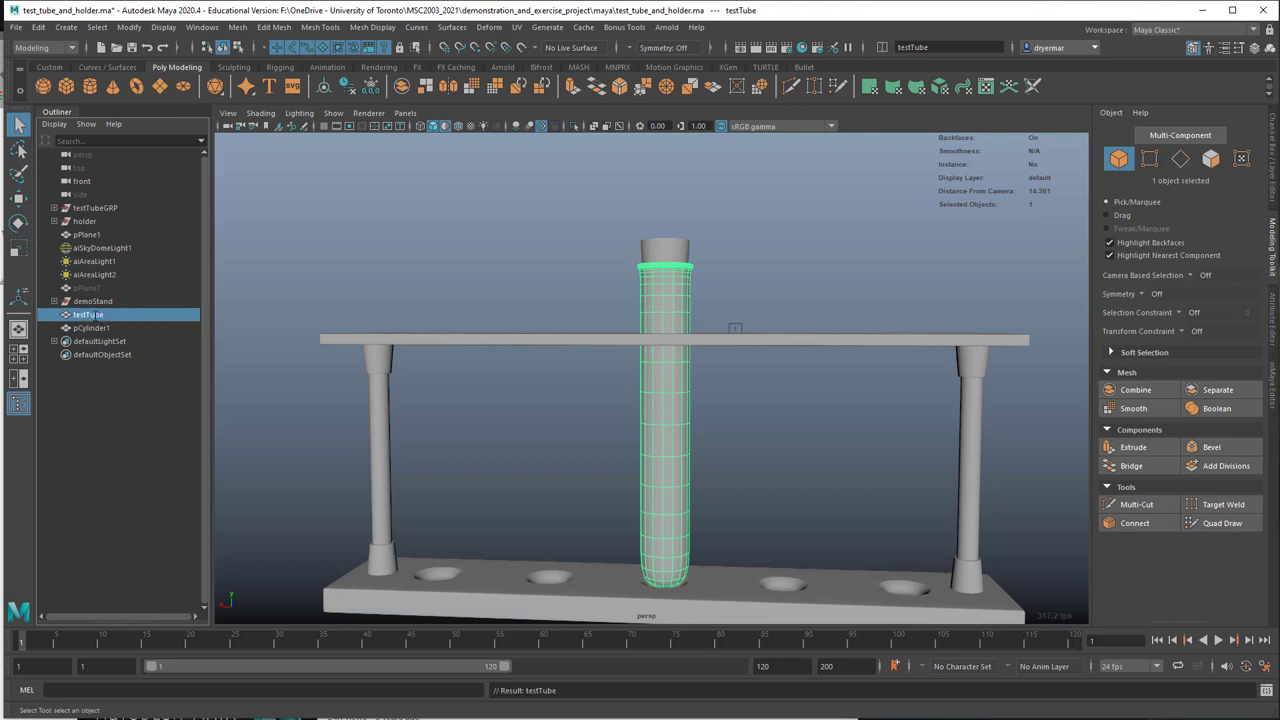
double_click(96, 328)
text(stopper)
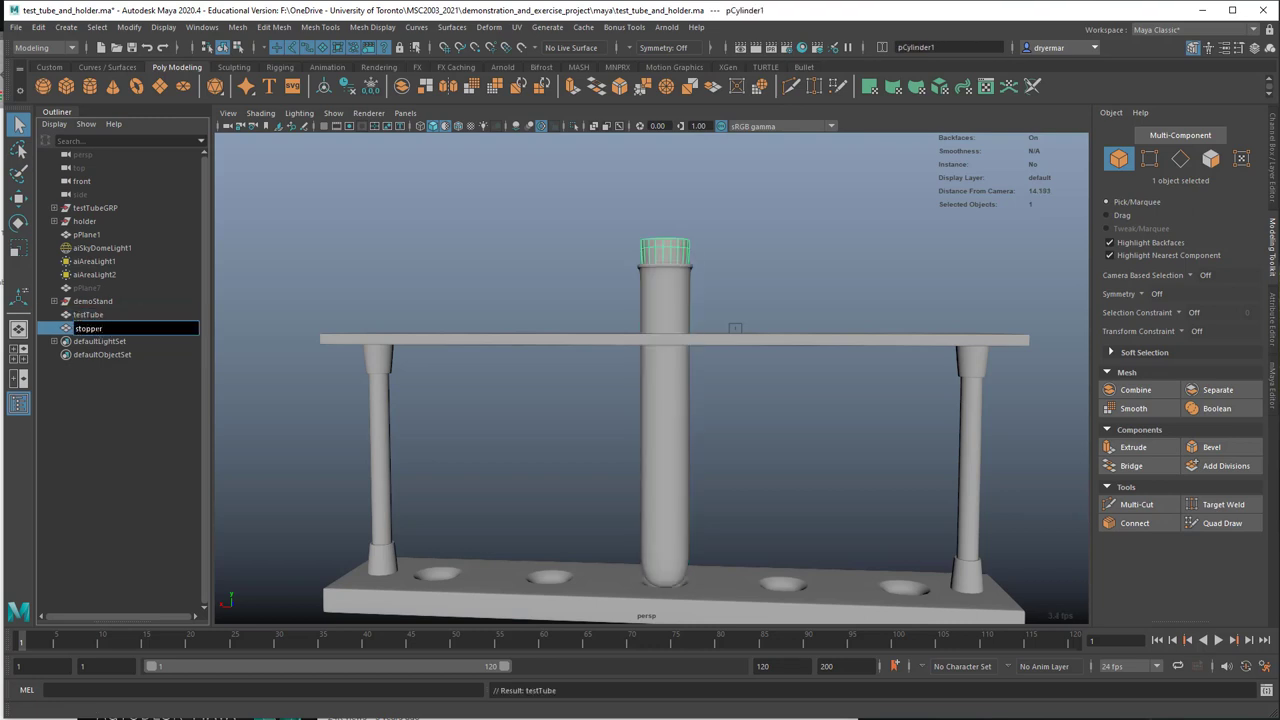
text(demo)
key(Return)
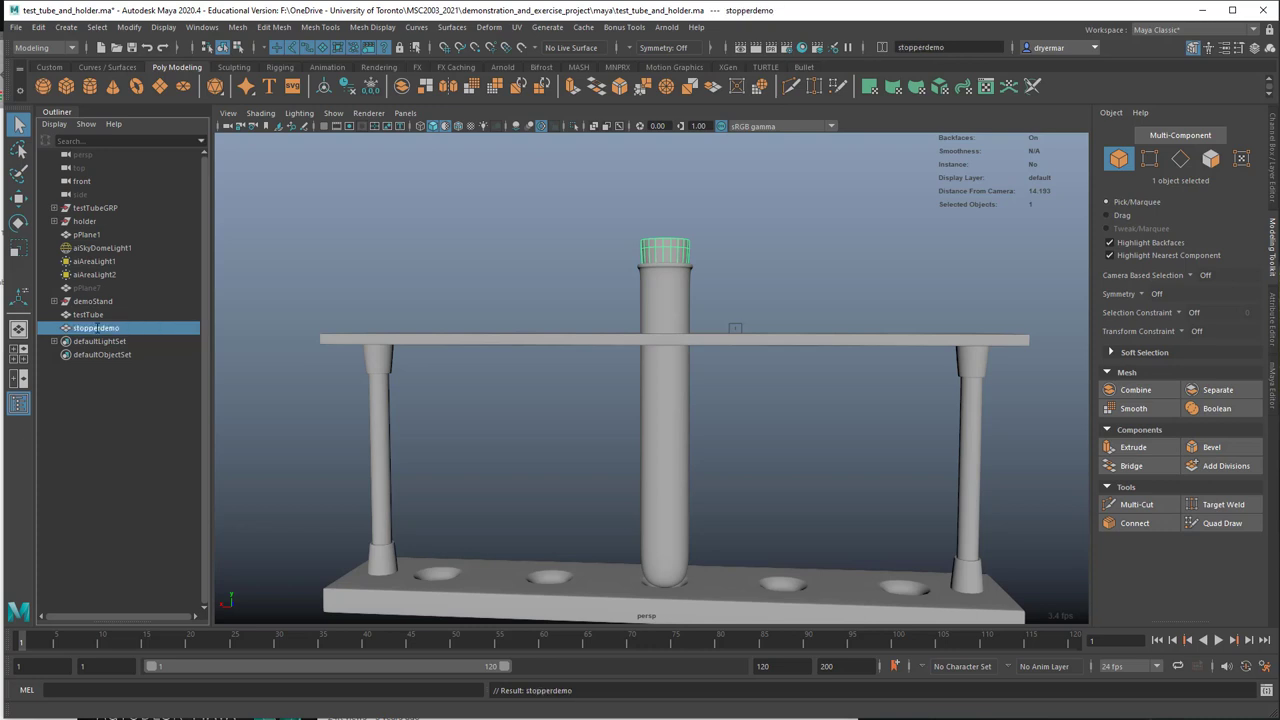
Step: Group stopperdemo and testTube together and name the group TT
ctrl+click(92, 315)
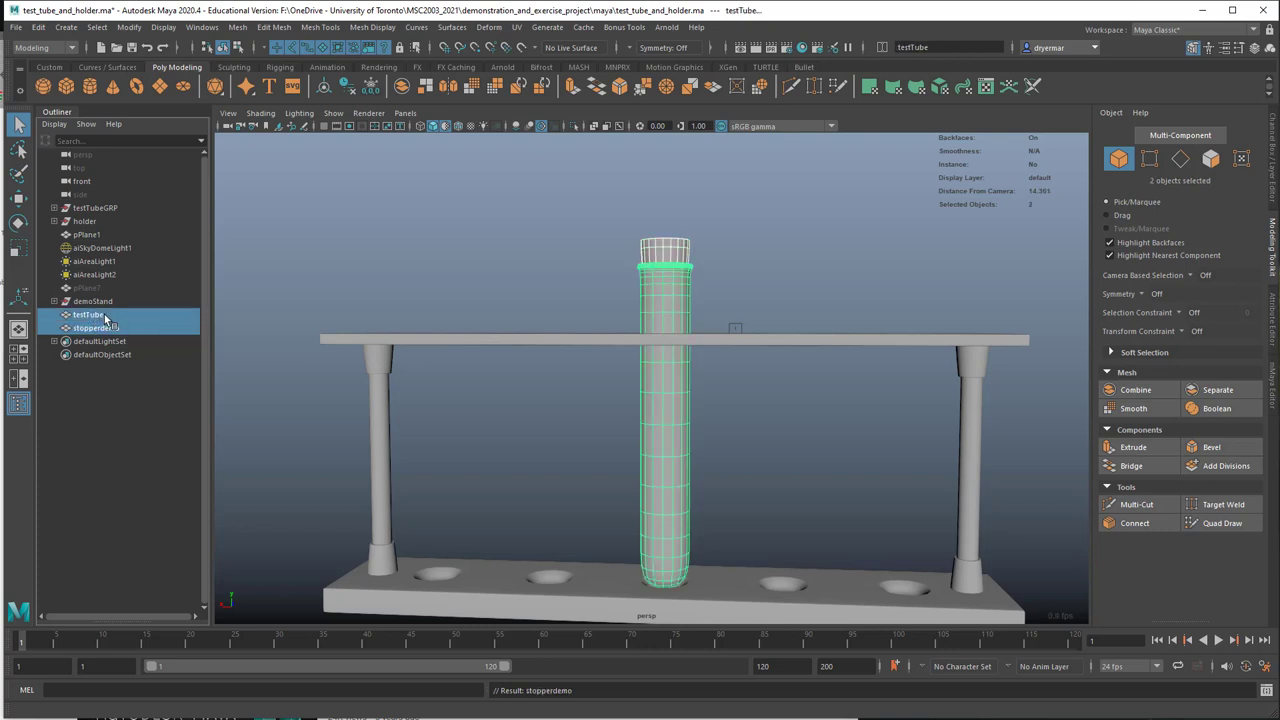
key(ctrl+g)
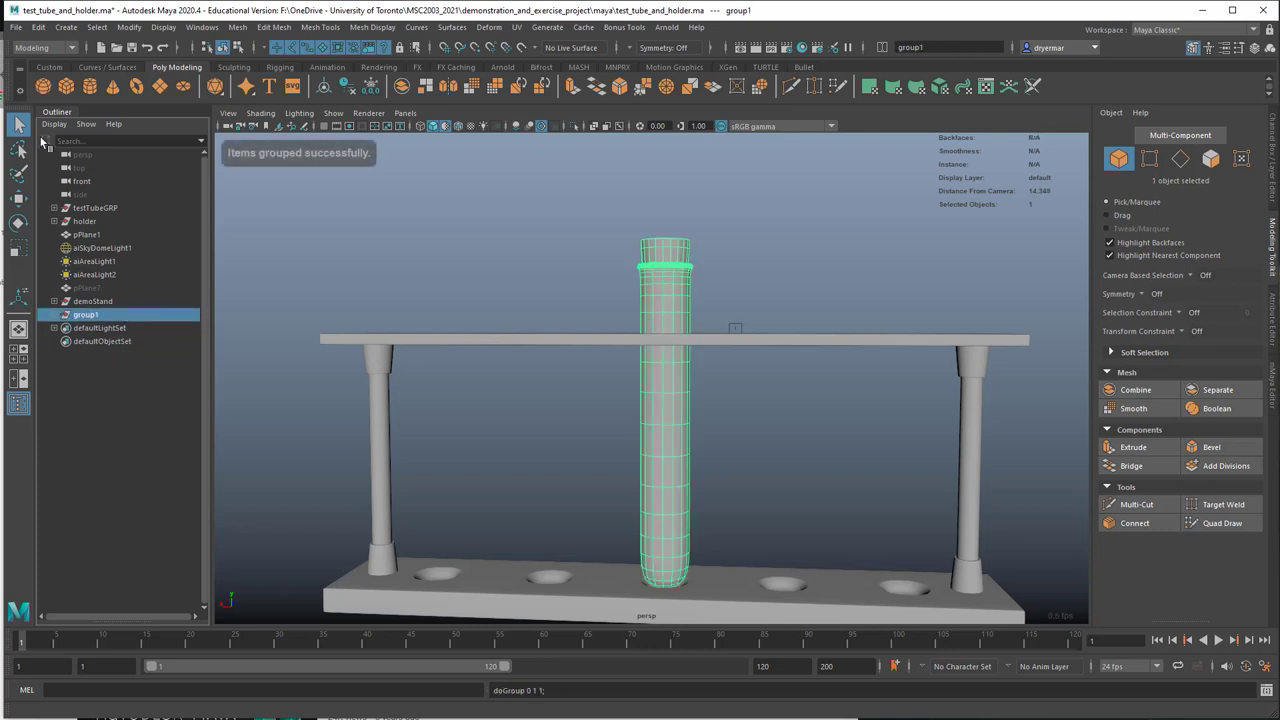
click(54, 315)
click(102, 328)
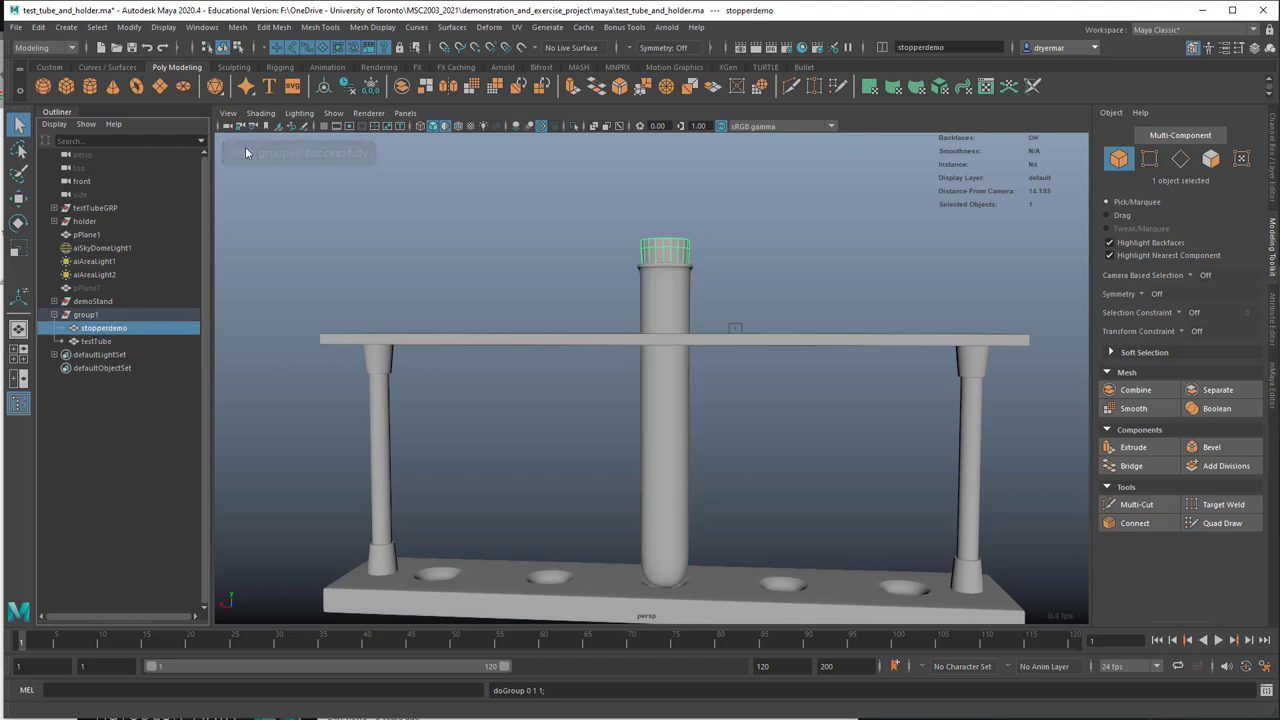
click(42, 68)
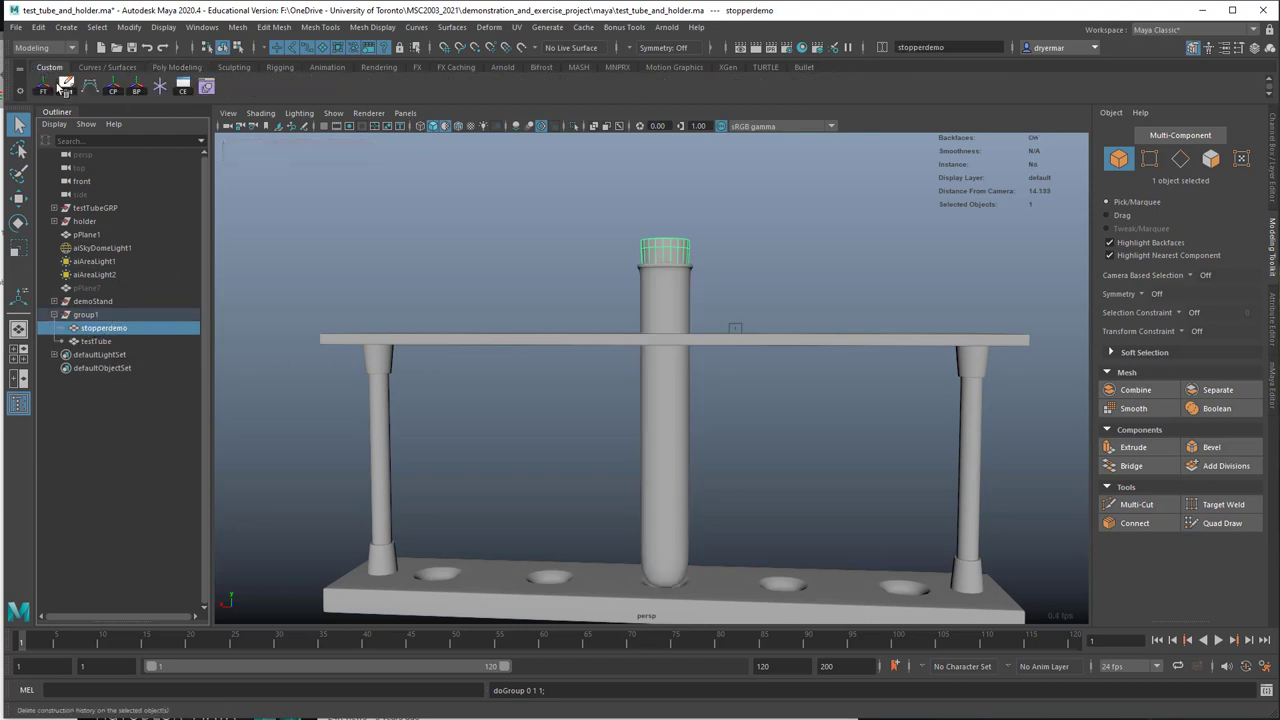
ctrl+click(98, 342)
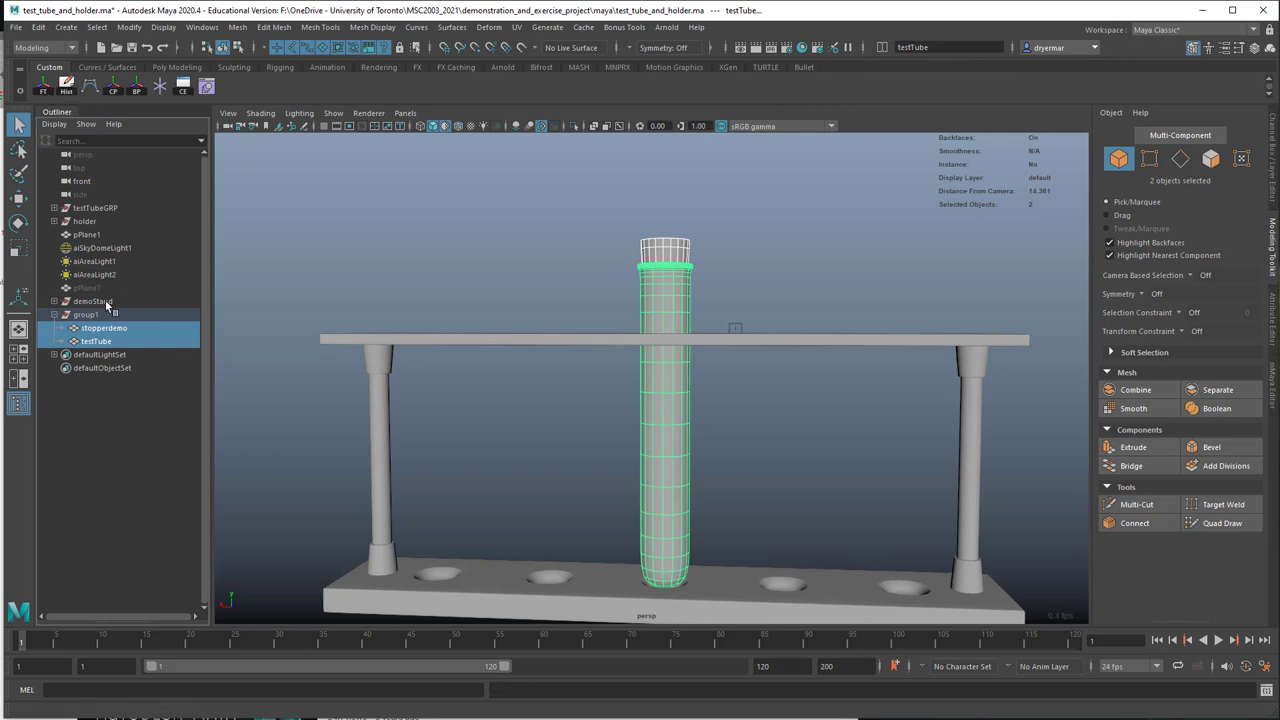
click(99, 316)
double_click(99, 317)
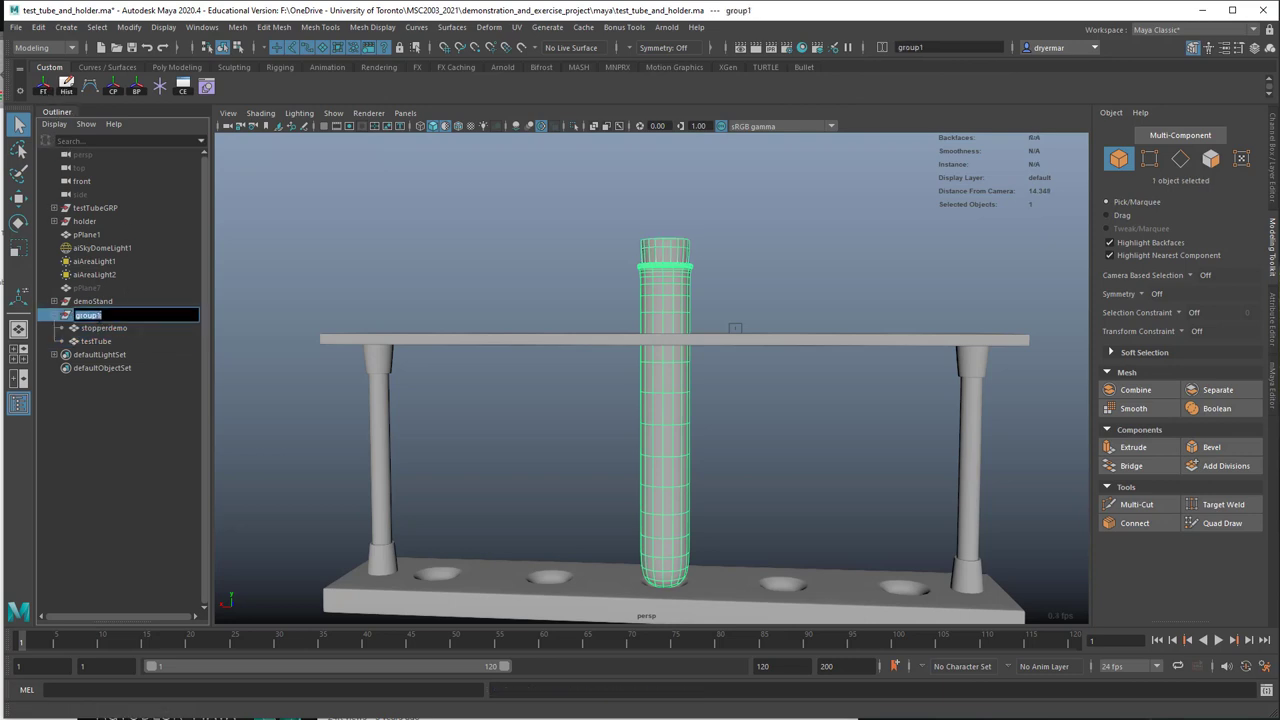
text(TT)
key(Return)
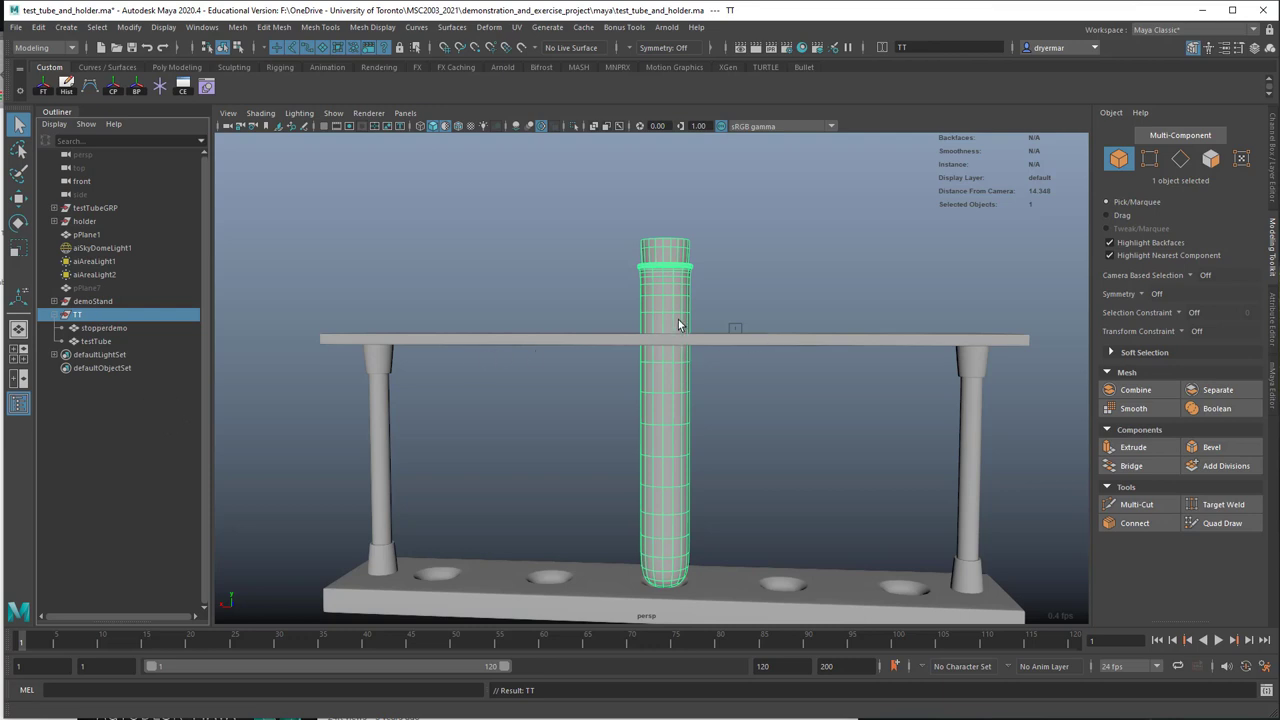
Step: Isolate the test tube in the viewport and examine its hollow interior, rim and outer wall
click(685, 391)
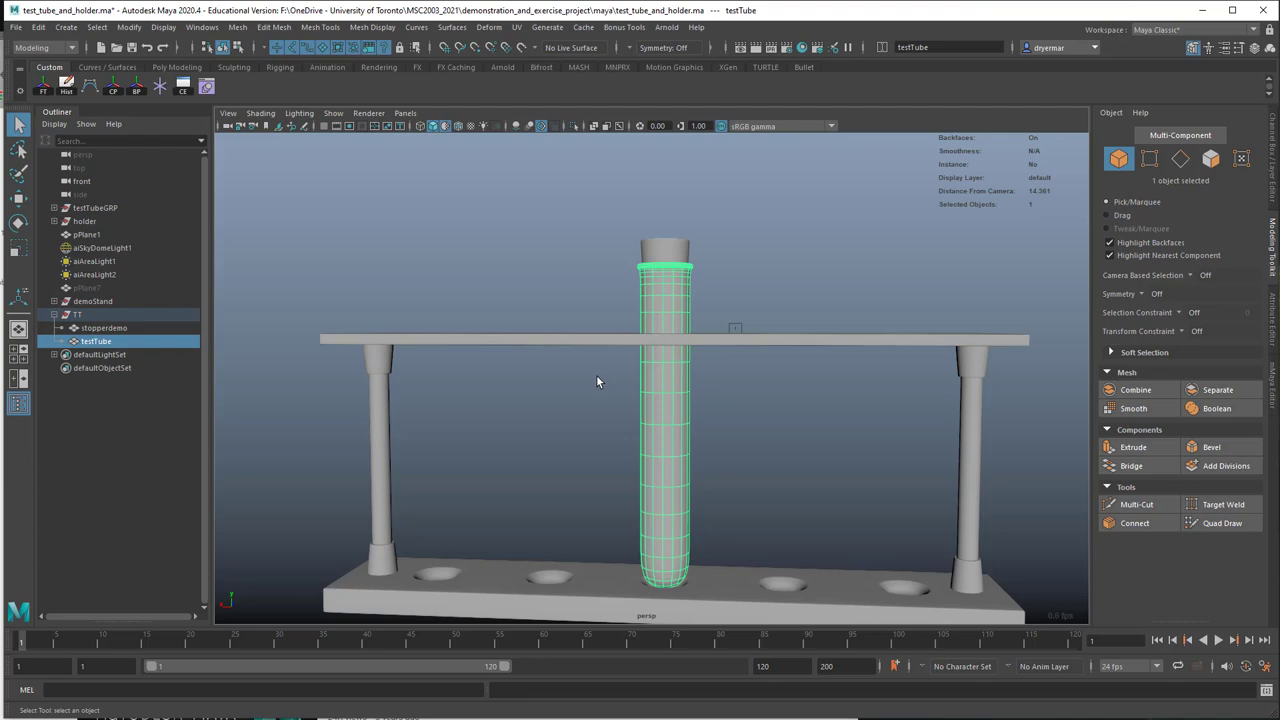
key(ctrl+1)
alt+drag(680, 388, 666, 474)
alt+right_drag(666, 474, 930, 472)
alt+right_drag(722, 394, 985, 390)
alt+middle_drag(889, 383, 856, 394)
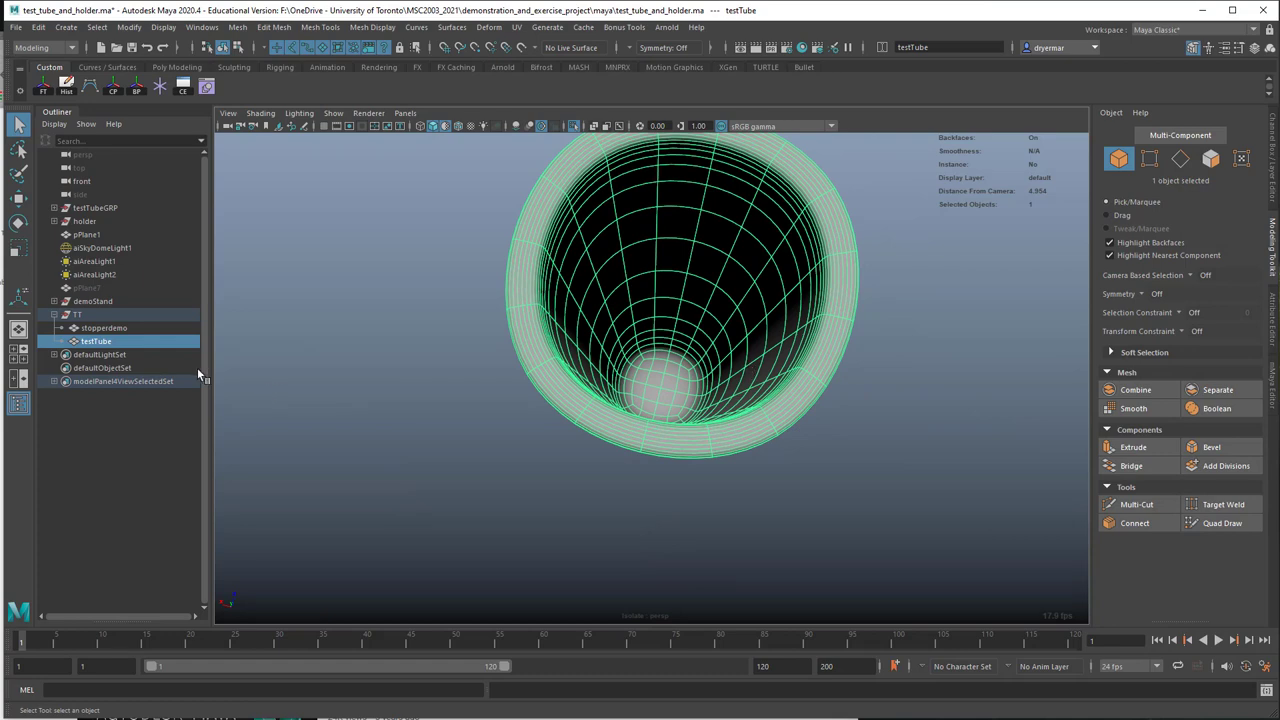
scroll(414, 391, down, 5)
alt+drag(400, 380, 443, 380)
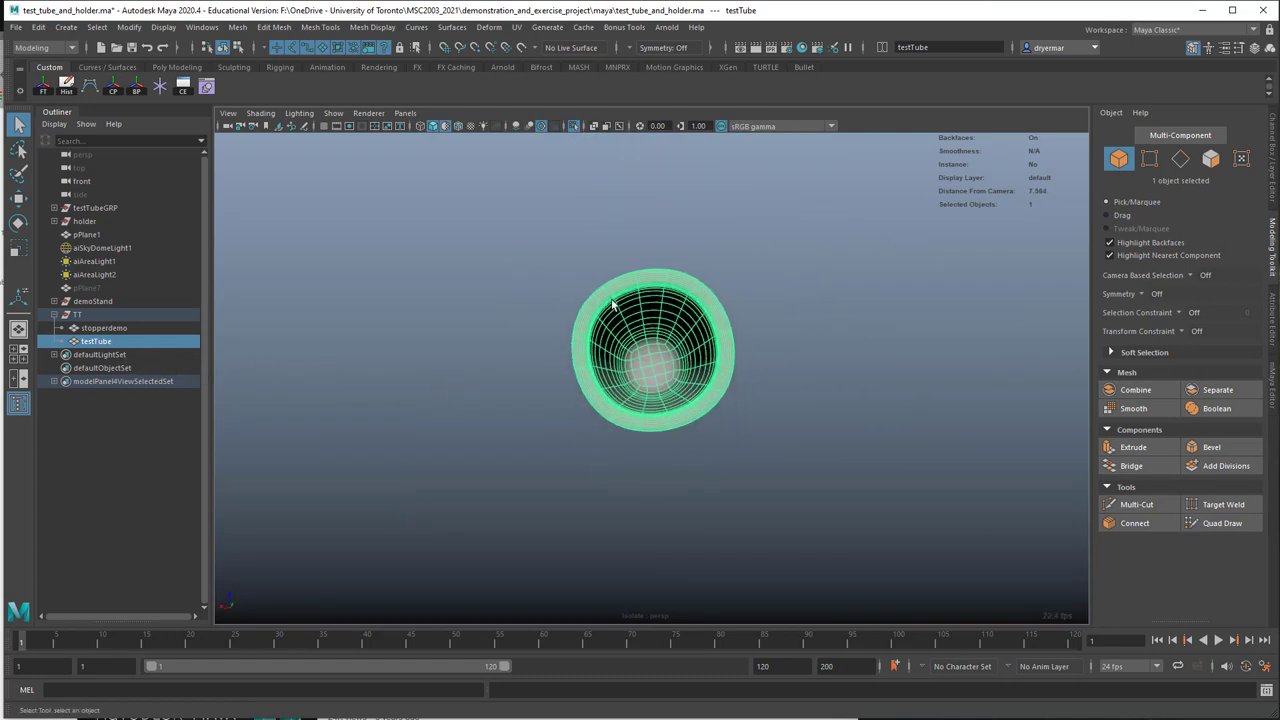
alt+drag(697, 376, 650, 364)
click(826, 392)
alt+drag(826, 392, 640, 371)
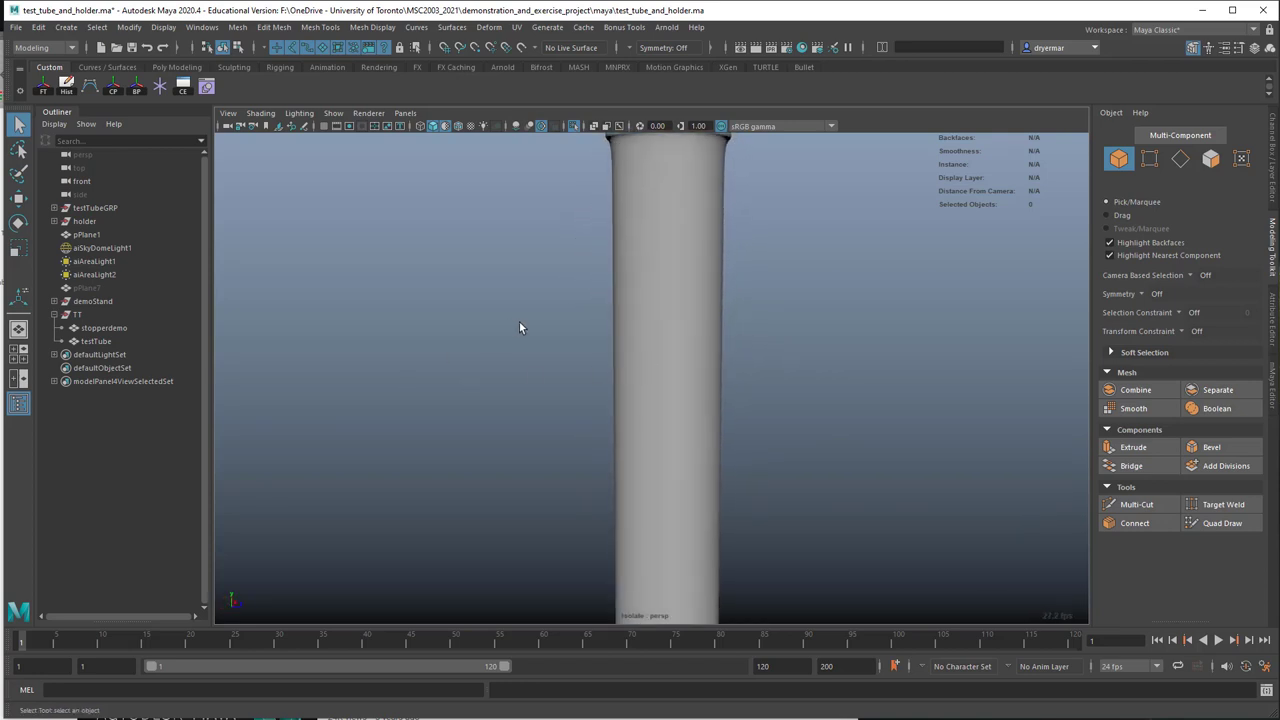
scroll(500, 341, down, 3)
alt+drag(494, 347, 516, 390)
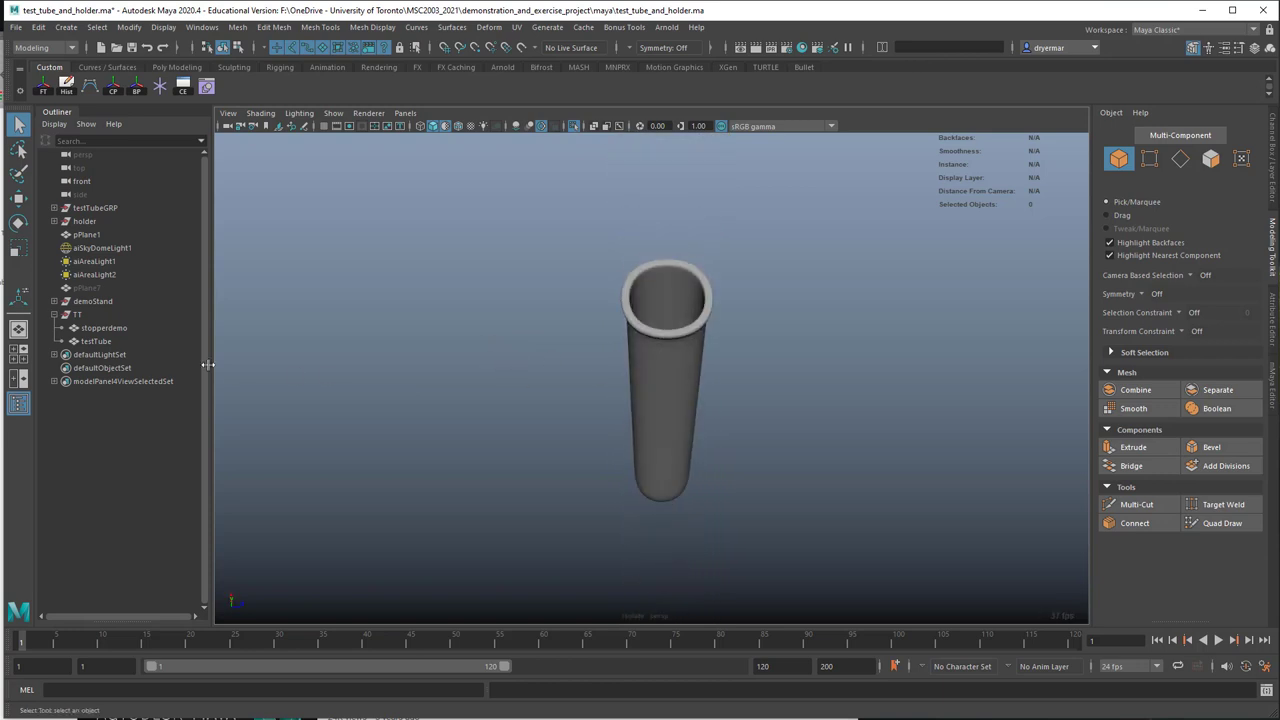
Step: Duplicate testTube and hide the original so only the copy shows
click(103, 344)
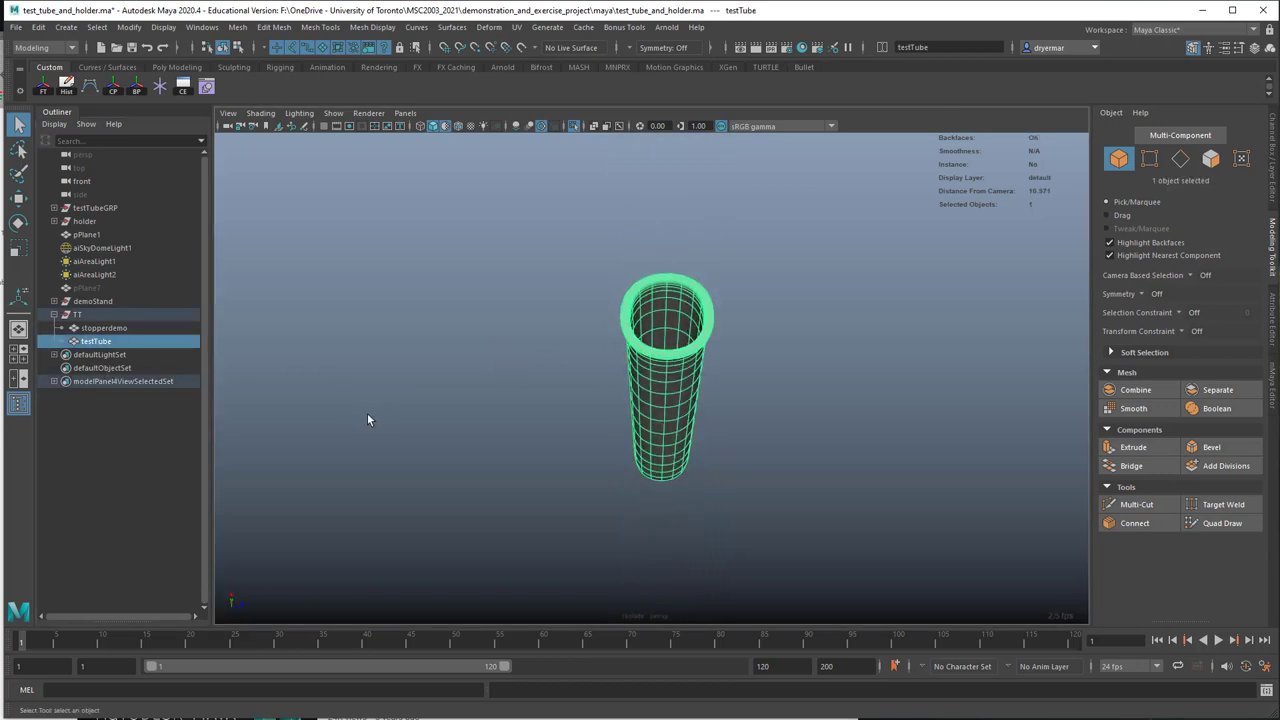
key(ctrl+d)
alt+right_drag(470, 448, 652, 445)
mouse_move(652, 432)
alt+mouse_down()
mouse_move(634, 463)
mouse_move(655, 453)
alt+mouse_up()
scroll(655, 458, up, 5)
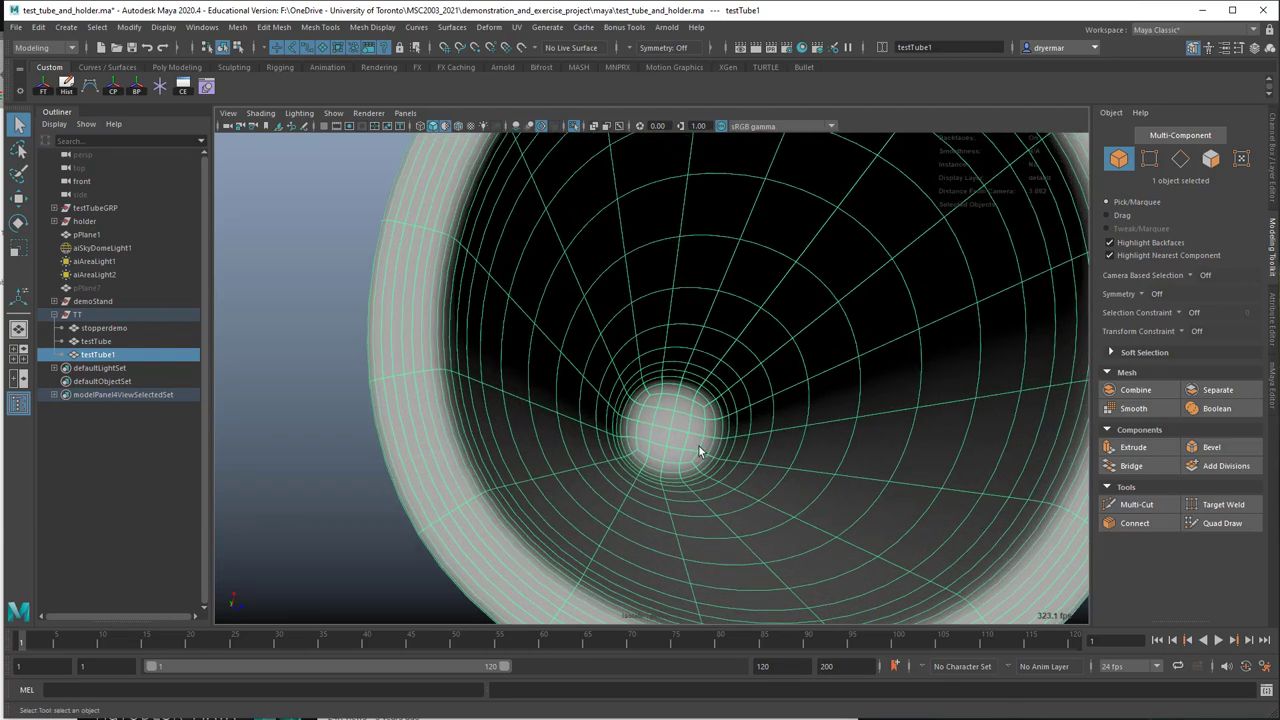
click(100, 341)
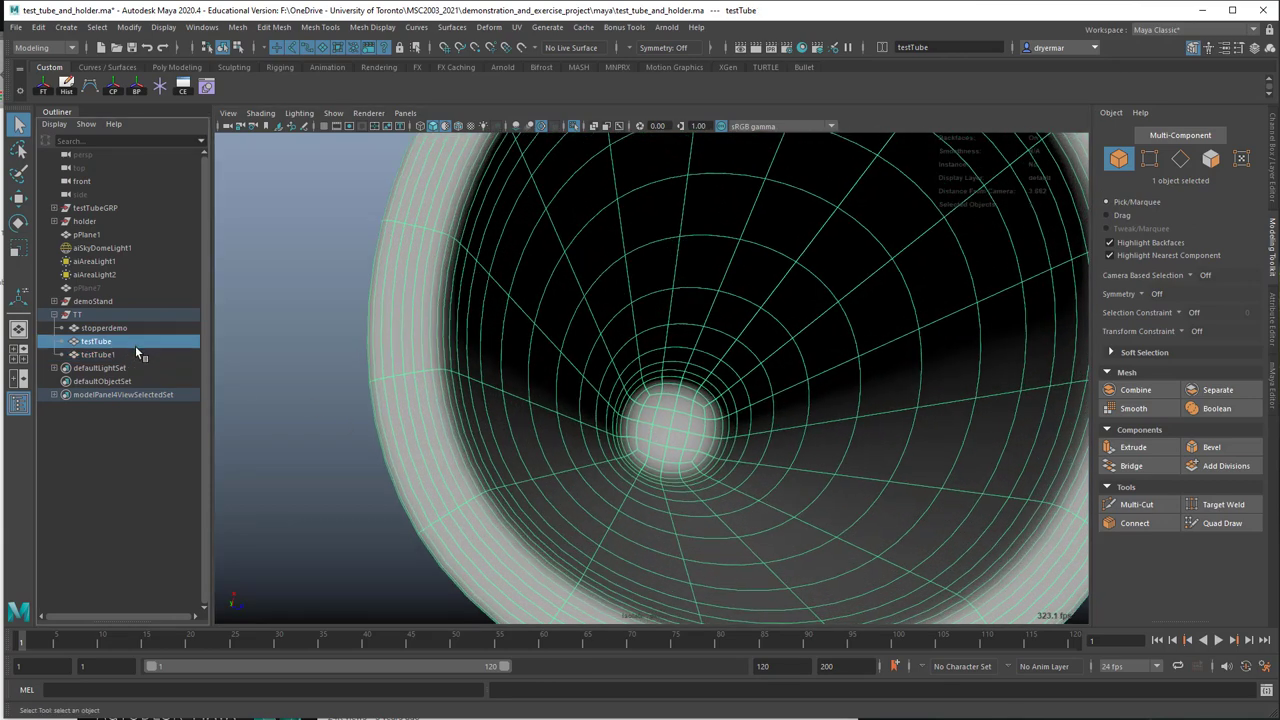
key(ctrl+h)
Step: Select the four central faces at the inner bottom of the duplicated tube, testTube1
click(662, 438)
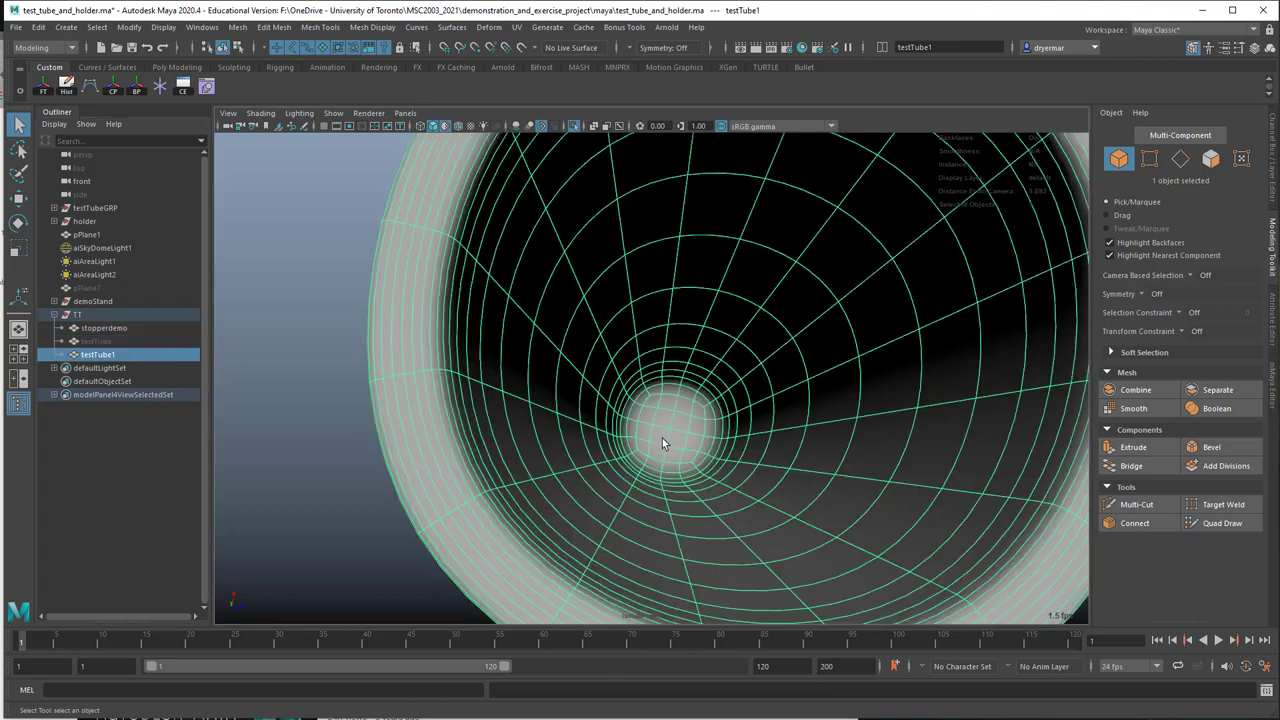
right_click(663, 432)
right_drag(666, 466, 666, 466)
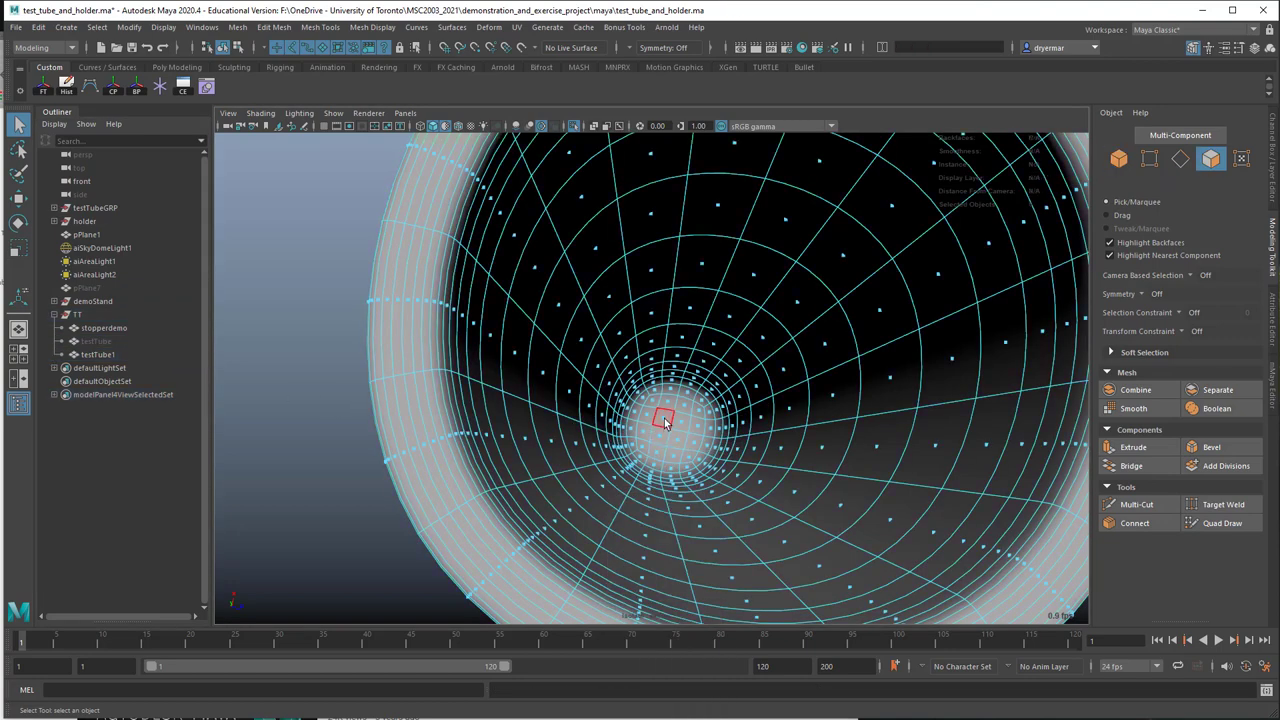
click(666, 420)
shift+click(681, 423)
shift+click(679, 437)
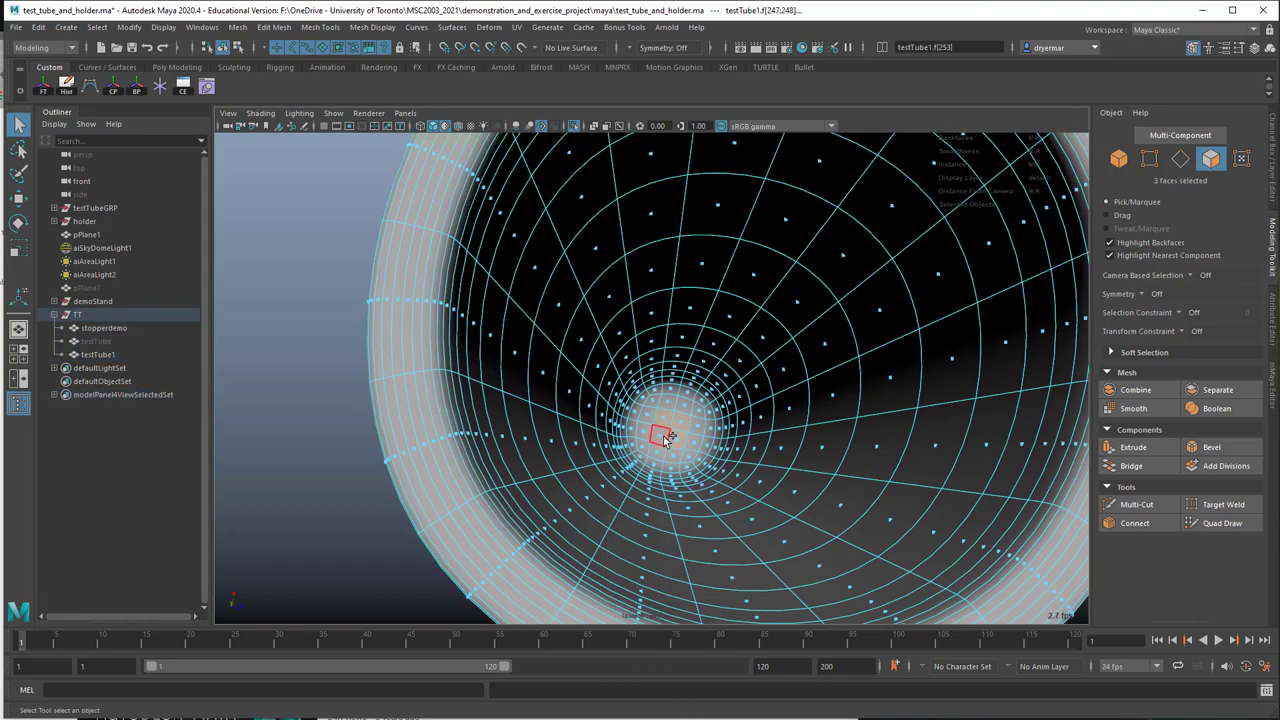
shift+click(662, 435)
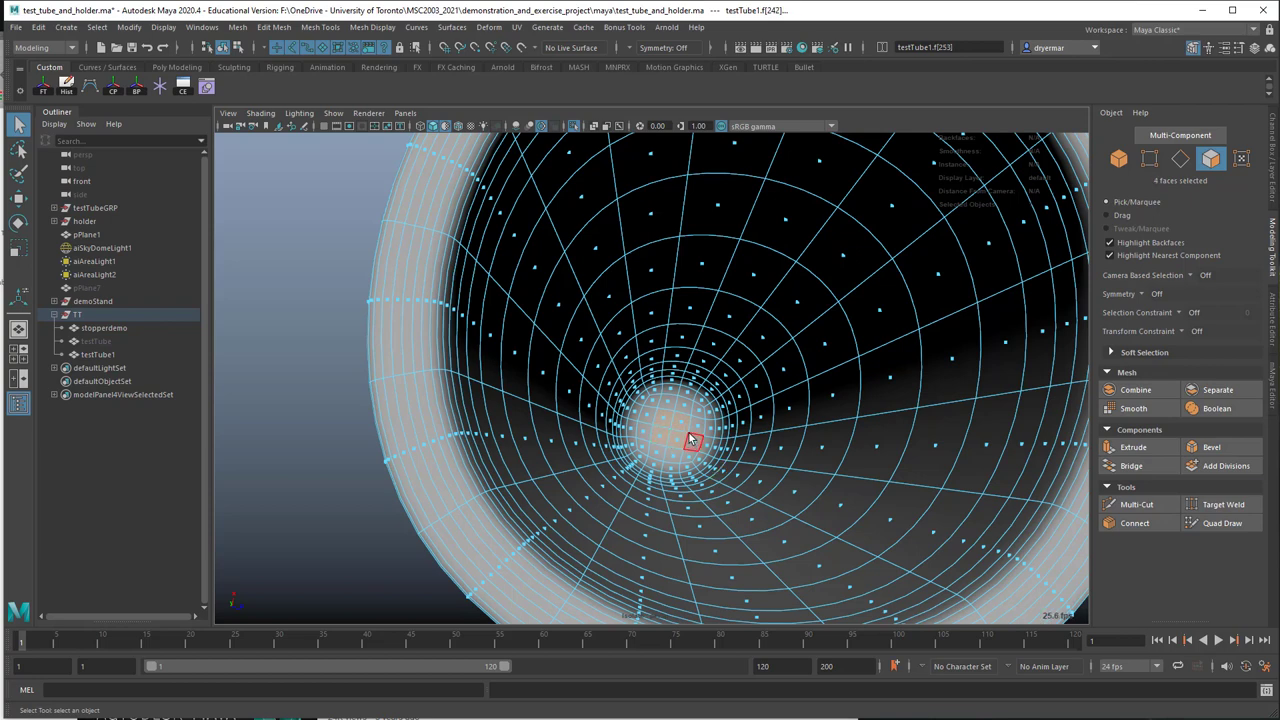
Step: Grow the face selection outward from the inner bottom until it covers the lower part of the tube's inner wall
key(shift+period)
key(shift+period)
key(shift+period)
key(shift+period)
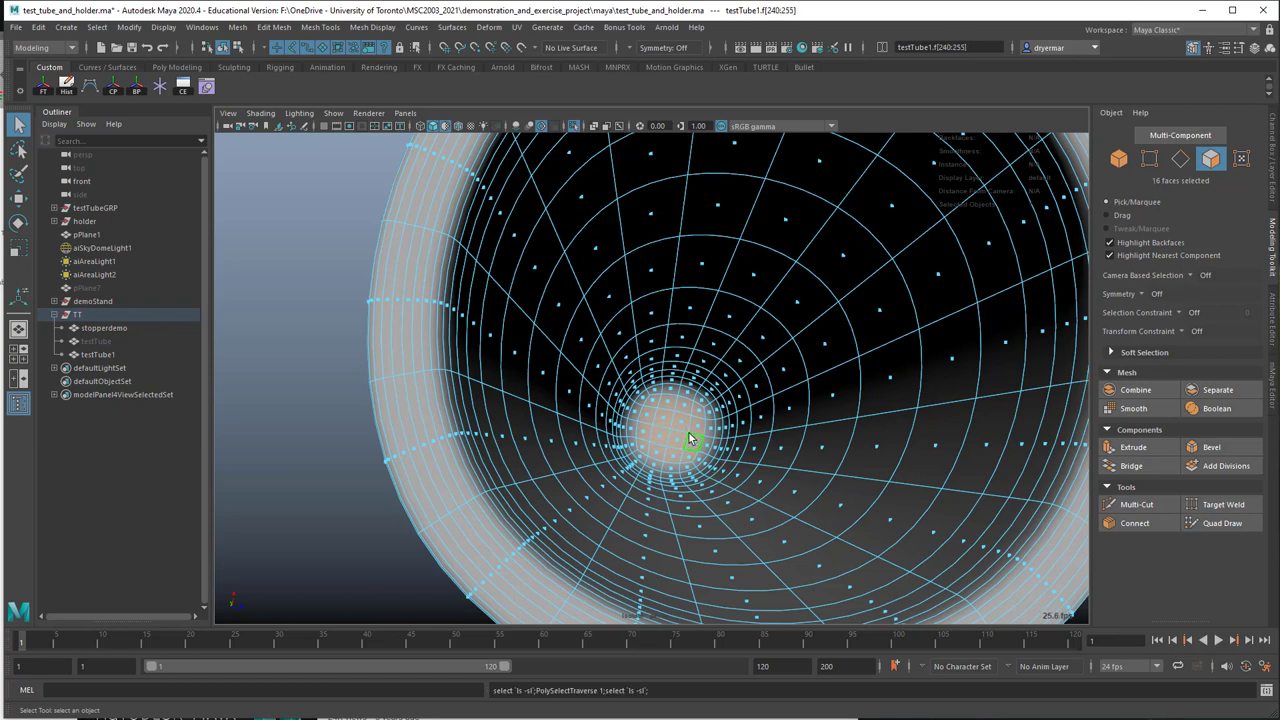
key(shift+period)
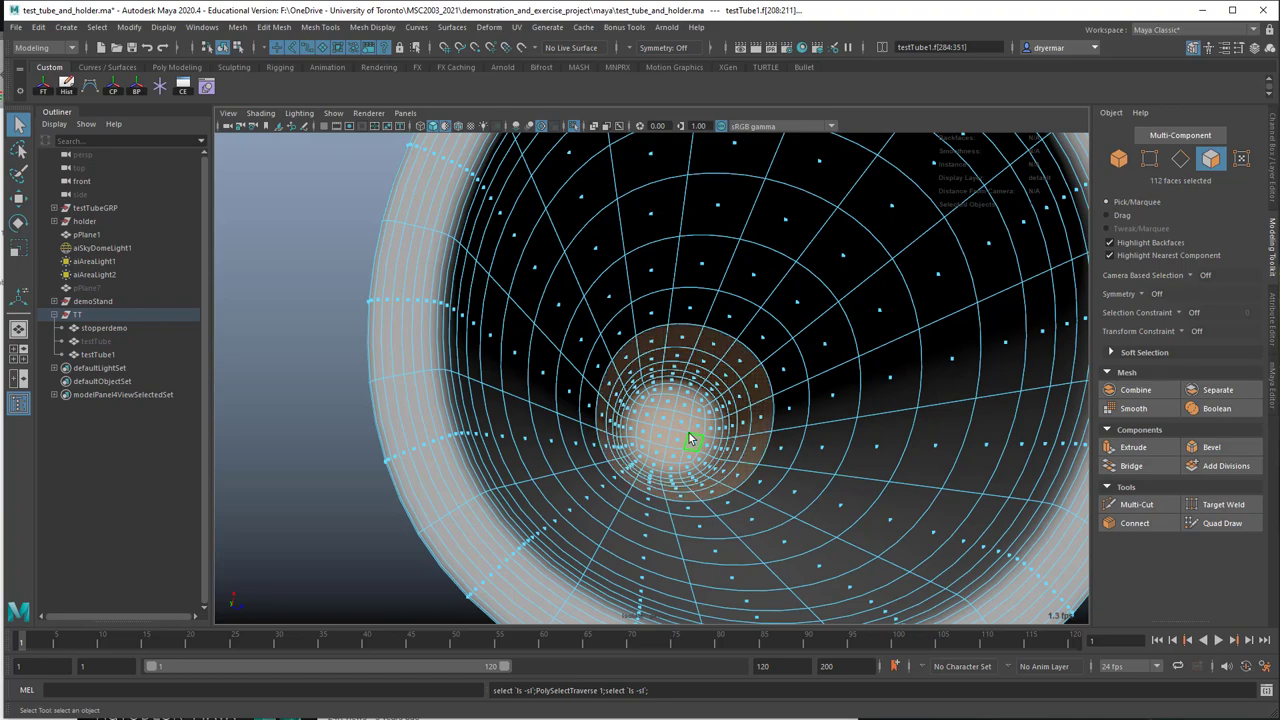
key(shift+period)
alt+drag(689, 433, 611, 412)
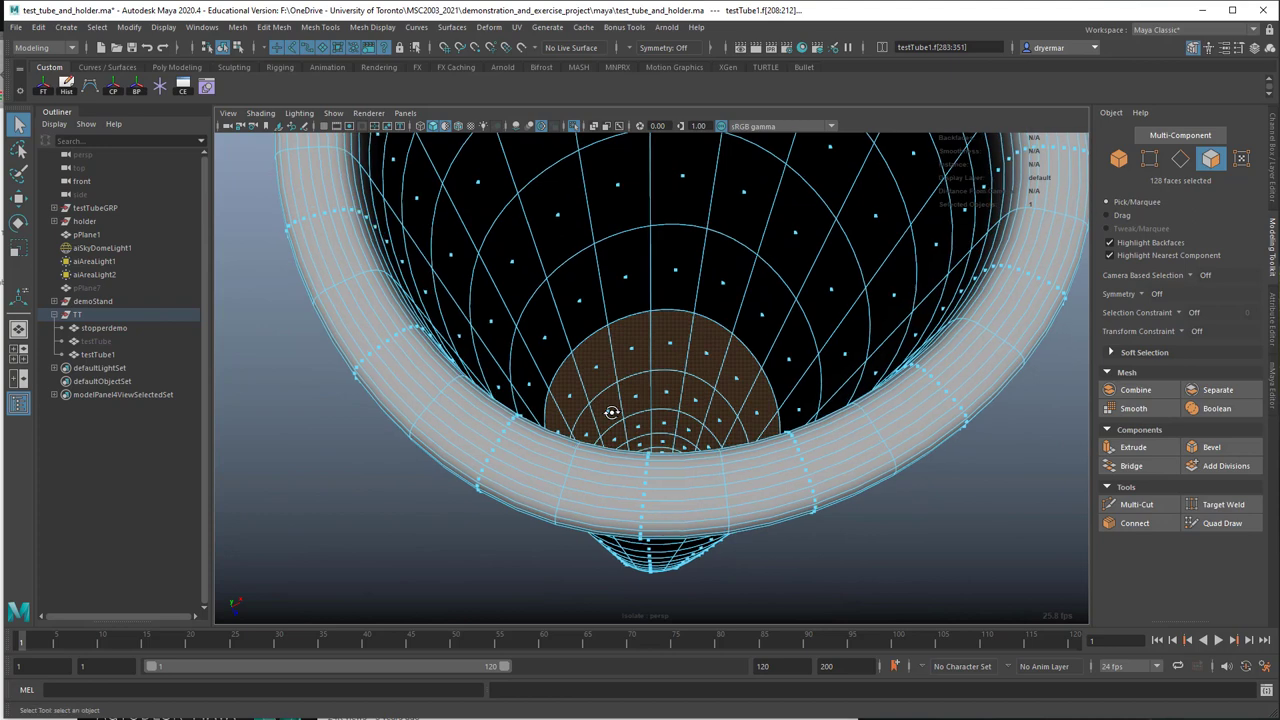
key(shift+period)
alt+right_drag(668, 437, 494, 410)
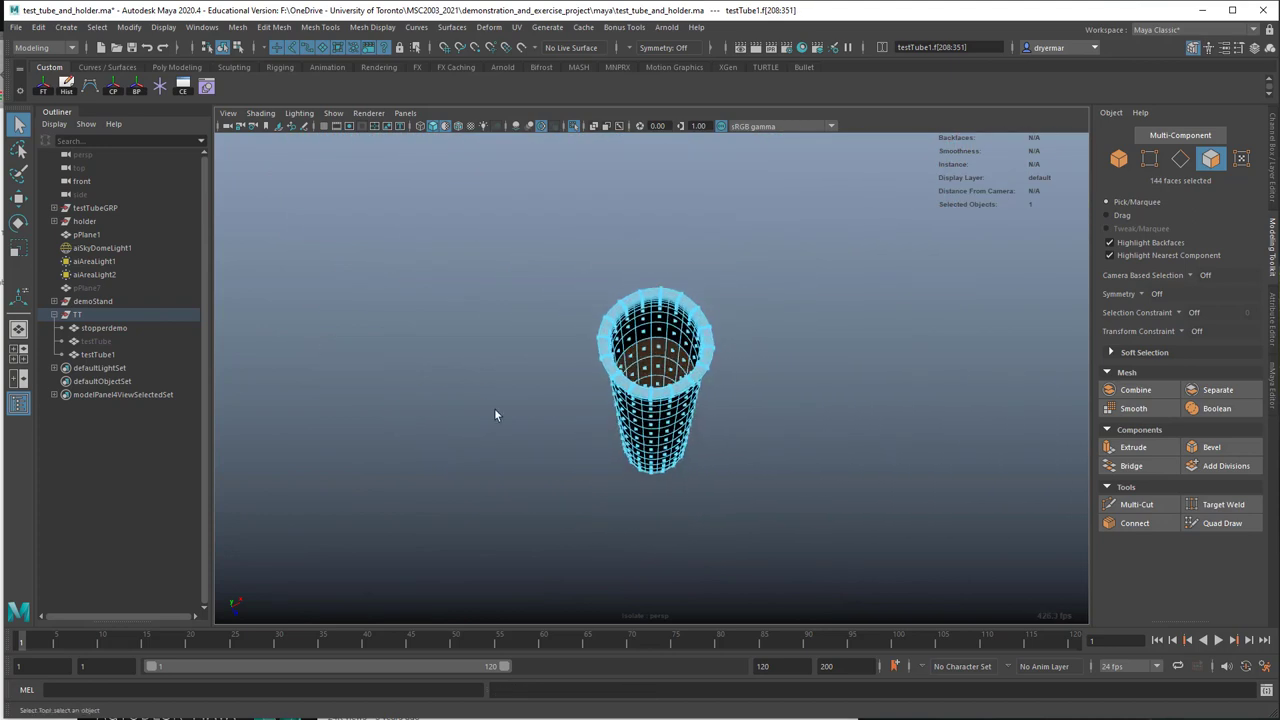
Step: Invert the face selection on testTube1 and delete the outer wall and rim faces, keeping only the inner shell
alt+drag(494, 410, 743, 440)
alt+right_drag(742, 440, 545, 266)
drag(542, 232, 872, 627)
alt+drag(794, 530, 772, 571)
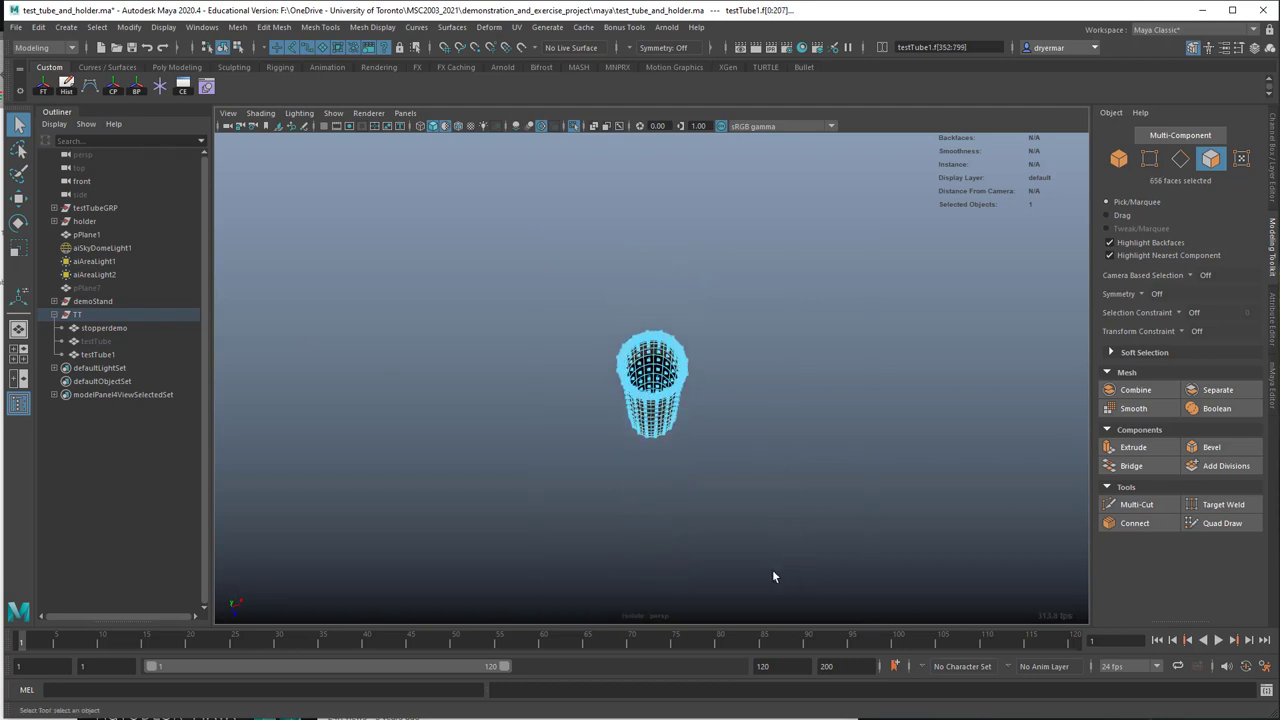
click(772, 576)
alt+right_drag(652, 519, 1120, 556)
alt+drag(874, 510, 894, 430)
alt+right_drag(895, 435, 731, 400)
alt+drag(731, 400, 714, 368)
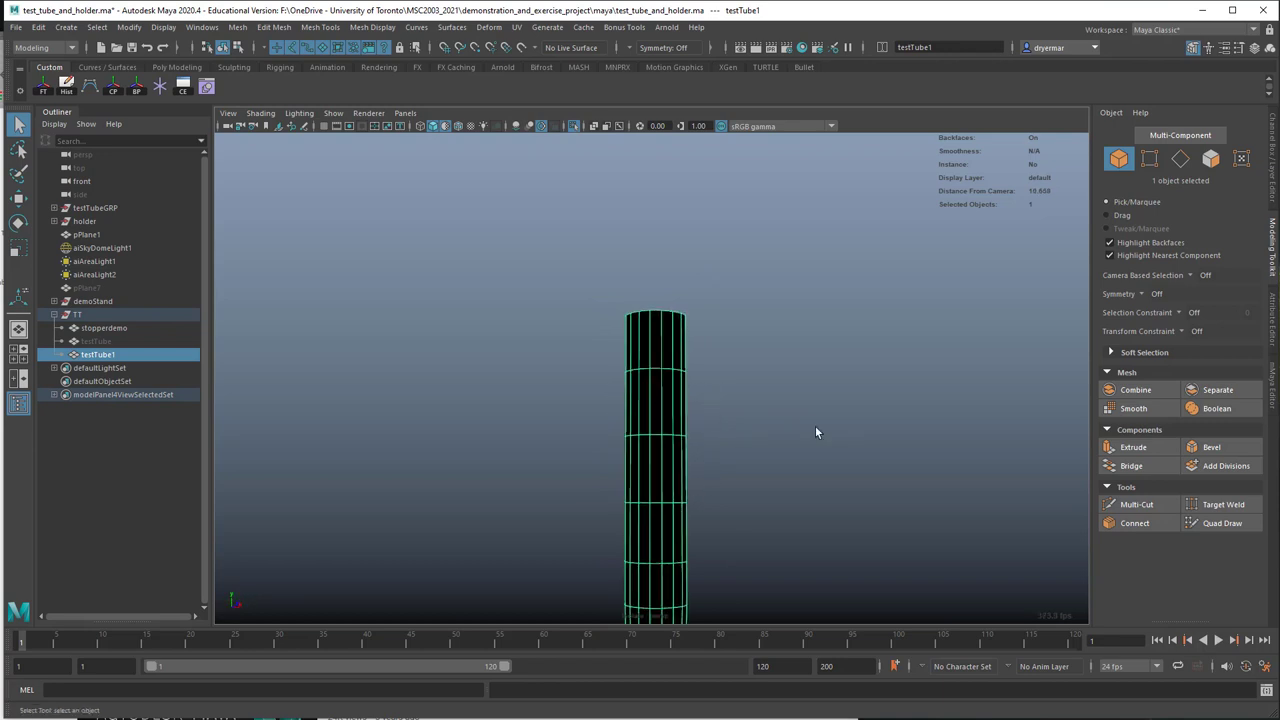
Step: Reverse the normals of the remaining testTube1 shell so its faces point outward, and return to object selection
alt+right_drag(815, 425, 649, 391)
alt+middle_drag(649, 391, 614, 347)
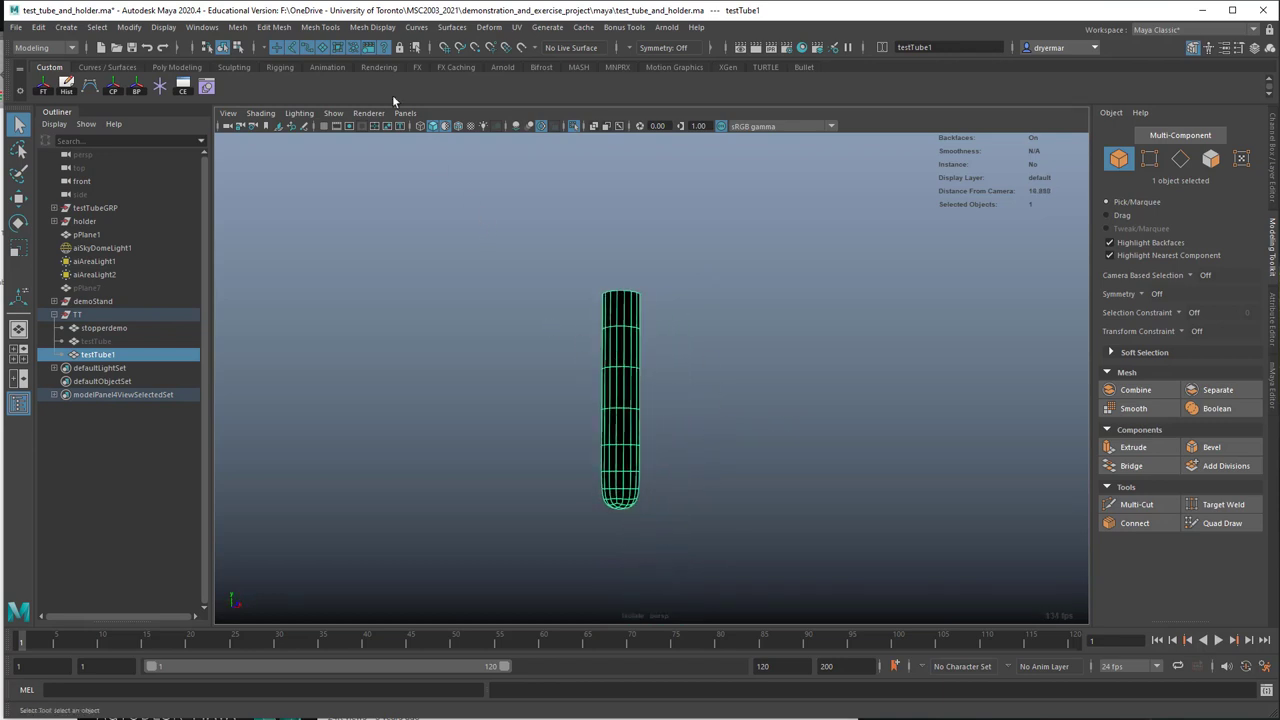
click(372, 27)
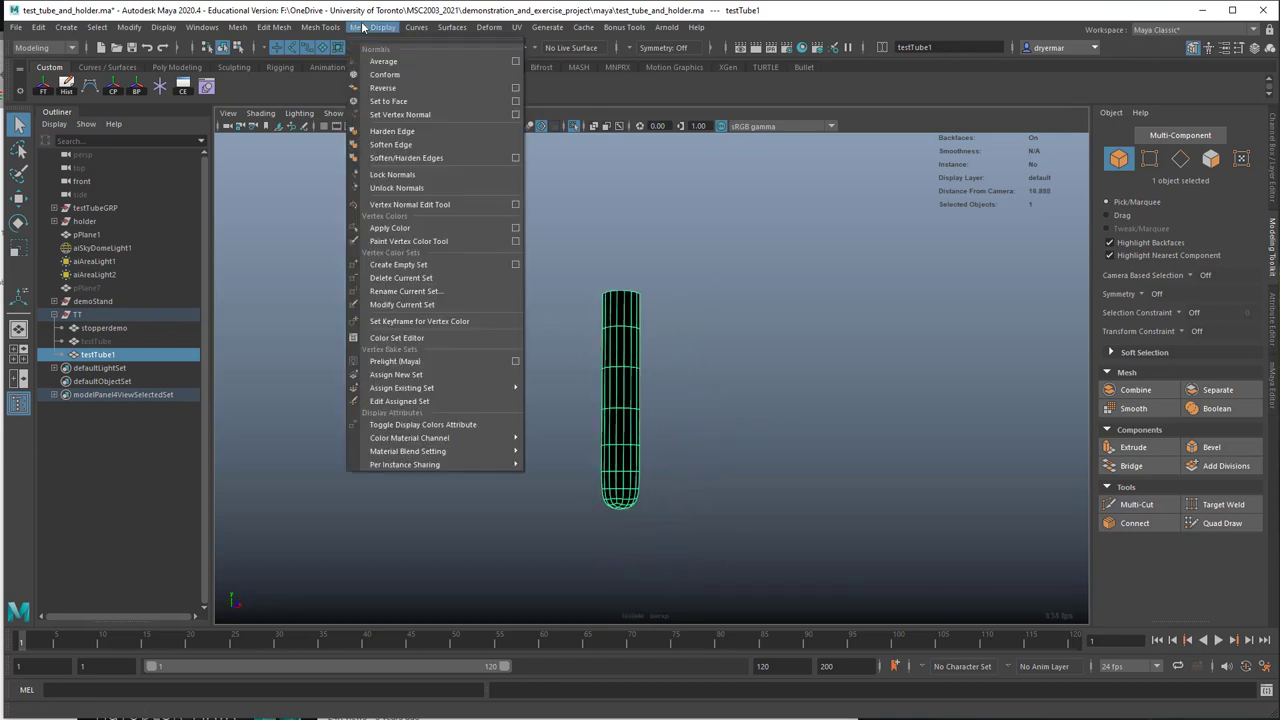
click(404, 88)
alt+drag(472, 174, 420, 274)
alt+right_drag(420, 274, 676, 296)
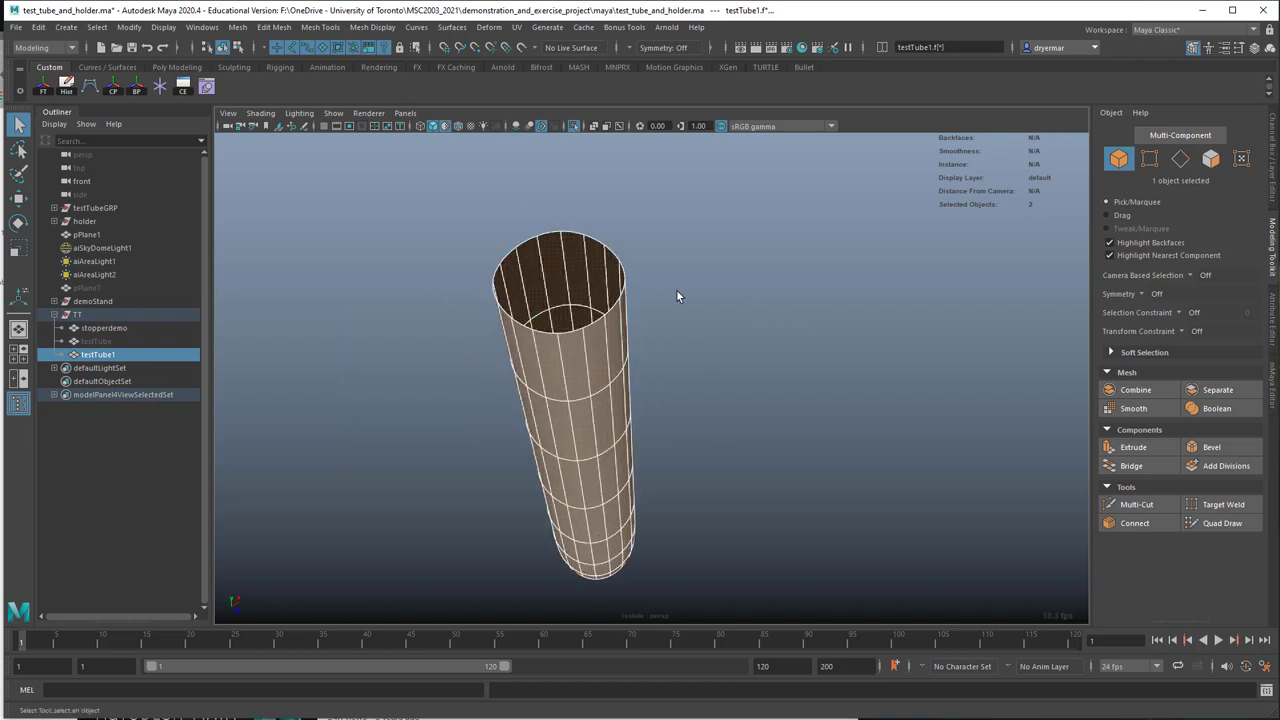
alt+drag(705, 291, 624, 299)
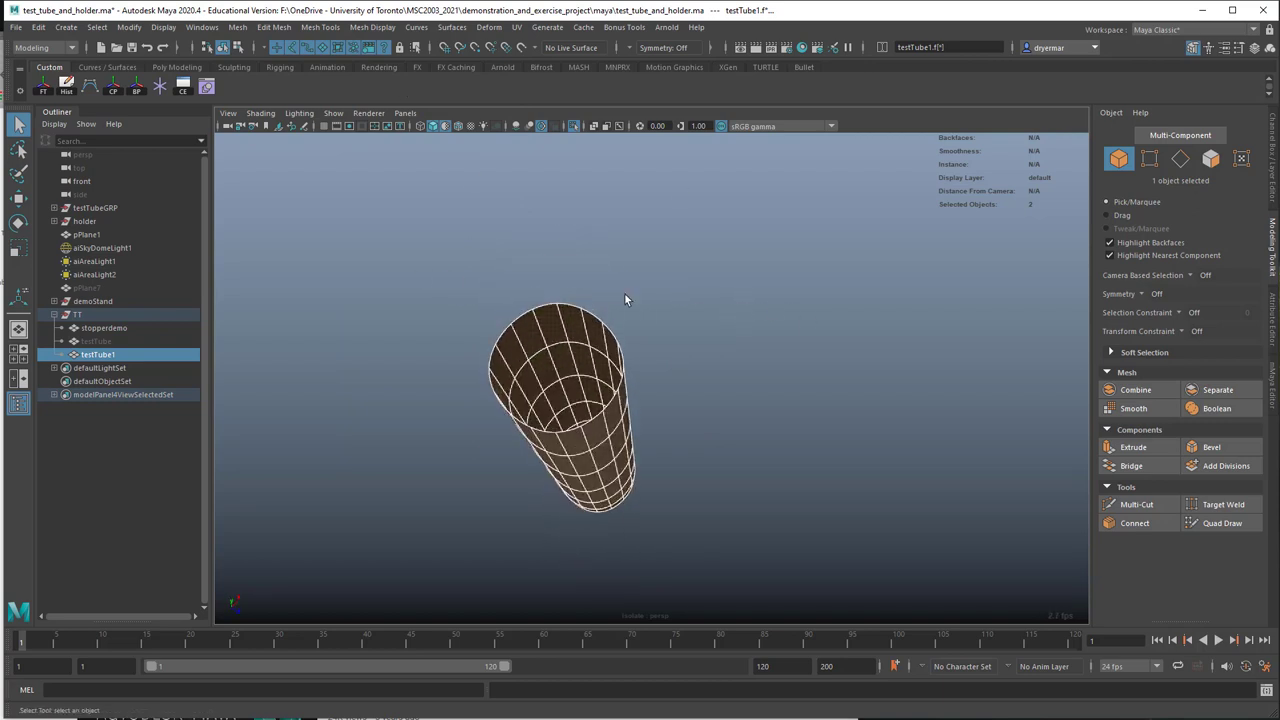
right_drag(590, 301, 625, 310)
click(624, 298)
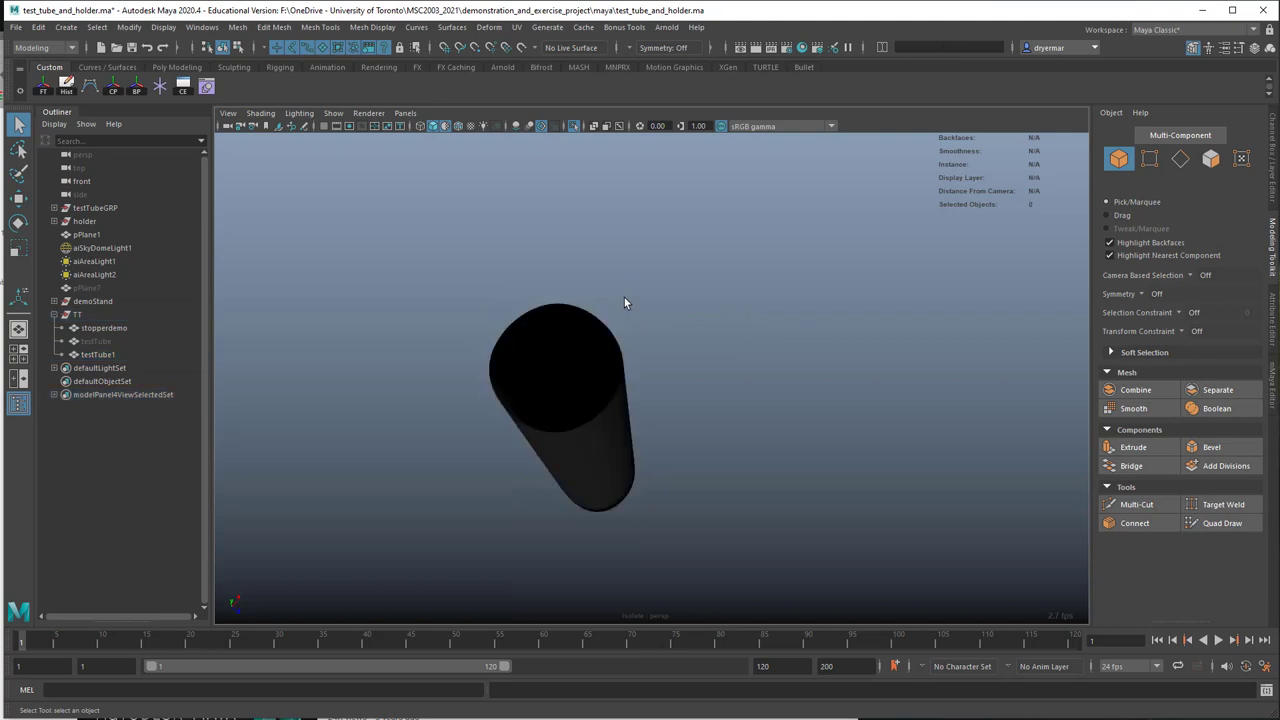
click(587, 322)
alt+drag(587, 322, 592, 280)
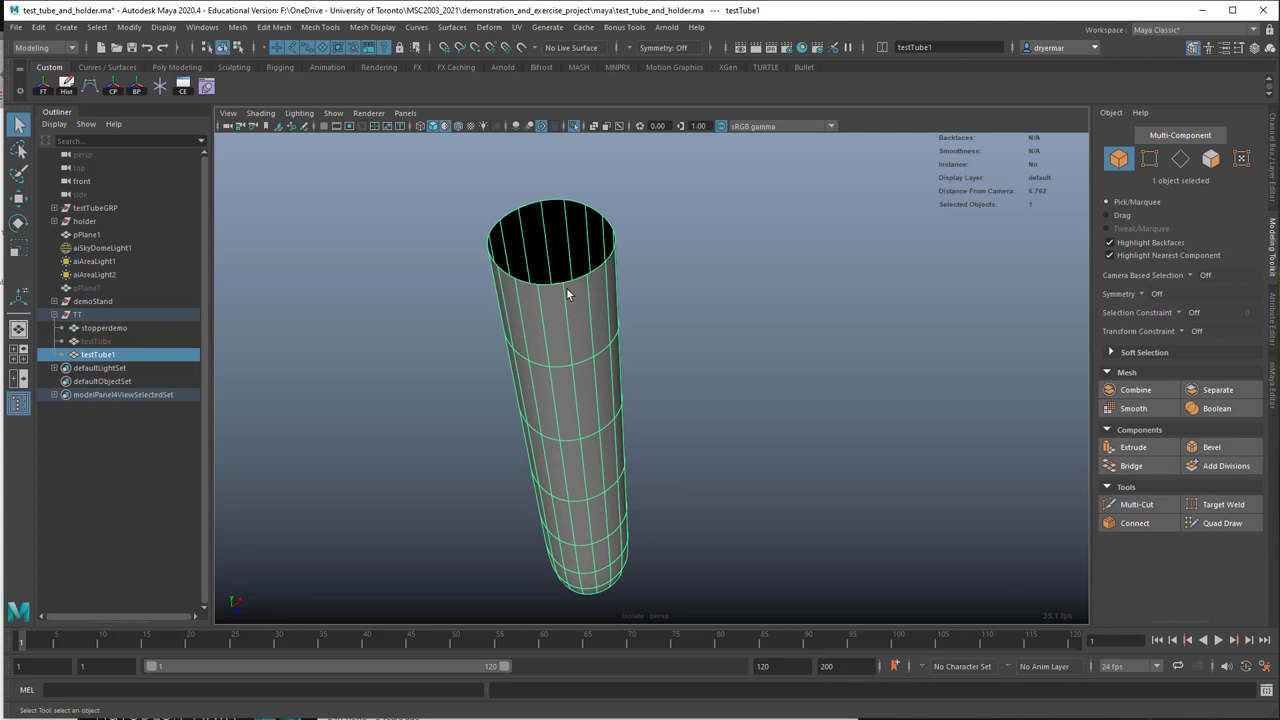
Step: Extrude the open edge loop at the top of testTube1 and scale it inward to a small central hole
right_click(543, 289)
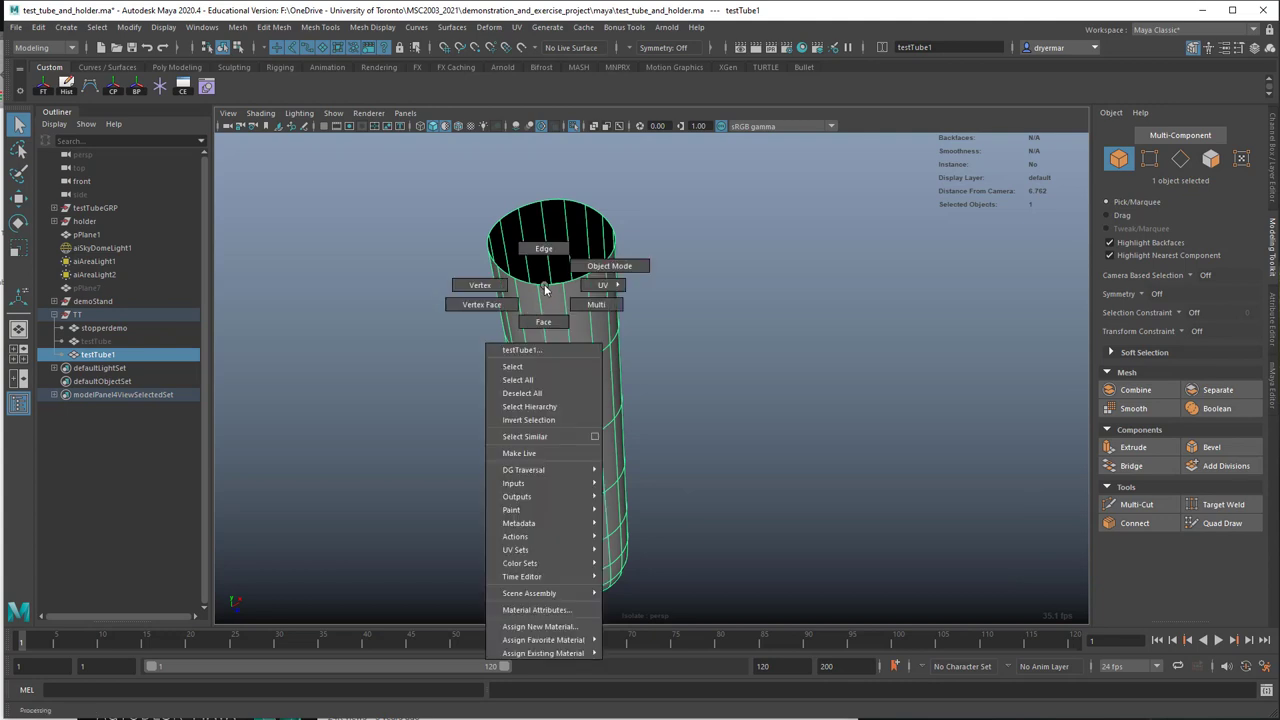
click(548, 259)
double_click(555, 288)
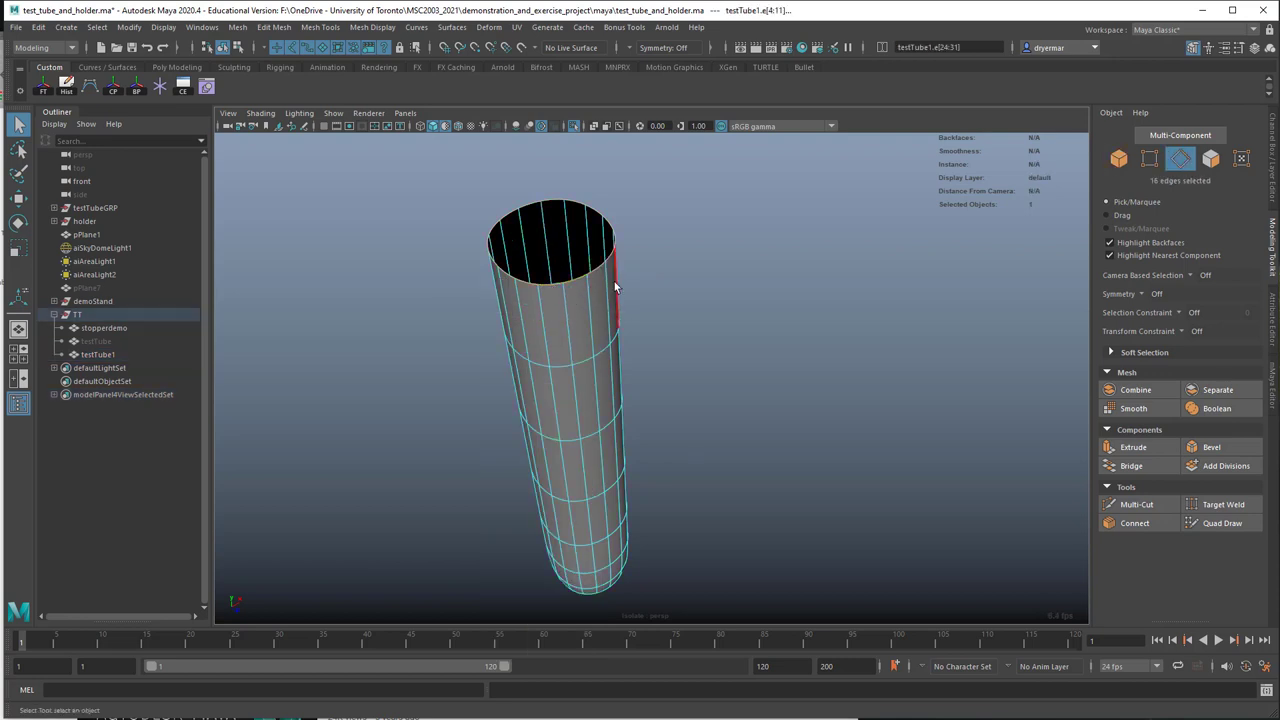
key(ctrl+e)
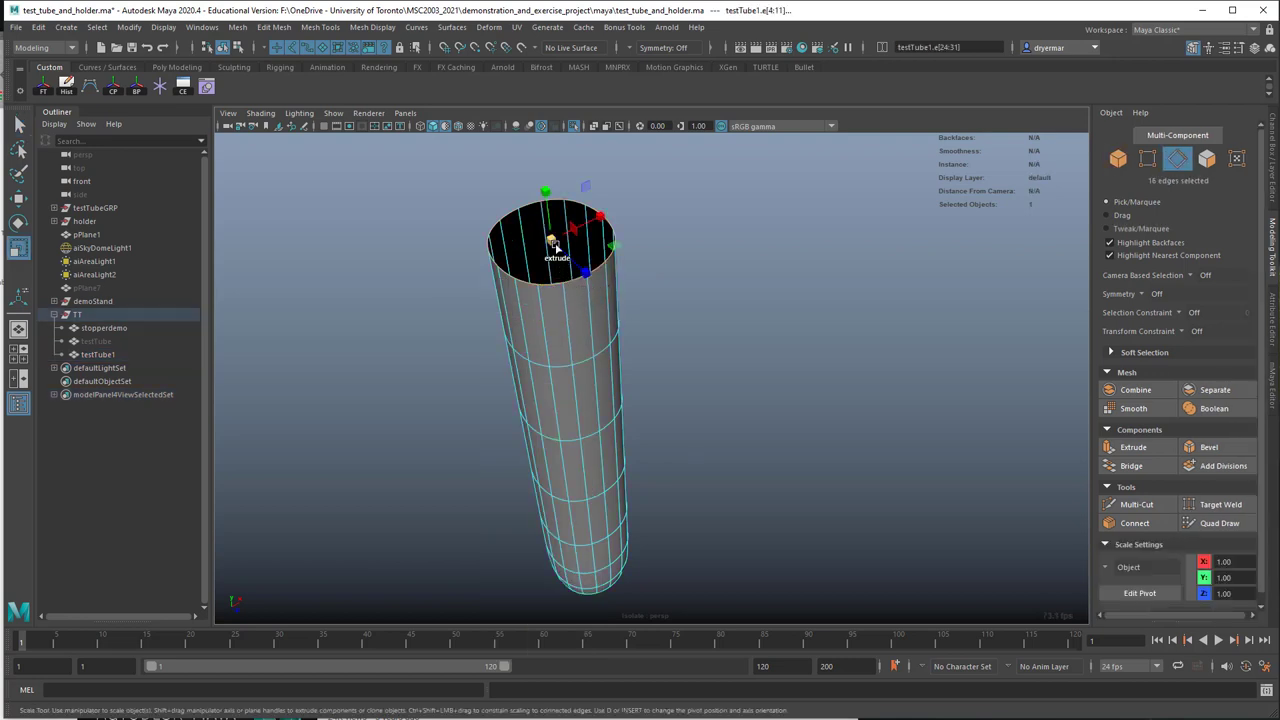
drag(551, 244, 505, 258)
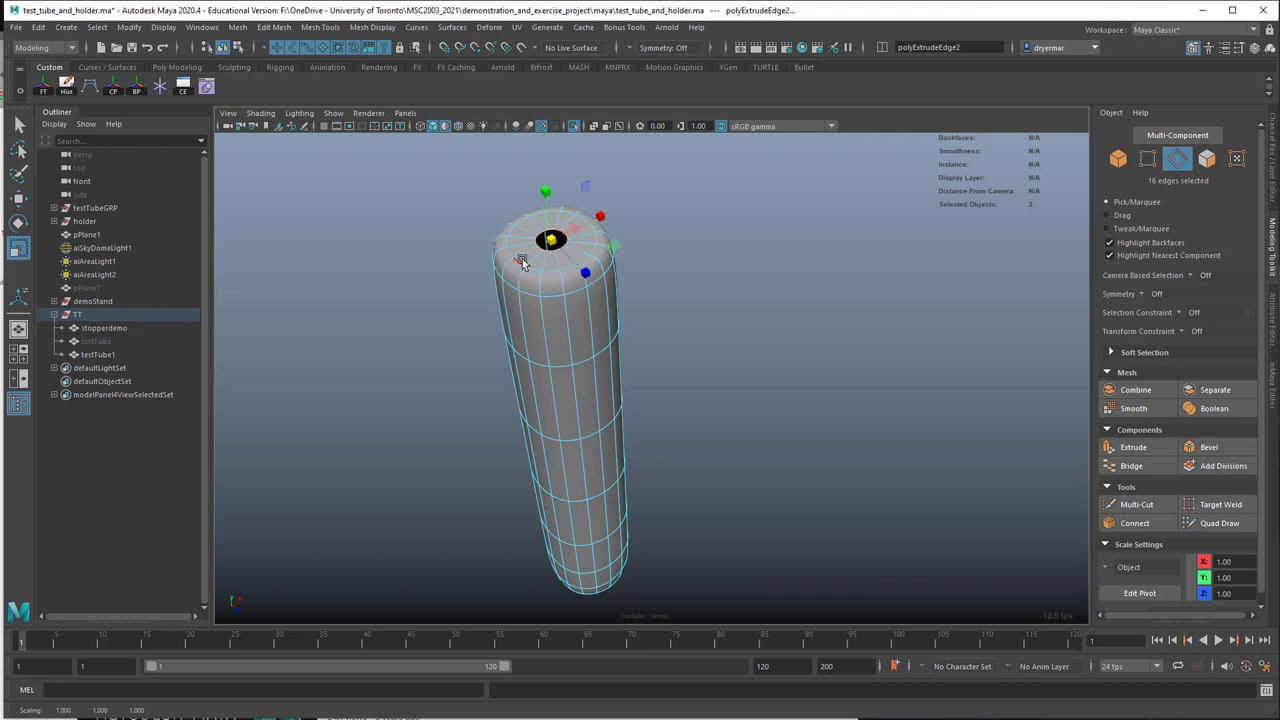
alt+right_drag(521, 279, 557, 270)
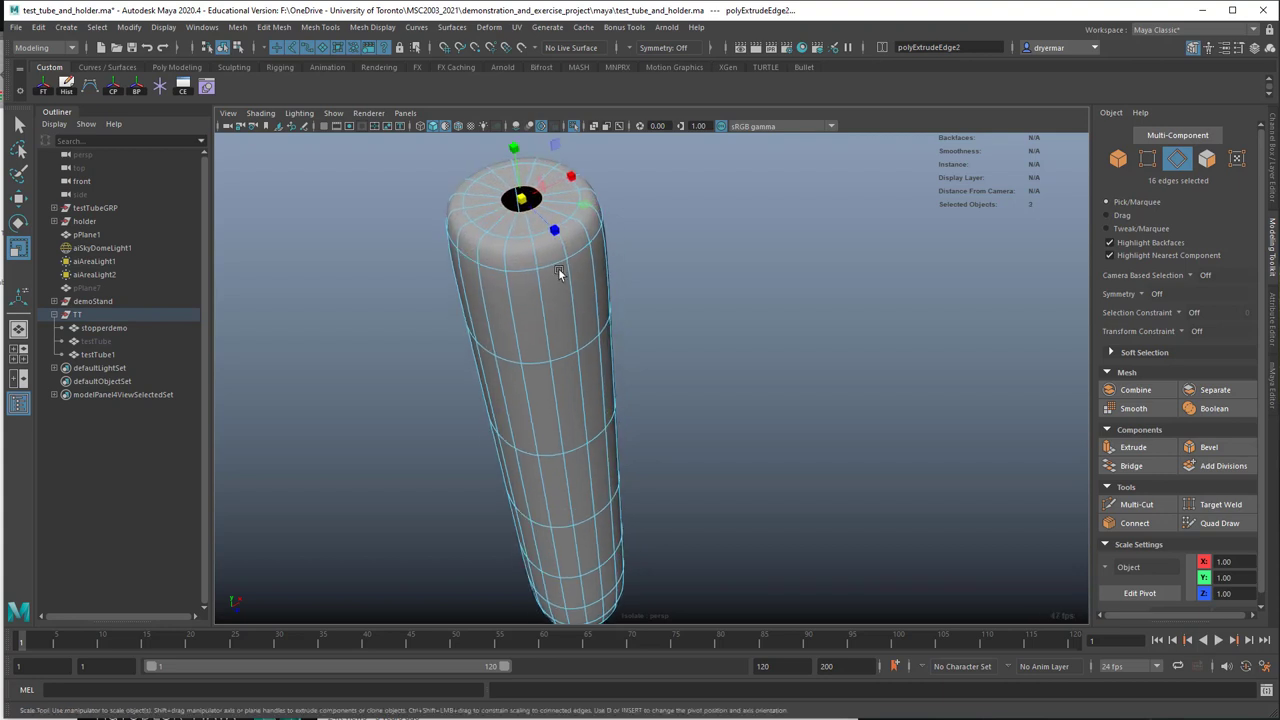
Step: Convert the inner hole's edge loop to vertices and merge them to the center, closing the top of testTube1
ctrl+right_click(651, 211)
ctrl+right_drag(654, 212, 467, 207)
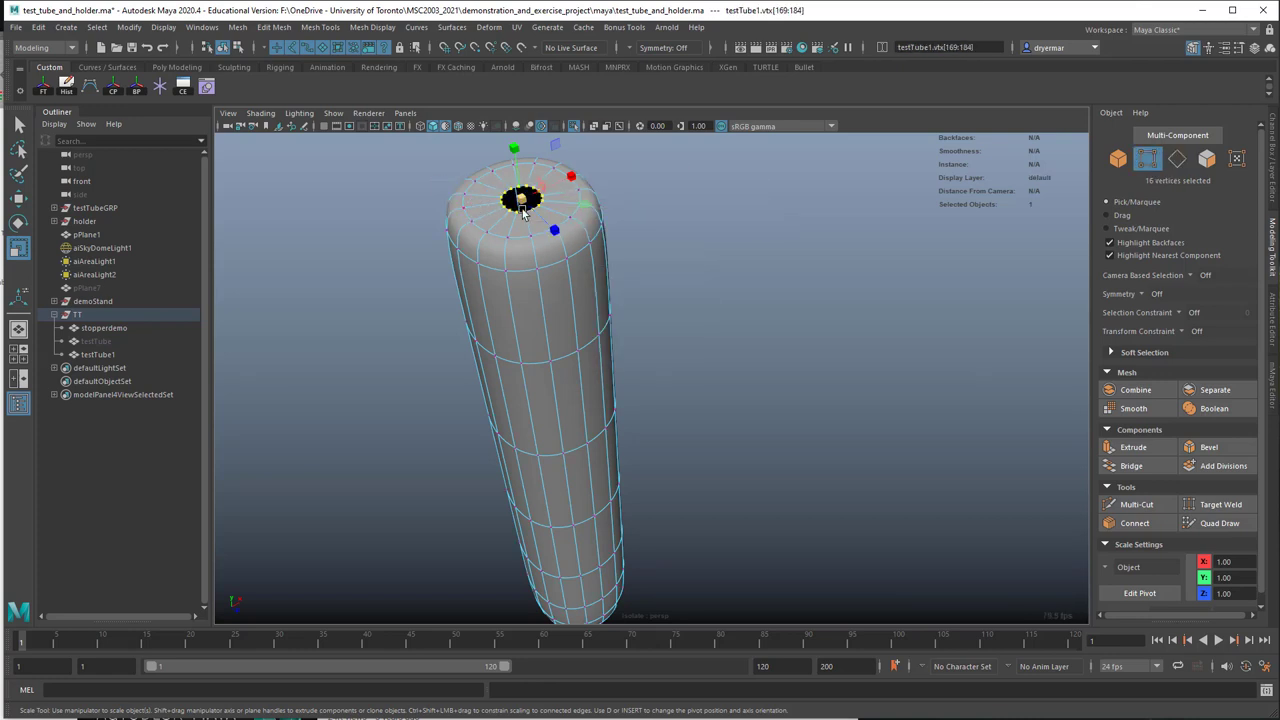
shift+right_click(522, 212)
shift+right_drag(522, 210, 589, 144)
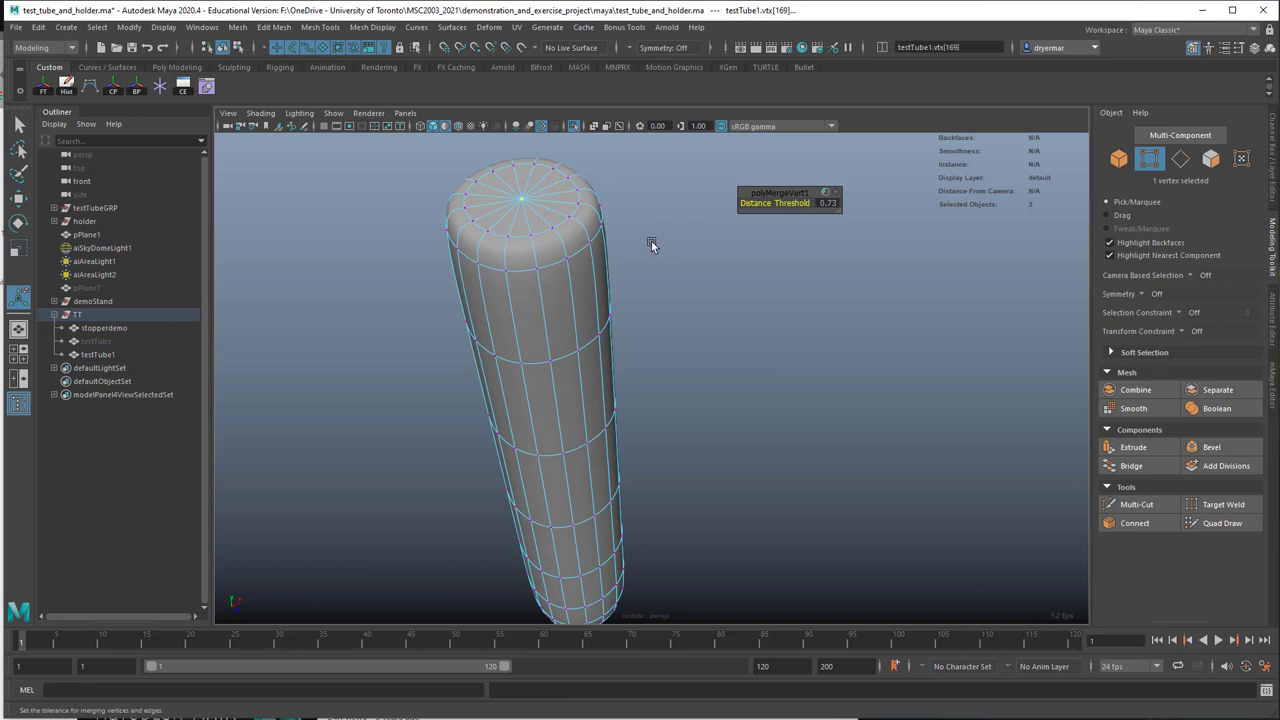
right_drag(570, 226, 539, 208)
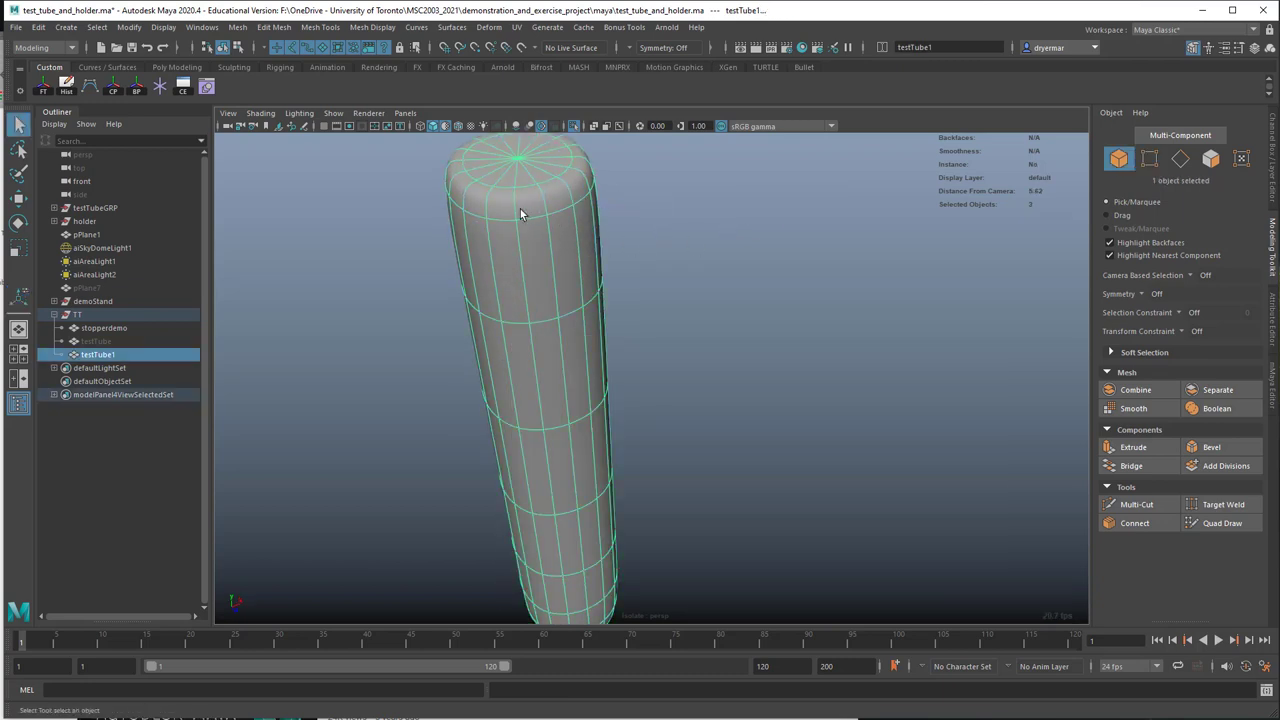
Step: Insert a supporting edge loop just below the top edge of testTube1 with the Multi-Cut tool to sharpen the rim
alt+drag(520, 212, 543, 249)
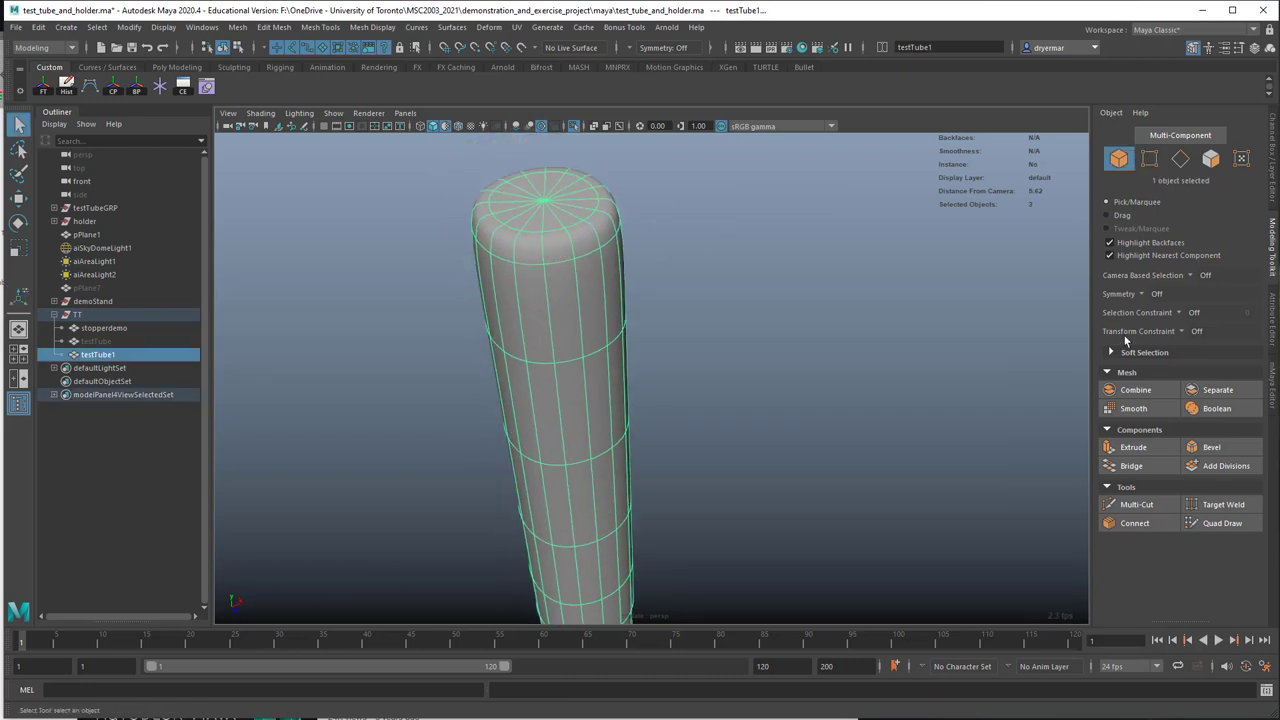
click(1136, 504)
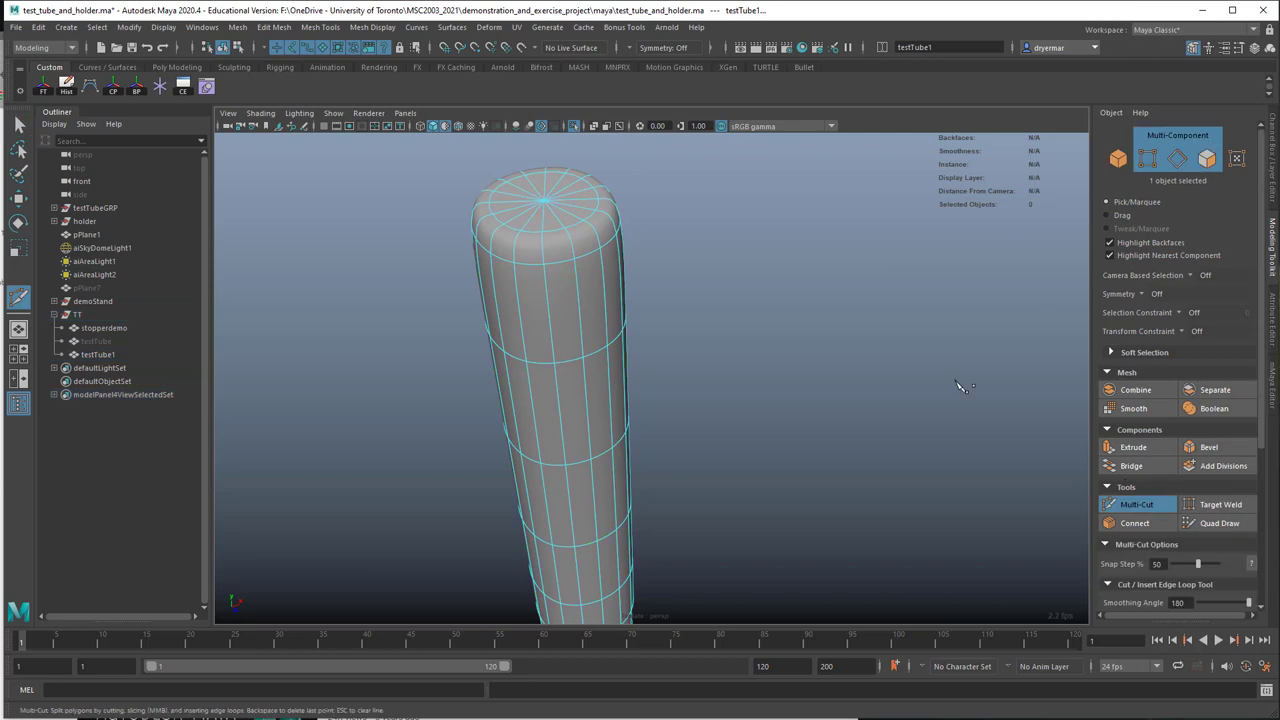
ctrl+click(544, 246)
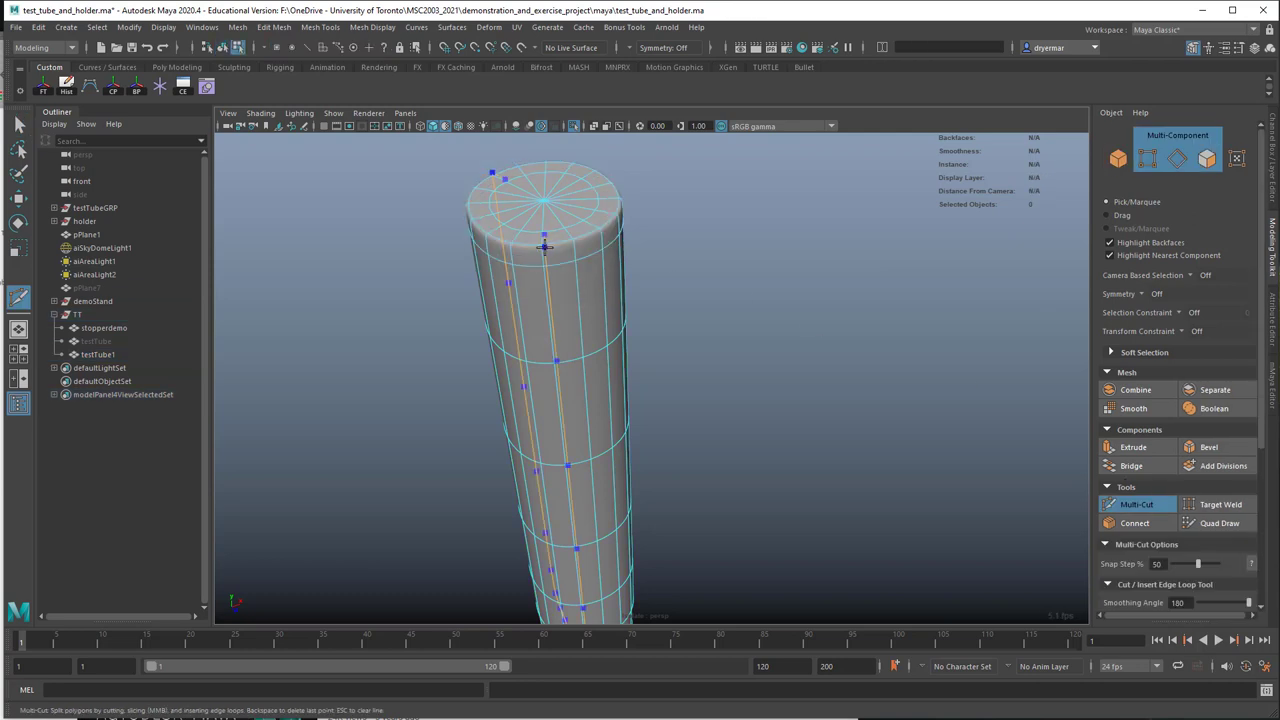
alt+drag(775, 272, 524, 200)
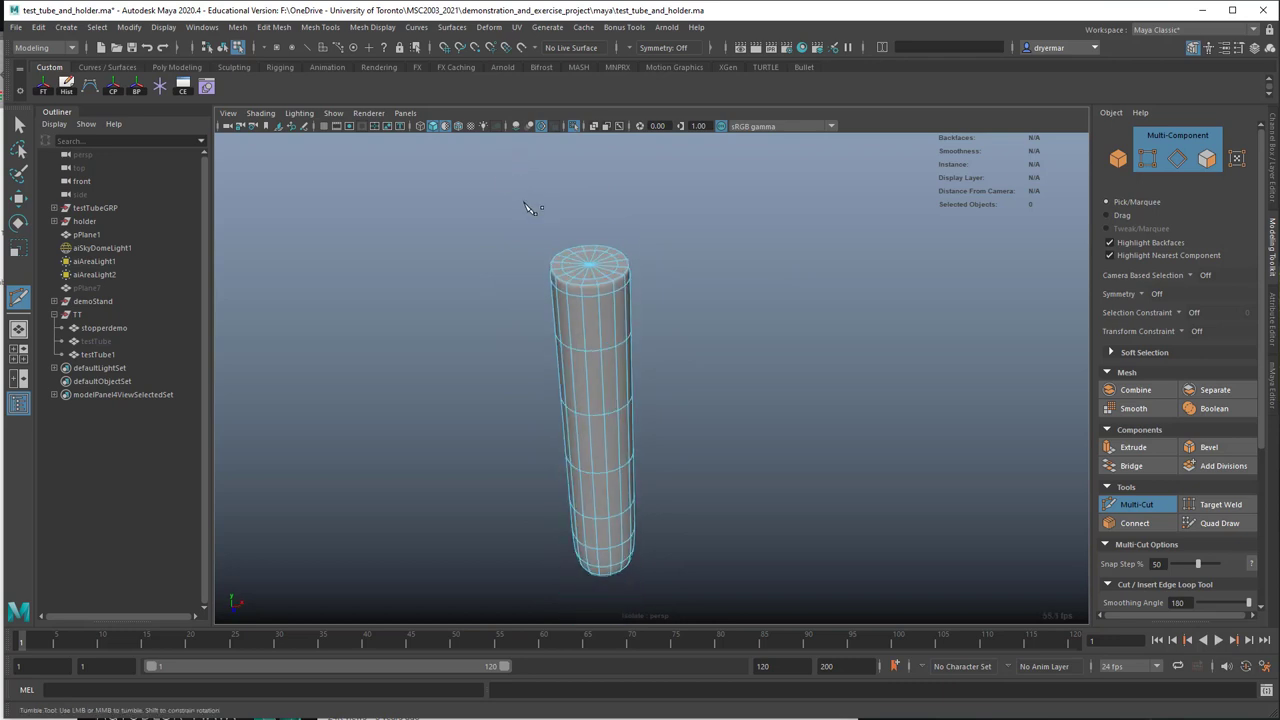
key(w)
Step: Assign a new aiStandardSurface material to testTube1 and delete the object's construction history
right_drag(603, 314, 688, 272)
right_drag(709, 190, 737, 531)
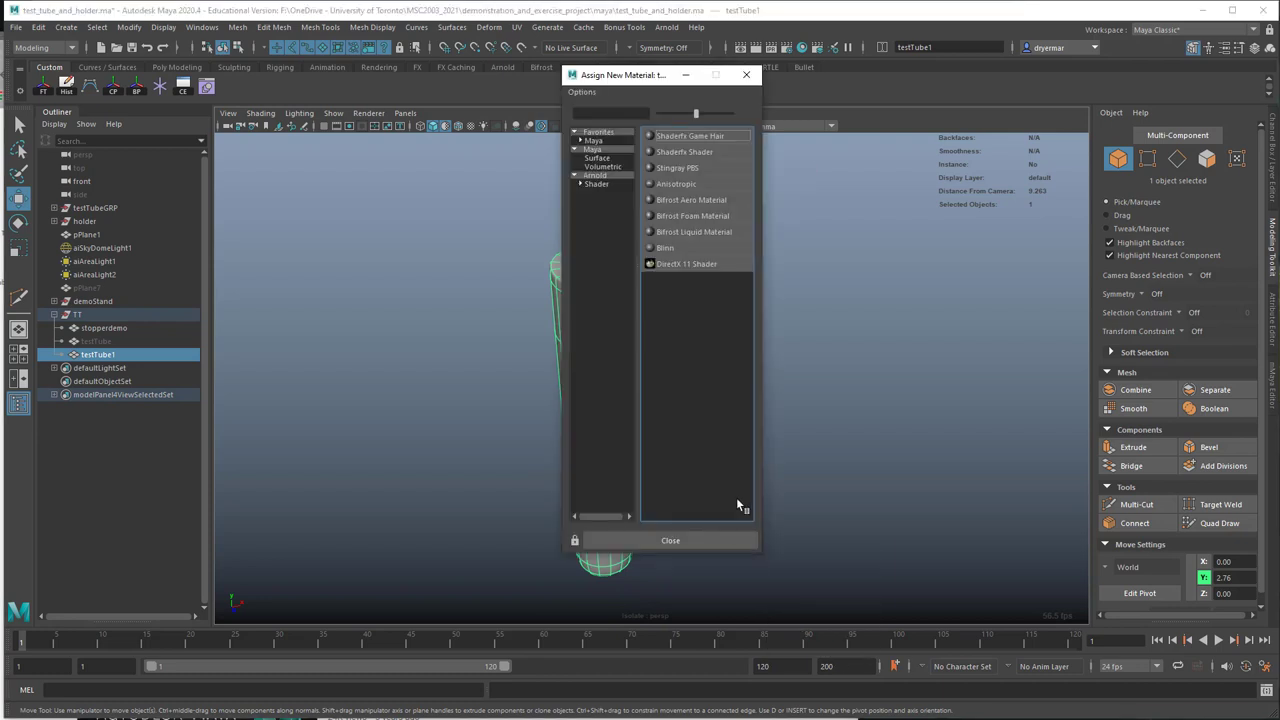
click(596, 184)
click(710, 362)
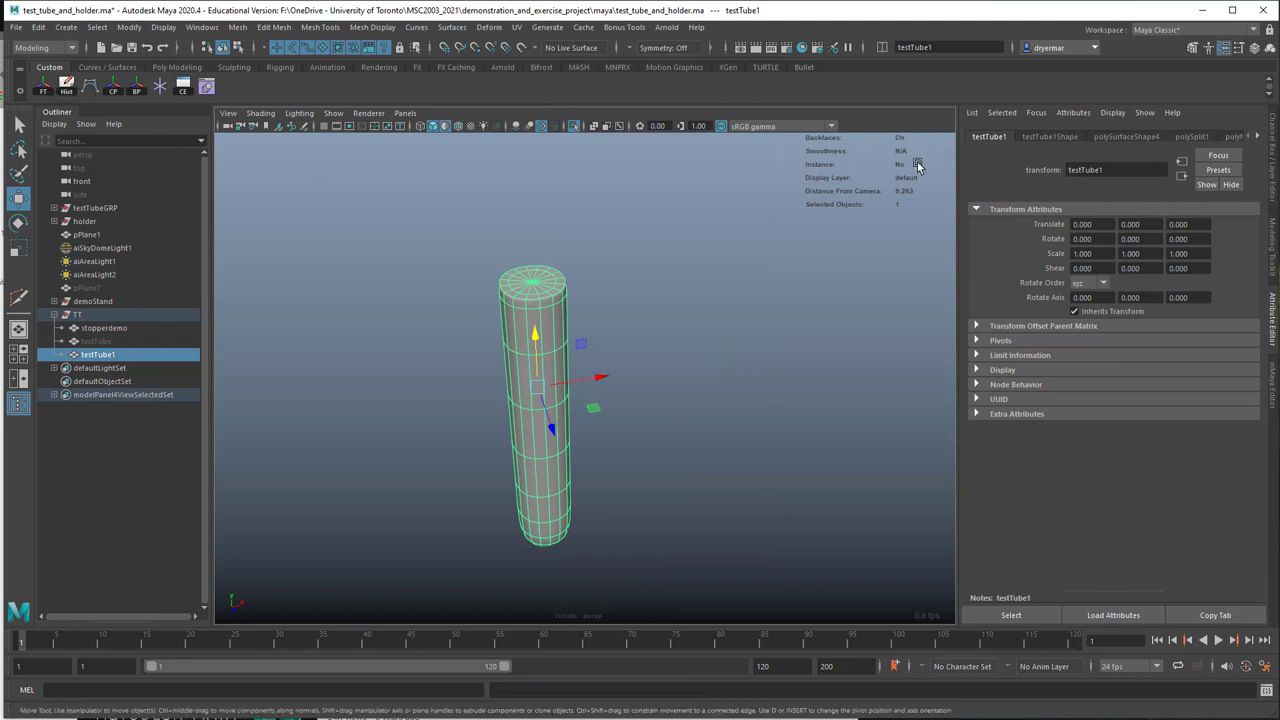
click(66, 88)
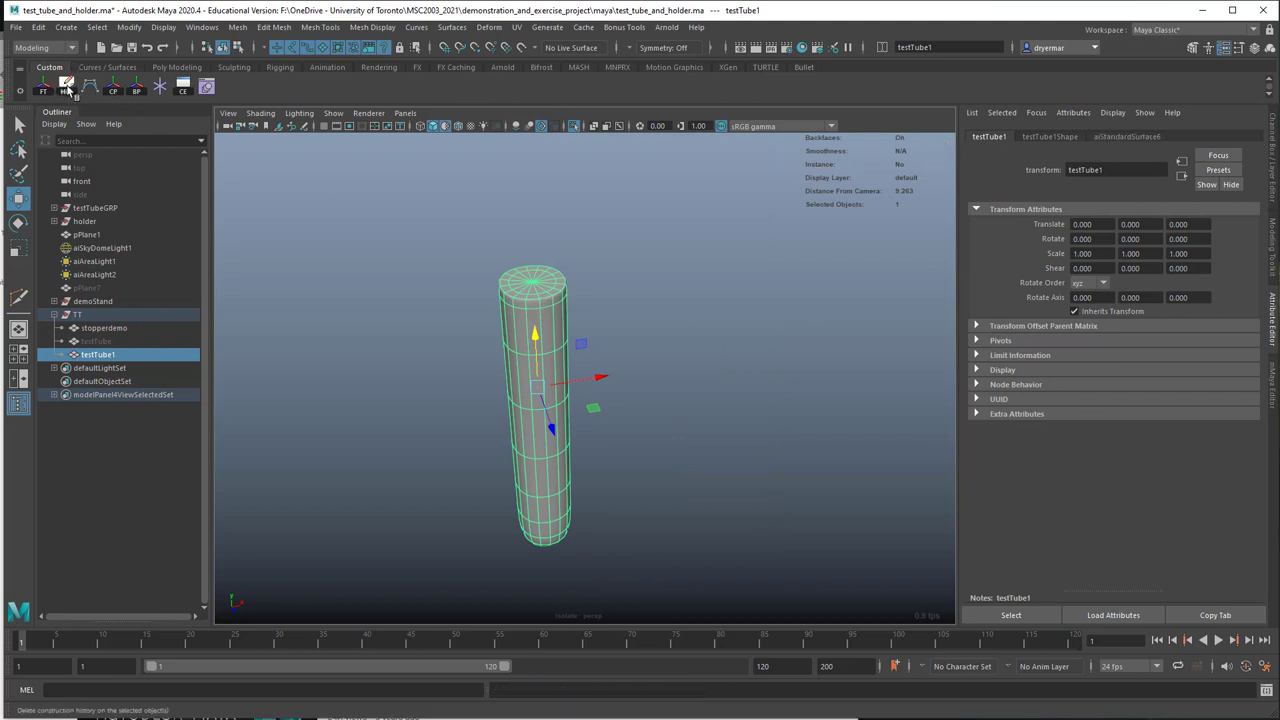
Step: Rename the material of testTube1 to liquidDemo and apply the Honey preset to it
click(1126, 137)
double_click(1140, 169)
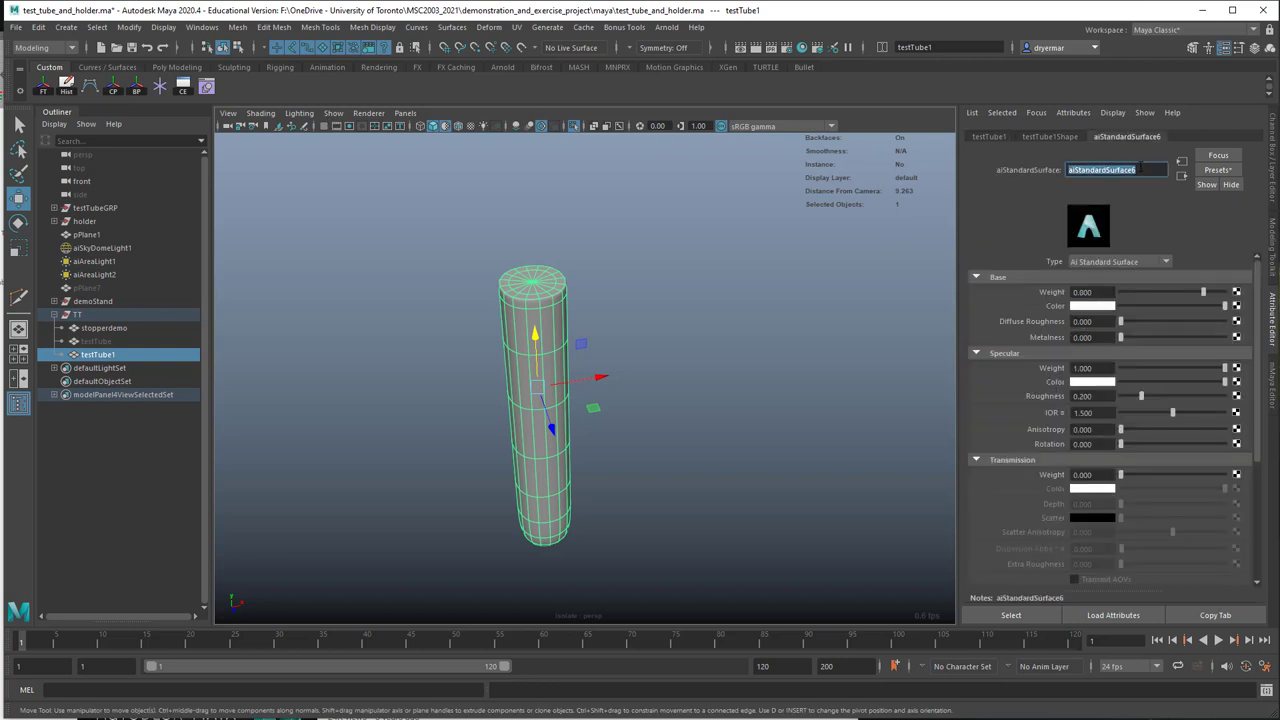
key(BackSpace)
click(660, 294)
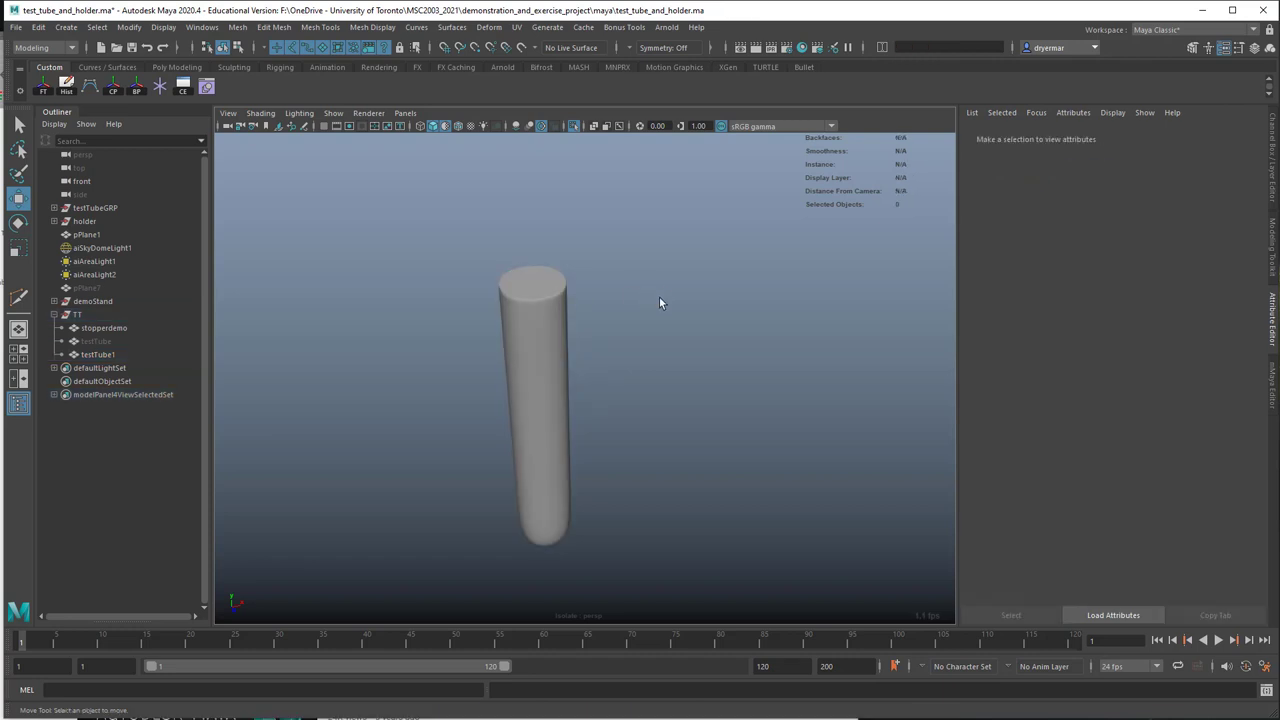
click(555, 285)
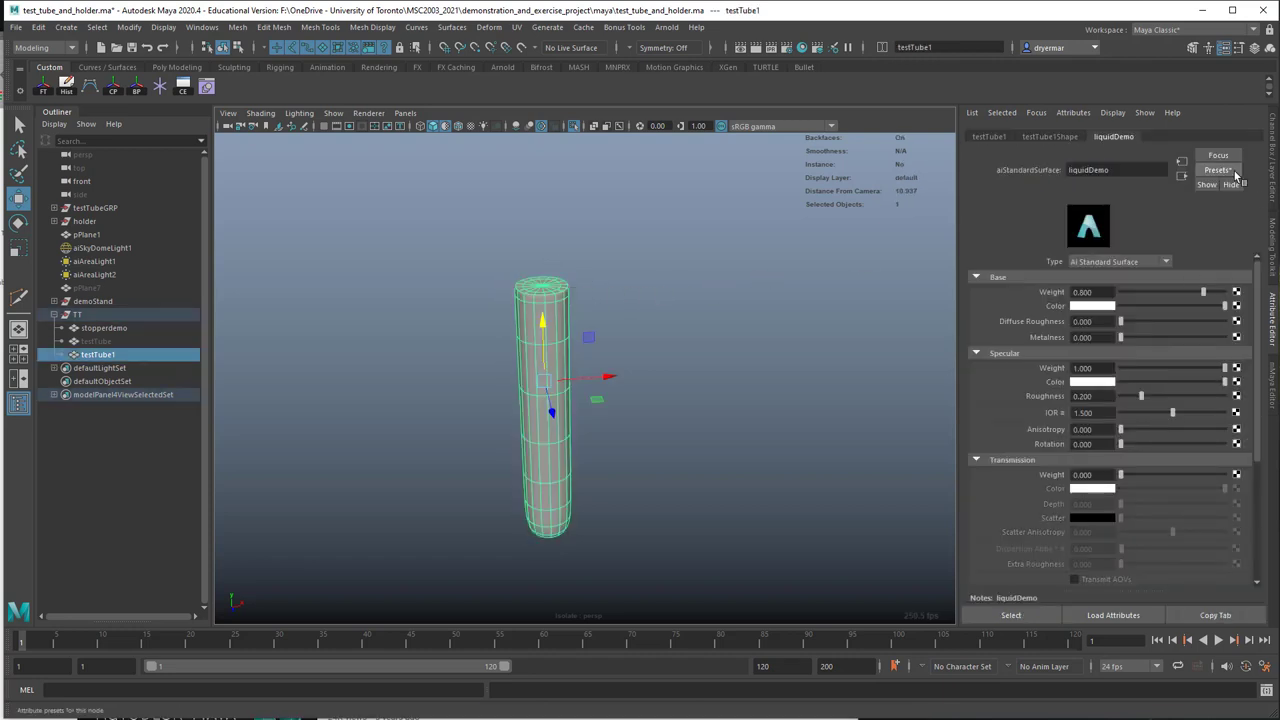
click(1236, 176)
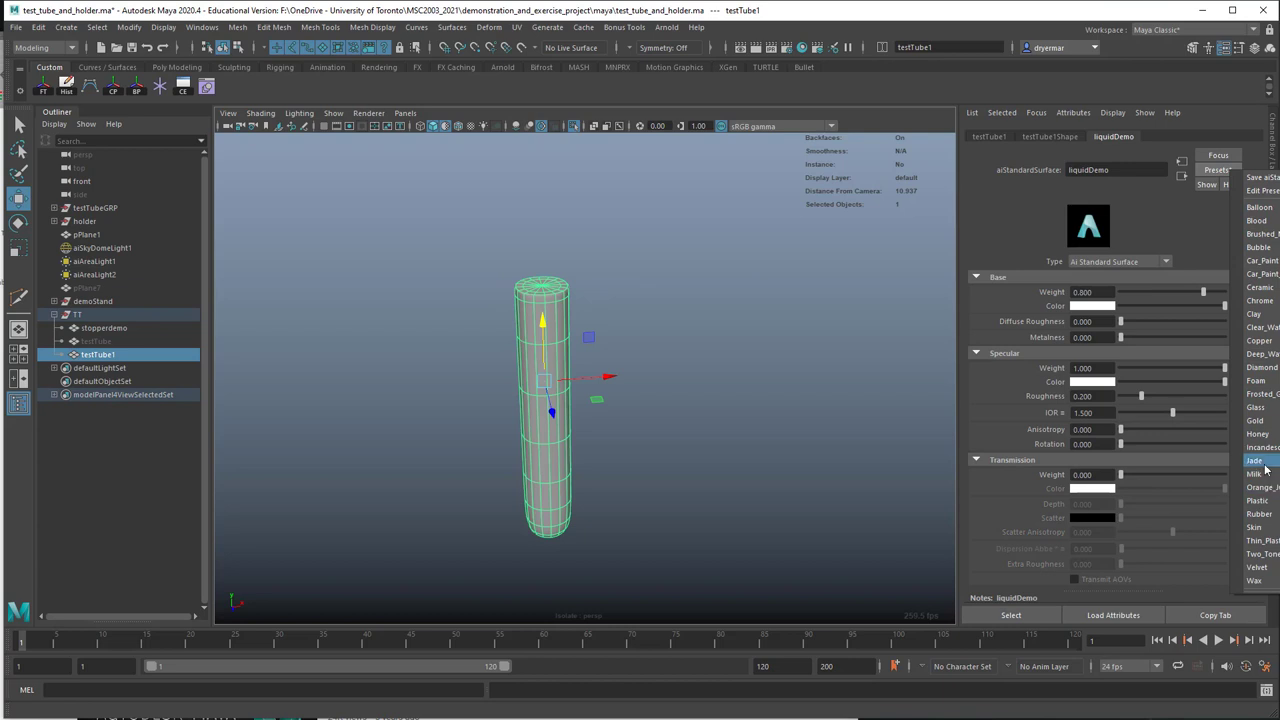
click(1257, 434)
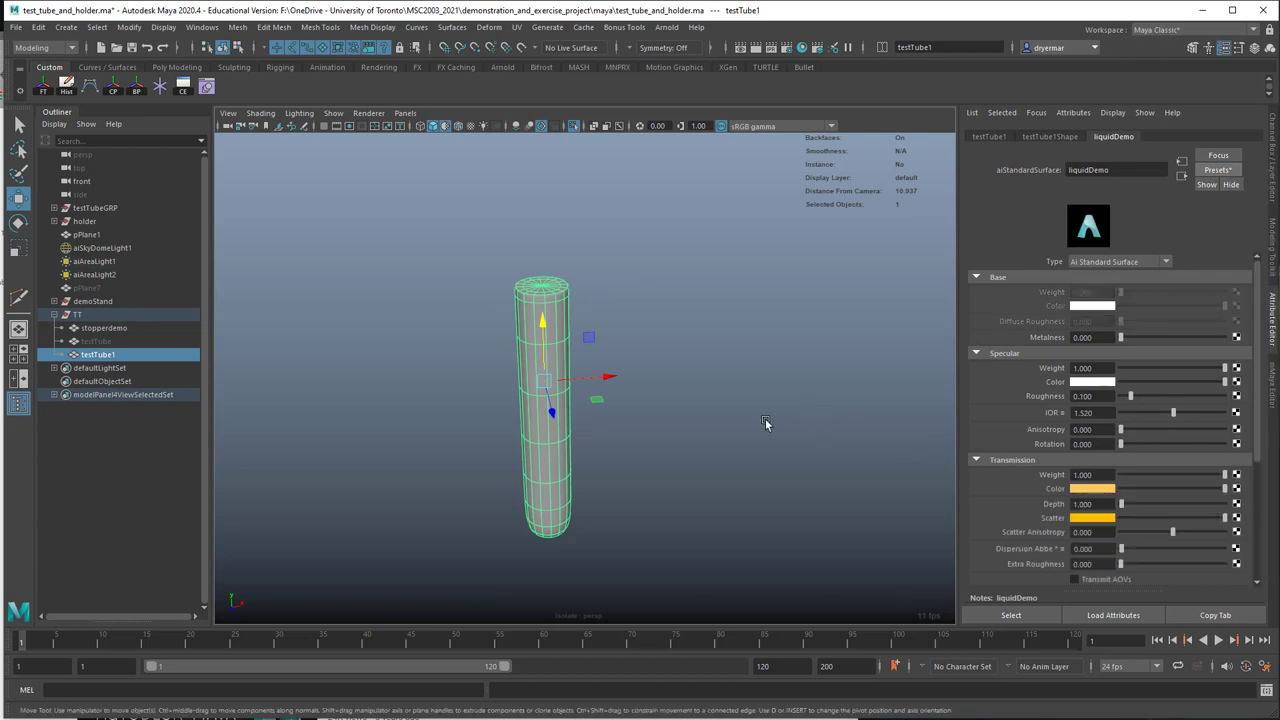
Step: Turn off the isolated view and unhide the original testTube around the liquid
key(ctrl+1)
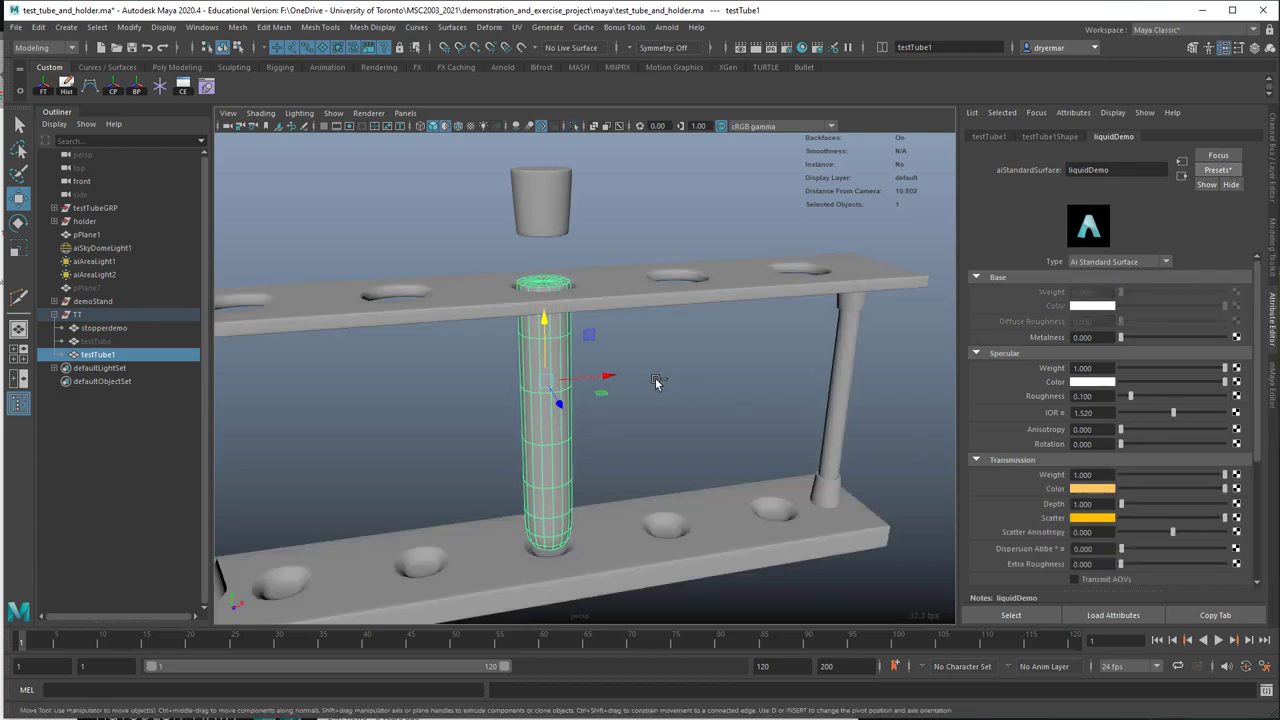
click(115, 343)
key(shift+h)
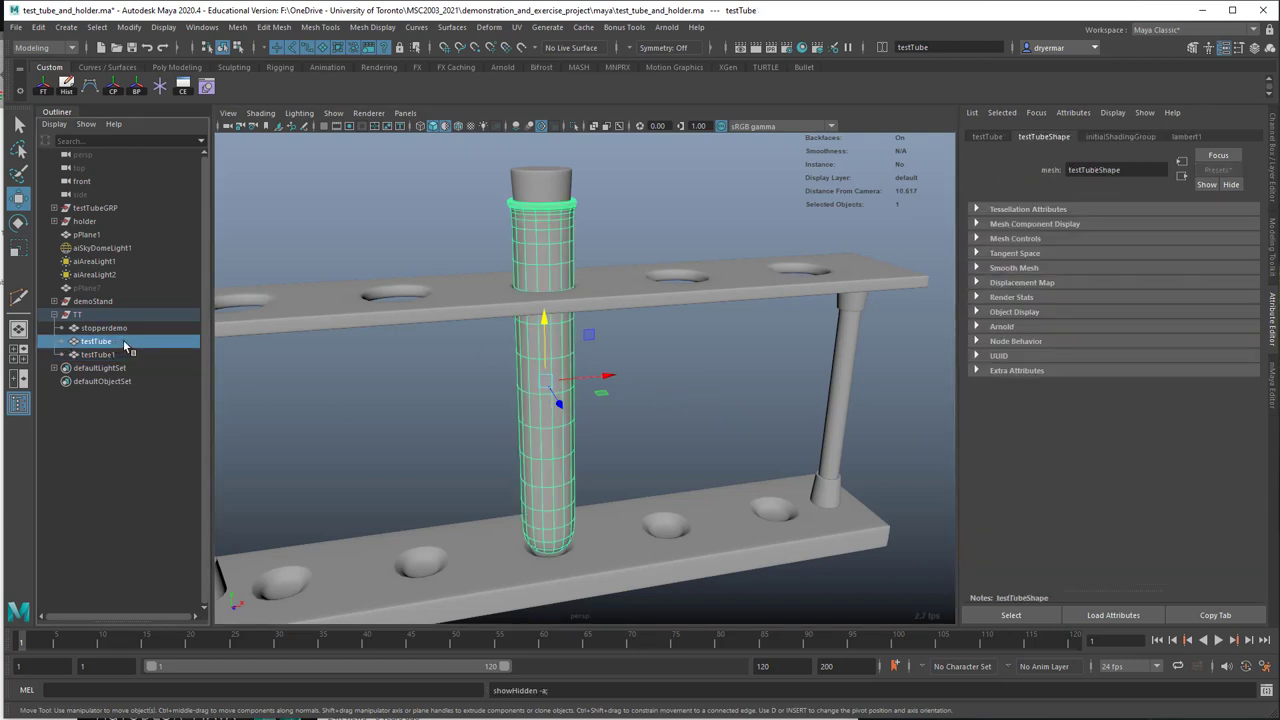
Step: Try to move testTube and testTube1 together slightly downward
alt+drag(623, 326, 590, 312)
ctrl+click(97, 355)
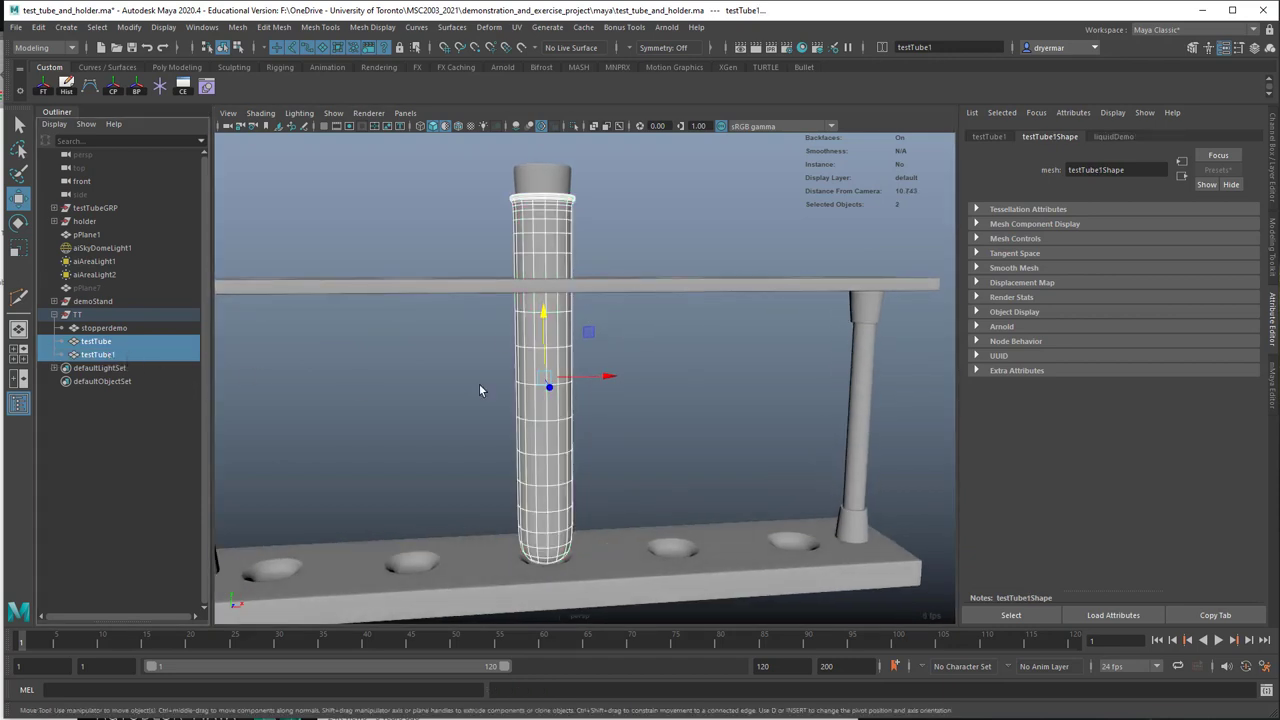
drag(543, 318, 543, 320)
Step: Move the whole TT group down by about 0.05 units into the stand's base hole, and clear the selection
click(77, 314)
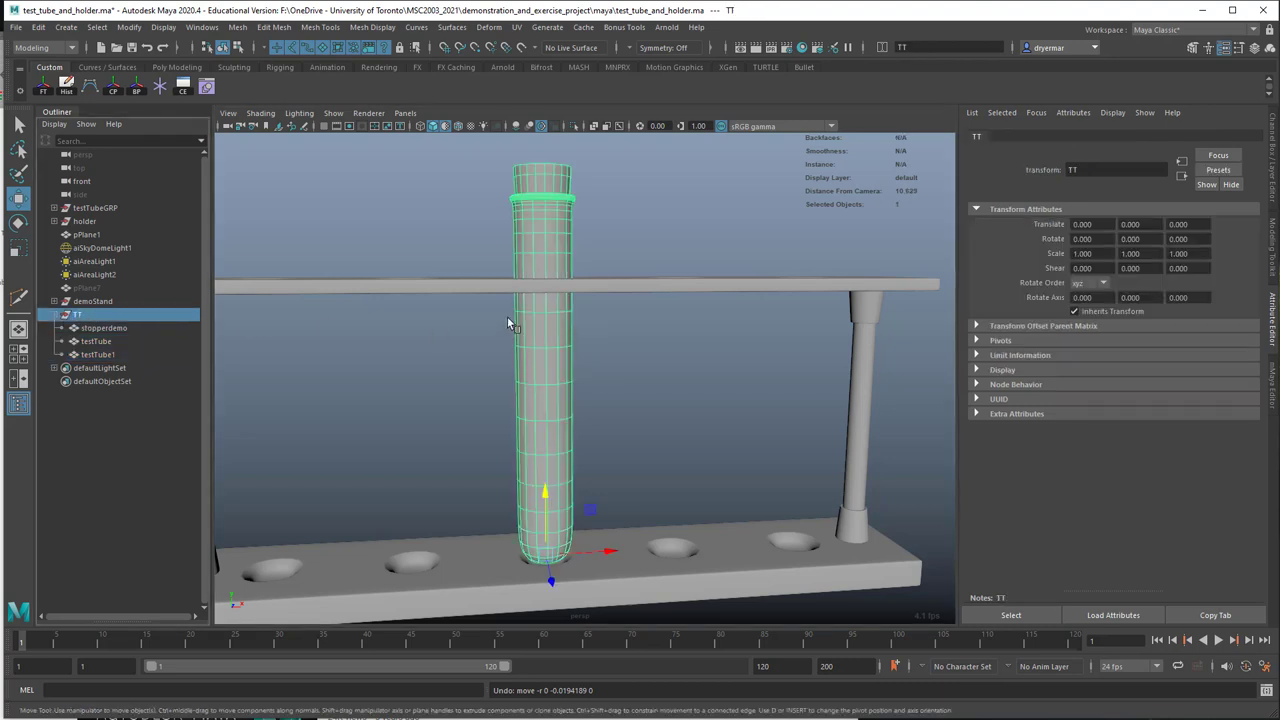
drag(545, 483, 545, 489)
scroll(470, 452, down, 3)
alt+drag(468, 449, 476, 440)
click(634, 385)
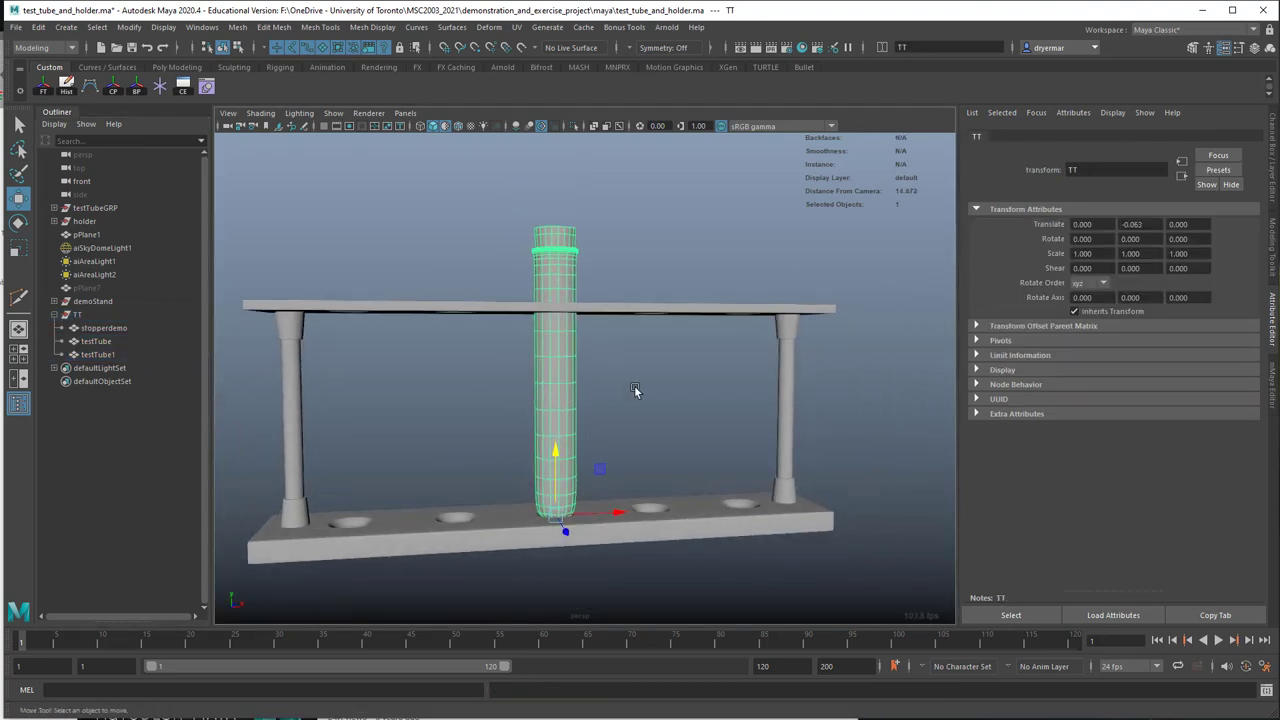
alt+drag(634, 385, 534, 262)
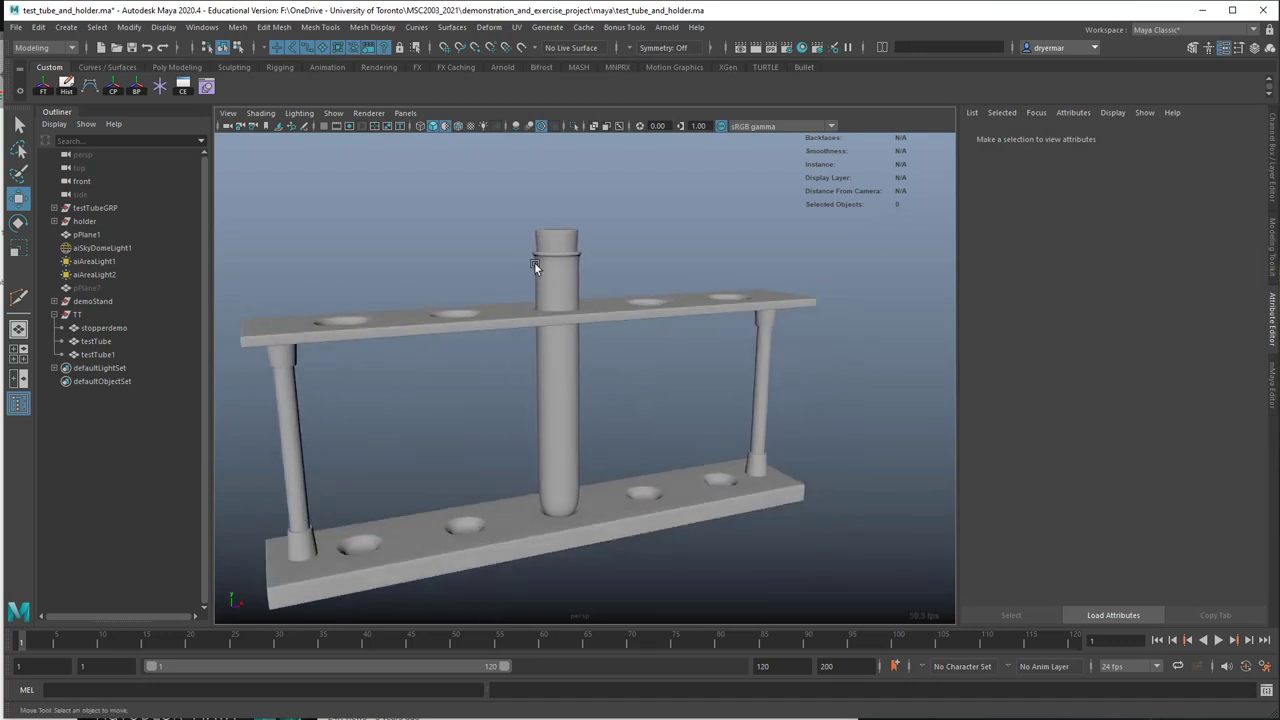
Step: Assign a new aiStandardSurface material to stopperdemo and apply the Rubber preset to it
click(568, 240)
right_drag(673, 247, 690, 556)
click(595, 184)
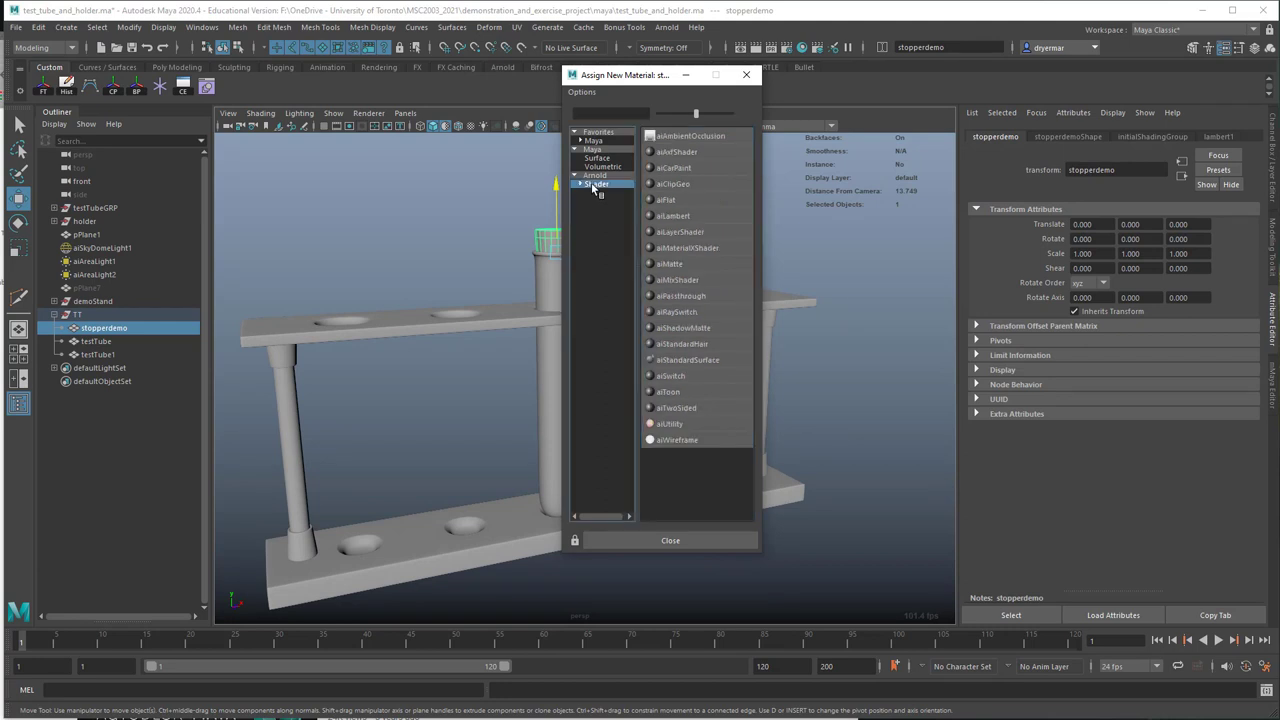
click(712, 356)
click(1208, 172)
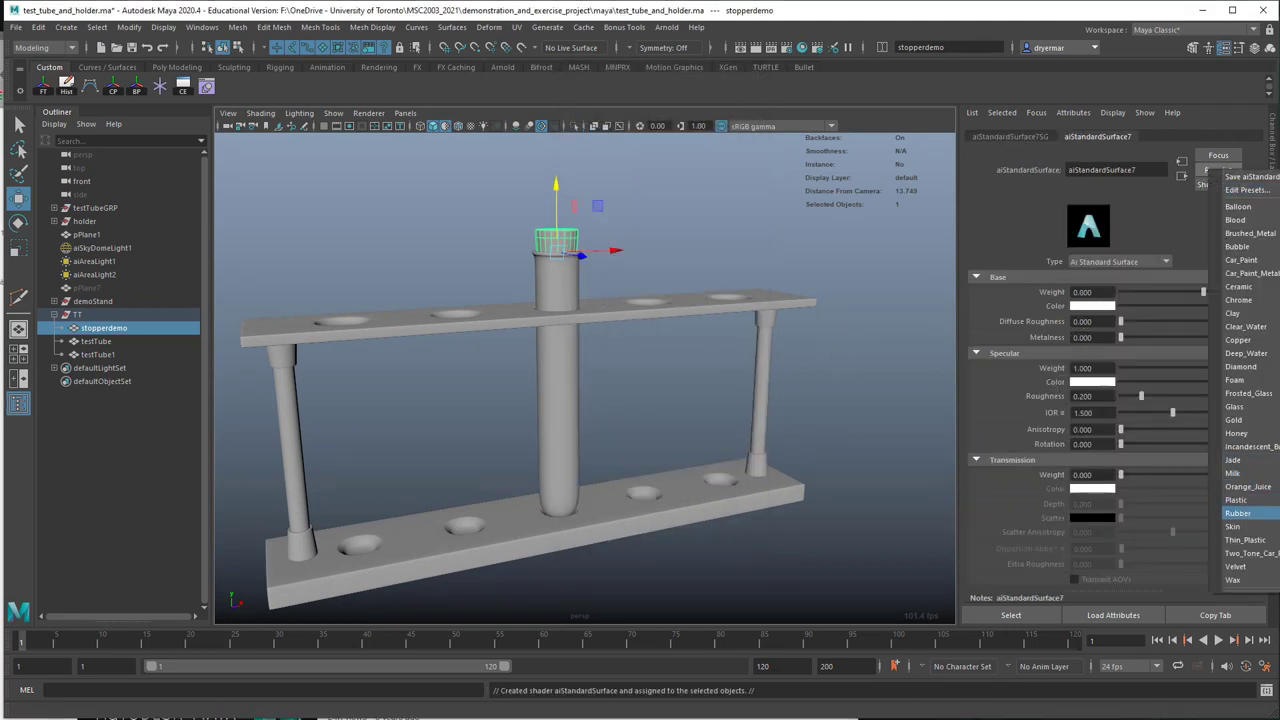
click(1238, 513)
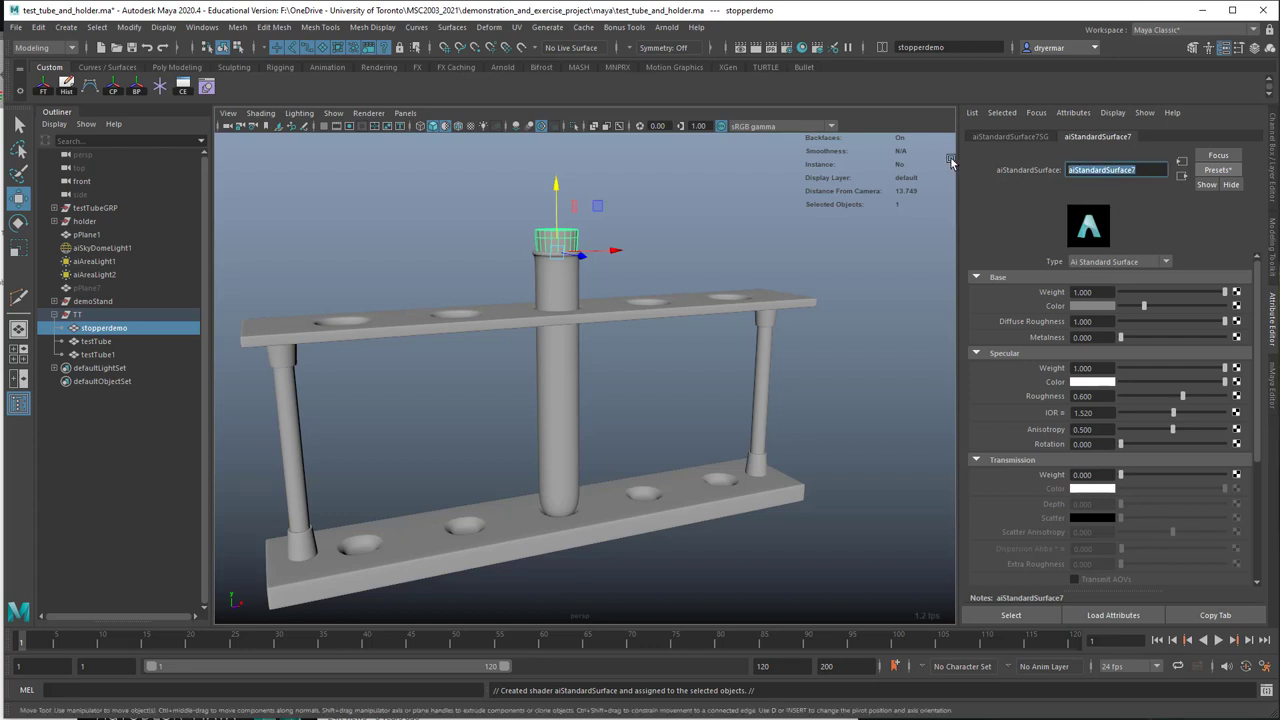
Step: Rename the stopper's material stopperDemo_MAT and darken its base color to a deep grey
text(stopperDemo_MAT)
drag(1144, 305, 1126, 305)
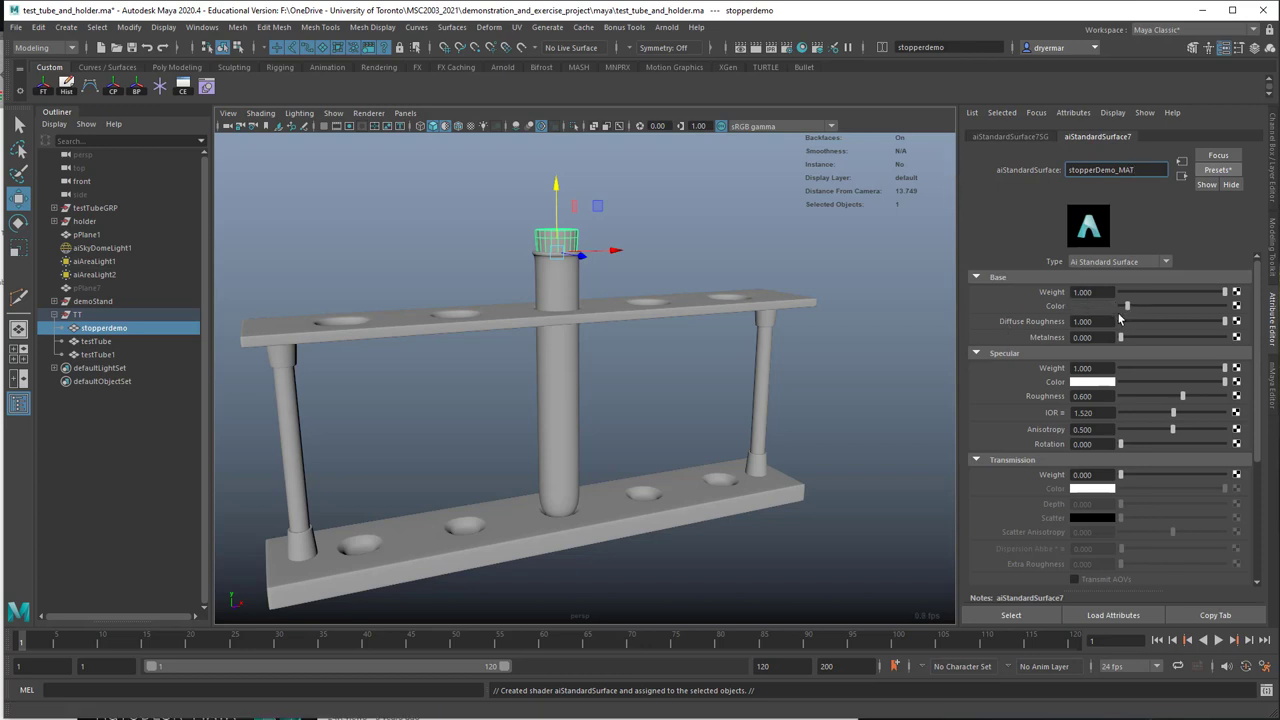
Step: Assign a new aiStandardSurface material to the testTube object
click(578, 368)
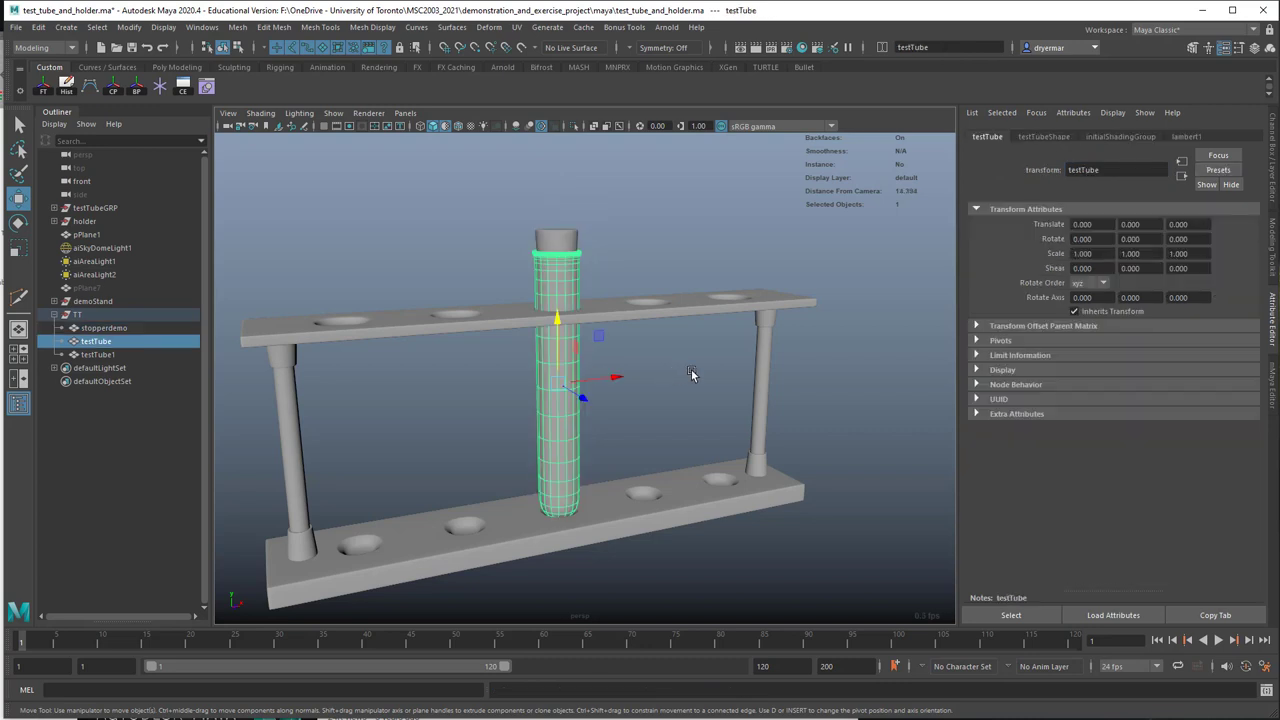
right_drag(651, 185, 697, 530)
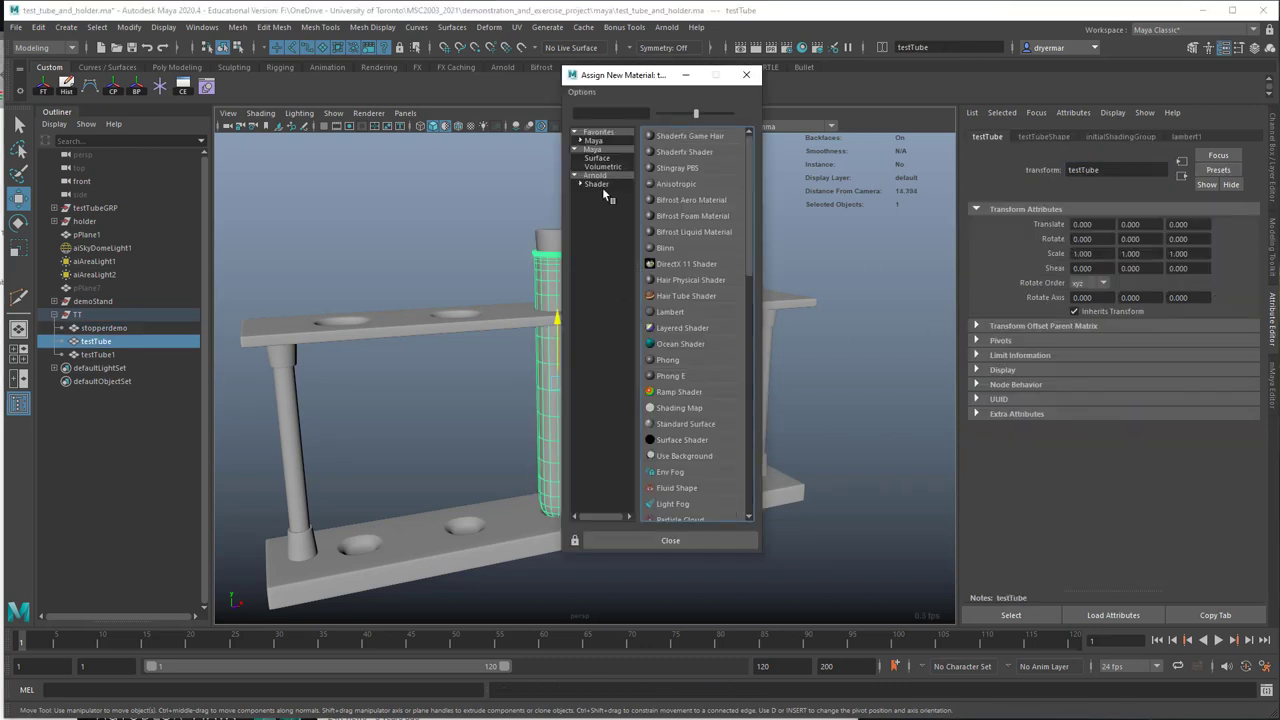
click(598, 184)
click(698, 360)
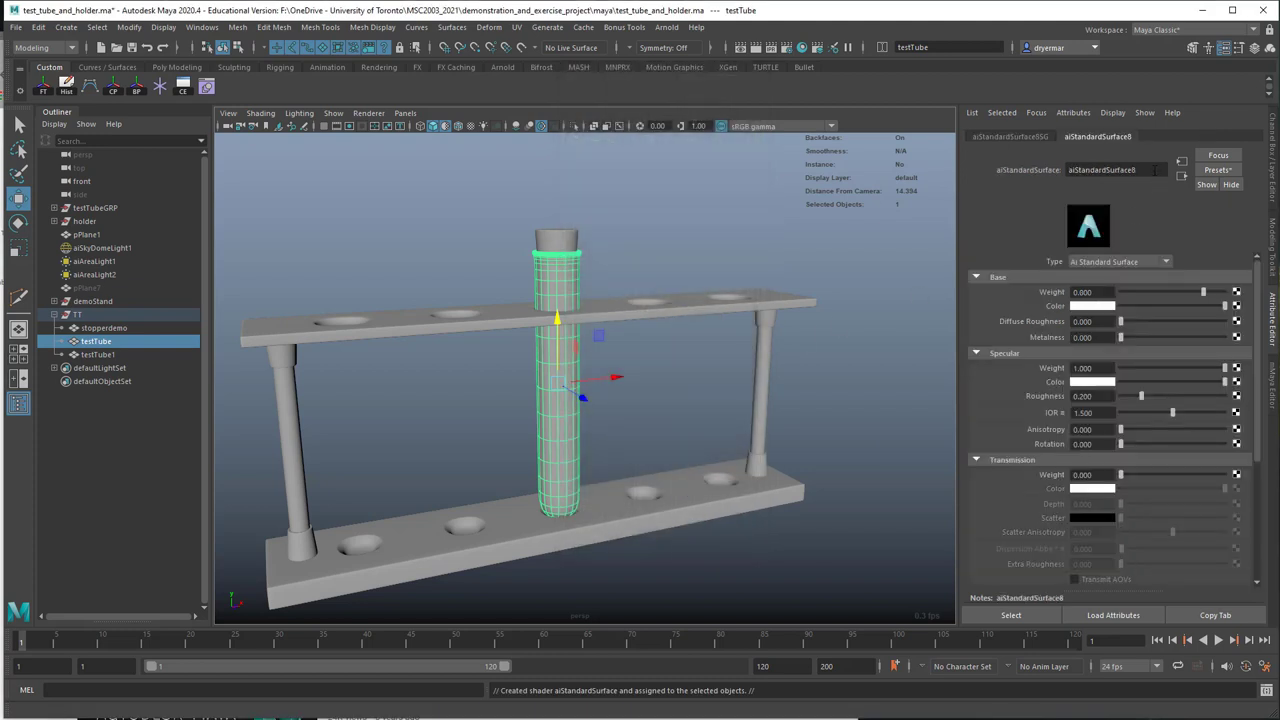
Step: Rename the testTube material glass and apply the Glass preset to it
text(glass)
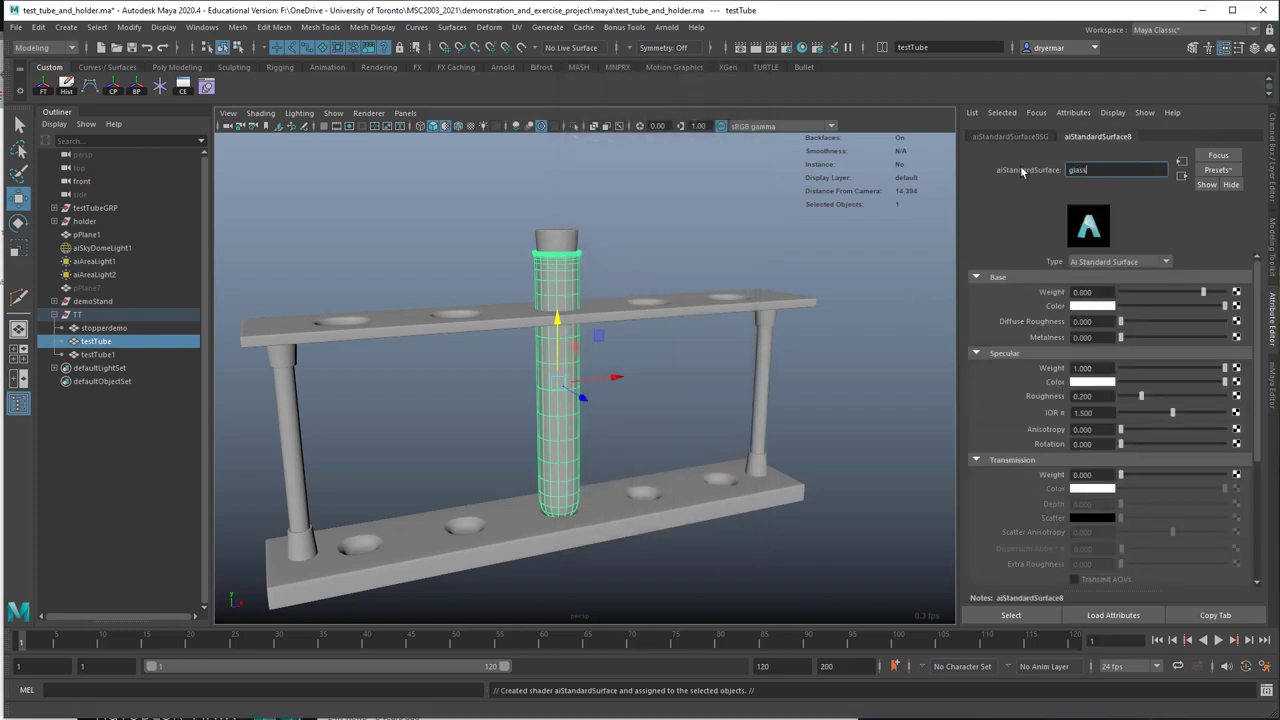
key(Return)
click(1217, 170)
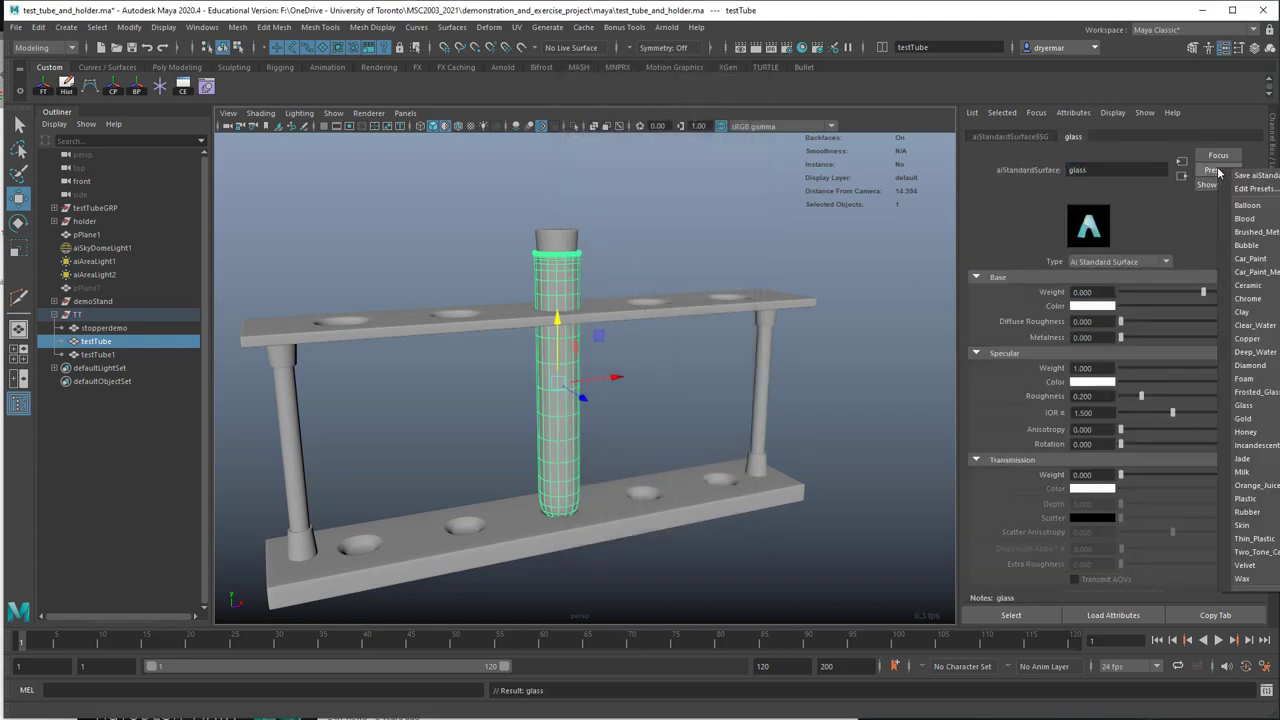
click(1243, 405)
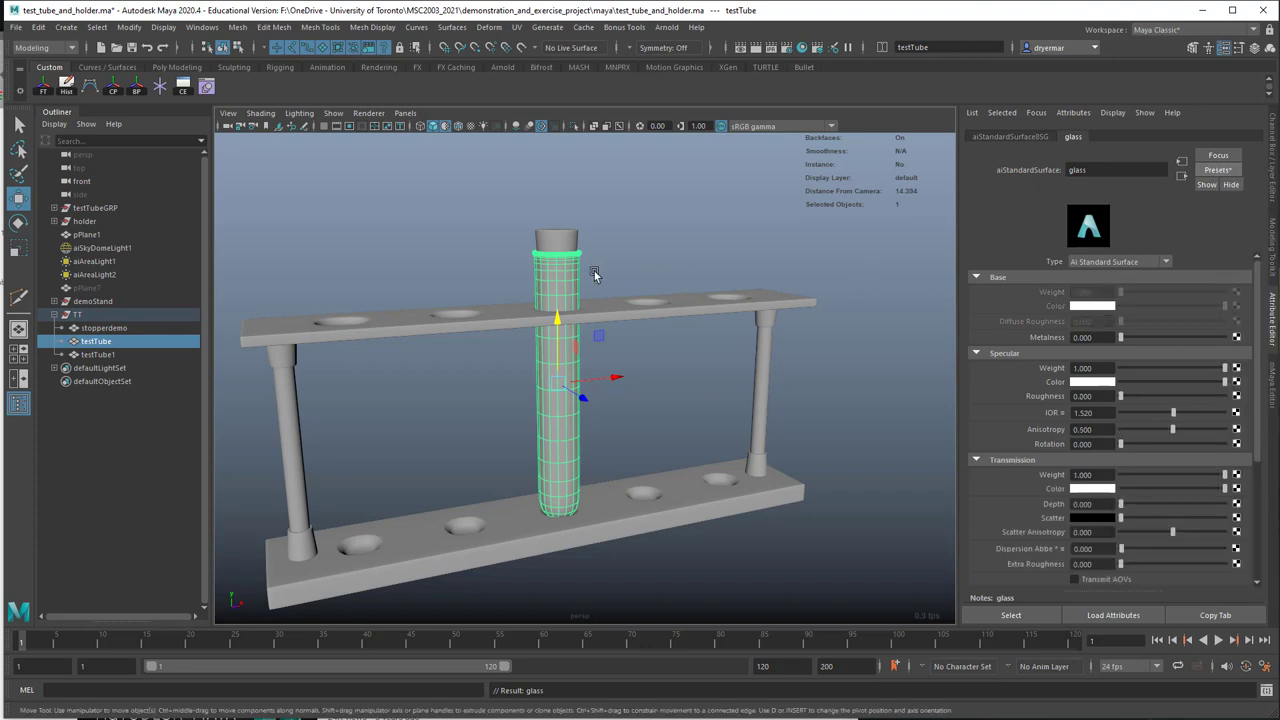
Step: Assign a new aiStandardSurface material to the demoStand group and apply the Plastic preset to it
click(92, 301)
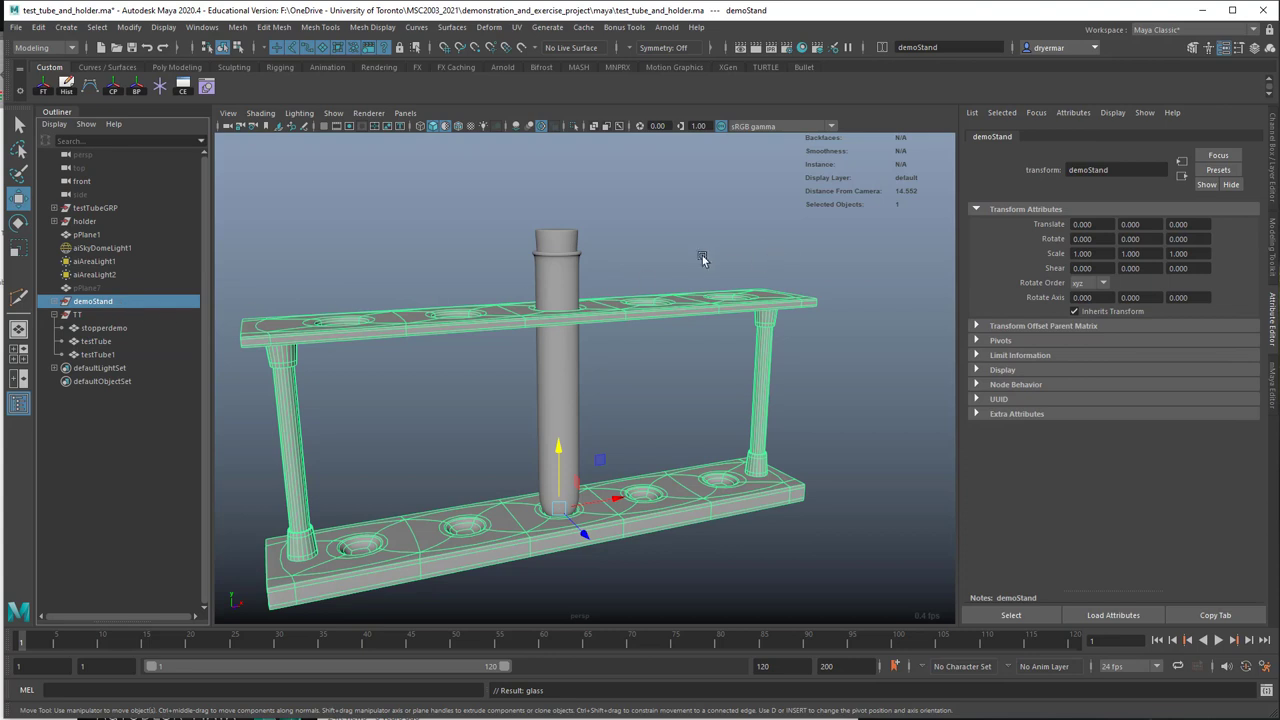
right_click(709, 213)
click(760, 457)
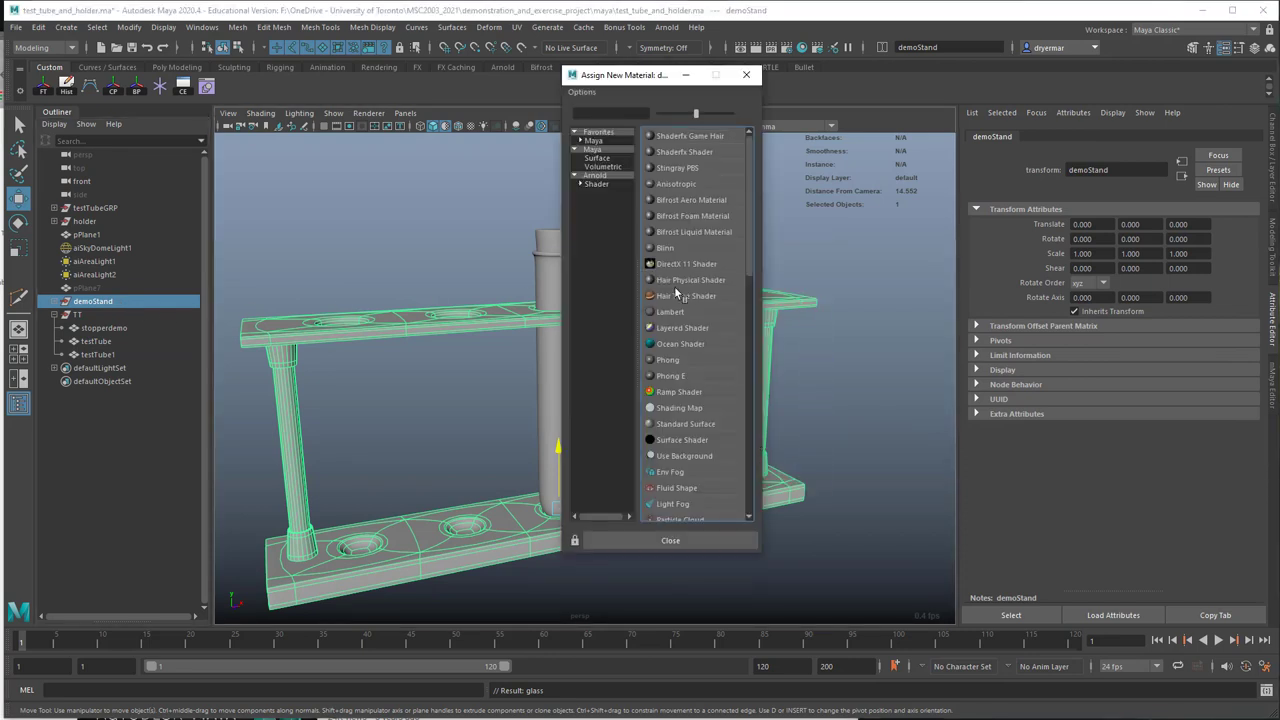
click(705, 359)
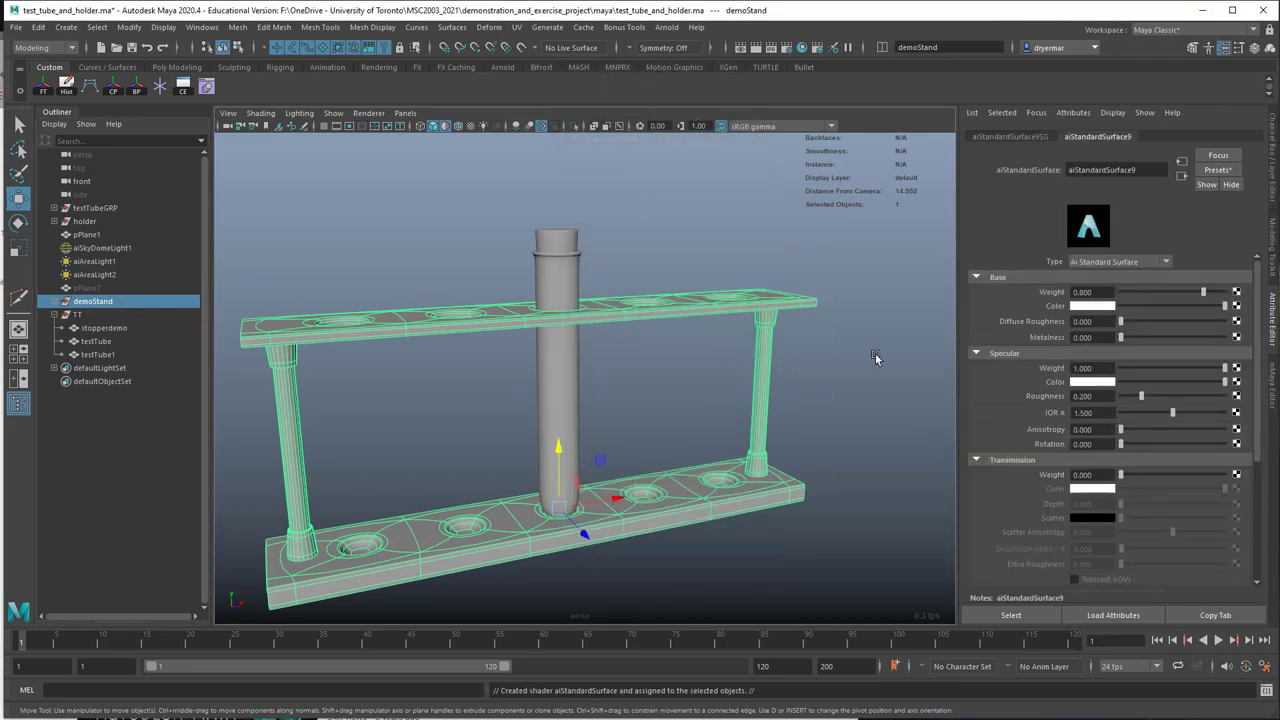
click(1207, 173)
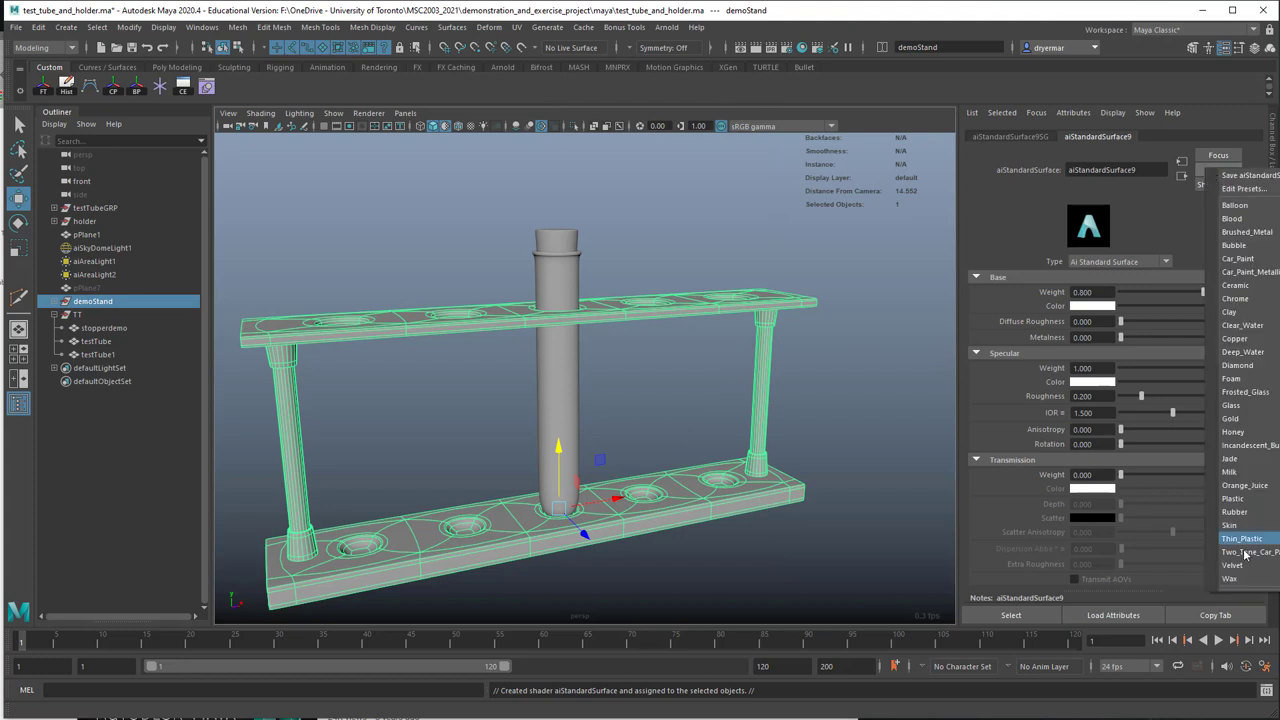
click(1233, 498)
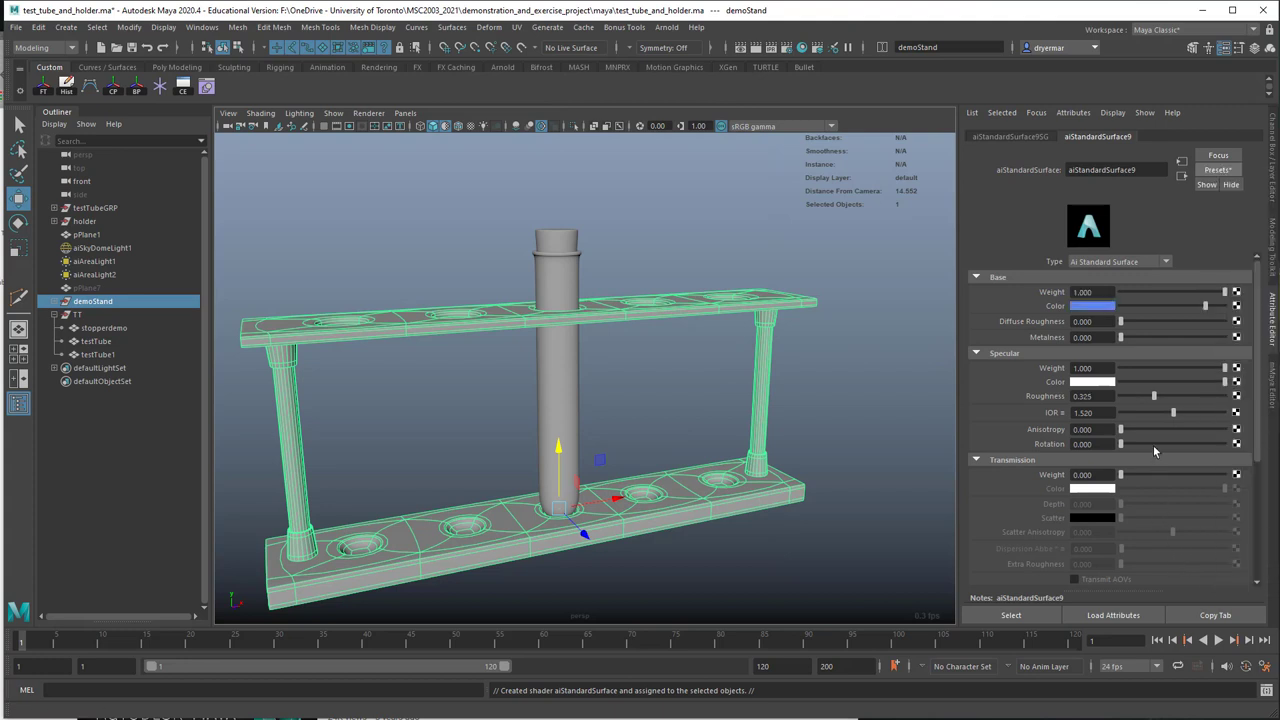
Step: Lower the stand material's base color saturation to about 0.071 and reuse that near-white color as its subsurface color
click(1097, 307)
click(1032, 360)
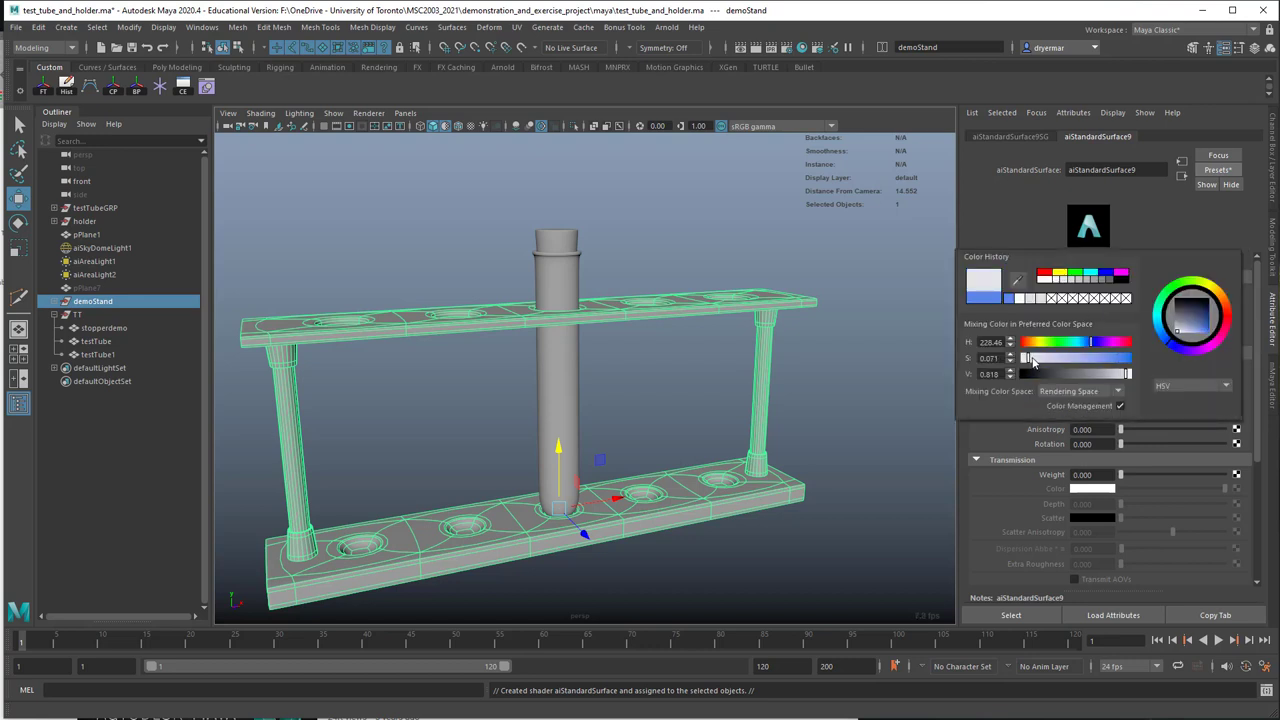
scroll(1046, 405, down, 5)
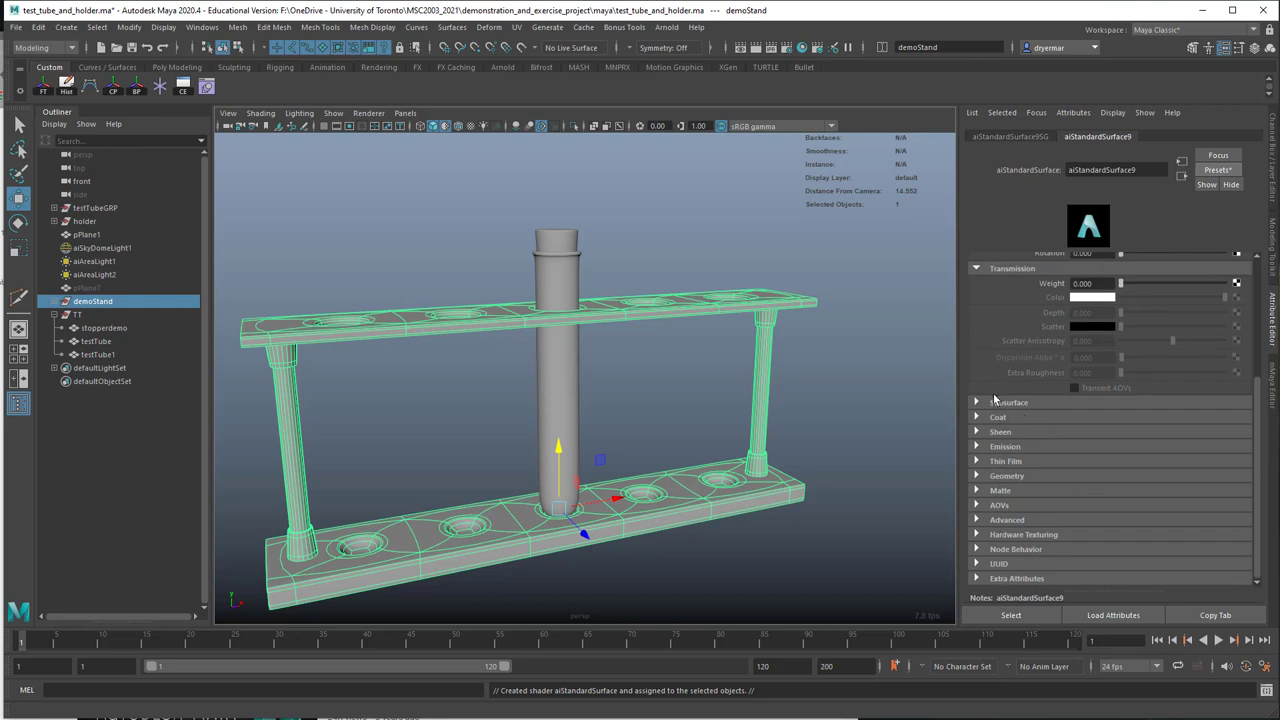
click(1003, 402)
click(1094, 432)
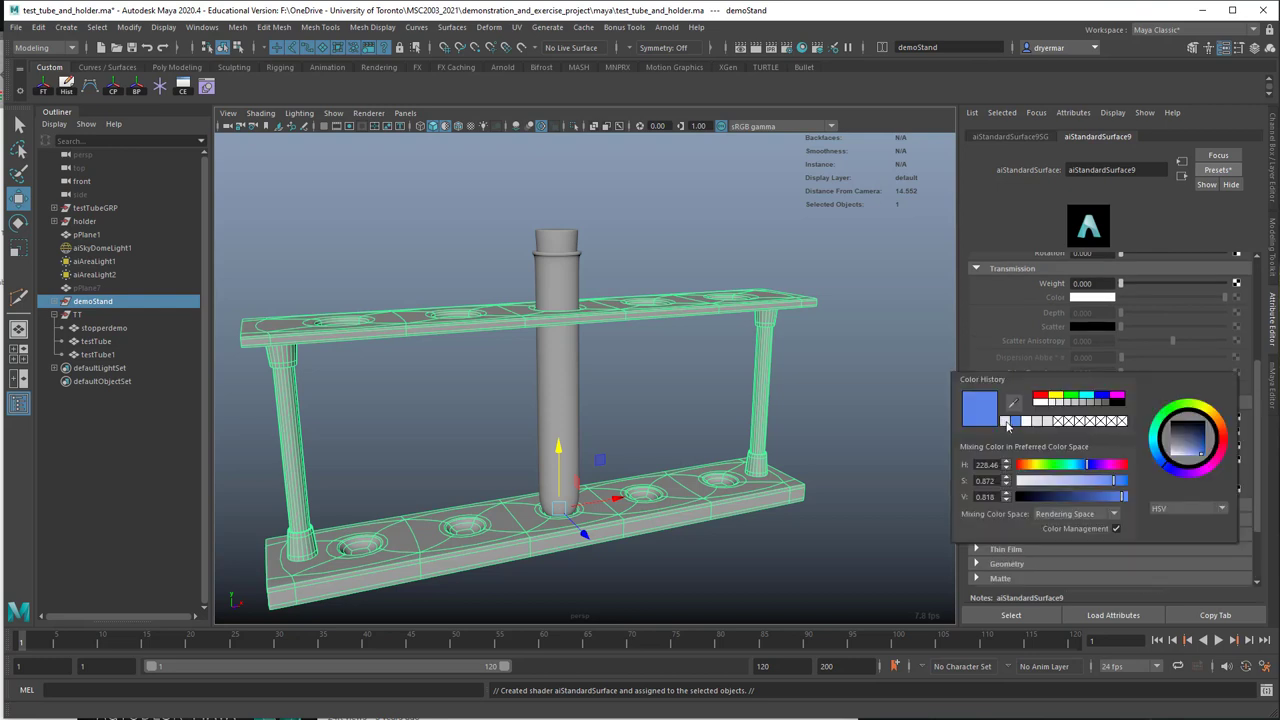
click(1041, 424)
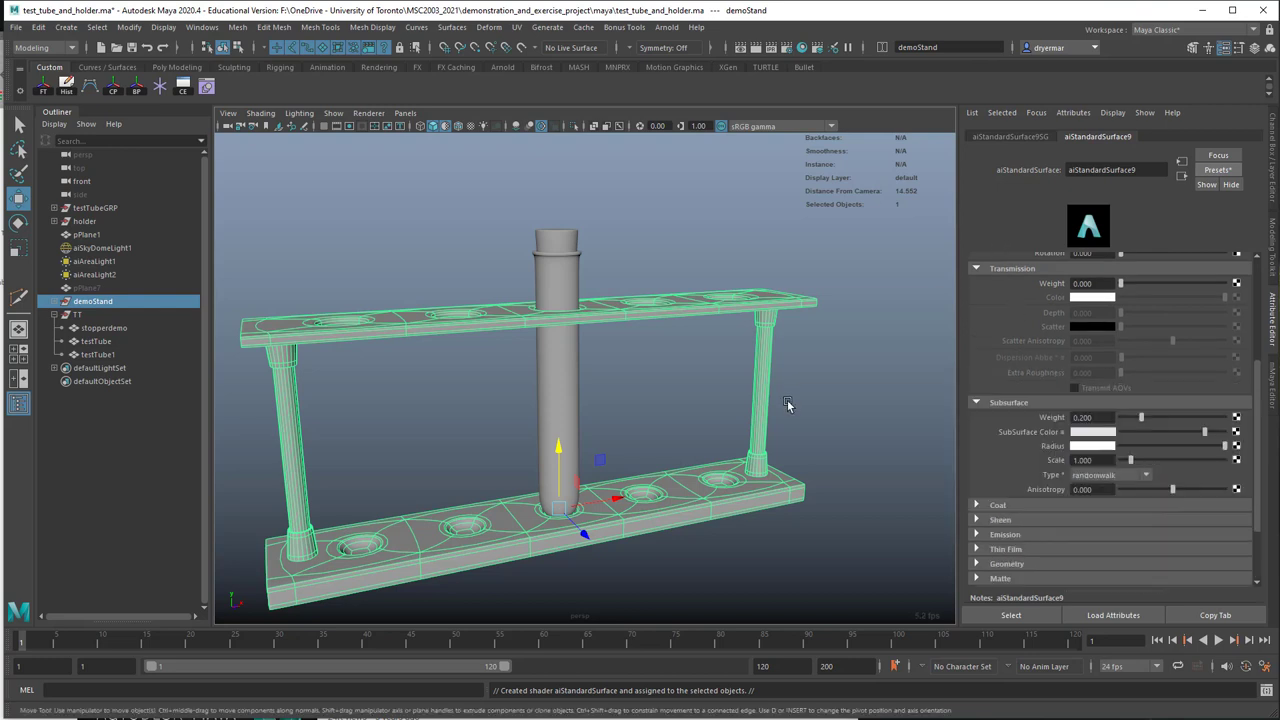
Step: Create a polygon plane, scale it uniformly to about 39.85, and lower it to about -0.412 in Y as a floor under the stand
alt+right_drag(809, 411, 551, 400)
scroll(685, 388, down, 5)
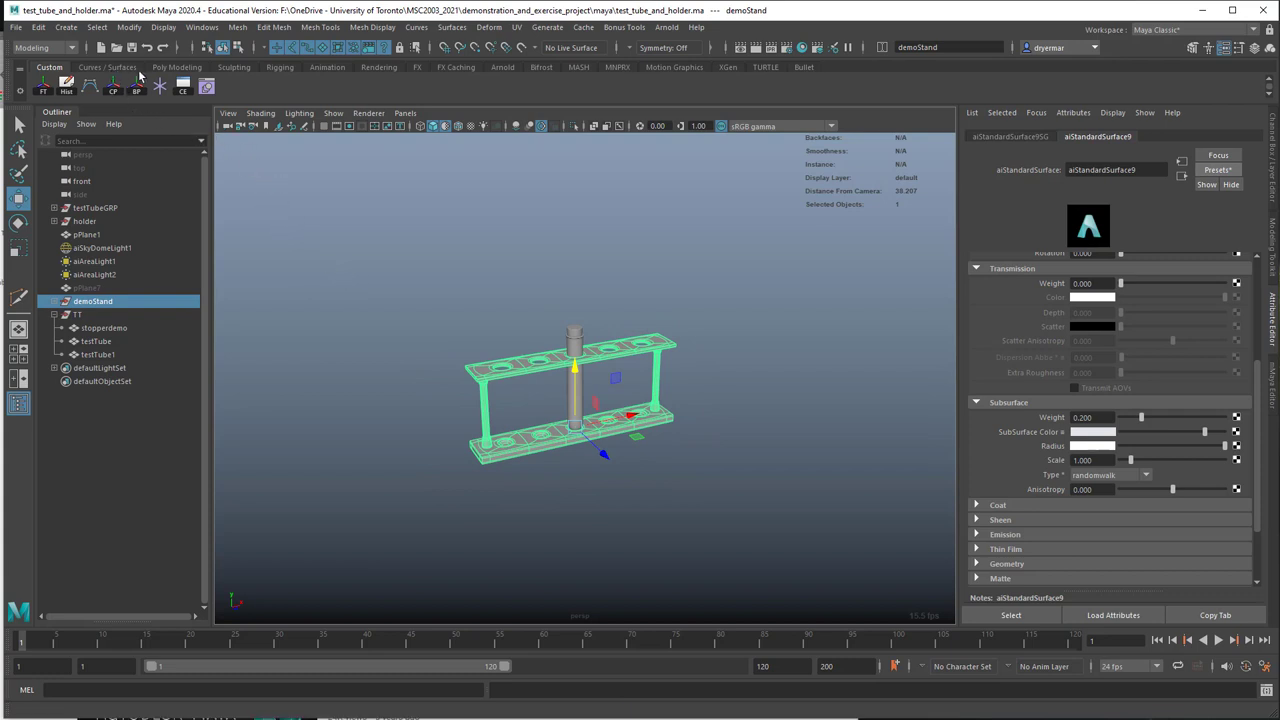
click(480, 316)
shift+right_click(537, 278)
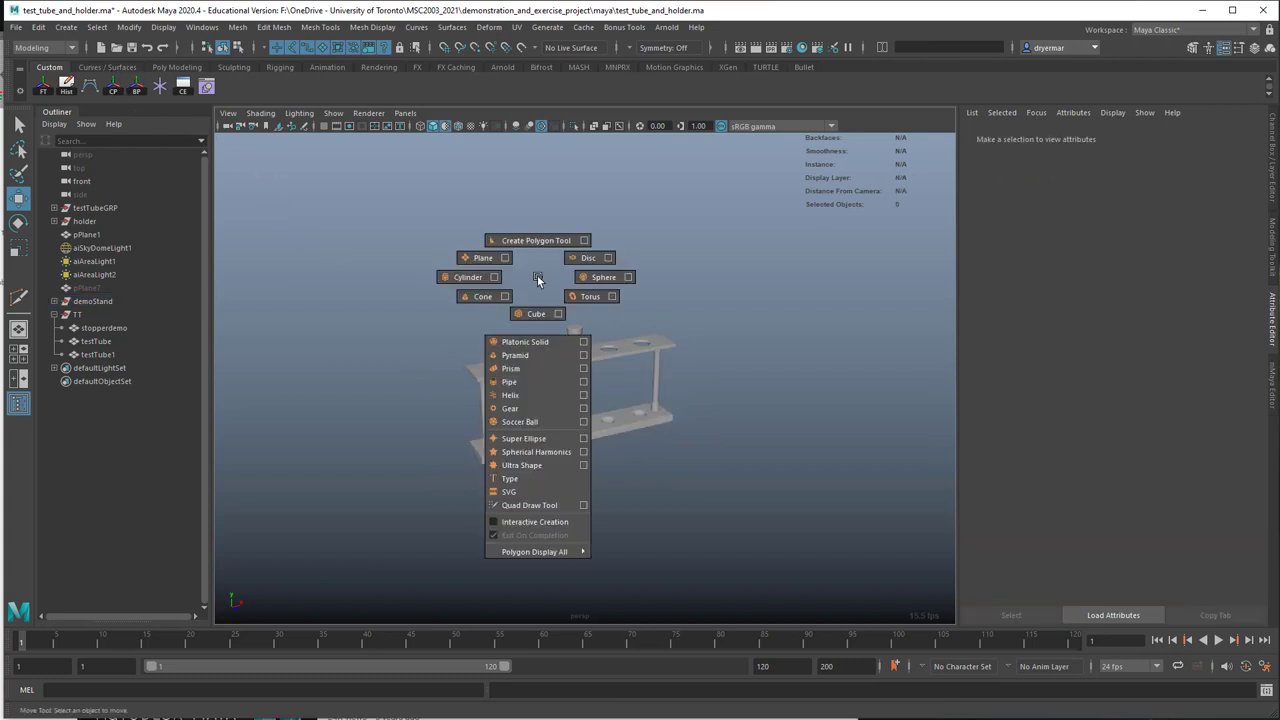
click(470, 257)
key(r)
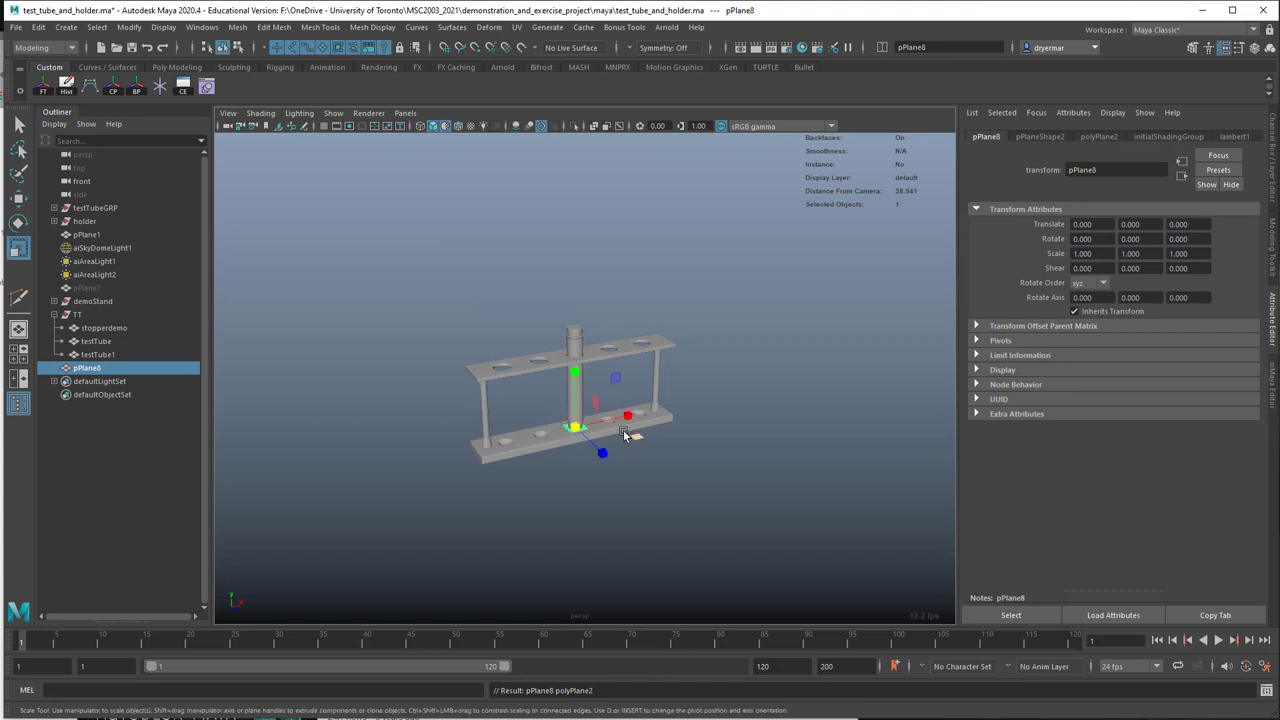
drag(575, 428, 576, 373)
key(w)
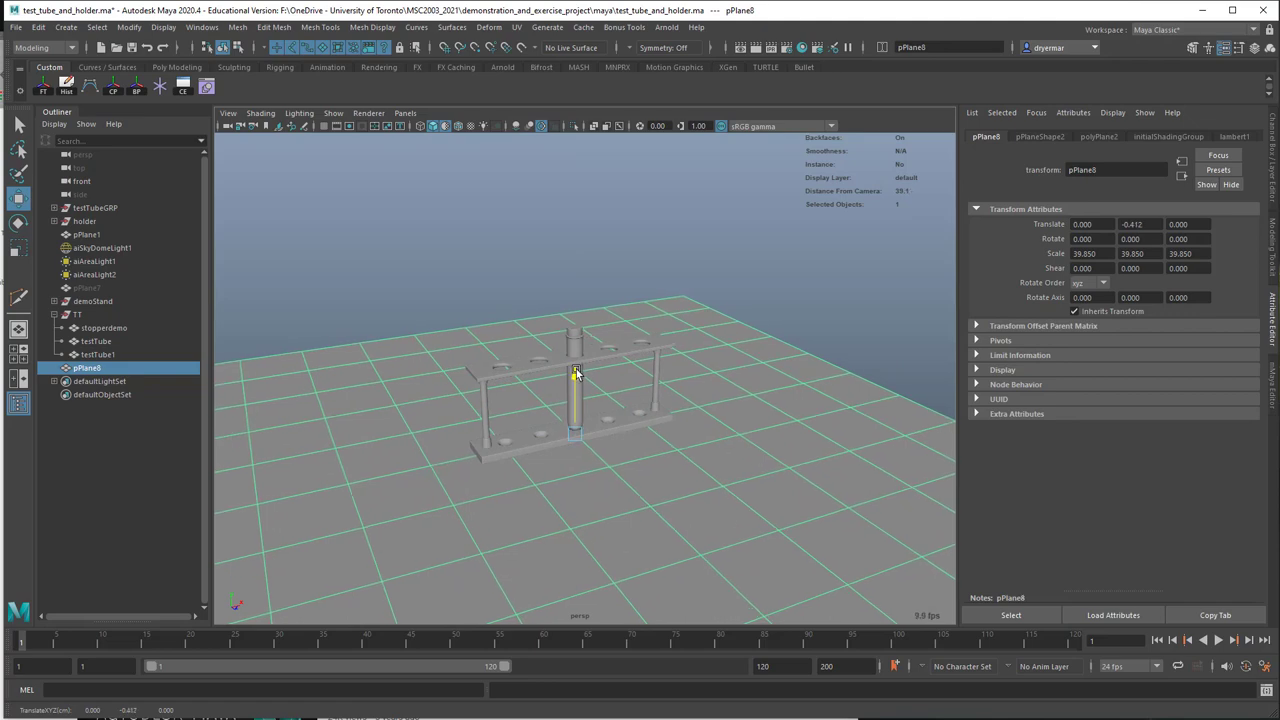
Step: Render the stand and tube on the floor plane from a low angle in Arnold RenderView
alt+right_drag(663, 405, 938, 433)
alt+drag(685, 374, 726, 371)
alt+right_drag(726, 371, 620, 366)
alt+drag(620, 366, 626, 354)
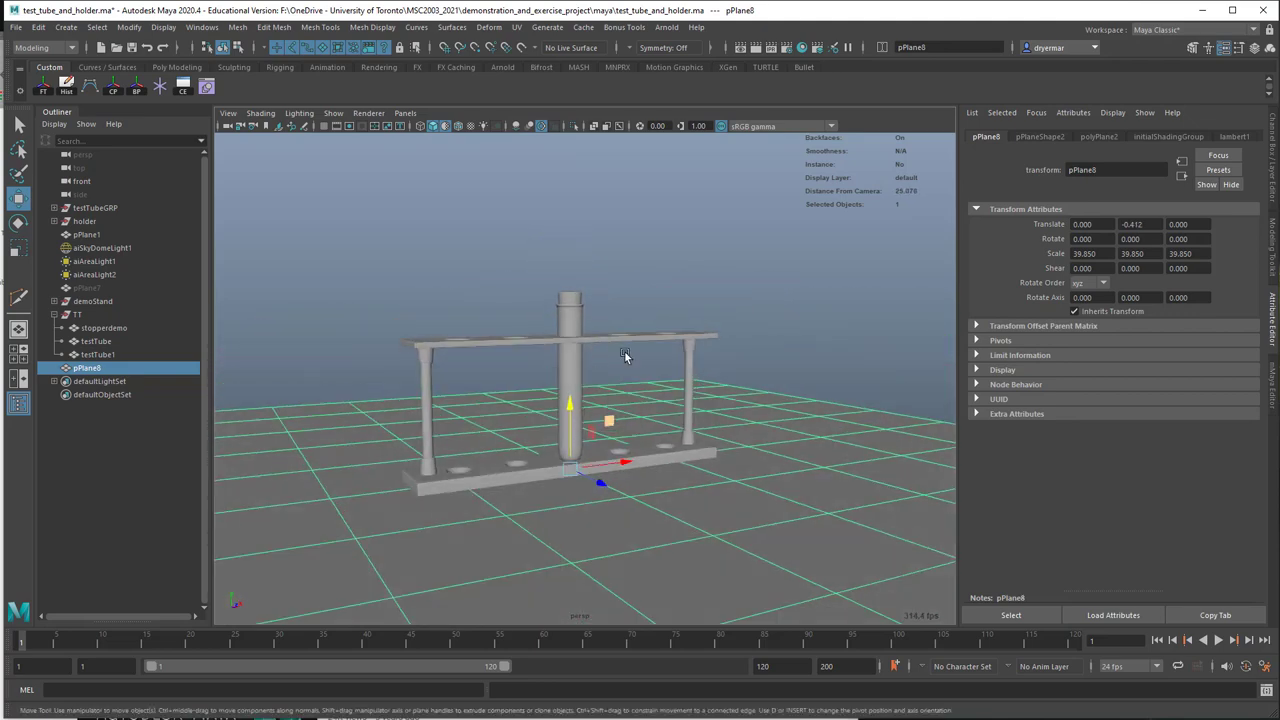
click(666, 27)
click(709, 61)
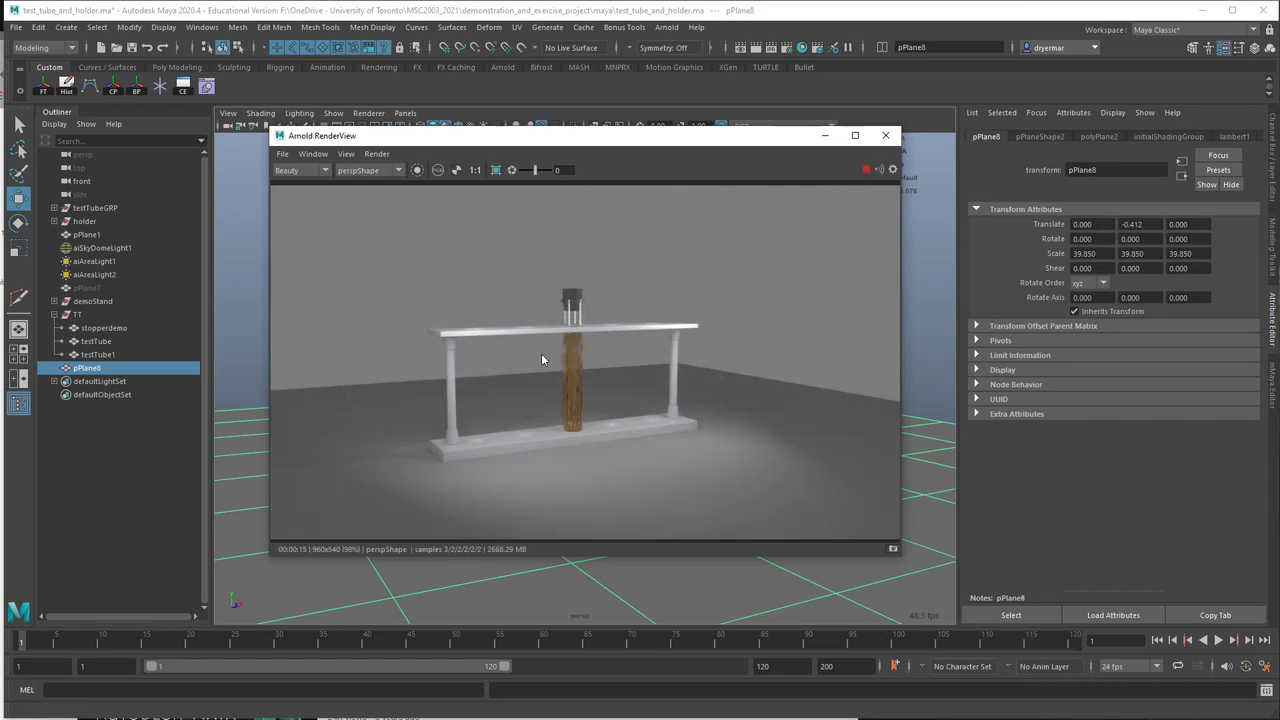
Step: Update the full scene in the close-up render and move the render window aside to uncover the tube in the viewport
alt+right_drag(477, 356, 830, 376)
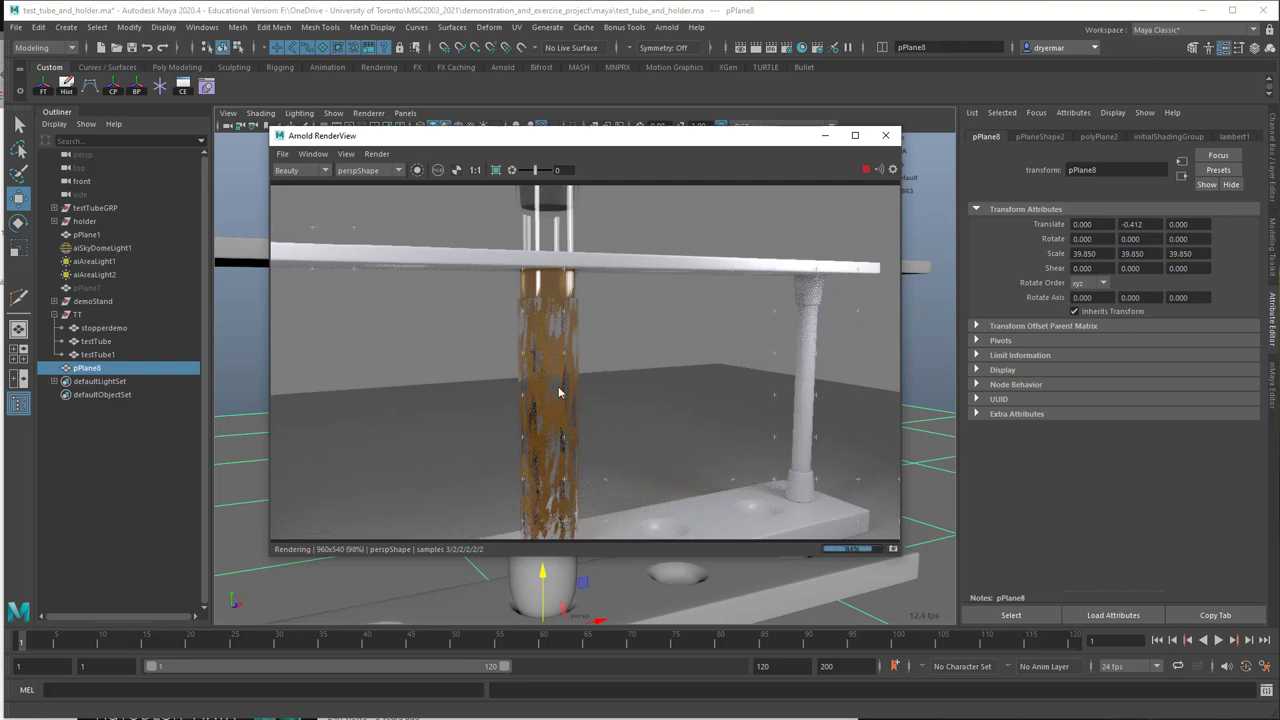
click(377, 154)
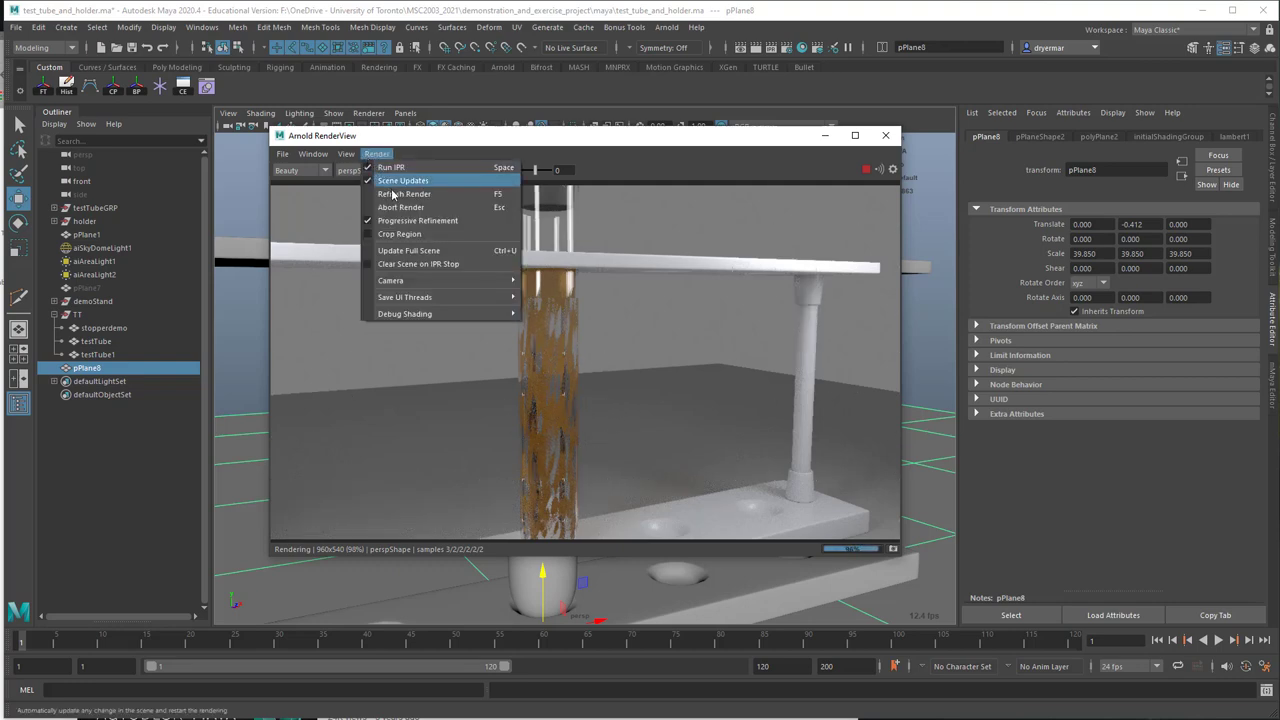
click(408, 251)
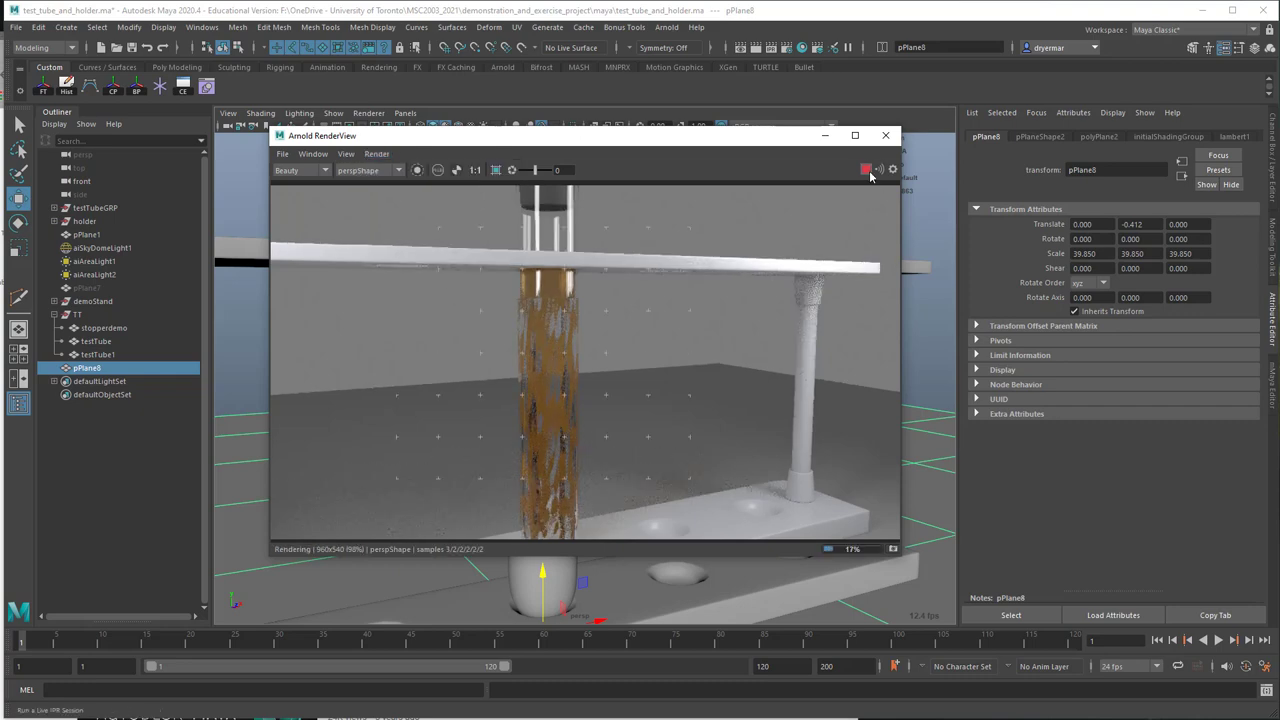
drag(798, 130, 943, 118)
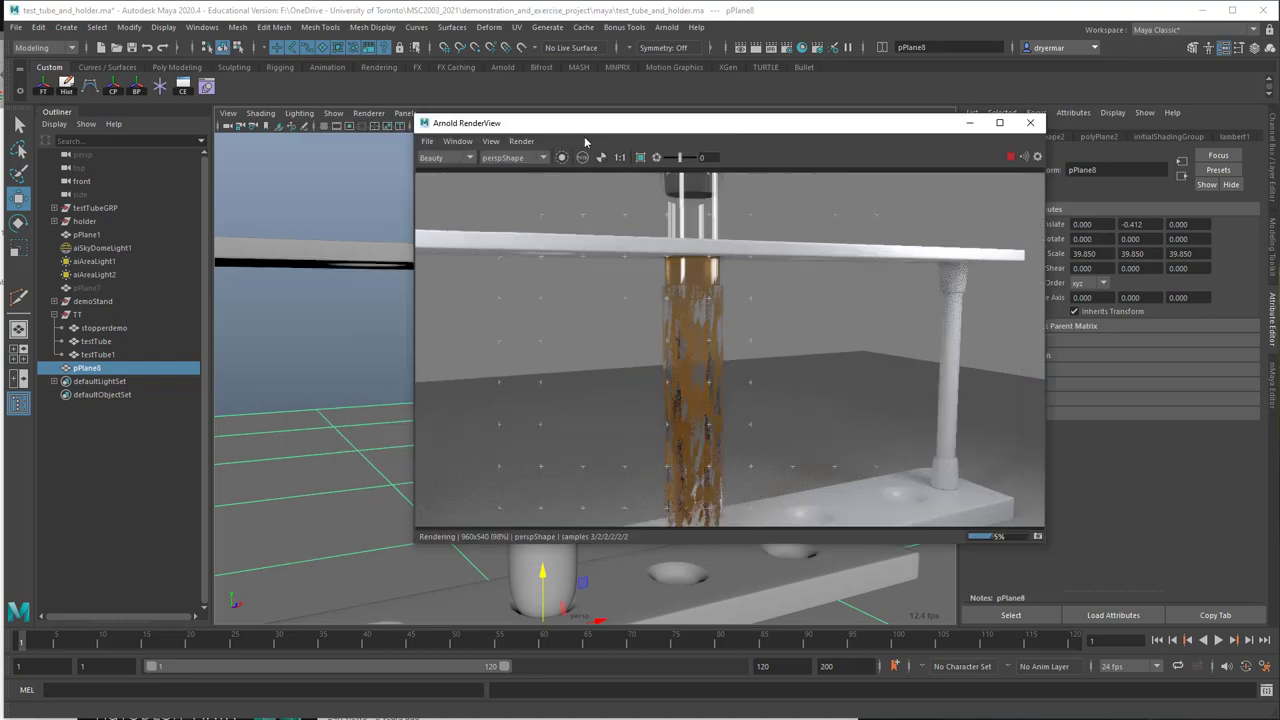
drag(591, 133, 723, 117)
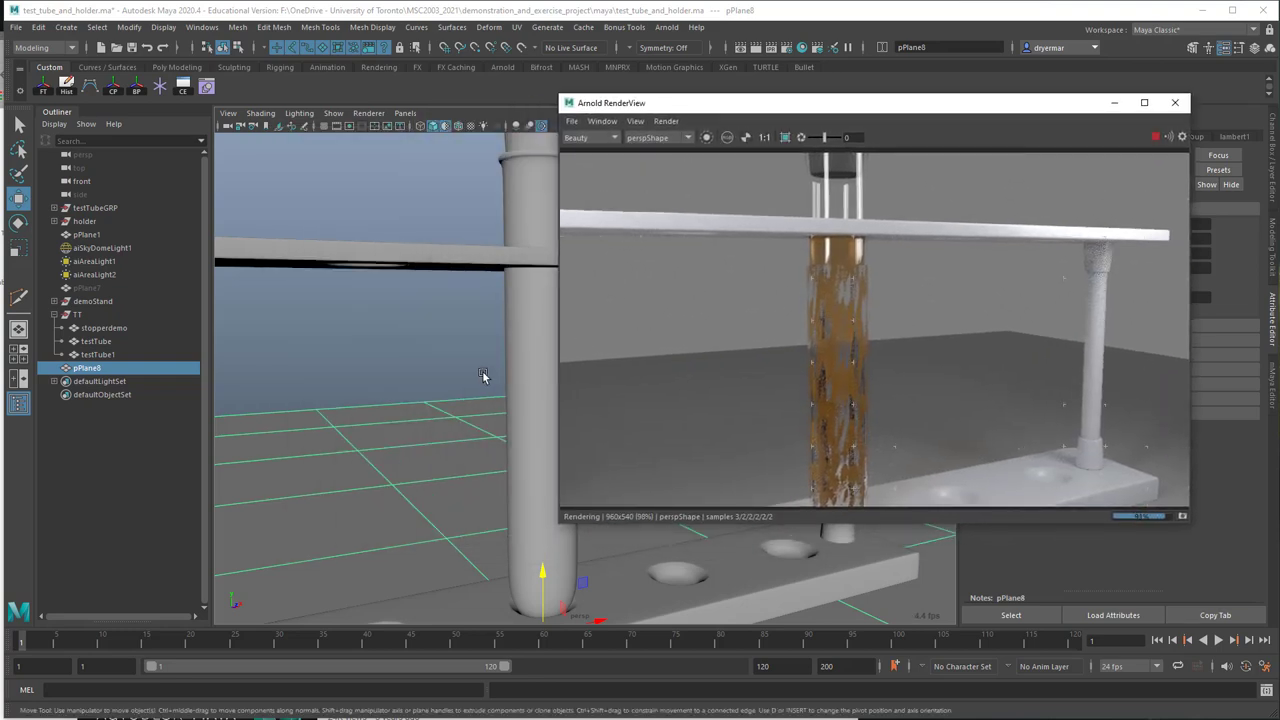
Step: Scale the liquid object testTube1 down uniformly to about 0.995 so it sits just inside the glass
alt+middle_drag(486, 371, 413, 365)
click(109, 355)
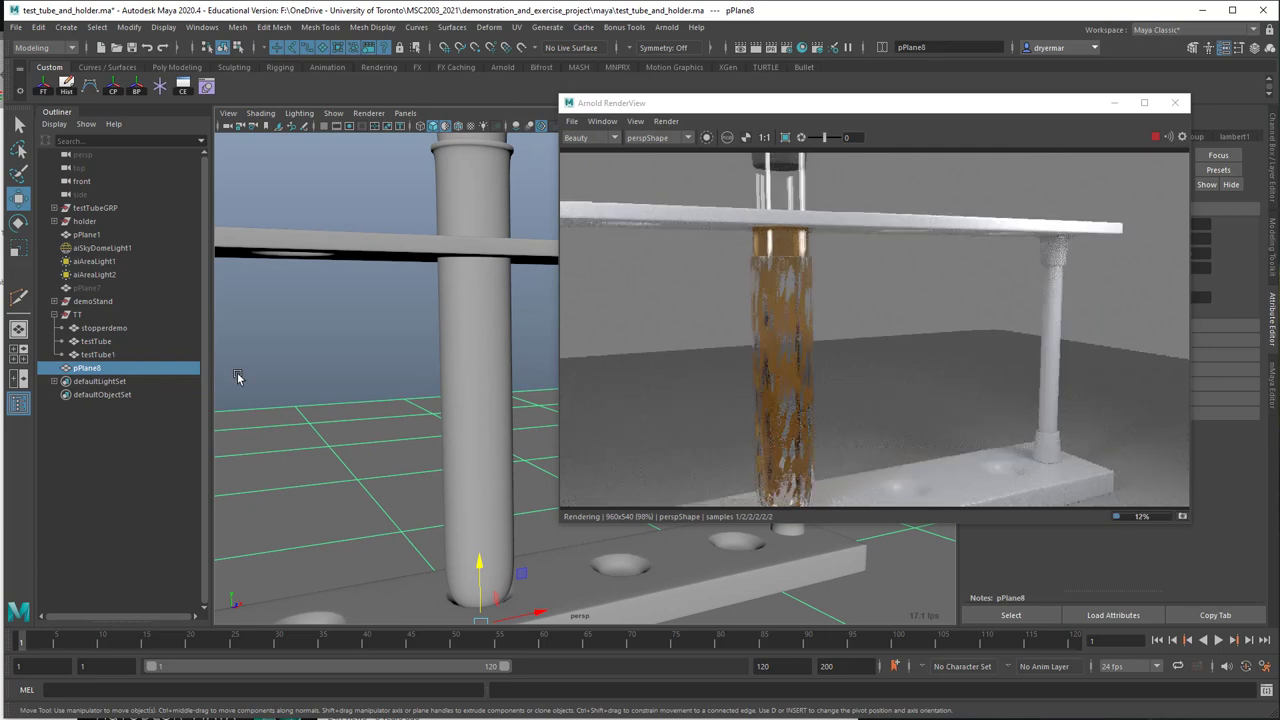
key(r)
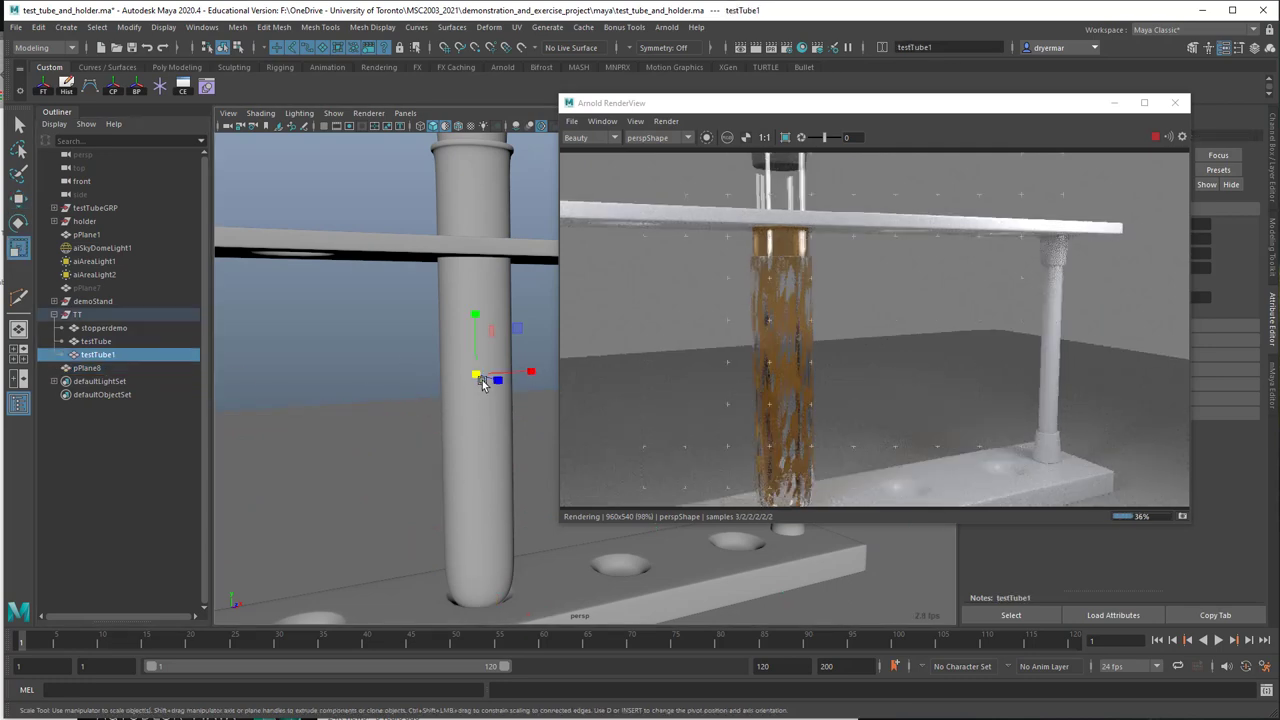
click(475, 374)
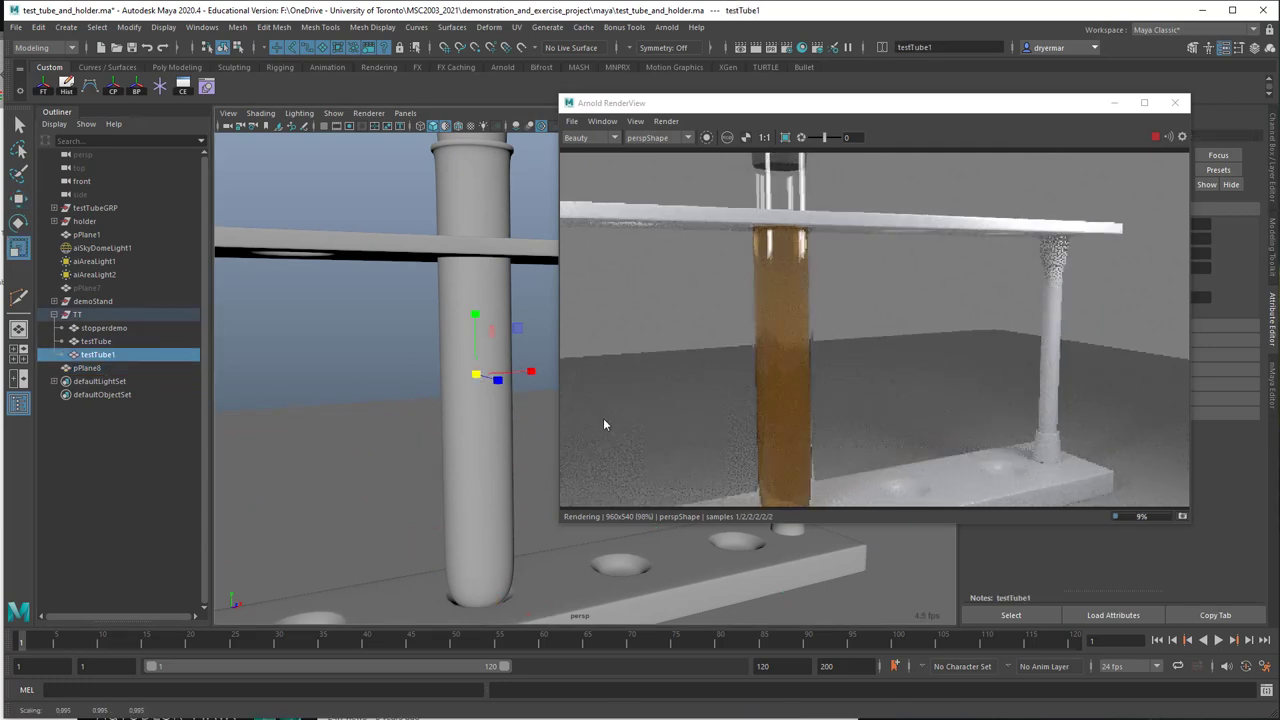
Step: Examine the rendered liquid and glass tube in the stand from higher and lower viewing angles
alt+right_drag(856, 418, 828, 412)
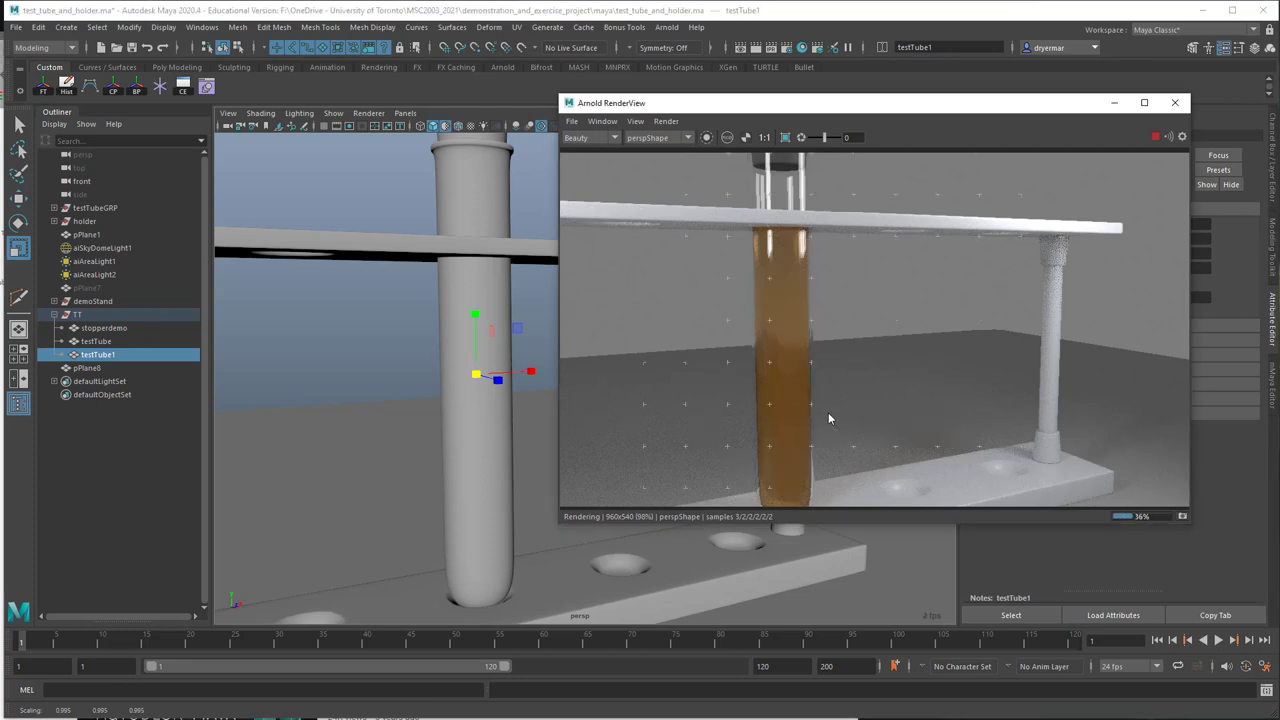
alt+middle_drag(828, 405, 834, 380)
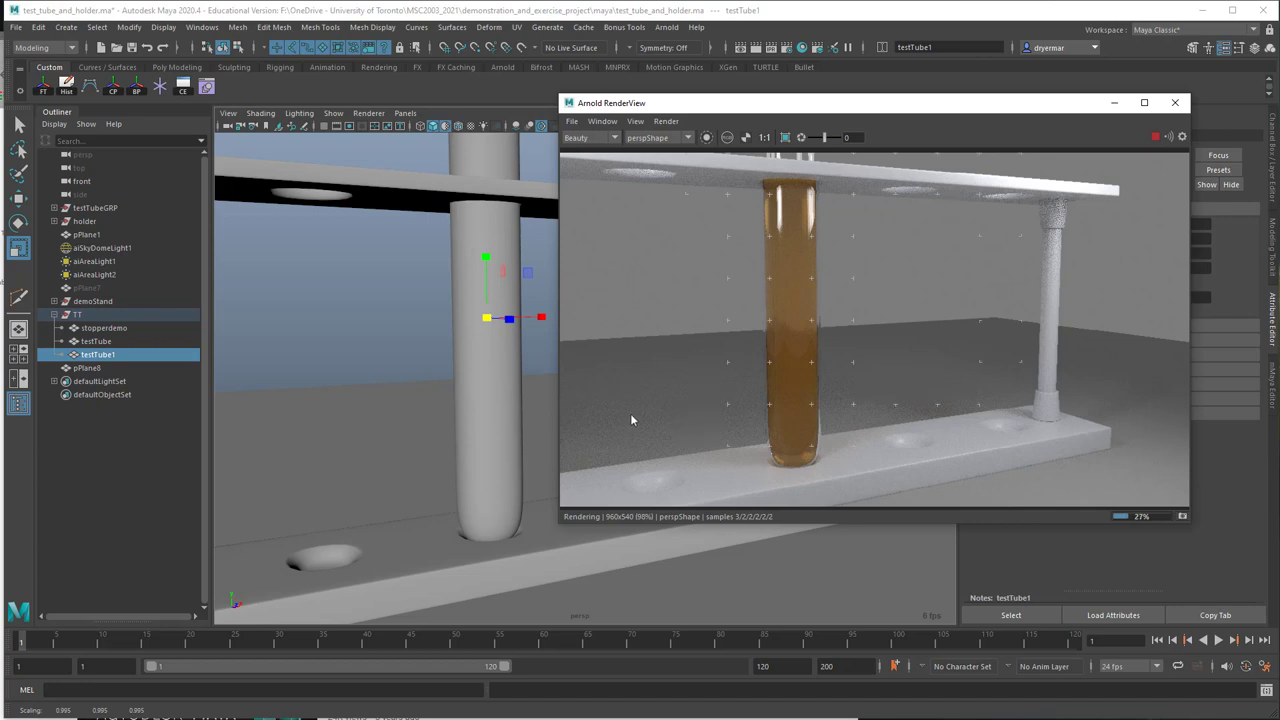
alt+drag(818, 418, 732, 412)
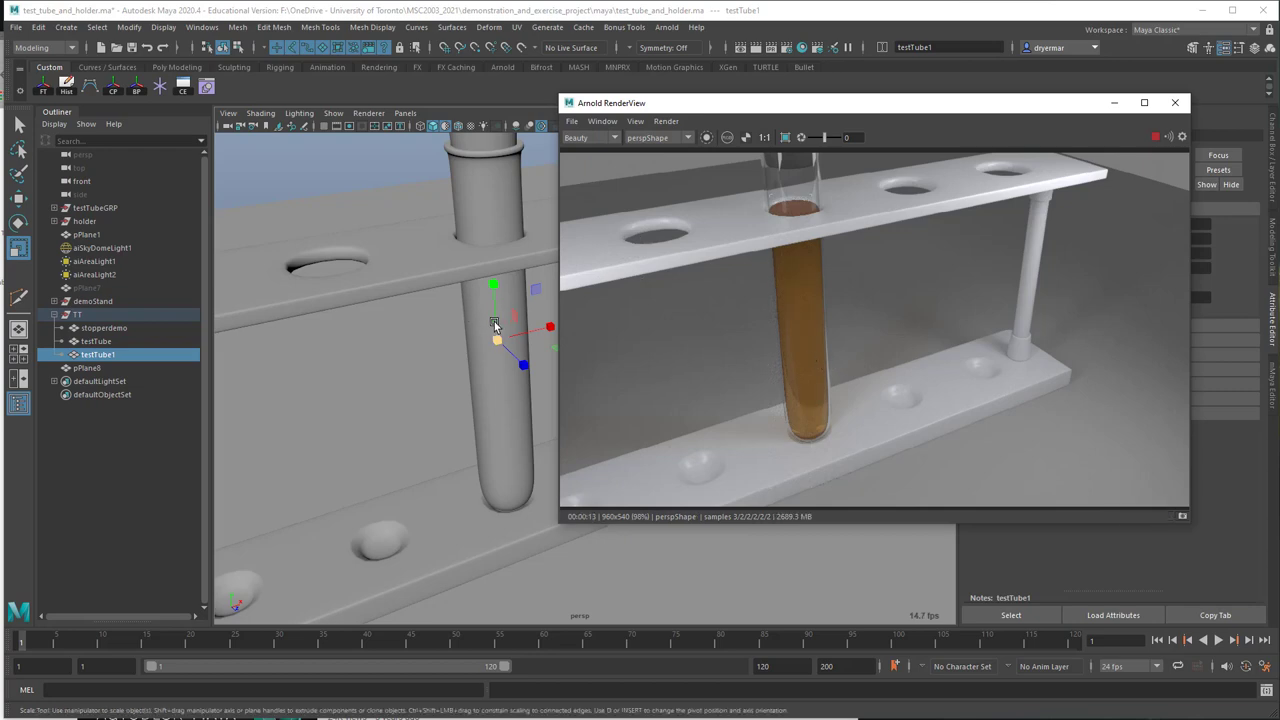
alt+drag(494, 321, 478, 276)
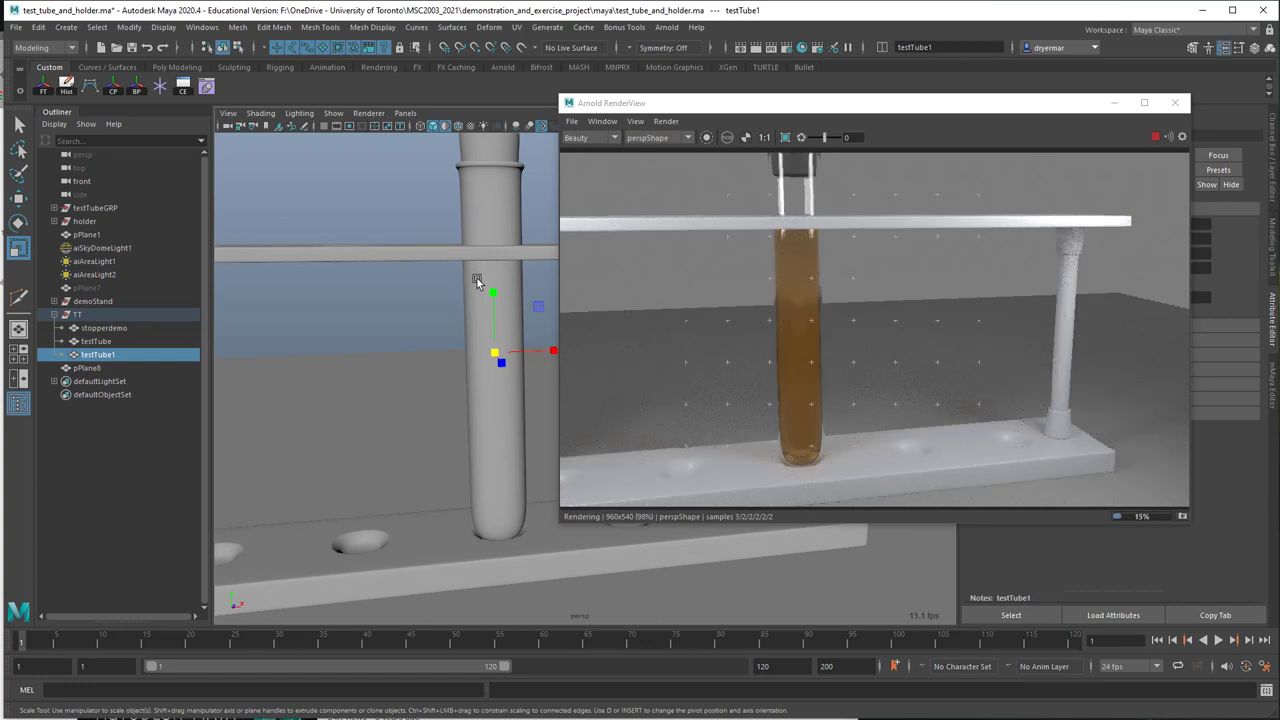